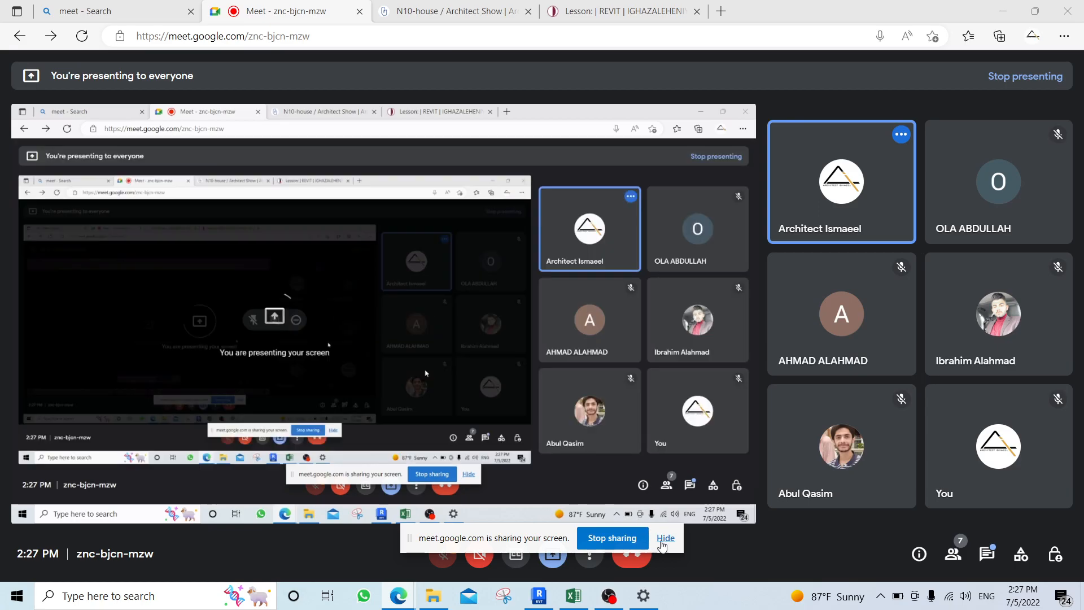
Switch from the video meeting to Revit and open the recent model rac_basic_sample_project.
mouse_move(541, 595)
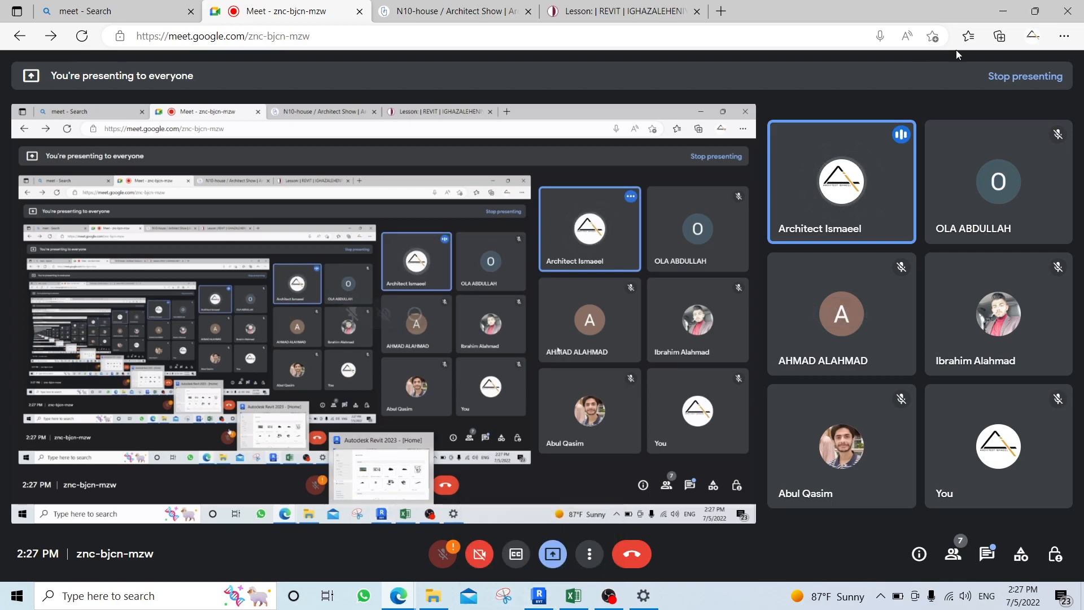
left_click(1003, 11)
left_click(539, 596)
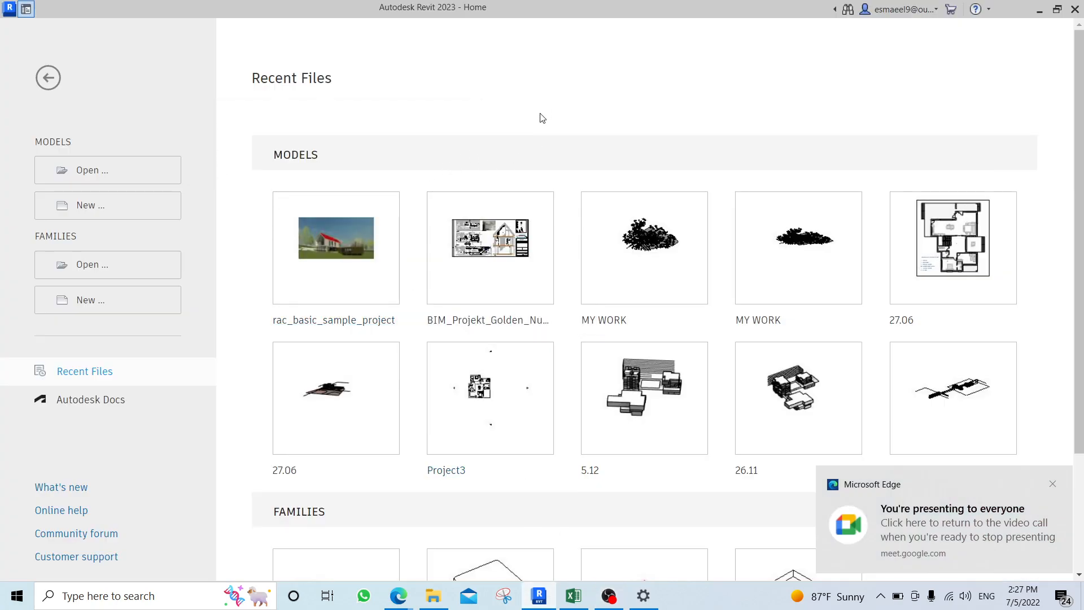
left_click(383, 205)
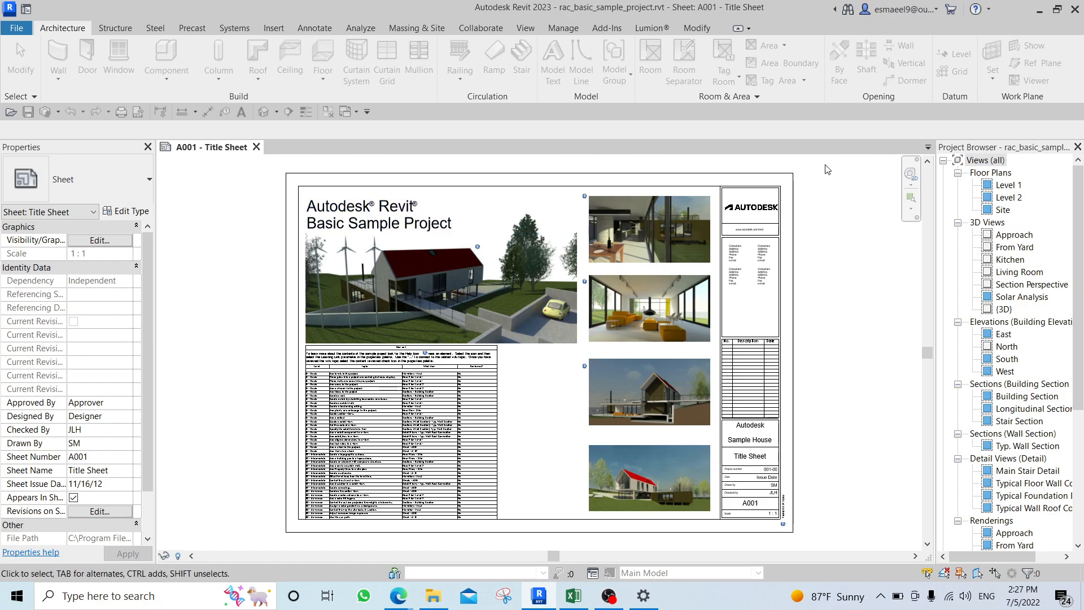
Open the Level 1 floor plan of the sample project and examine its room layout and legend.
double_click(1010, 186)
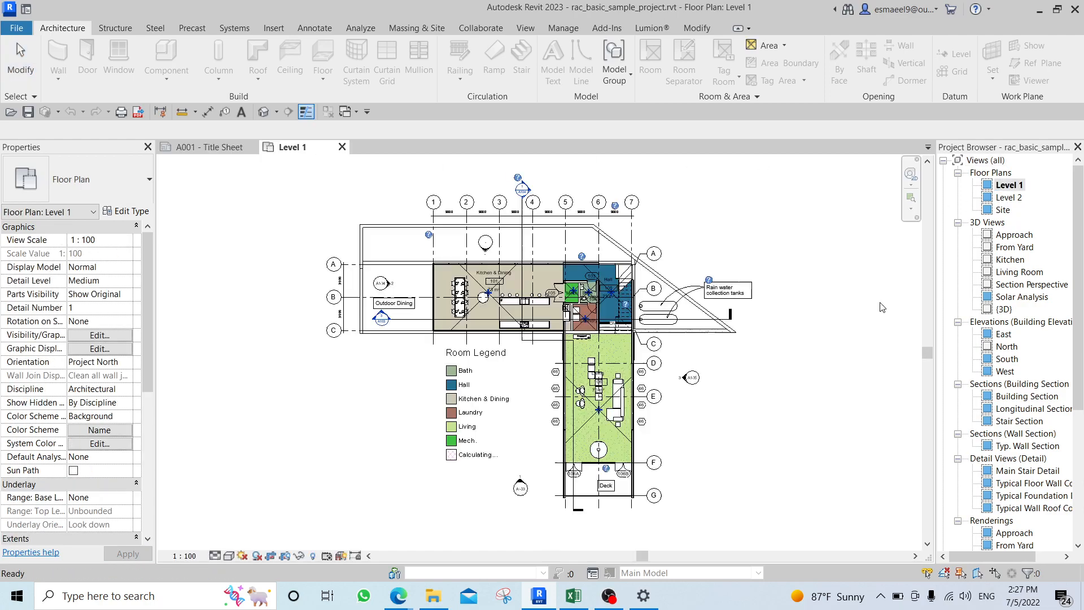
scroll(642, 298, "up", 4)
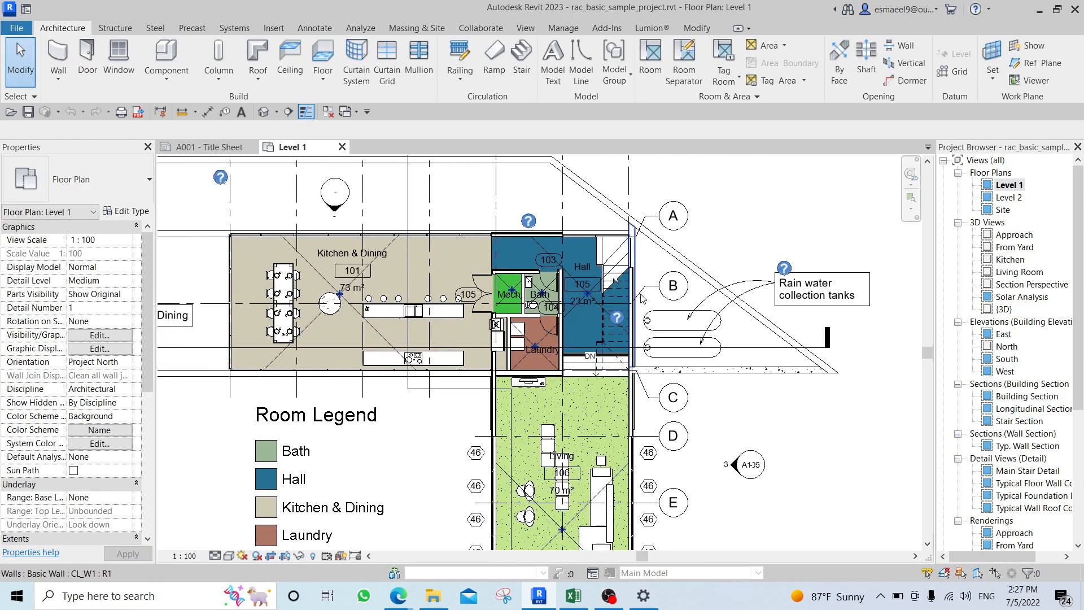
scroll(643, 298, "down", 1)
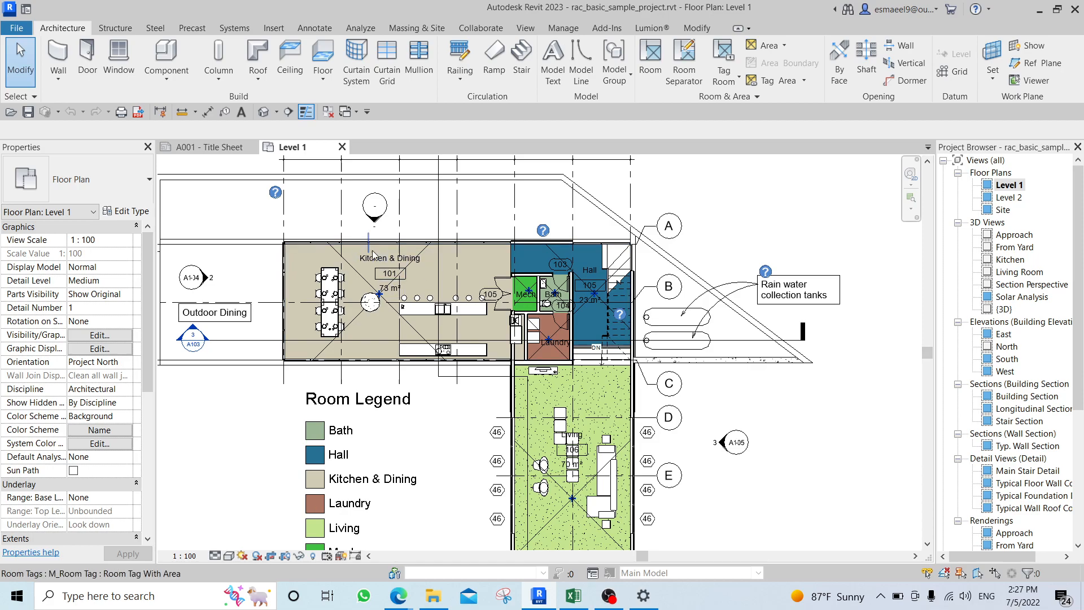
scroll(428, 221, "up", 2)
middle_click_drag(420, 227, 485, 231)
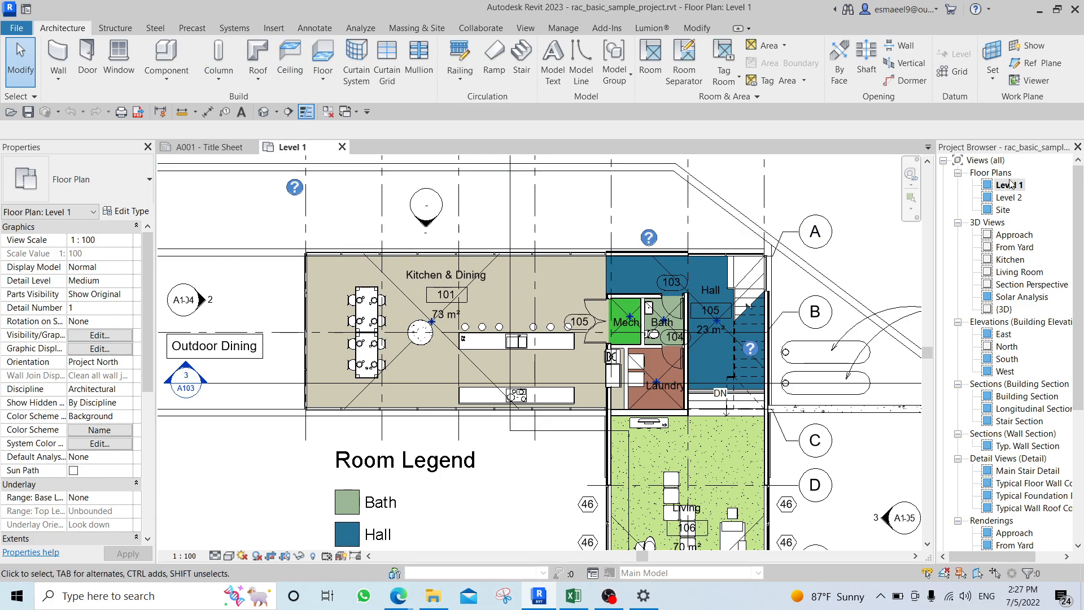
scroll(486, 239, "down", 2)
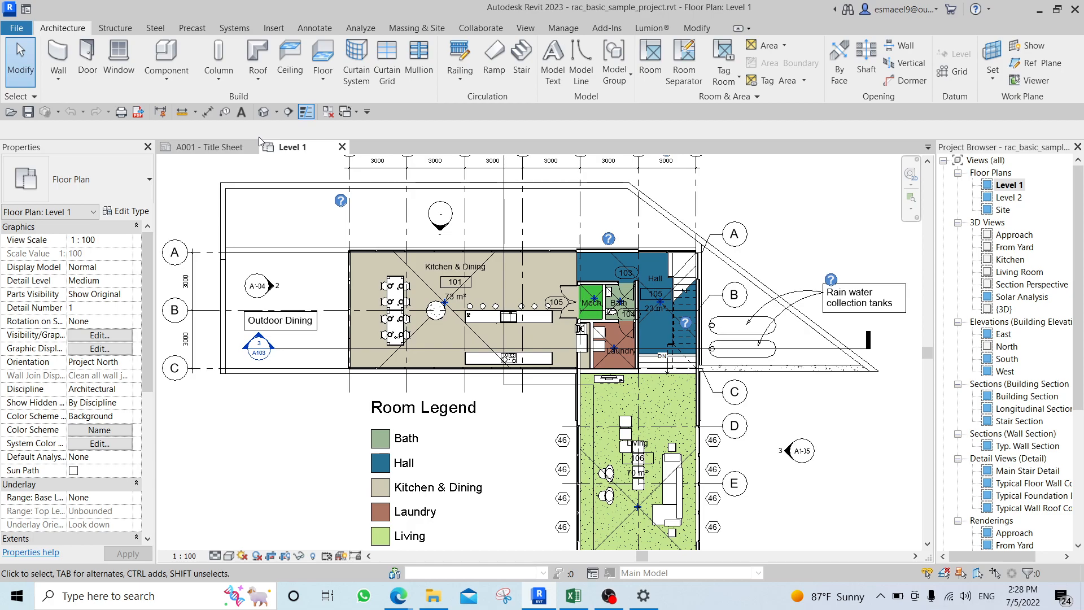
Close the A001 - Title Sheet and Level 1 views to exit the sample project.
left_click(252, 148)
left_click(239, 147)
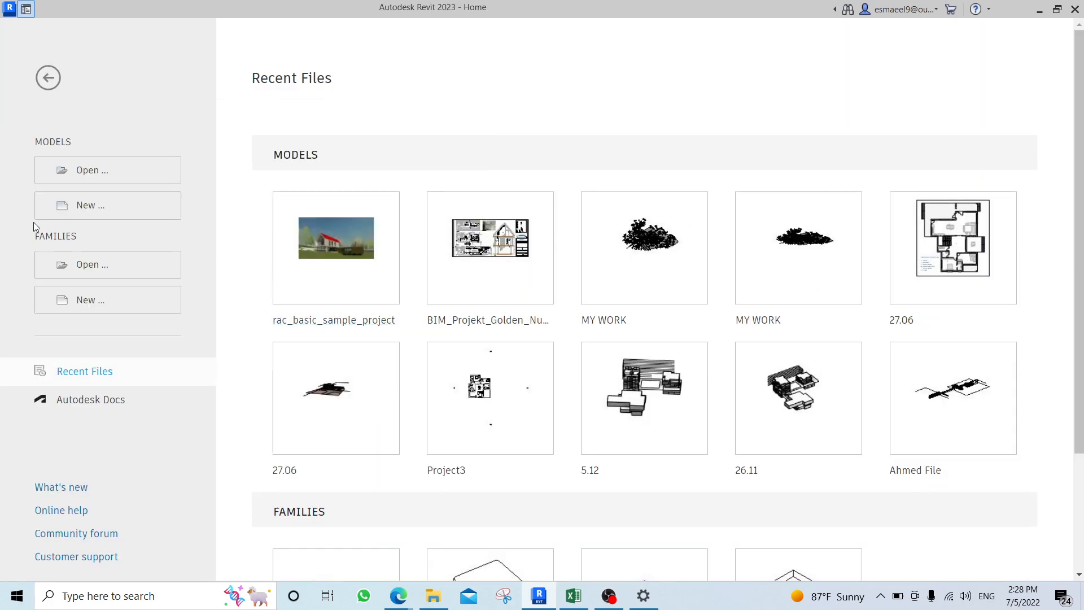
Create a new project from the Metric-Architectural Template.
left_click(137, 207)
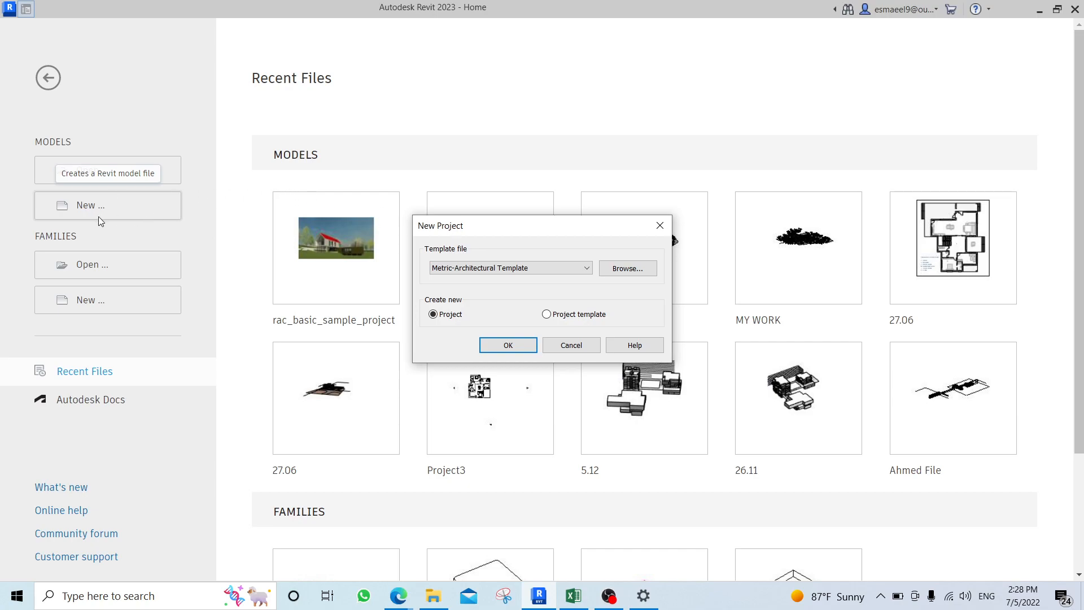
left_click(483, 271)
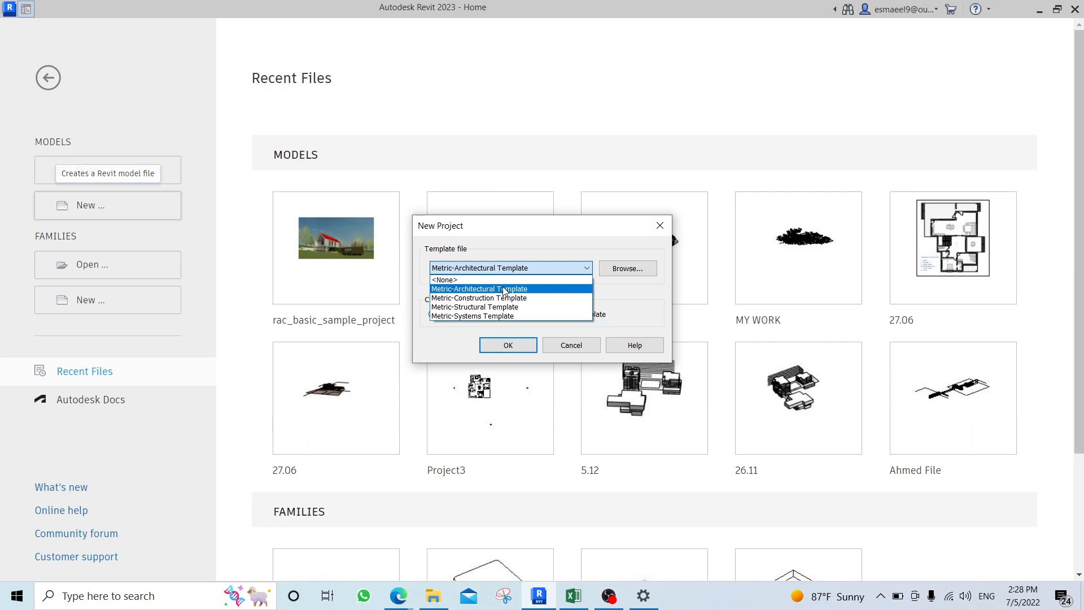
left_click(505, 290)
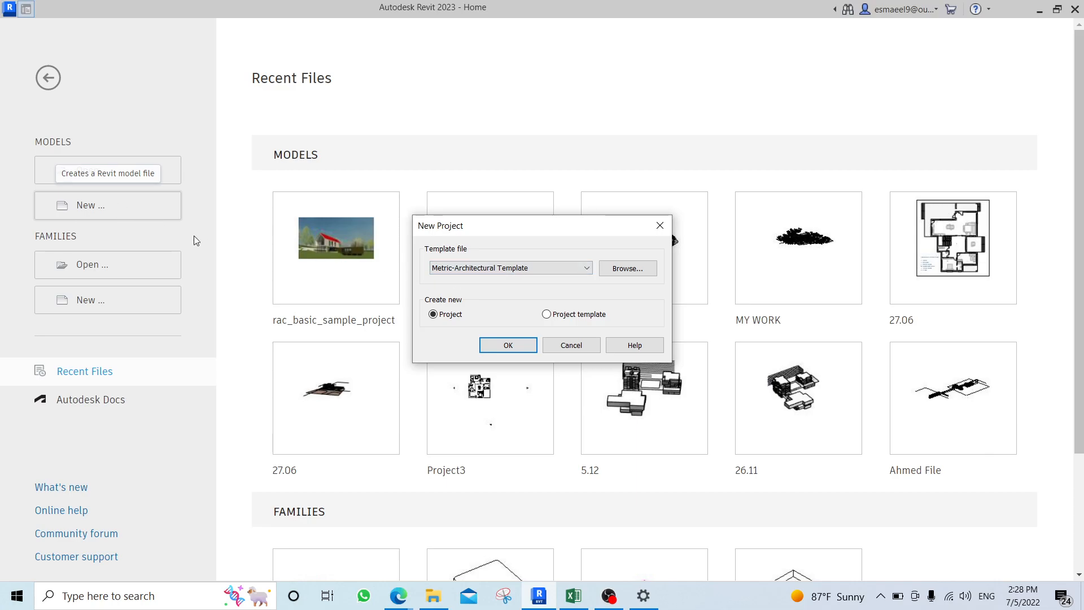
left_click(514, 347)
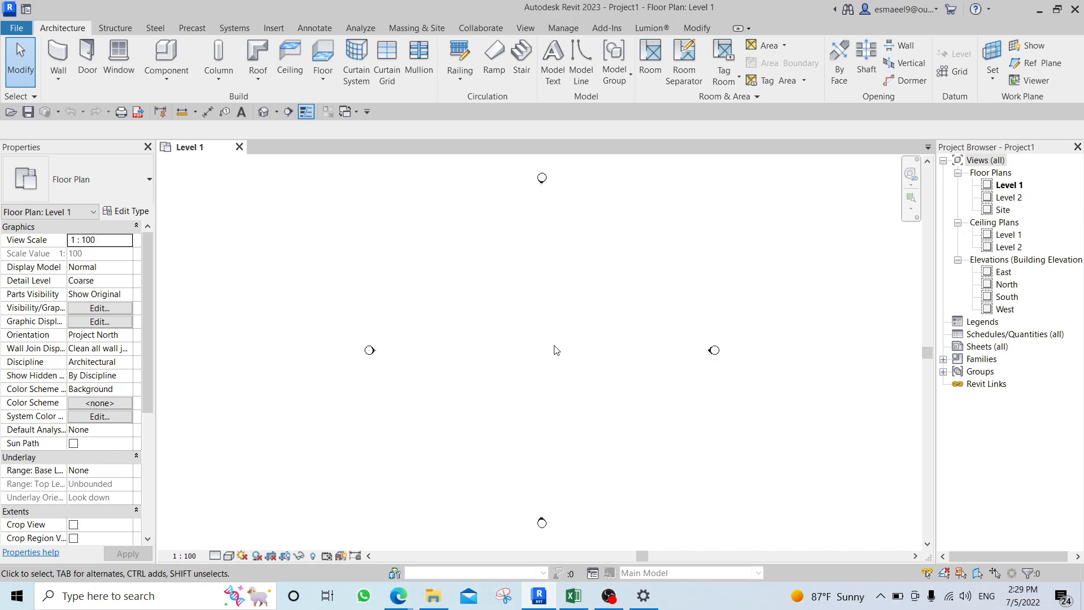
View the Project Units settings twice, dismissing them each time without changing any format.
key("u")
key("n")
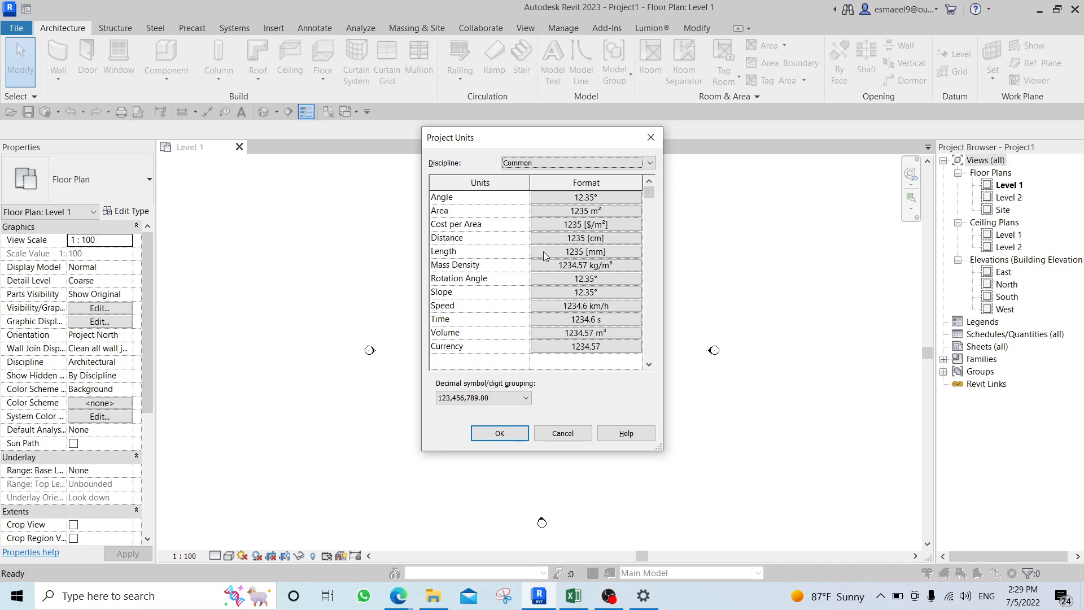
left_click(650, 138)
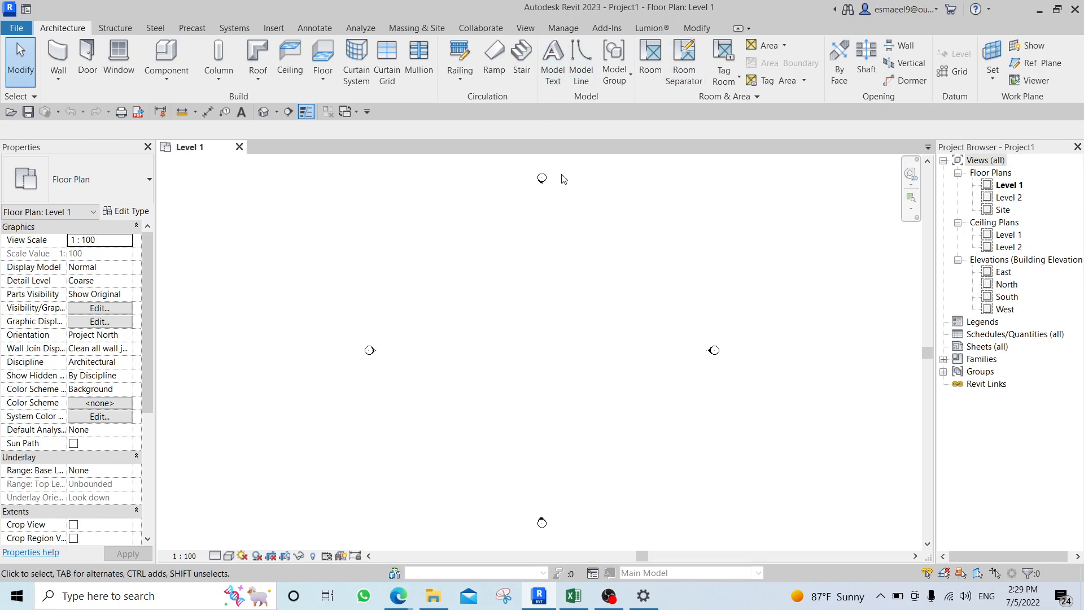
left_click(559, 29)
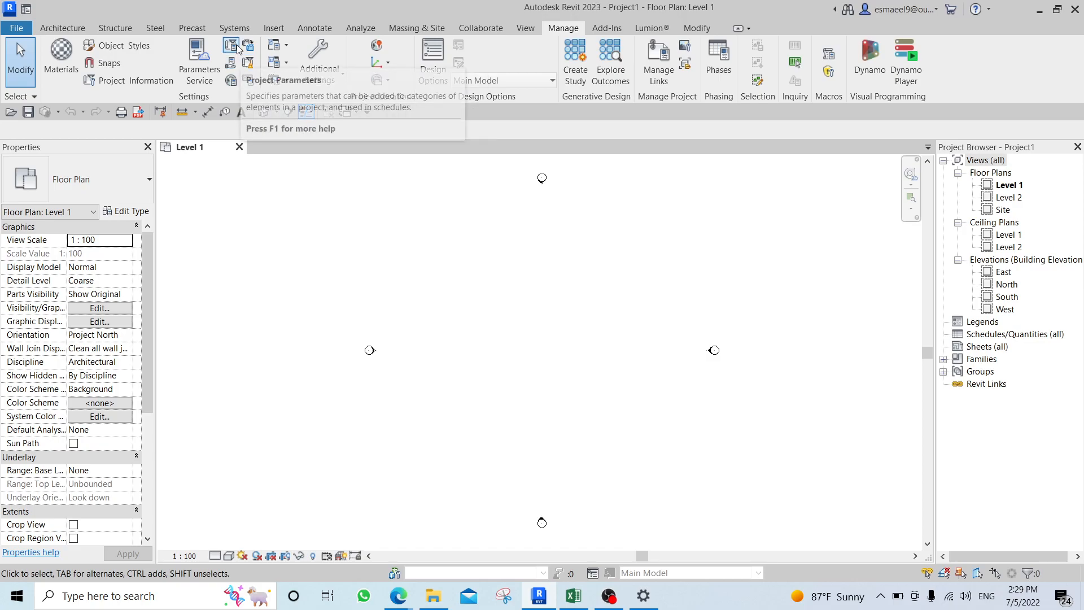
left_click(247, 65)
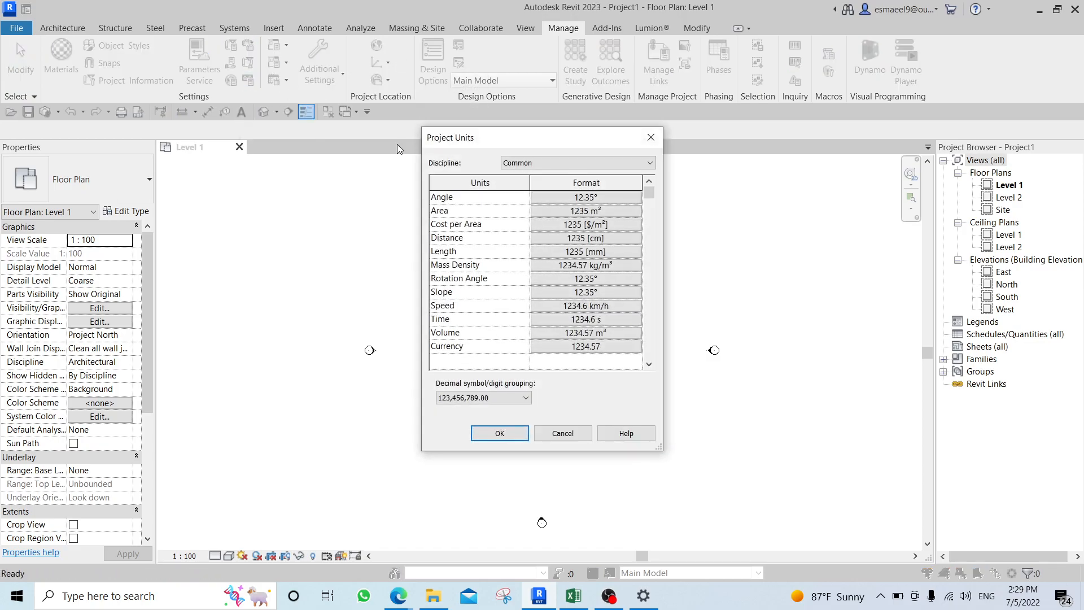
left_click(652, 139)
Set the project's length units to Centimeters with 0 decimal places and apply the project units.
key("u")
key("n")
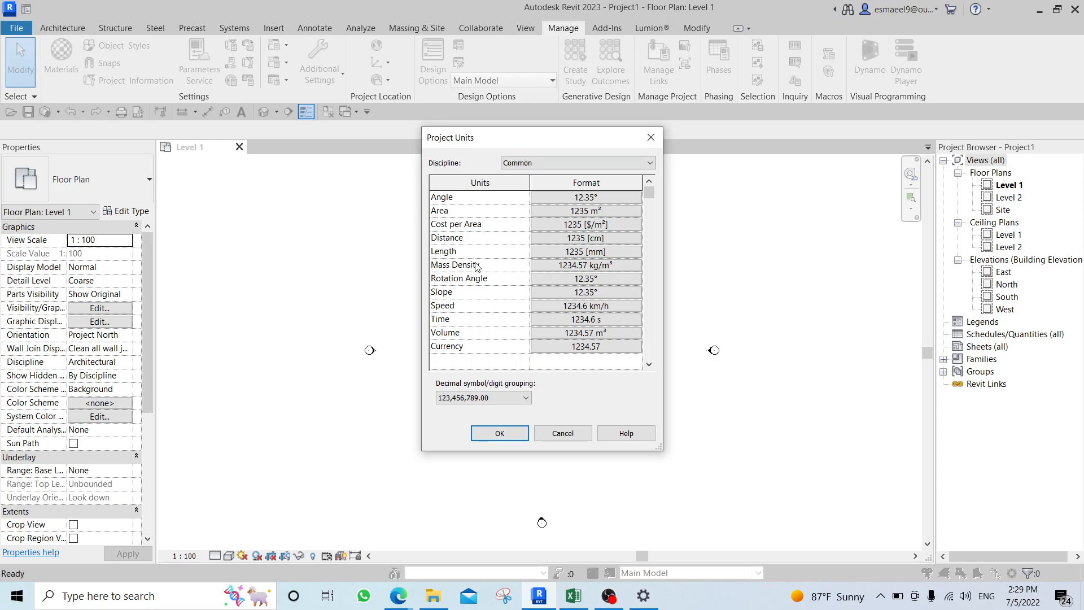
left_click(552, 252)
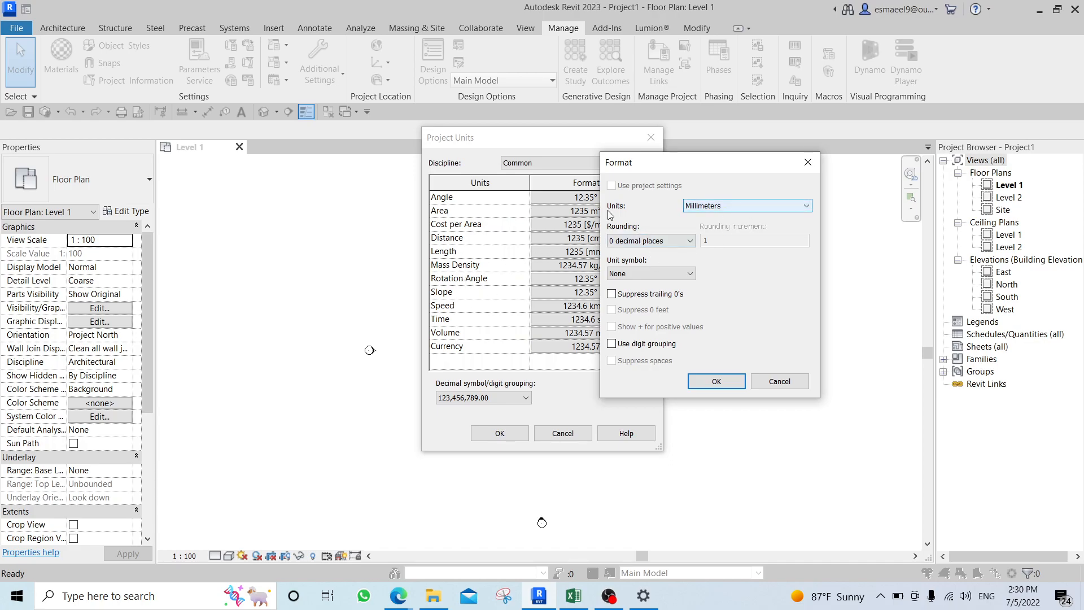
left_click(721, 206)
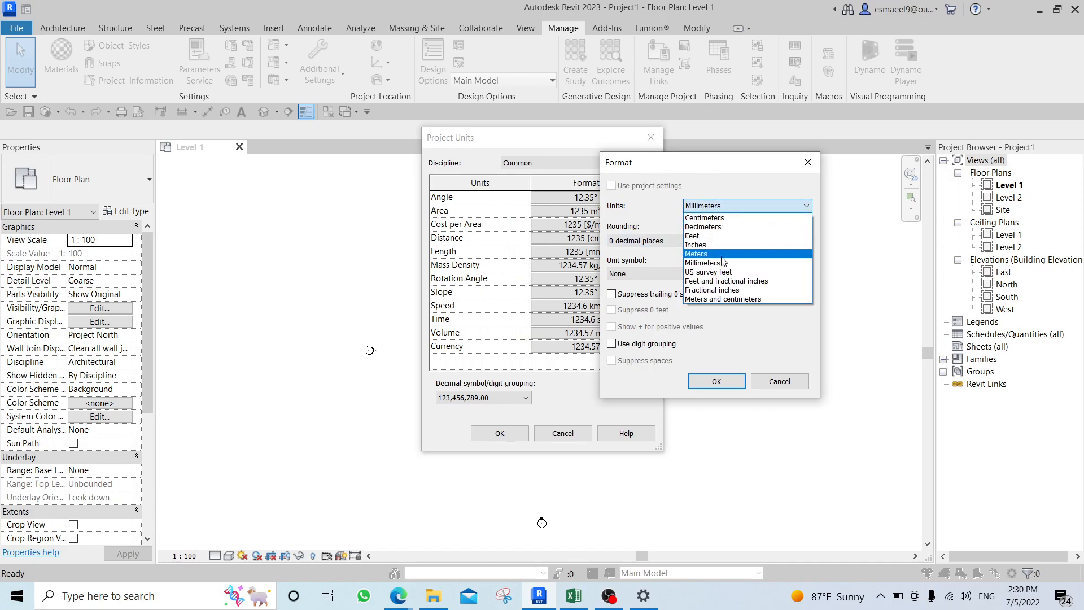
left_click(728, 218)
left_click(727, 206)
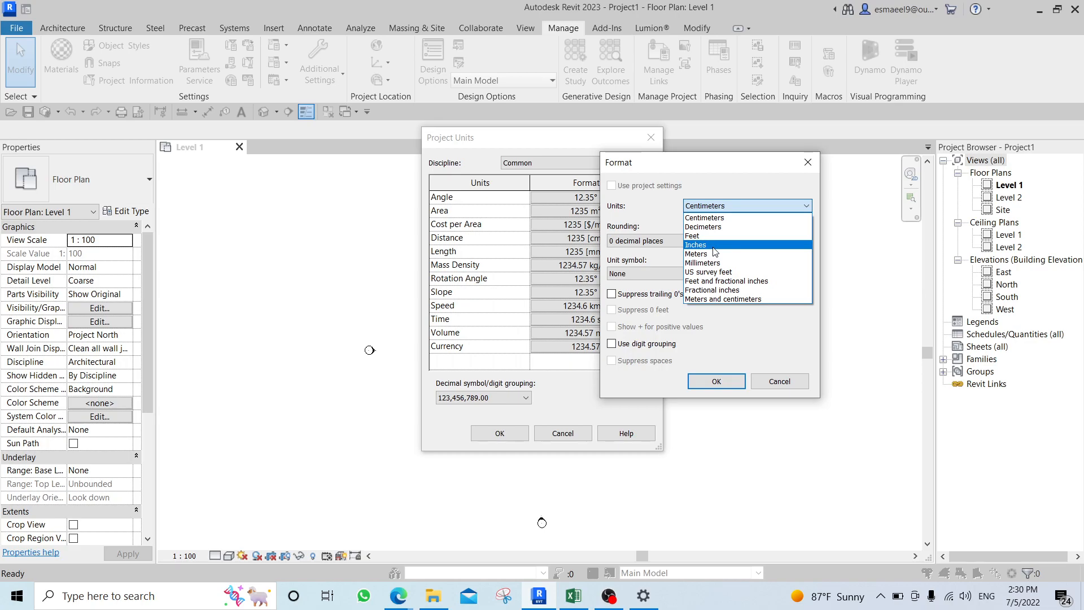
left_click(716, 218)
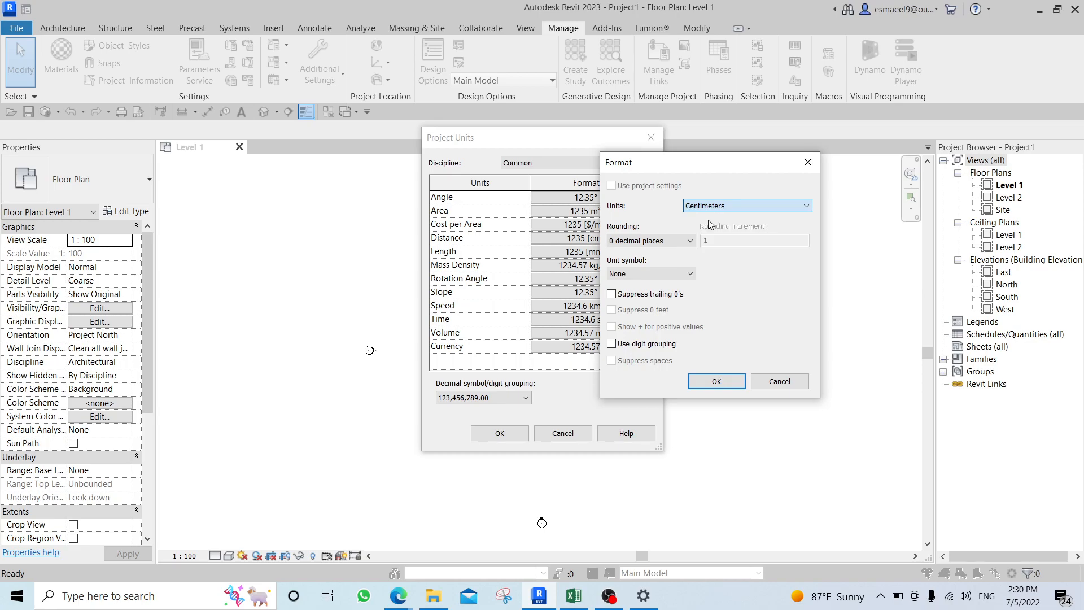
left_click(716, 383)
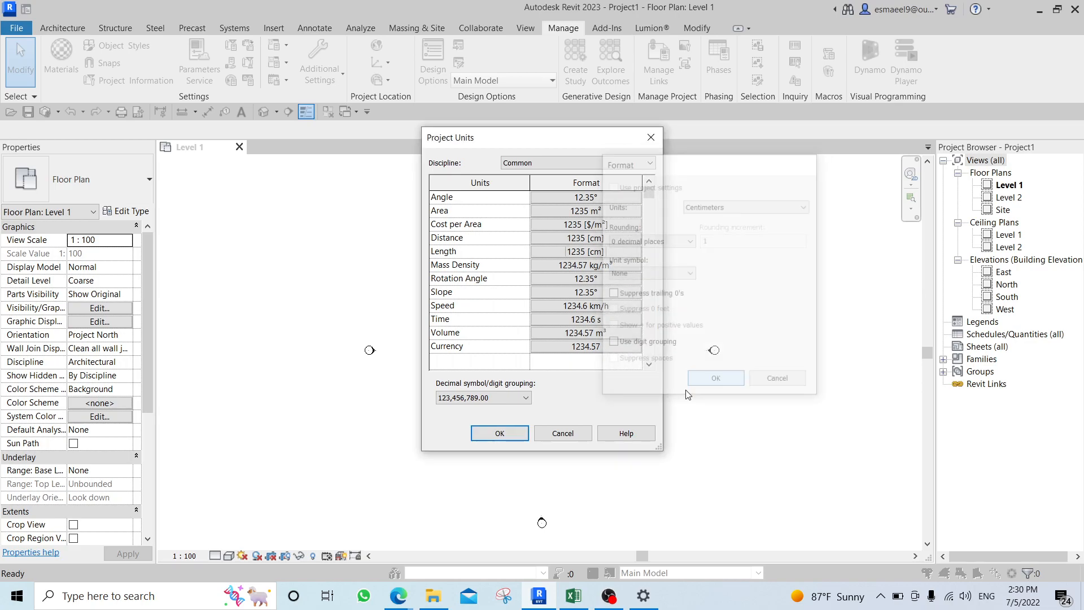
left_click(500, 433)
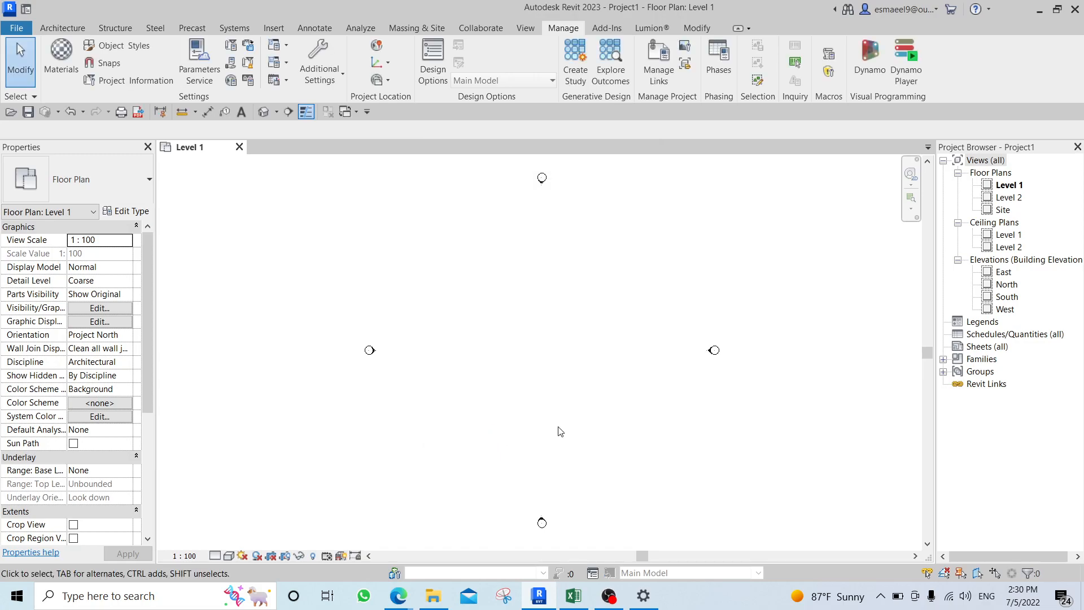
Stack the Project Browser above the Properties palette, and return it to its own side of the drawing area.
left_click_drag(1004, 144, 14, 339)
left_click_drag(103, 151, 113, 570)
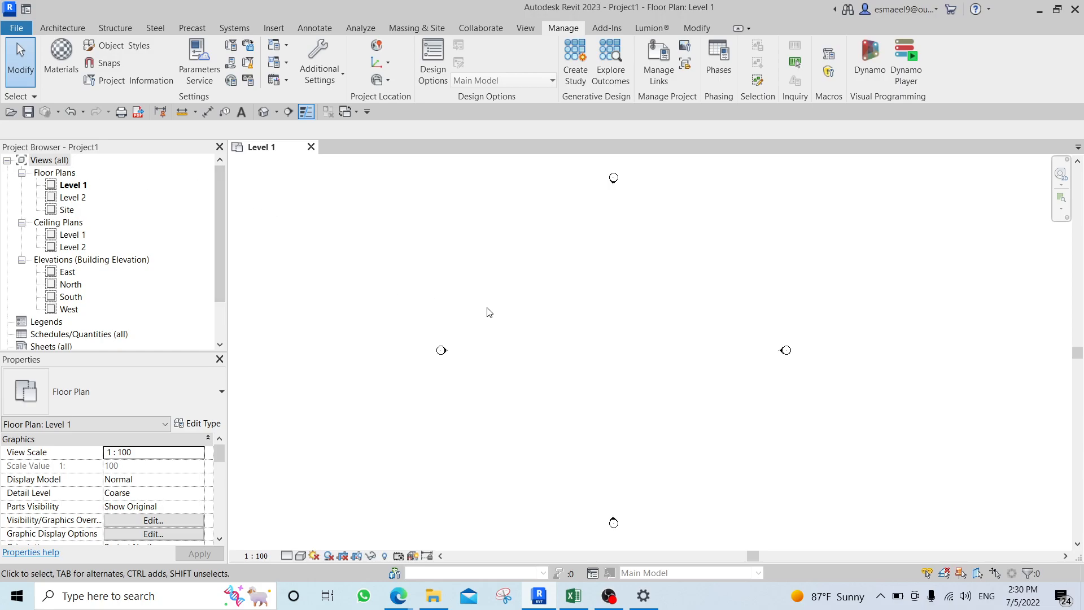
left_click(60, 28)
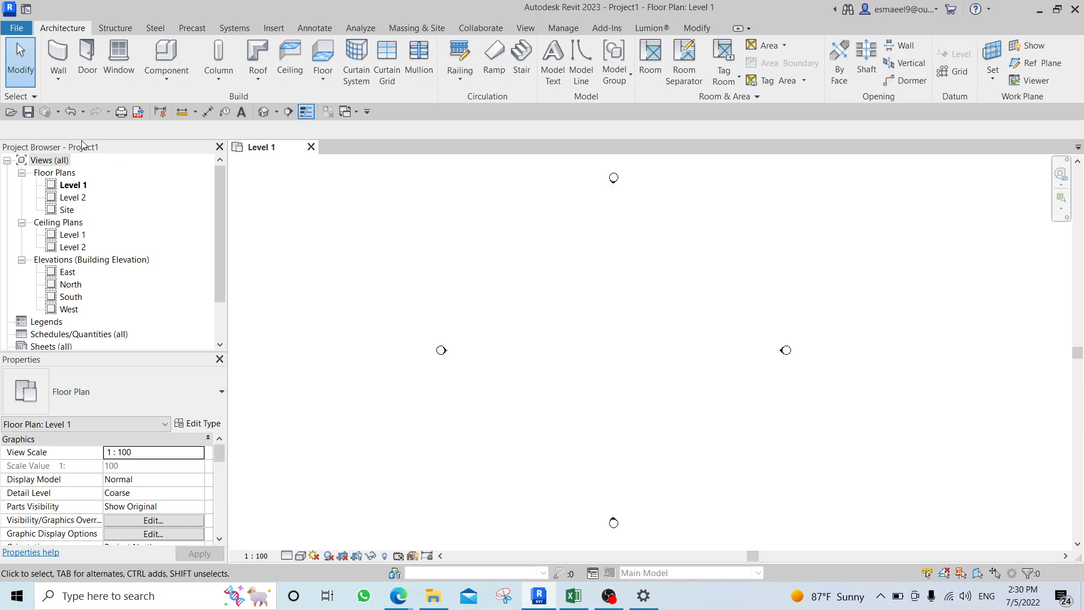
left_click_drag(11, 149, 1083, 210)
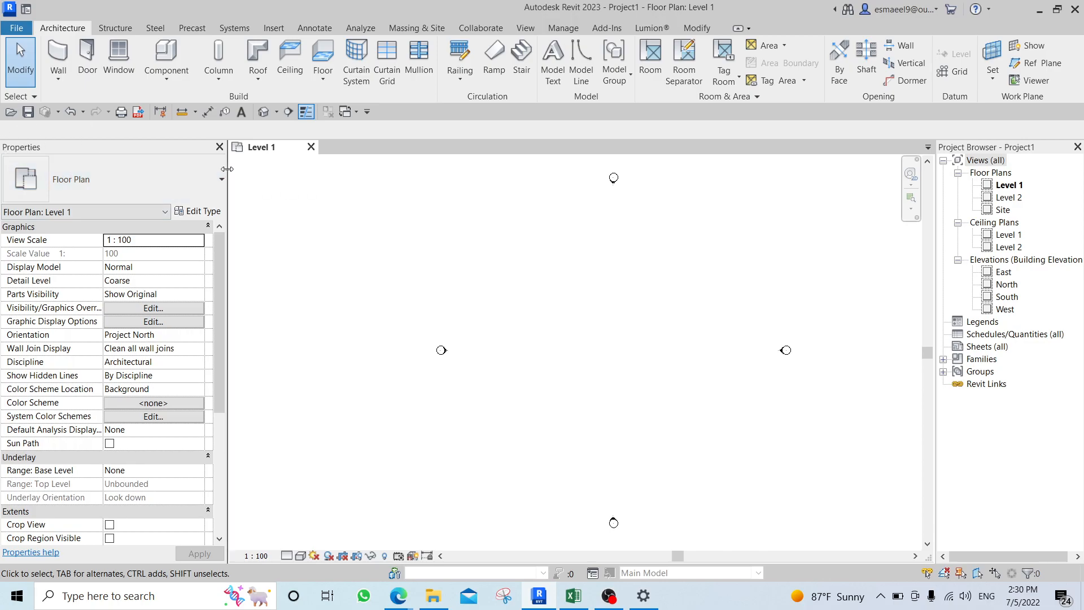
Narrow and widen the Properties palette, leaving it slim beside the drawing area.
left_click_drag(226, 168, 156, 172)
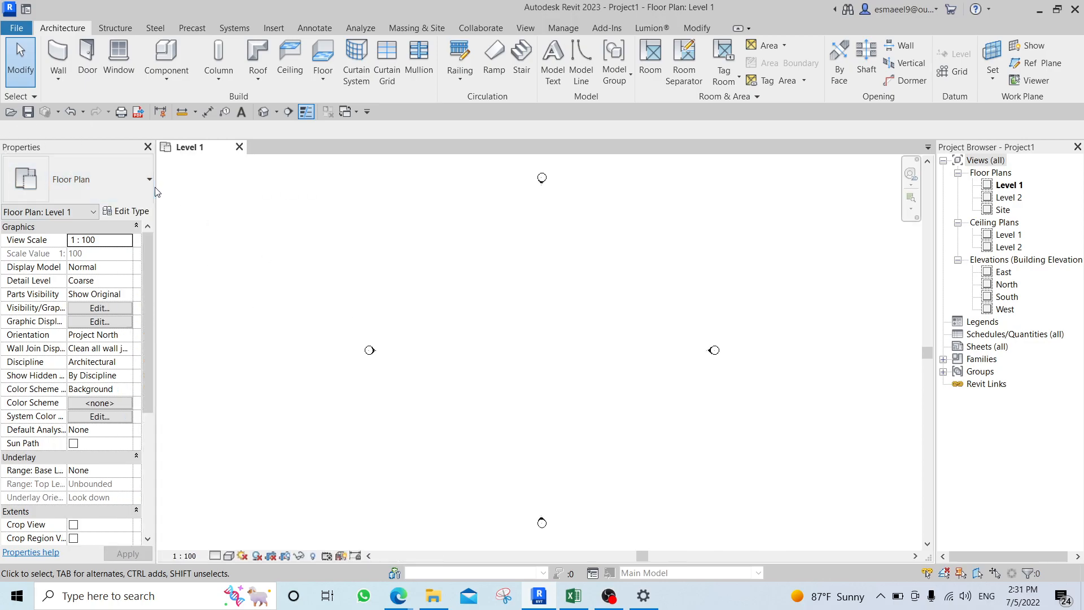
left_click_drag(158, 196, 315, 204)
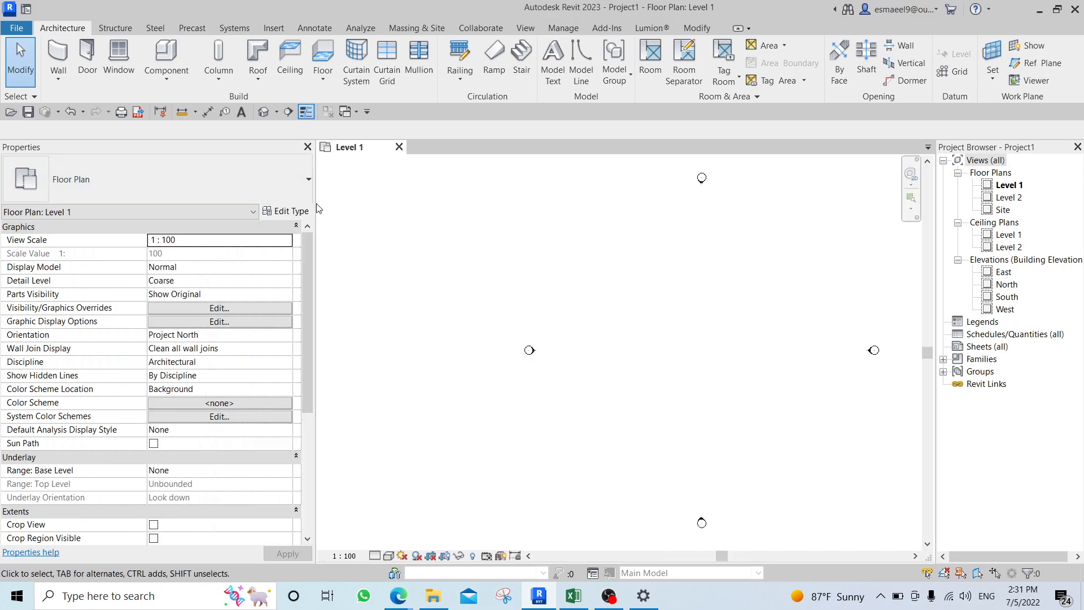
left_click_drag(316, 208, 167, 211)
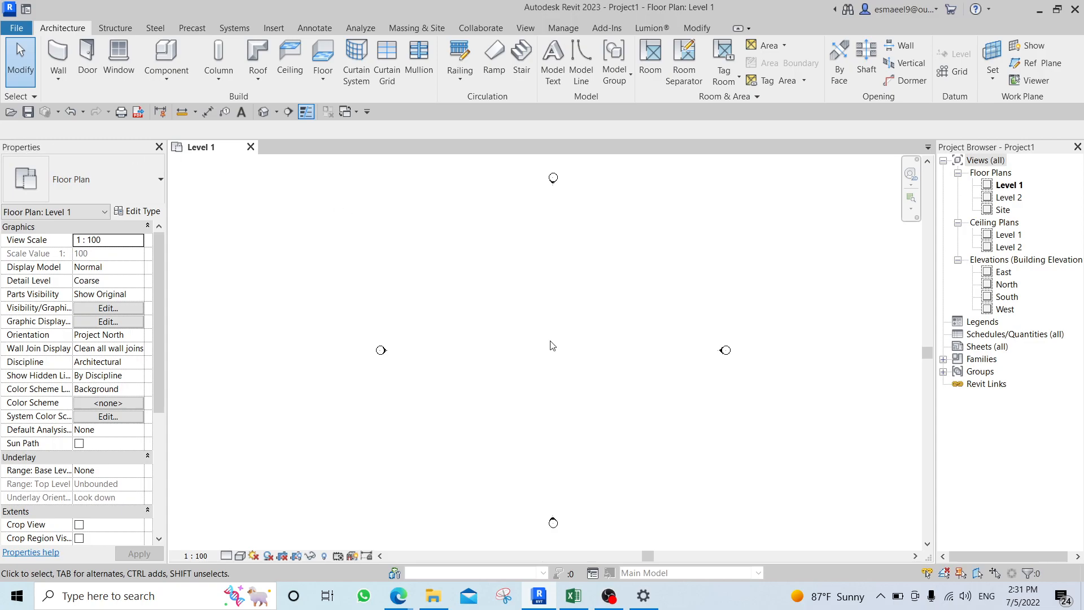
Hide and redisplay the Properties palette twice.
key("ctrl+1")
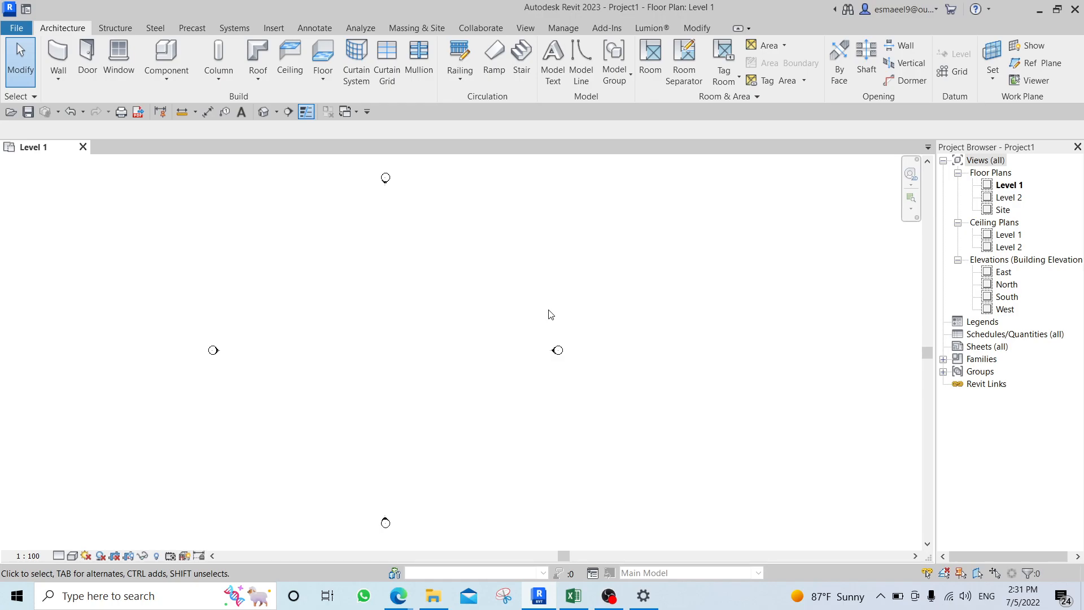
key("ctrl+1")
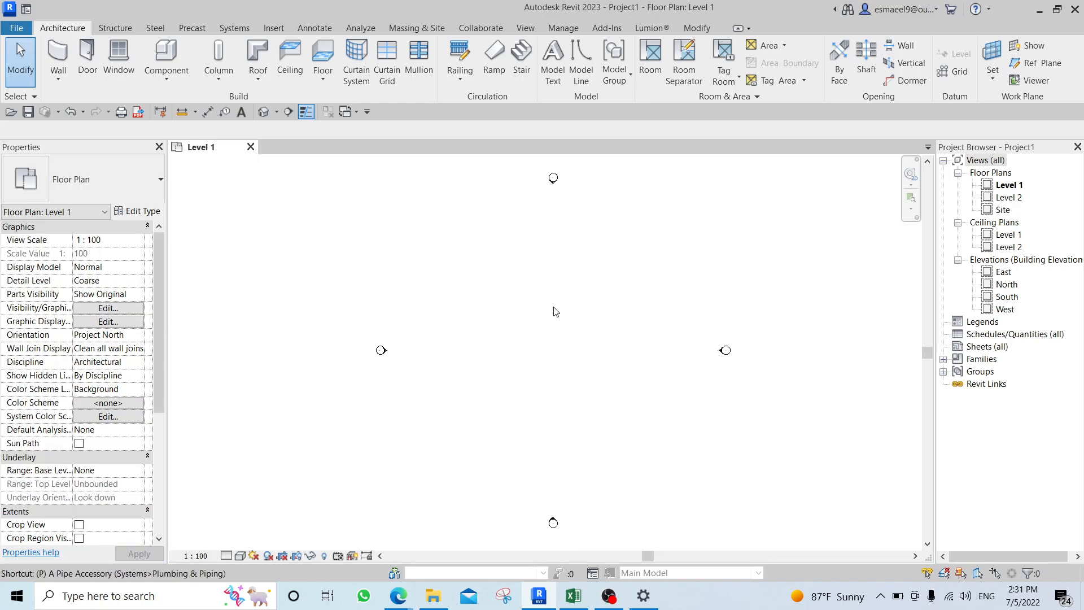
key("ctrl+1")
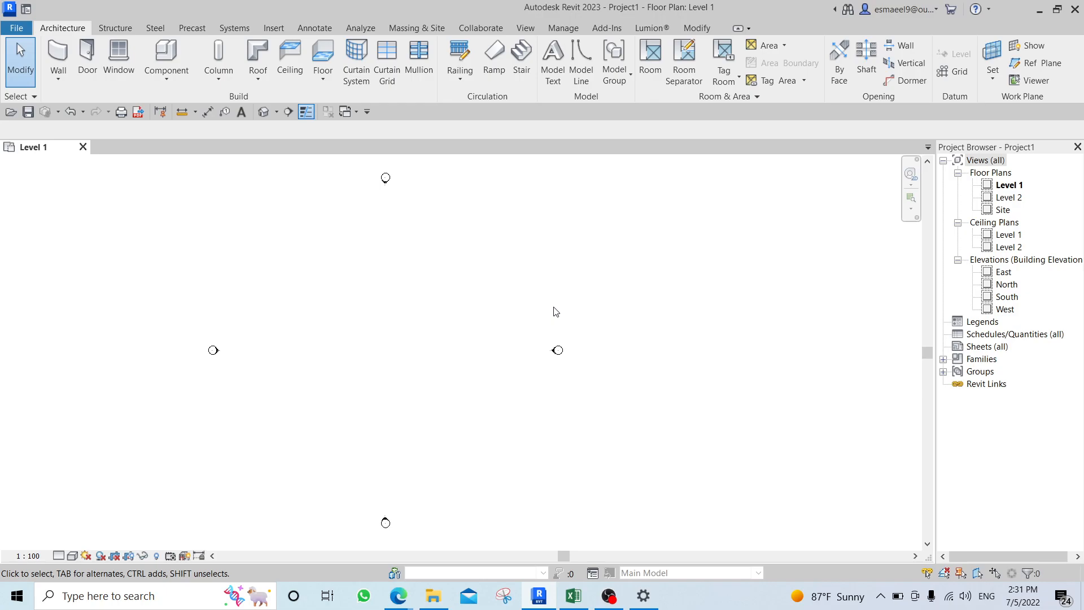
key("ctrl+1")
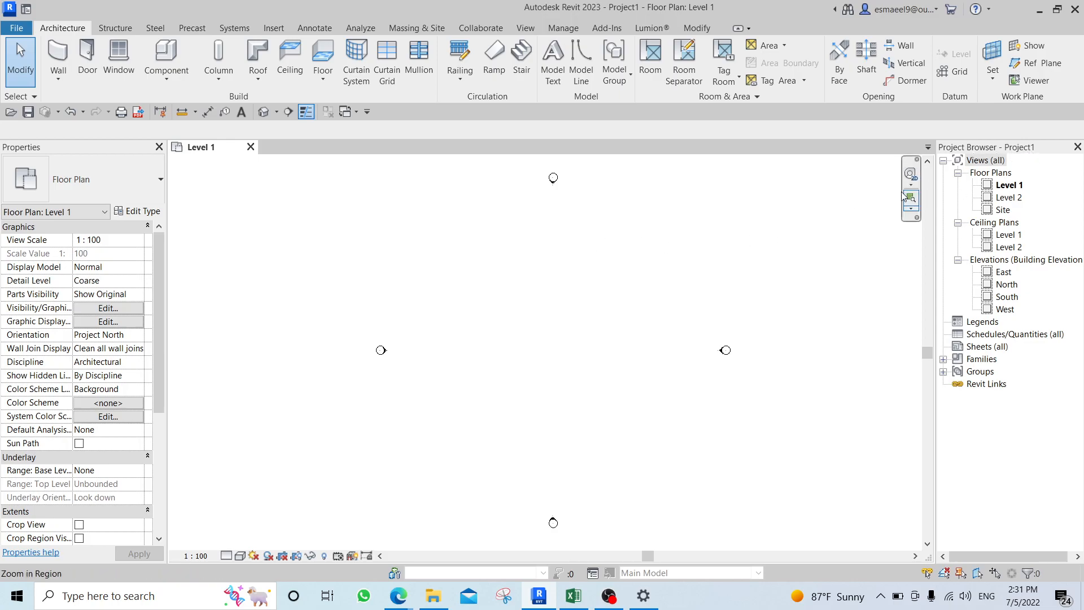
Hide the Project Browser and display it again.
right_click(556, 241)
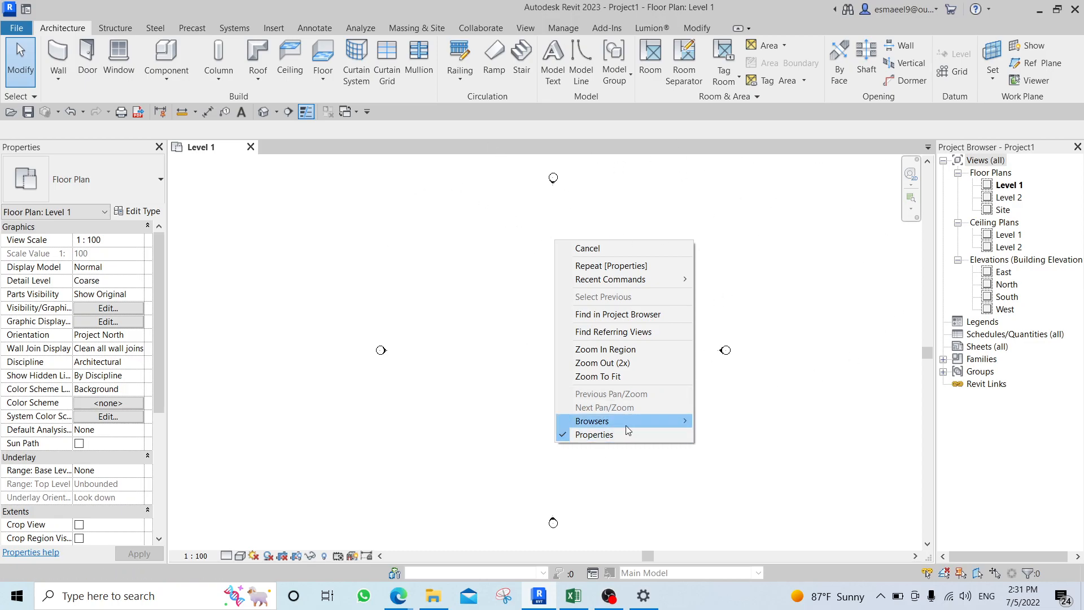
mouse_move(625, 425)
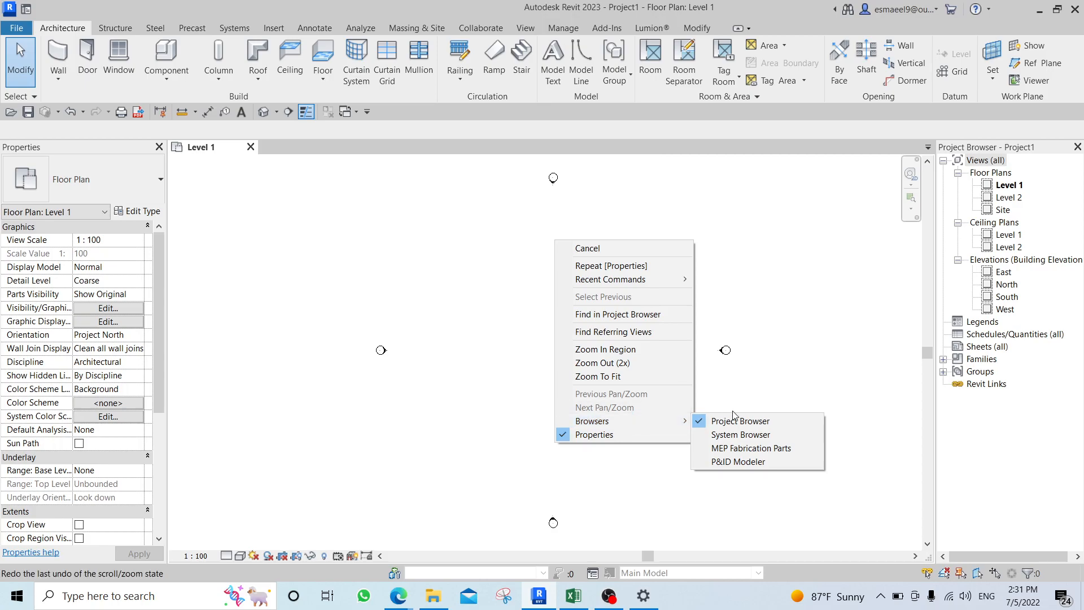
mouse_move(667, 421)
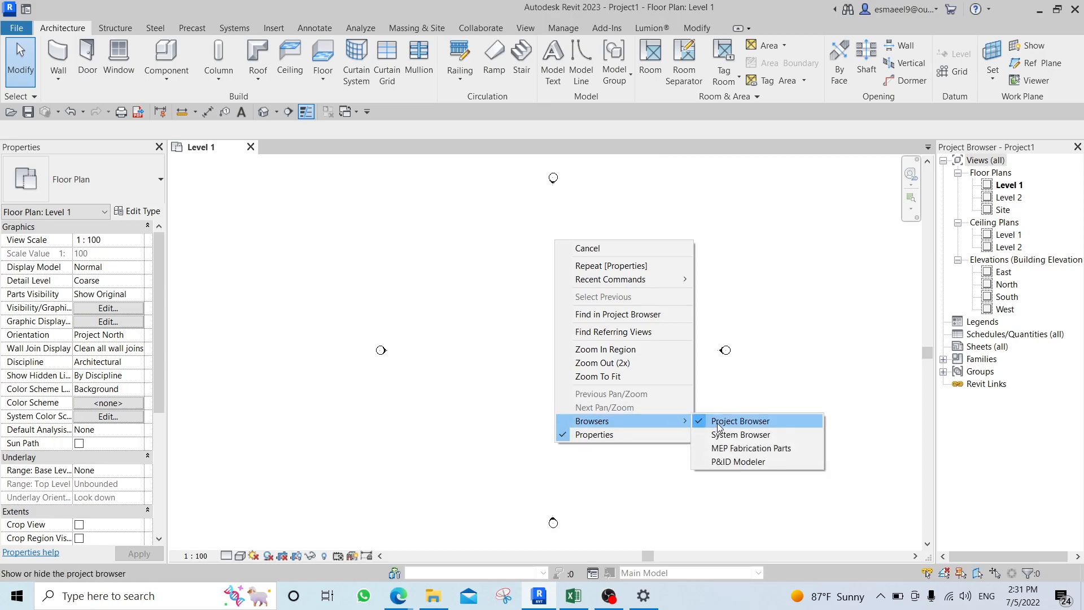
left_click(748, 423)
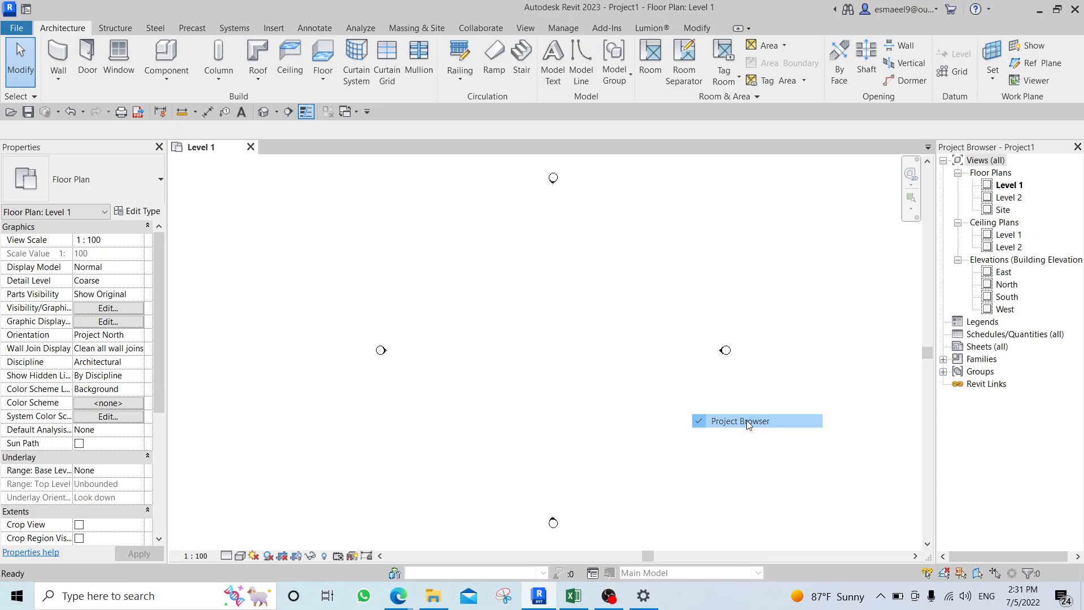
right_click(560, 234)
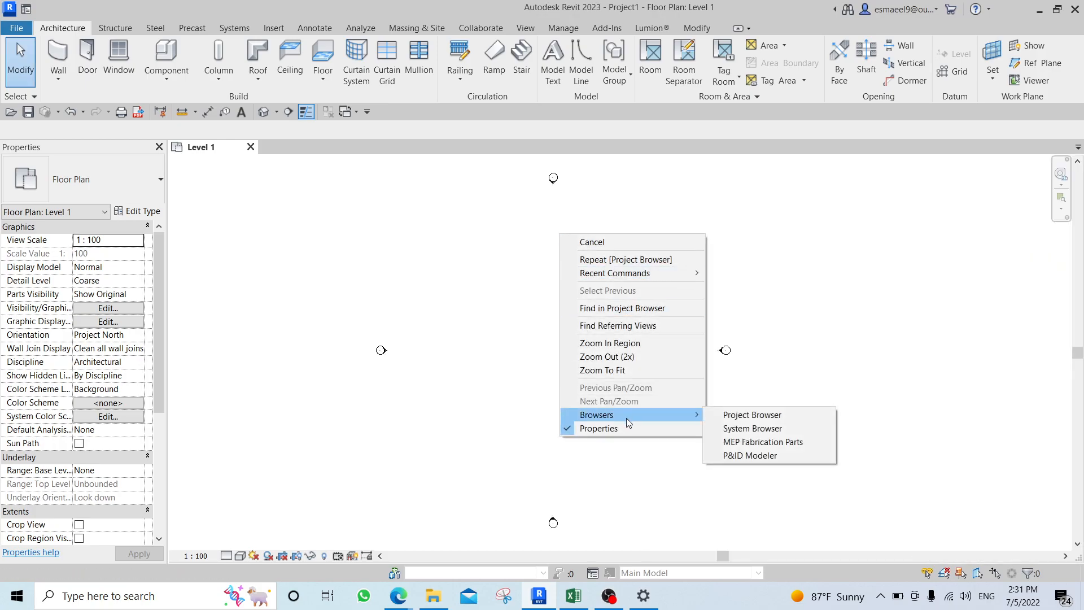
left_click(753, 415)
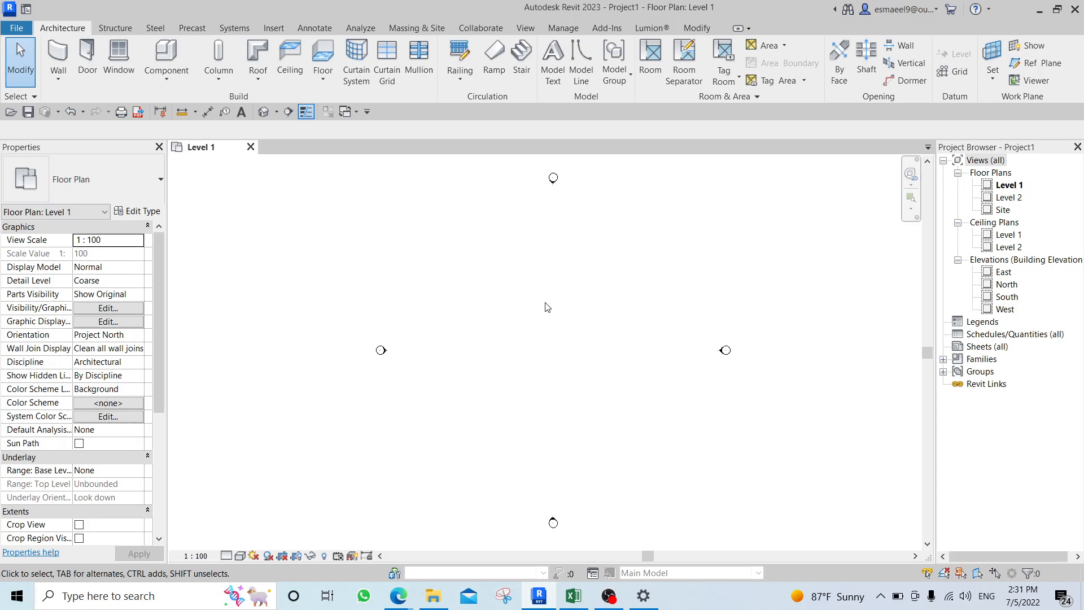
Draw a vertical wall about 600 cm long and, just below it, a separate horizontal wall about 890 cm long between the elevation markers.
key("w")
key("a")
left_click(545, 286)
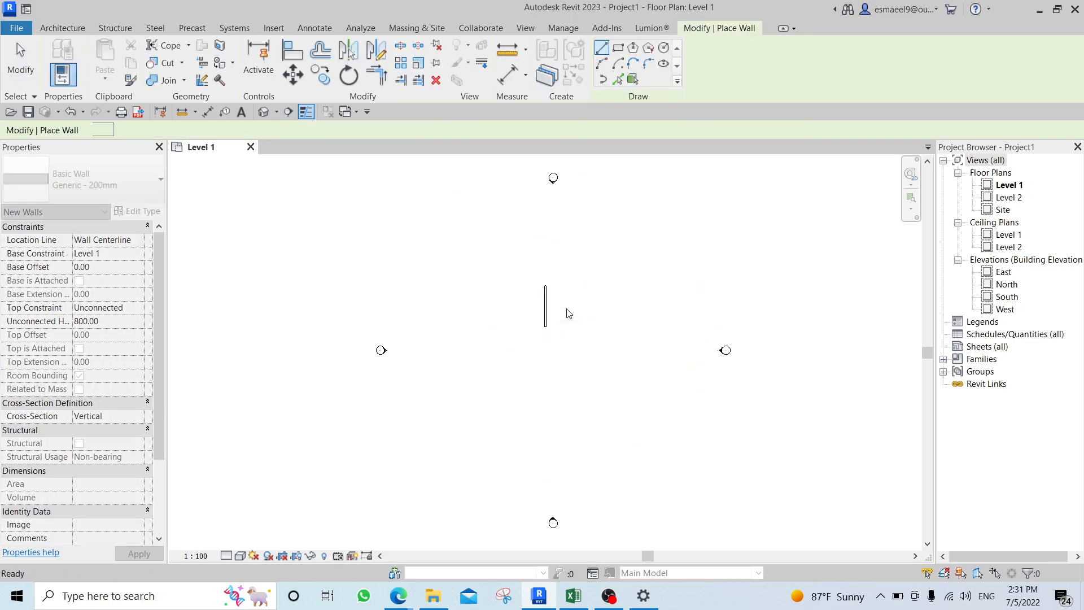
left_click(546, 333)
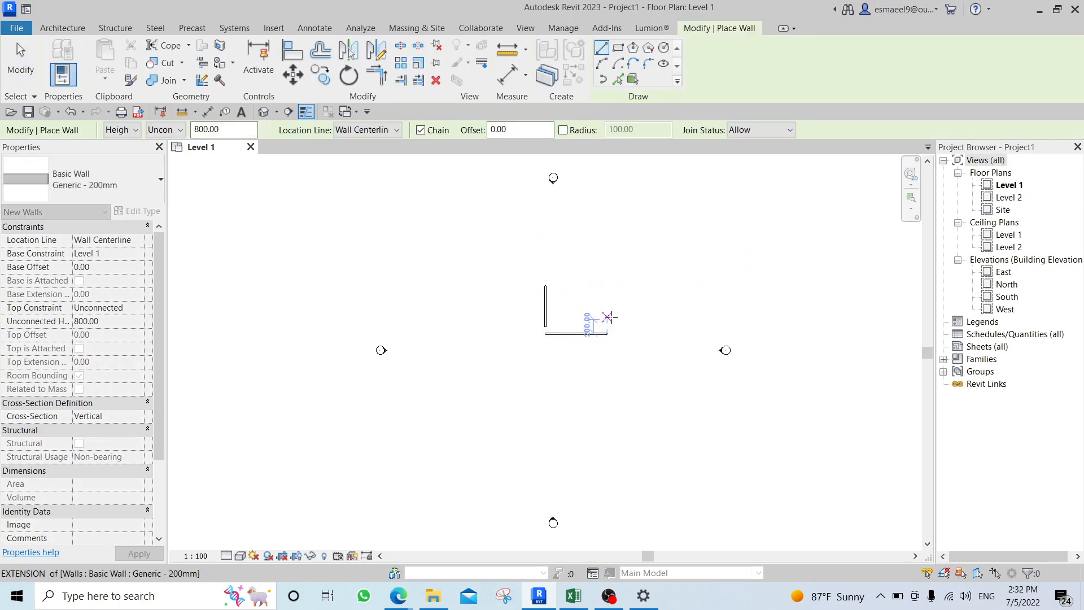
left_click(607, 317)
key("Escape")
key("Escape")
Examine the vertical and horizontal walls up close and from farther away in the Level 1 plan.
scroll(580, 332, "up", 2)
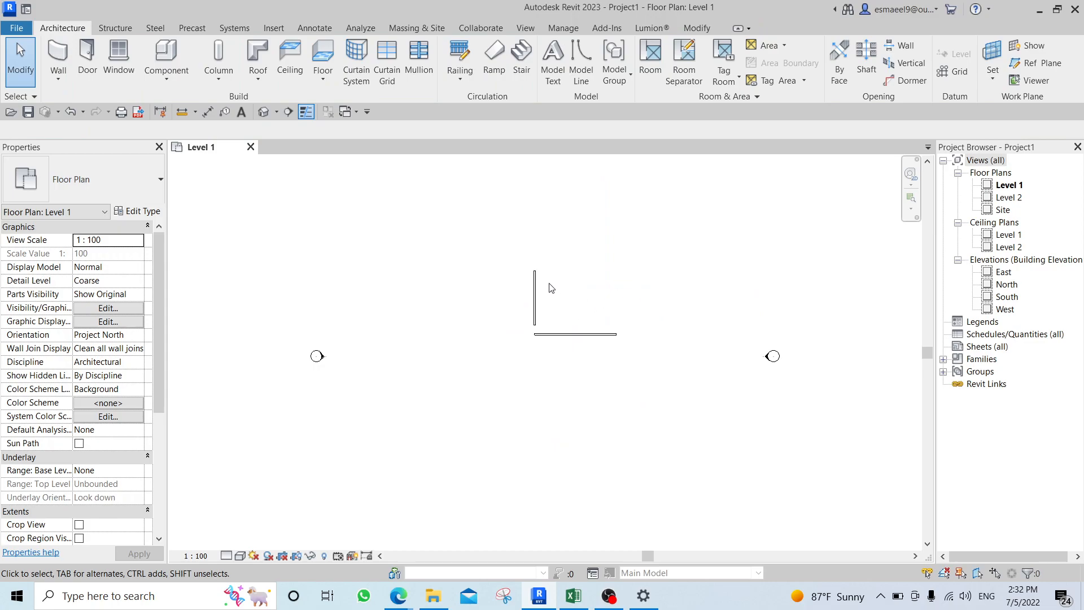
scroll(564, 306, "up", 5)
scroll(564, 306, "down", 5)
scroll(566, 309, "up", 9)
scroll(567, 309, "down", 5)
scroll(568, 309, "up", 3)
scroll(568, 309, "down", 4)
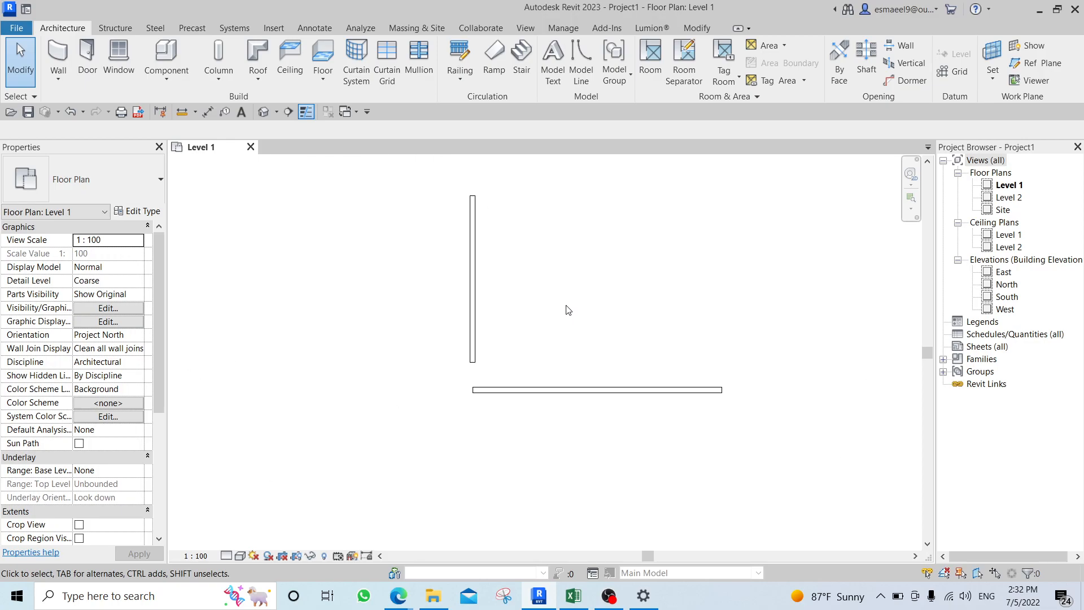
scroll(501, 296, "up", 2)
scroll(503, 298, "down", 3)
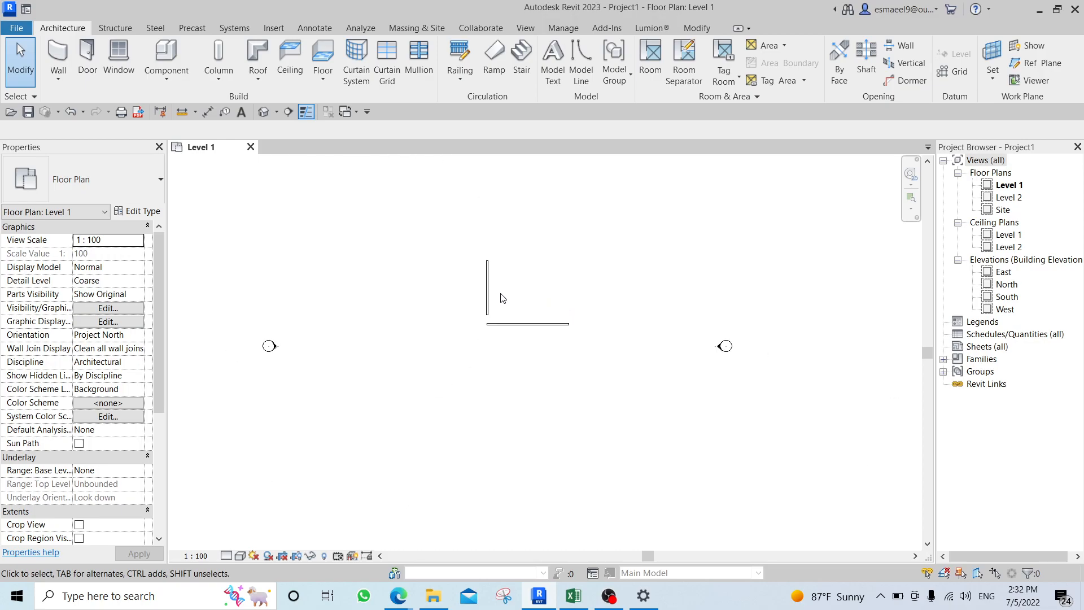
Create three separate slanted walls similar to the vertical one: near the east marker, about 1400 cm long near the west marker, and toward the south marker.
left_click(489, 284)
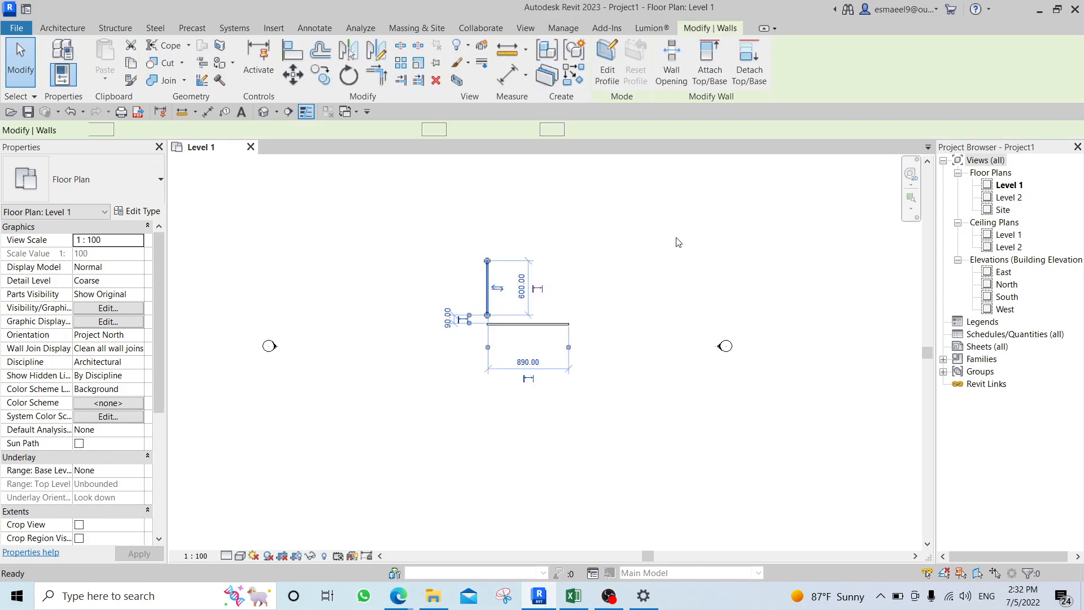
key("c")
key("s")
left_click(729, 213)
left_click(747, 243)
key("Escape")
left_click(350, 222)
left_click(244, 293)
key("Escape")
left_click(339, 487)
left_click(473, 500)
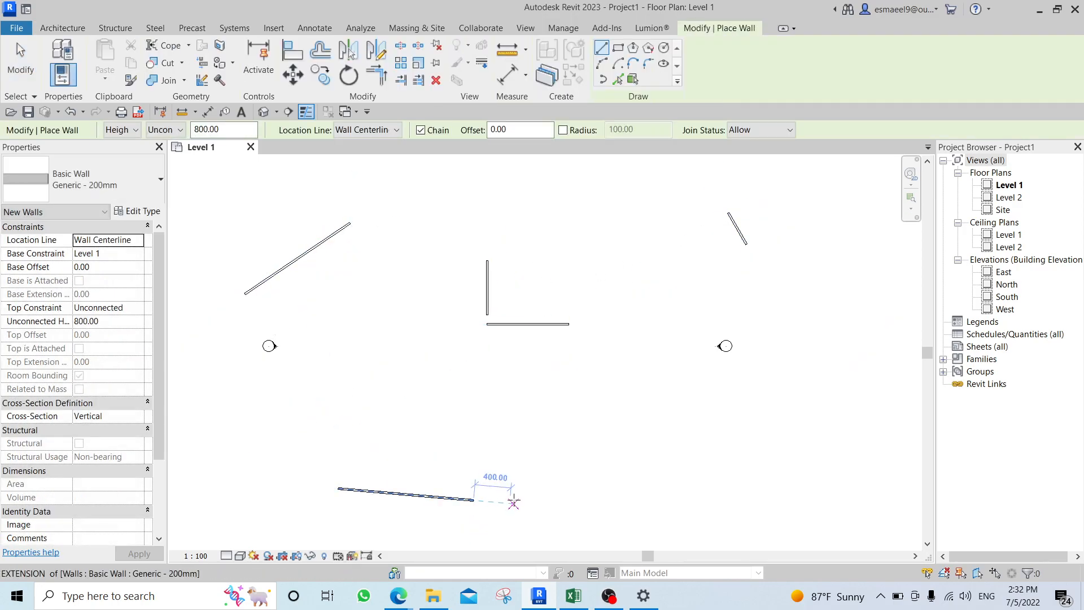
key("Escape")
key("Escape")
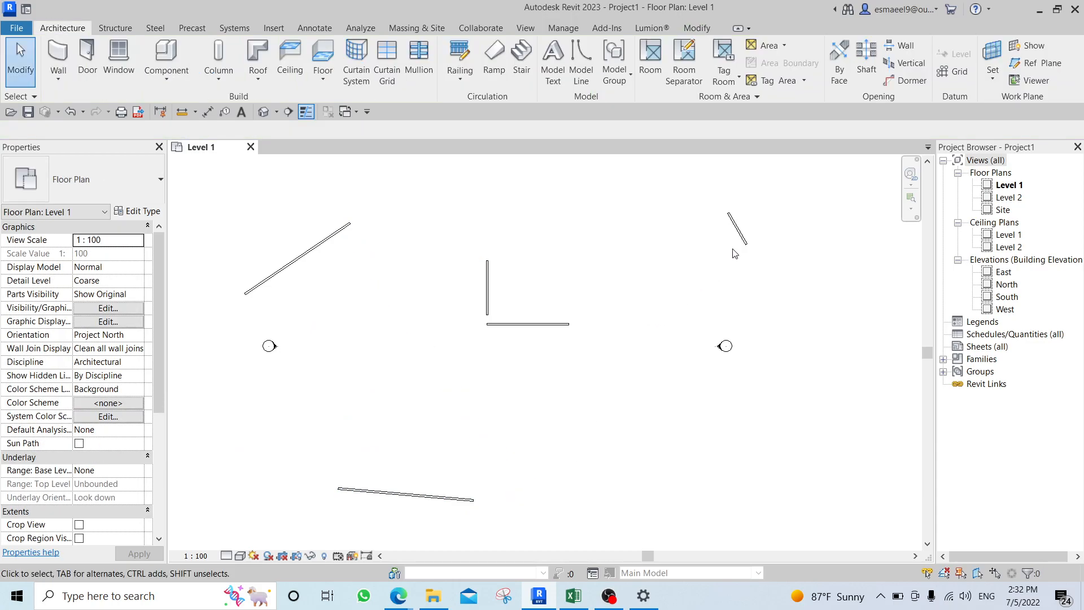
Inspect the scattered walls one by one at close range, and bring the whole Level 1 plan back into sight.
scroll(738, 225, "up", 3)
scroll(737, 226, "up", 3)
scroll(738, 226, "down", 5)
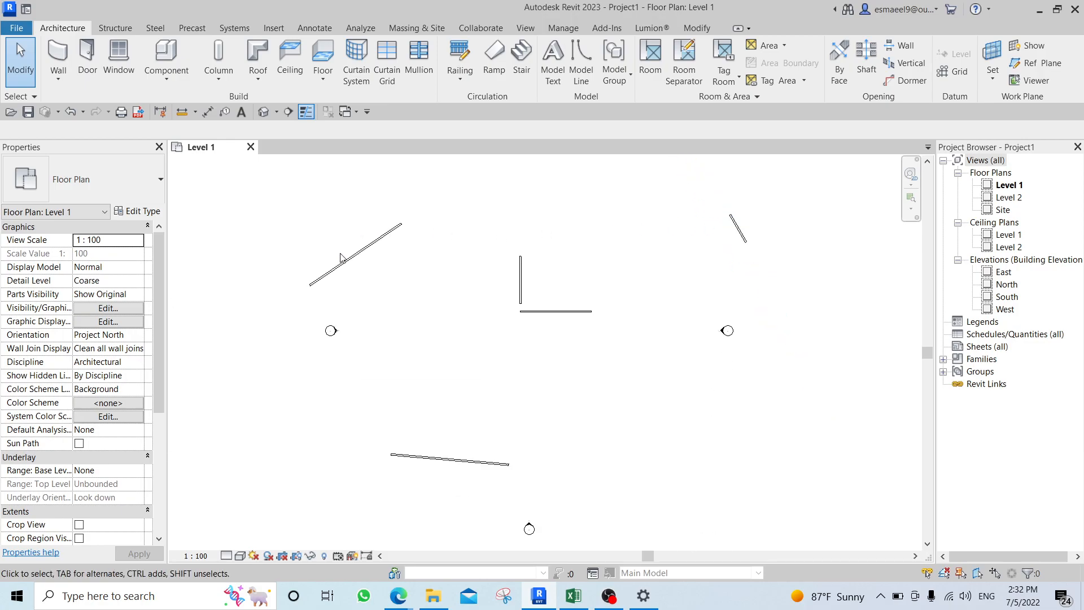
scroll(346, 265, "up", 5)
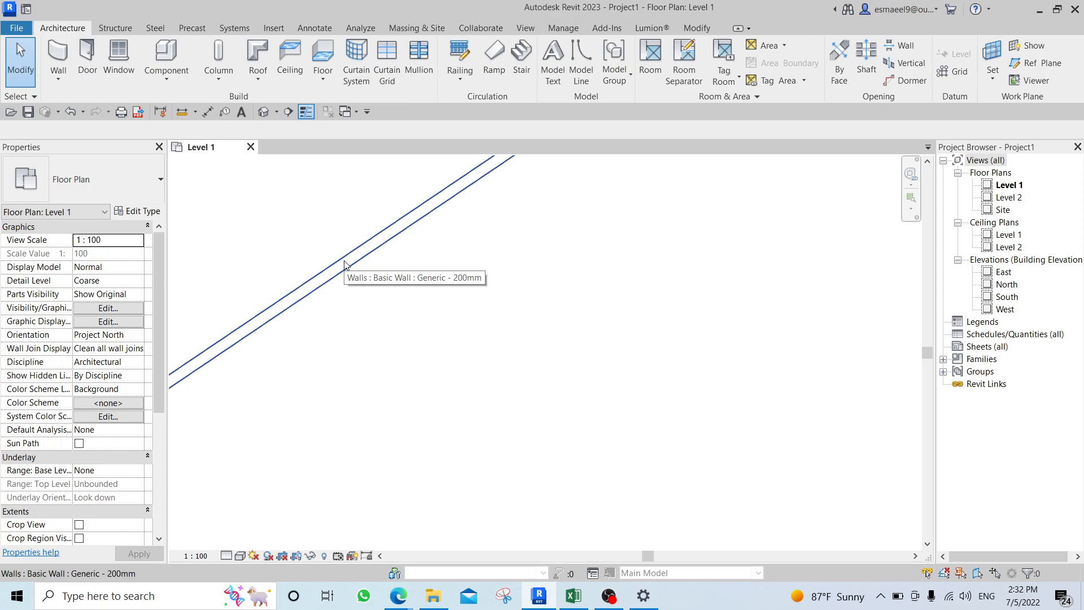
scroll(350, 262, "down", 5)
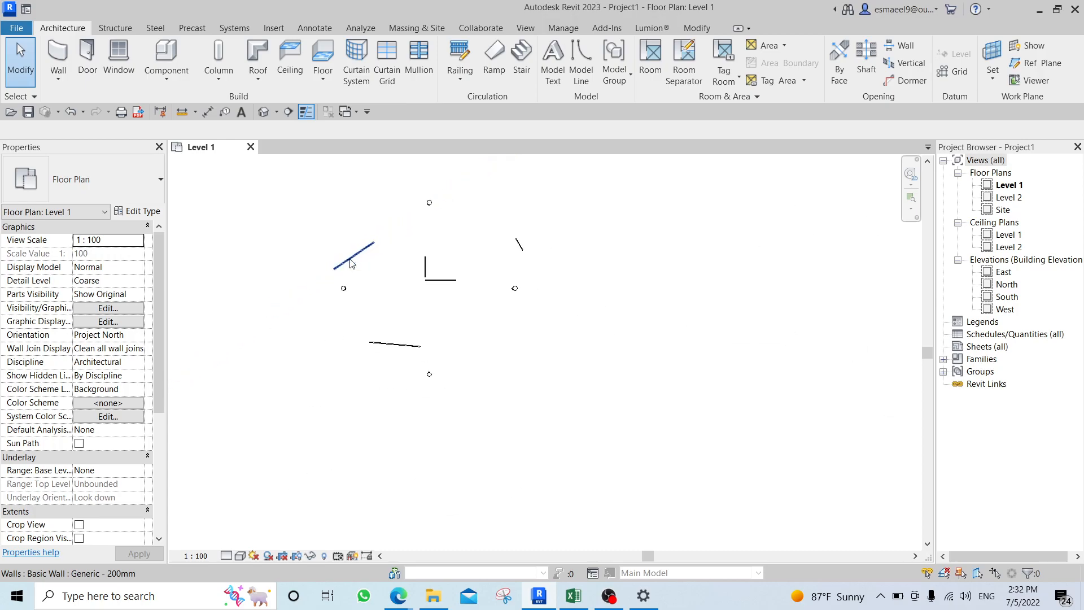
scroll(433, 282, "up", 5)
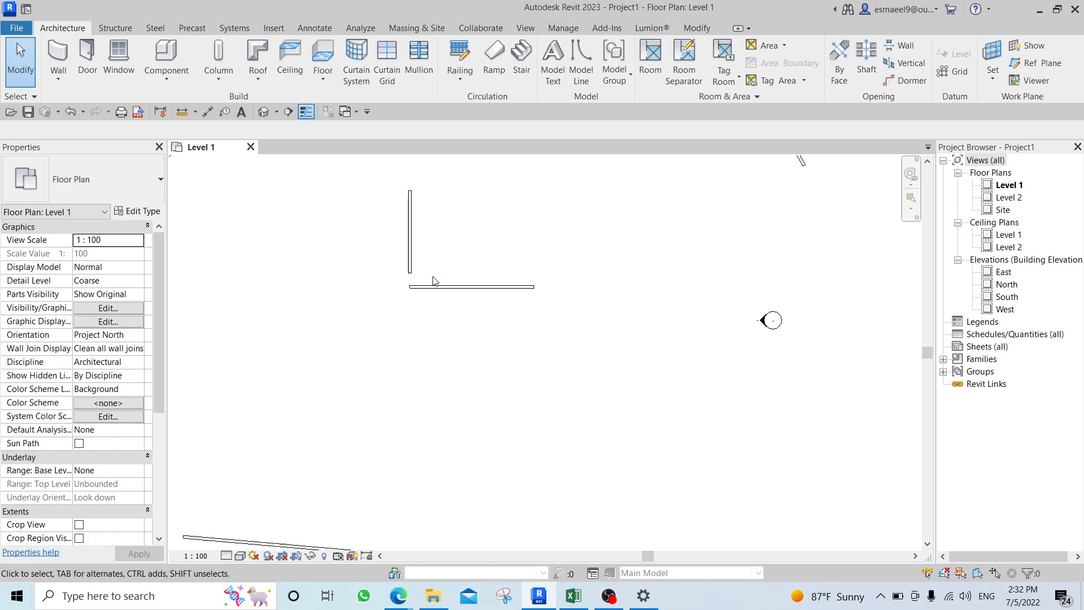
scroll(433, 282, "down", 5)
scroll(369, 368, "up", 4)
scroll(445, 339, "down", 5)
scroll(578, 220, "up", 5)
scroll(585, 220, "down", 4)
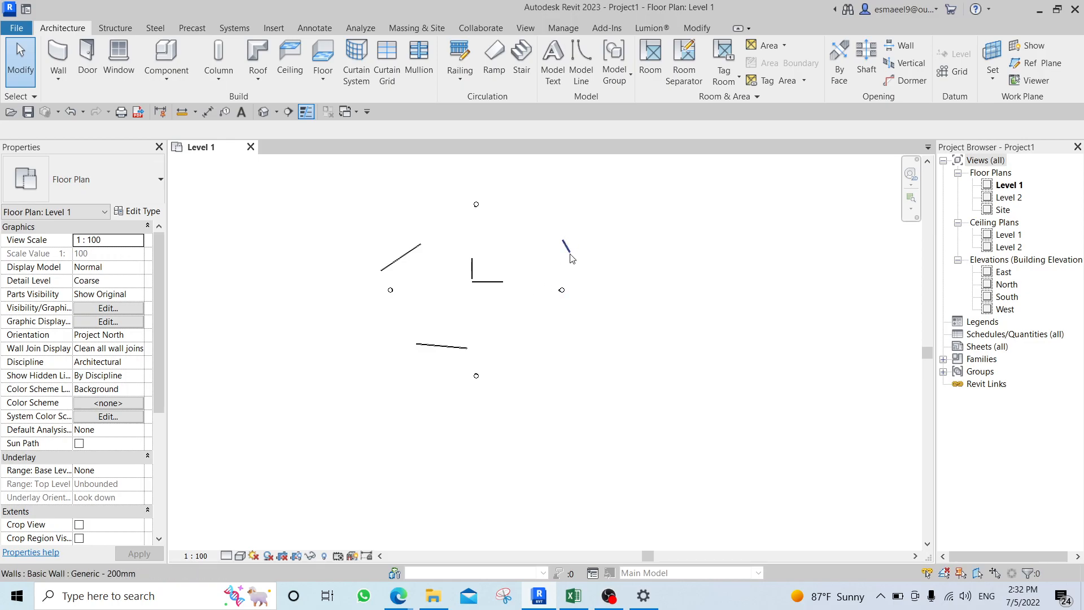
scroll(543, 252, "up", 2)
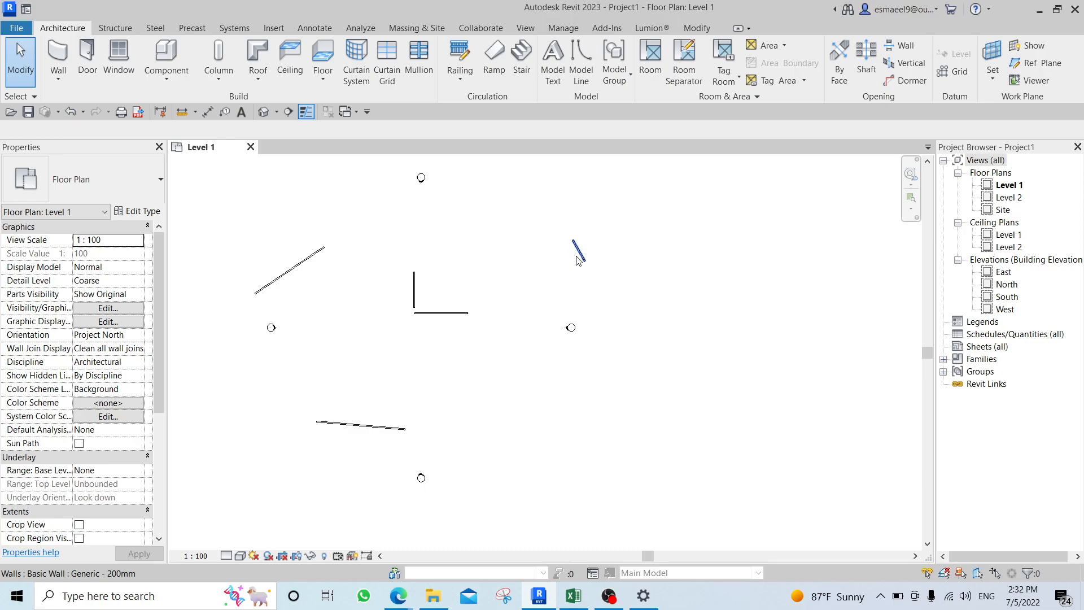
middle_click_drag(458, 275, 529, 279)
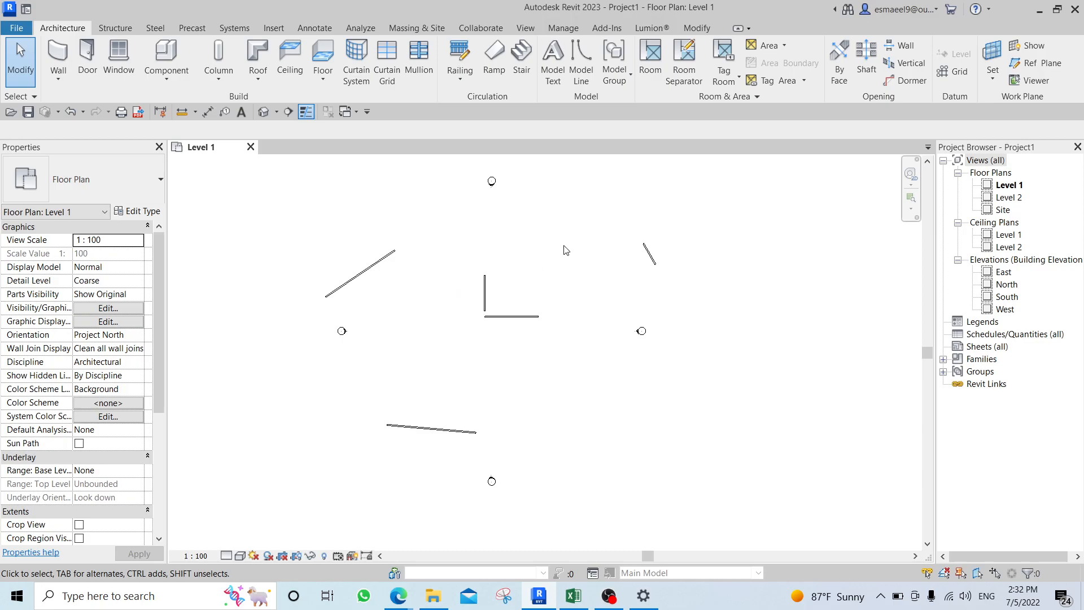
scroll(532, 311, "up", 3)
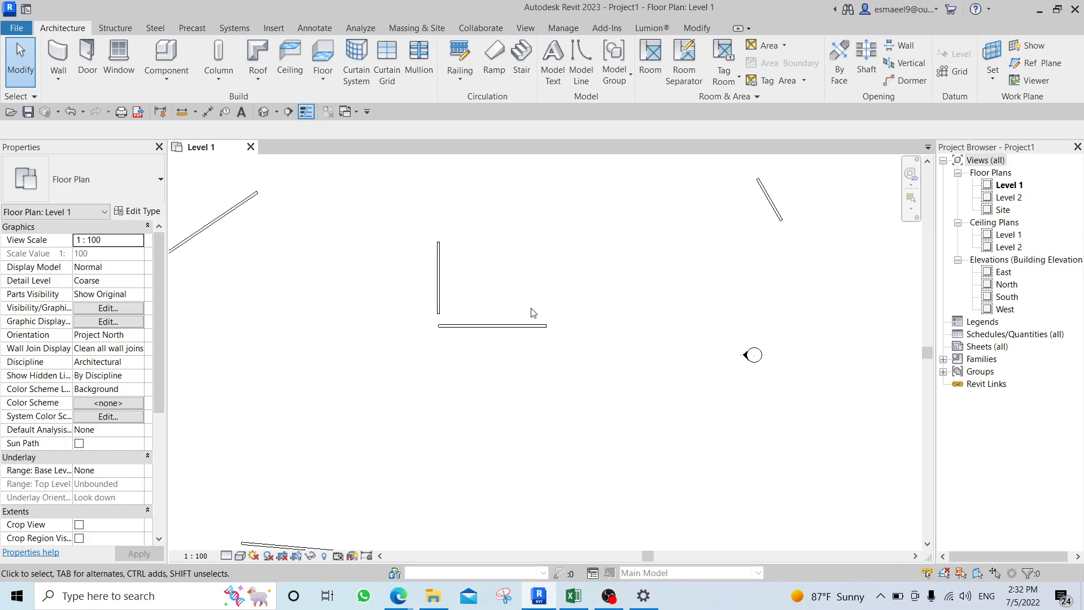
middle_click(564, 310)
middle_click_drag(579, 321, 668, 361)
scroll(574, 291, "up", 3)
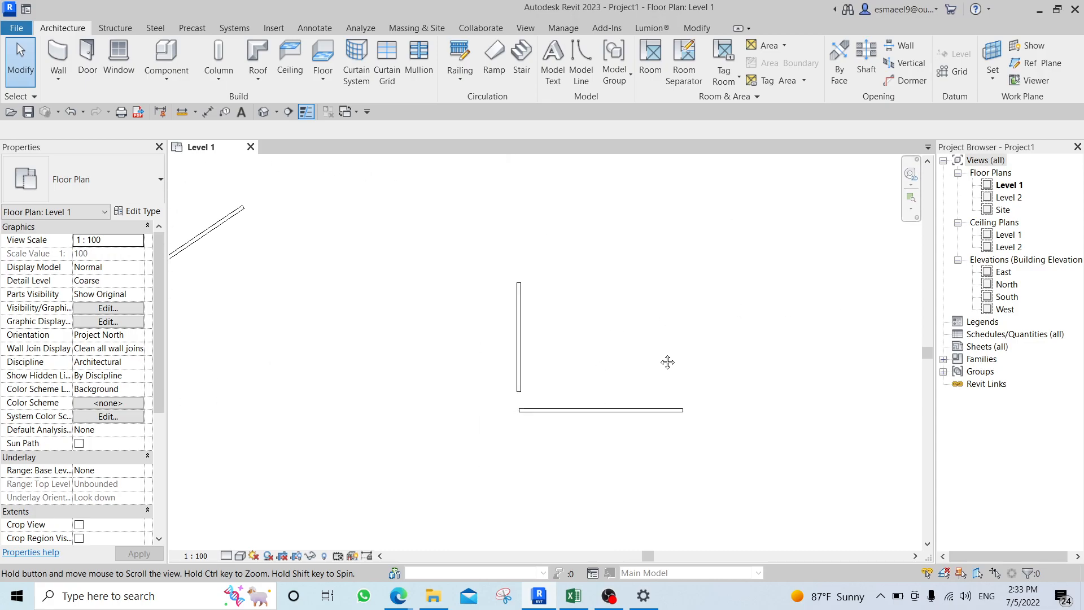
scroll(639, 343, "down", 5)
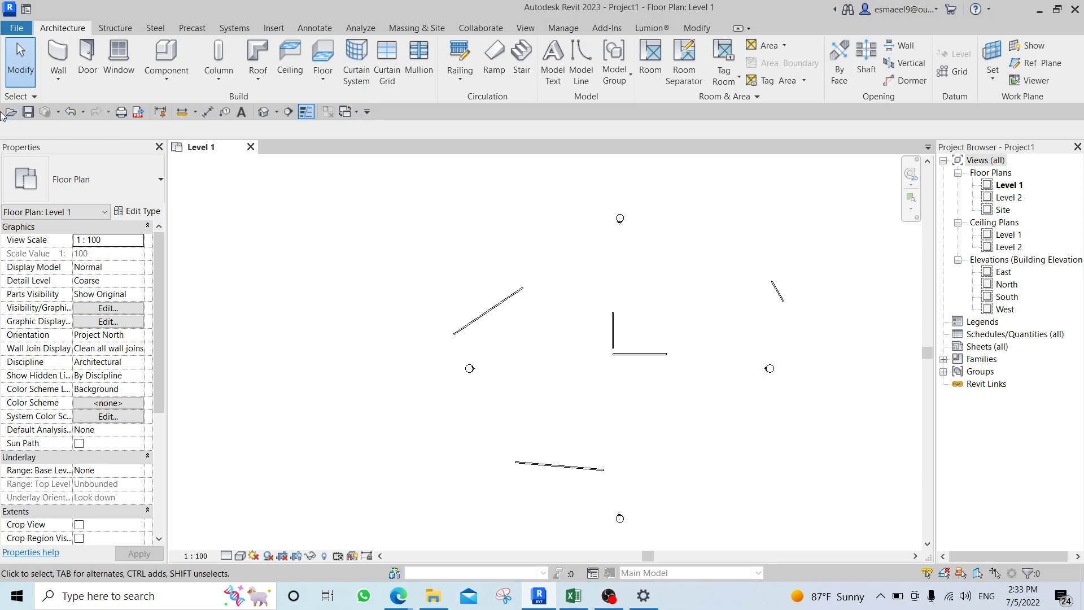
Show the Quick Access Toolbar above the ribbon, and return it below the ribbon.
left_click(368, 111)
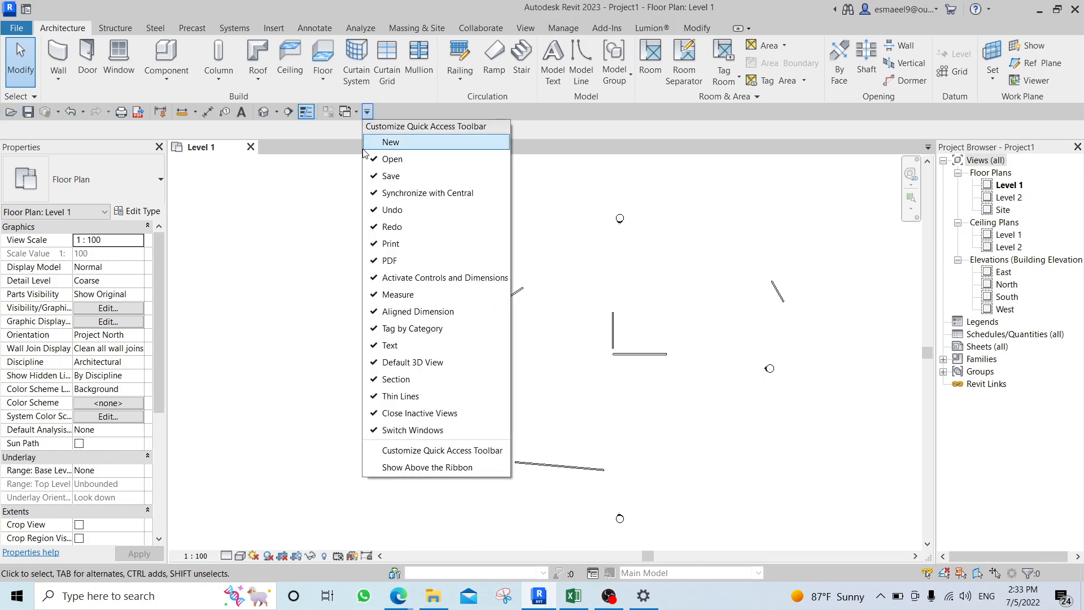
left_click(429, 468)
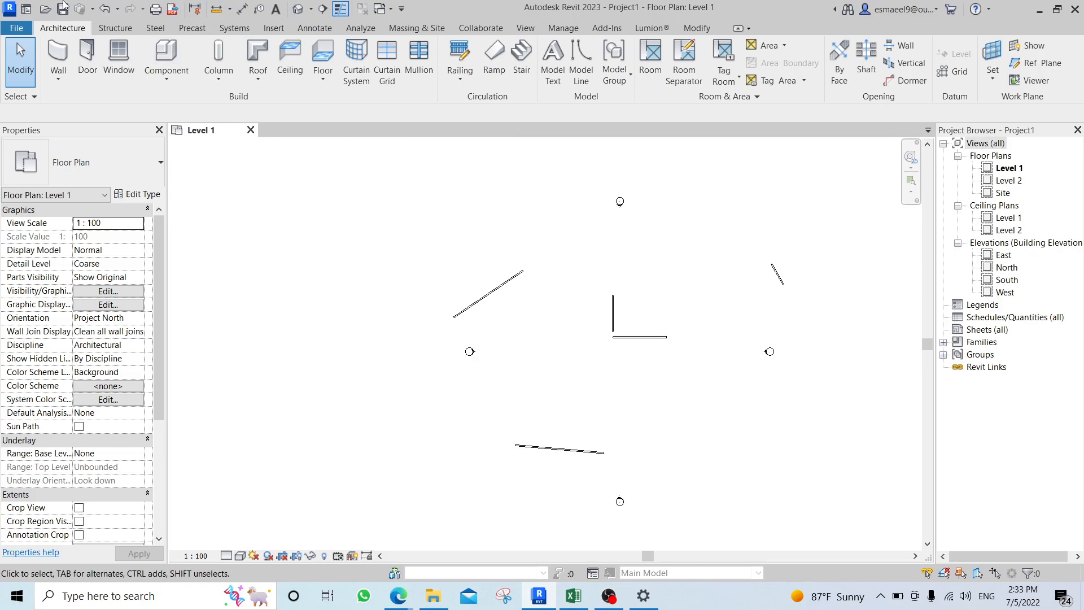
left_click(402, 9)
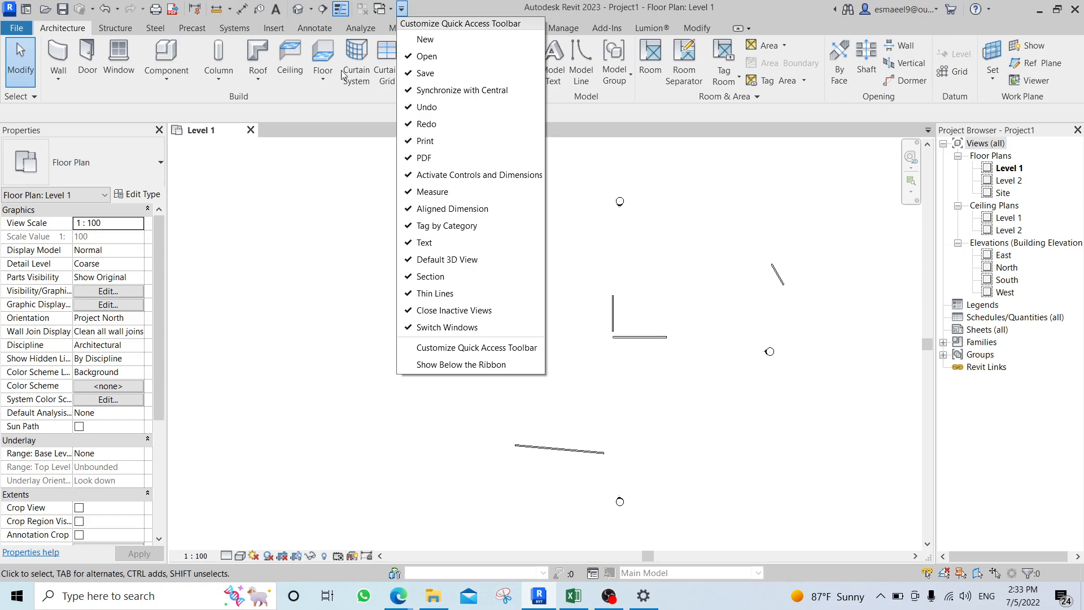
left_click(407, 9)
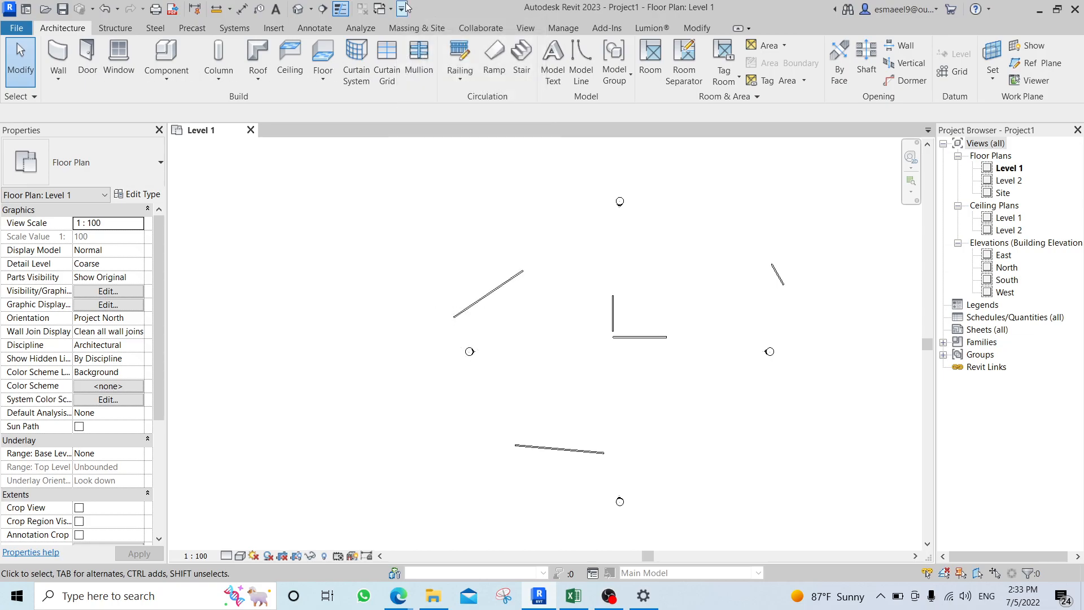
left_click(404, 9)
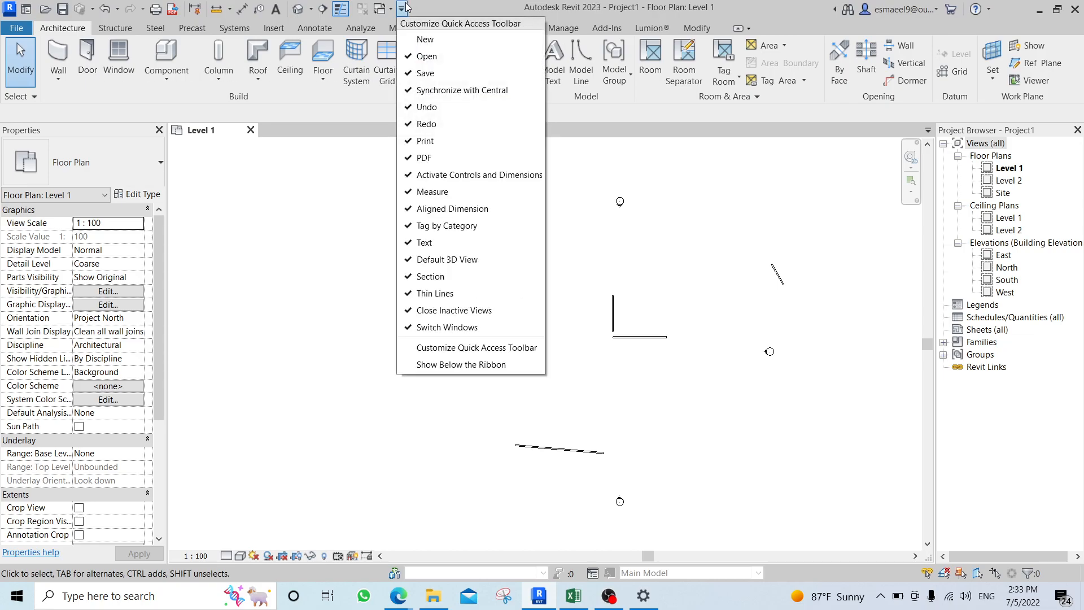
left_click(499, 365)
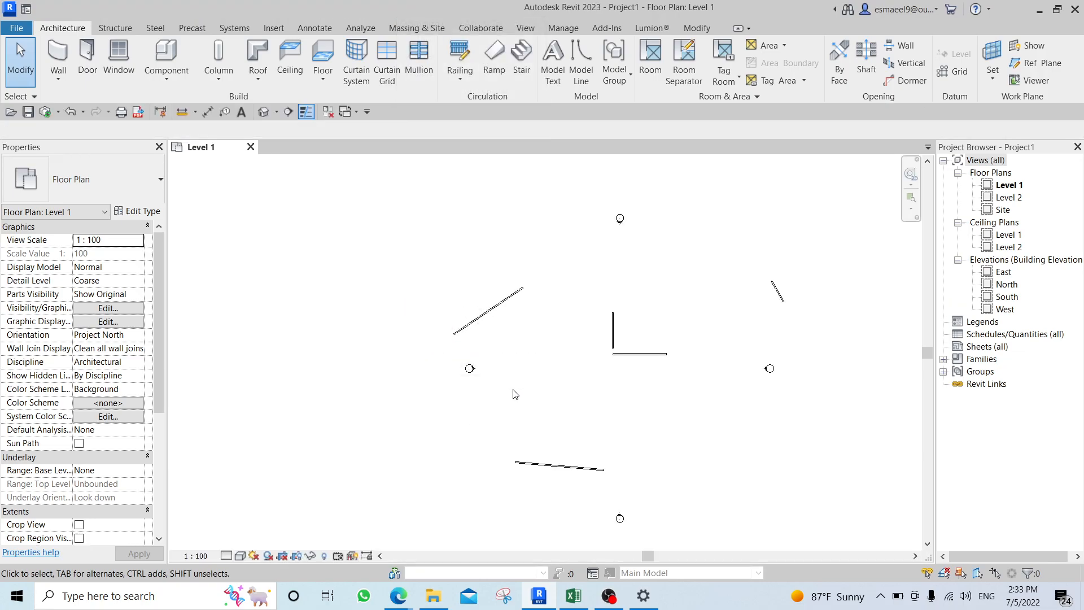
left_click(368, 112)
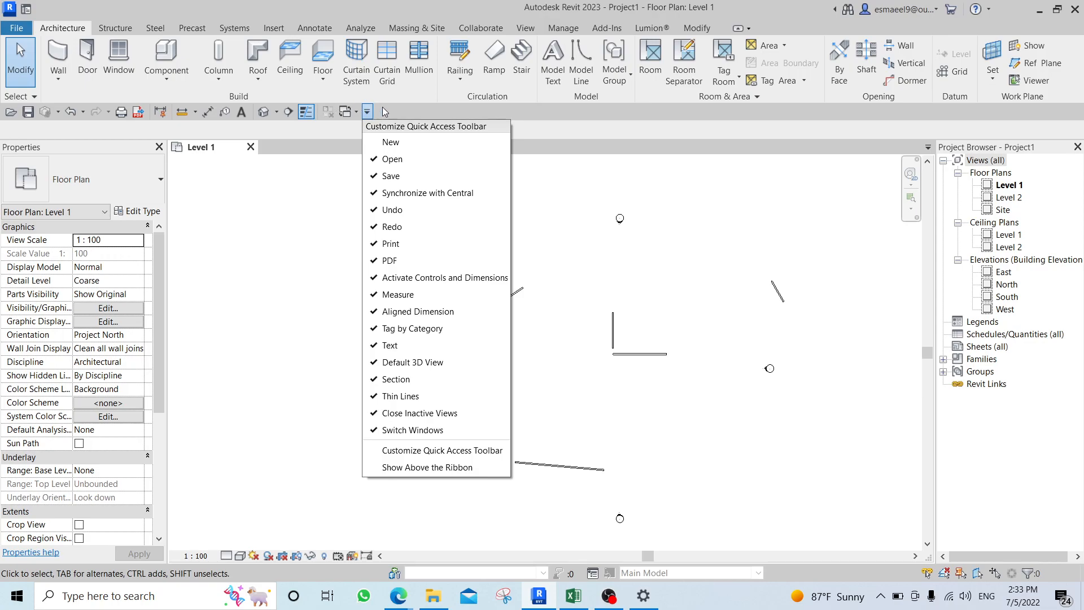
left_click(366, 115)
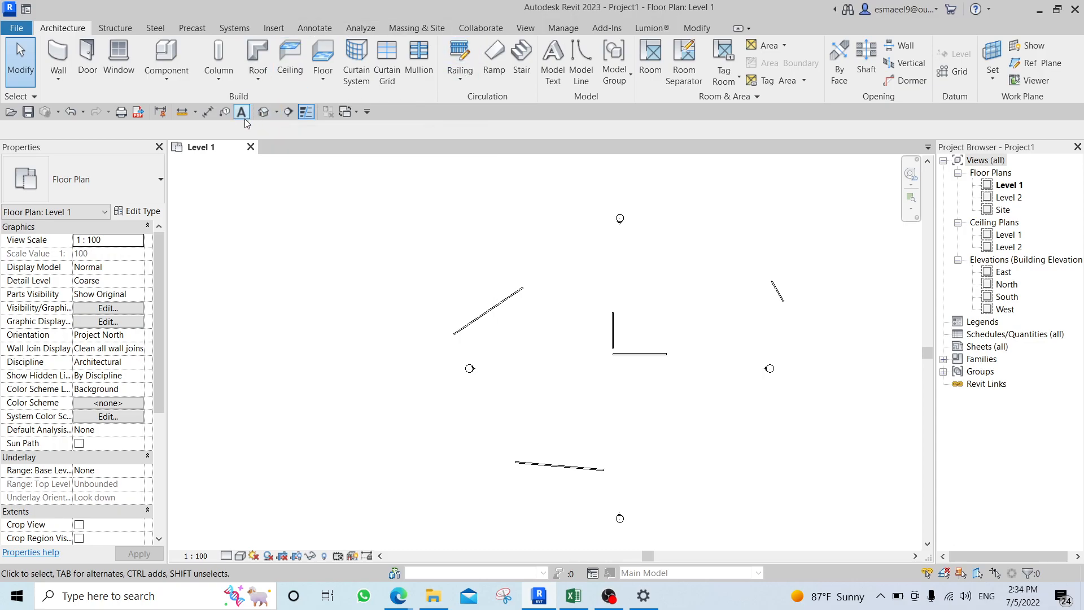
left_click(526, 29)
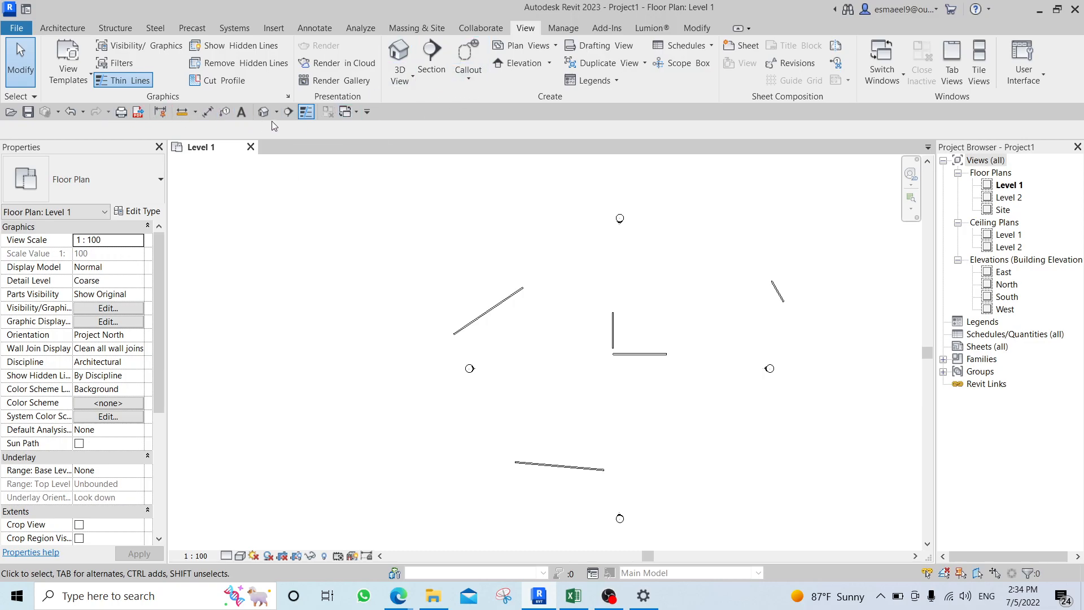
left_click(47, 29)
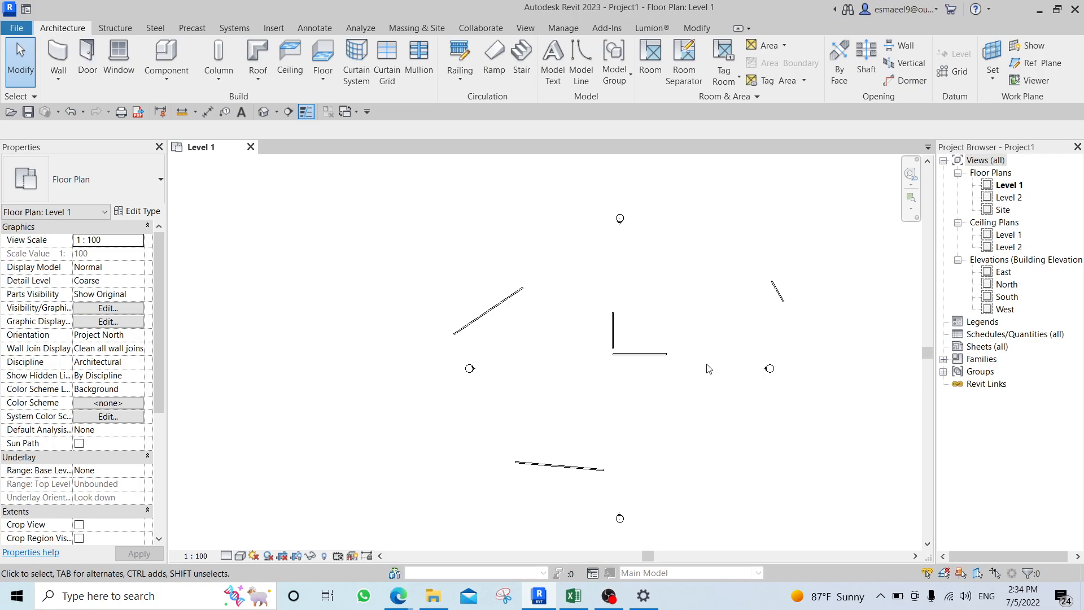
Delete all the sample walls from the Level 1 plan, leaving only the four elevation markers.
left_click(489, 310)
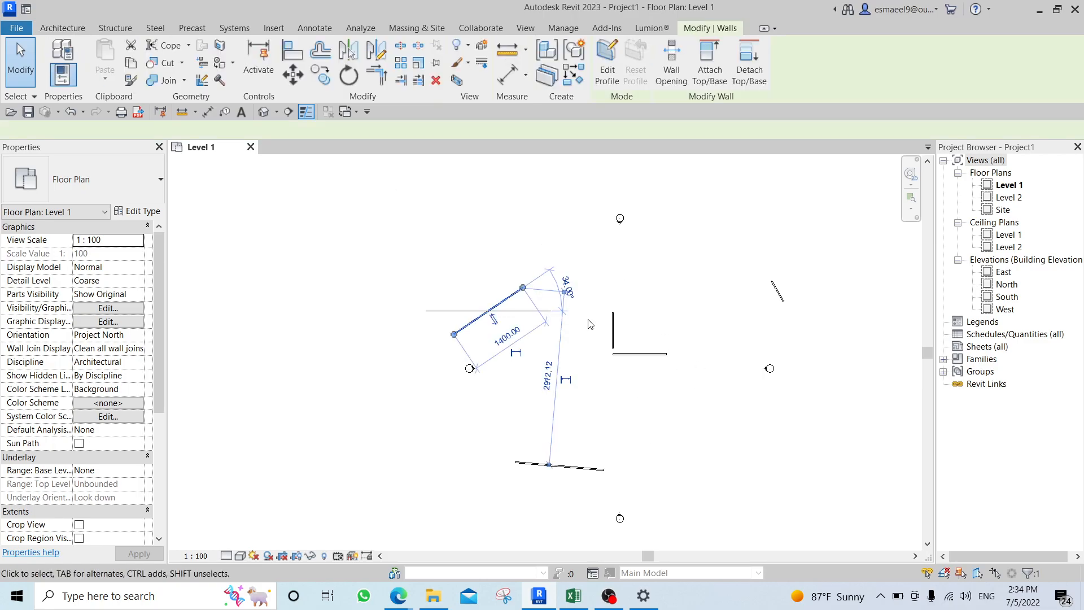
key("Delete")
left_click_drag(708, 280, 570, 386)
key("Delete")
left_click_drag(807, 275, 743, 327)
key("Delete")
left_click(587, 469)
key("Delete")
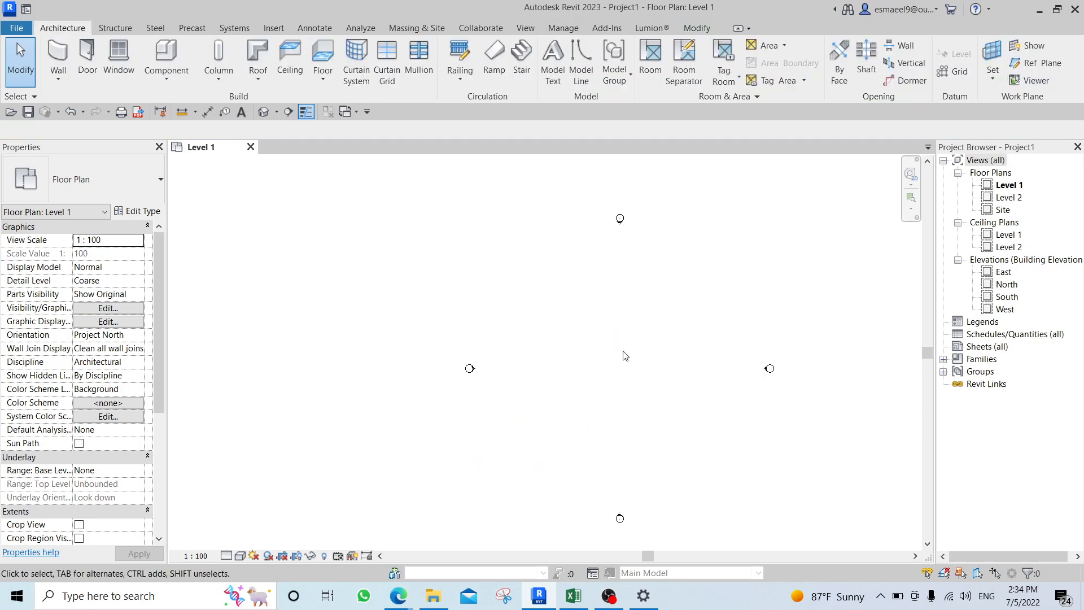
middle_click_drag(574, 353, 511, 358)
middle_click_drag(542, 403, 526, 369)
Switch to Edge and view the N10-house page on ArchDaily, checking the Villa Source link on the course page too.
mouse_move(414, 603)
left_click(356, 537)
left_click(452, 9)
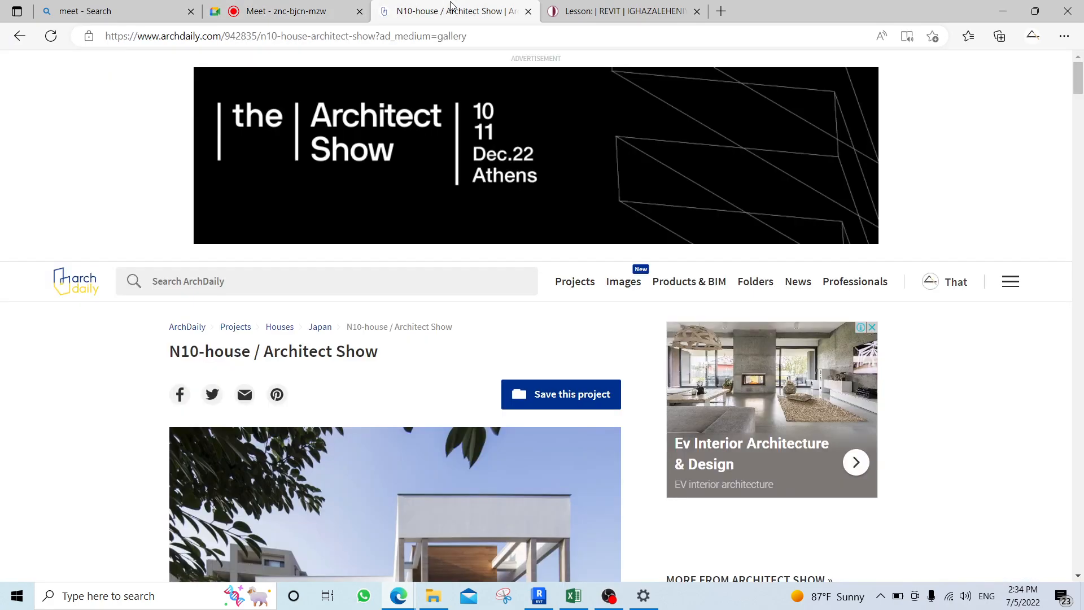
scroll(468, 271, "down", 4)
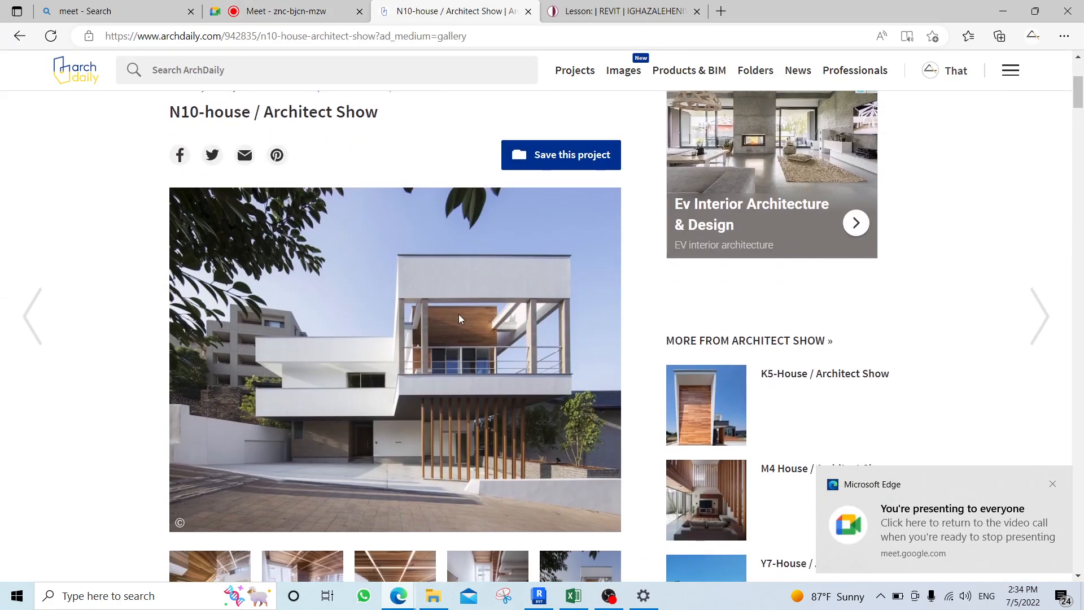
scroll(458, 314, "up", 2)
scroll(380, 357, "down", 5)
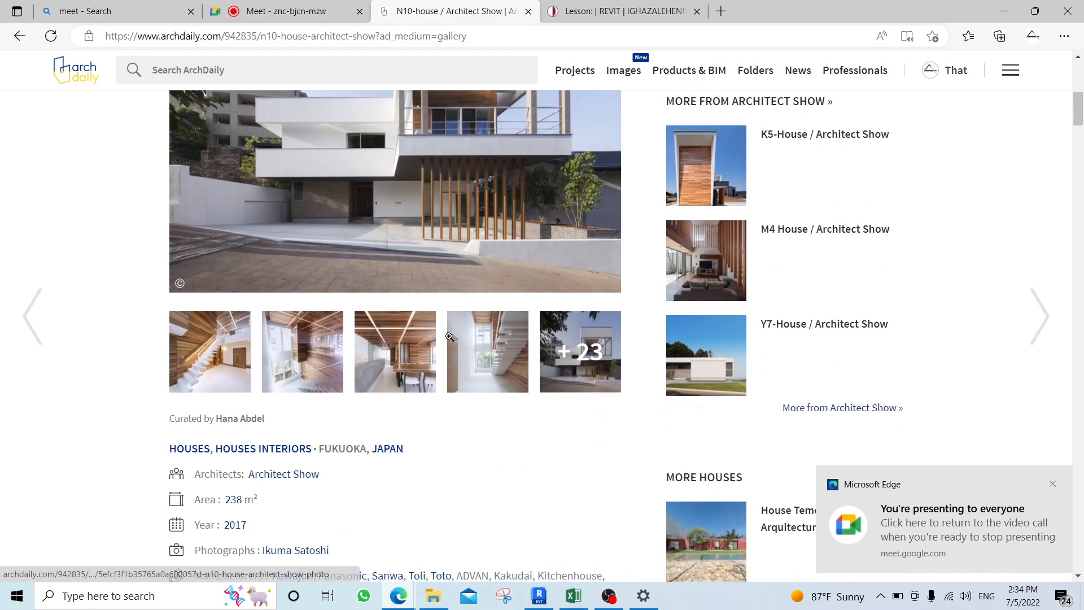
left_click(650, 10)
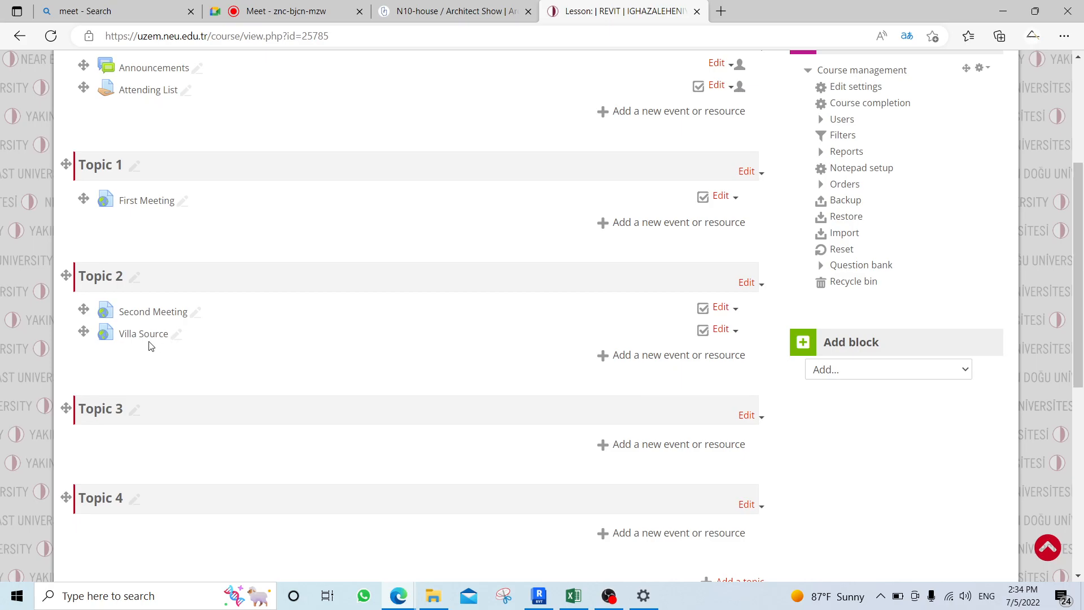
left_click(409, 9)
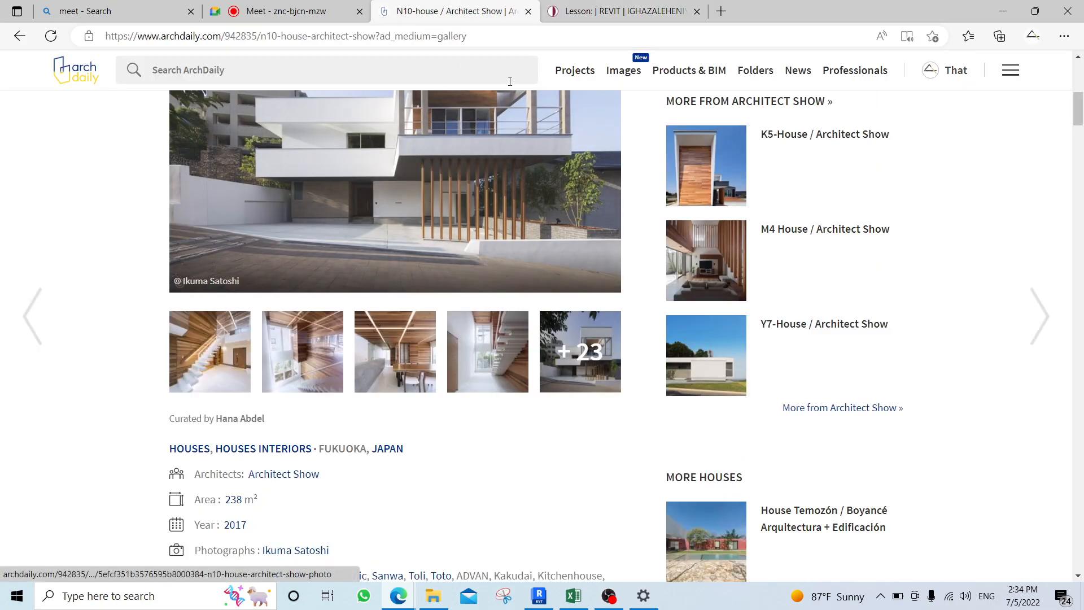
Find the drawings among the N10-house page's images and open the First Floor Plan in the gallery.
scroll(460, 150, "down", 15)
scroll(508, 235, "down", 10)
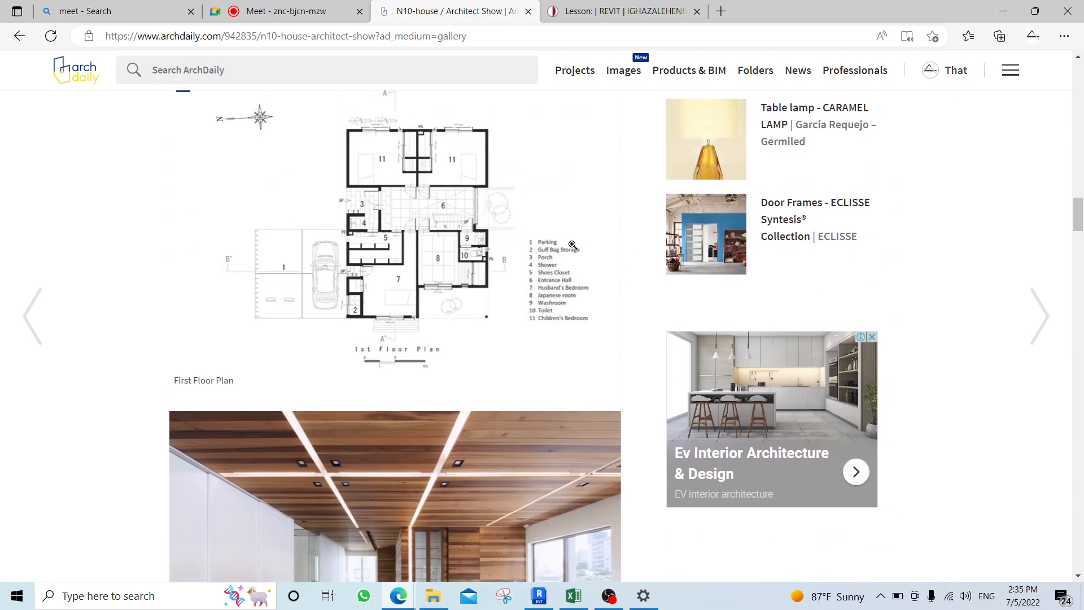
scroll(712, 283, "down", 20)
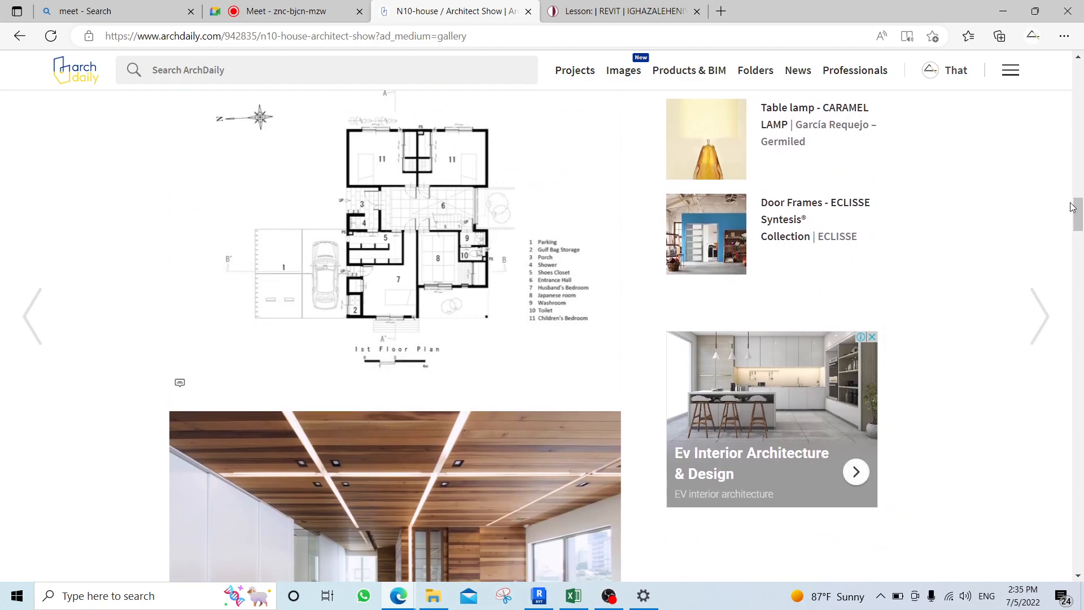
scroll(443, 231, "up", 11)
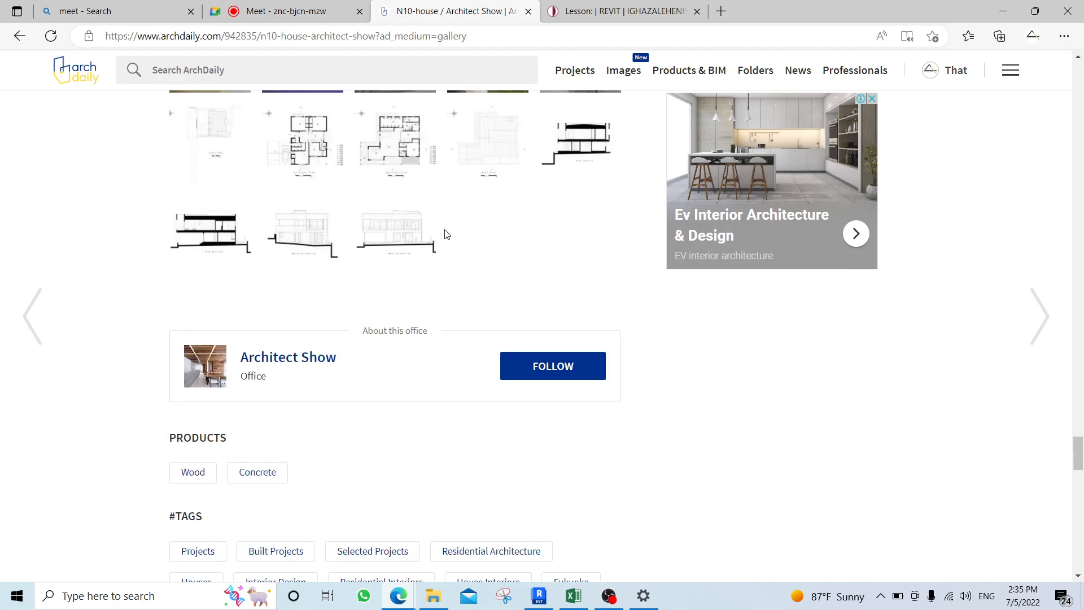
left_click(310, 311)
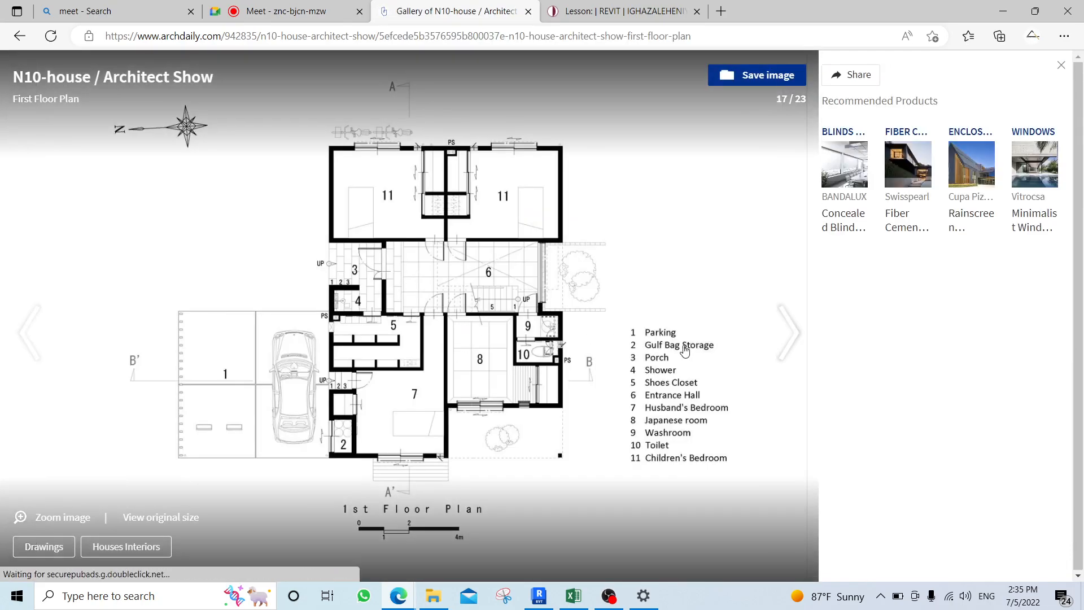
Examine the N10-house drawings in order, from the first and second floor plans through the sections to the West Elevation.
left_click(797, 333)
left_click(31, 330)
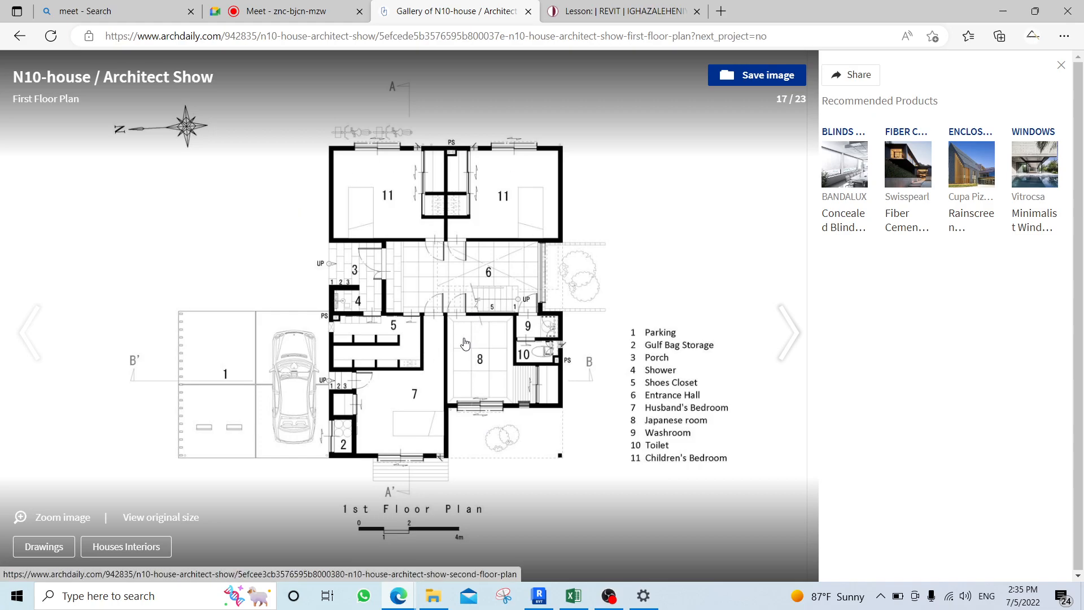
left_click(788, 344)
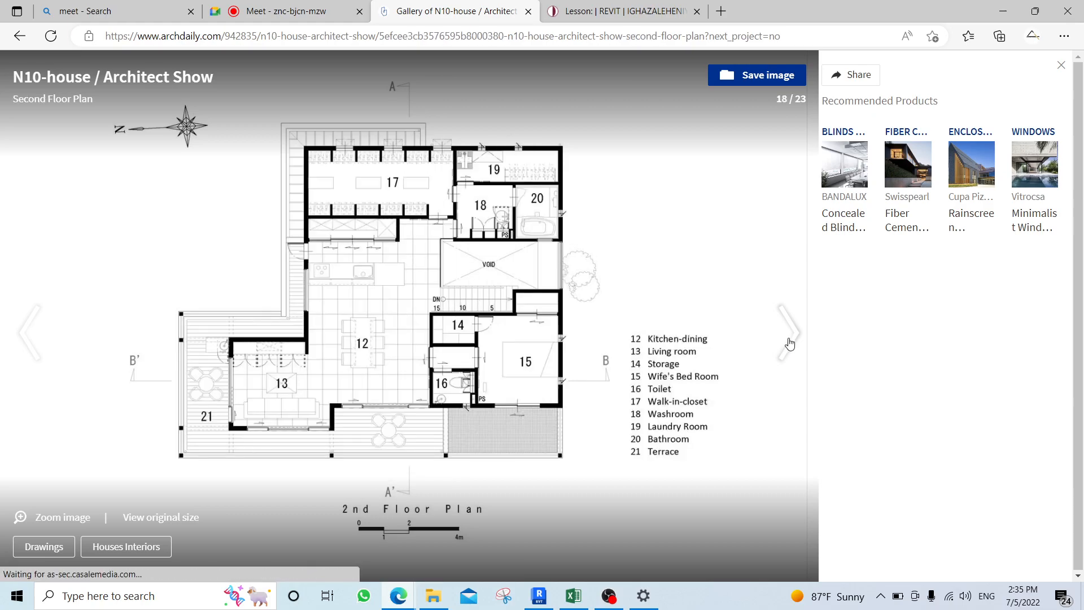
left_click(788, 343)
left_click(787, 323)
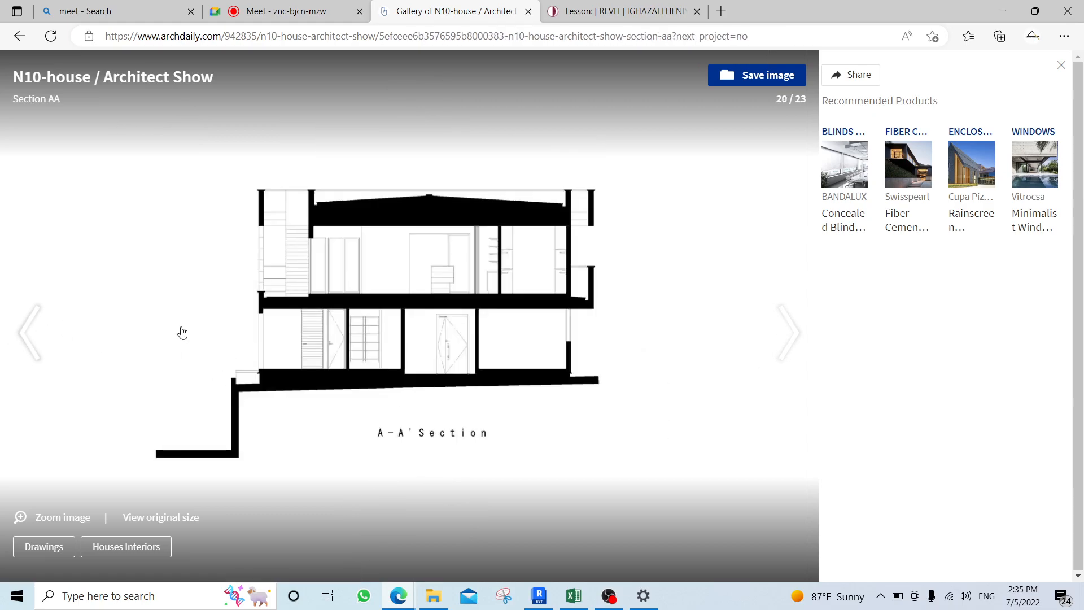
left_click(797, 331)
left_click(804, 332)
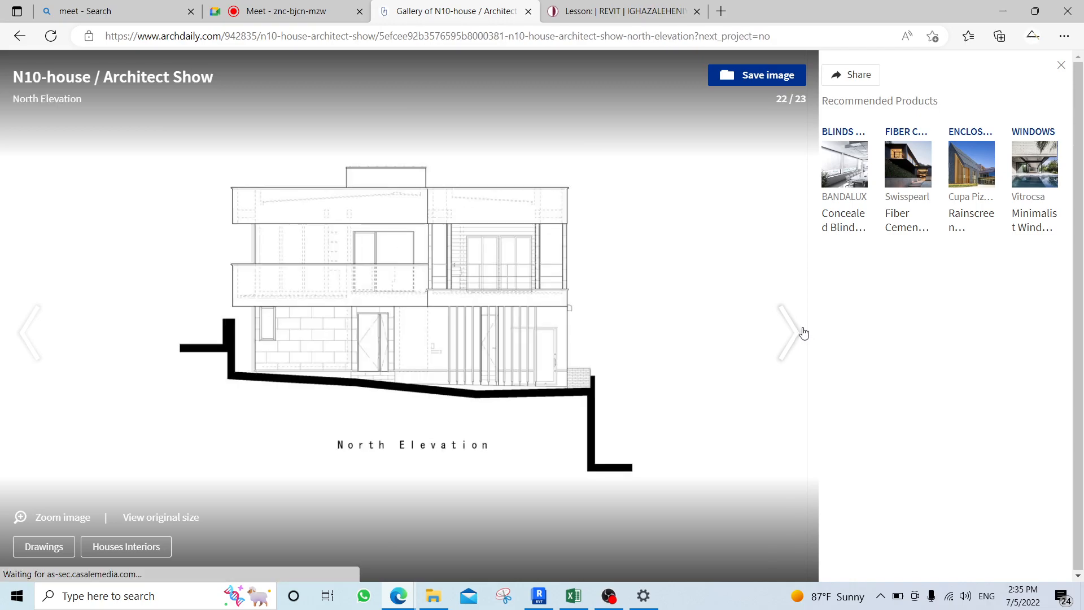
left_click(804, 332)
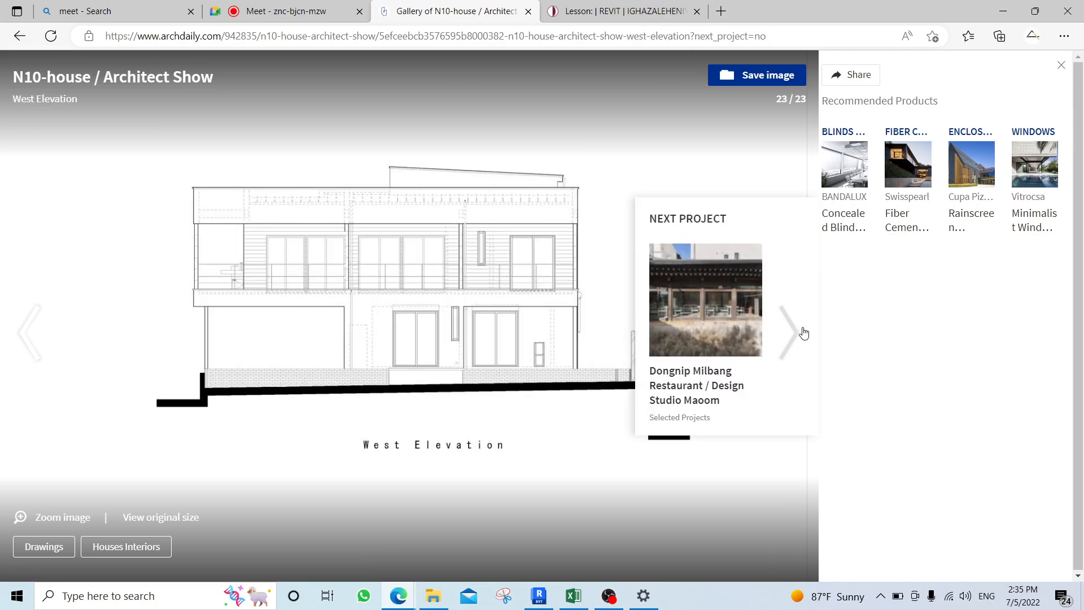
Go back through the gallery to the roof and second floor plans, and return to the Section AA drawing.
left_click(50, 334)
left_click(27, 342)
left_click(26, 342)
left_click(26, 341)
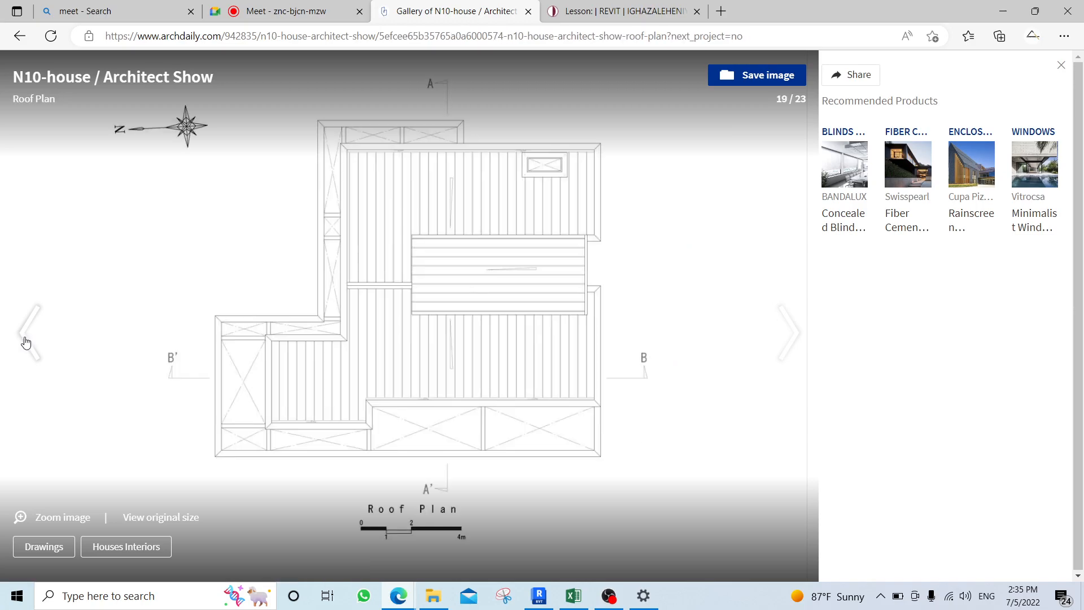
left_click(20, 330)
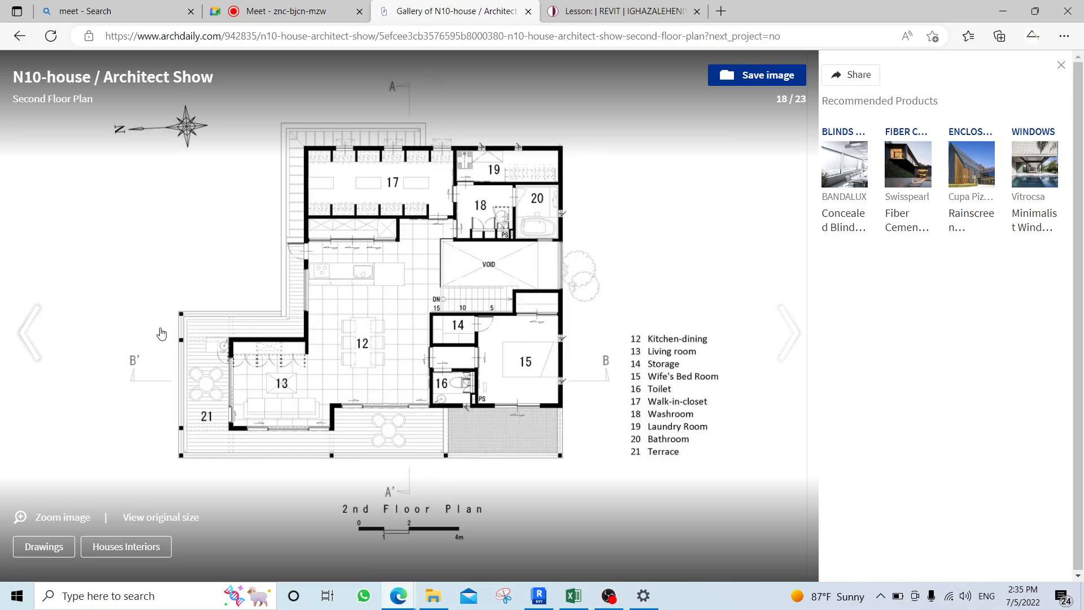
left_click(766, 329)
left_click(770, 331)
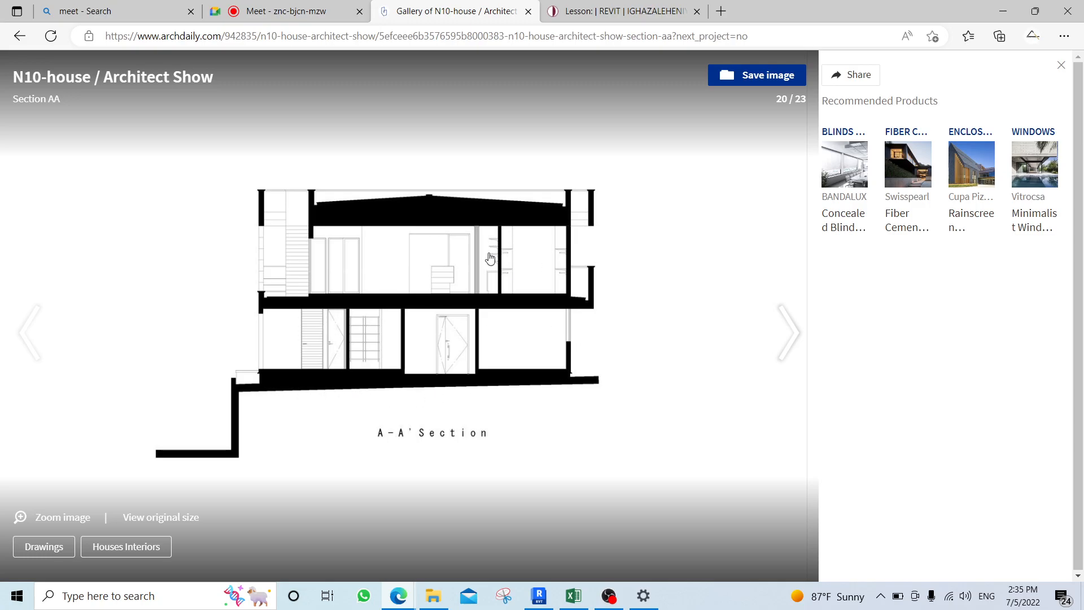
Switch back to Revit and open the North elevation with both level lines in sight.
left_click(539, 597)
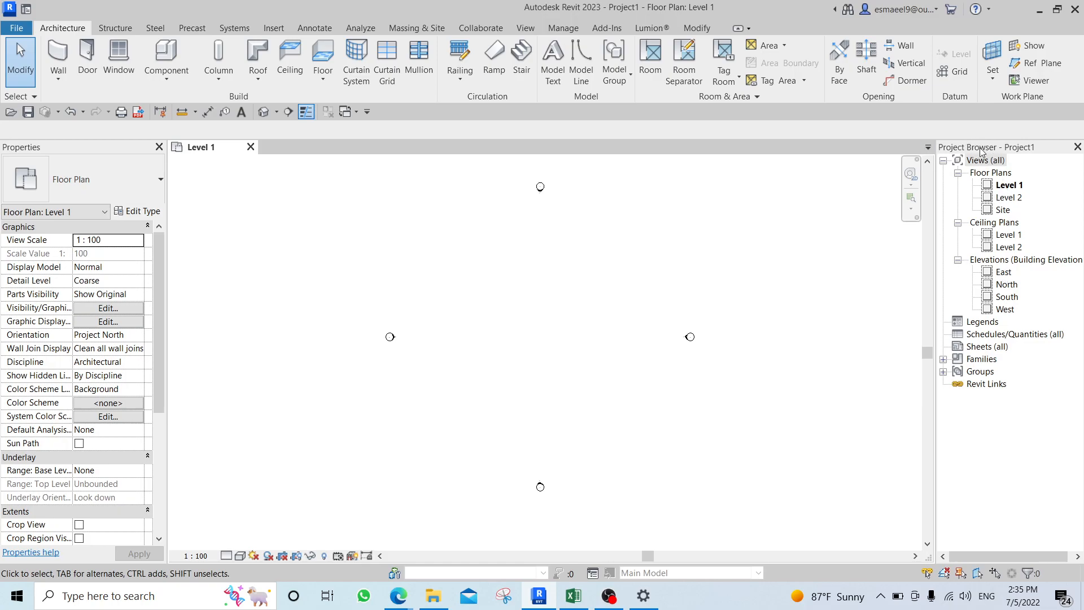
double_click(1004, 285)
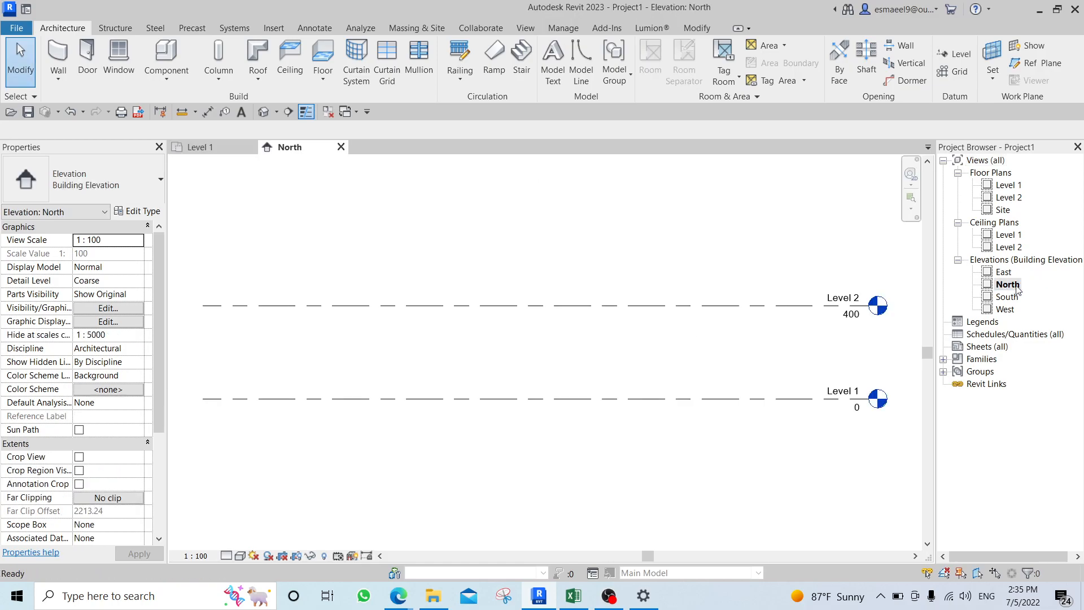
middle_click_drag(820, 320, 750, 311)
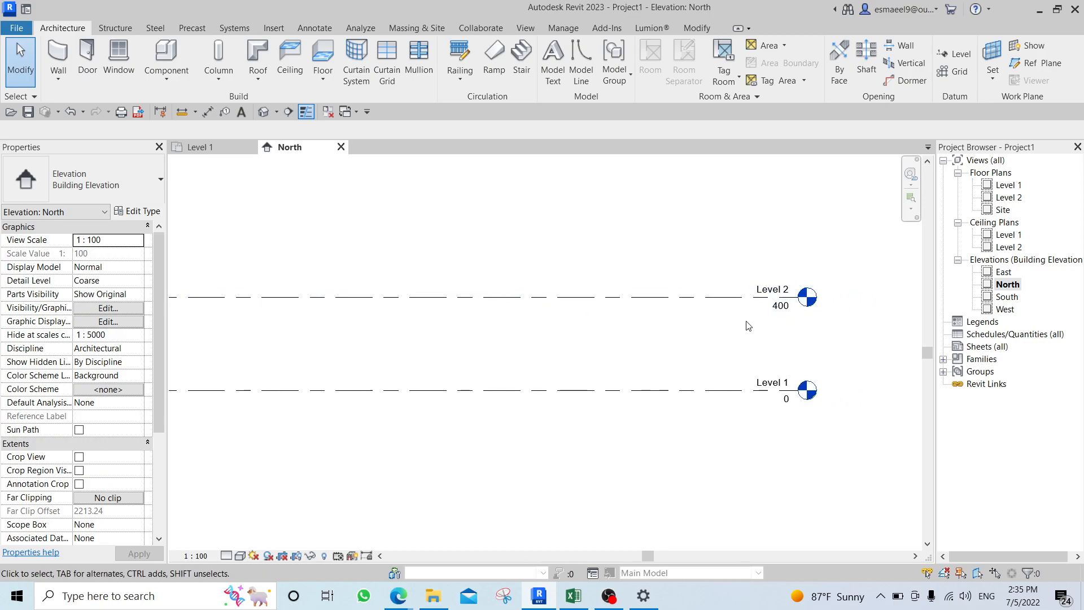
scroll(740, 339, "up", 1)
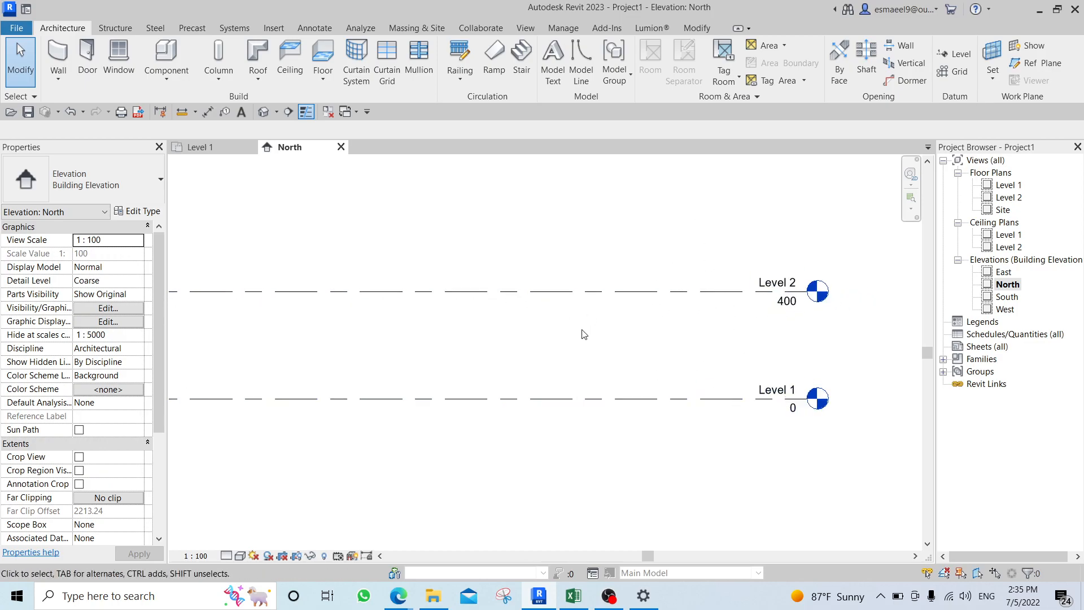
scroll(580, 330, "down", 2)
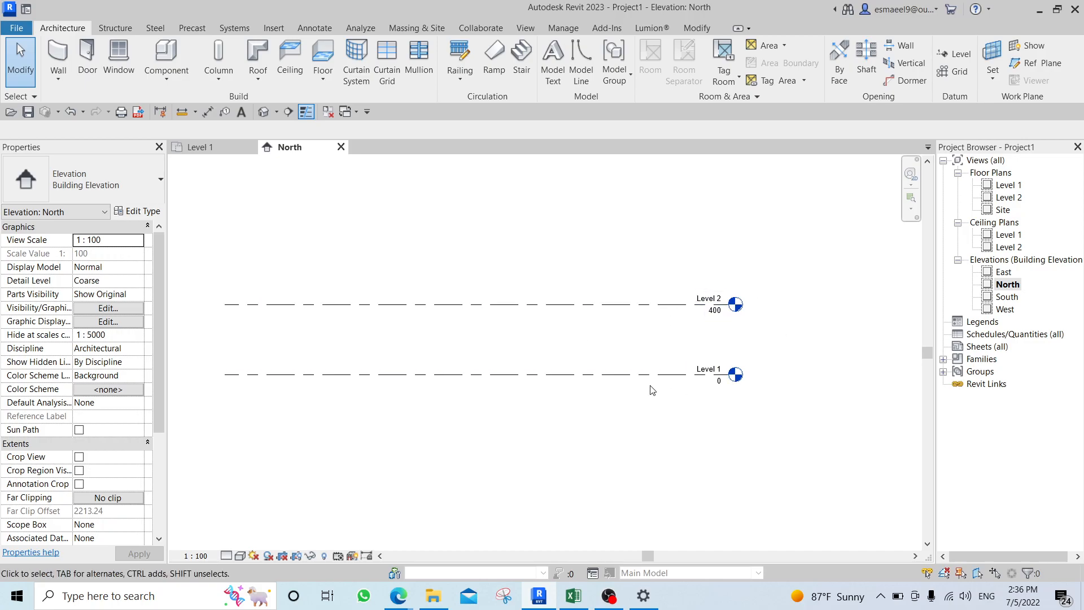
Rename Level 1 as 00Street Level, rename its corresponding views as well, and suppress further rename prompts.
scroll(705, 411, "up", 3)
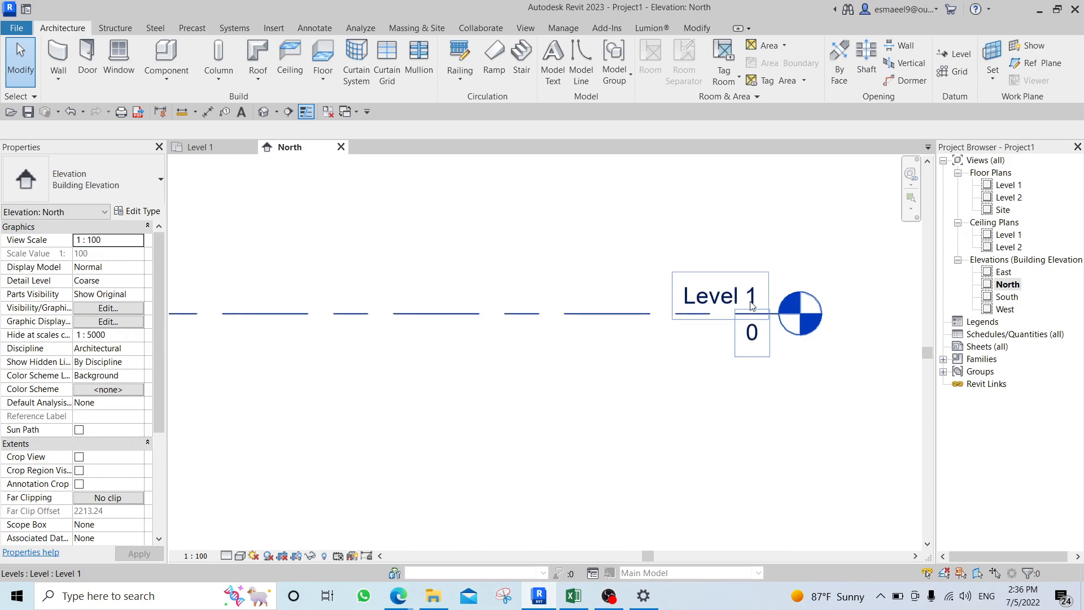
scroll(751, 297, "up", 3)
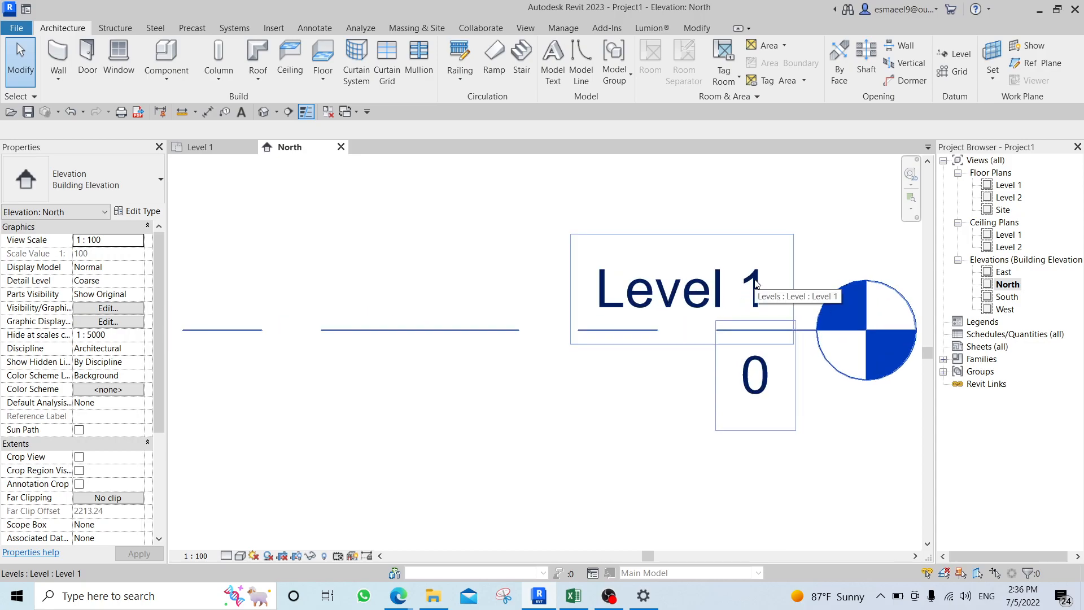
double_click(755, 283)
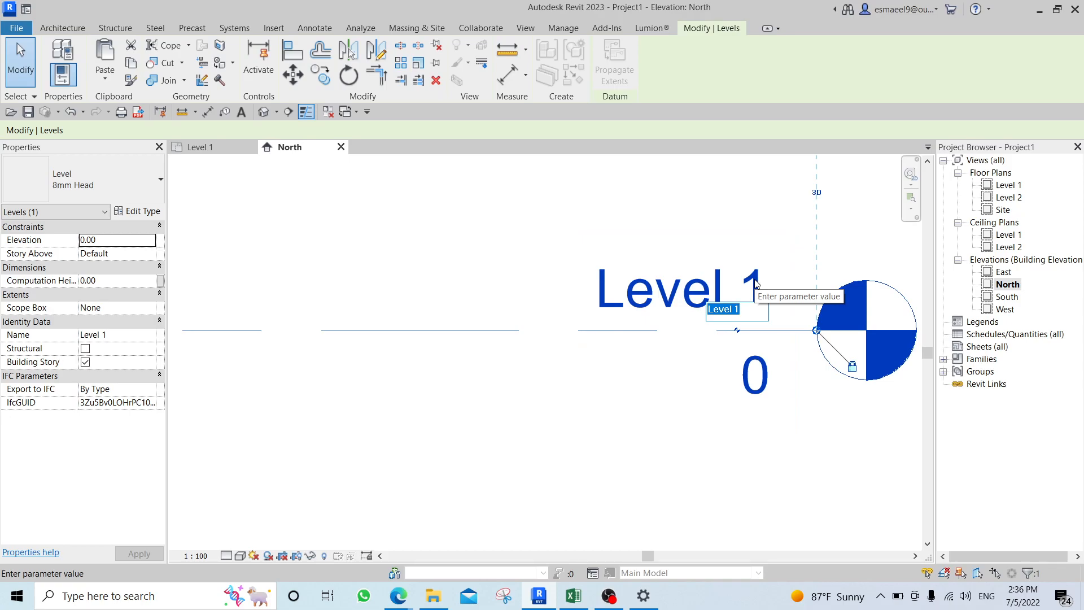
type("Street")
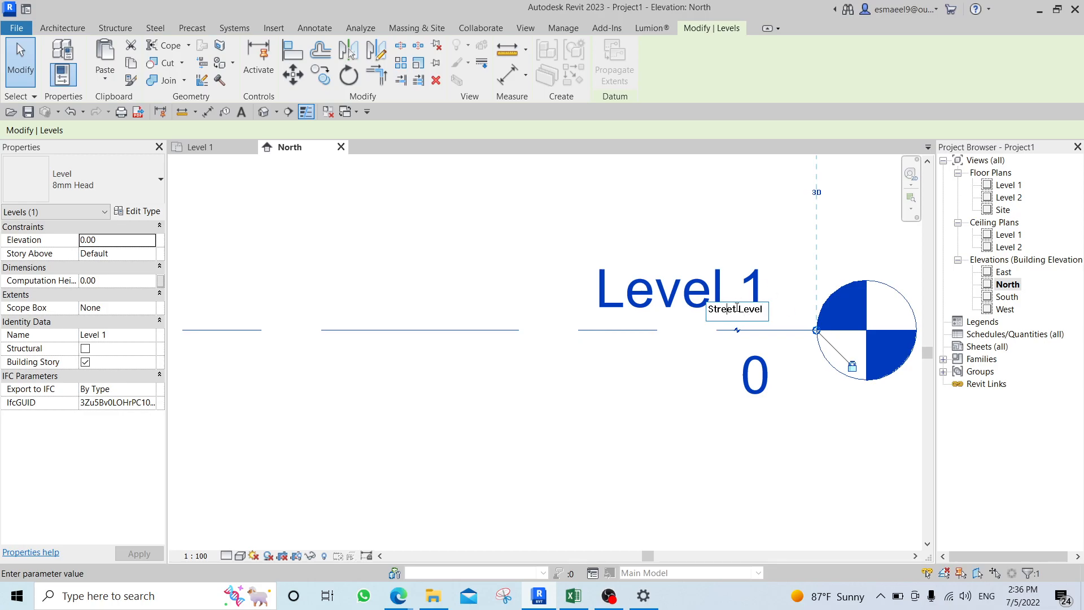
type("00")
key("BackSpace")
type("=")
key("BackSpace")
type("-")
key("BackSpace")
key("Return")
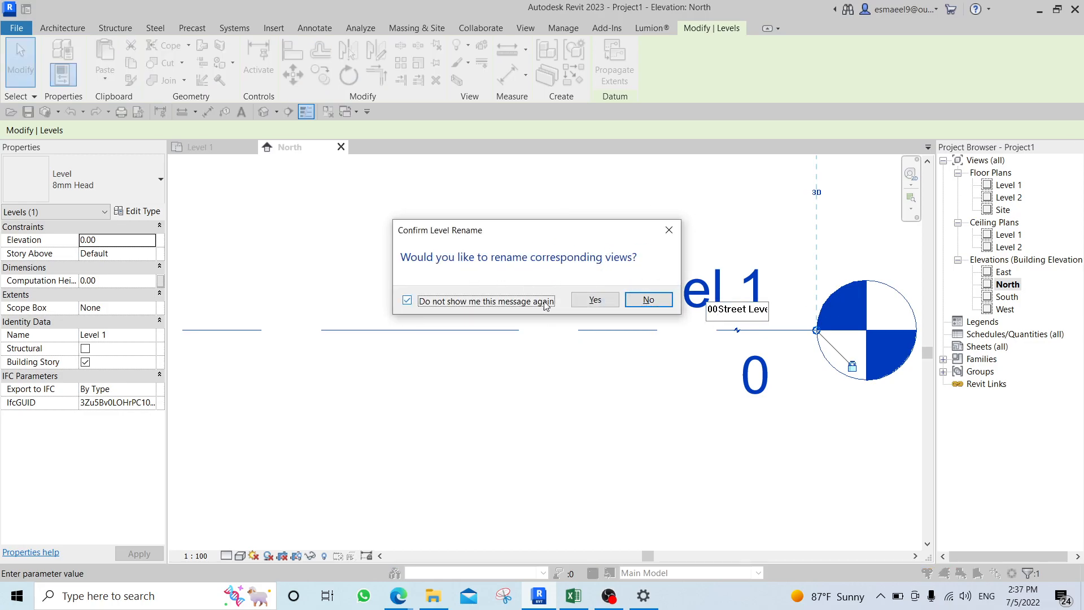
left_click(595, 300)
scroll(680, 401, "down", 2)
left_click(663, 437)
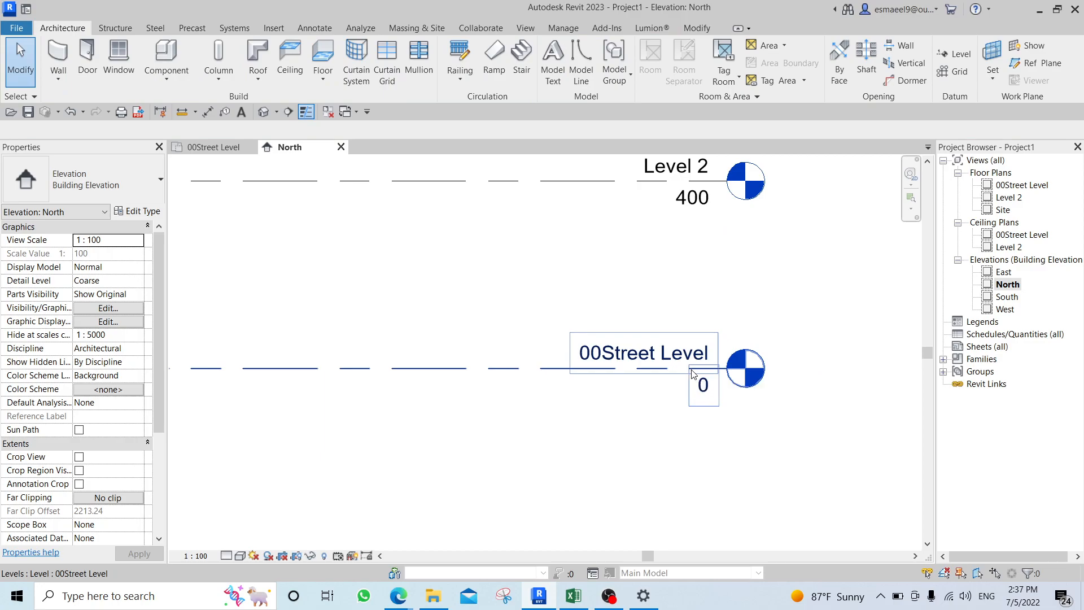
Rename Level 2 as 01 First Floor in the North elevation.
middle_click_drag(679, 344, 657, 436)
double_click(684, 299)
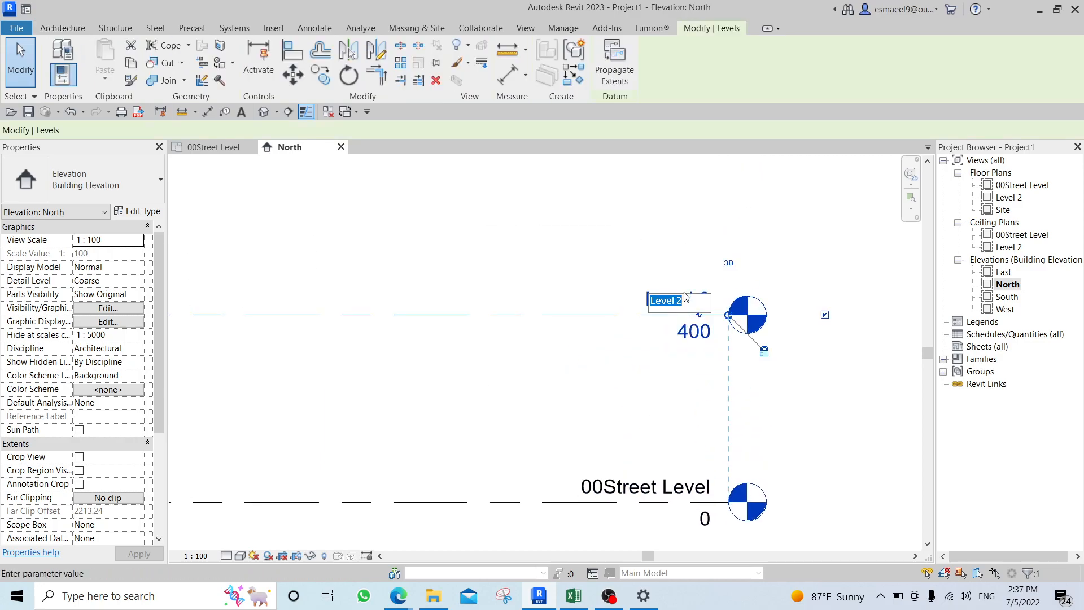
key("BackSpace")
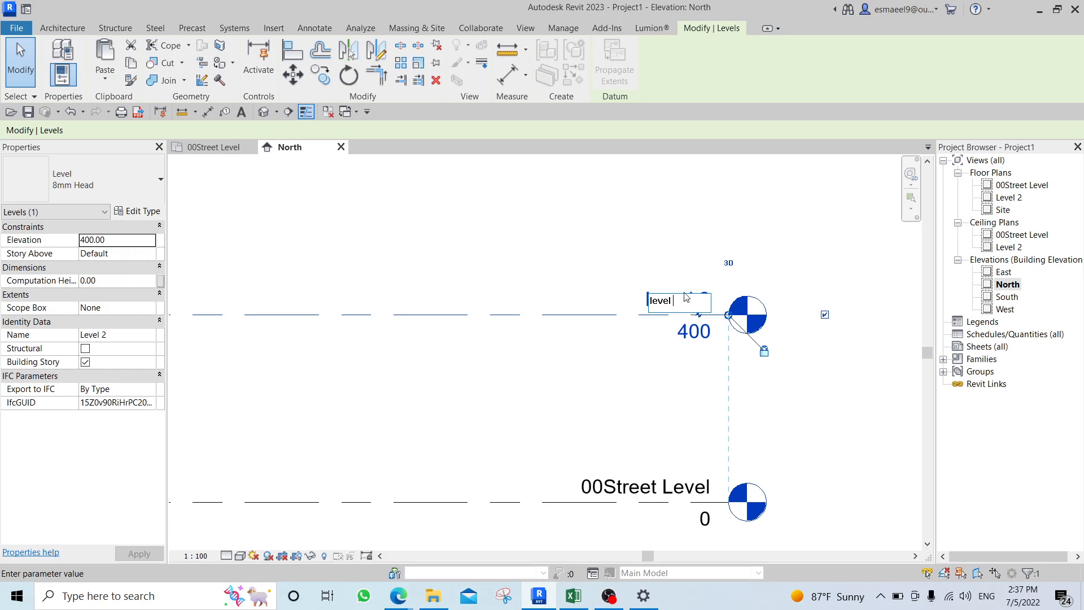
key("BackSpace")
key("BackSpace")
key("BackSpace")
key("BackSpace")
key("BackSpace")
type("F")
type("01")
key("Return")
left_click(651, 406)
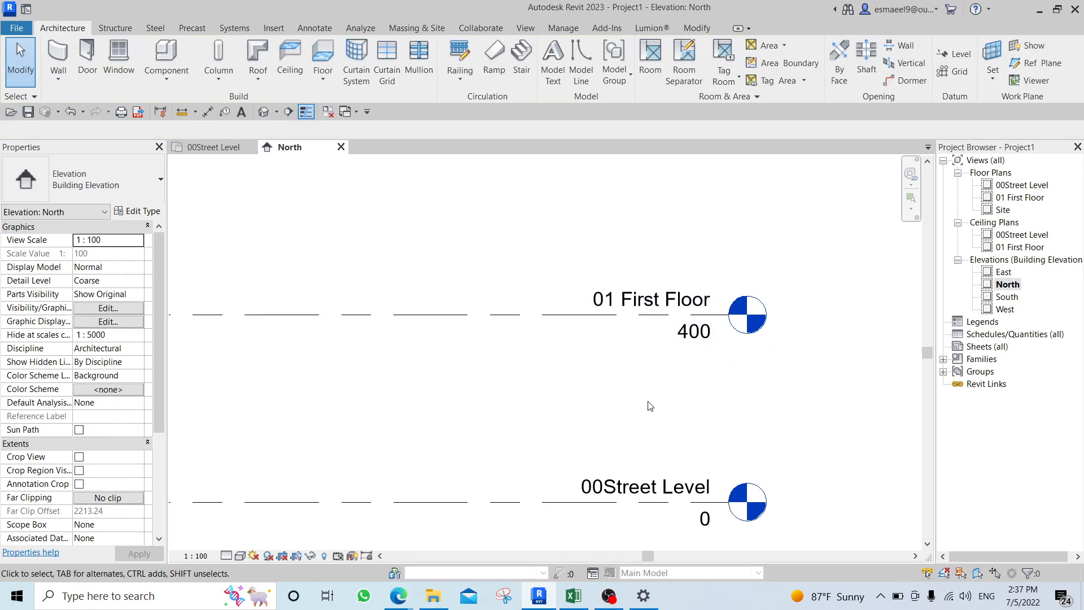
left_click(571, 316)
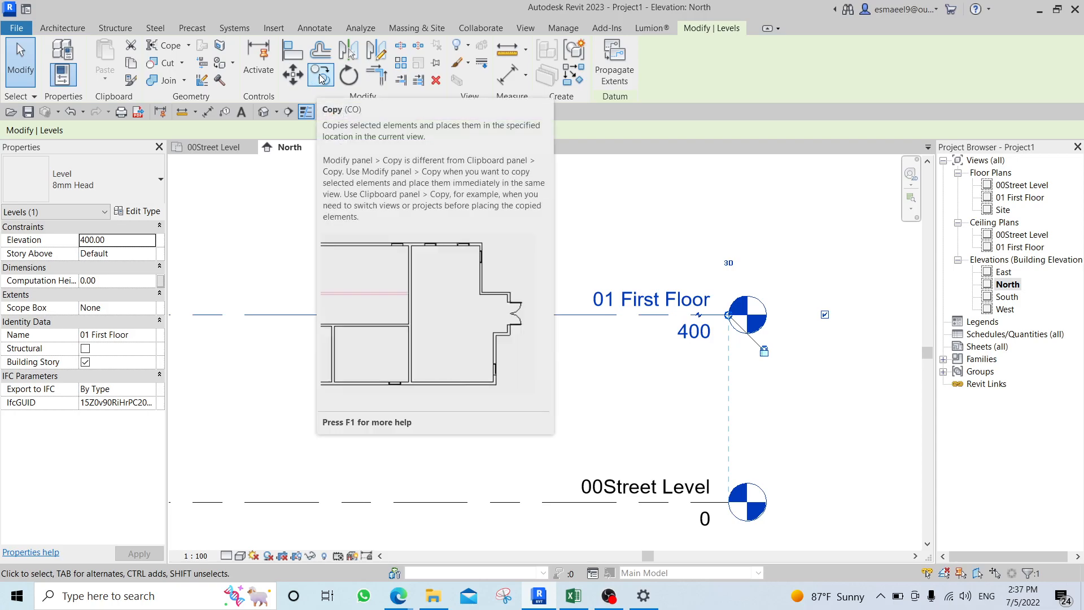
key("c")
key("o")
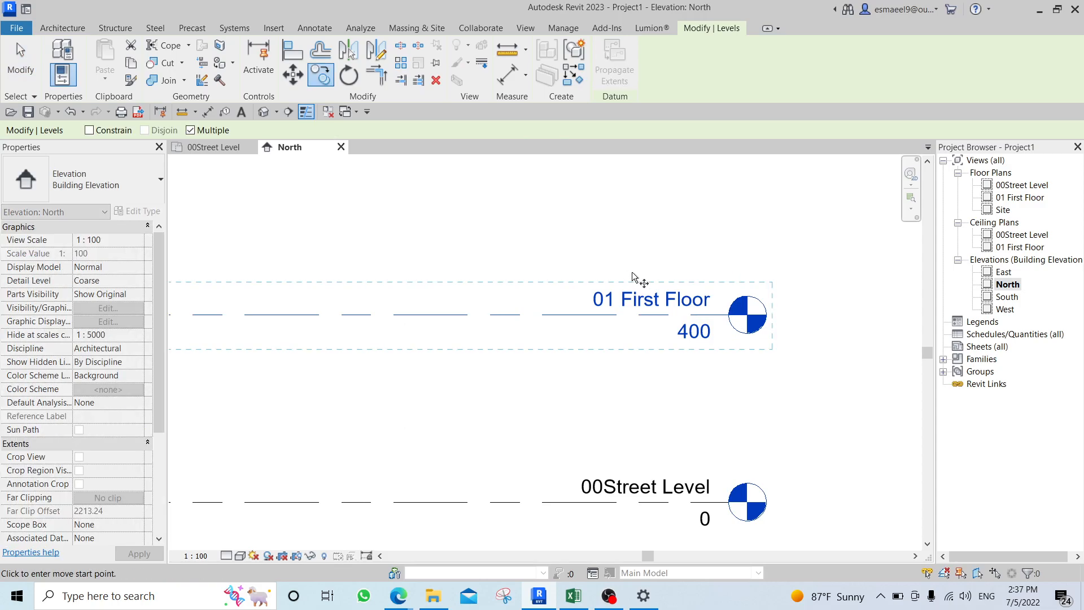
left_click(548, 502)
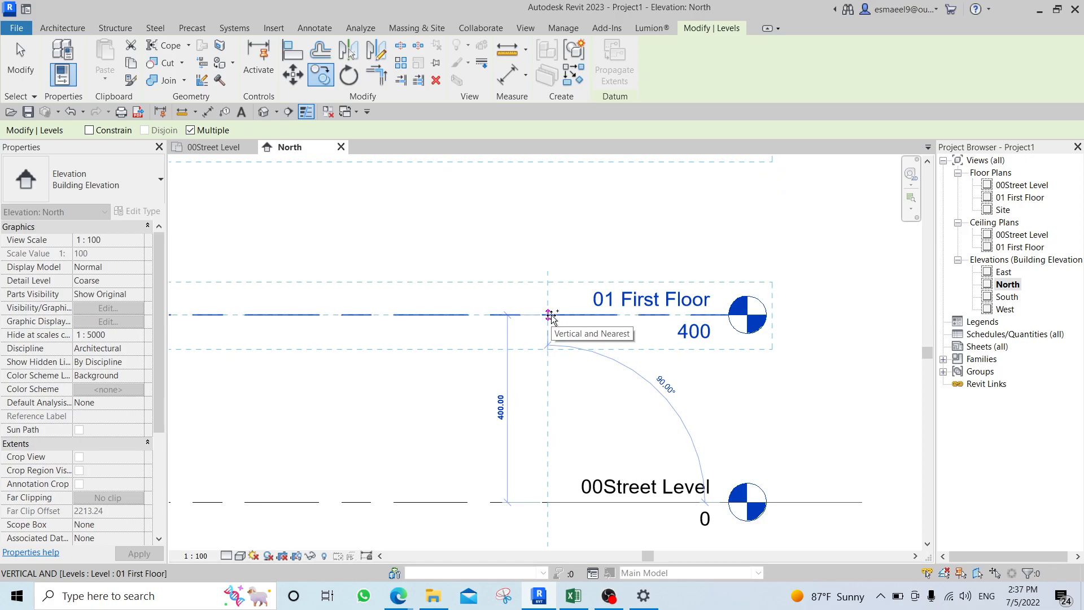
key("Escape")
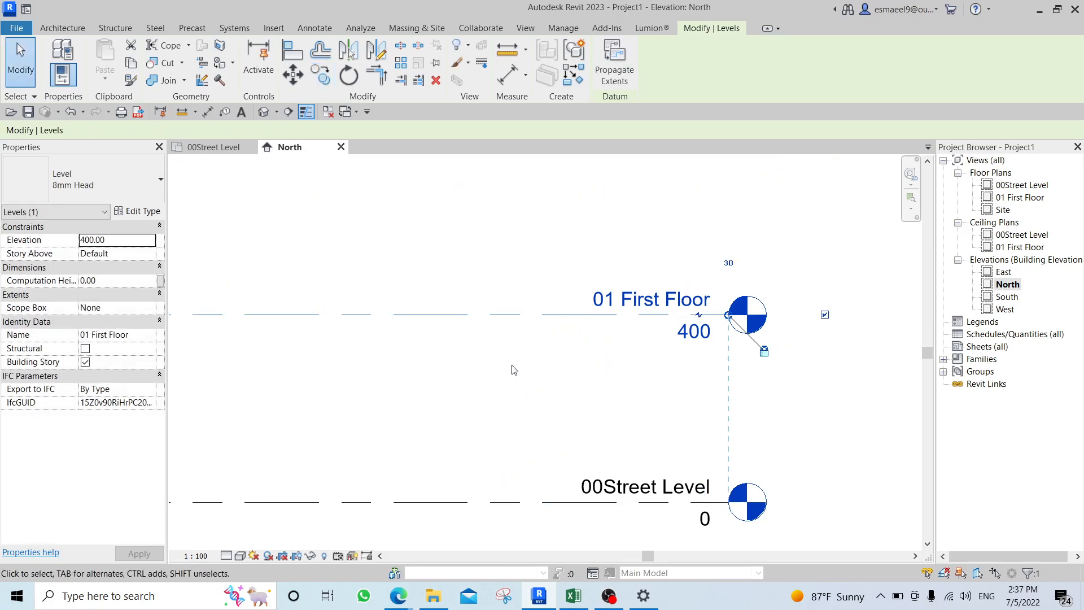
Copy the 01 First Floor level 400 upward, using the distance between 00Street Level and 01 First Floor as the offset.
scroll(559, 351, "down", 2)
middle_click_drag(563, 353, 671, 358)
left_click(670, 357)
left_click(648, 333)
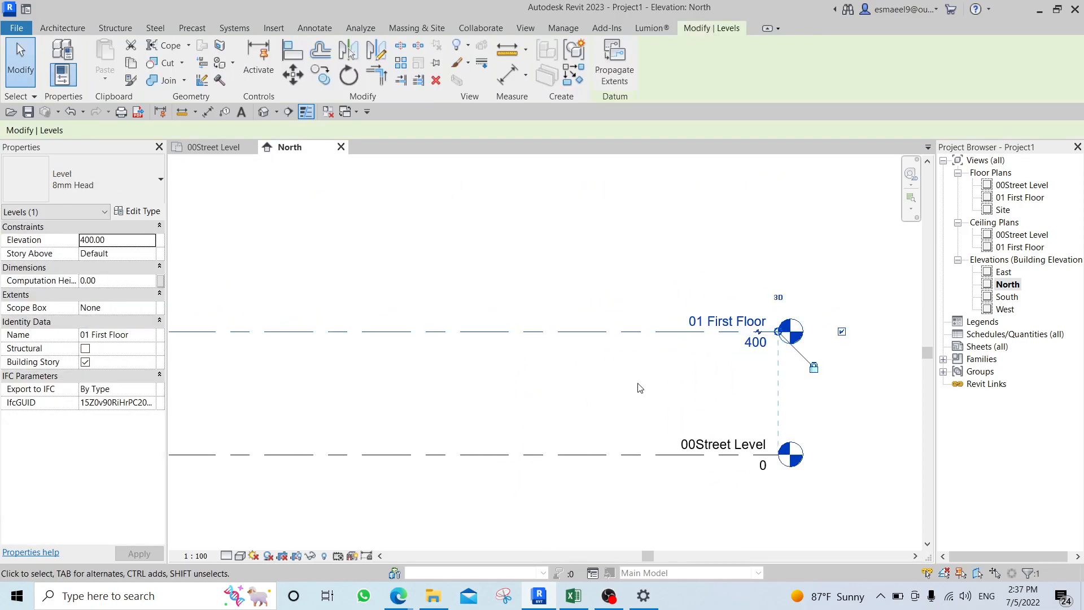
key("c")
key("o")
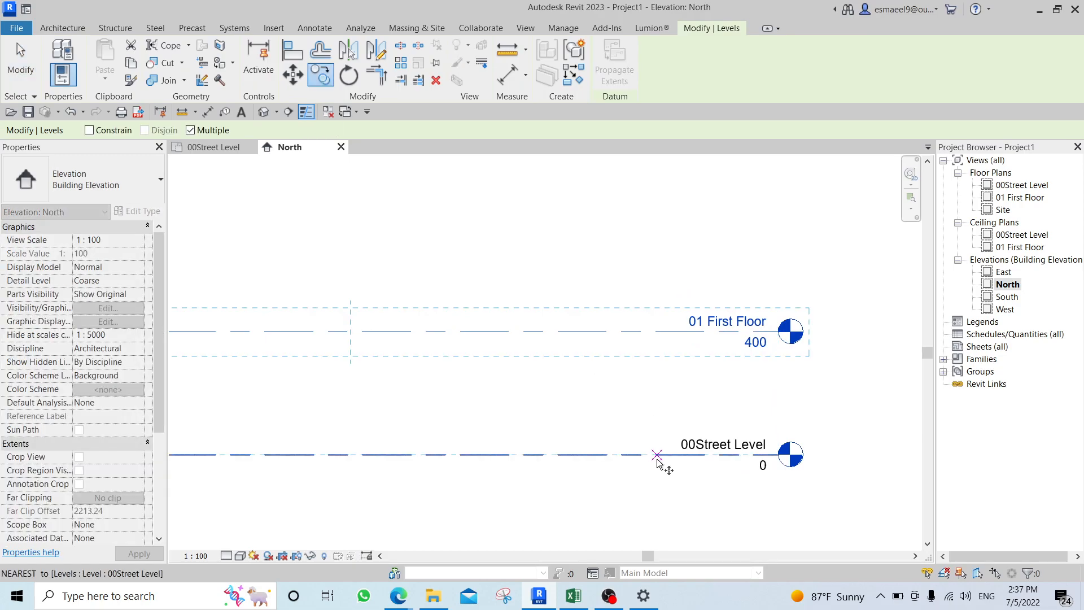
left_click(657, 454)
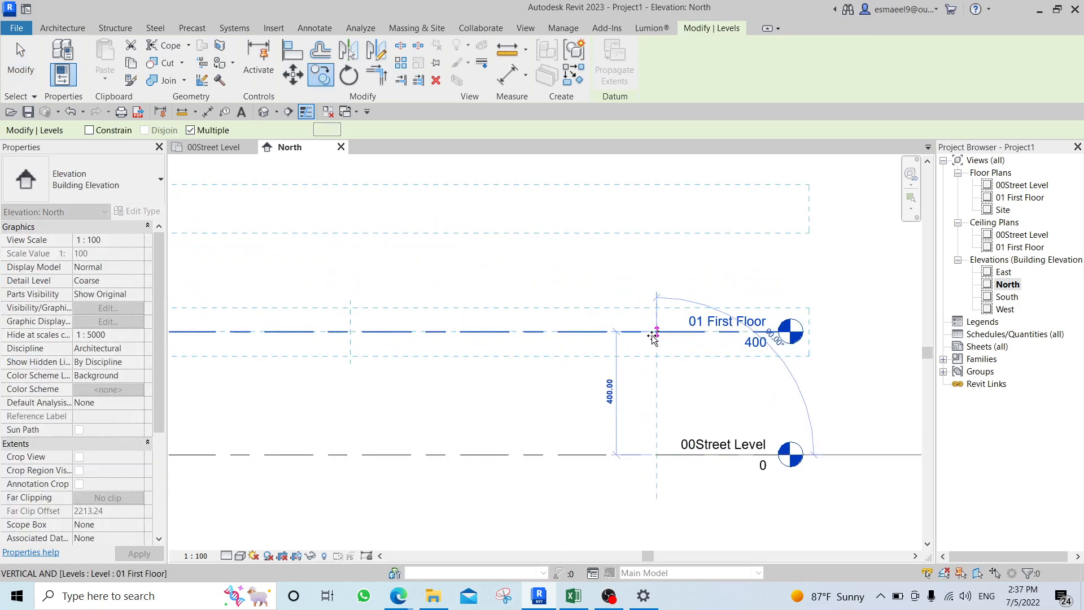
left_click(657, 332)
key("Escape")
key("Escape")
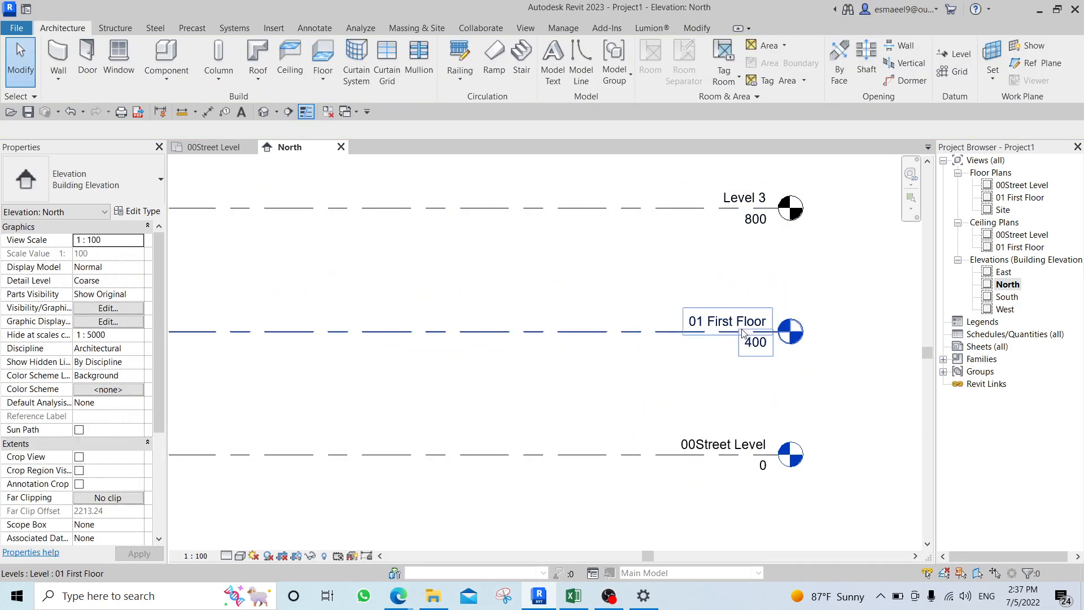
Delete the copied Level 3 above 01 First Floor.
scroll(788, 201, "up", 2)
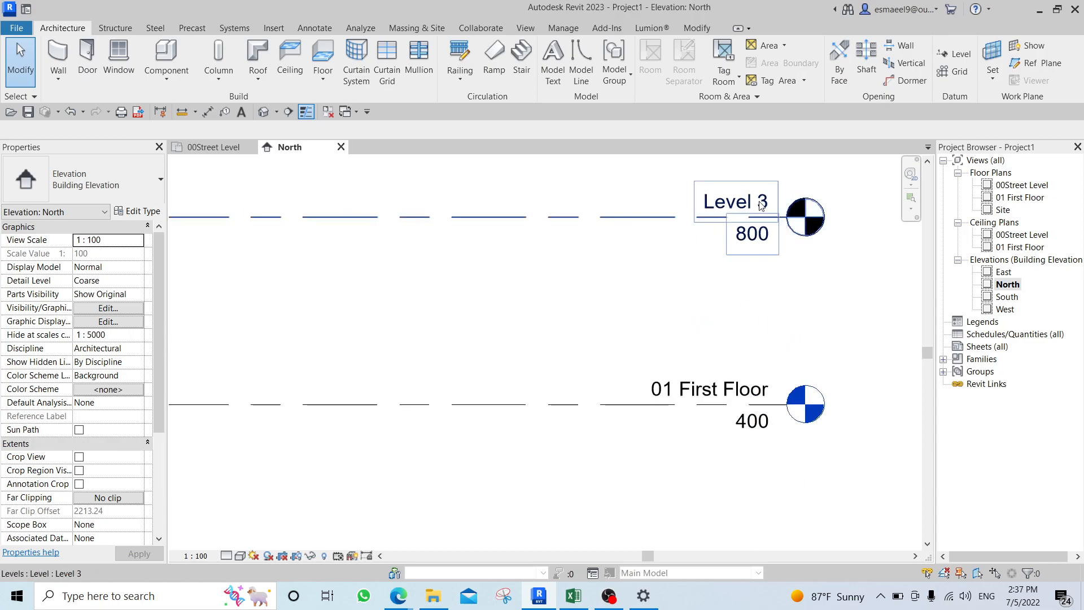
scroll(778, 305, "up", 2)
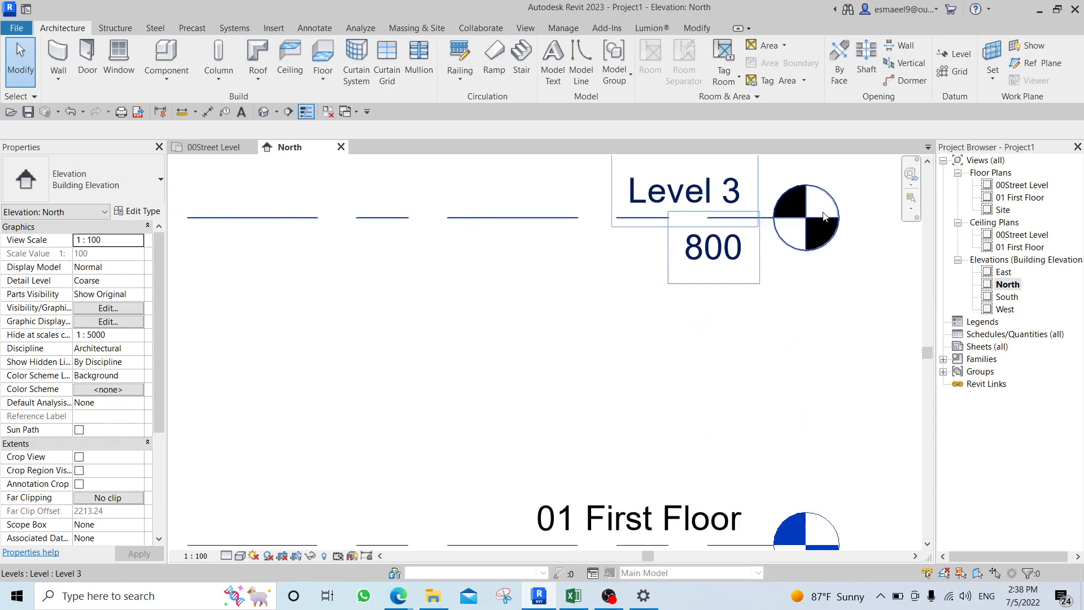
scroll(810, 265, "down", 2)
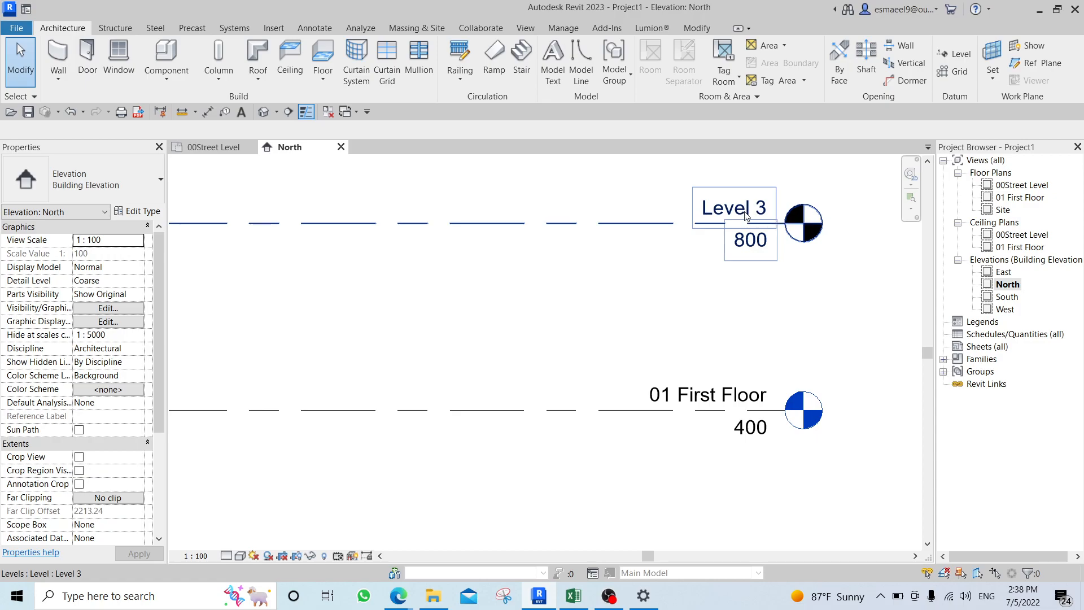
left_click(664, 231)
key("Delete")
scroll(664, 231, "down", 2)
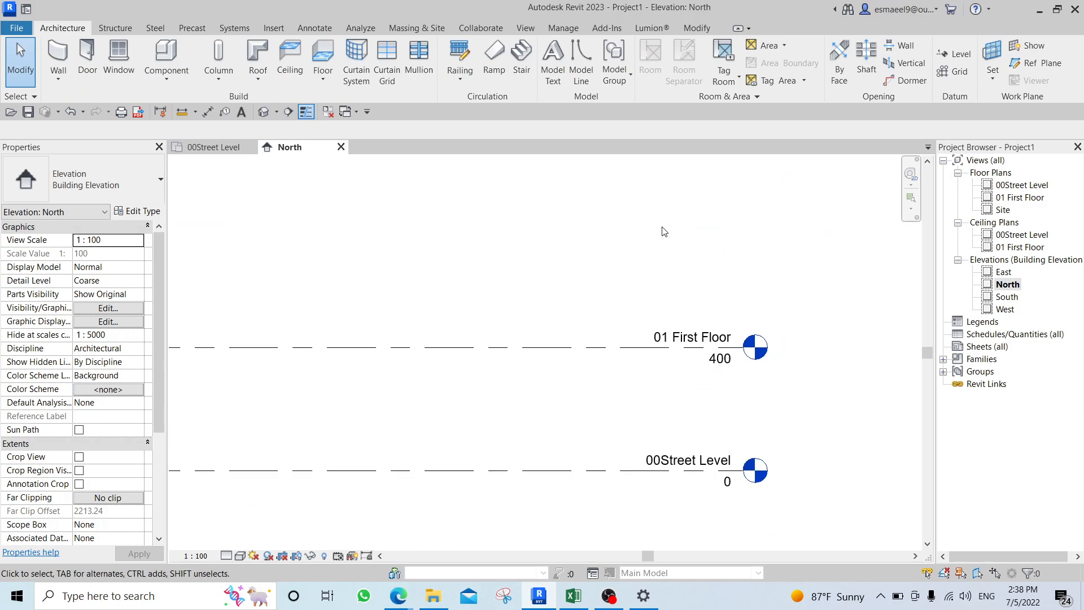
Draw a new level with a plan view 350 above 01 First Floor, aligning both ends with the existing level lines.
middle_click_drag(694, 251, 788, 272)
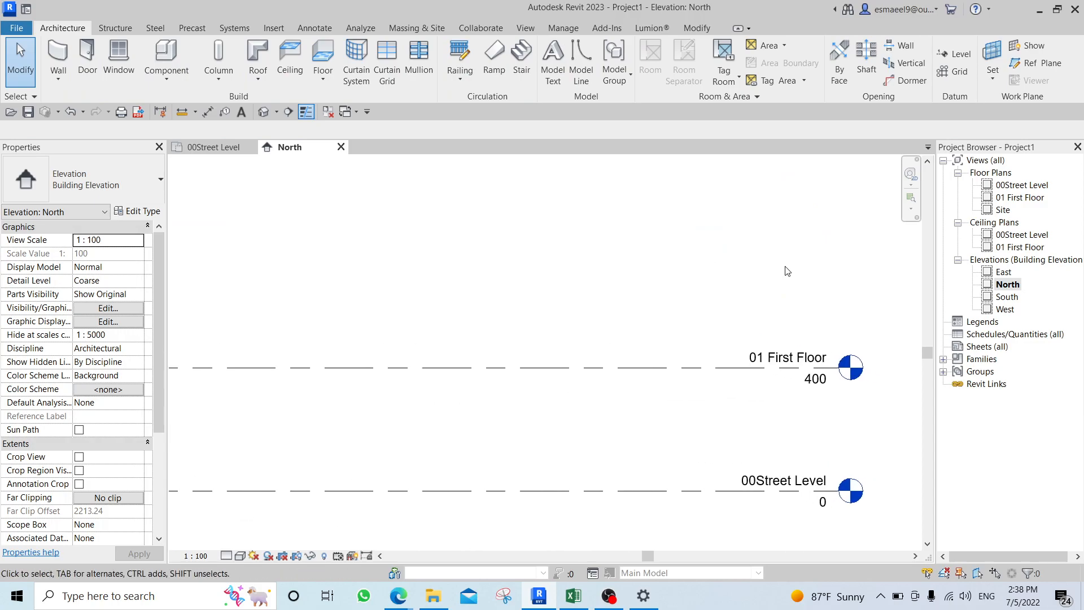
key("l")
key("l")
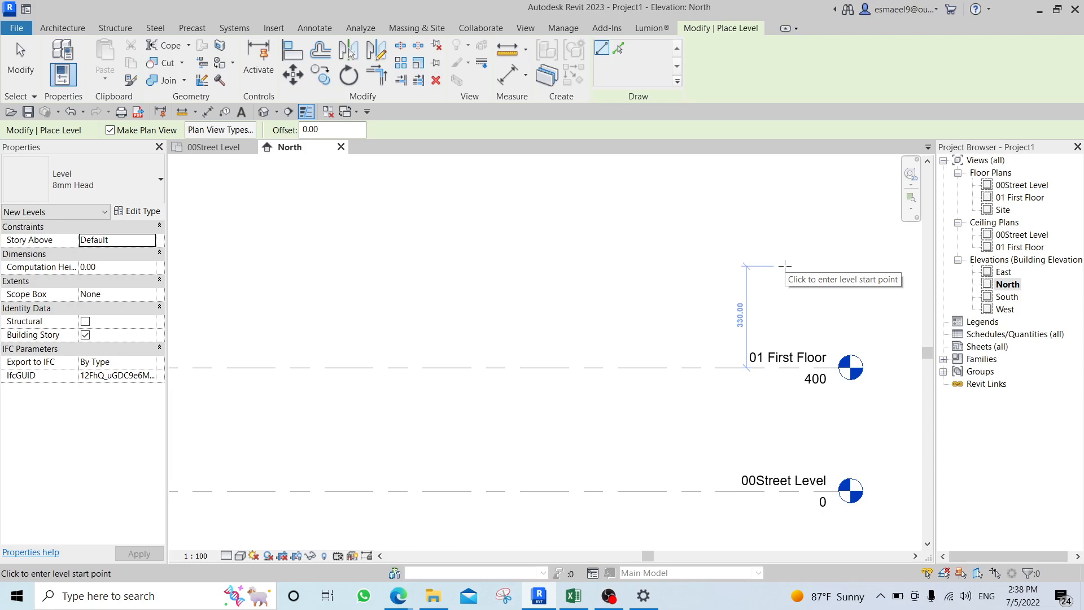
scroll(785, 264, "down", 2)
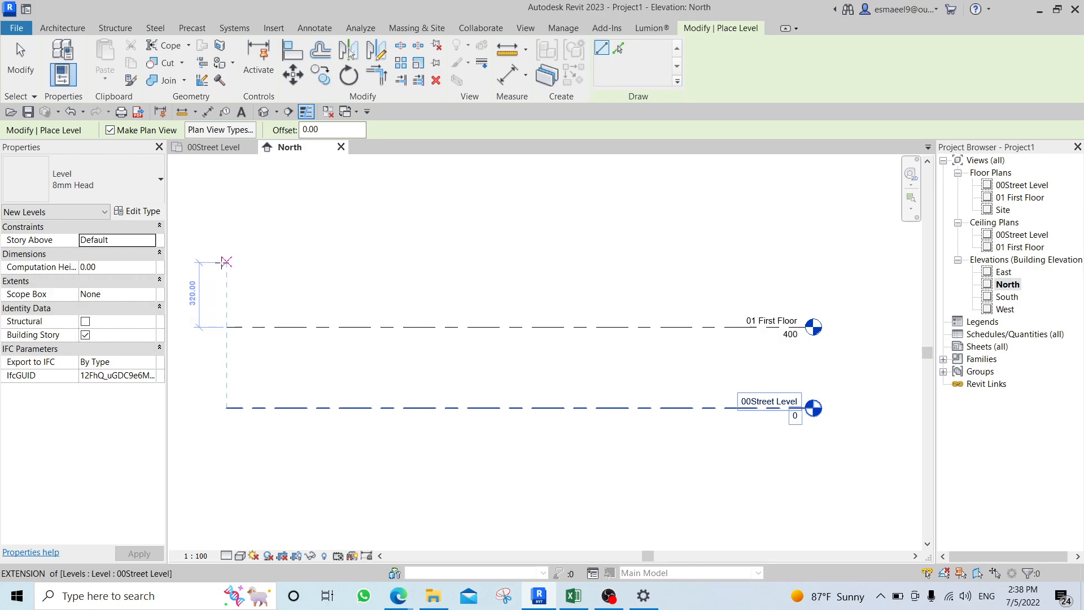
scroll(225, 305, "up", 3)
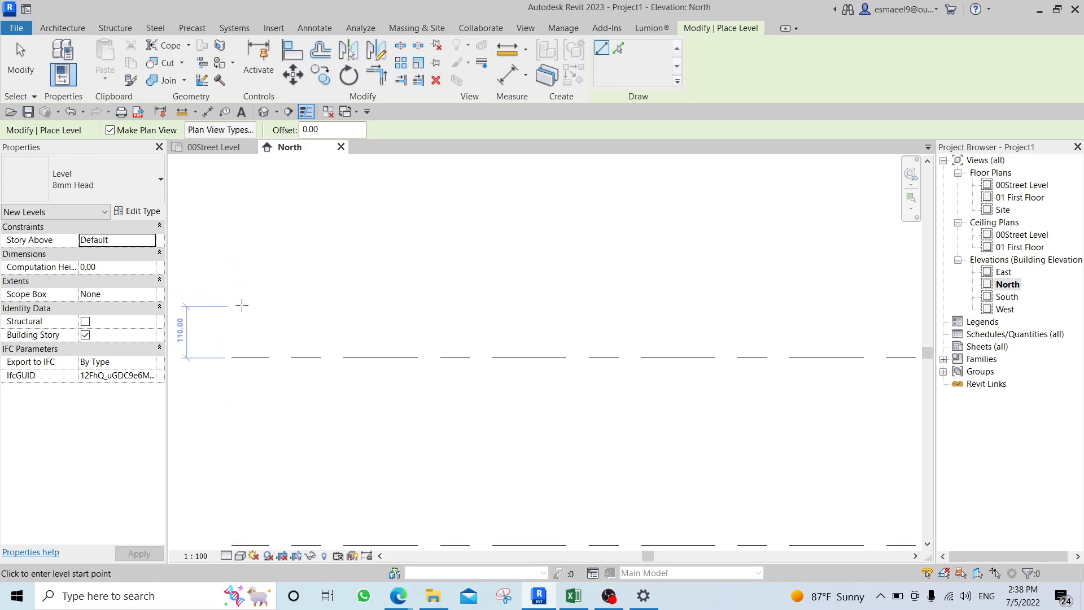
scroll(233, 288, "down", 2)
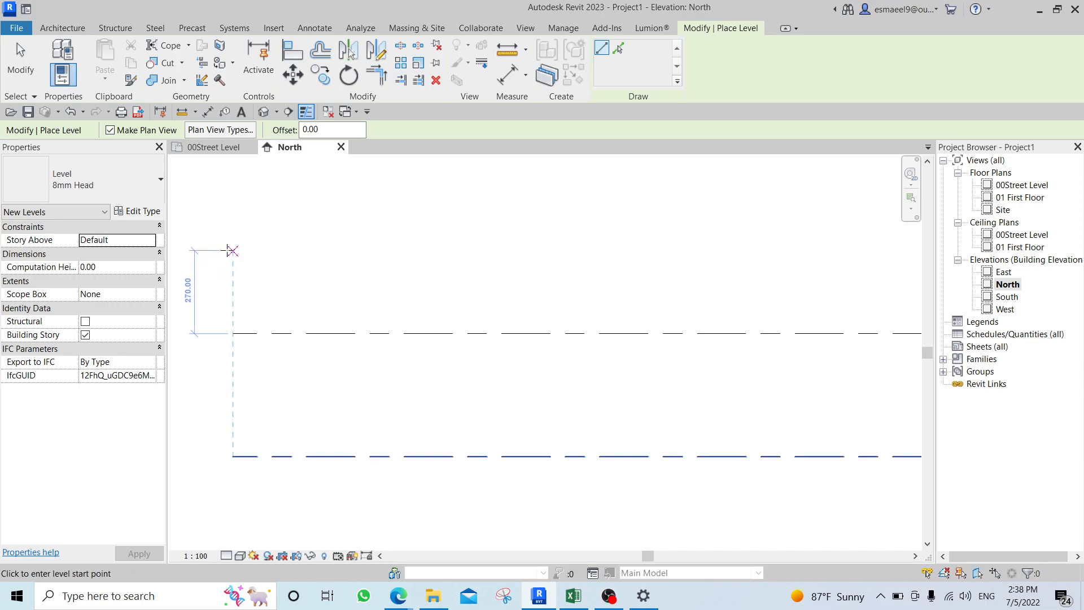
scroll(233, 237, "down", 2)
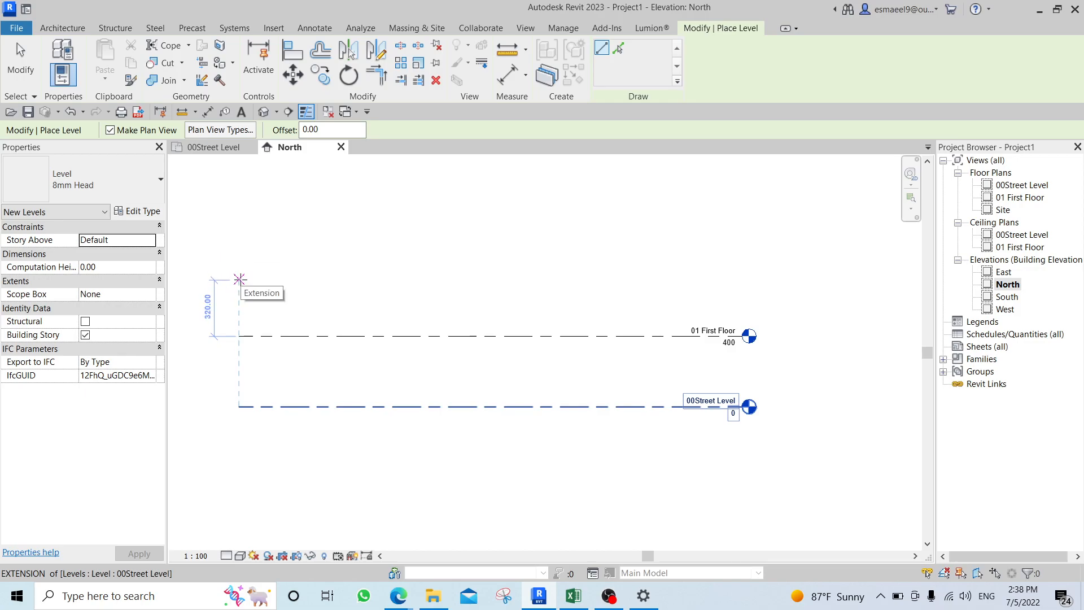
scroll(240, 279, "up", 1)
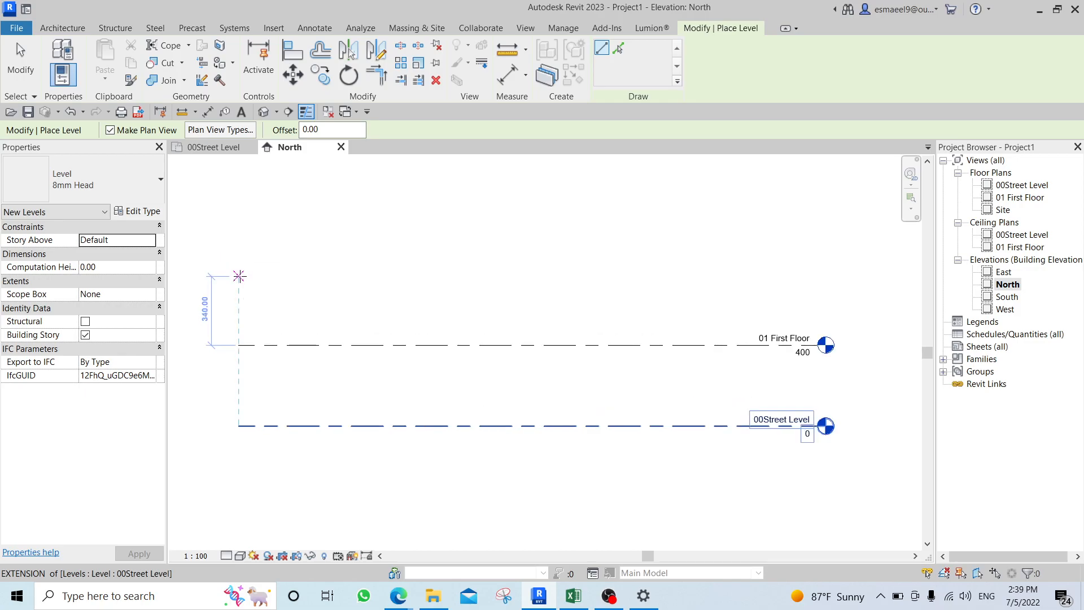
type("350")
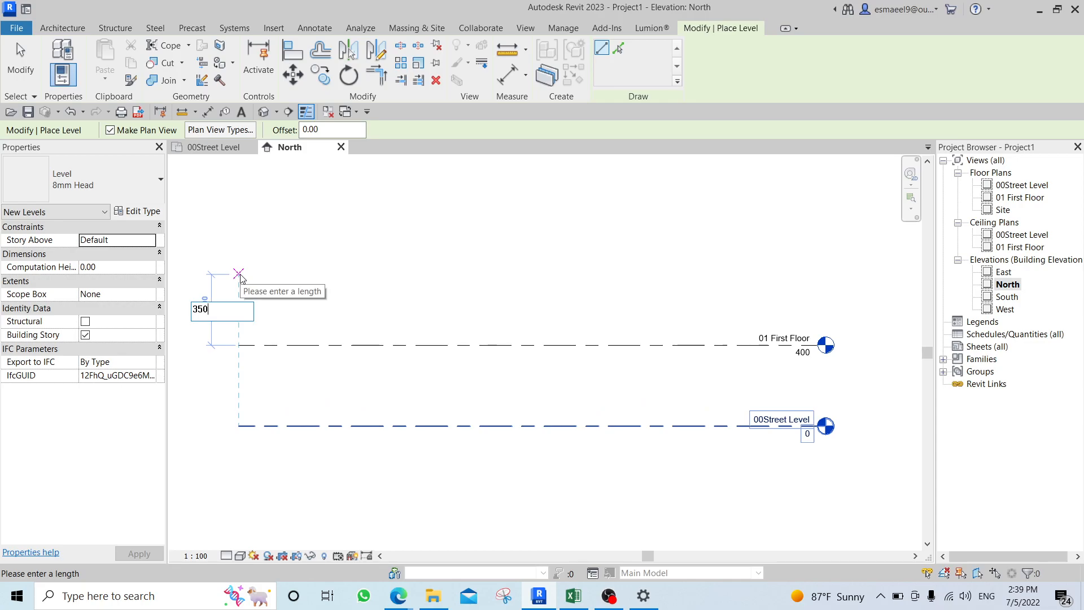
key("Return")
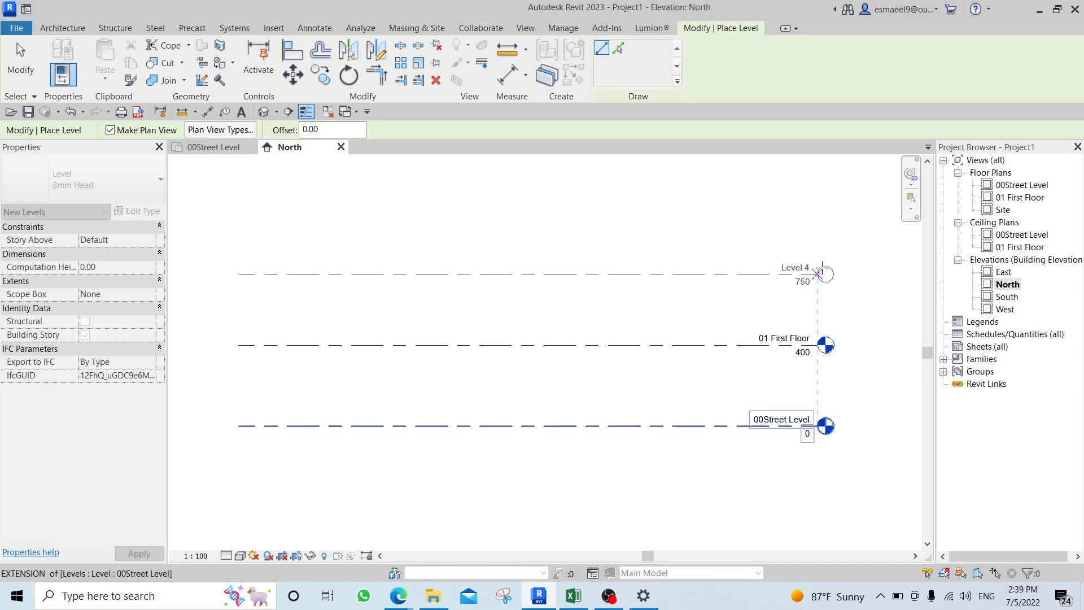
left_click(817, 274)
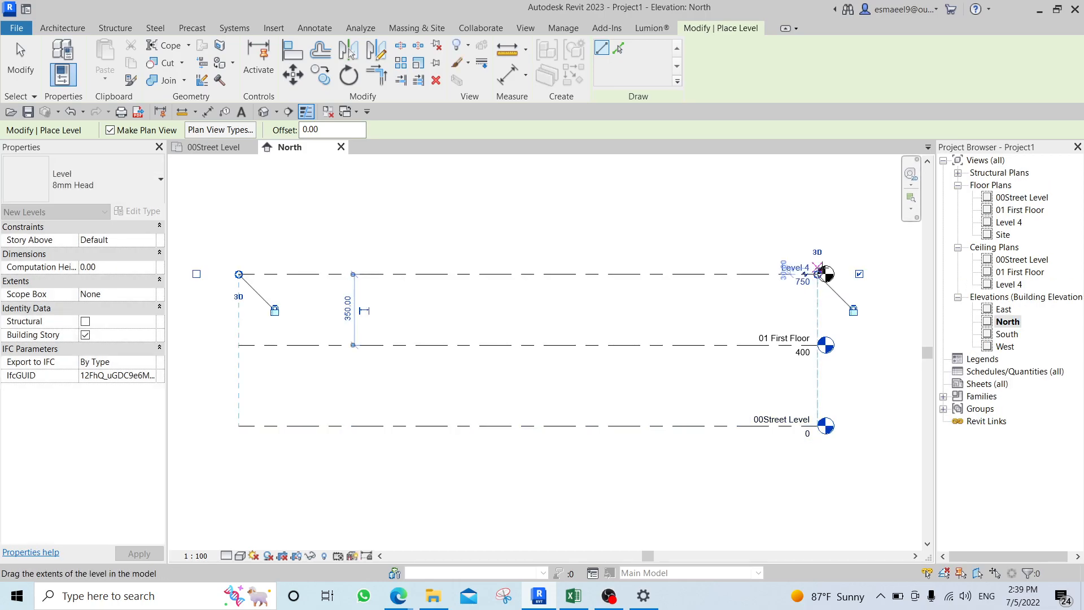
right_click(790, 204)
left_click(818, 215)
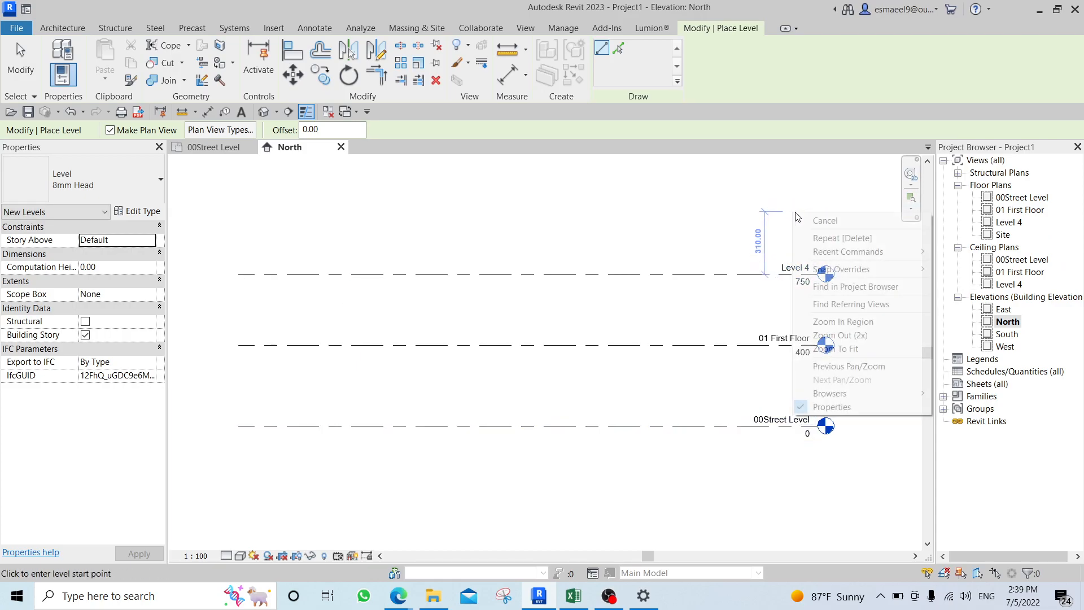
left_click(813, 215)
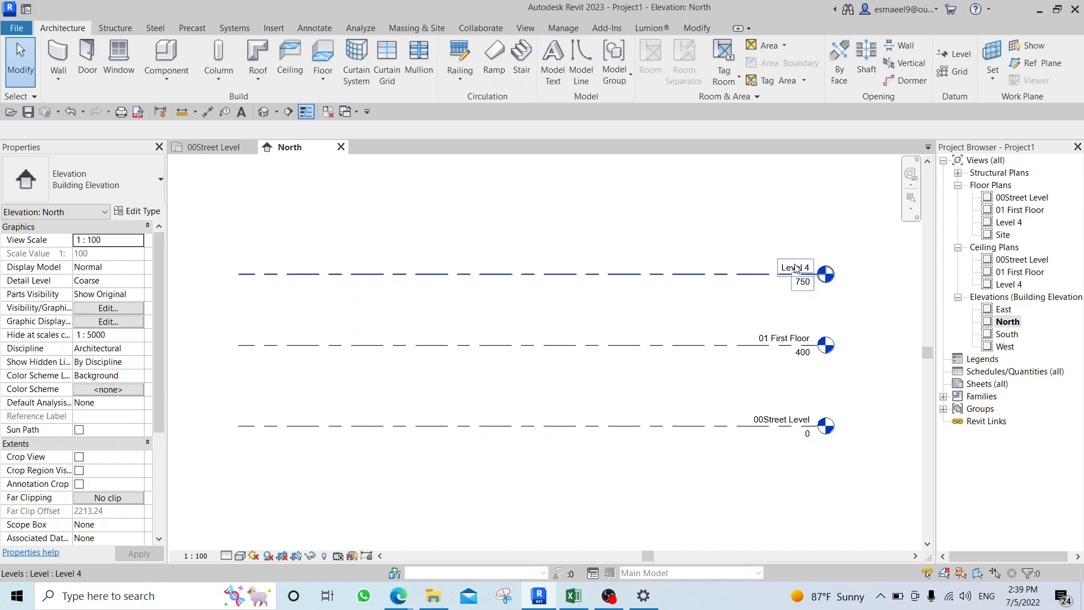
Copy the Level 4 line upward by about 160 to make another level above it.
scroll(834, 308, "up", 3)
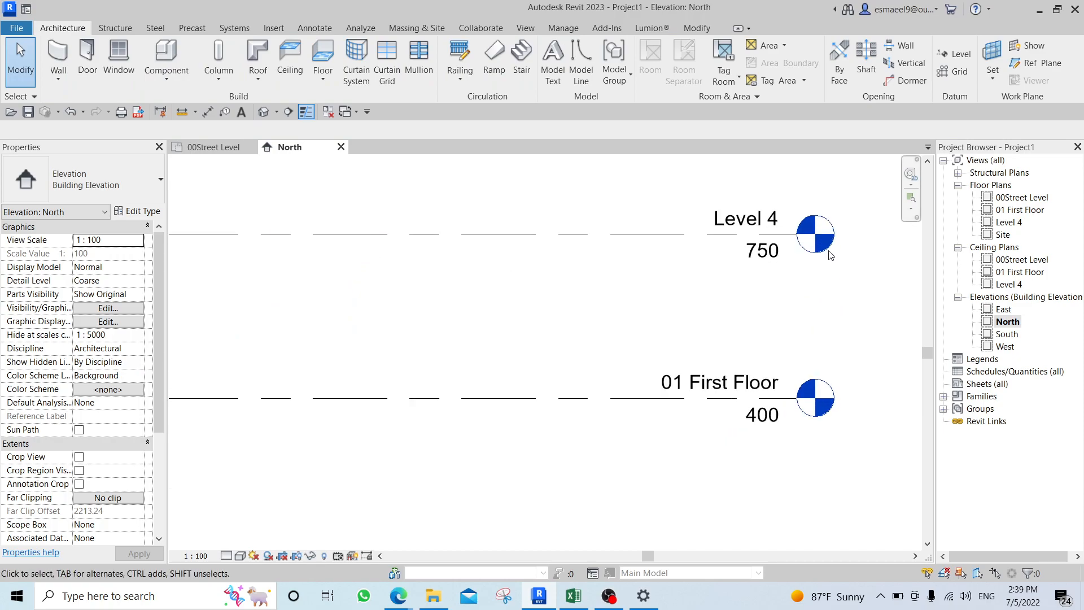
scroll(833, 234, "up", 2)
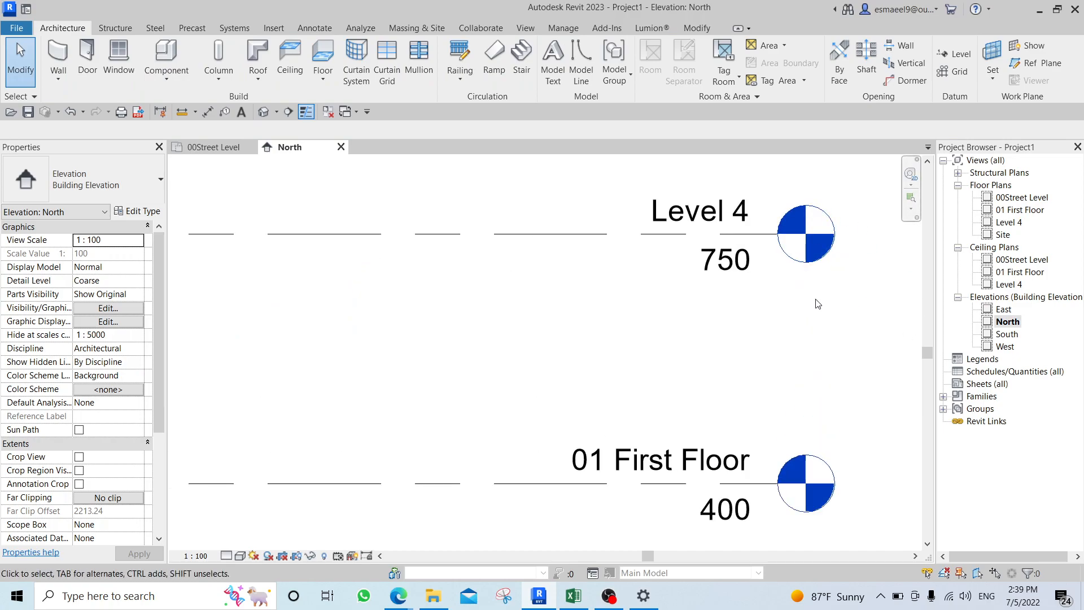
scroll(816, 303, "down", 1)
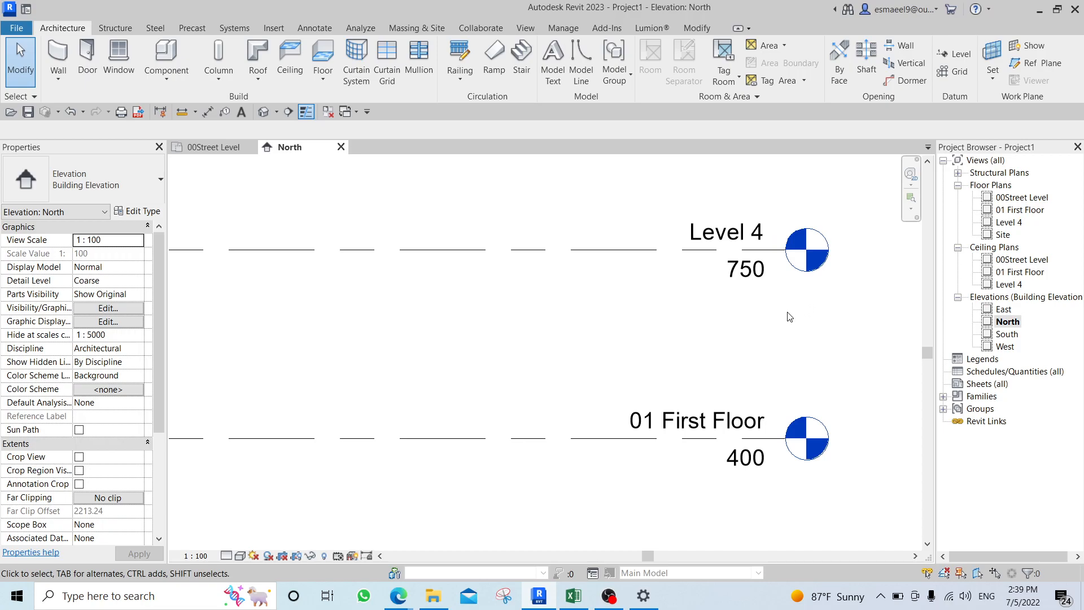
scroll(788, 312, "down", 1)
middle_click_drag(669, 309, 676, 341)
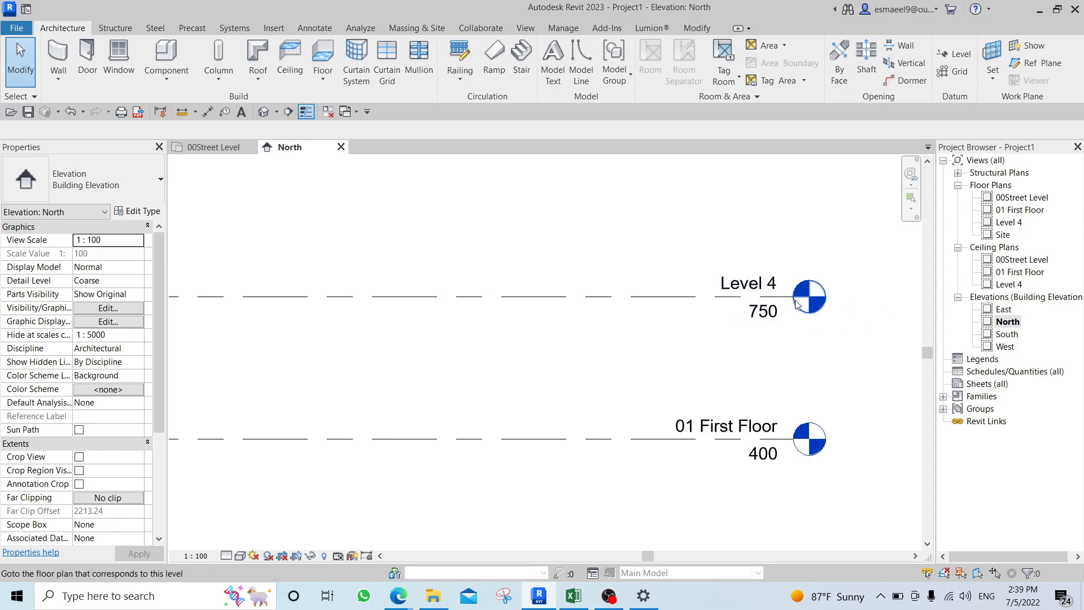
left_click(623, 301)
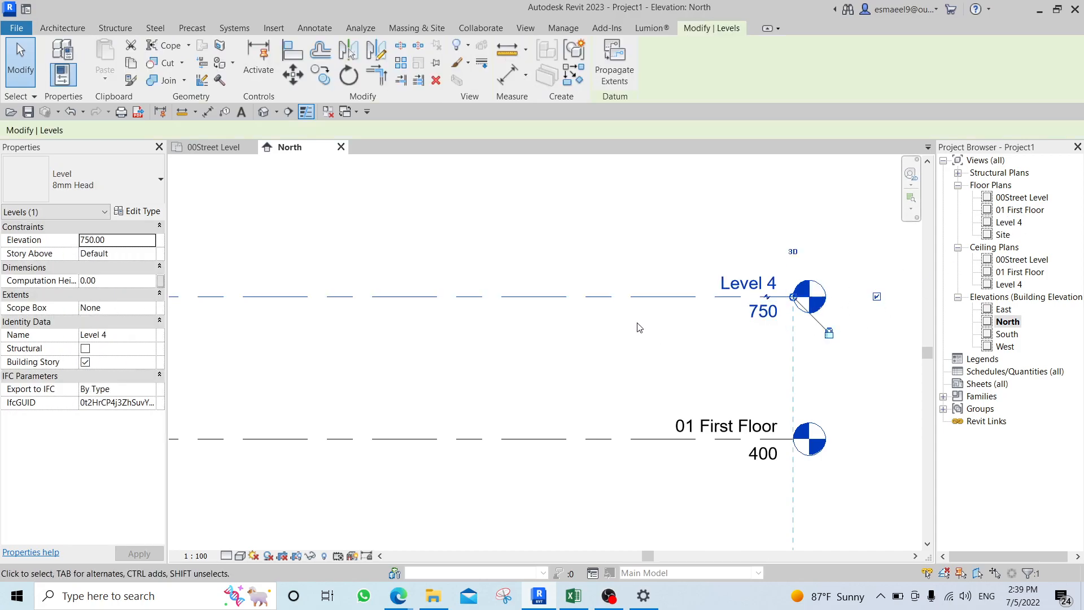
key("c")
key("o")
left_click(644, 350)
left_click(645, 286)
key("Escape")
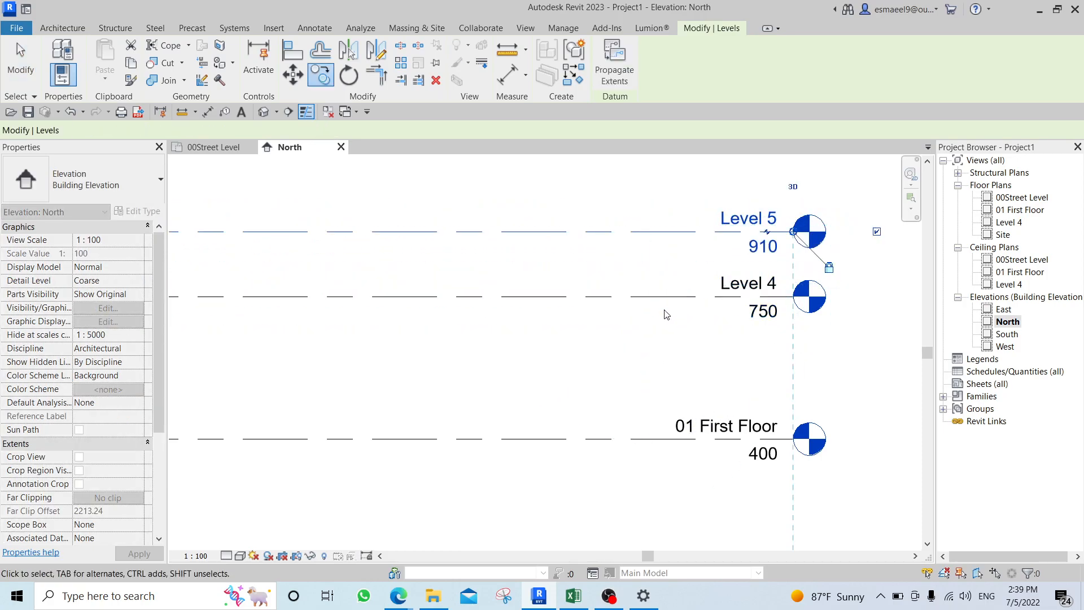
key("Escape")
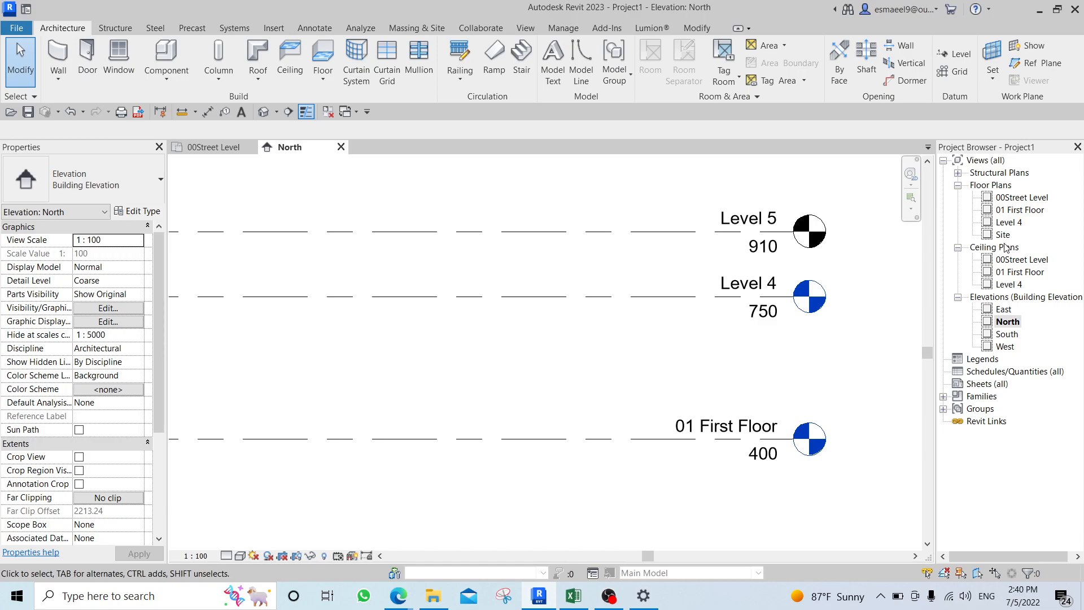
Collapse the Ceiling Plans group and compare the Floor Plans views with the levels in the North elevation.
left_click(978, 250)
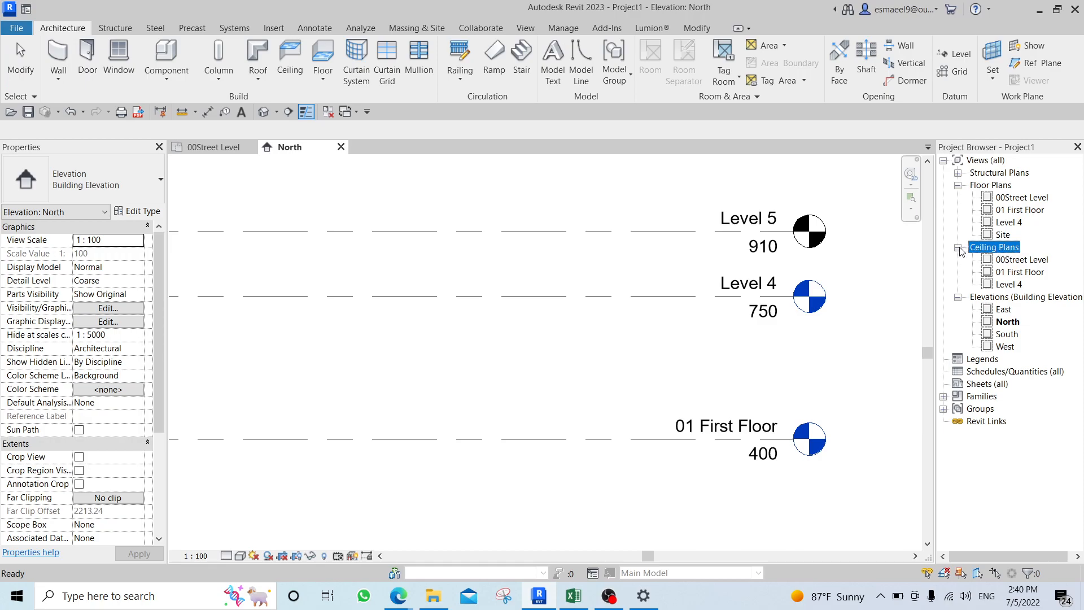
left_click(959, 248)
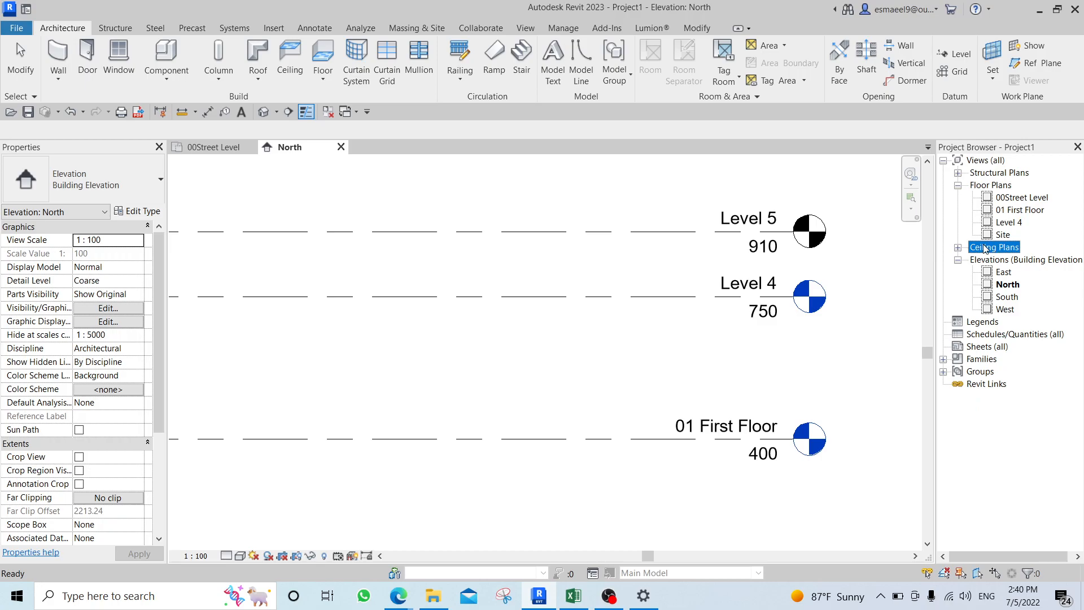
left_click(989, 188)
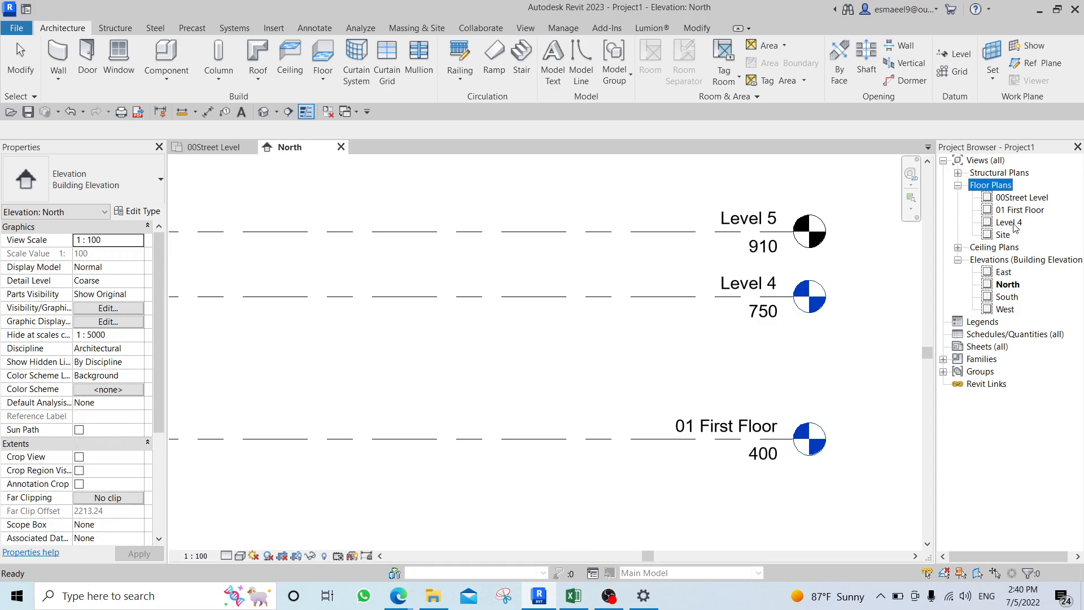
left_click(791, 226)
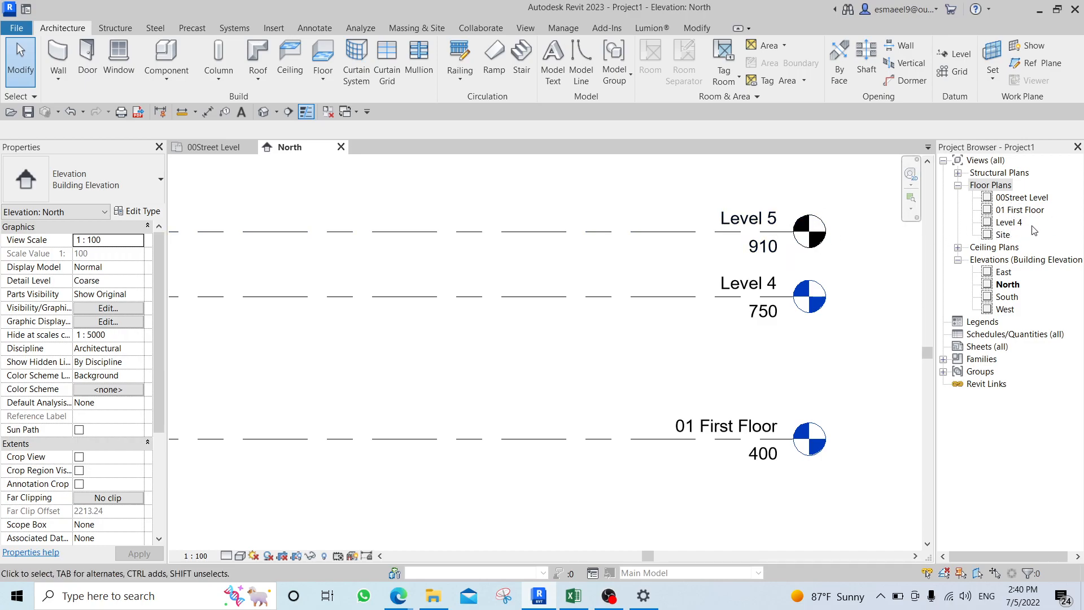
Create a floor plan view for Level 5, without duplicating existing views, and return to the North elevation.
left_click(536, 31)
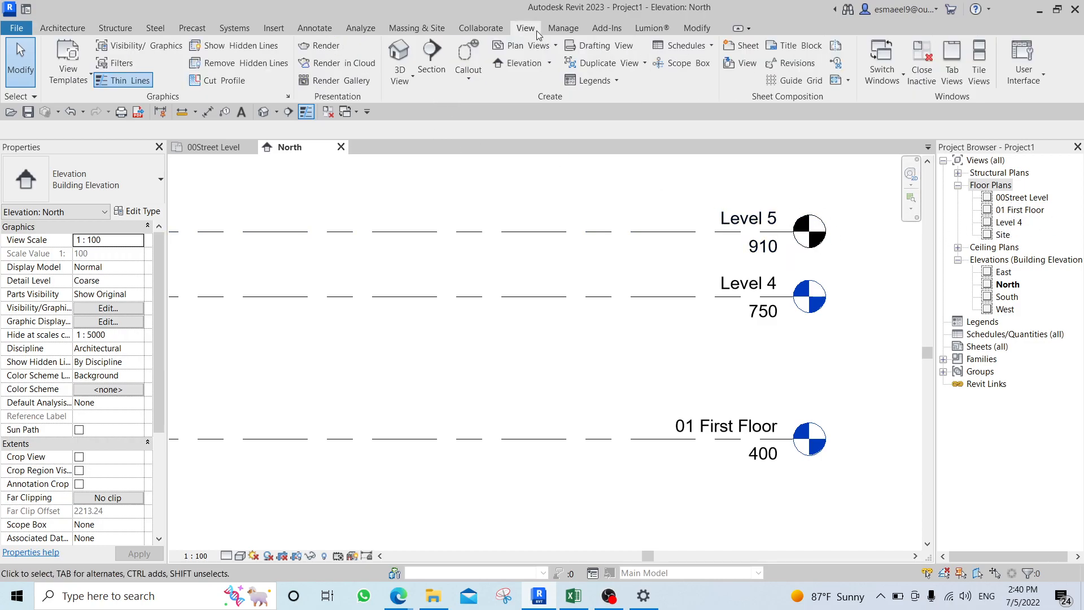
left_click(544, 46)
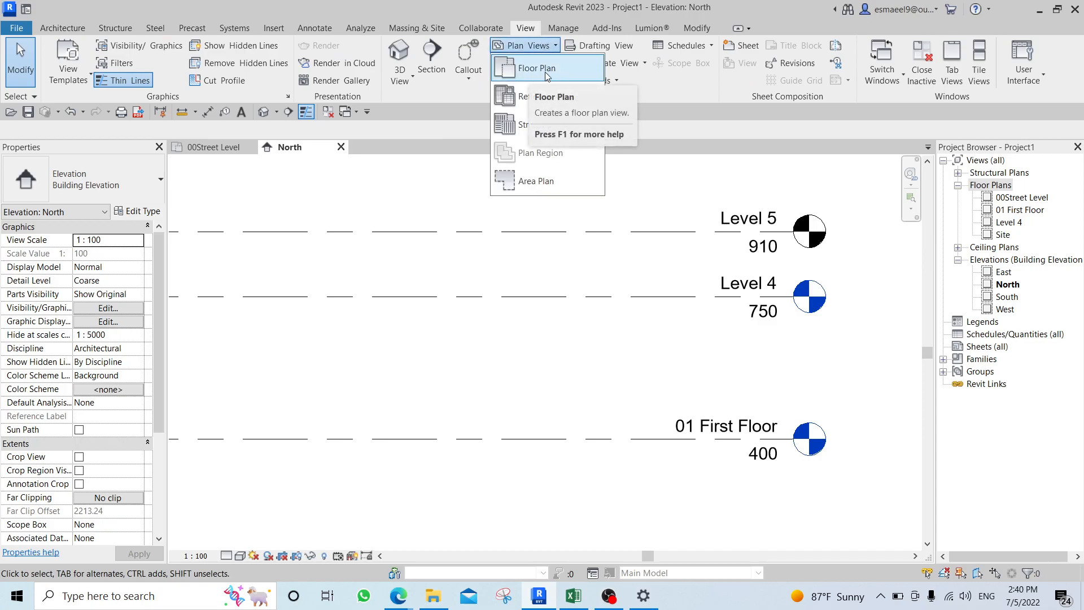
left_click(532, 46)
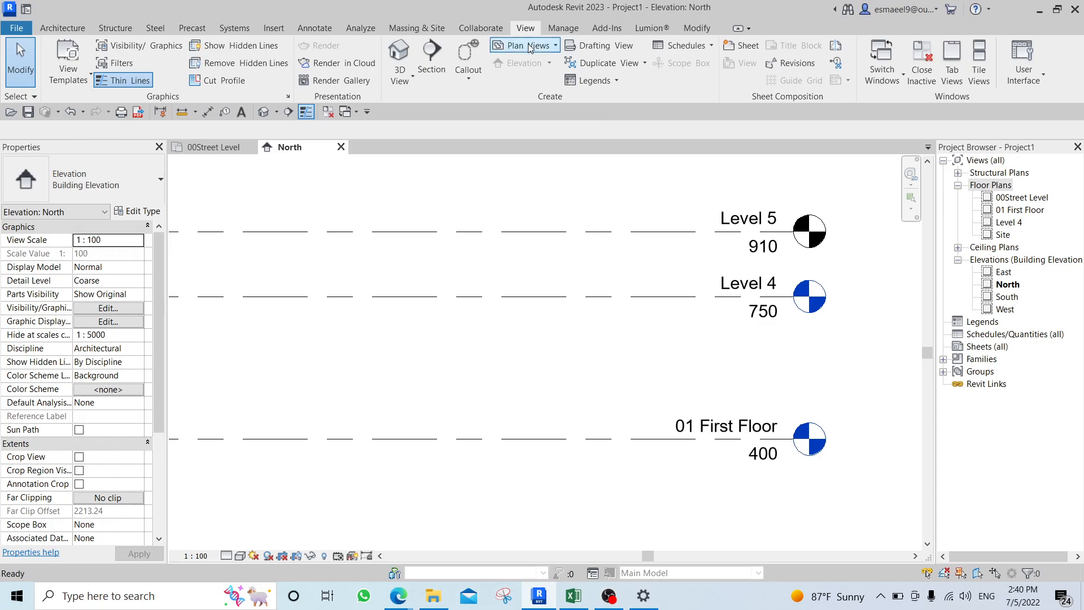
left_click(529, 45)
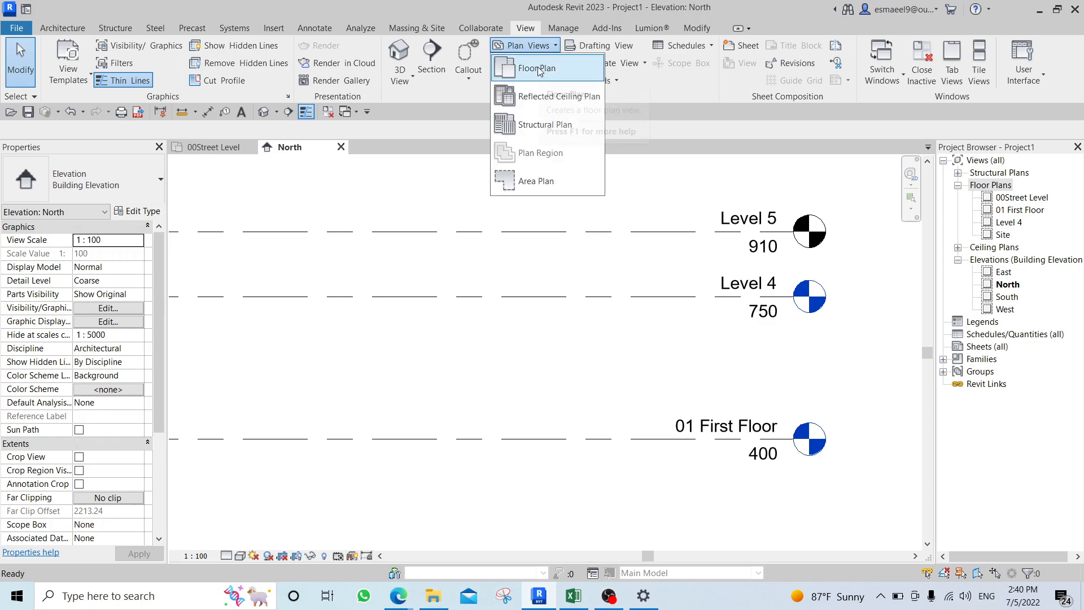
left_click(538, 66)
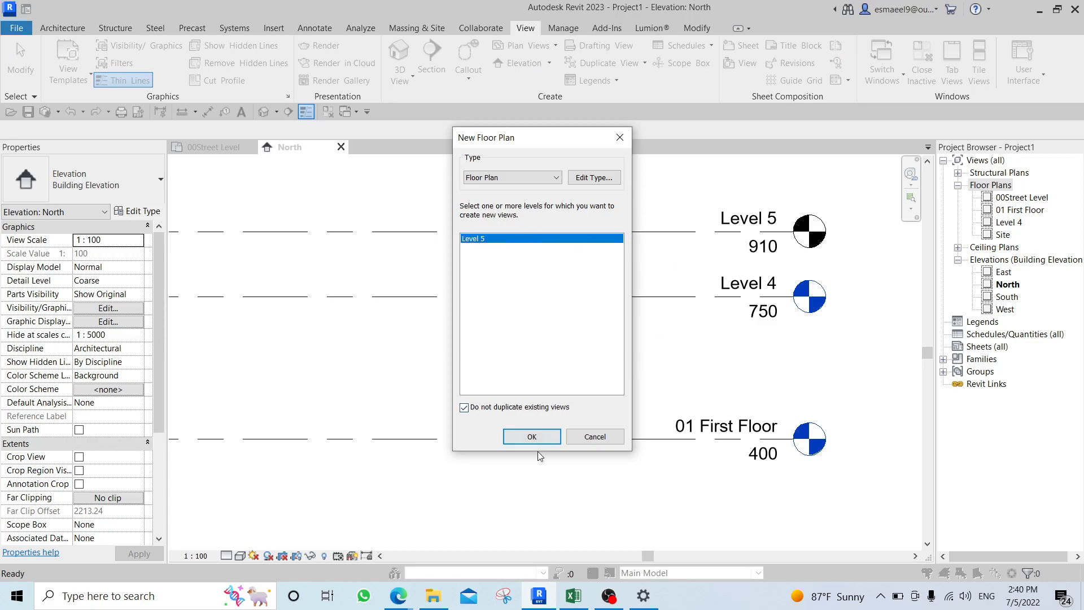
left_click(532, 436)
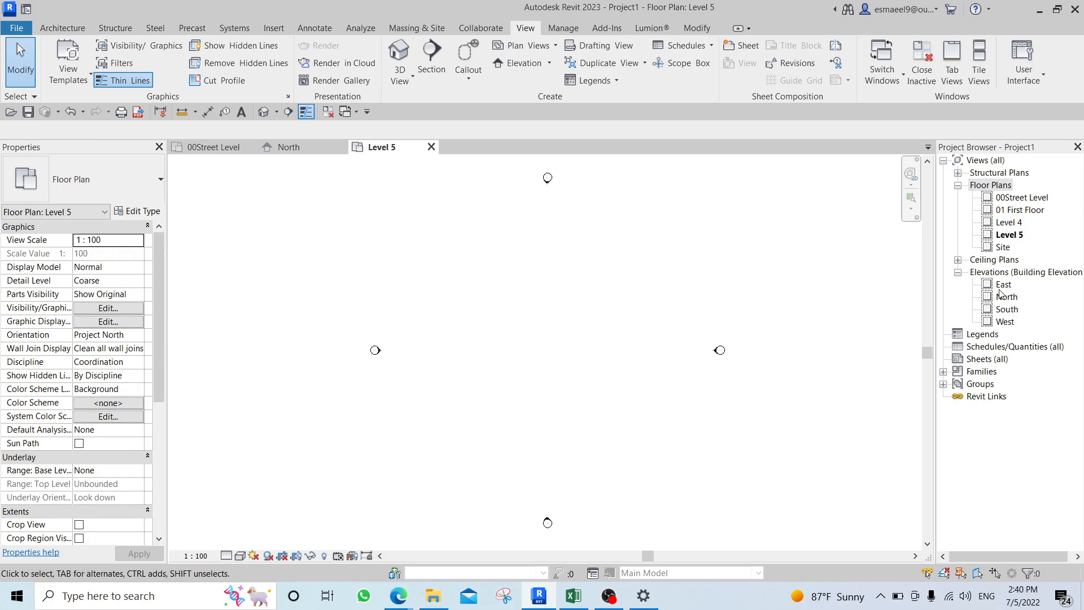
left_click(314, 148)
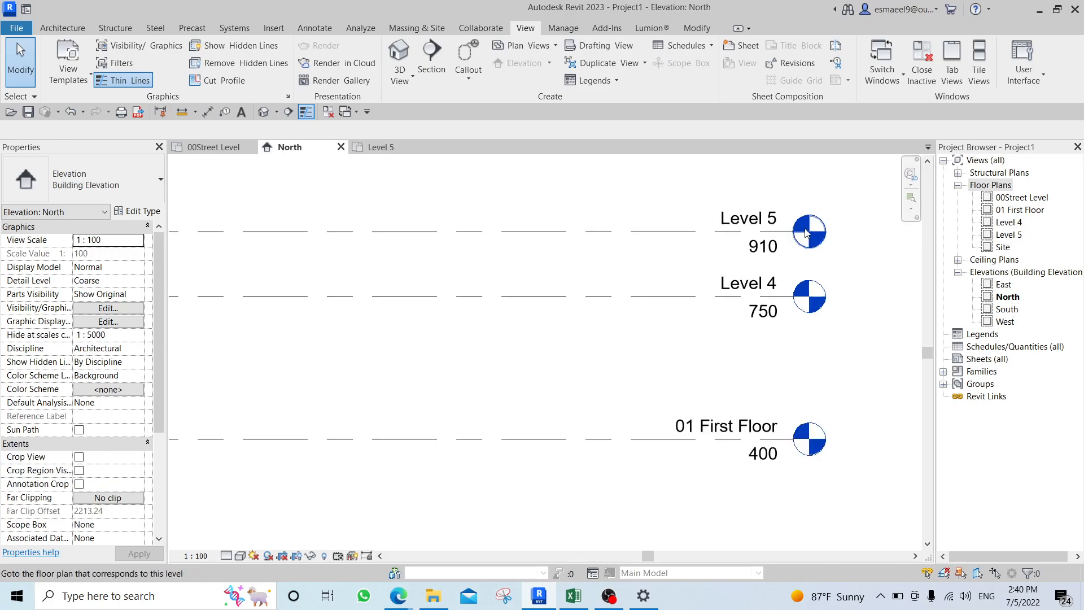
Rename Level 4 as 02 Second Floor in the North elevation.
scroll(814, 237, "up", 4)
scroll(847, 277, "down", 3)
middle_click_drag(850, 278, 799, 285)
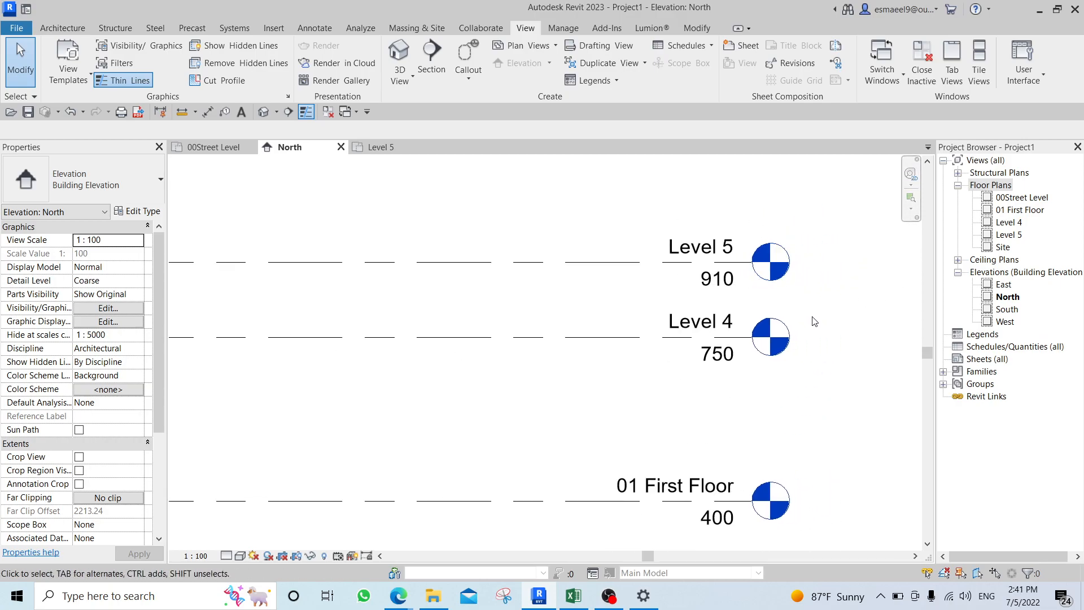
middle_click_drag(722, 430, 748, 351)
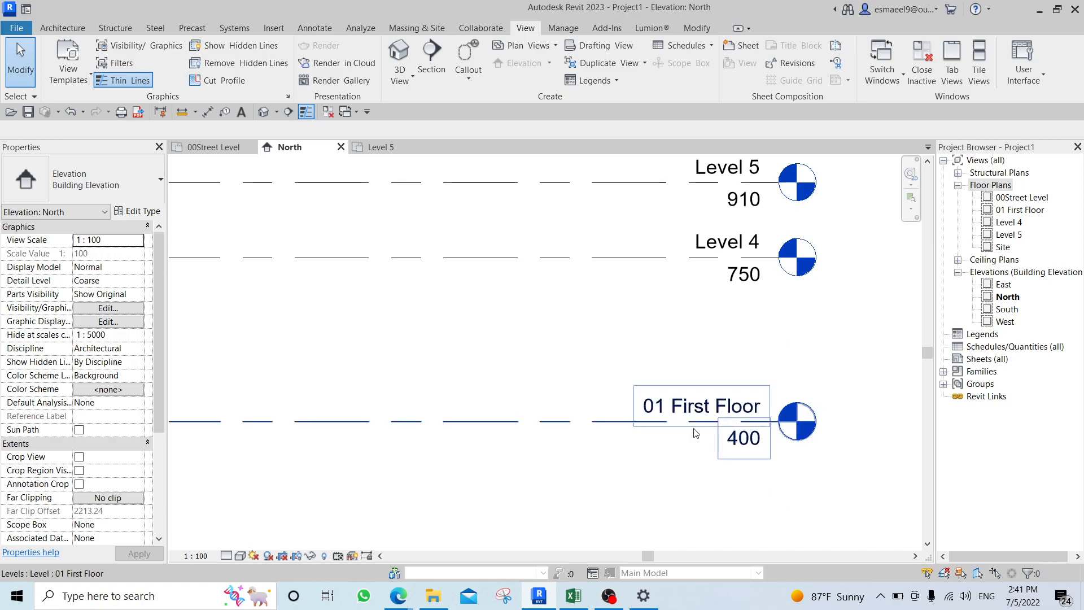
double_click(741, 241)
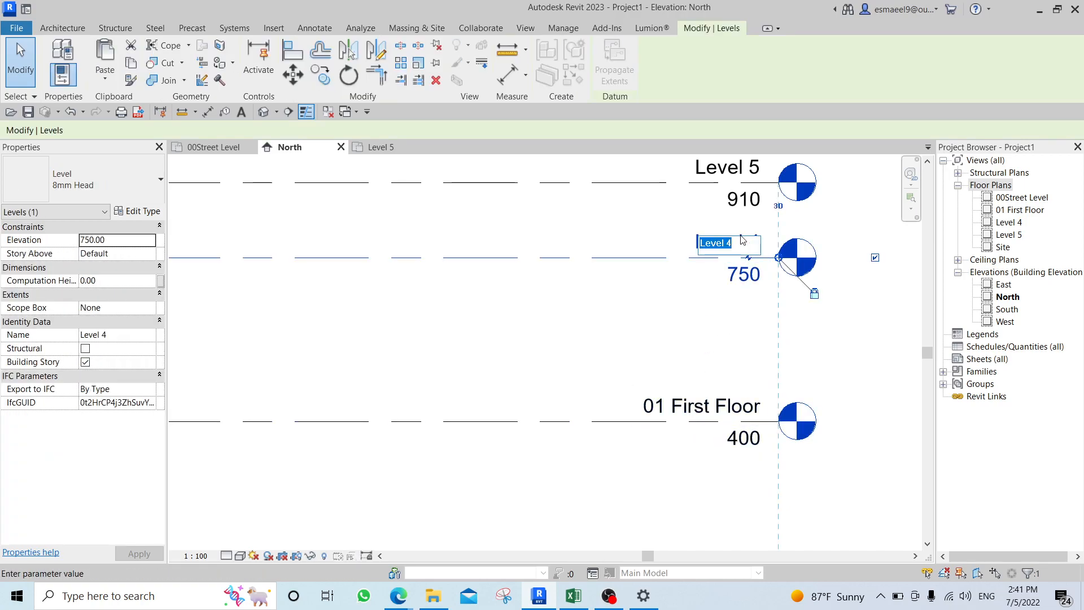
type("02 Sec")
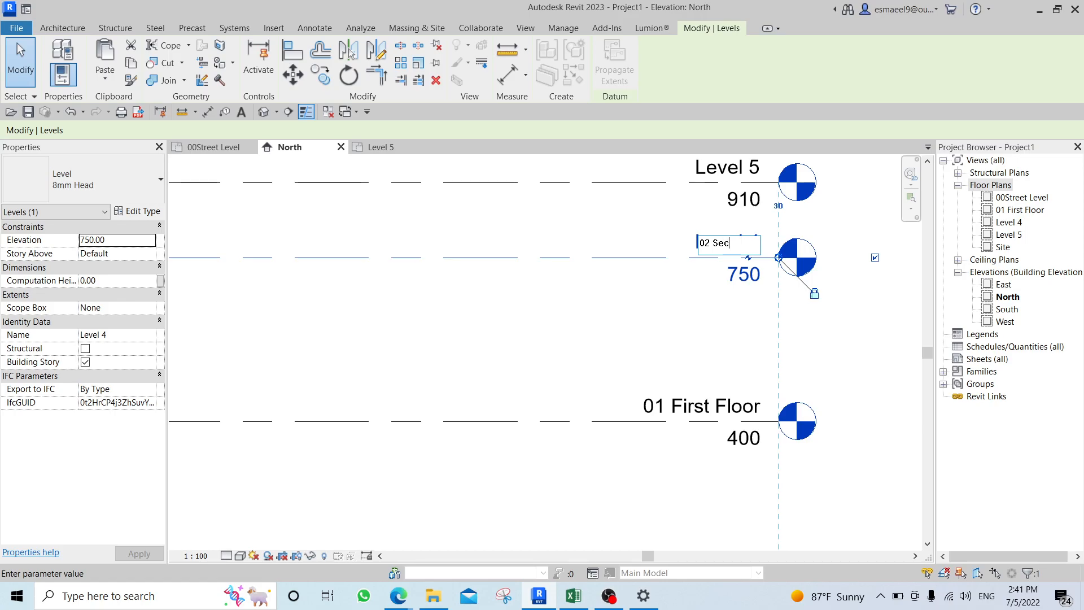
type("ond Floor")
left_click(731, 316)
Set the elevation of the 01 First Floor level to 350.
middle_click_drag(701, 357, 745, 281)
scroll(702, 247, "down", 1)
middle_click_drag(545, 283, 677, 288)
middle_click_drag(792, 318, 598, 303)
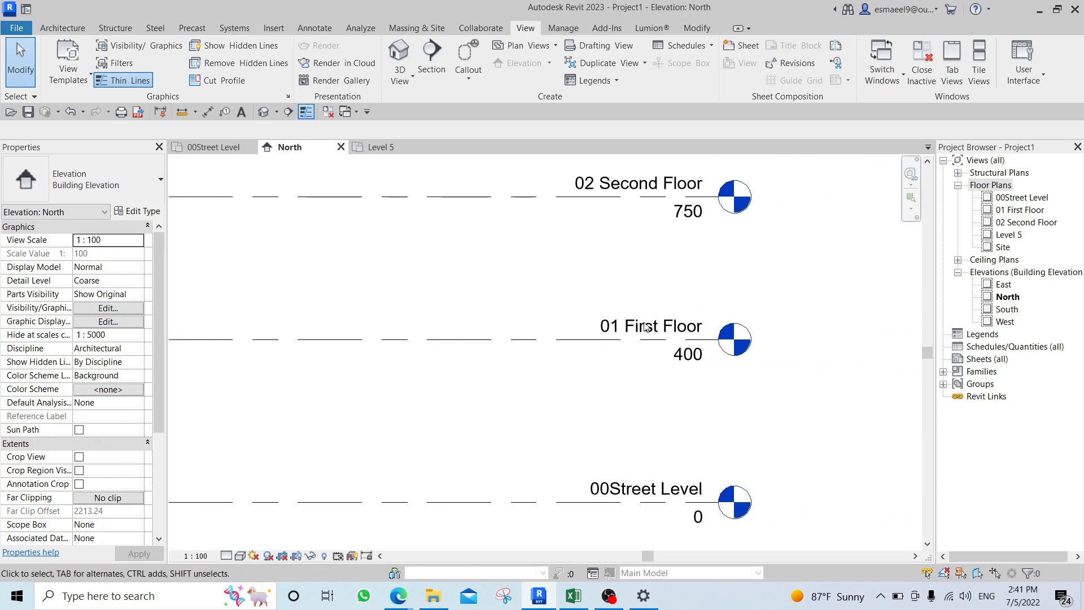
scroll(678, 373, "up", 1)
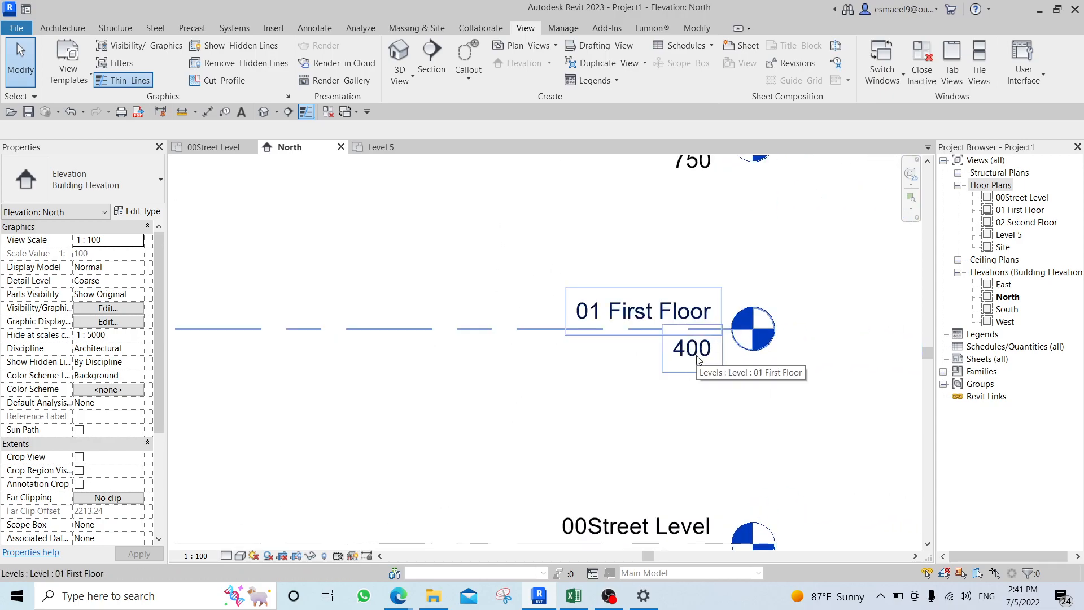
scroll(699, 360, "down", 1)
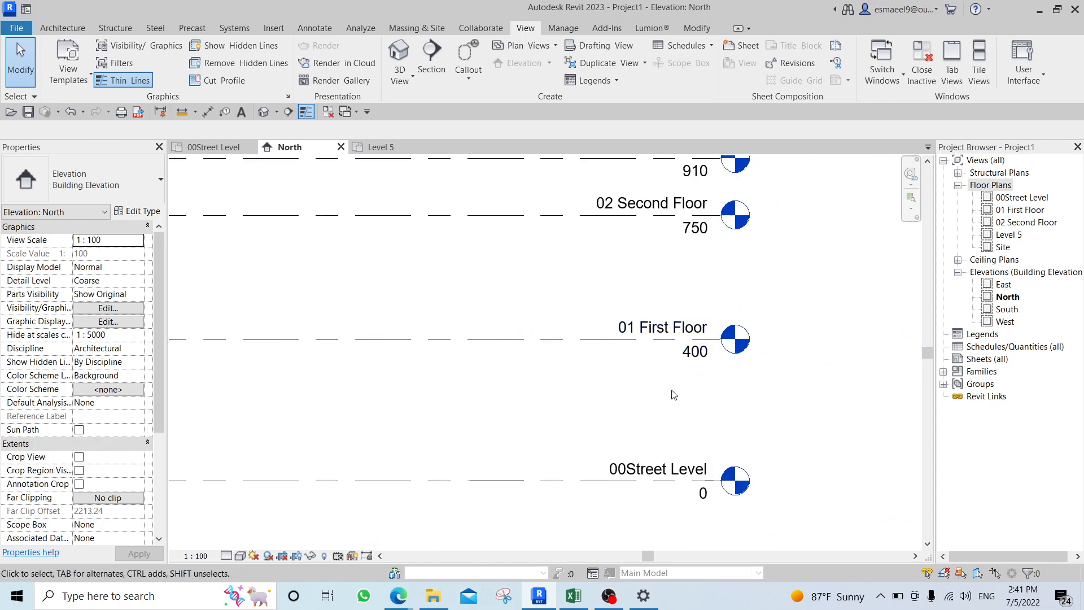
double_click(702, 361)
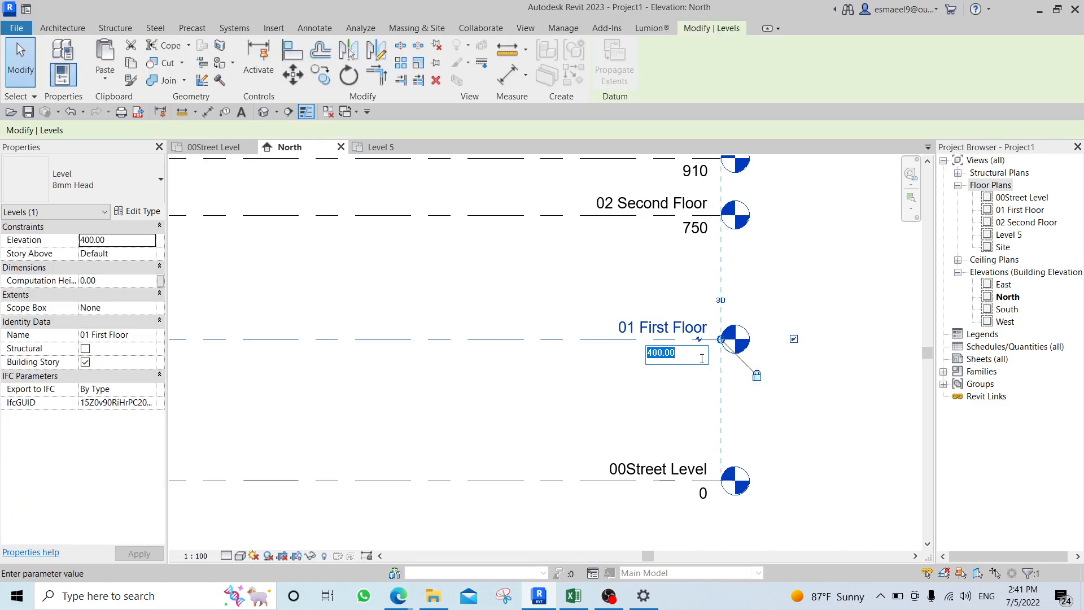
type("350")
key("Return")
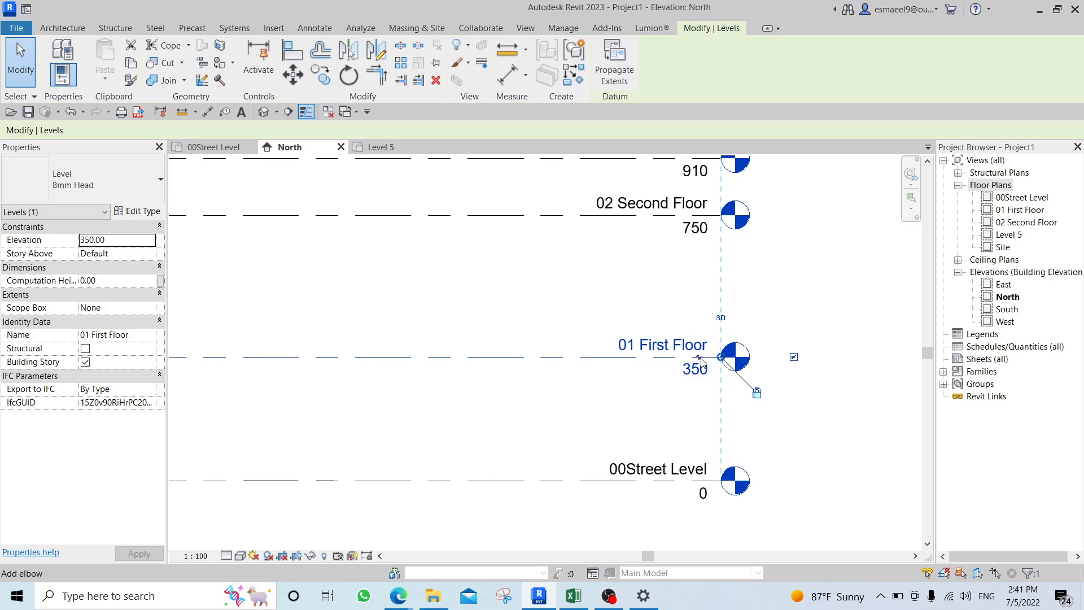
left_click(782, 294)
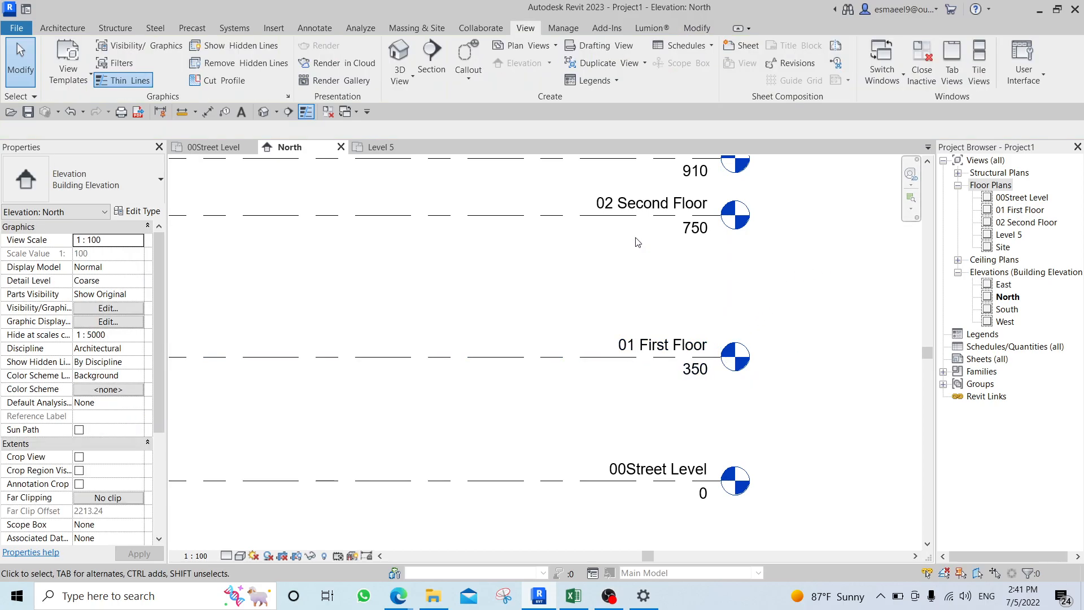
Set the elevation of the 02 Second Floor level to 700.
left_click(529, 214)
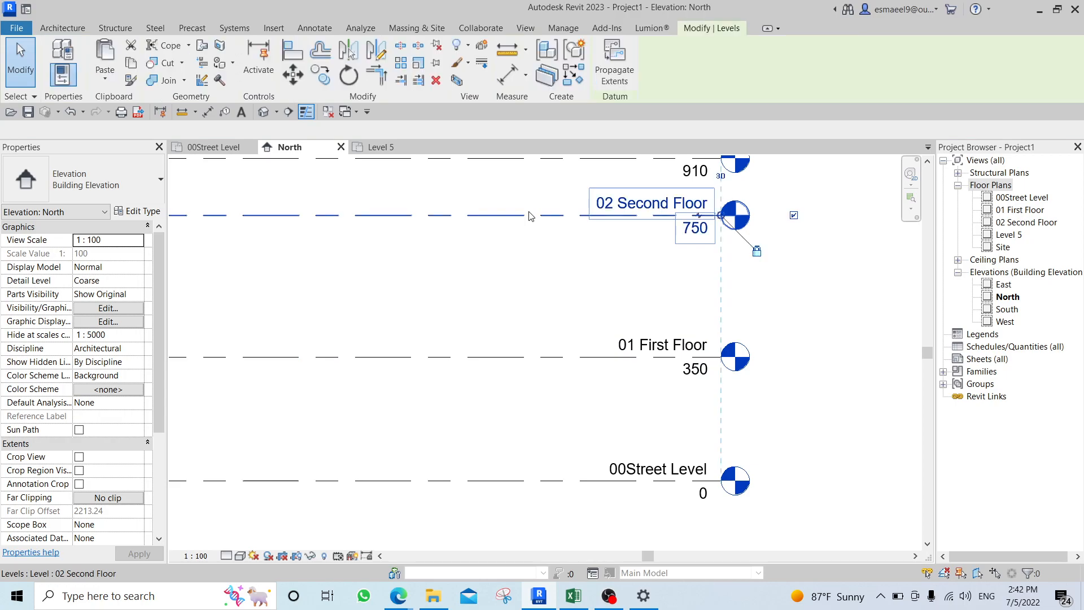
left_click(694, 228)
type("7")
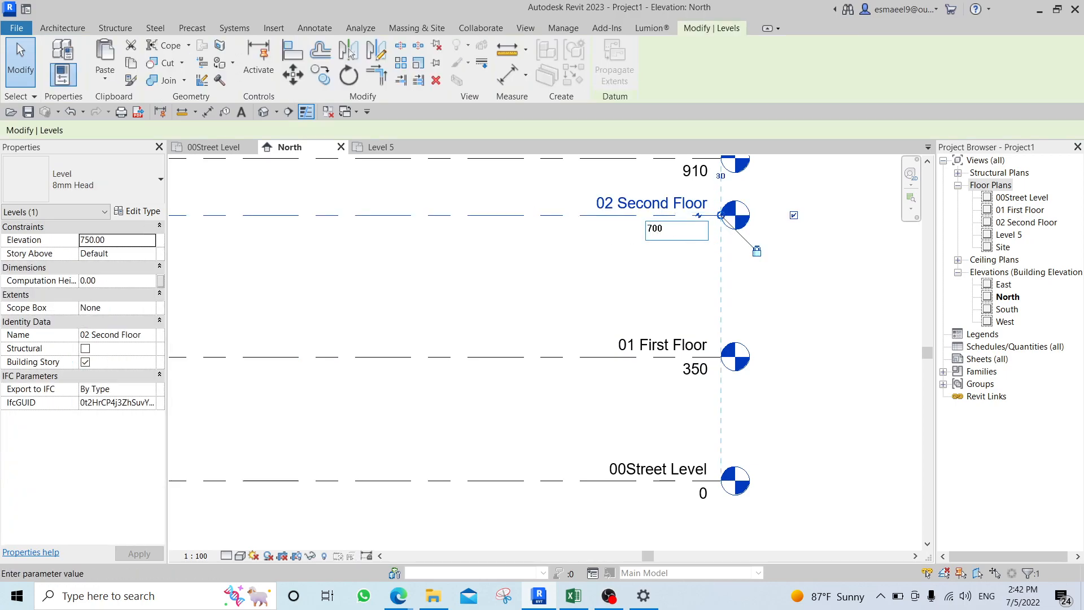
type("00")
key("Return")
left_click(807, 285)
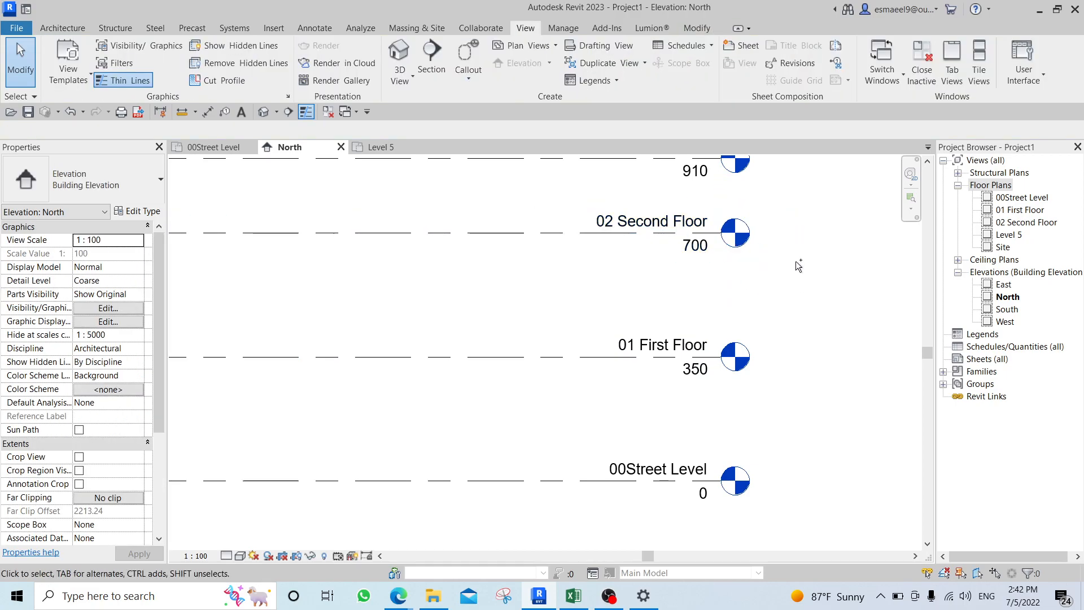
Undo the last two elevation changes on the 02 Second Floor and 01 First Floor levels.
key("ctrl+z")
key("ctrl+z")
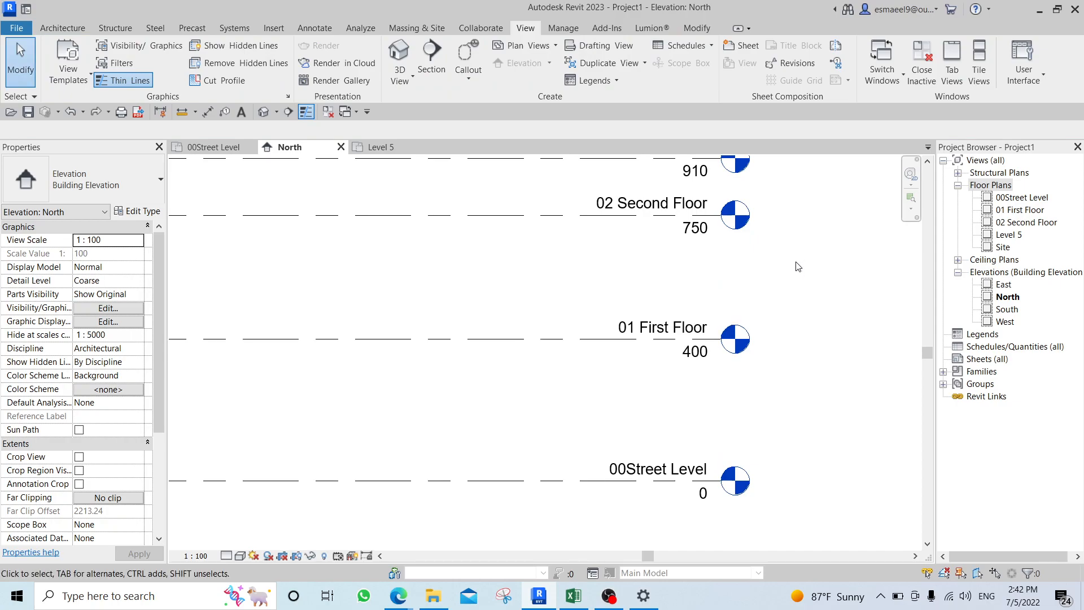
Move the 02 Second Floor and 01 First Floor levels together down by 50.
left_click(546, 217)
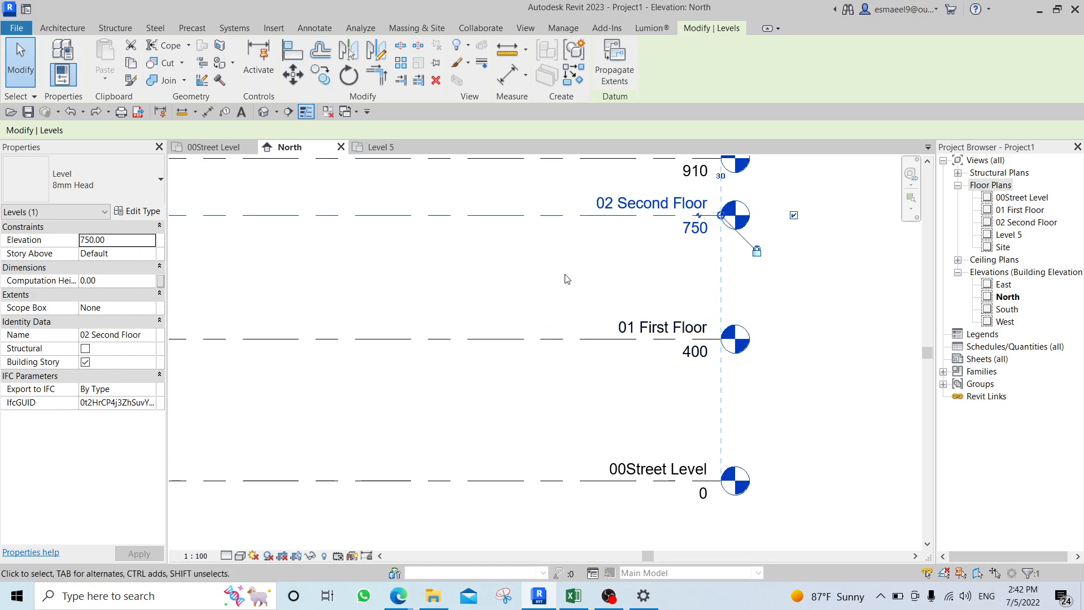
left_click(560, 340, "ctrl")
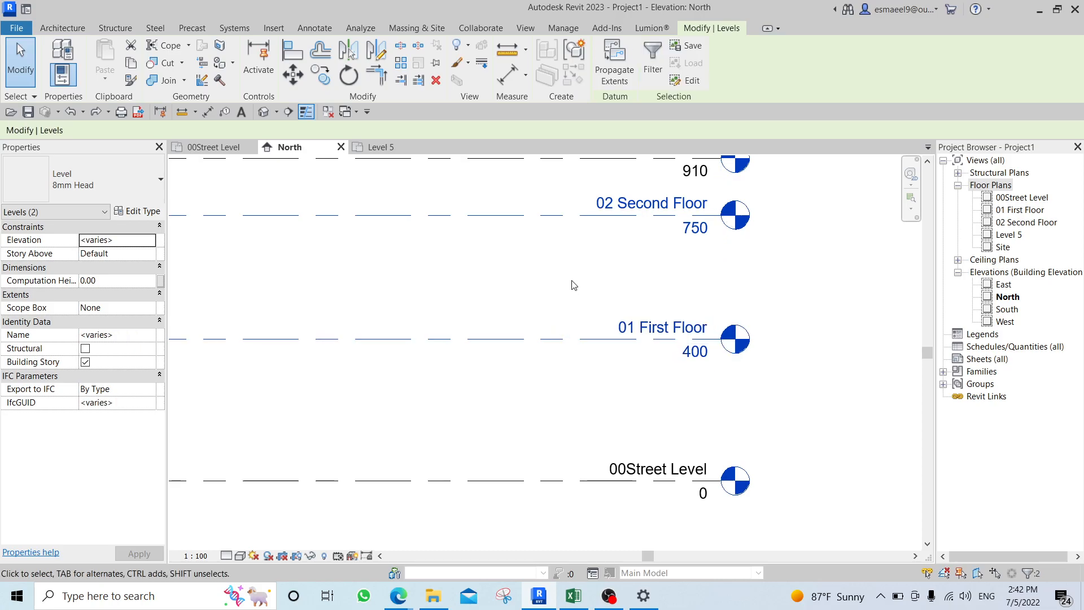
key("m")
key("v")
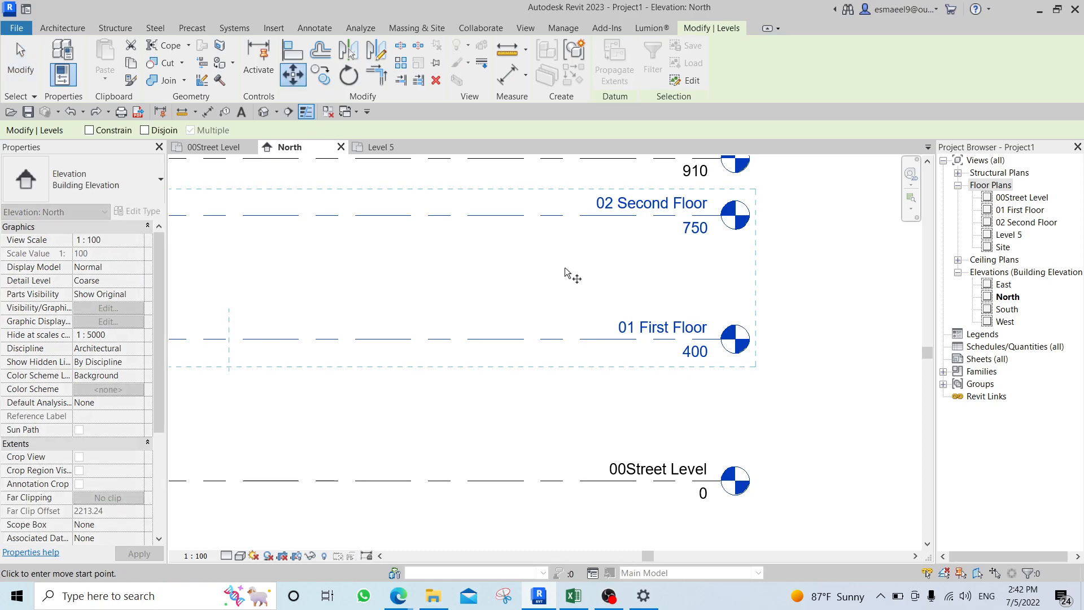
left_click(562, 251)
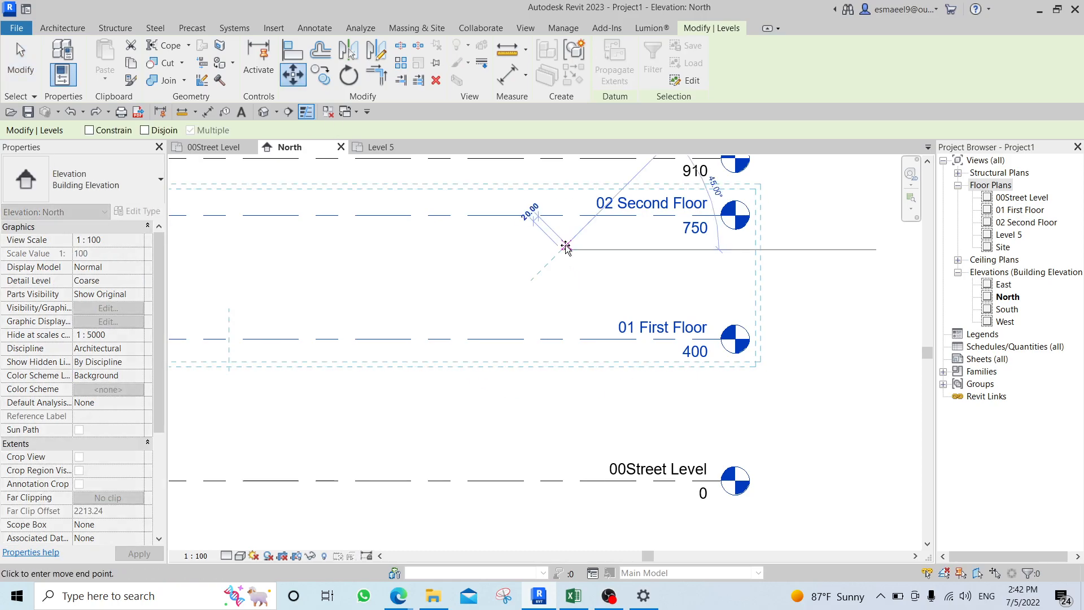
type("50")
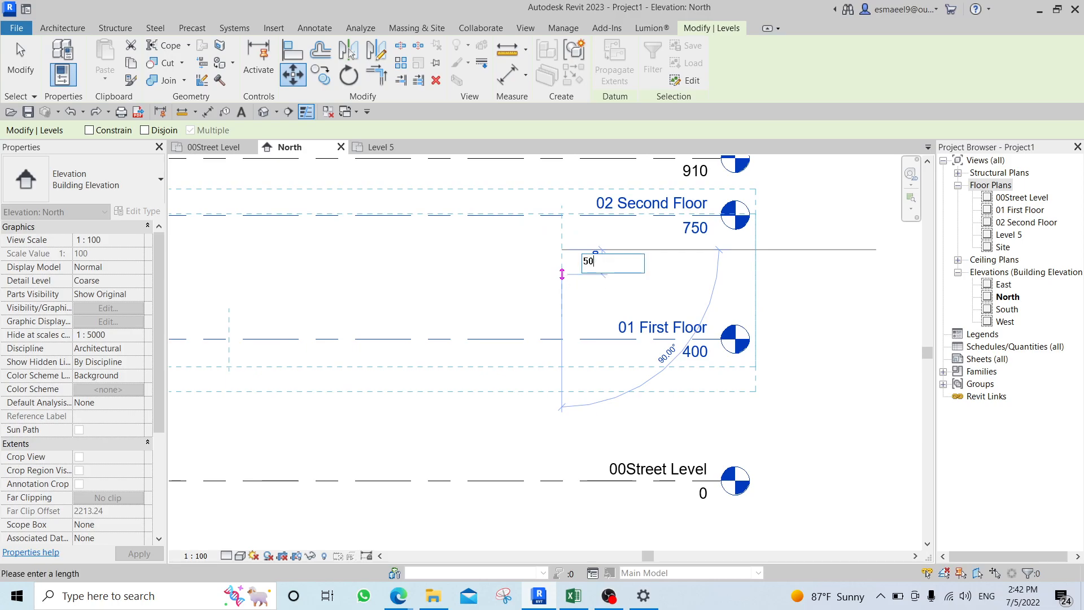
key("Return")
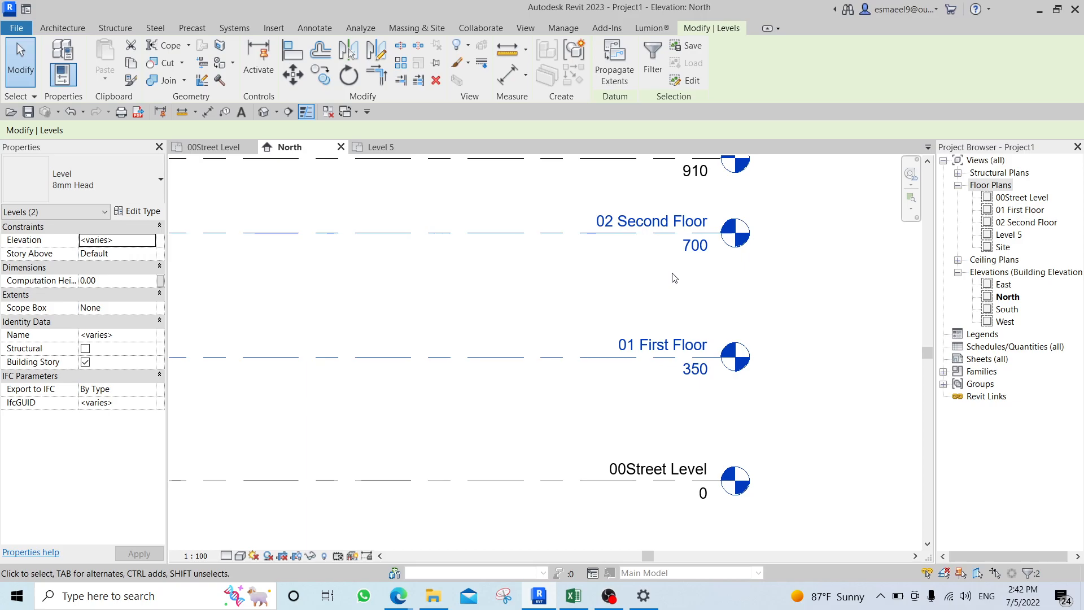
scroll(673, 278, "down", 1)
key("Escape")
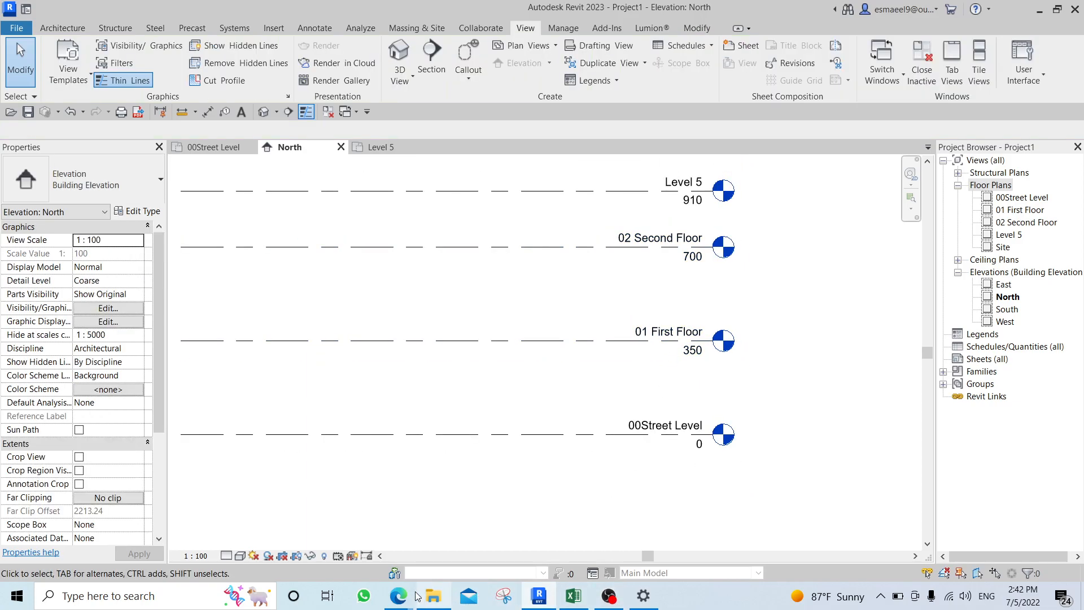
Switch to the browser to examine the N10-house Section AA drawing, and return to the North elevation in Revit.
mouse_move(390, 597)
left_click(347, 571)
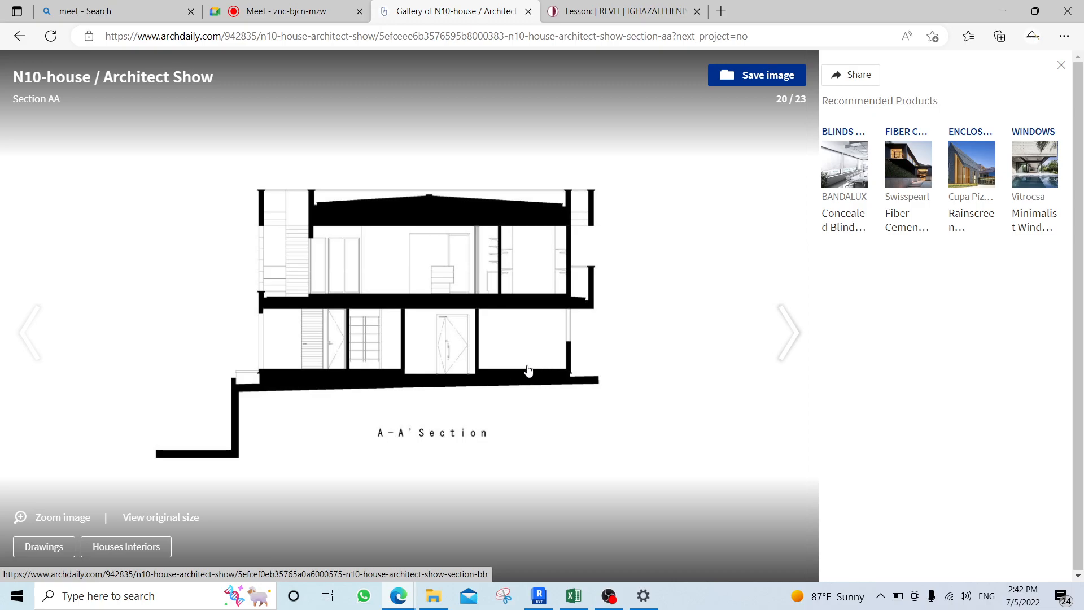
left_click(539, 595)
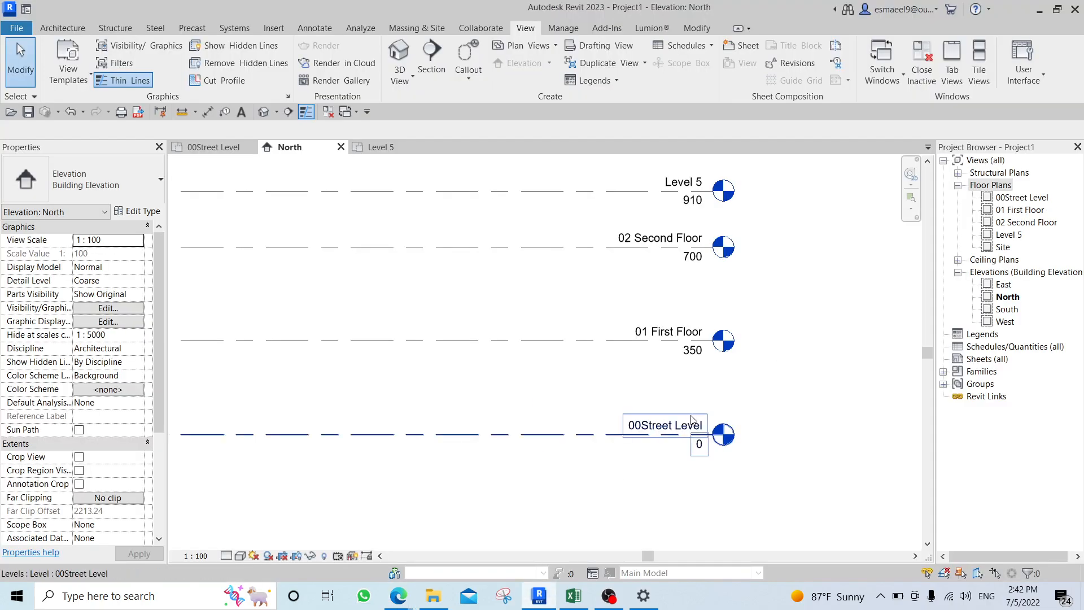
scroll(626, 387, "up", 2)
scroll(626, 387, "down", 2)
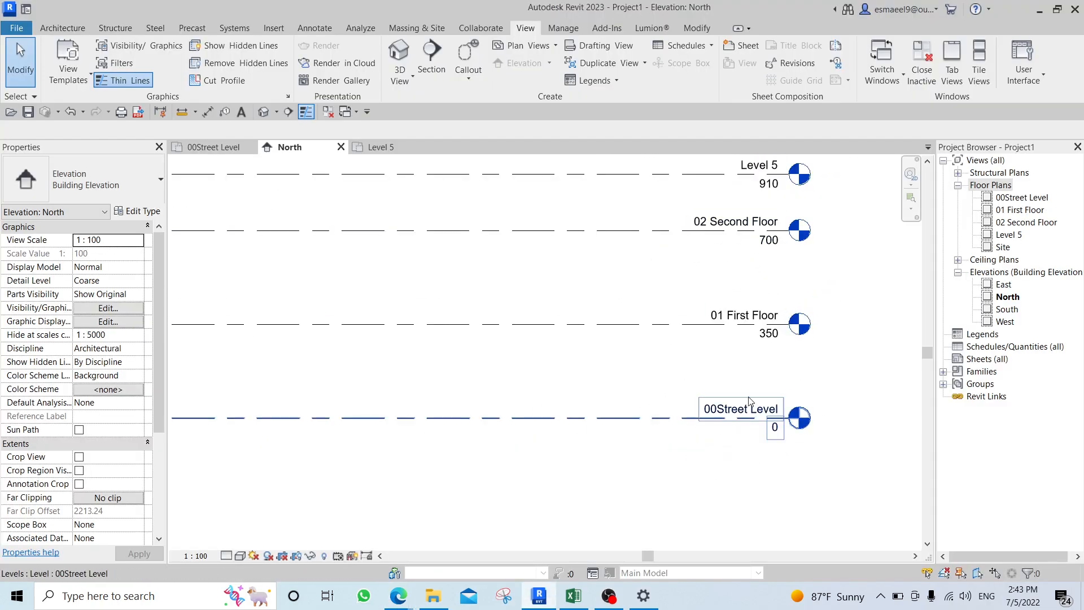
left_click(634, 418)
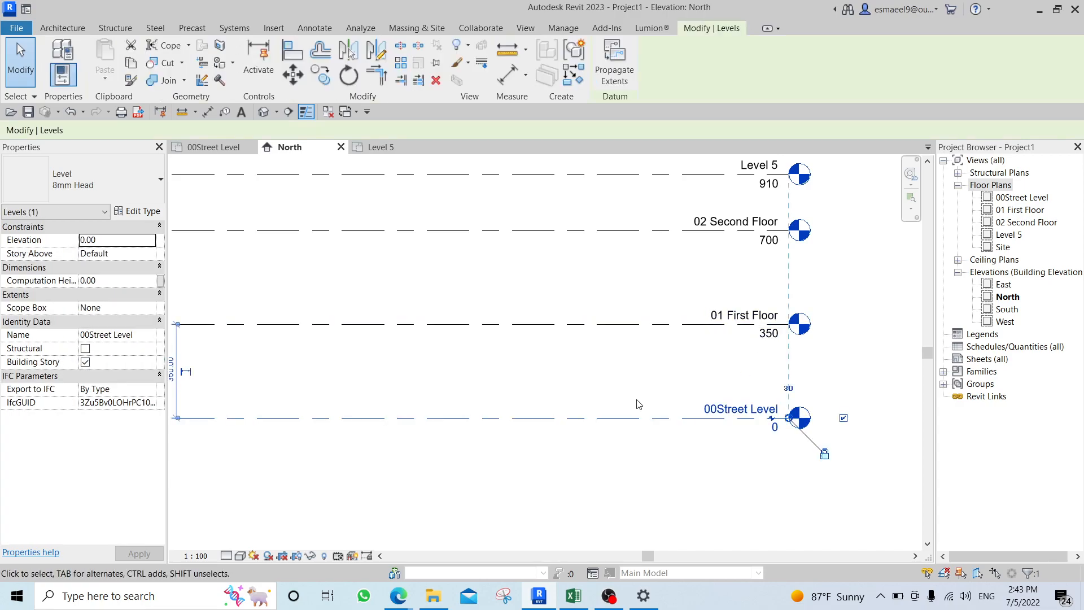
key("c")
key("o")
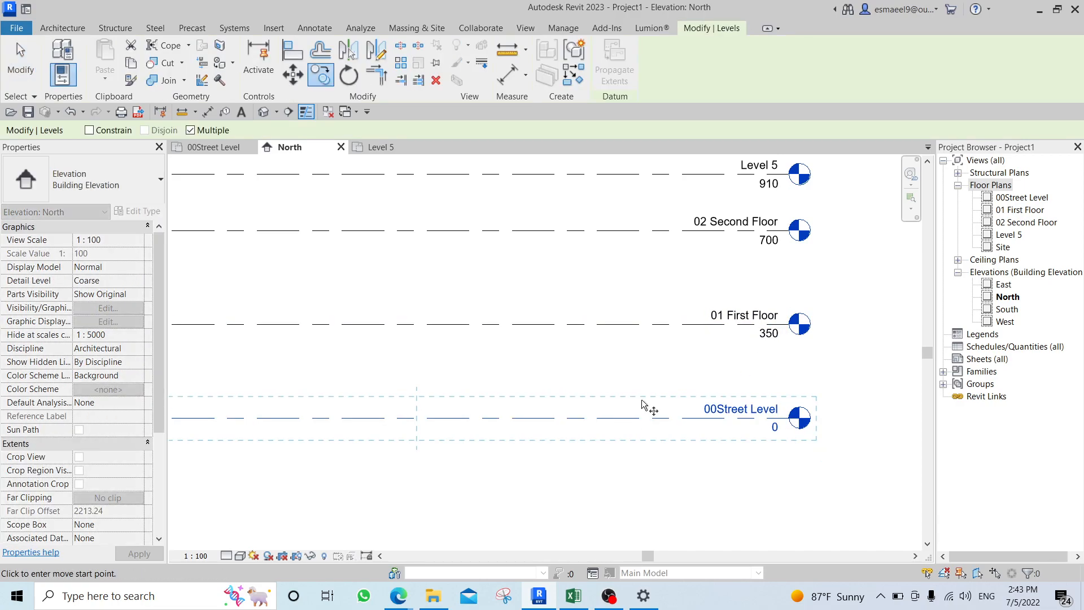
key("Escape")
key("Escape")
key("l")
key("l")
scroll(677, 372, "down", 2)
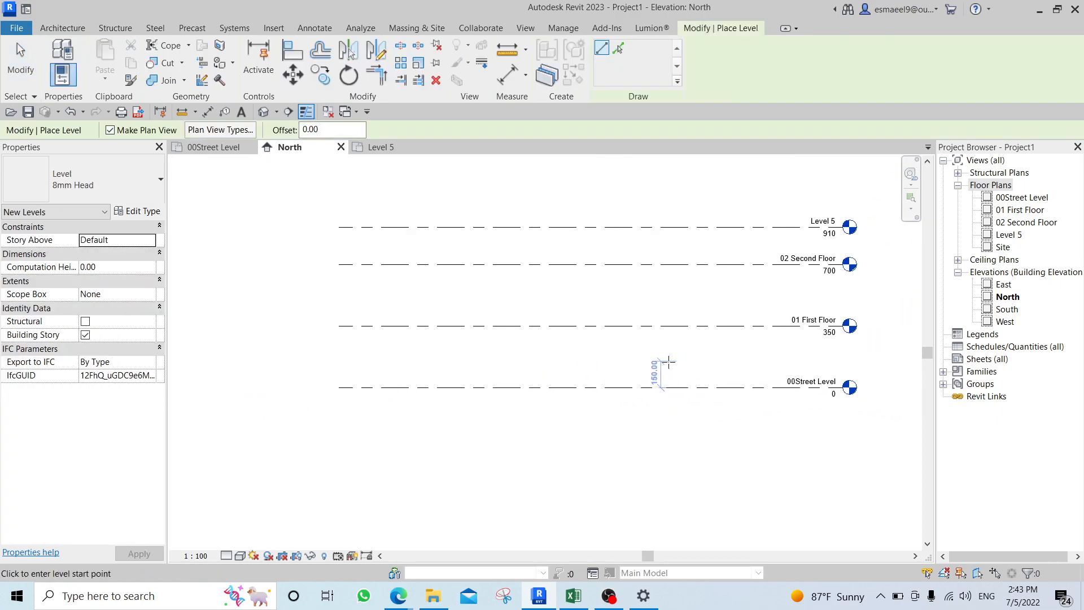
key("Escape")
left_click(539, 388)
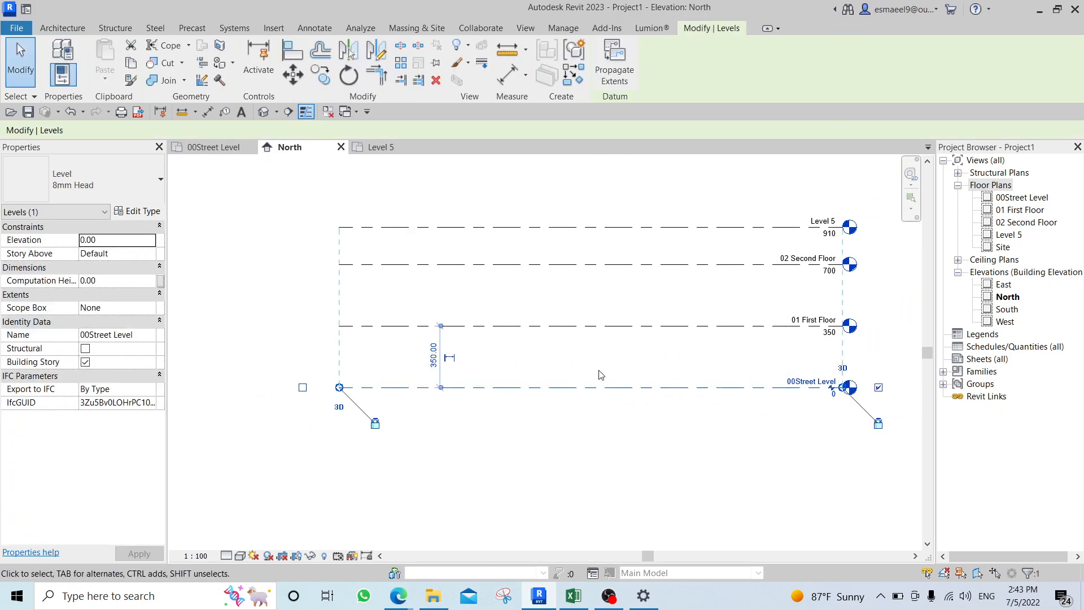
key("c")
key("c")
scroll(668, 379, "up", 1)
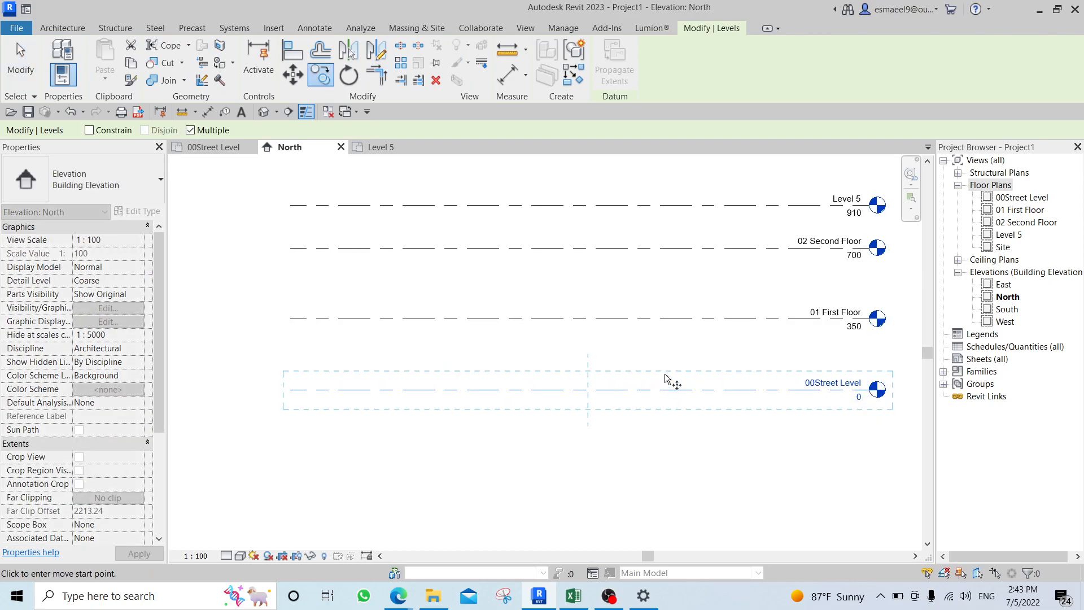
key("Escape")
key("Escape")
left_click(669, 389)
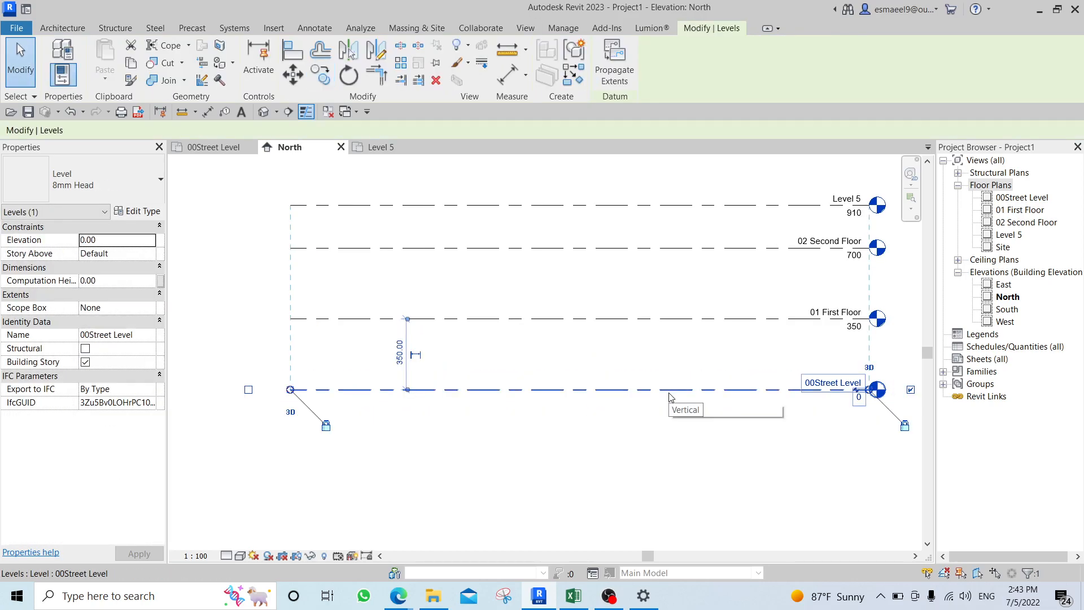
key("l")
key("l")
key("Escape")
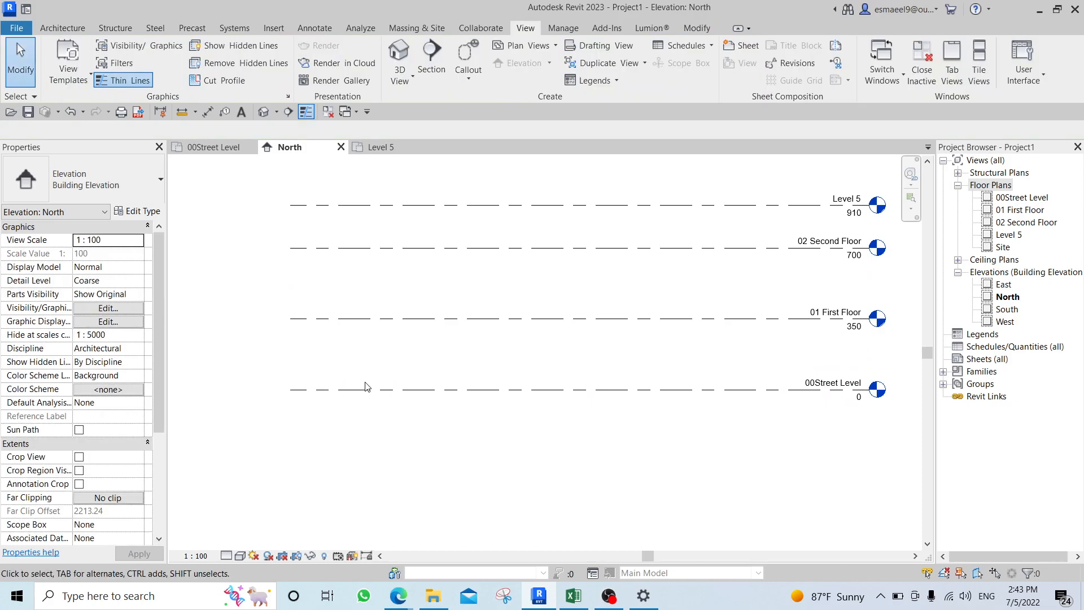
left_click(365, 389)
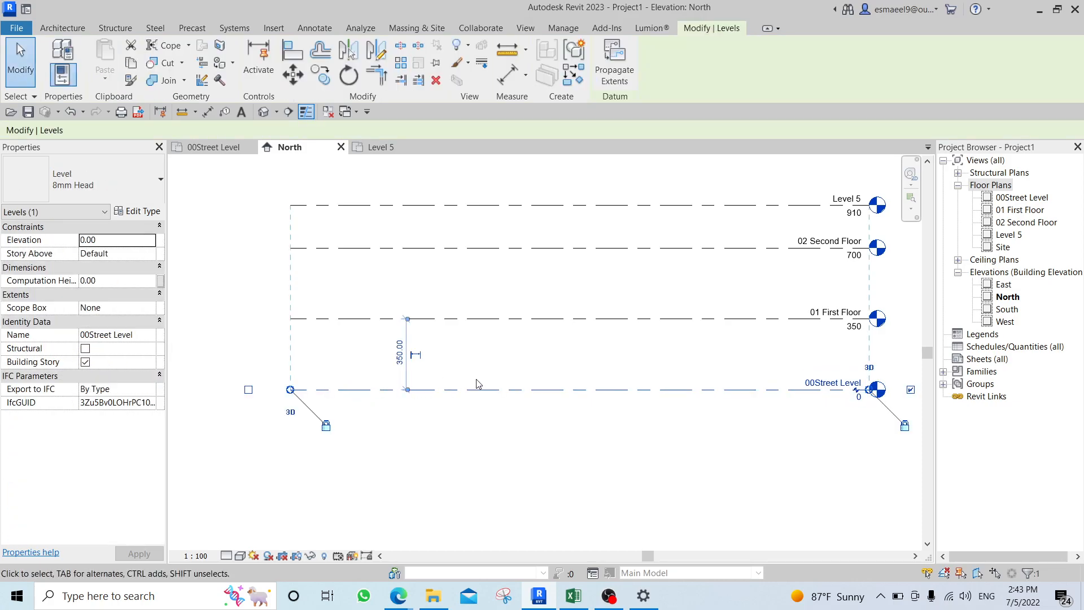
key("l")
key("l")
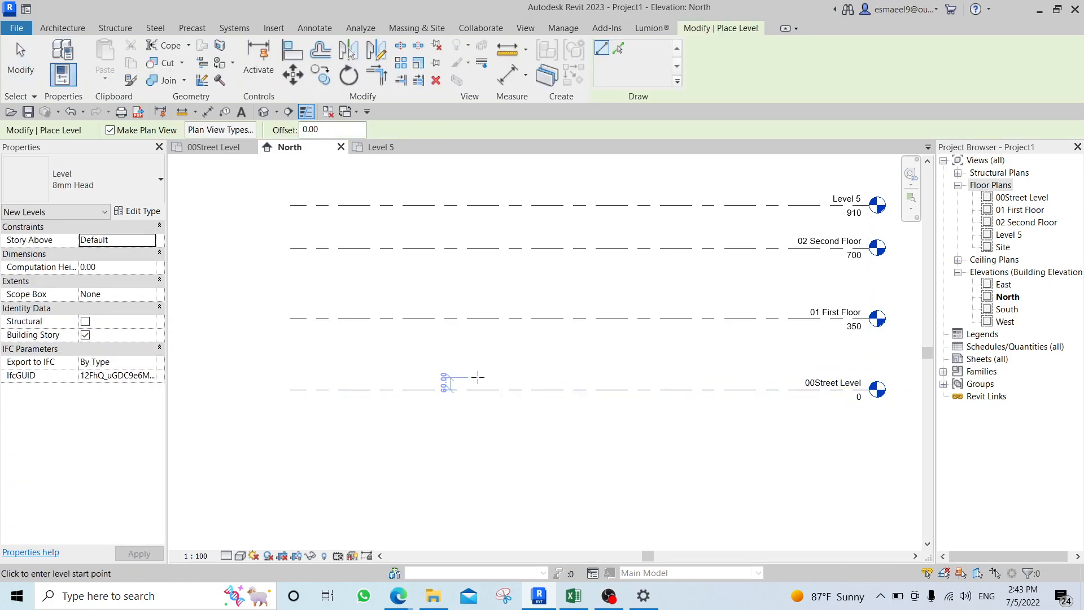
key("Escape")
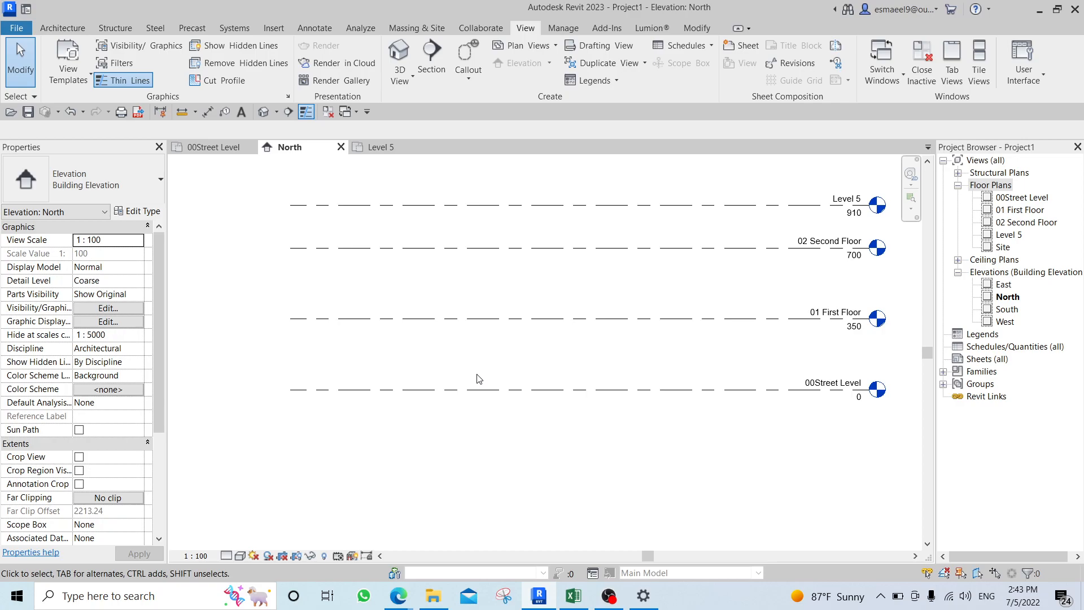
Draw a new level 45 above the 00Street Level, with both ends aligned to the existing levels.
key("l")
key("l")
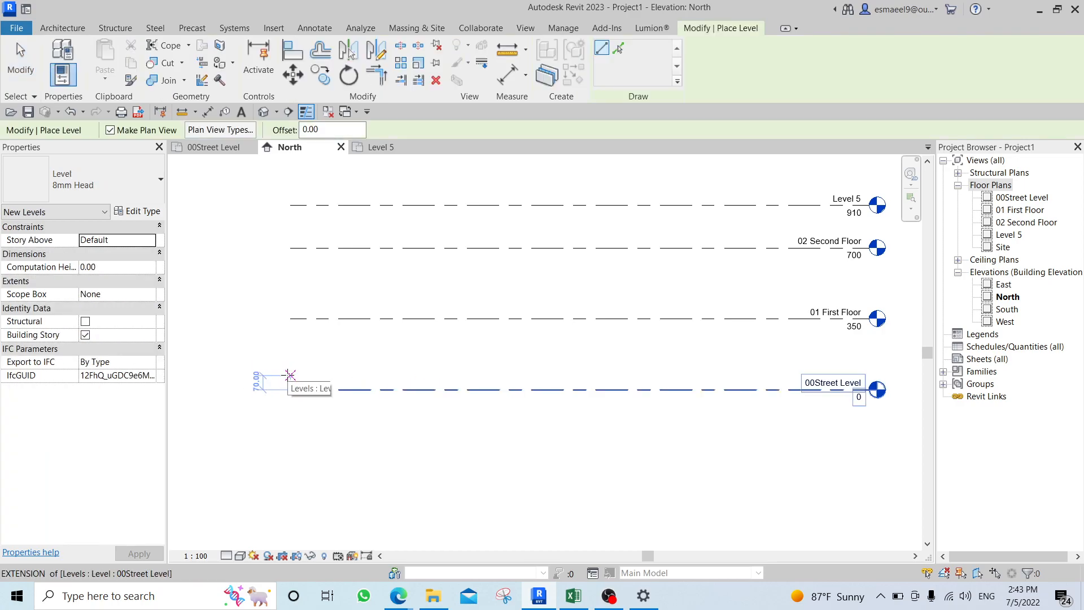
type("45")
key("Return")
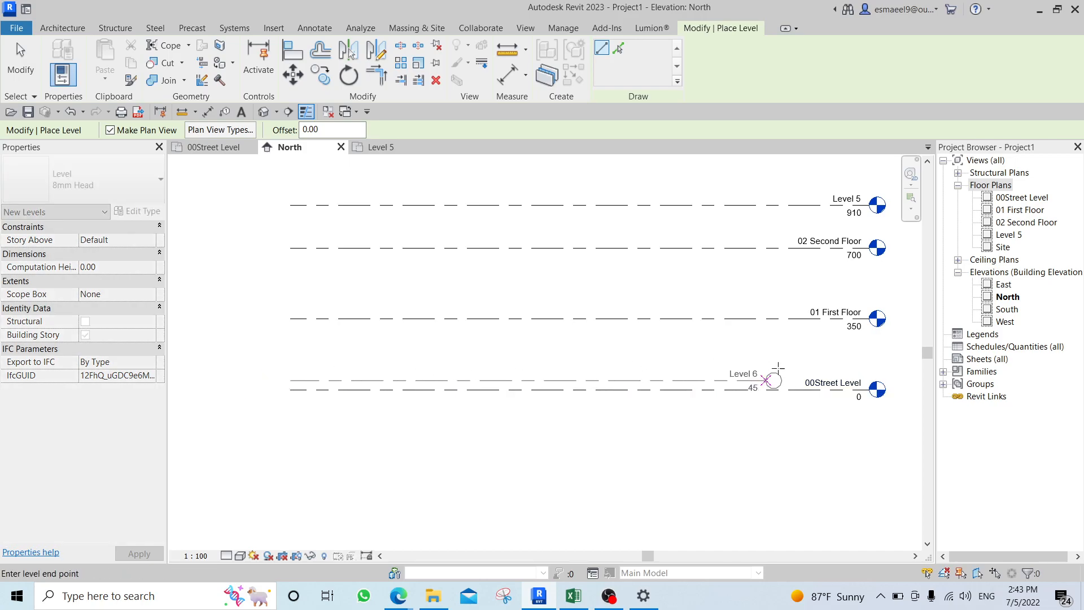
scroll(779, 374, "up", 4)
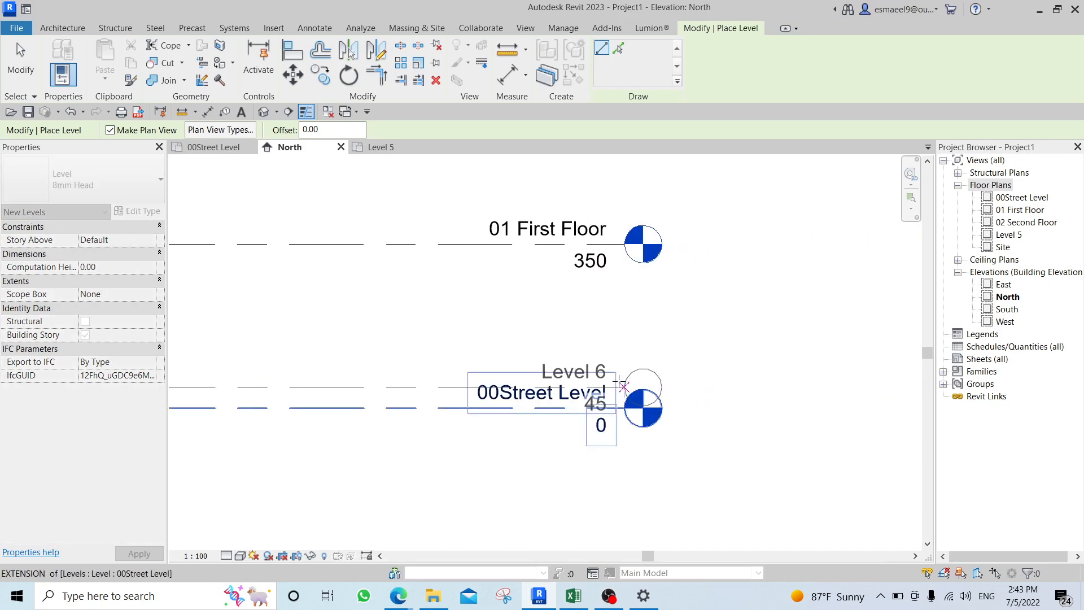
left_click(623, 385)
scroll(648, 460, "up", 2)
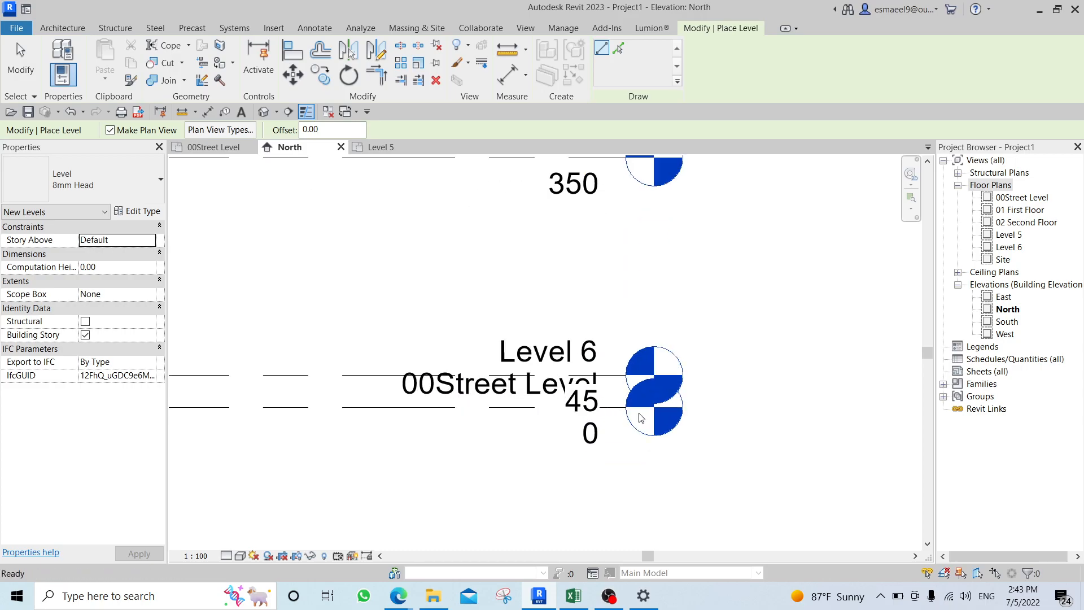
key("Escape")
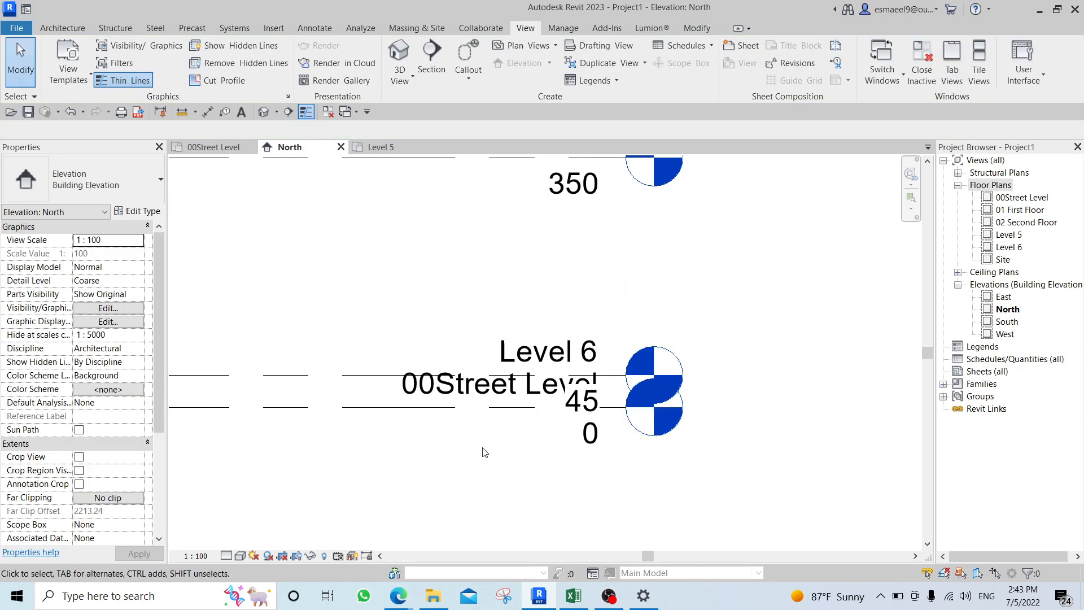
Add an elbow to the 00Street Level line to offset its head from the level just above it.
left_click(346, 407)
scroll(569, 435, "up", 3)
scroll(569, 436, "up", 1)
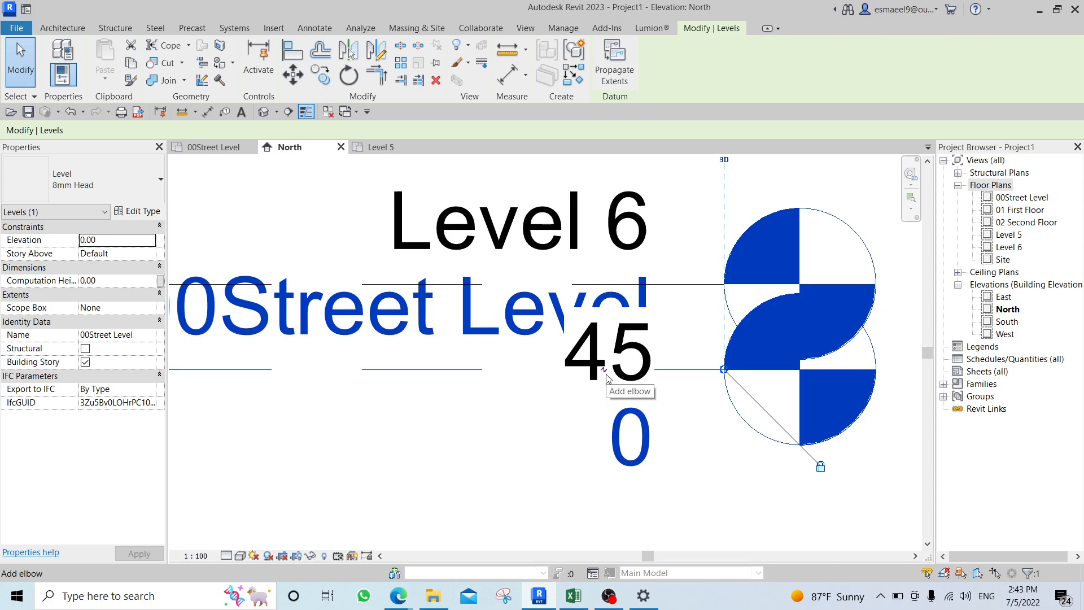
left_click(604, 372)
middle_click_drag(628, 375, 640, 340)
scroll(639, 339, "down", 2)
key("Escape")
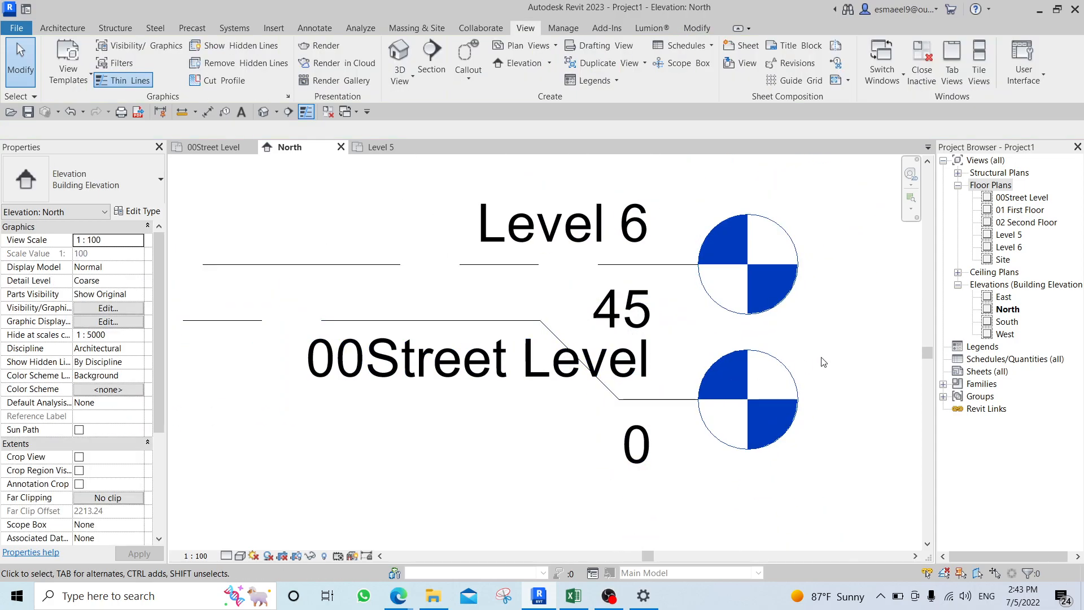
Rename the new level at elevation 45 as 01 Ground Floor.
scroll(821, 468, "down", 2)
middle_click_drag(819, 465, 791, 443)
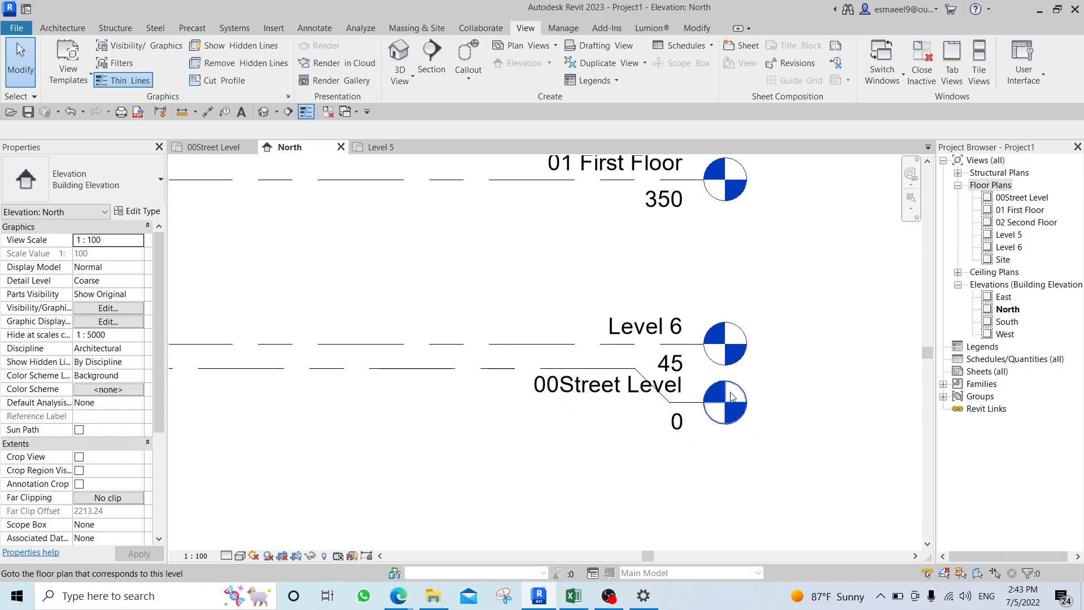
double_click(673, 327)
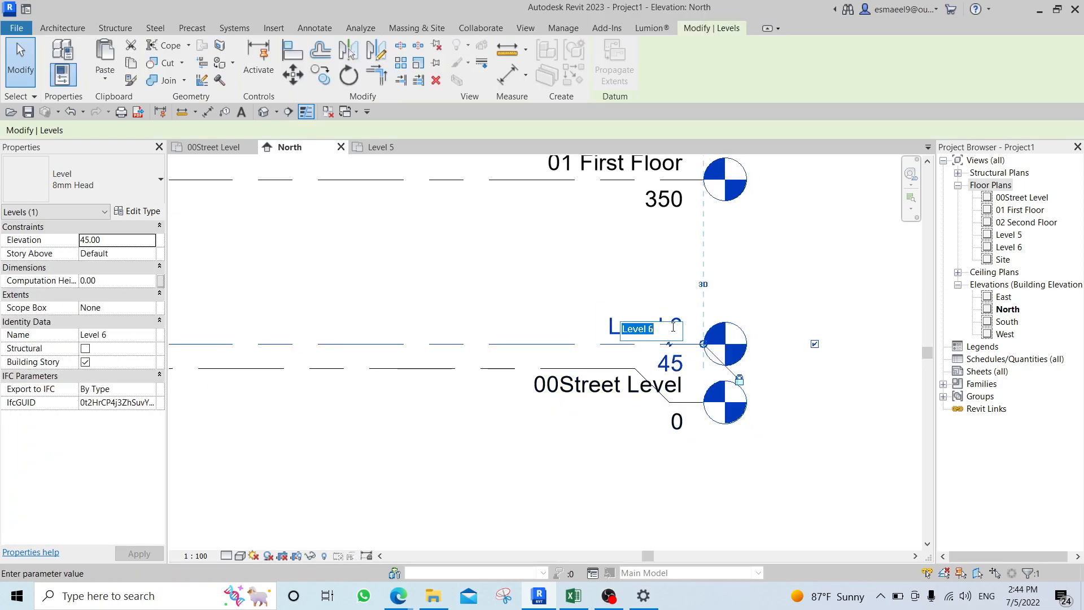
type("00")
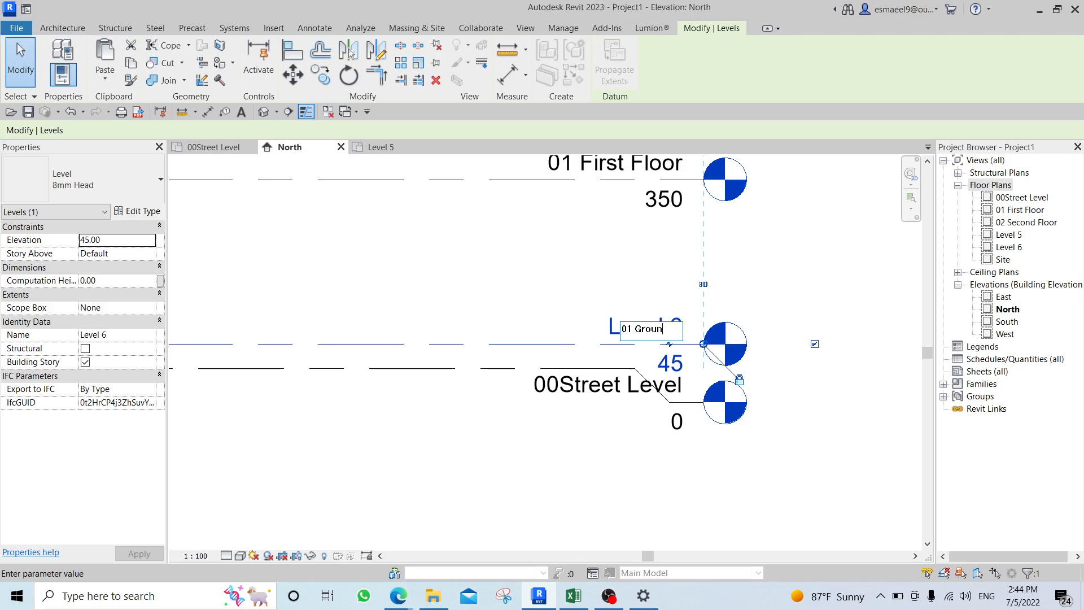
type("Ground Floor")
key("Return")
left_click(888, 284)
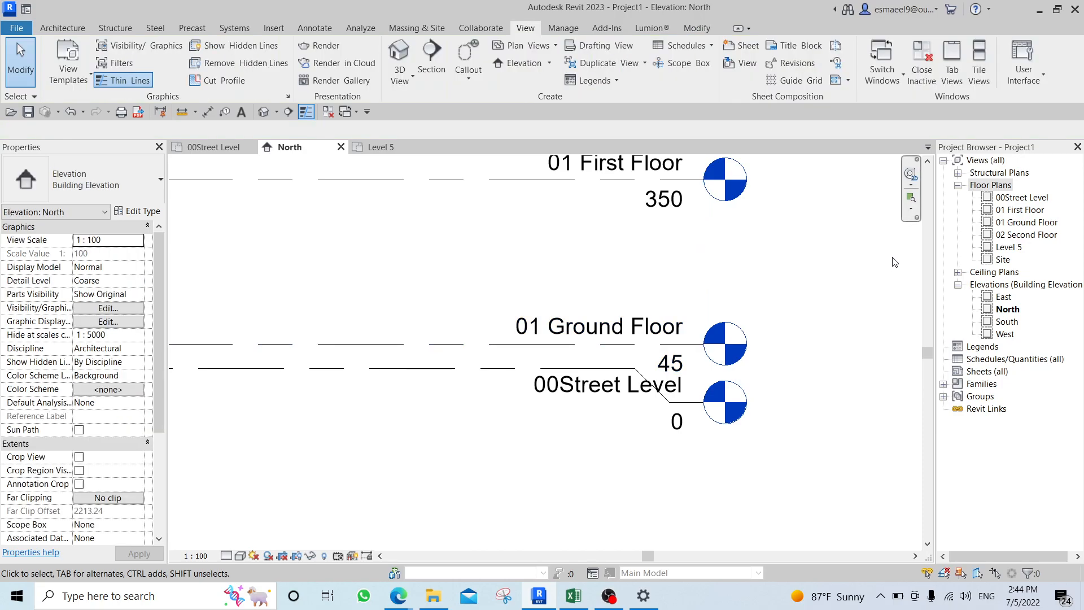
middle_click_drag(664, 224, 665, 290)
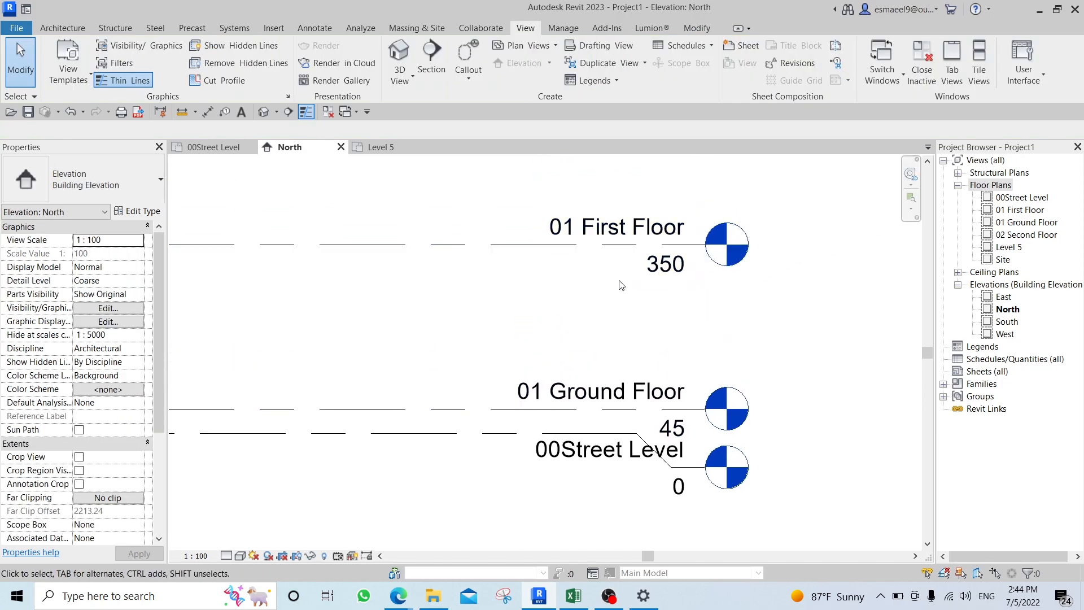
double_click(578, 226)
left_click(585, 226)
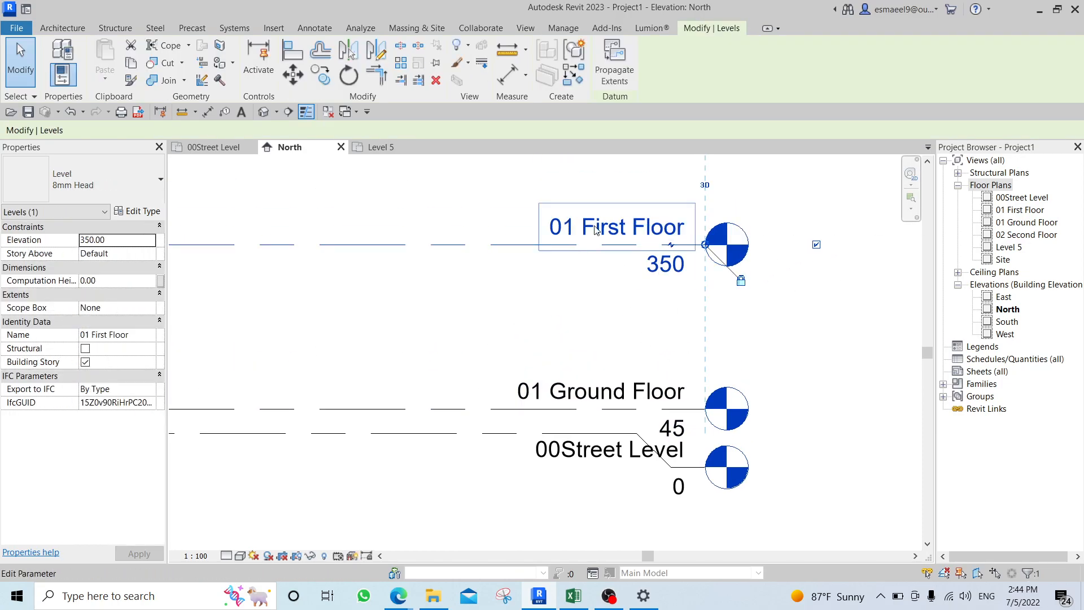
left_click(588, 225)
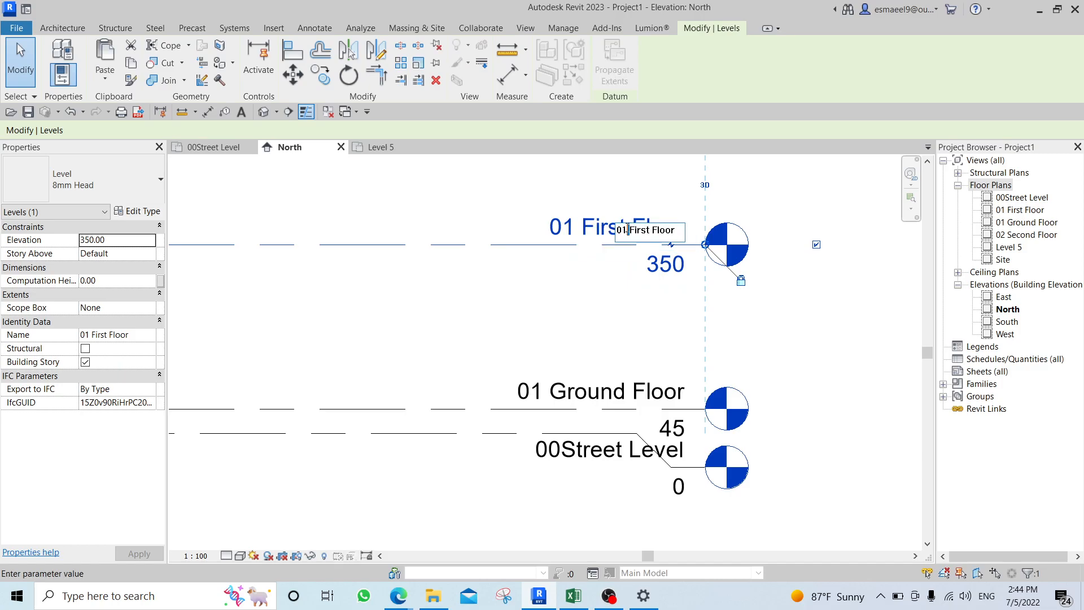
key("Escape")
key("Escape")
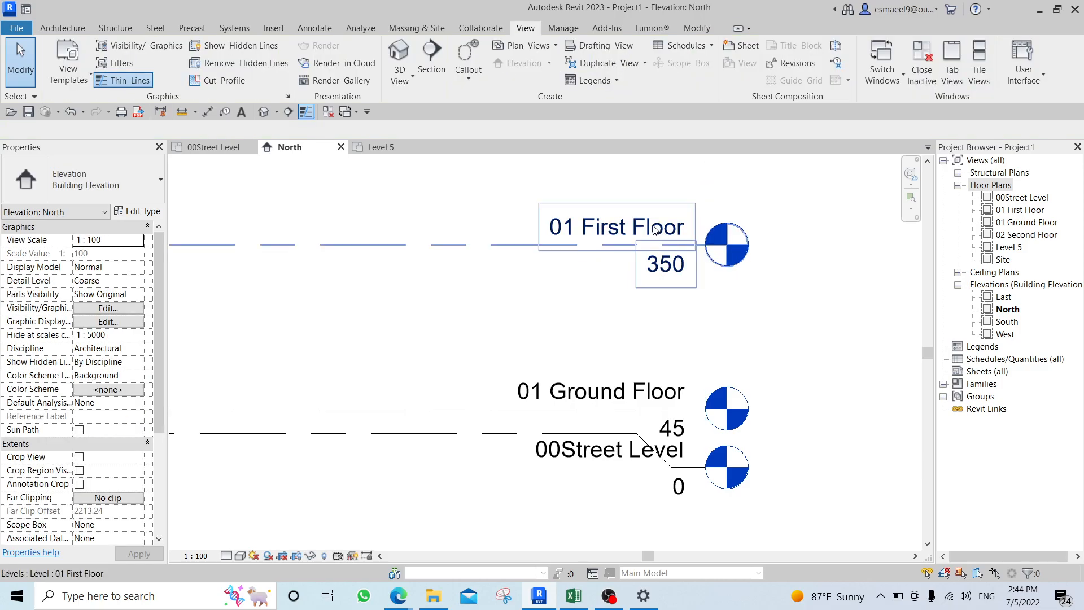
left_click(1021, 198)
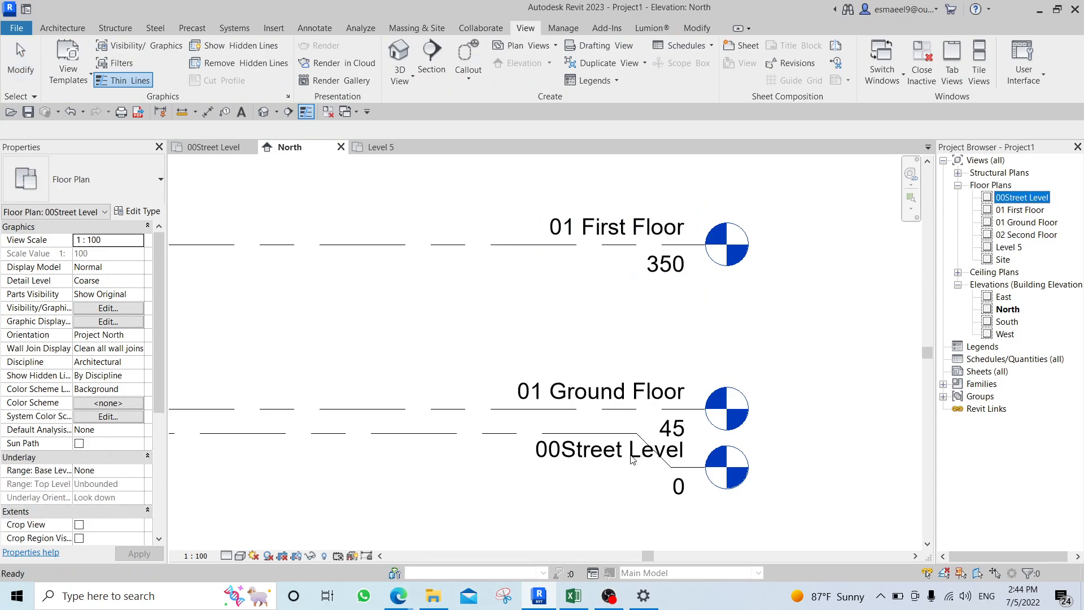
left_click(1030, 211)
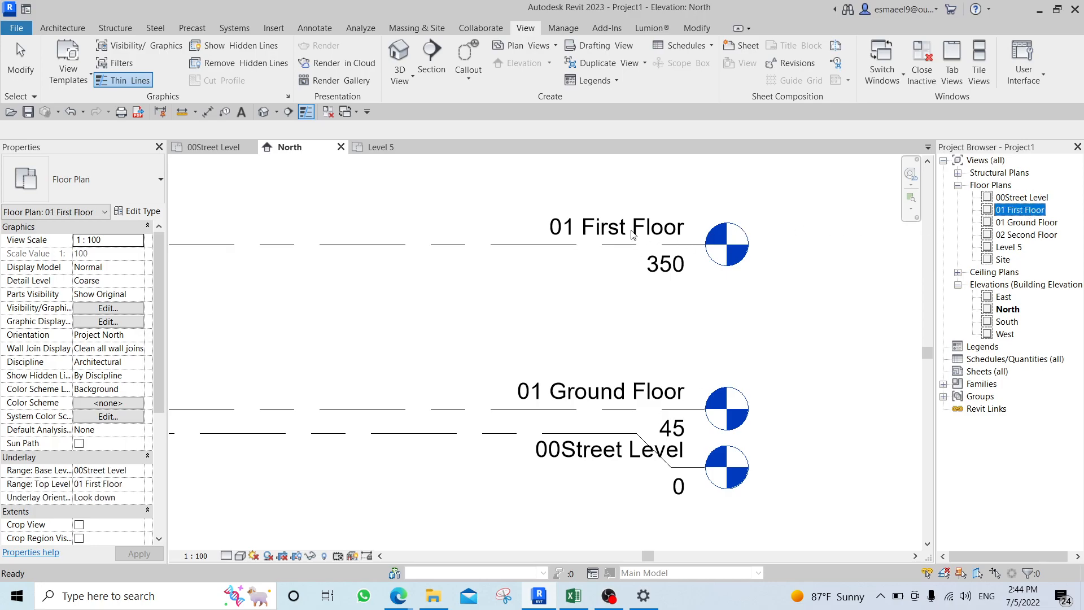
left_click(1029, 210)
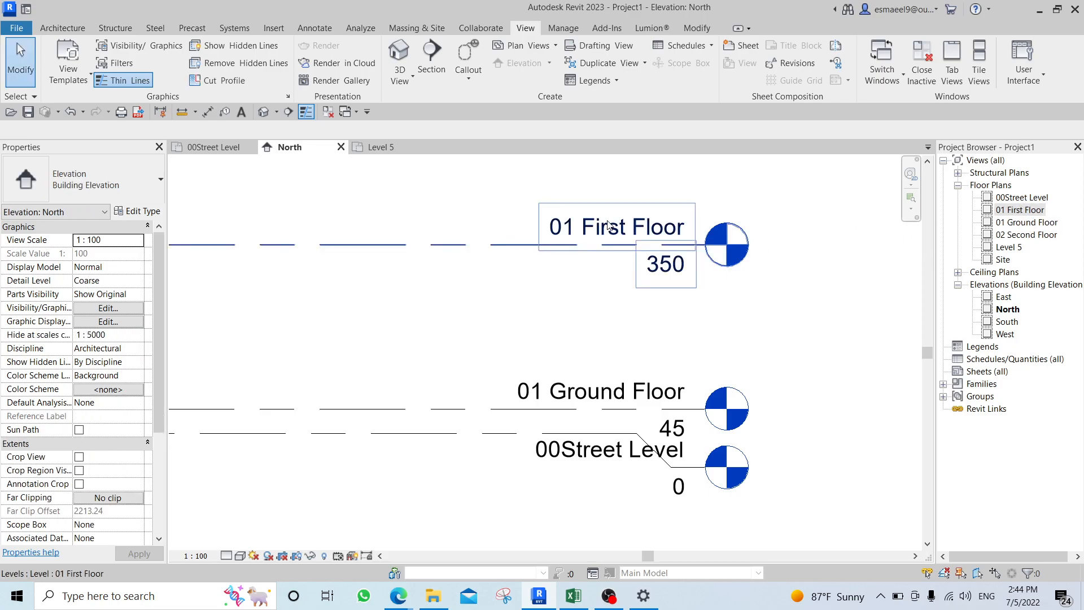
Rename the 01 First Floor level as 02 First Floor.
double_click(590, 233)
left_click(626, 232)
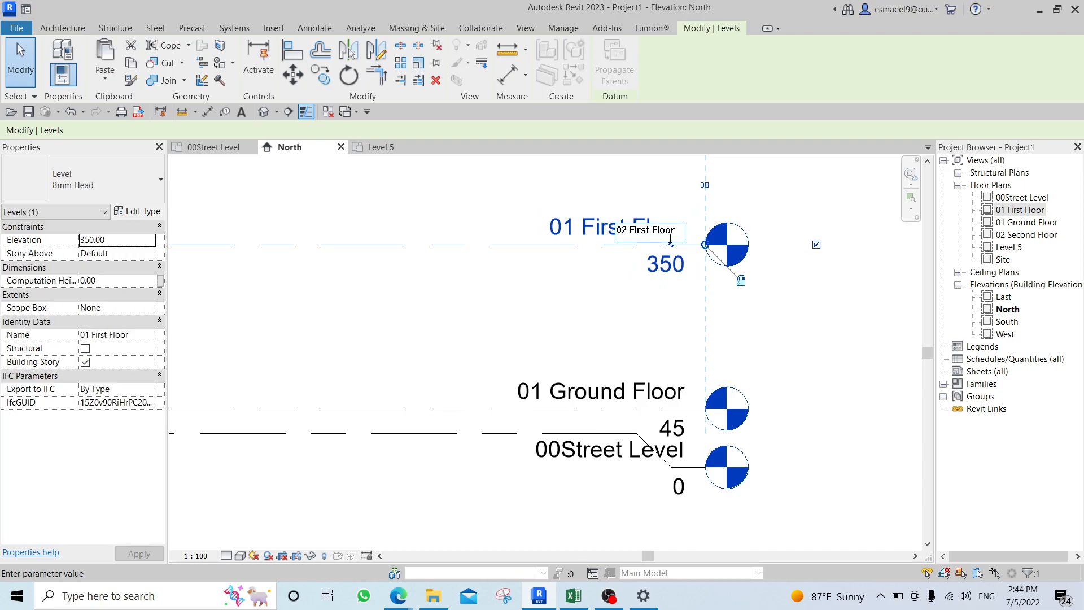
key("Return")
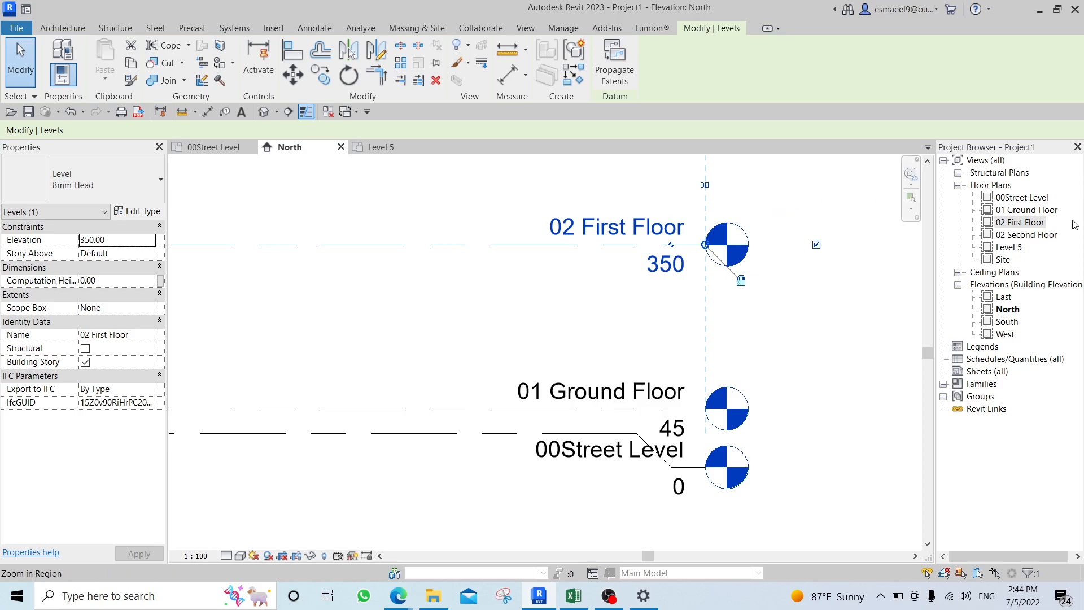
key("Escape")
Rename the 02 Second Floor level as 03 Second Floor.
scroll(774, 182, "down", 1)
middle_click_drag(745, 239, 663, 438)
scroll(497, 260, "up", 2)
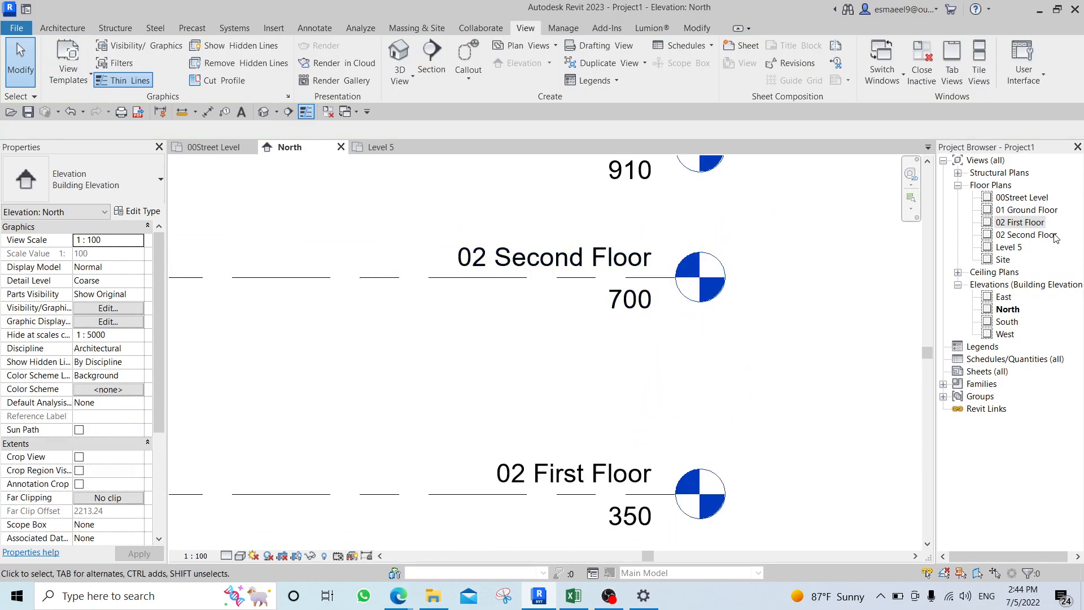
left_click(484, 254)
left_click(485, 255)
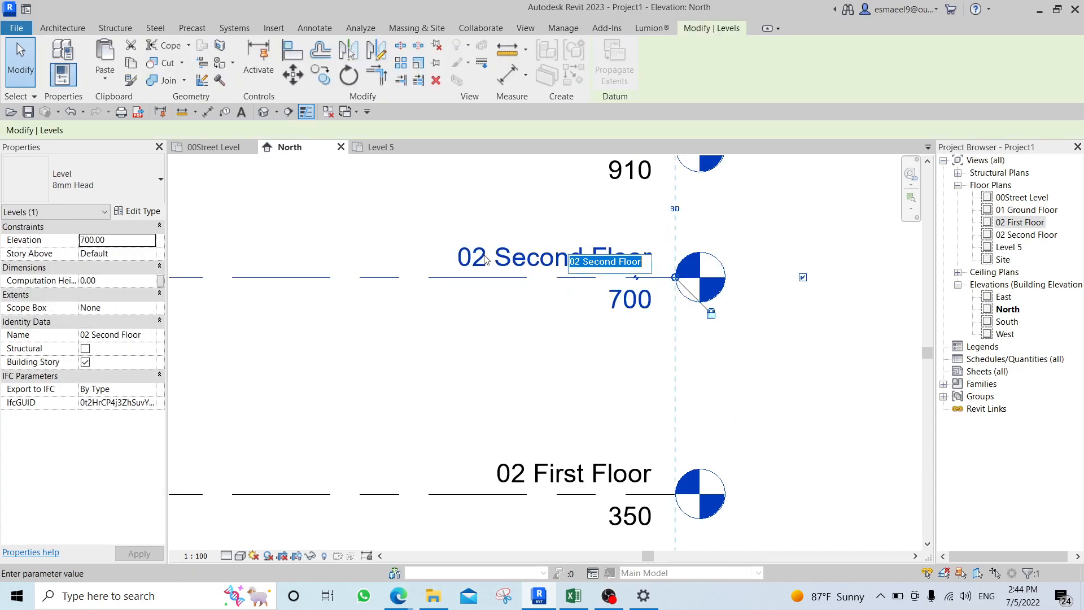
left_click(577, 263)
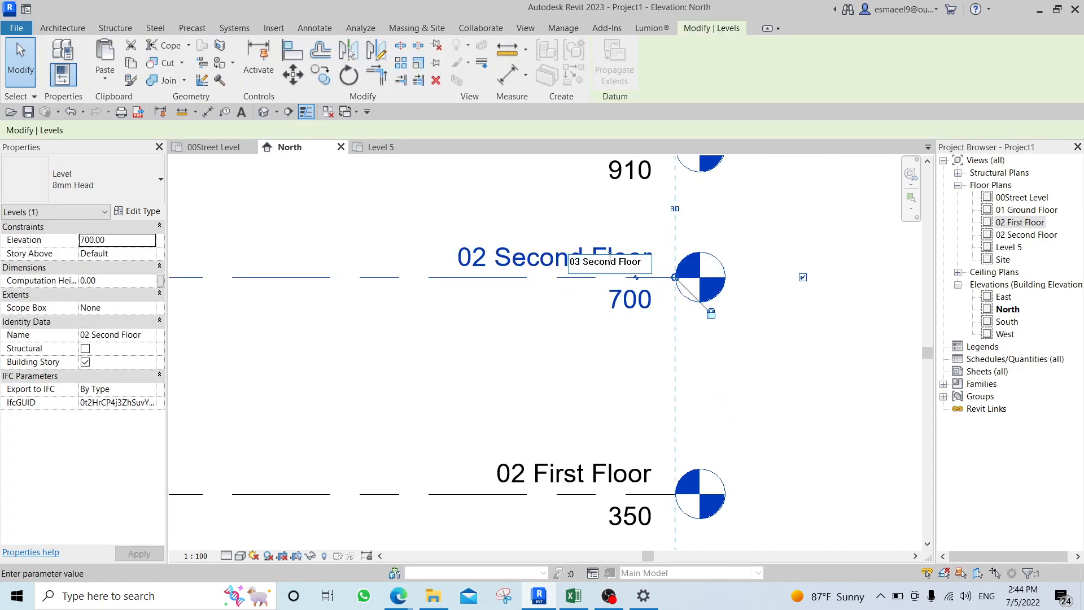
key("Return")
left_click(768, 318)
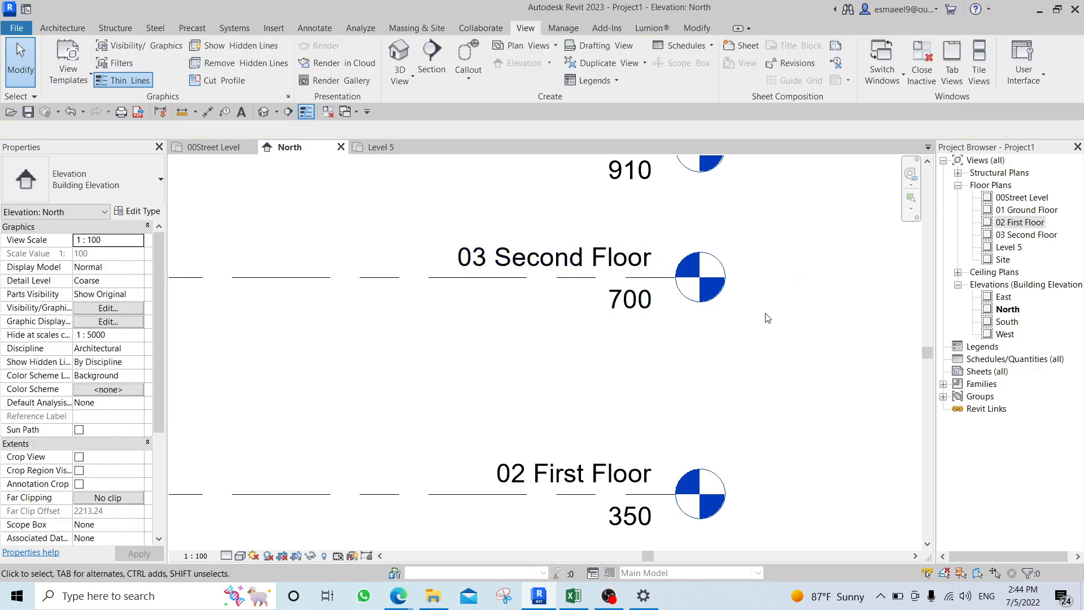
Review the level stack, switch to the browser to compare it with the N10-house Section AA drawing, and return to Revit's North elevation.
scroll(766, 314, "down", 2)
middle_click_drag(779, 337, 759, 206)
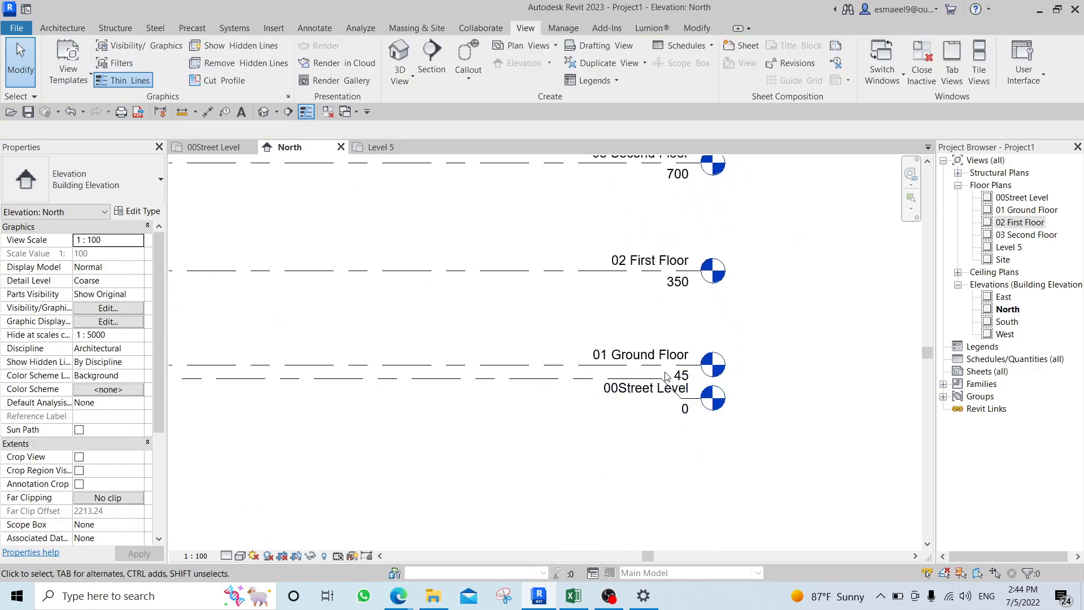
middle_click_drag(690, 327, 758, 427)
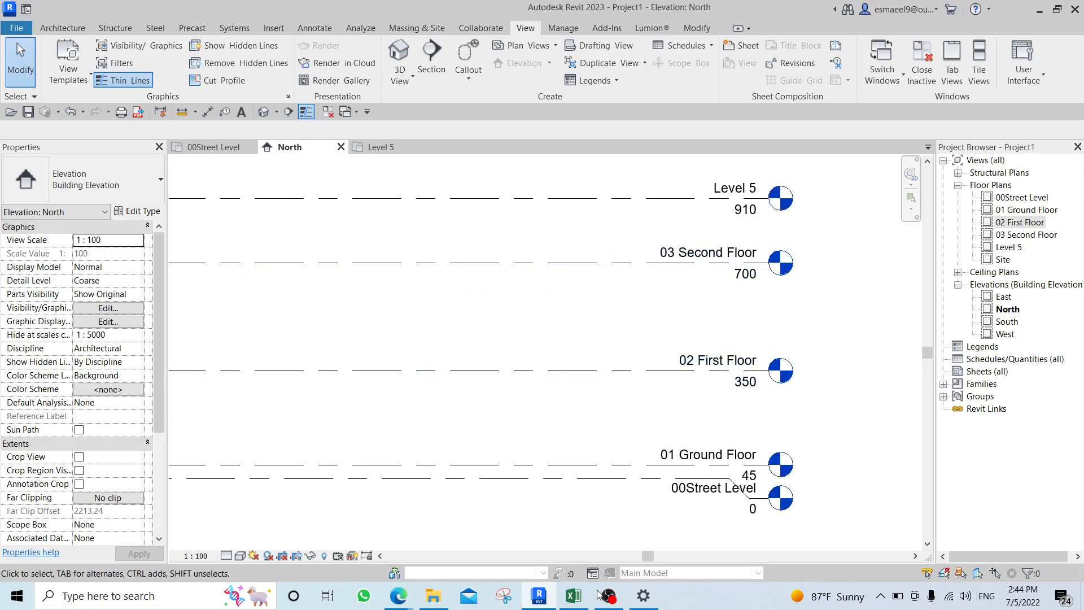
mouse_move(398, 596)
left_click(371, 556)
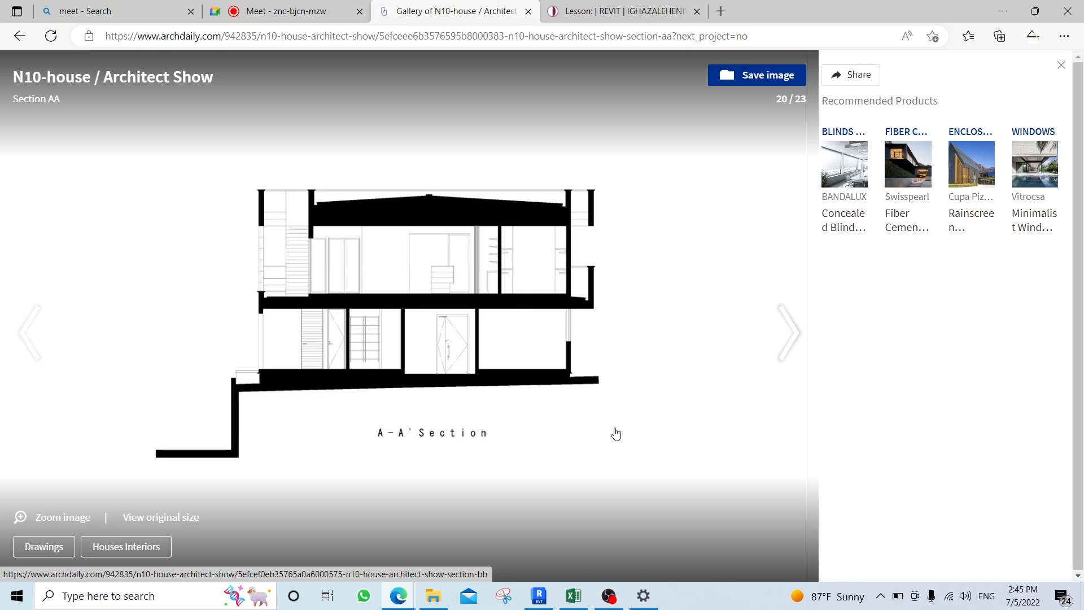
left_click(539, 596)
scroll(759, 361, "down", 2)
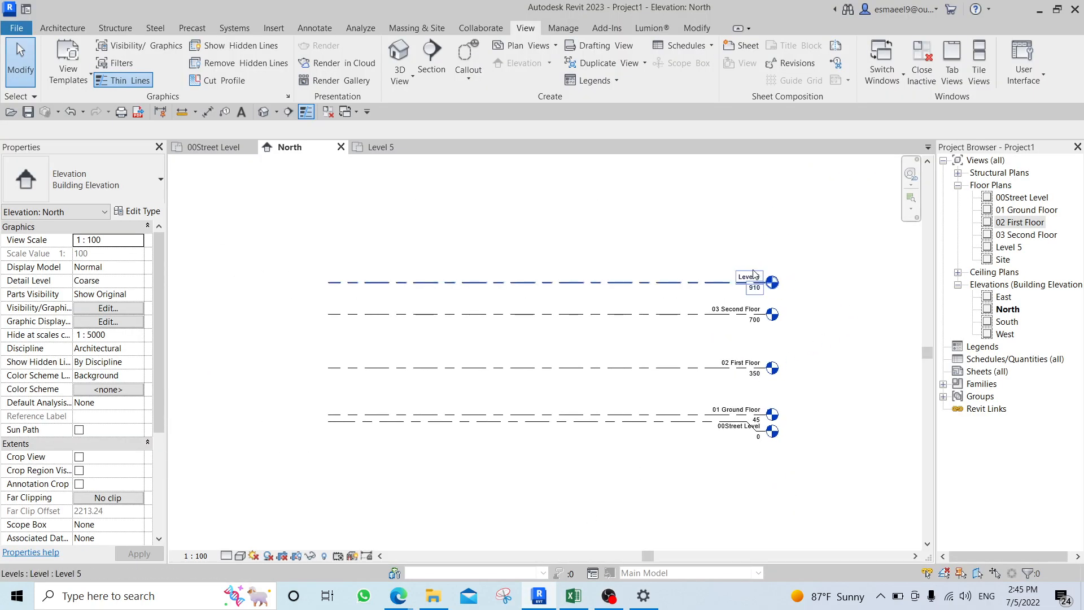
Delete the topmost level, Level 5, from the North elevation.
scroll(751, 277, "up", 2)
left_click(687, 291)
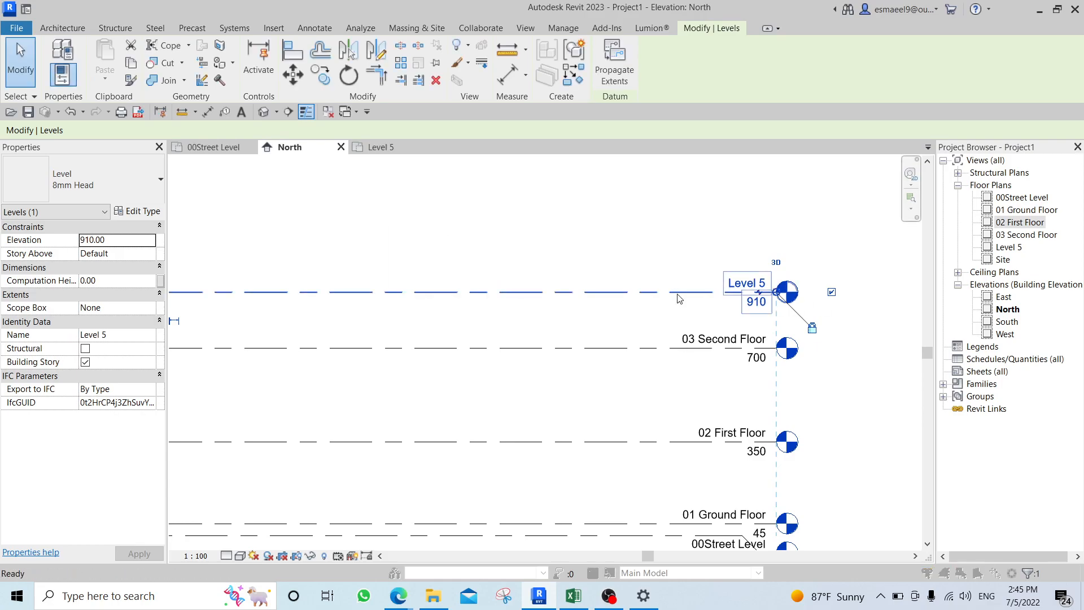
key("Delete")
left_click(591, 346)
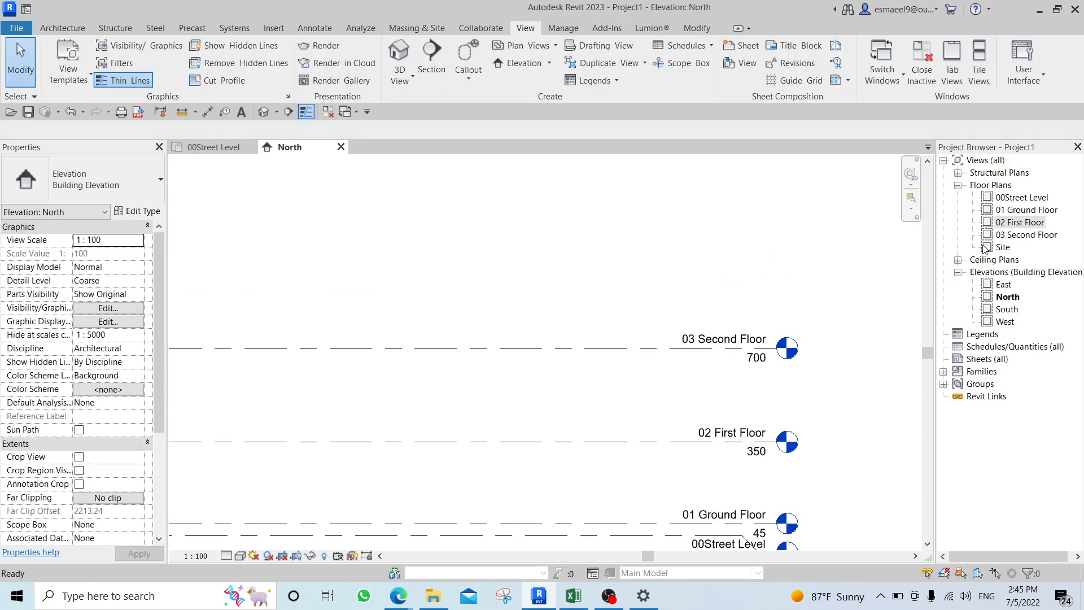
Open the 01 Ground Floor plan view.
left_click(1015, 199)
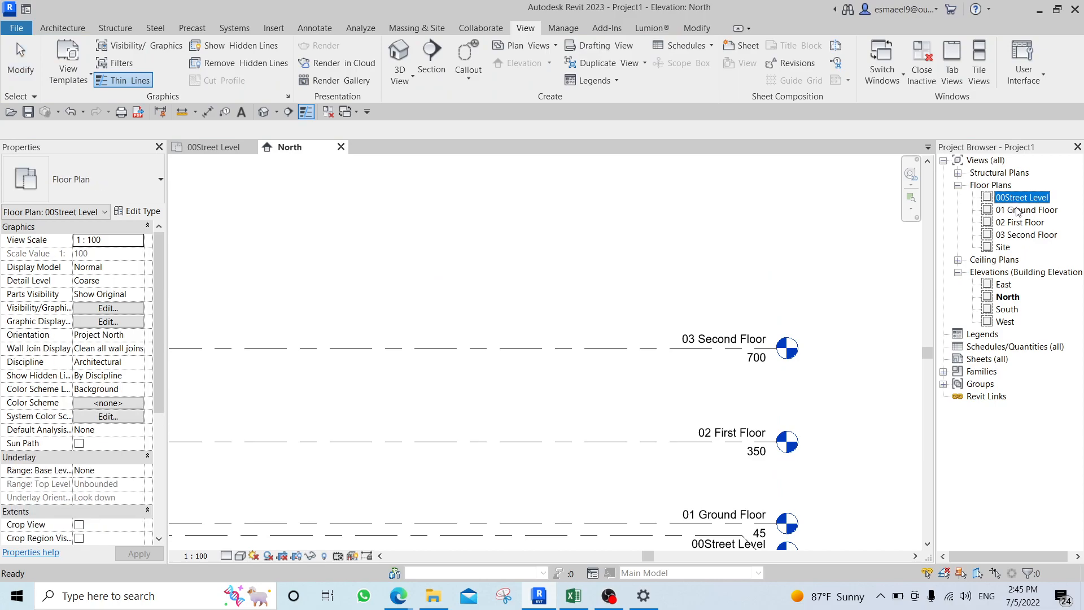
double_click(1016, 211)
scroll(676, 298, "up", 1)
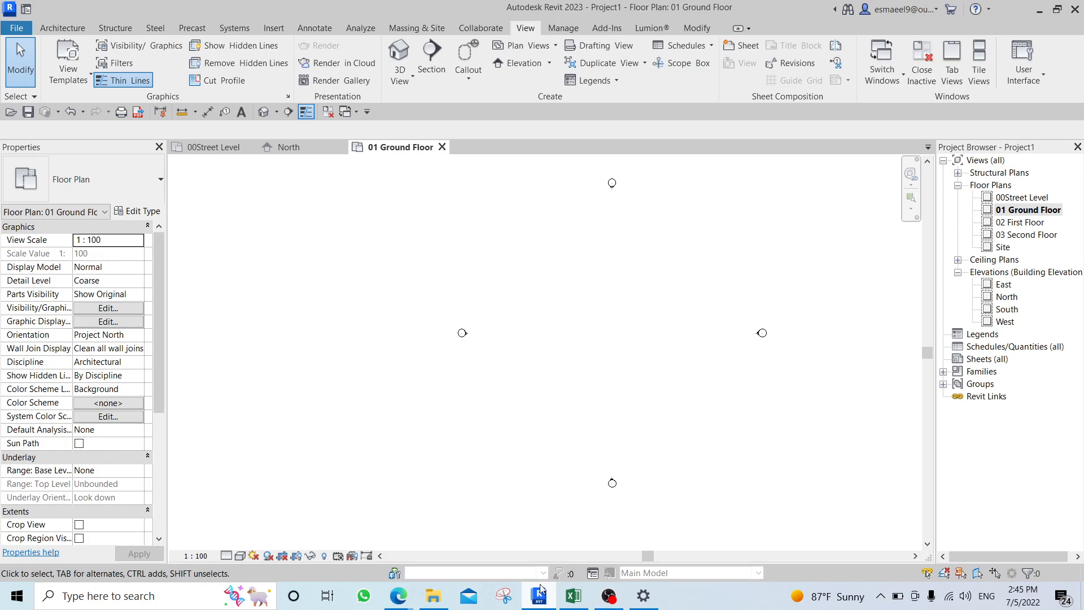
Switch to the browser, go back through the N10-house gallery to the First Floor Plan, and look at its image-saving options.
mouse_move(398, 596)
left_click(348, 547)
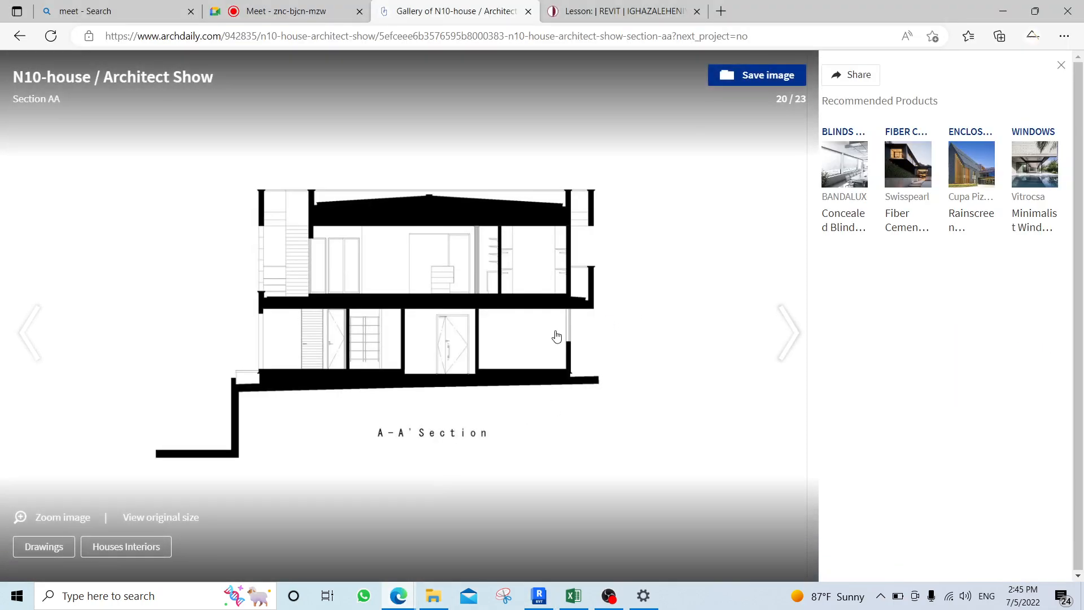
left_click(33, 326)
left_click(32, 327)
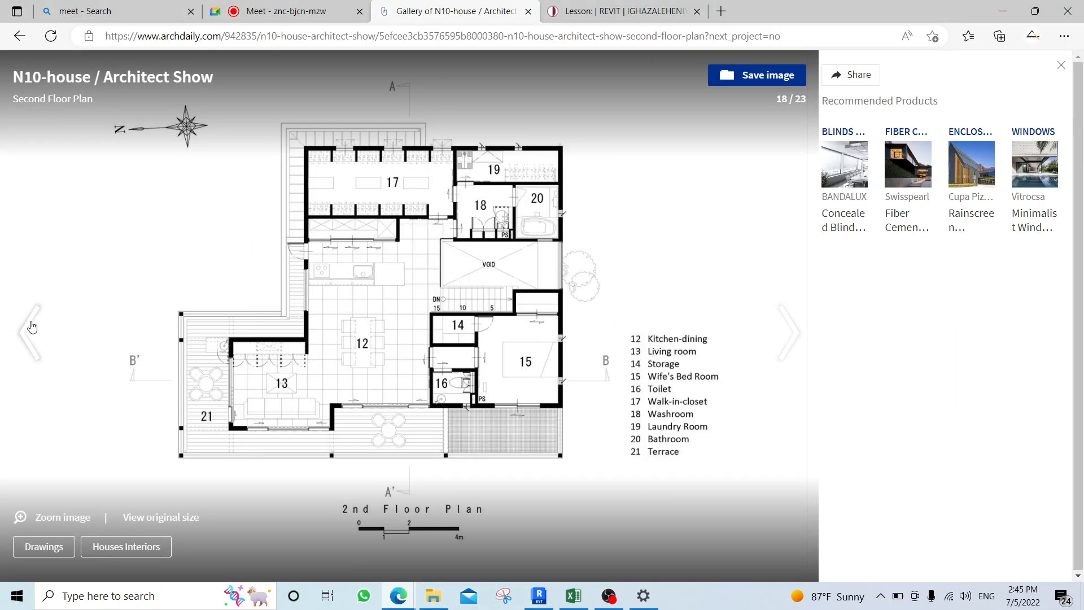
left_click(32, 326)
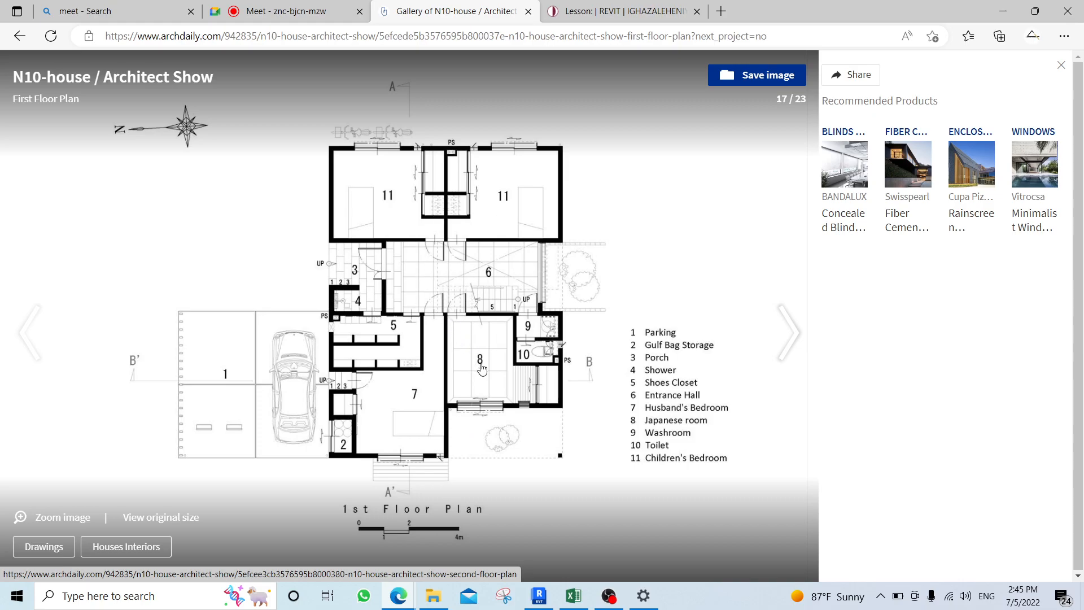
right_click(461, 249)
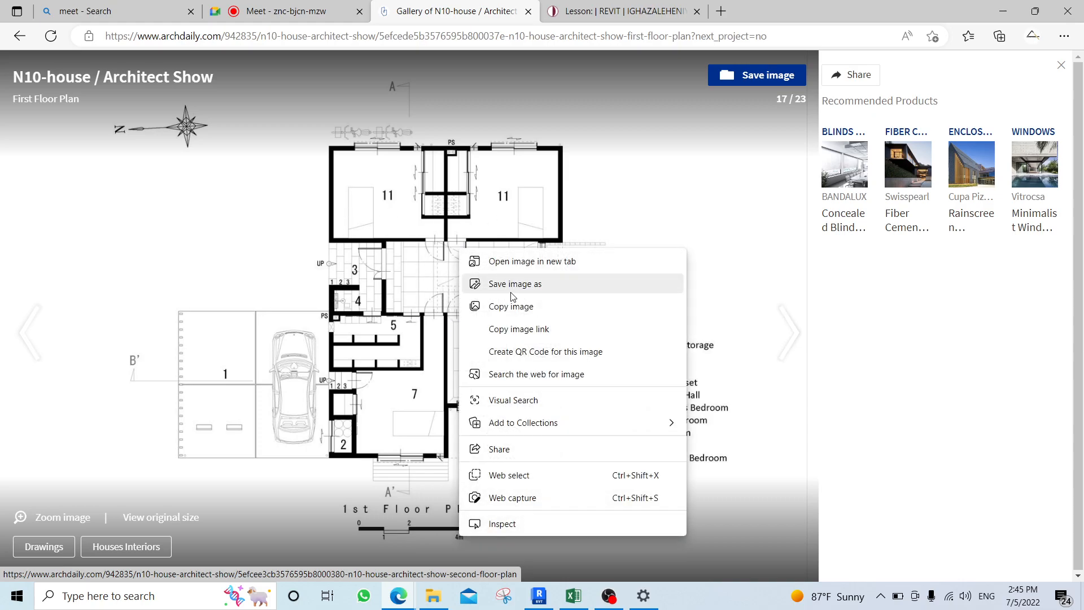
left_click(543, 195)
Go to the desktop, reposition 2._First_Floor_Plan_N10_House.jpg, and preview the image before closing the viewer.
left_click(22, 334)
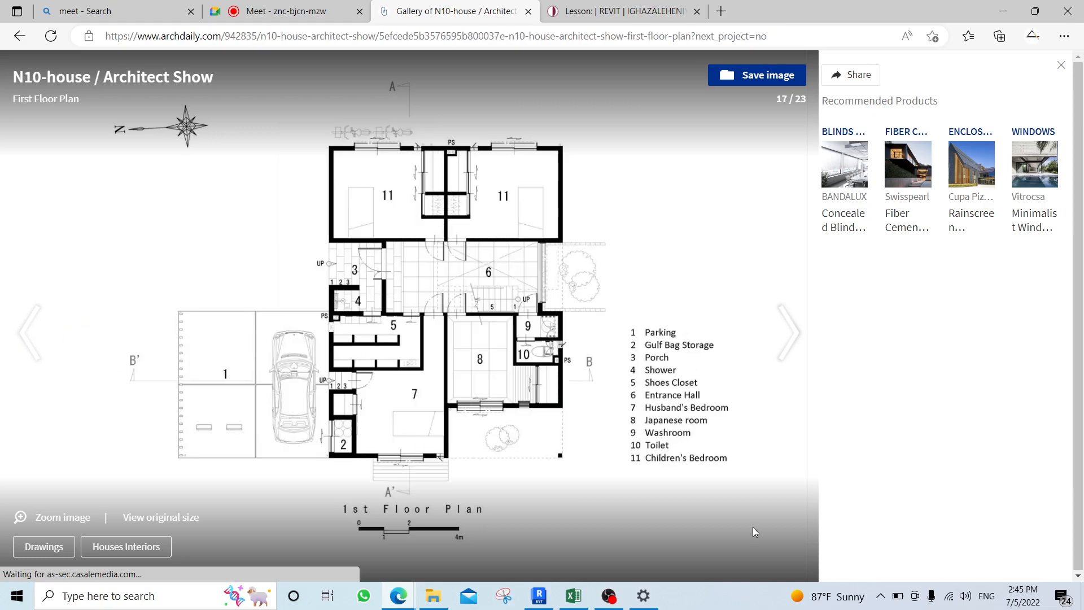
left_click(1083, 599)
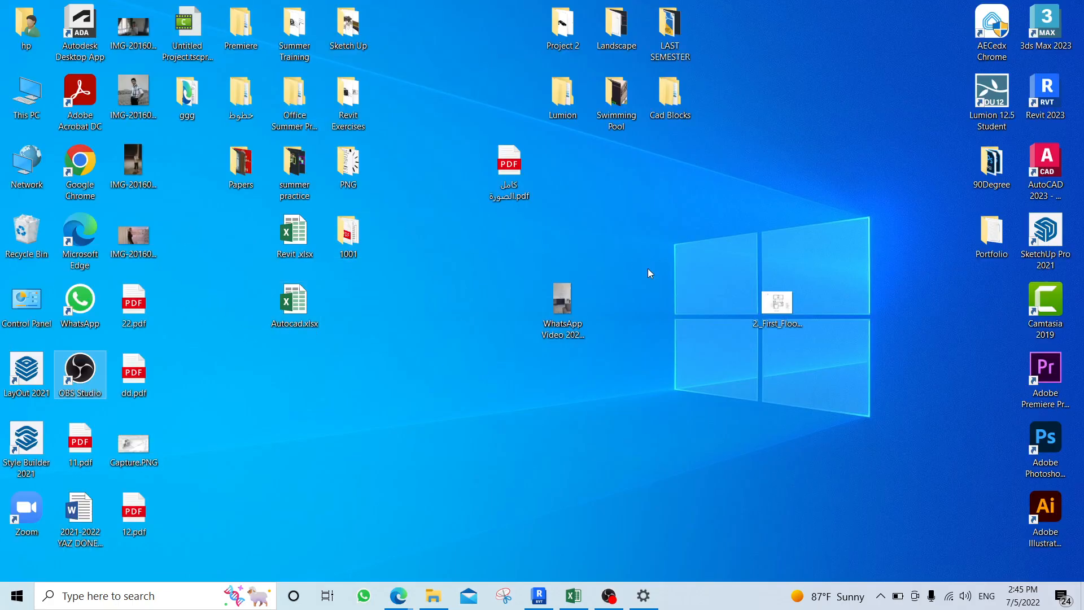
left_click_drag(785, 312, 750, 257)
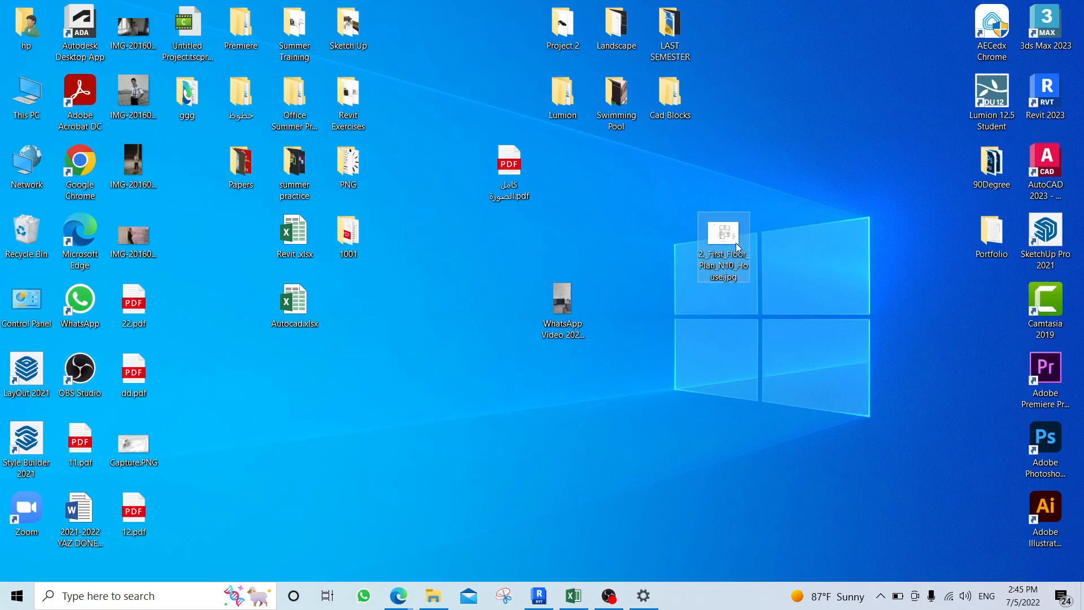
double_click(733, 239)
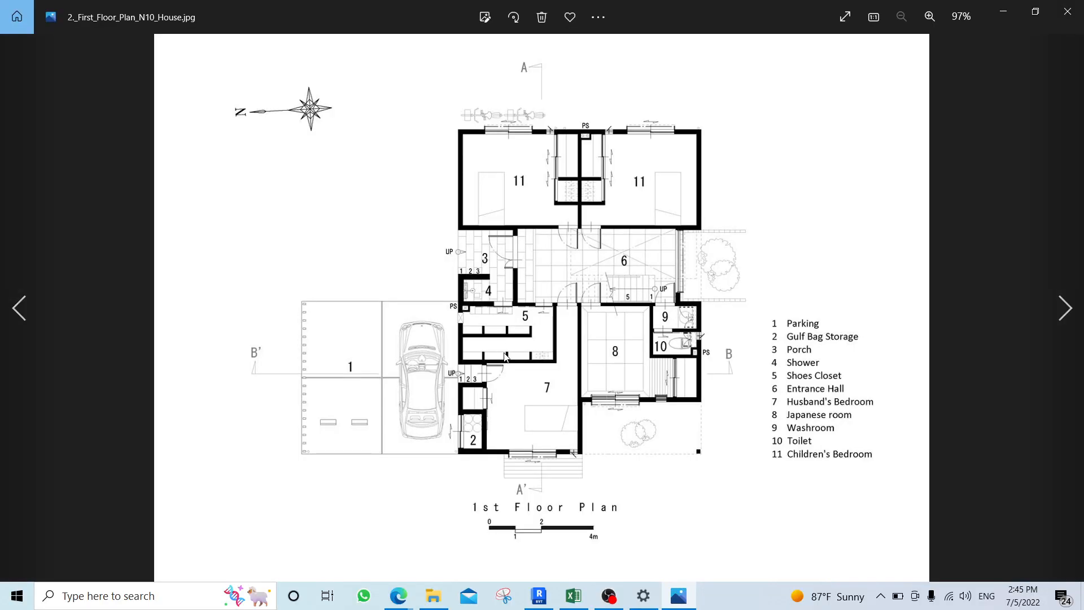
left_click(1066, 18)
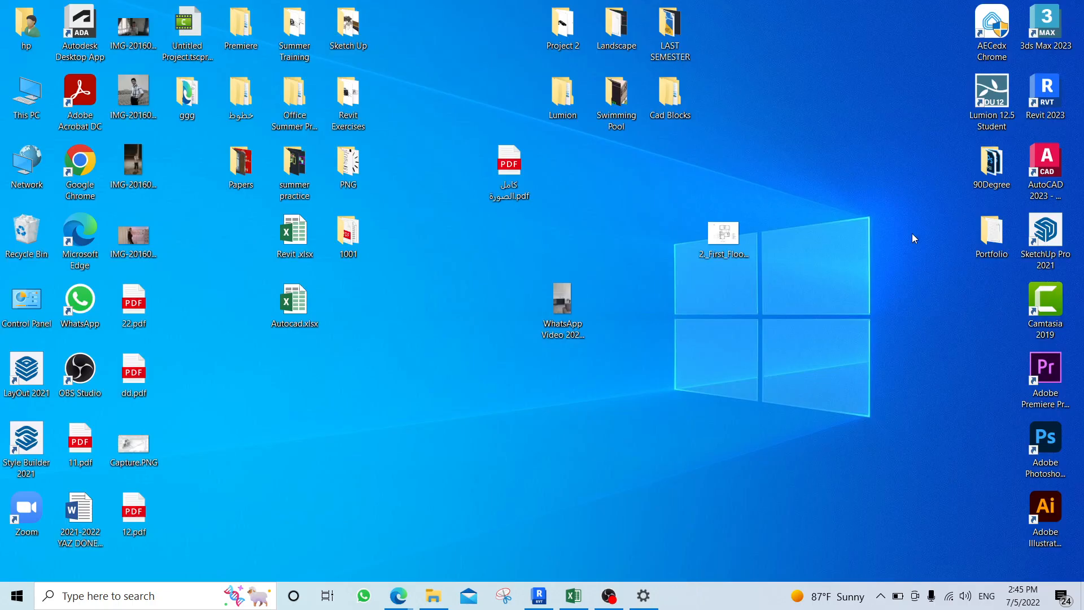
Import 2._First_Floor_Plan_N10_House.jpg from the desktop into Revit's 01 Ground Floor plan and place it between the elevation markers.
left_click_drag(731, 234, 563, 352)
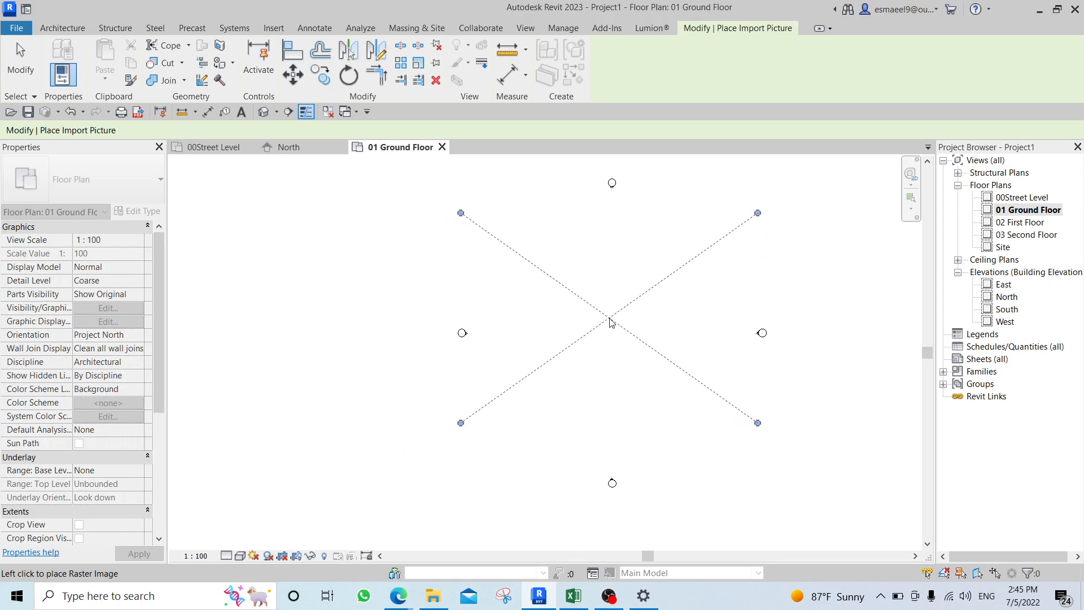
left_click(627, 326)
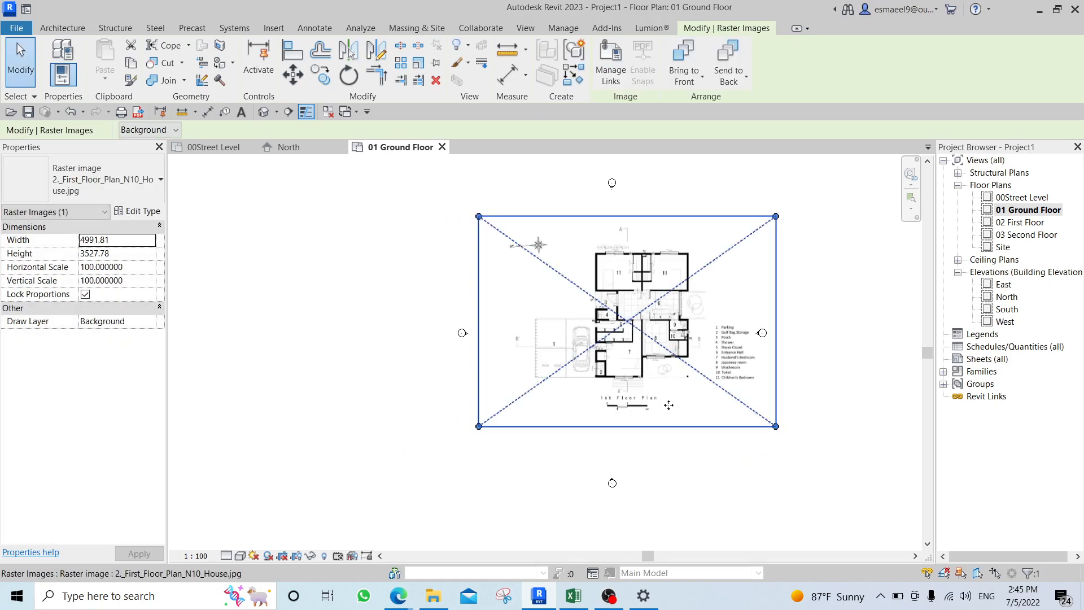
scroll(599, 313, "up", 5)
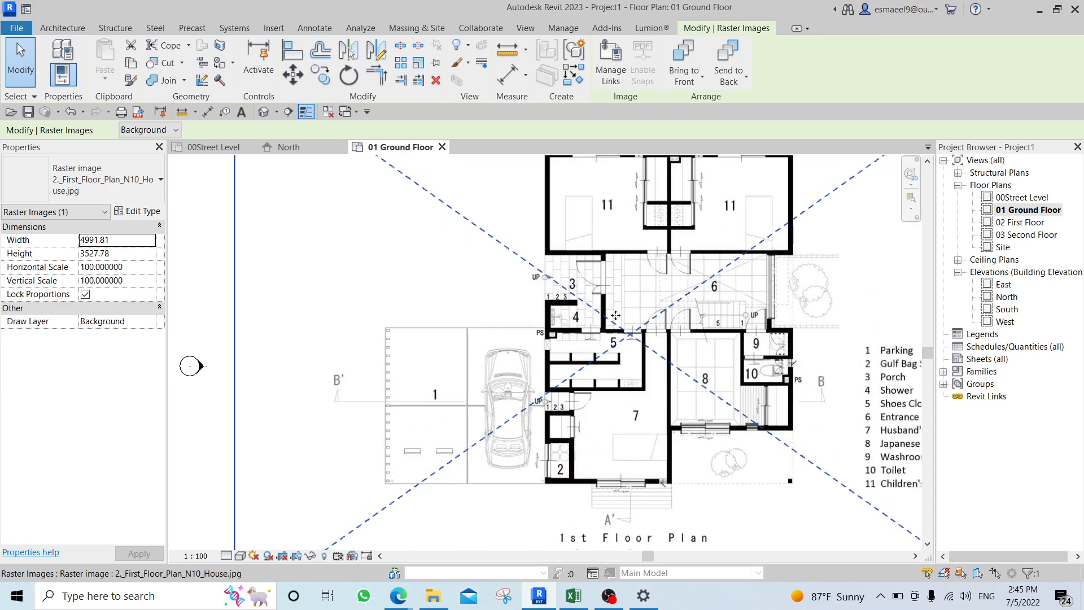
scroll(600, 312, "down", 4)
key("Escape")
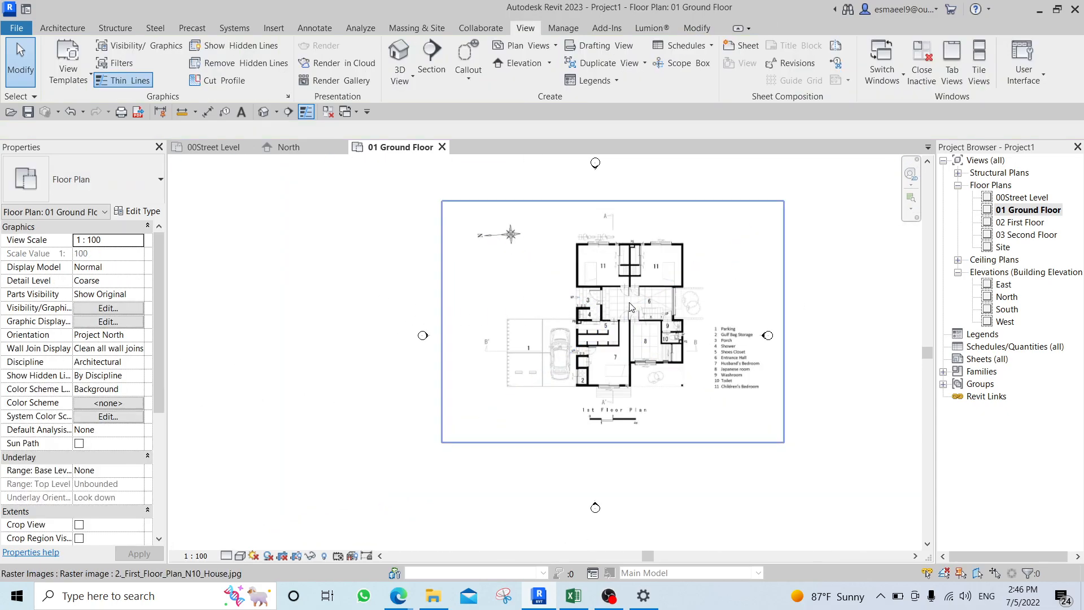
Examine the imported floor plan image's extents against the elevation markers and the wall between bedroom 11 and porch 3.
scroll(615, 315, "up", 2)
left_click(615, 317)
scroll(587, 323, "down", 3)
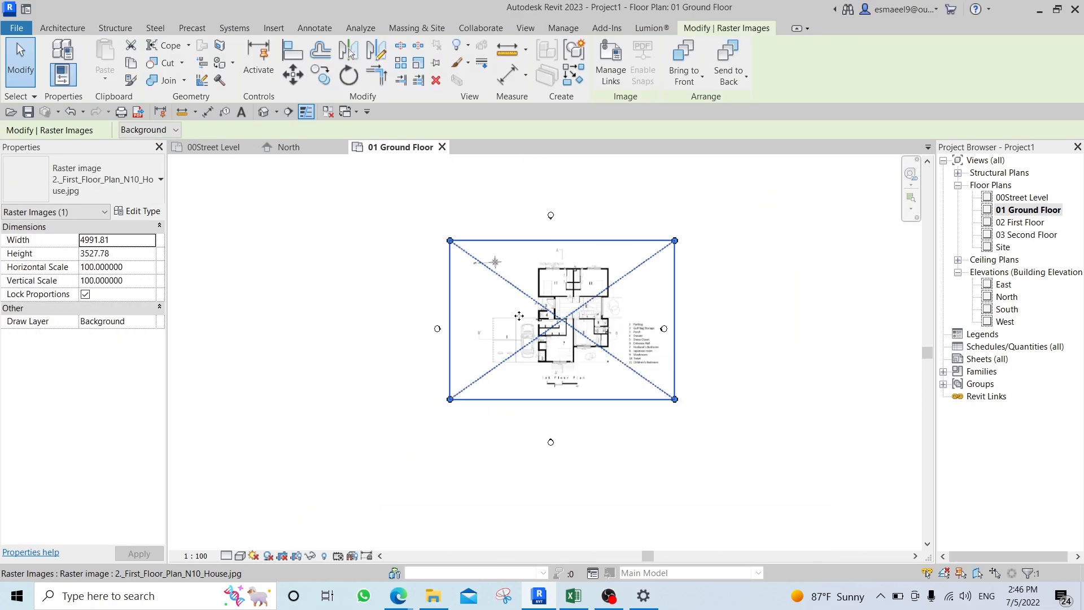
scroll(601, 326, "up", 2)
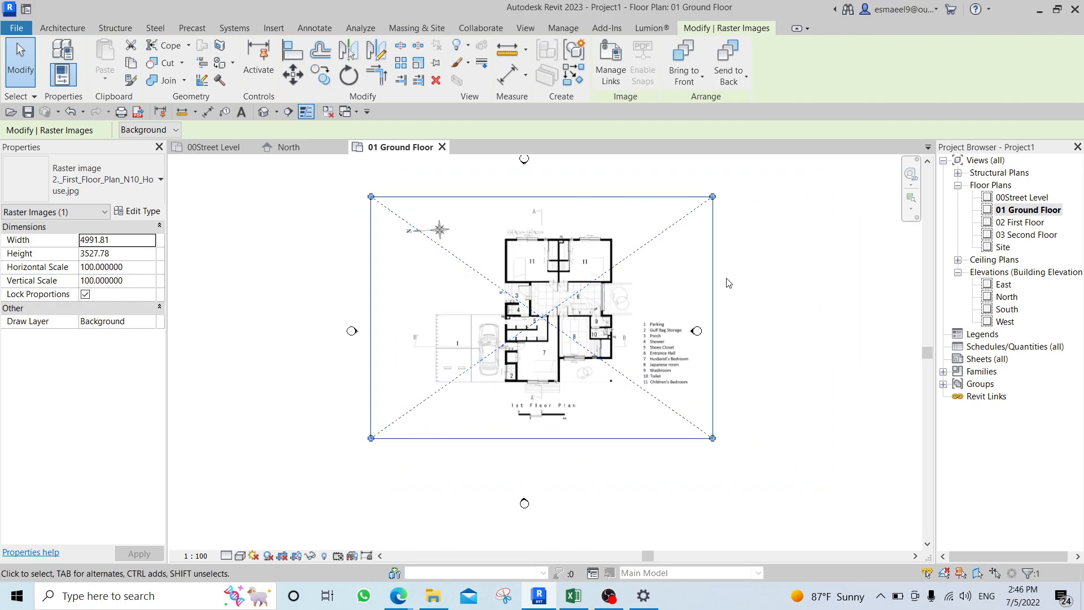
key("Escape")
scroll(562, 290, "up", 2)
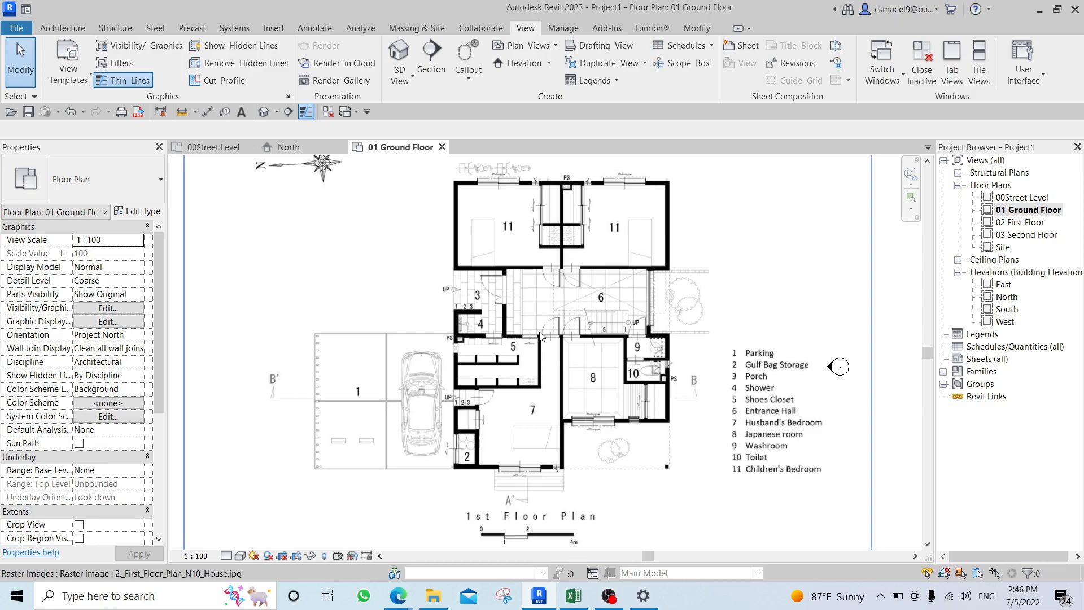
scroll(540, 337, "down", 3)
scroll(530, 277, "up", 4)
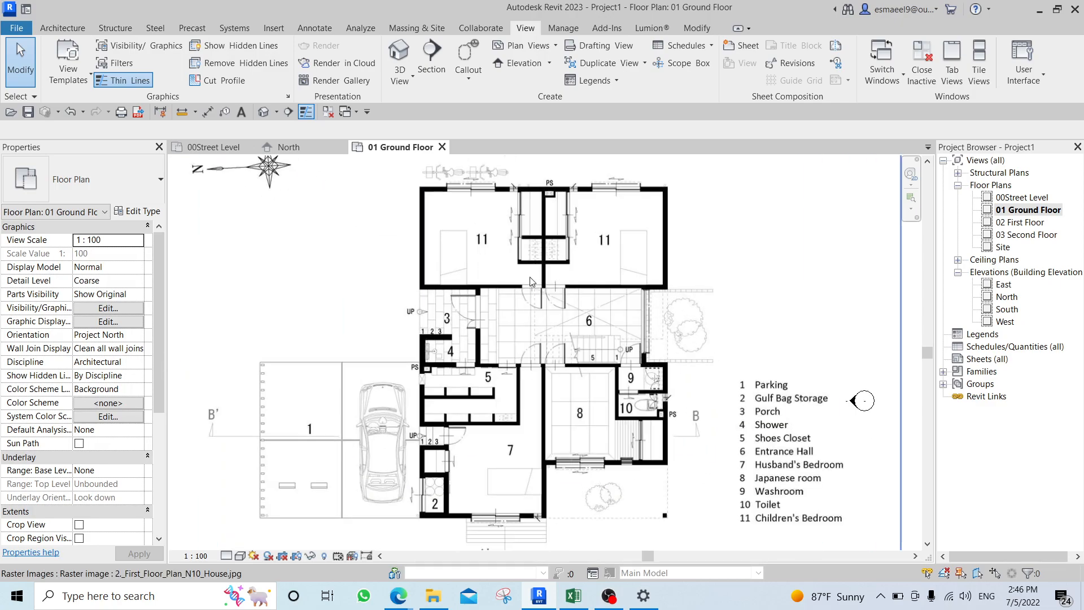
scroll(531, 280, "up", 3)
scroll(467, 293, "up", 2)
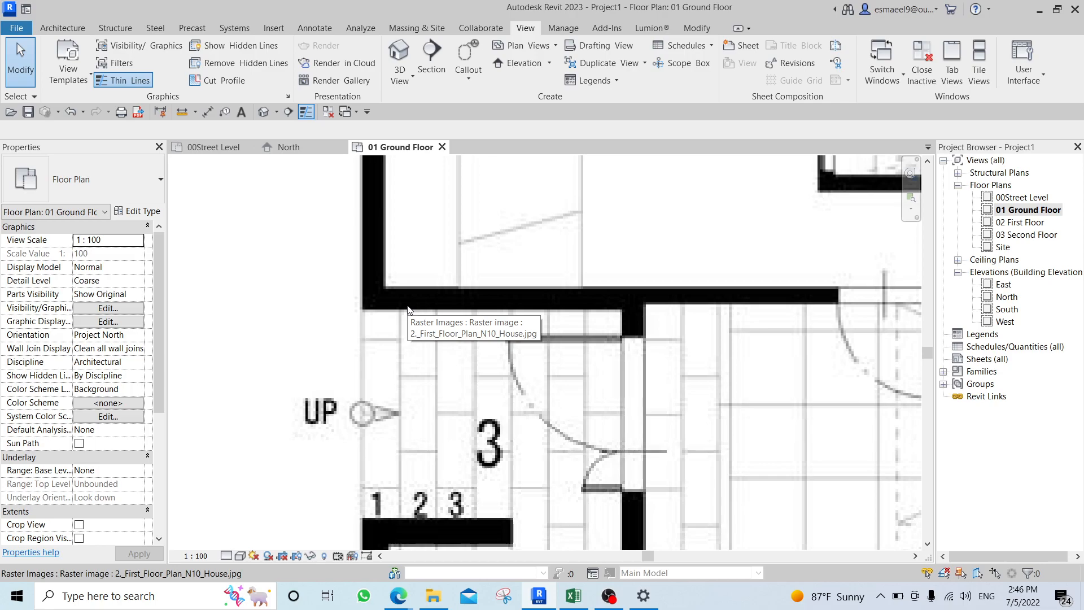
scroll(404, 292, "down", 4)
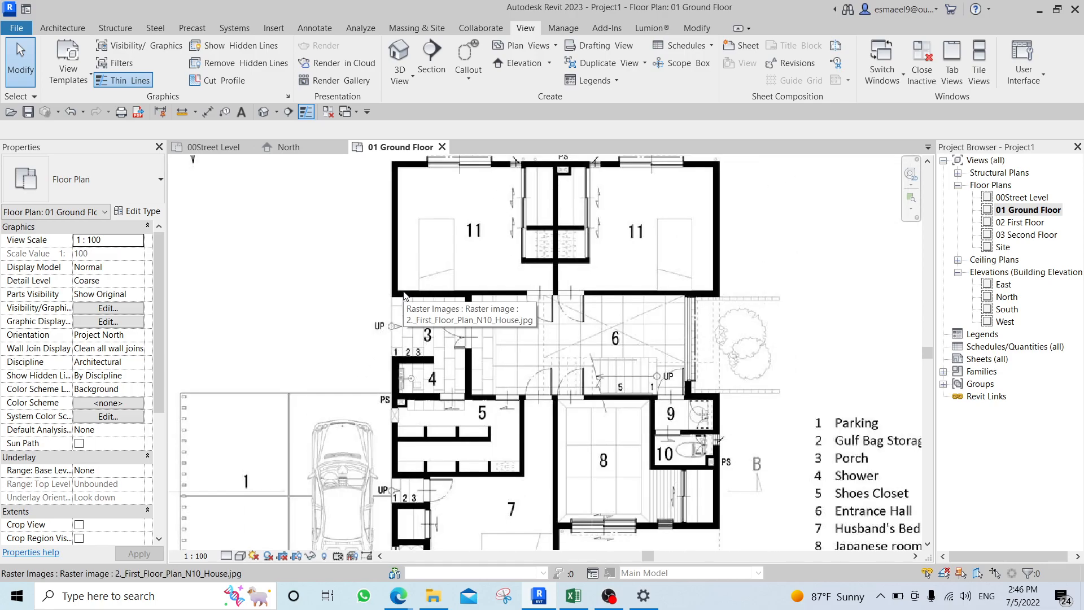
scroll(404, 294, "up", 3)
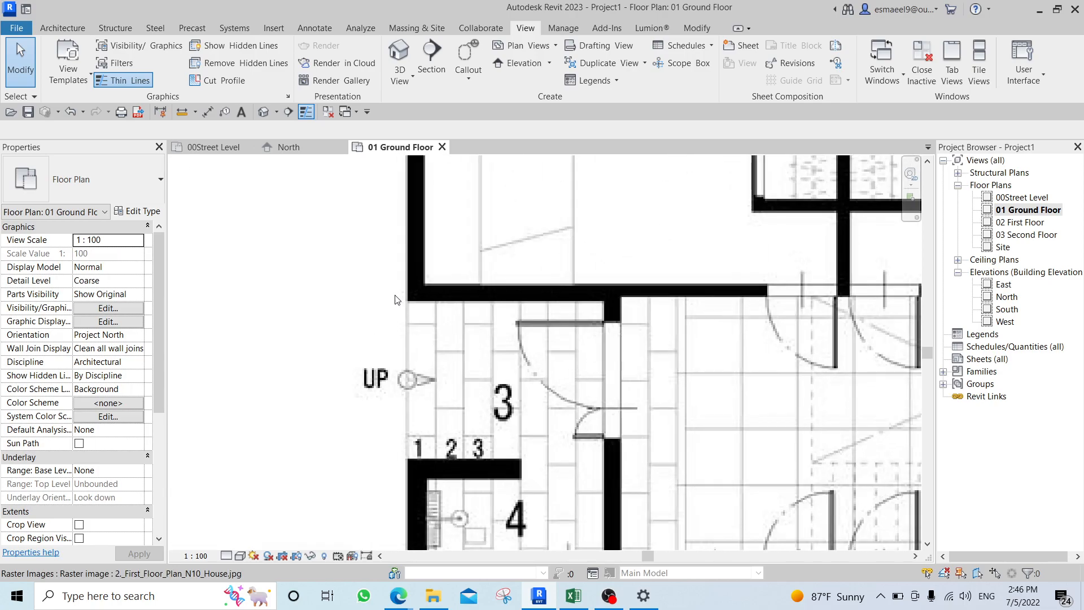
left_click(450, 295)
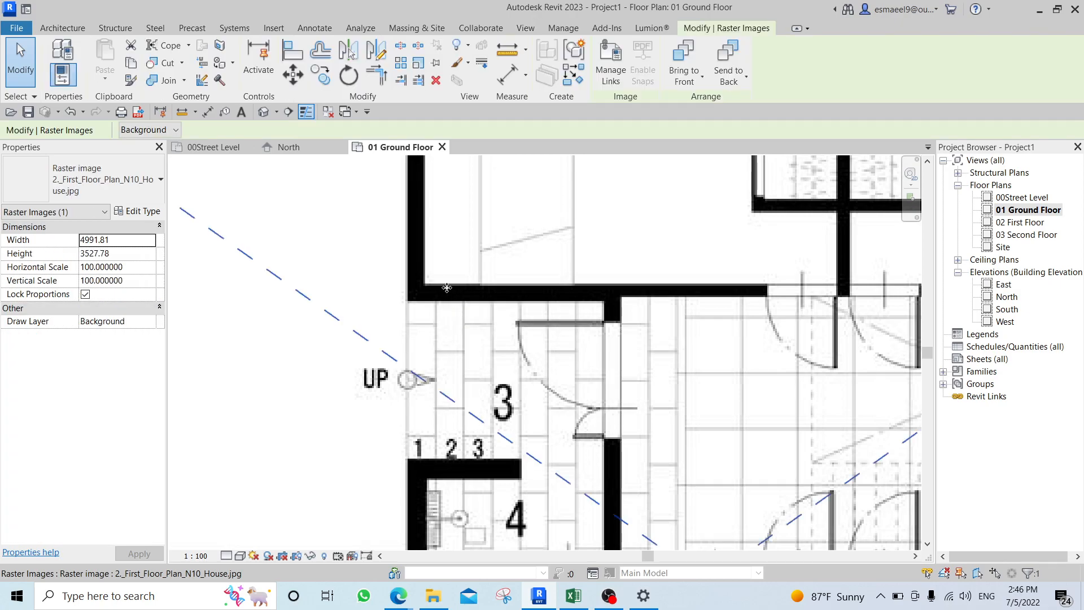
scroll(455, 297, "down", 4)
scroll(463, 299, "up", 5)
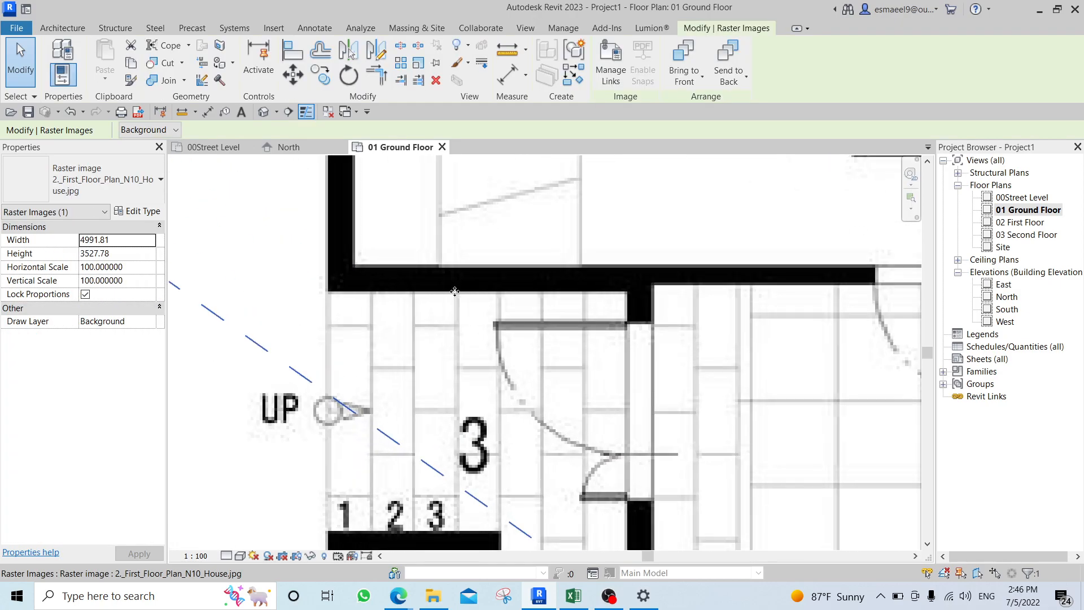
key("Escape")
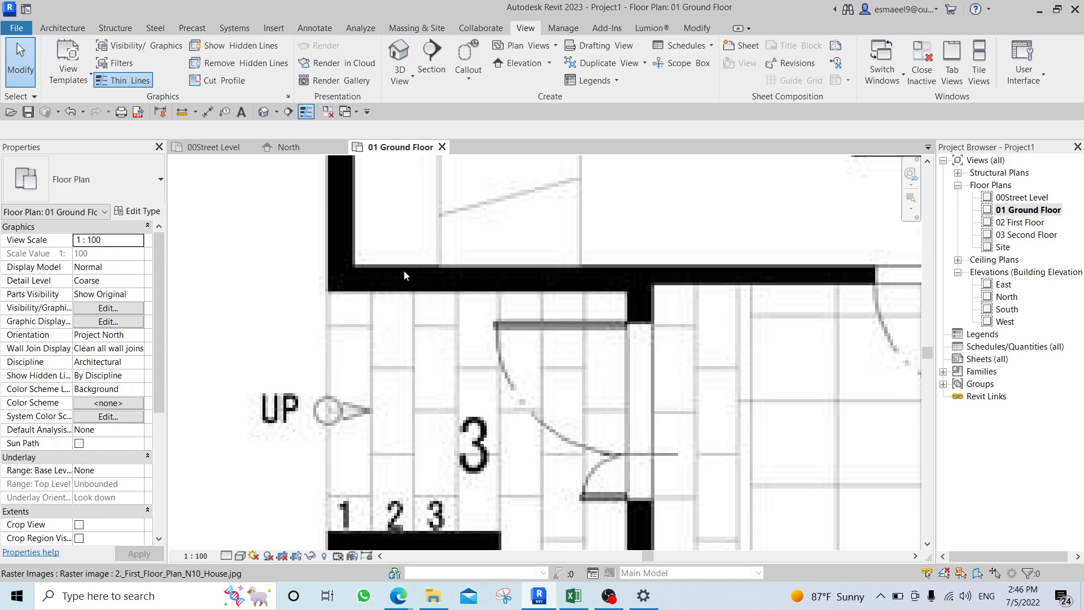
key("d")
key("i")
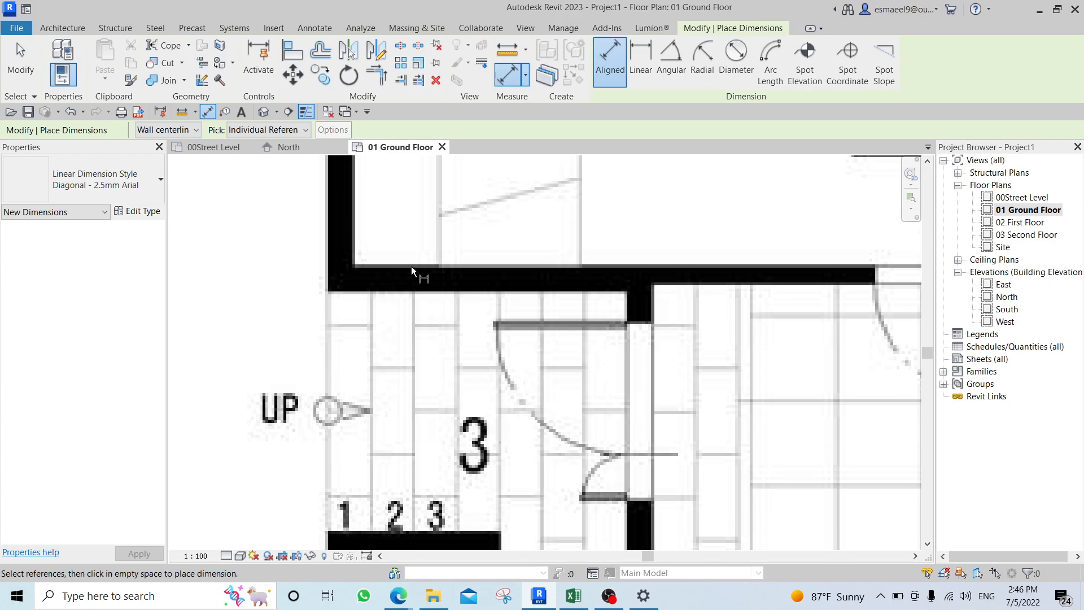
key("Escape")
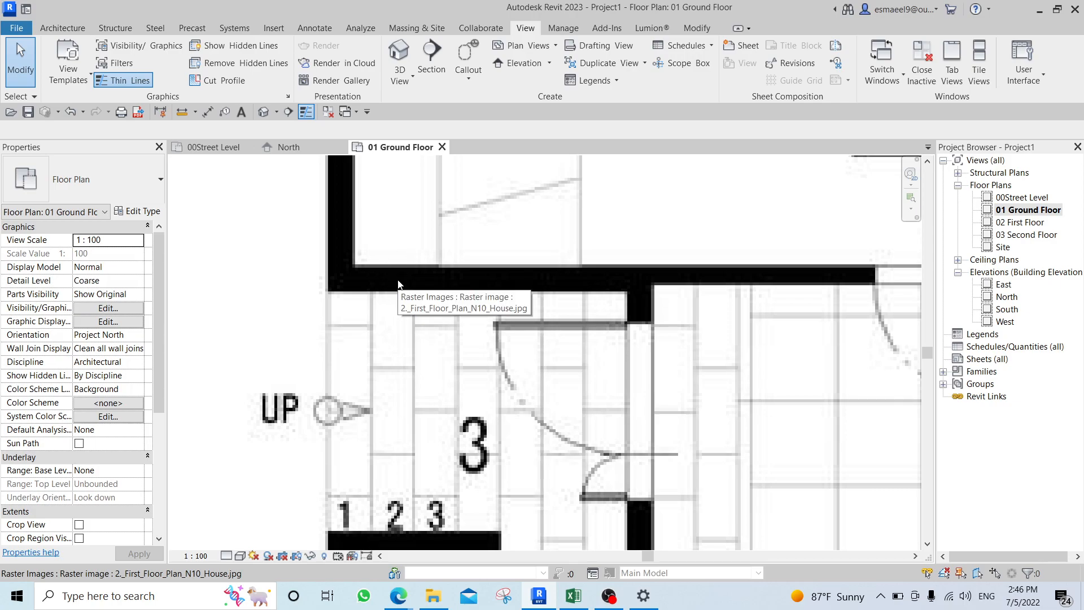
key("d")
key("i")
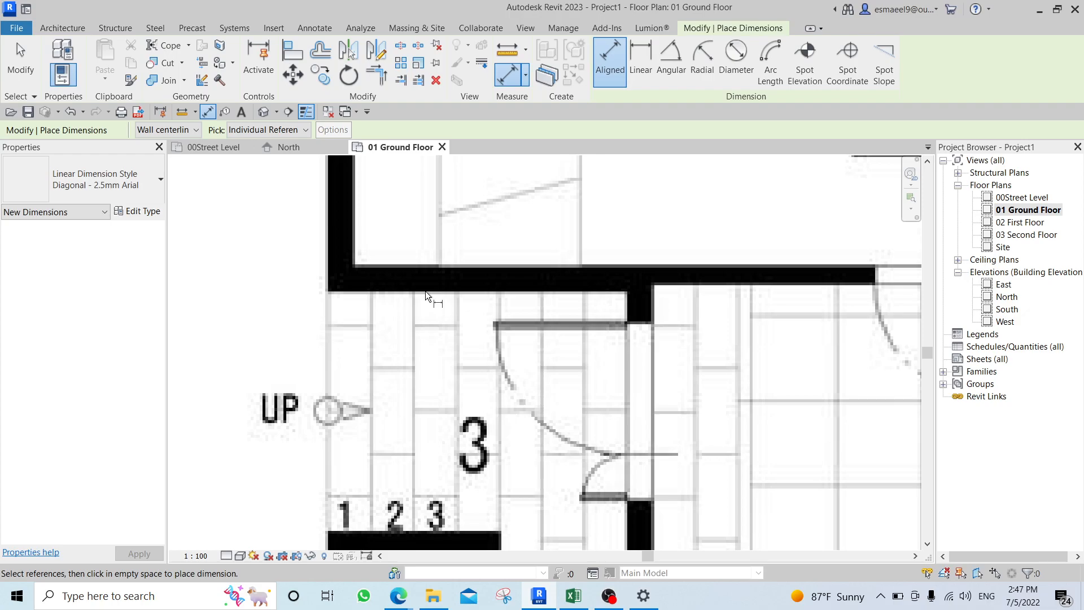
key("Escape")
key("Escape")
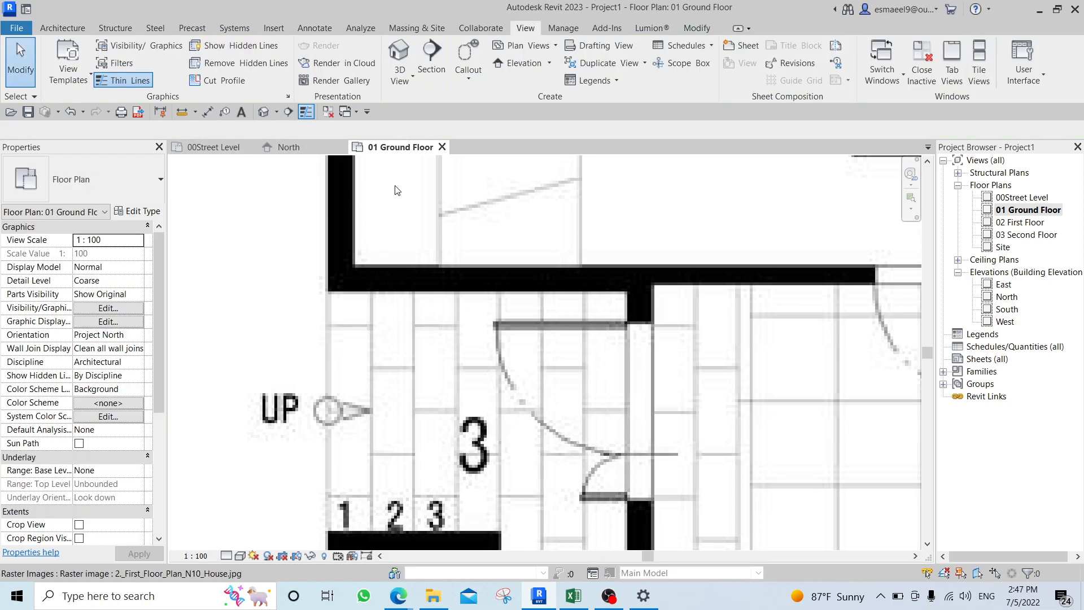
Measure the thickness of the wall between bedroom 11 and porch 3 on the floor plan image.
left_click(196, 113)
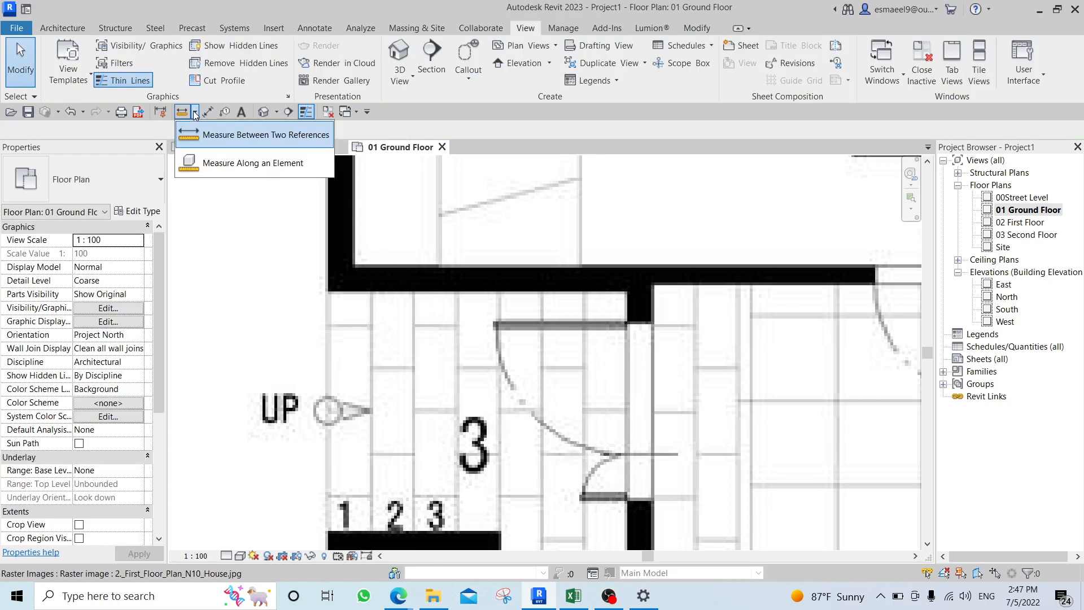
left_click(251, 135)
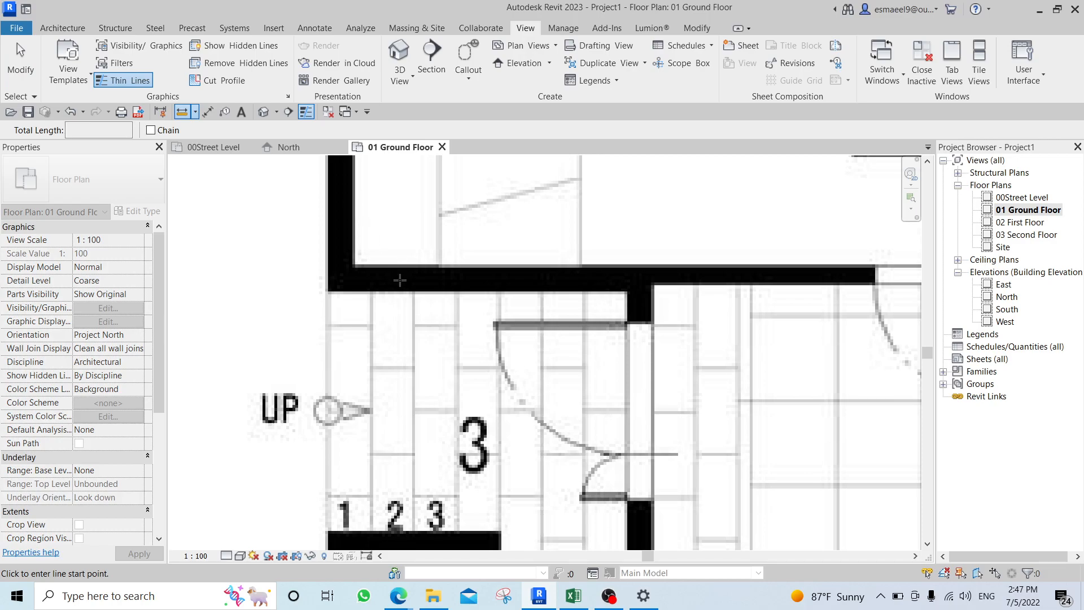
scroll(403, 289, "up", 4)
scroll(405, 291, "up", 2)
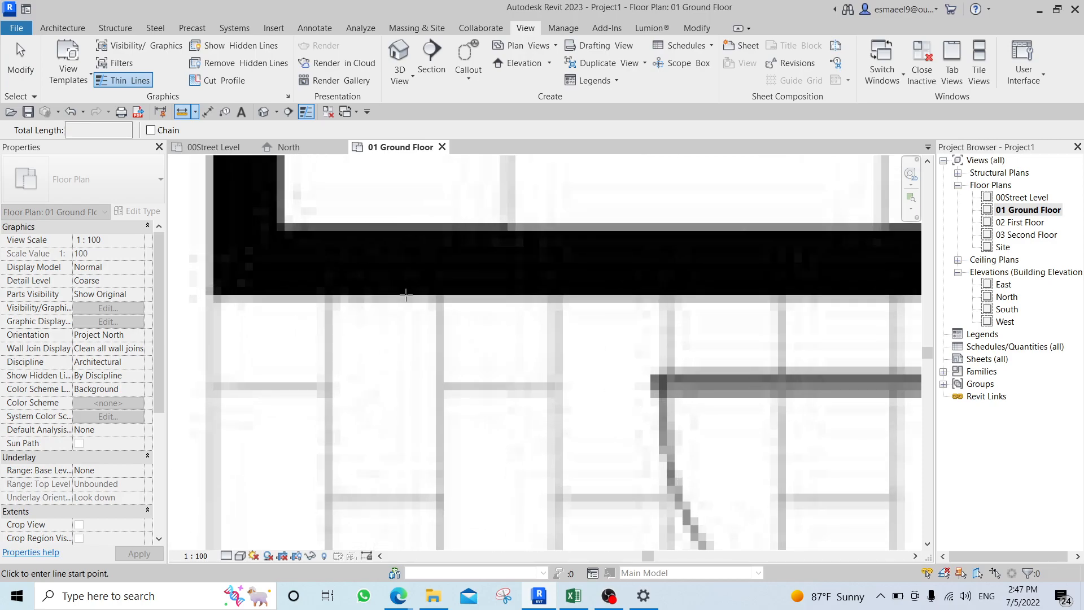
left_click(407, 295)
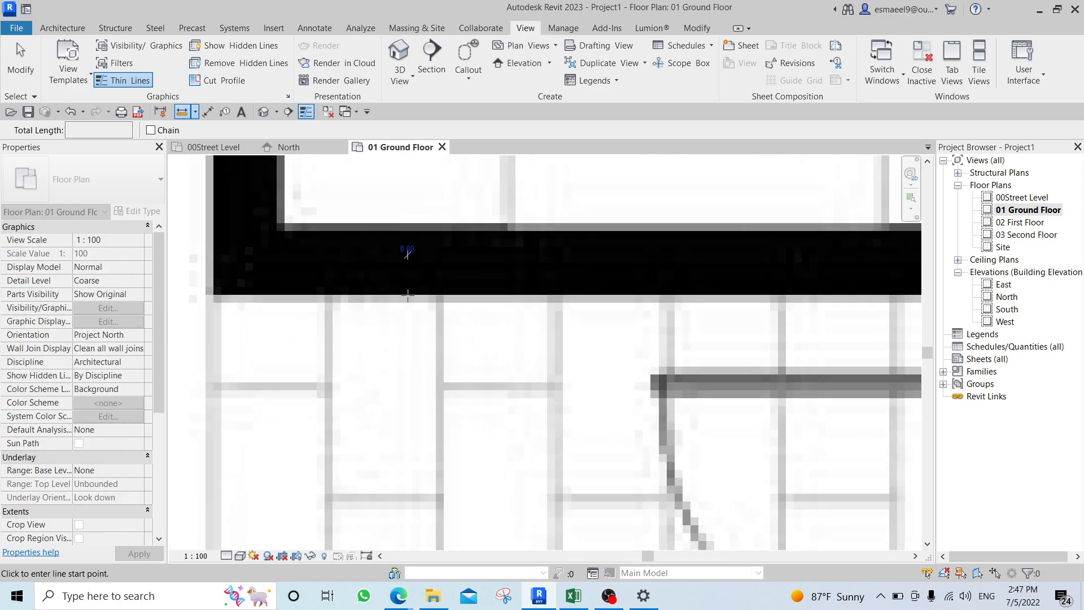
left_click(407, 231)
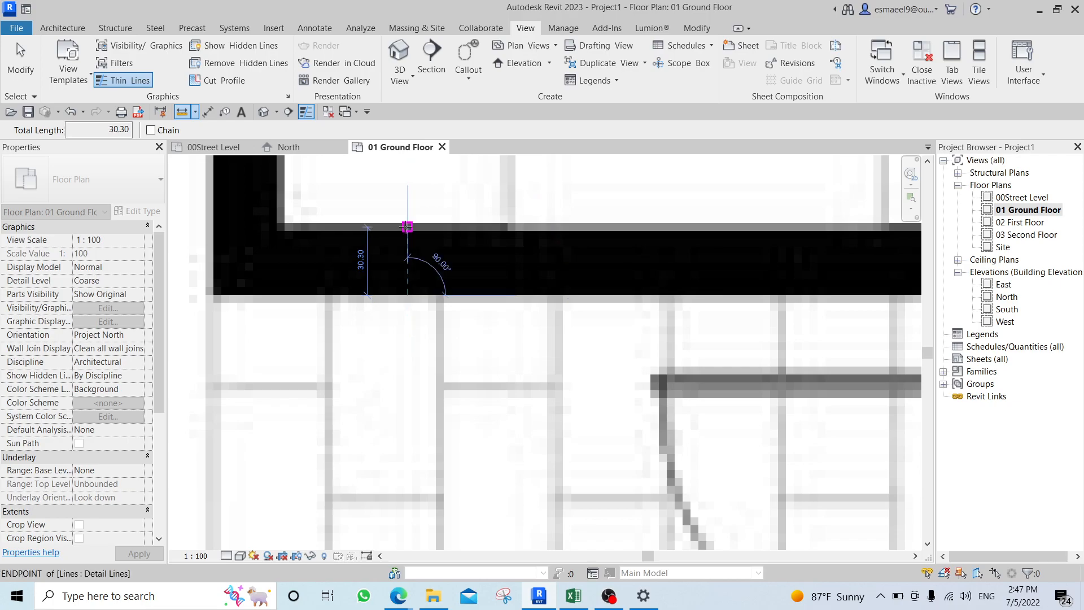
left_click(407, 227)
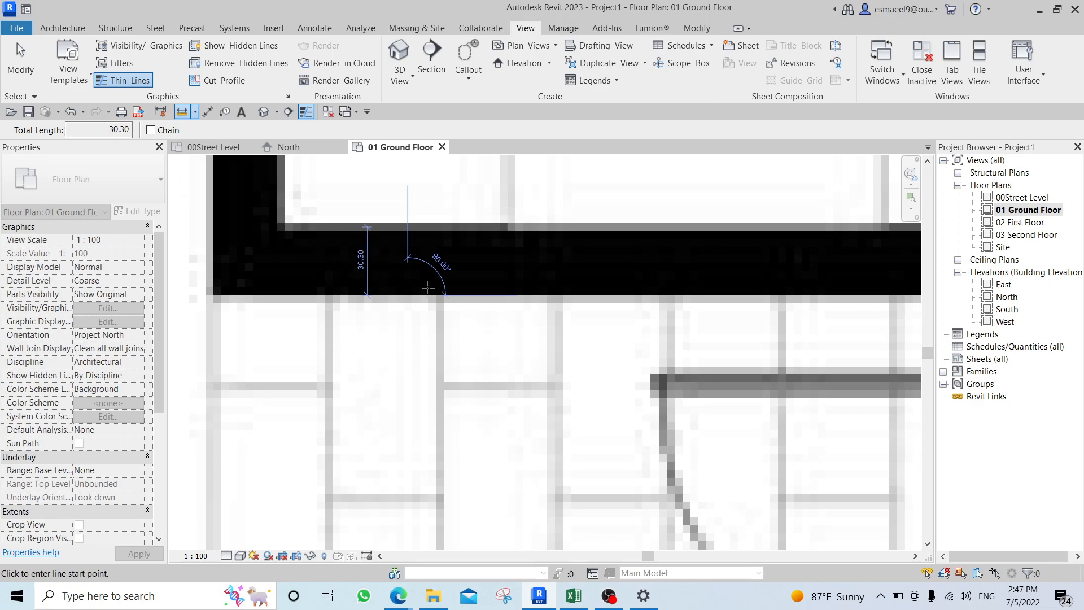
scroll(376, 257, "down", 1)
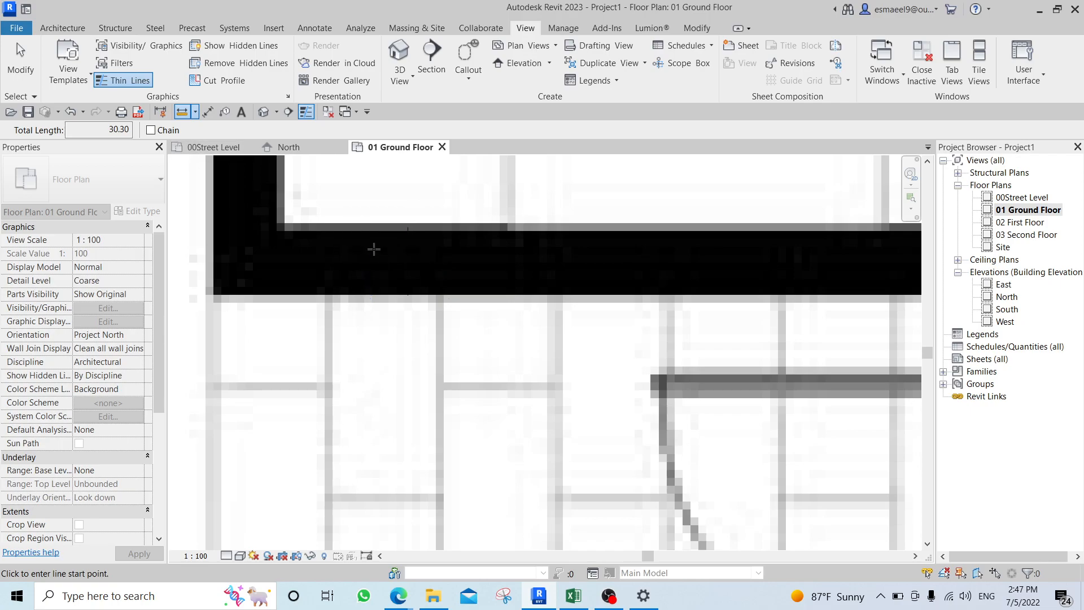
key("Escape")
scroll(396, 261, "down", 3)
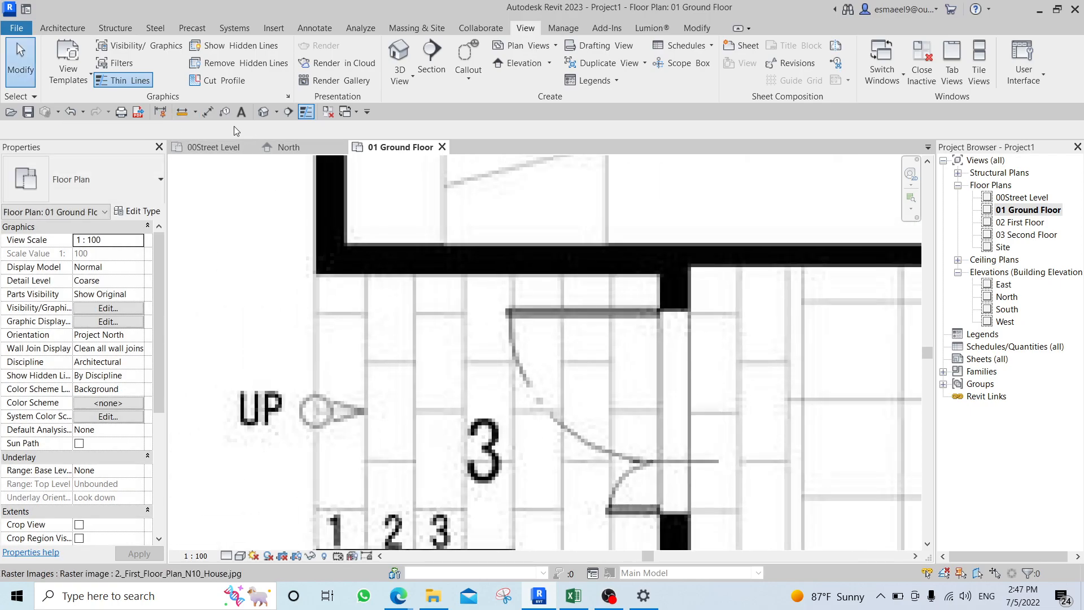
left_click(195, 112)
key("Escape")
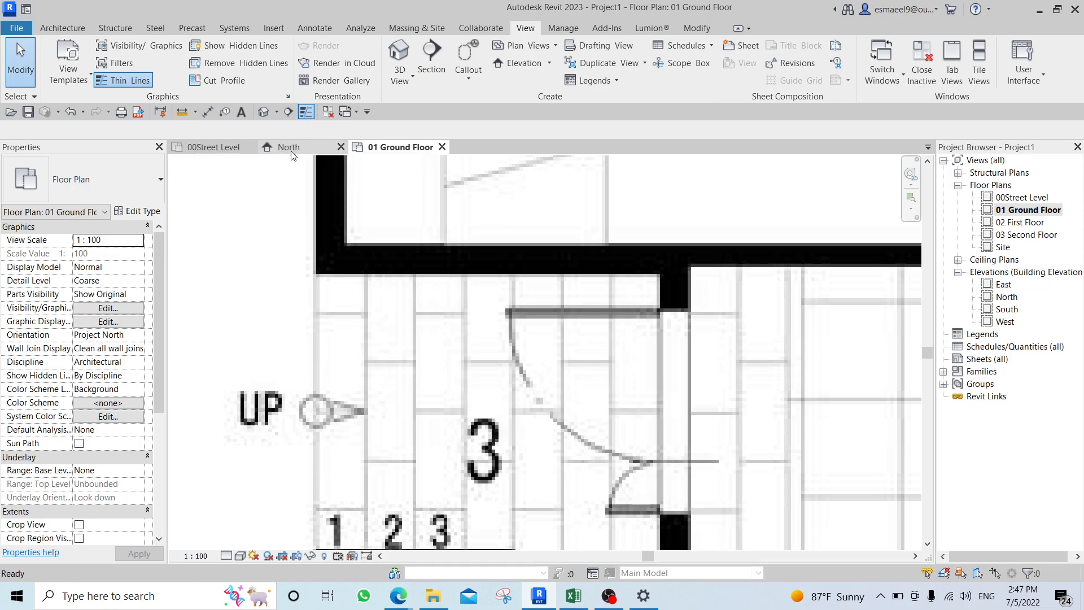
Resize the floor plan image graphically, using the faces of the wall between bedroom 11 and porch 3 as reference and 25 as its new thickness.
scroll(398, 266, "down", 6)
scroll(697, 269, "down", 2)
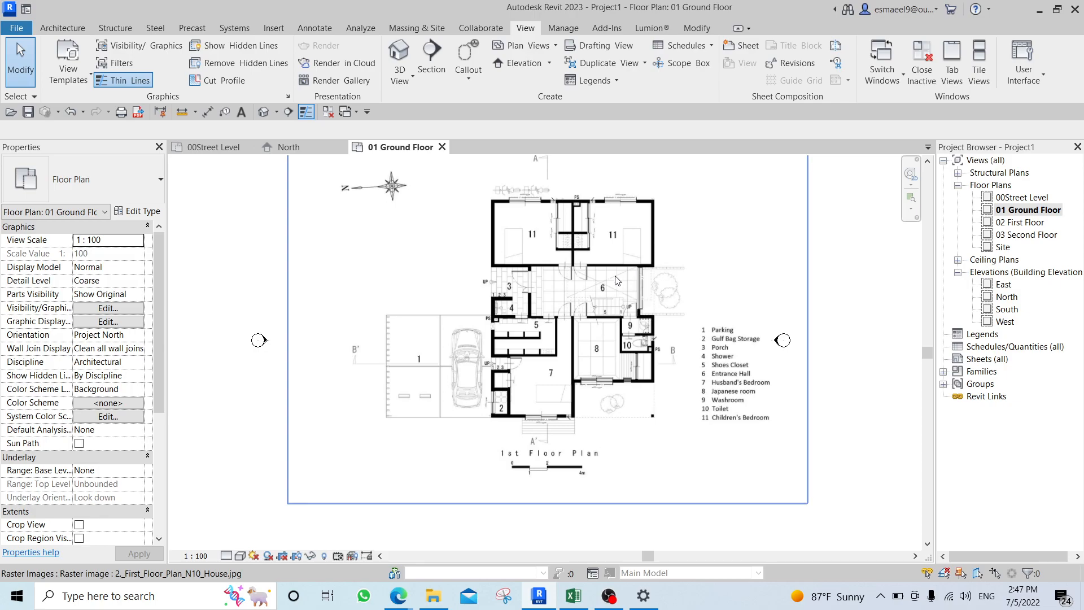
scroll(617, 280, "up", 3)
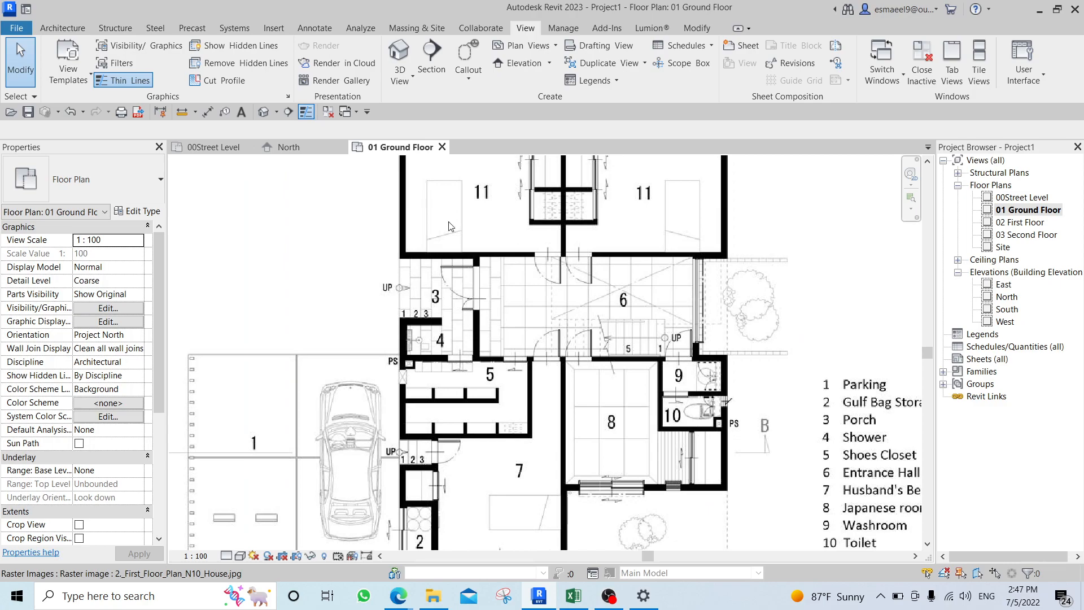
middle_click_drag(419, 220, 449, 252)
scroll(437, 245, "up", 2)
scroll(492, 281, "down", 5)
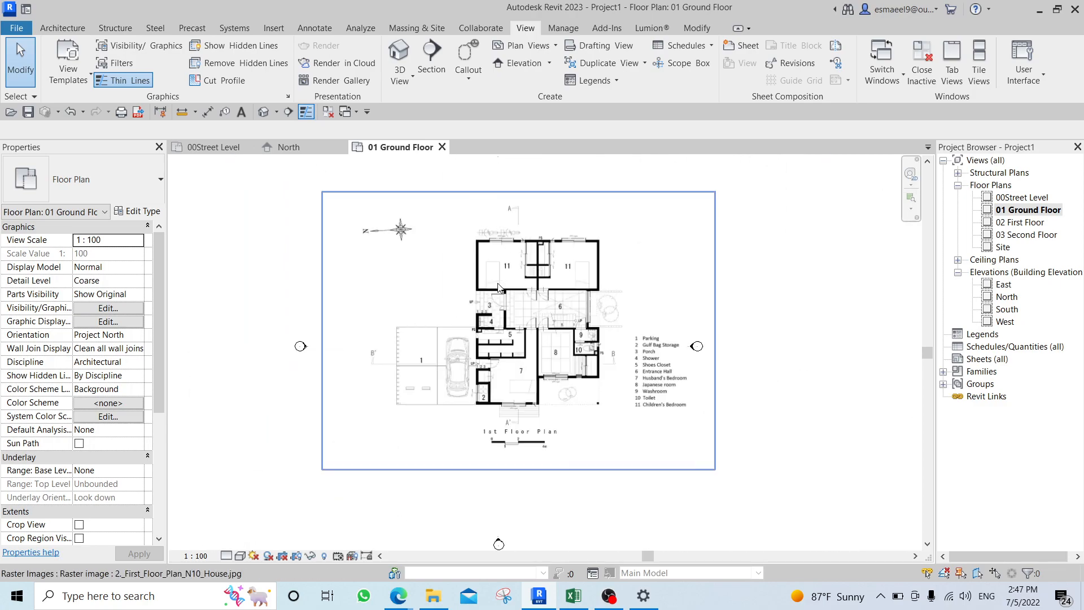
left_click(715, 238)
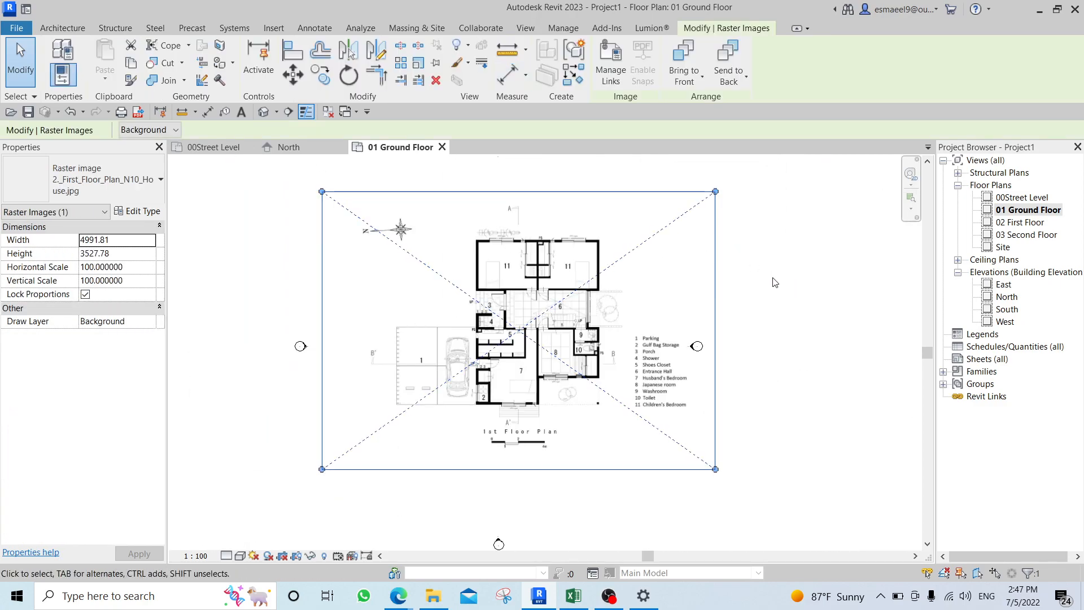
scroll(479, 289, "up", 5)
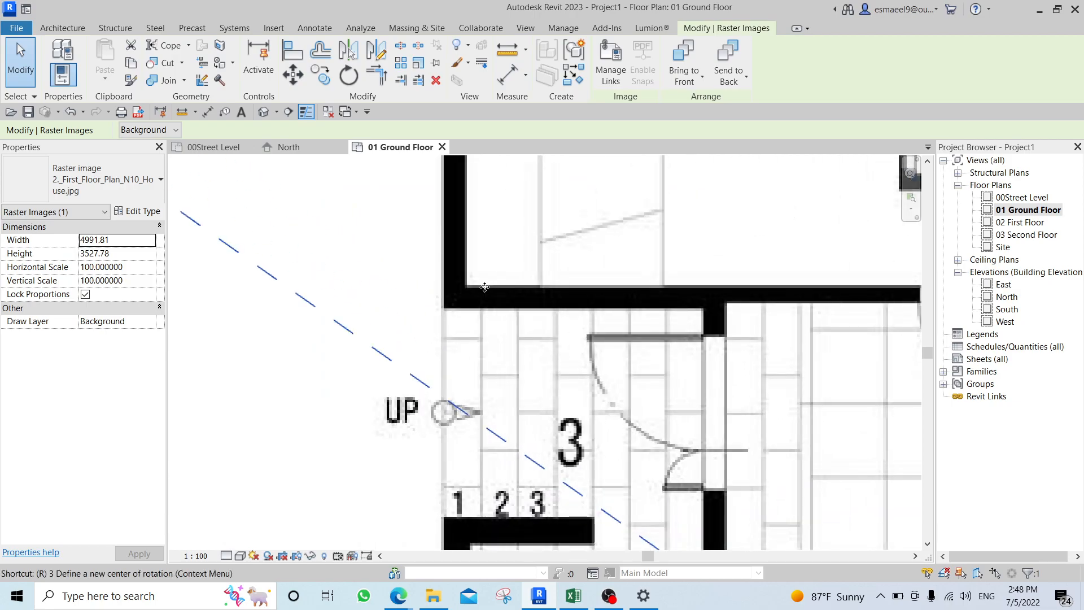
key("r")
key("e")
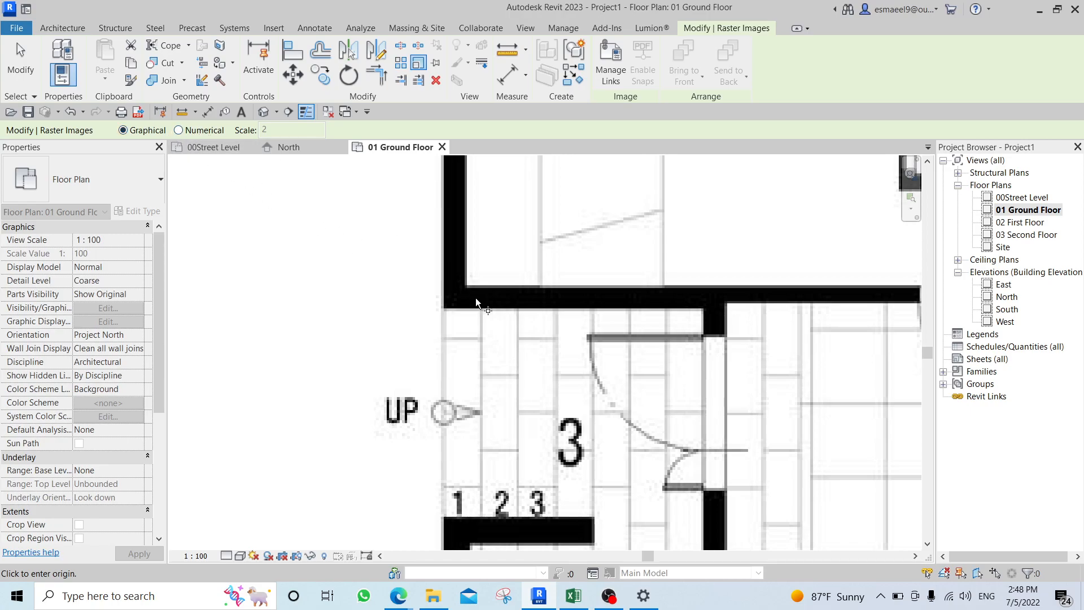
scroll(476, 298, "up", 8)
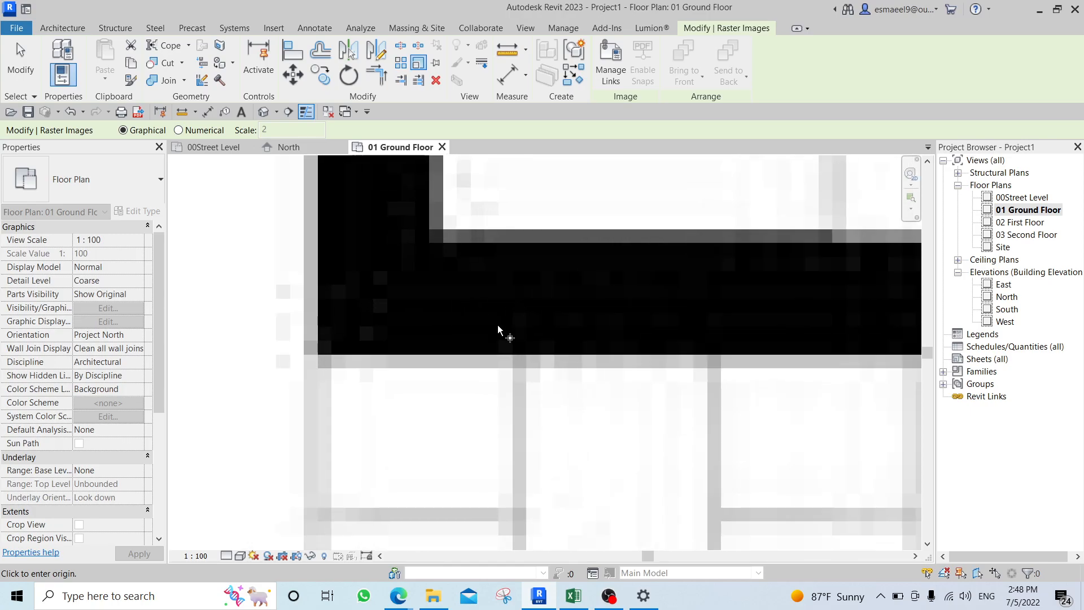
left_click(520, 355)
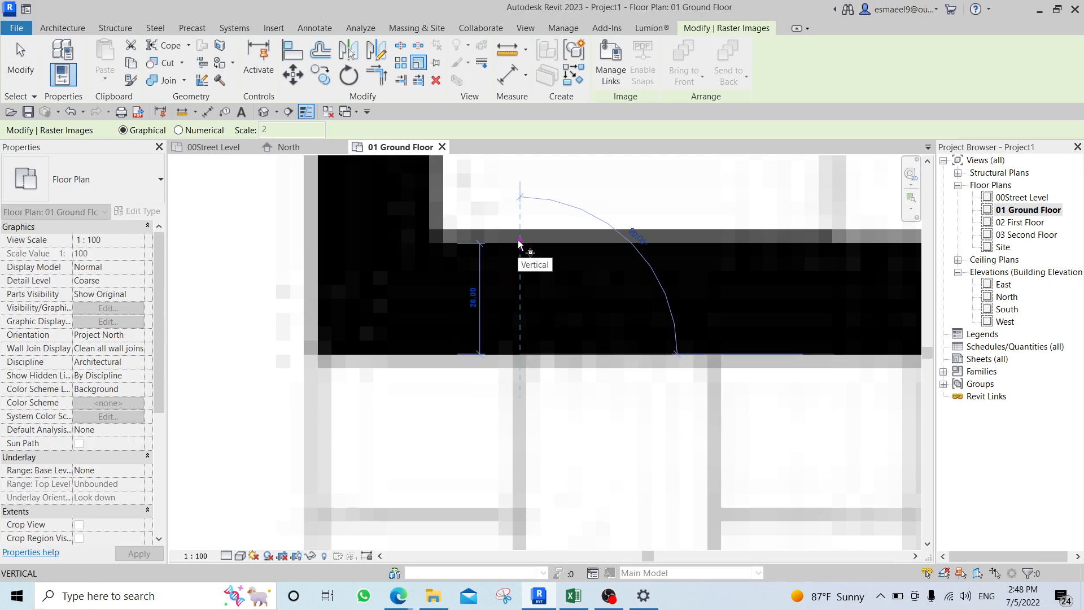
left_click(520, 243)
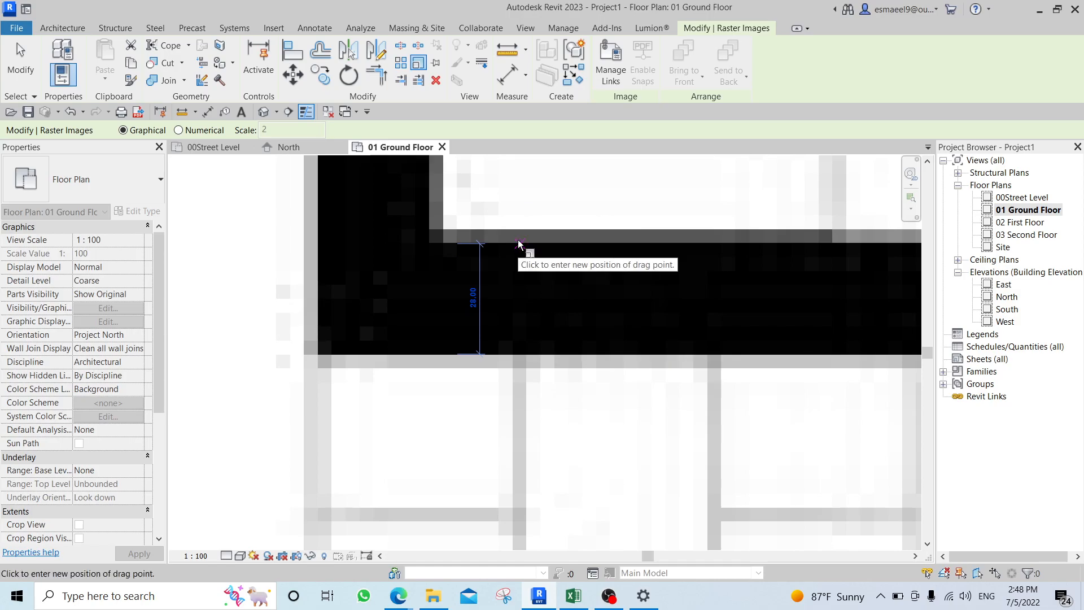
type("25")
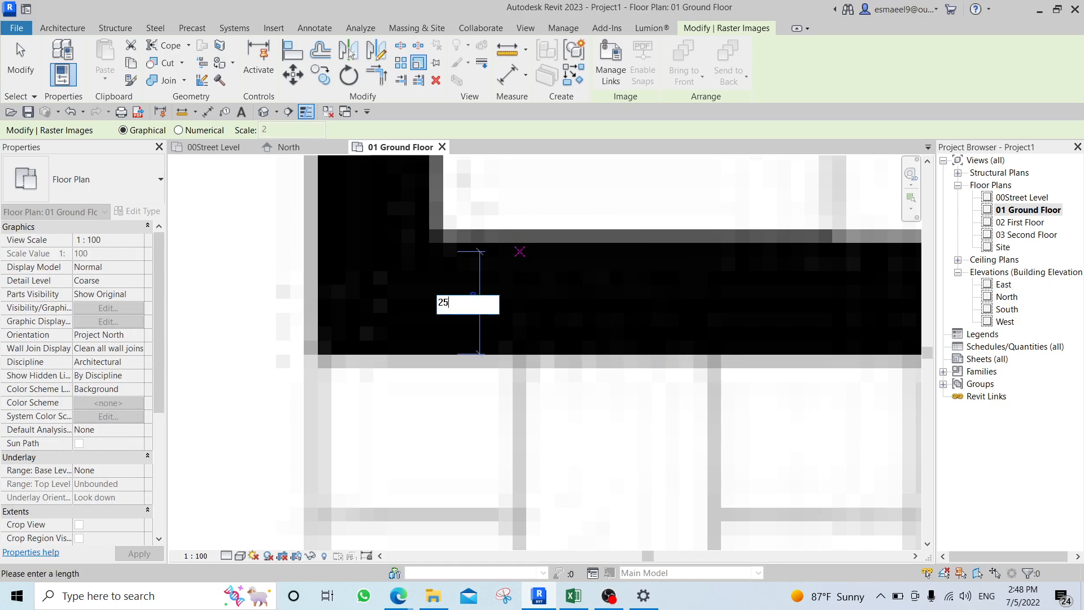
key("Return")
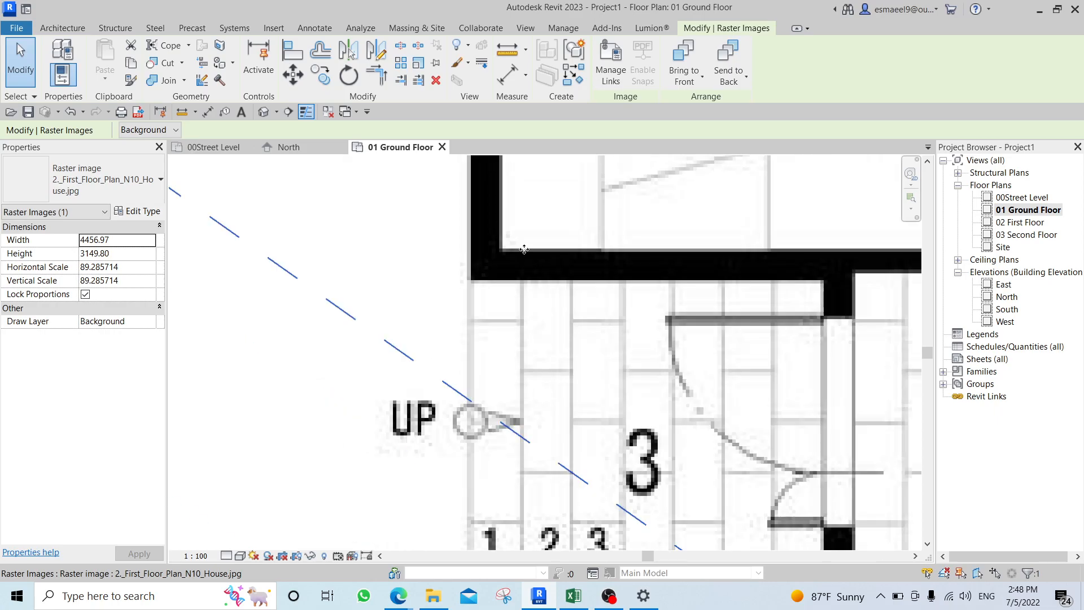
Move the resized floor plan image so it sits centred between the elevation markers.
scroll(566, 240, "down", 2)
scroll(525, 242, "up", 3)
scroll(508, 256, "down", 3)
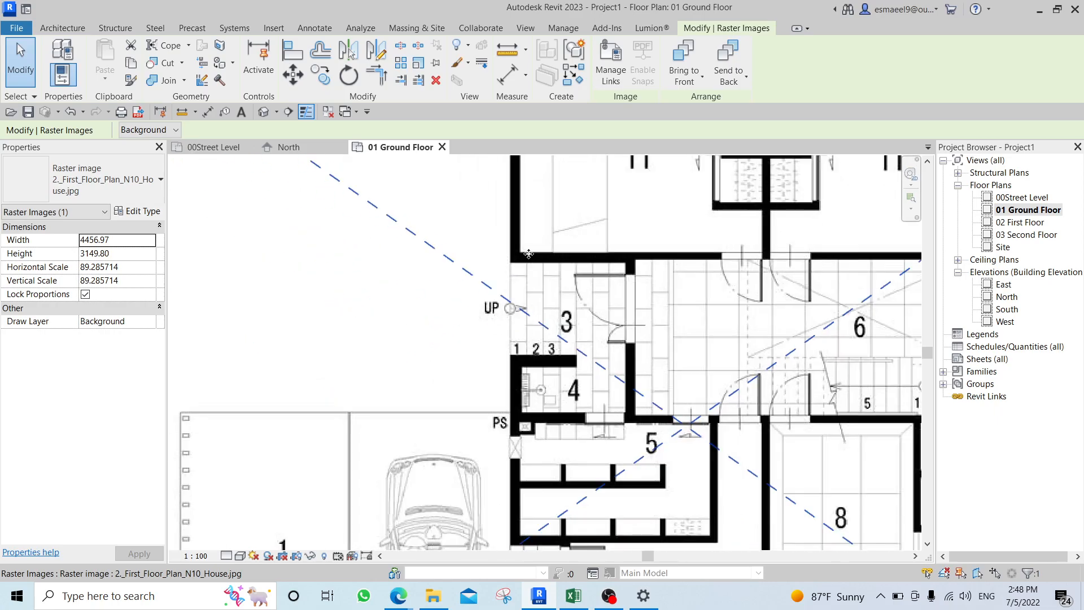
scroll(782, 250, "down", 3)
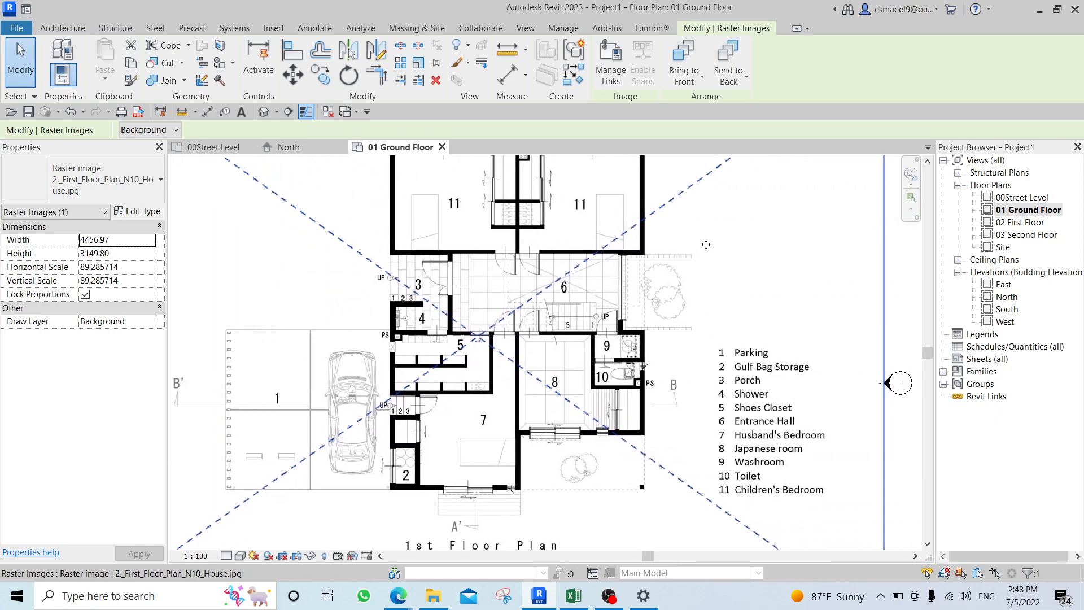
scroll(706, 245, "down", 1)
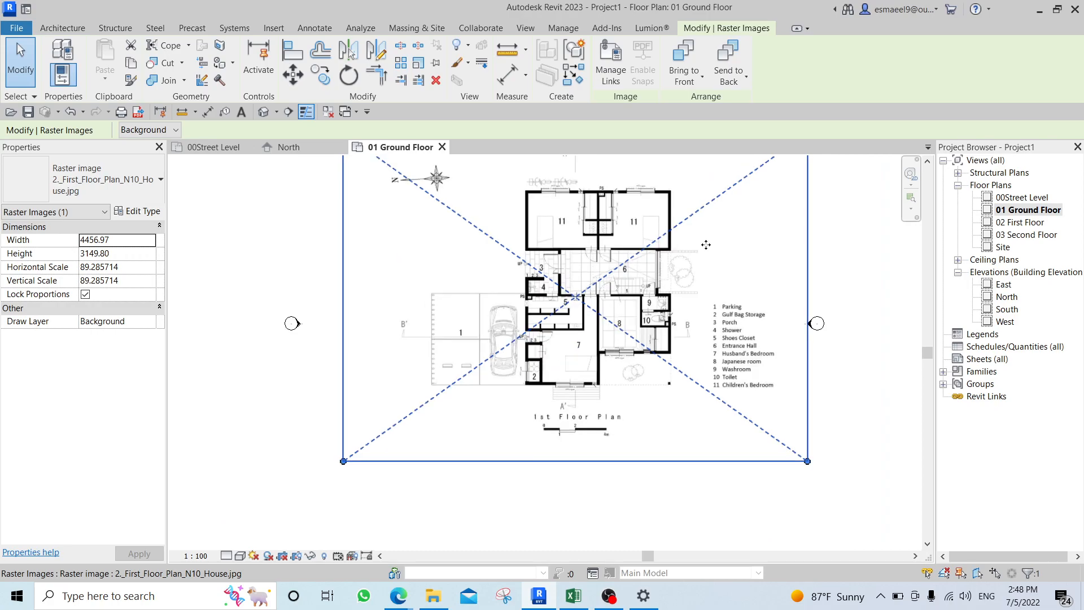
left_click(835, 257)
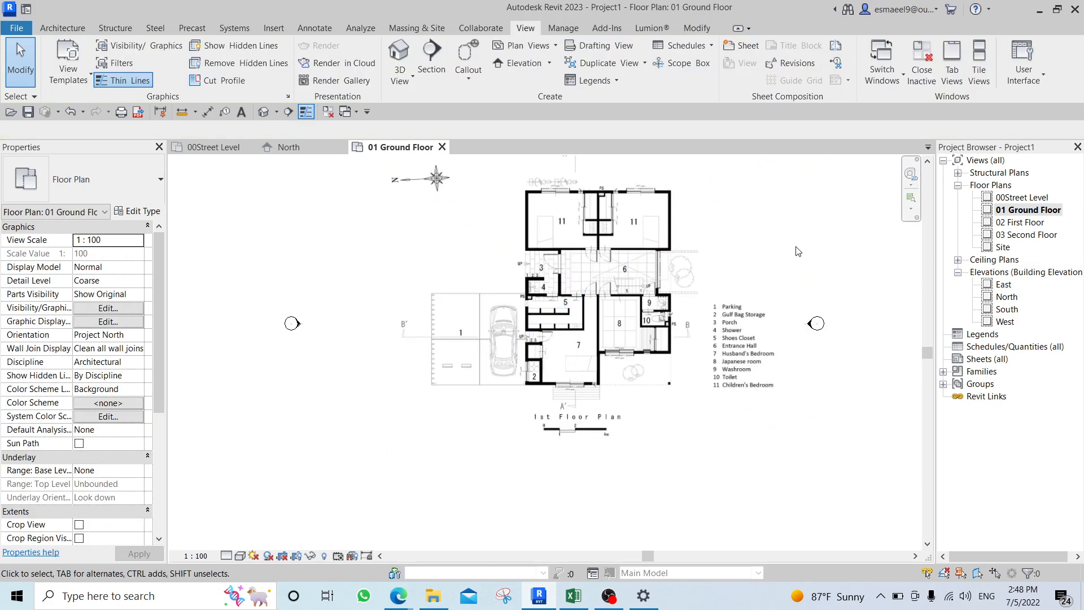
left_click(820, 322)
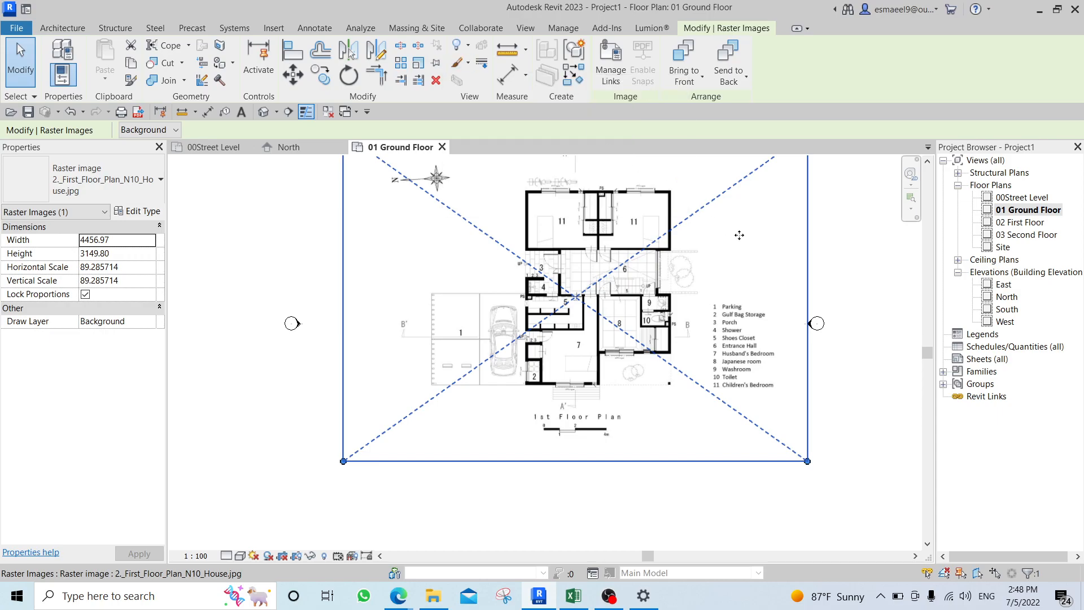
left_click(818, 263)
left_click(797, 269)
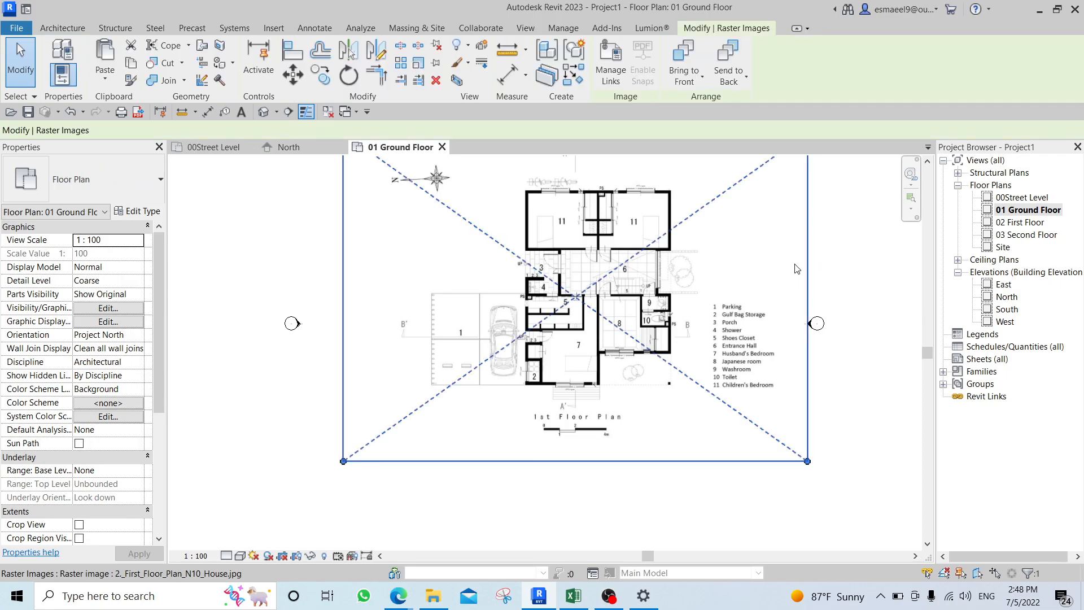
left_click_drag(800, 267, 713, 275)
key("ctrl+z")
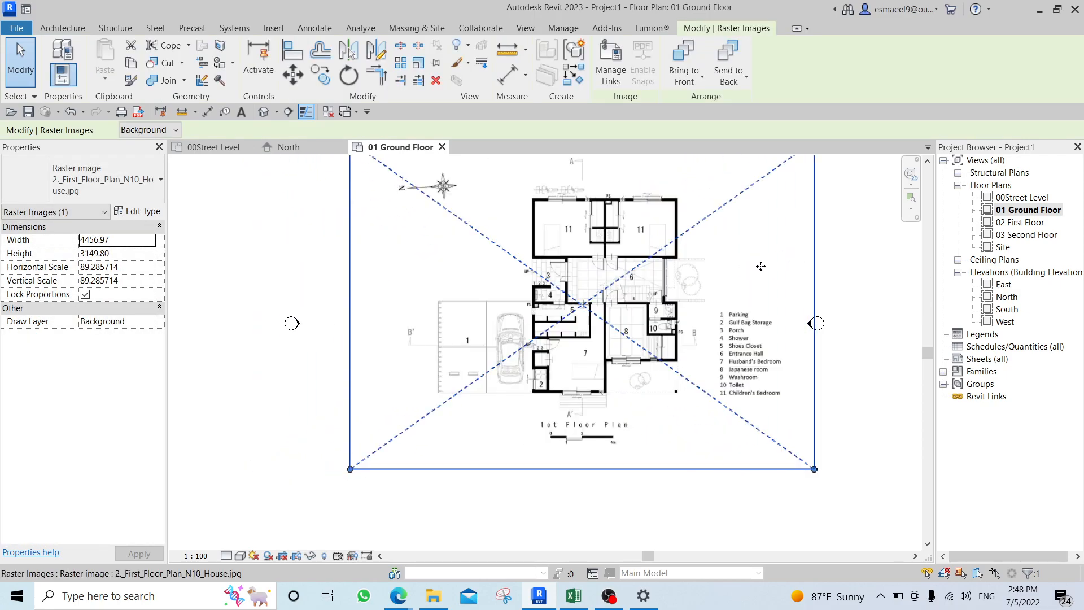
key("Escape")
left_click(651, 294)
left_click_drag(645, 319, 623, 357)
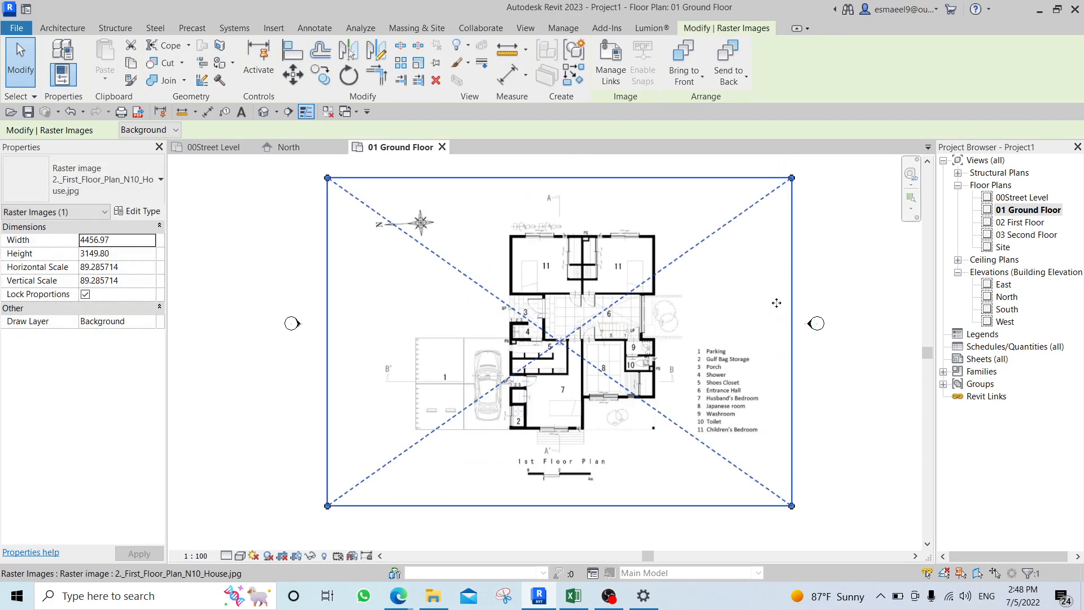
Pin the floor plan image in its position between the elevation markers.
key("Escape")
left_click(634, 311)
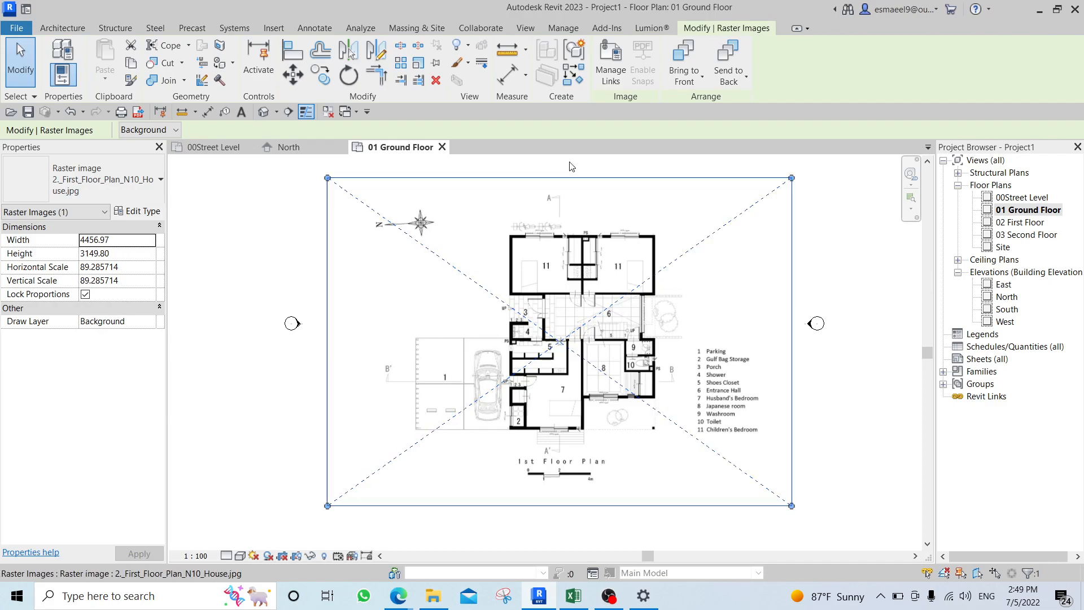
left_click(439, 67)
scroll(590, 326, "up", 1)
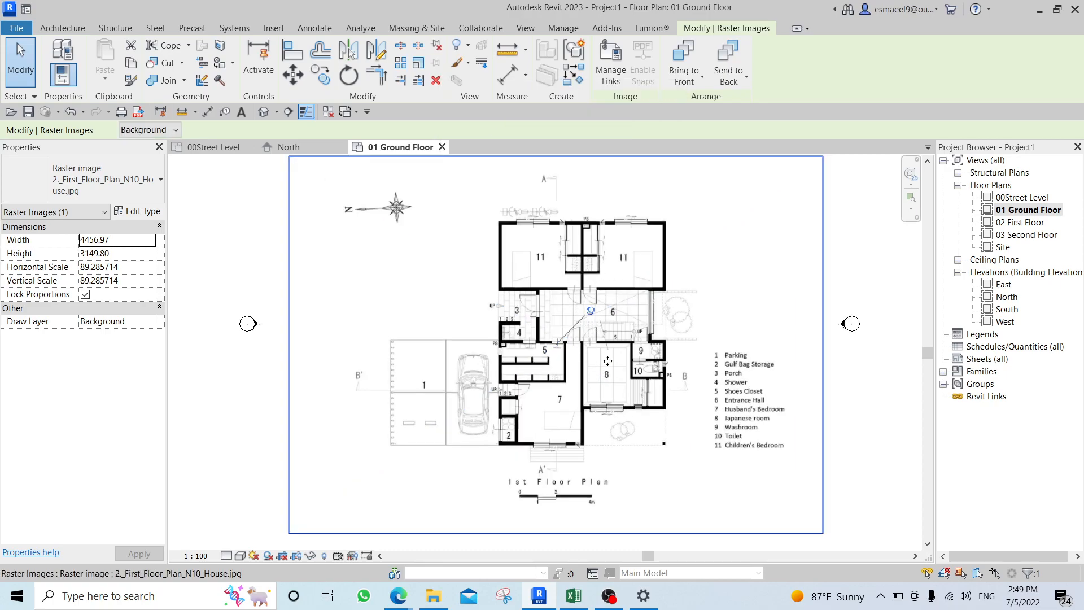
scroll(658, 323, "down", 2)
left_click(795, 286)
left_click(712, 303)
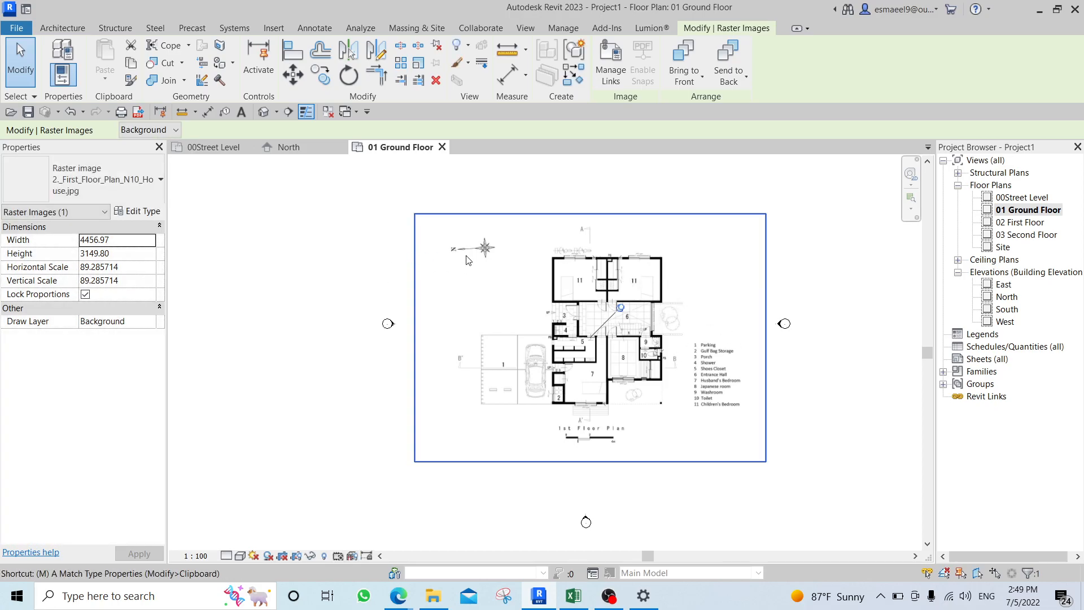
Test the pin by trying to move the floor plan image upward, and cancel the move.
key("m")
key("v")
left_click(582, 277)
left_click(578, 190)
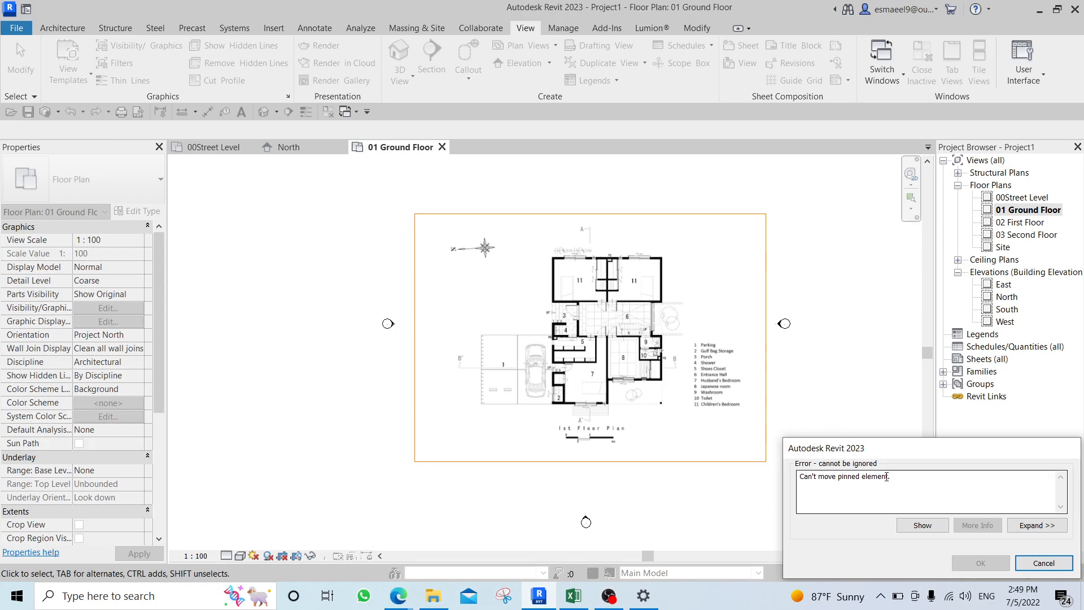
key("Escape")
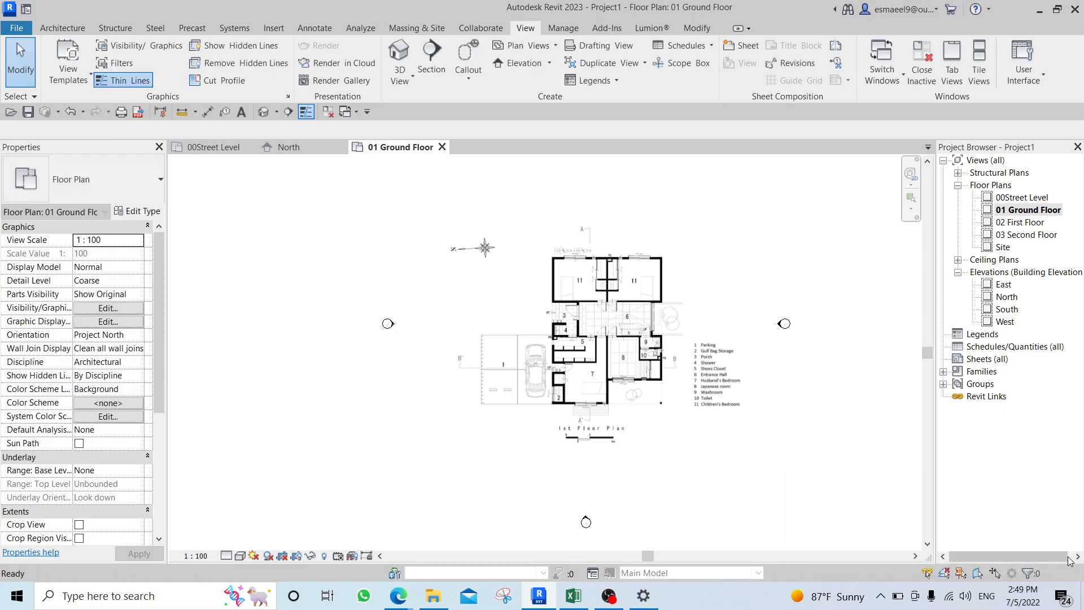
scroll(601, 359, "up", 2)
scroll(681, 301, "up", 2)
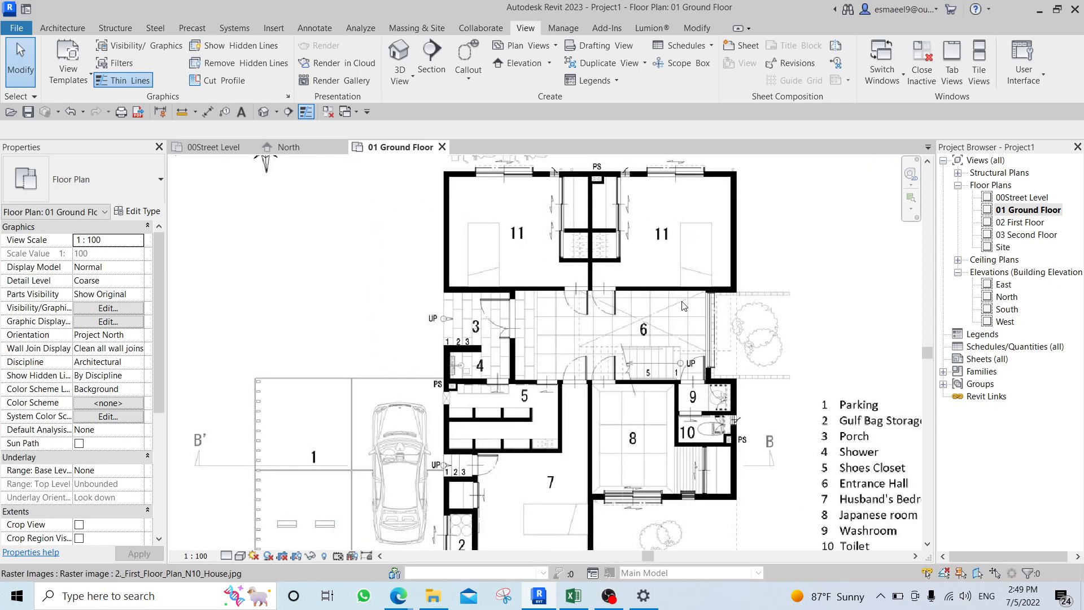
middle_click_drag(616, 396, 602, 293)
scroll(599, 439, "up", 1)
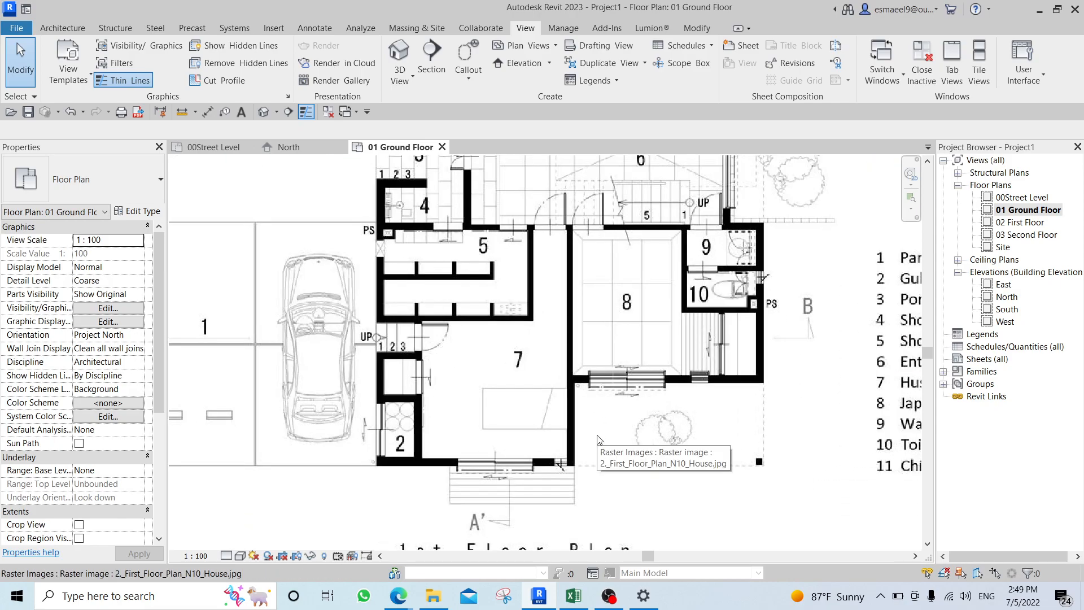
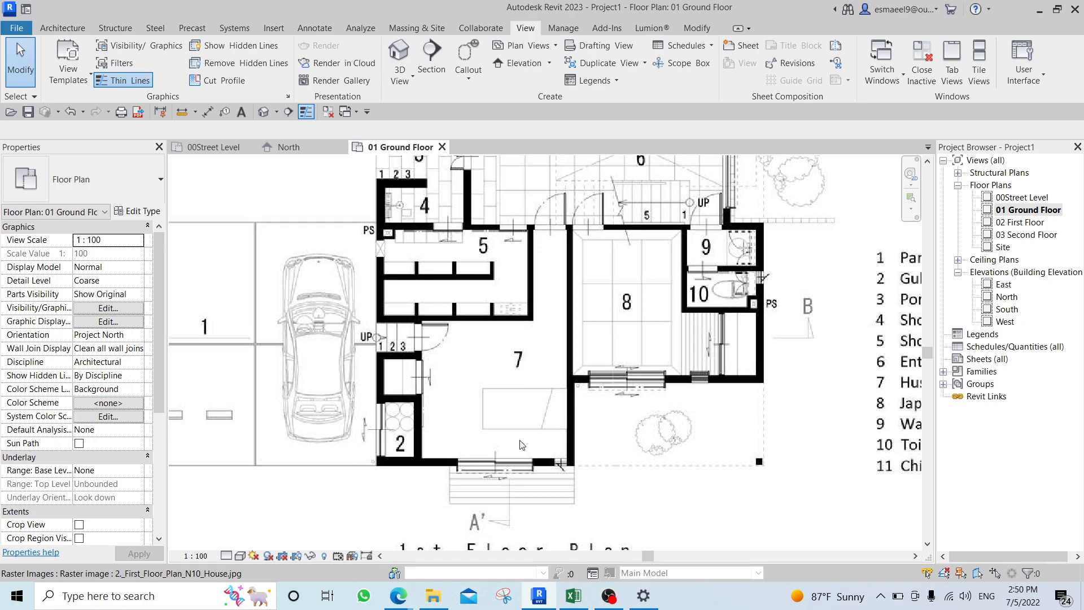
Start the Wall command and duplicate the Generic - 200mm basic wall type as Generic - 250.
scroll(500, 429, "down", 3)
scroll(491, 384, "up", 3)
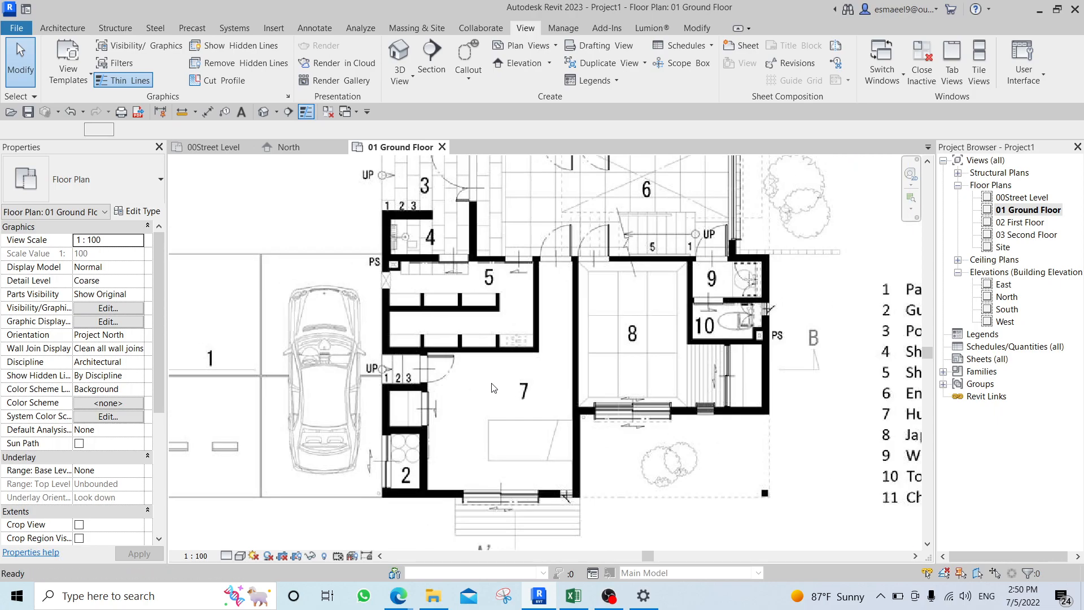
key("w")
key("a")
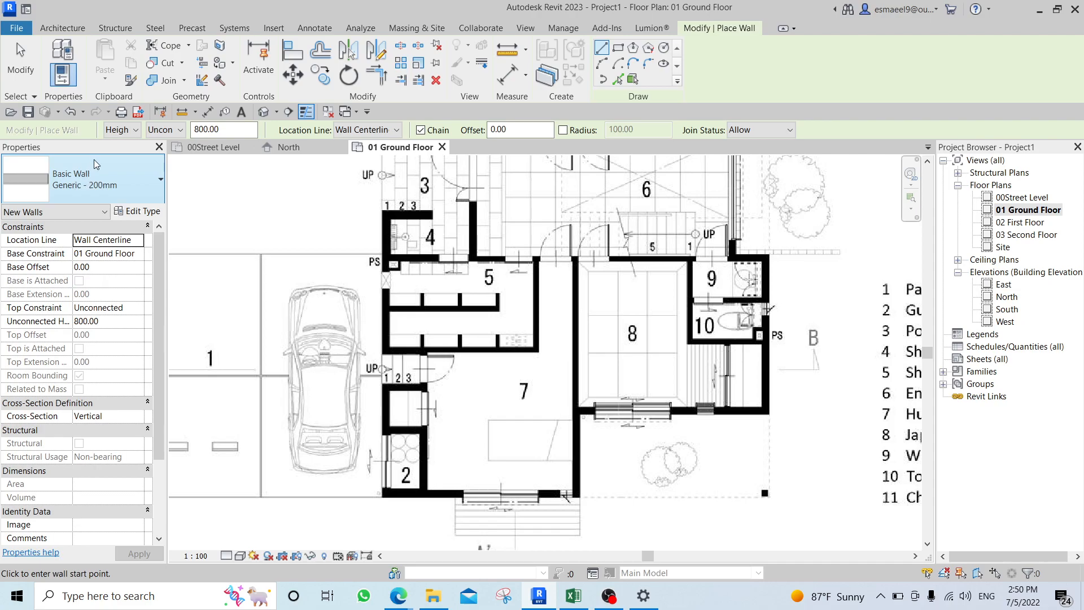
left_click(105, 169)
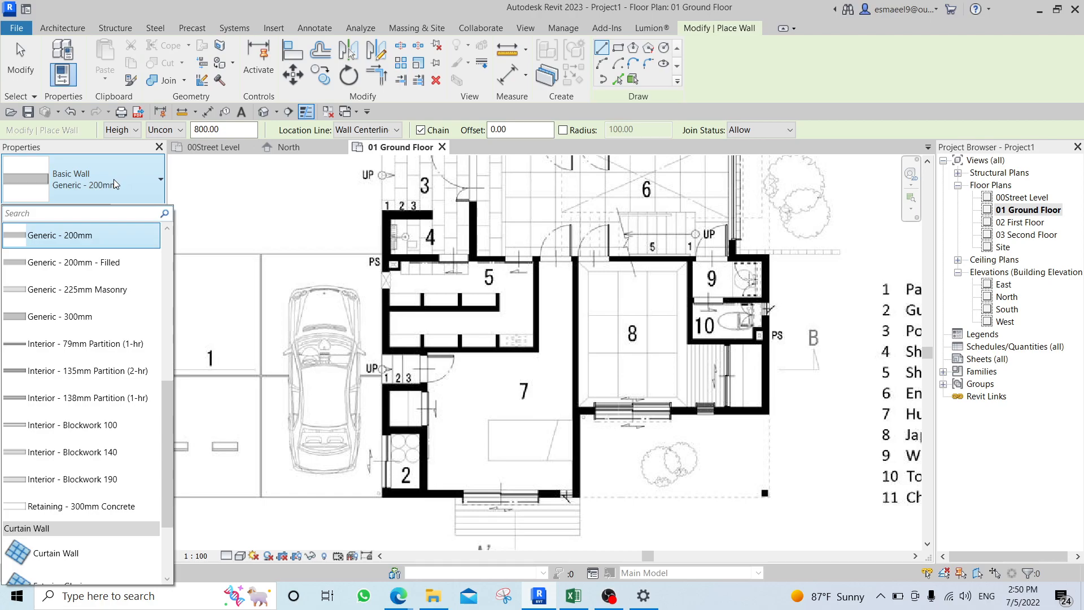
left_click(116, 173)
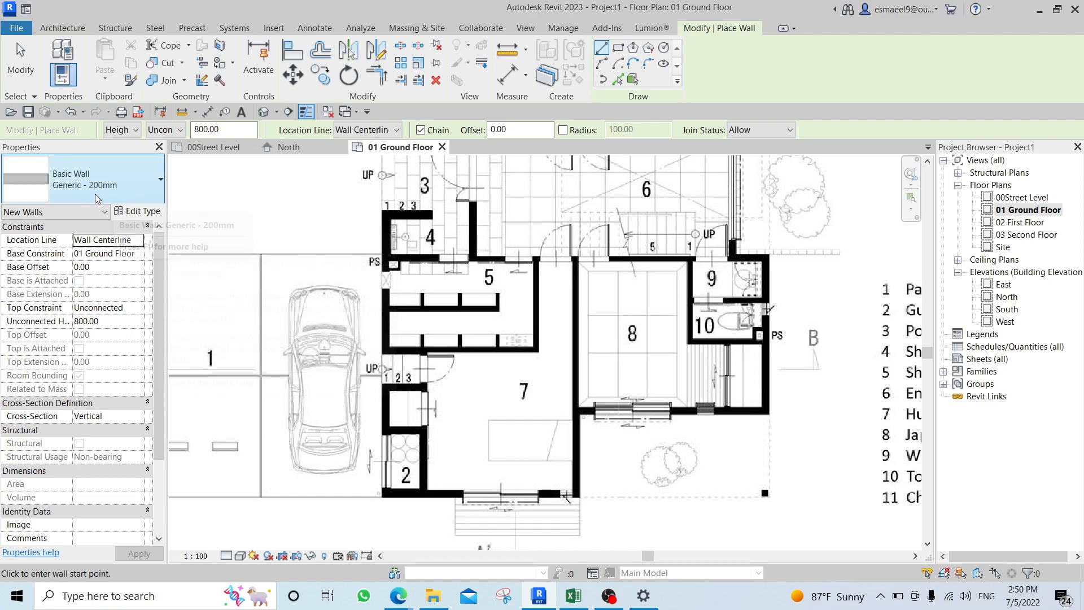
left_click(147, 216)
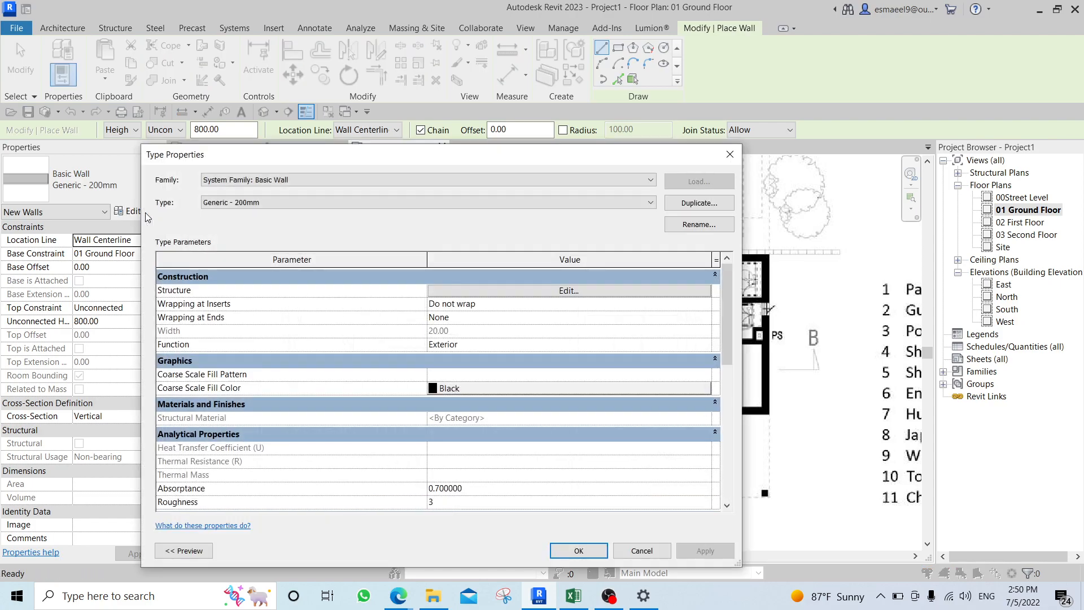
left_click(681, 205)
left_click_drag(461, 351, 428, 350)
type("50")
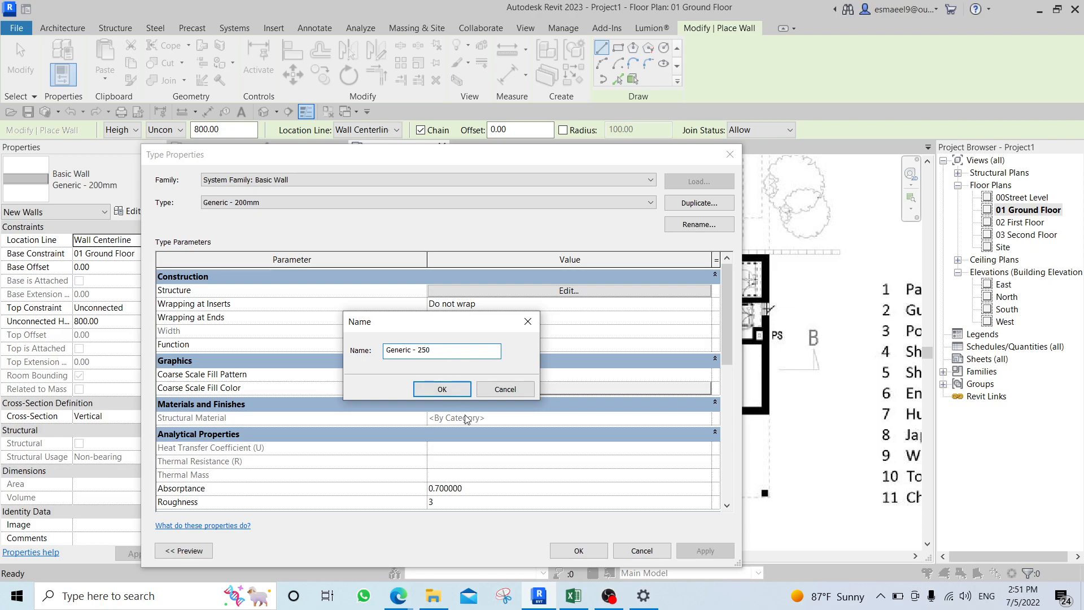
left_click(443, 389)
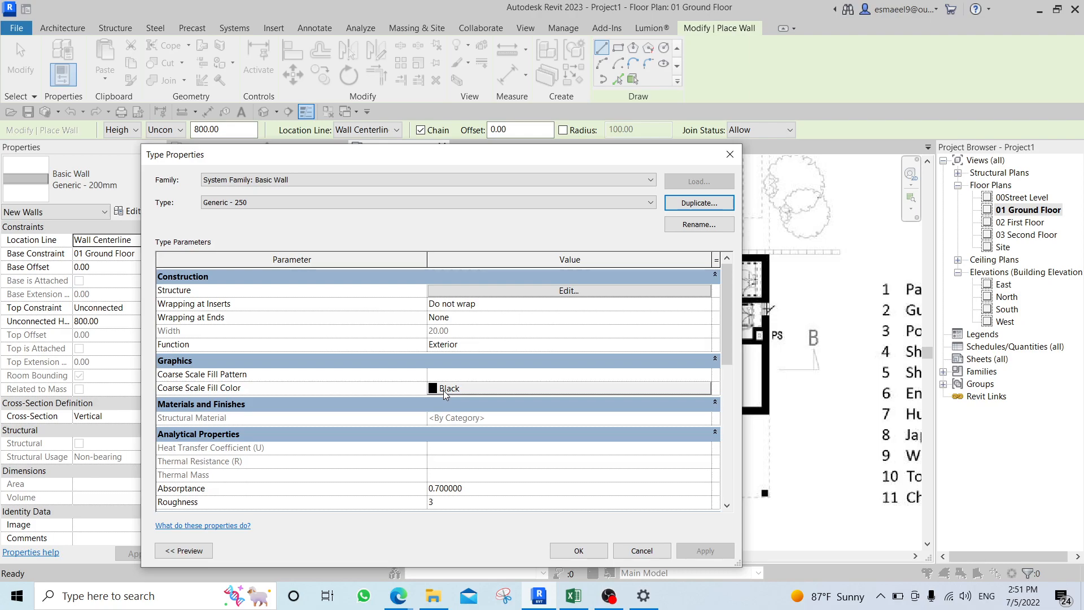
Set the structure layer thickness of the Generic - 250 wall type to 25 and accept the type changes.
left_click(569, 290)
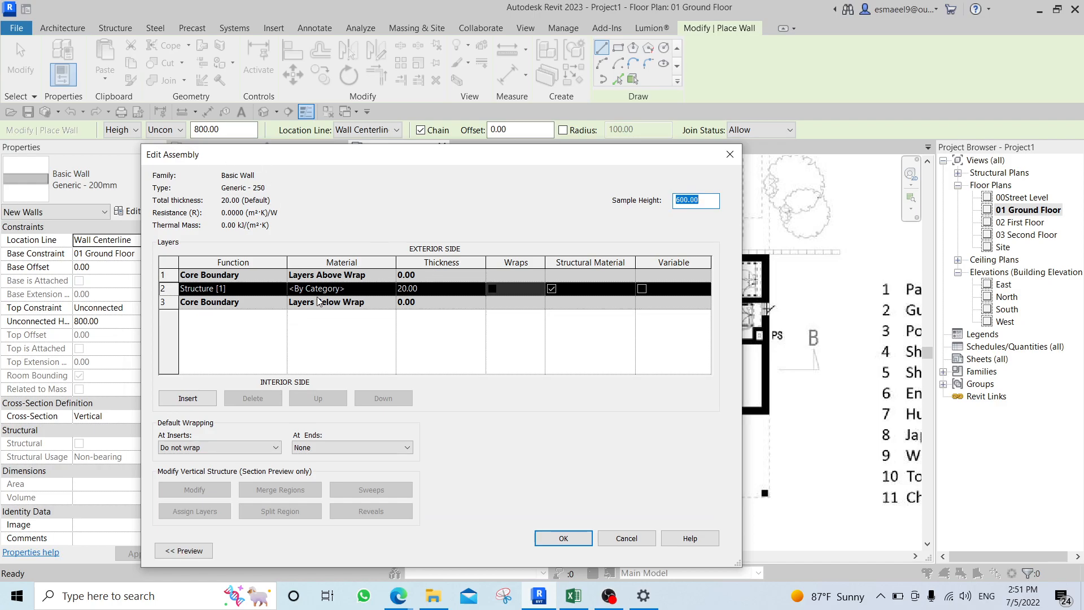
left_click(432, 290)
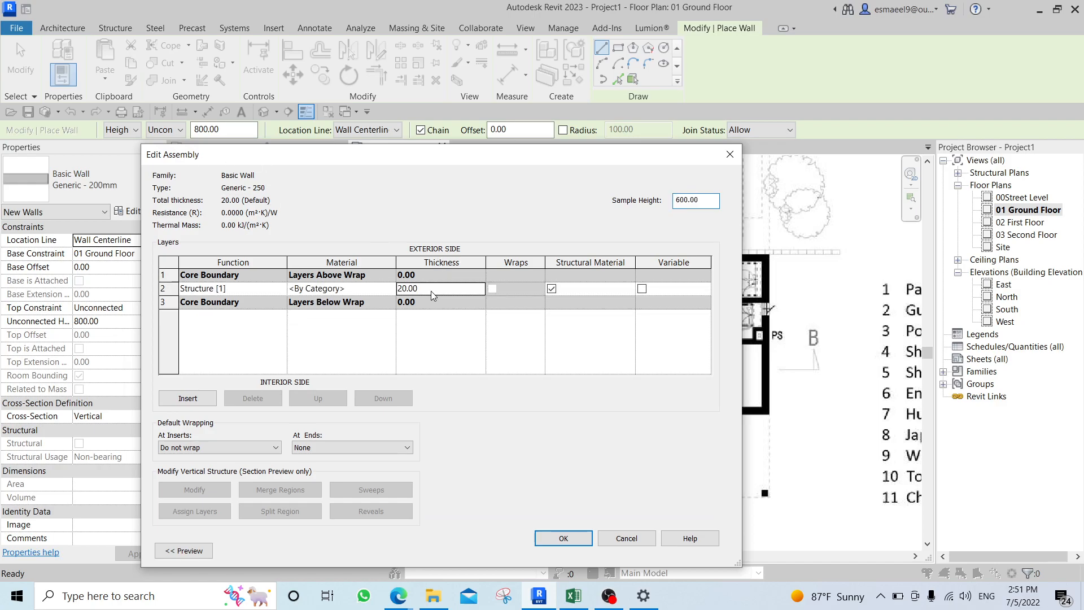
type("25")
left_click(563, 538)
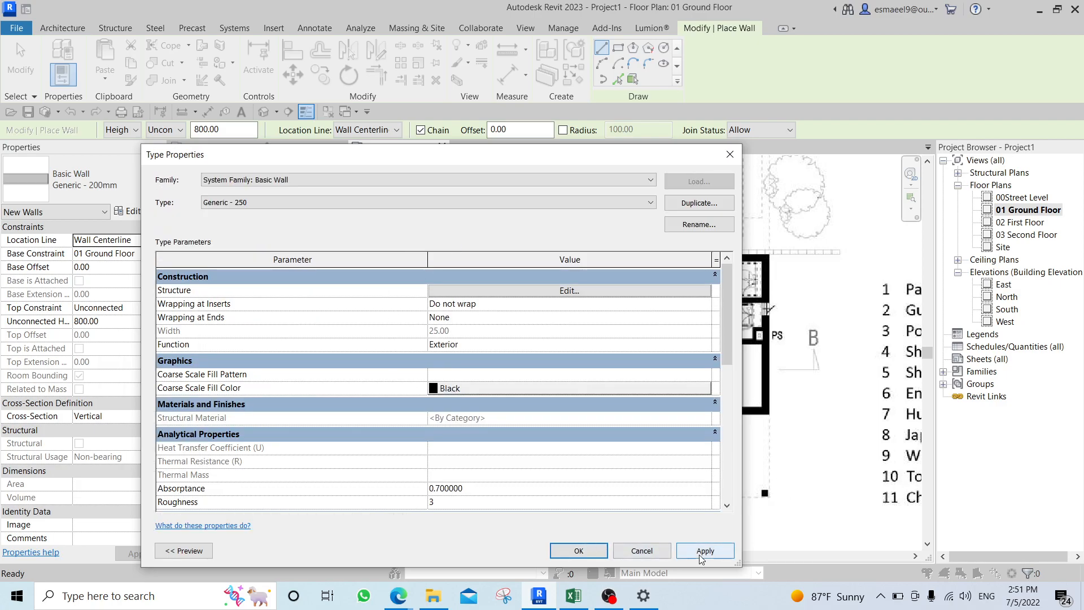
left_click(578, 551)
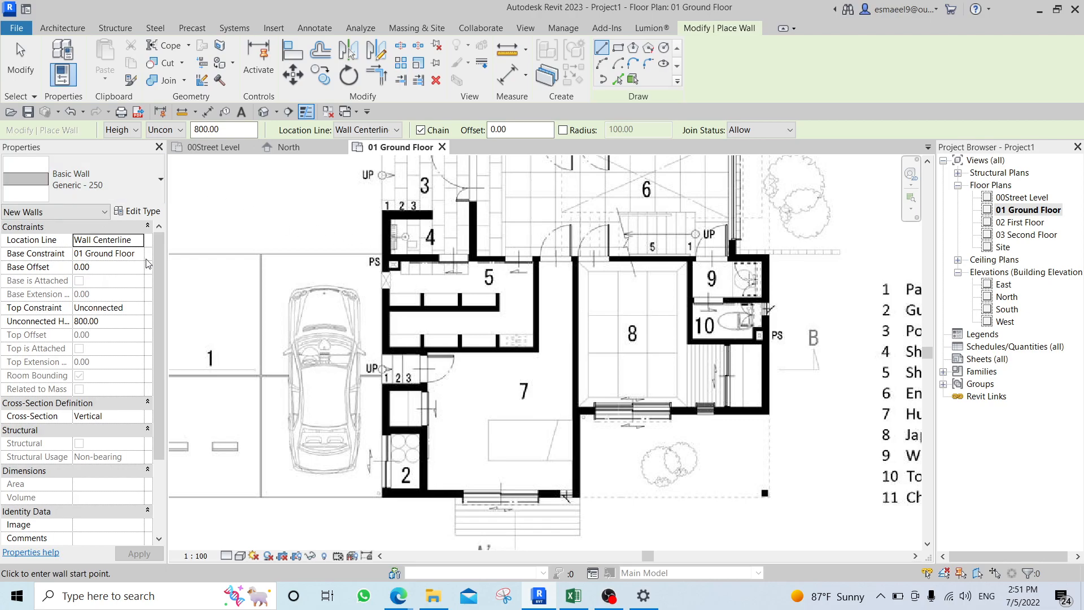
Examine the floor levels in the North elevation and return to the 01 Ground Floor plan.
double_click(1008, 296)
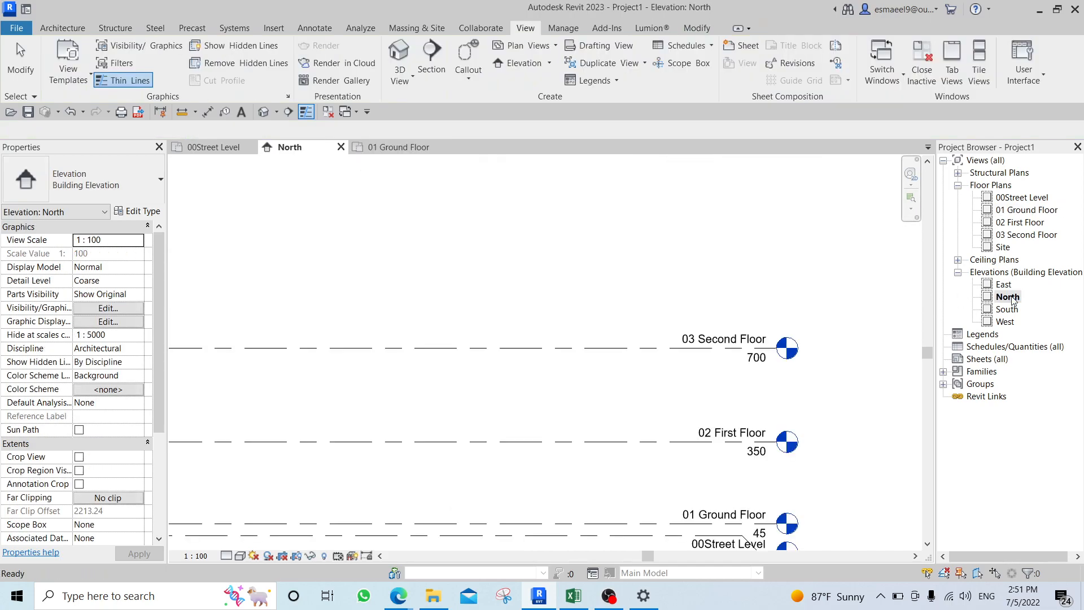
middle_click_drag(697, 424, 769, 242)
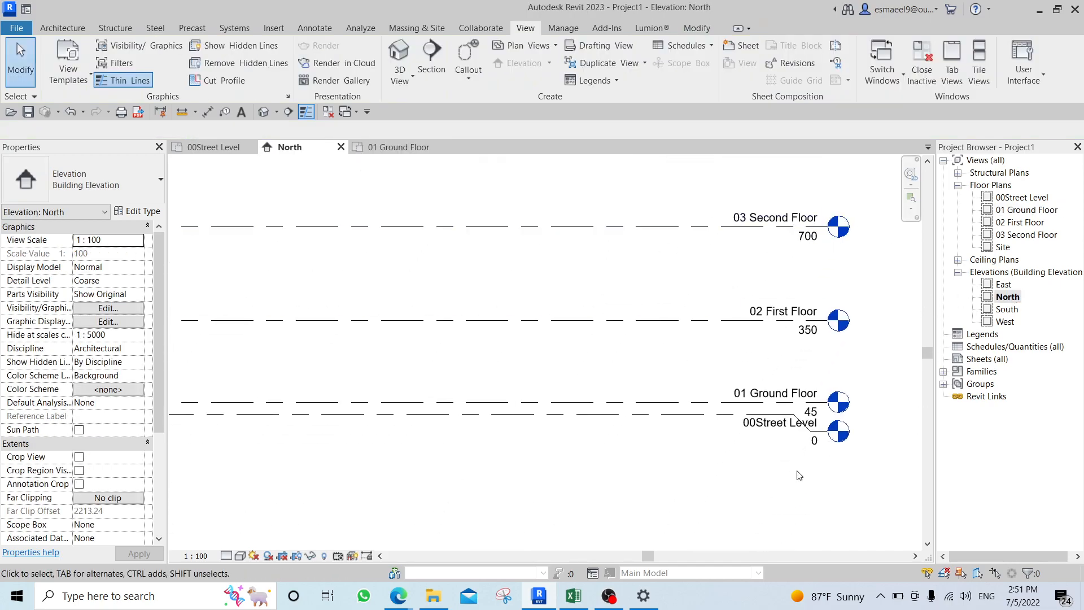
left_click(1011, 211)
double_click(1012, 213)
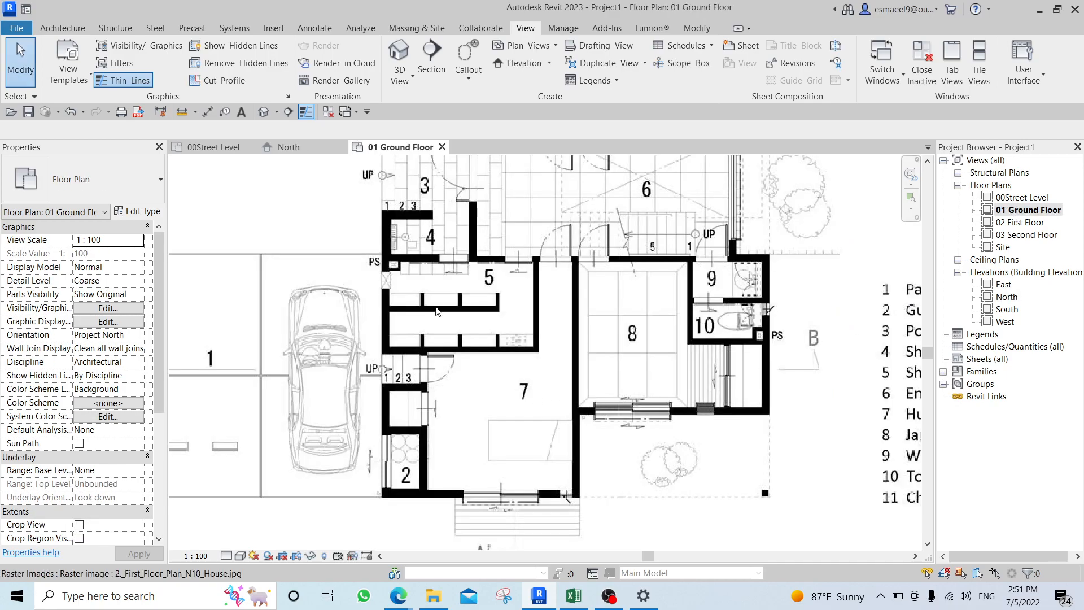
Restart the Wall command and set the top constraint of new walls to Up to level: 02 First Floor.
key("w")
key("a")
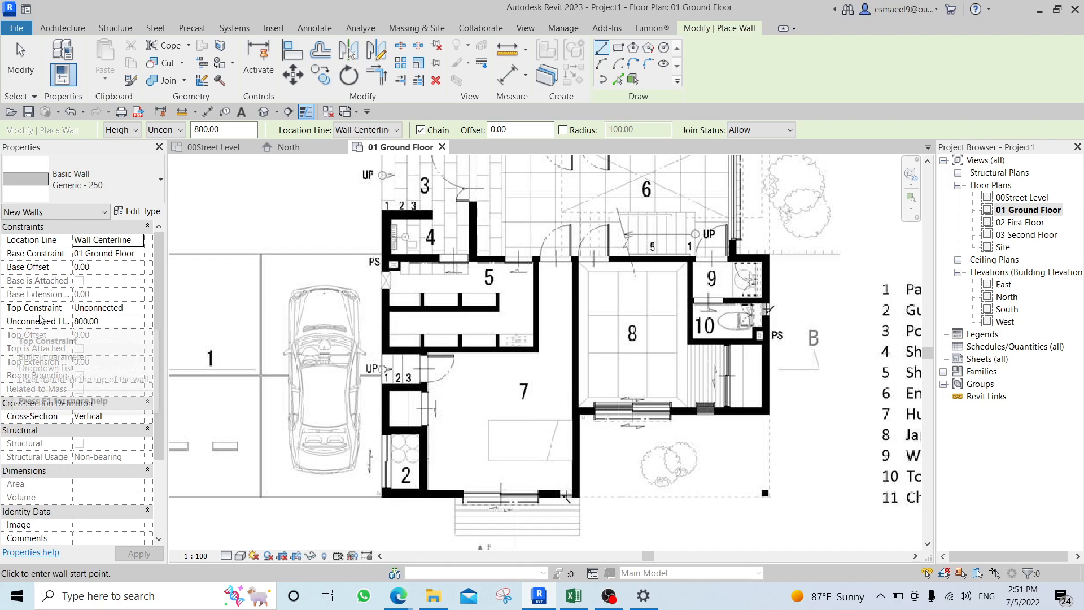
left_click(137, 308)
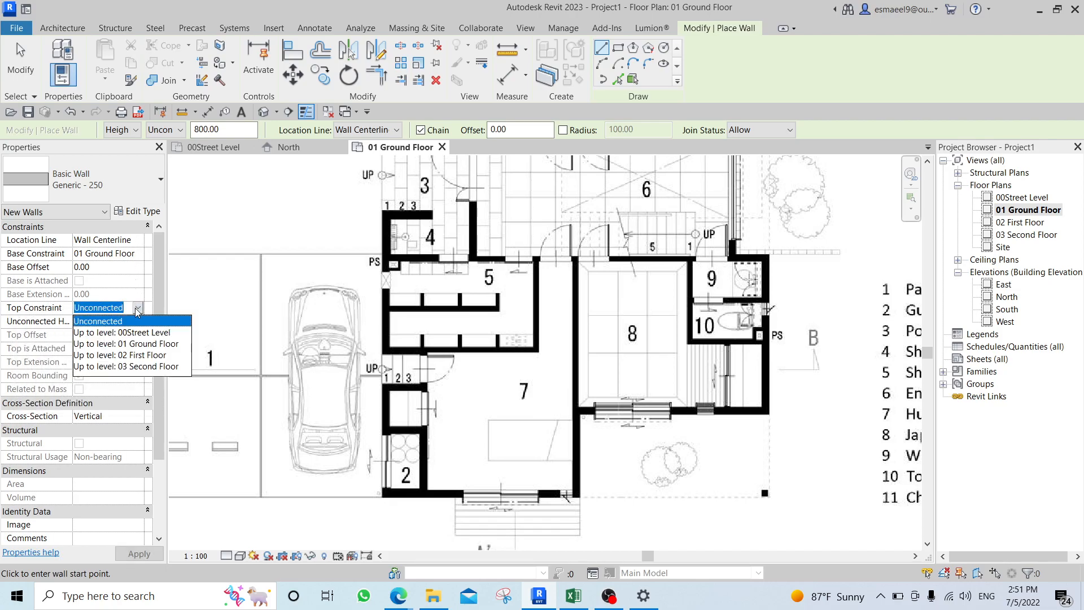
left_click(127, 356)
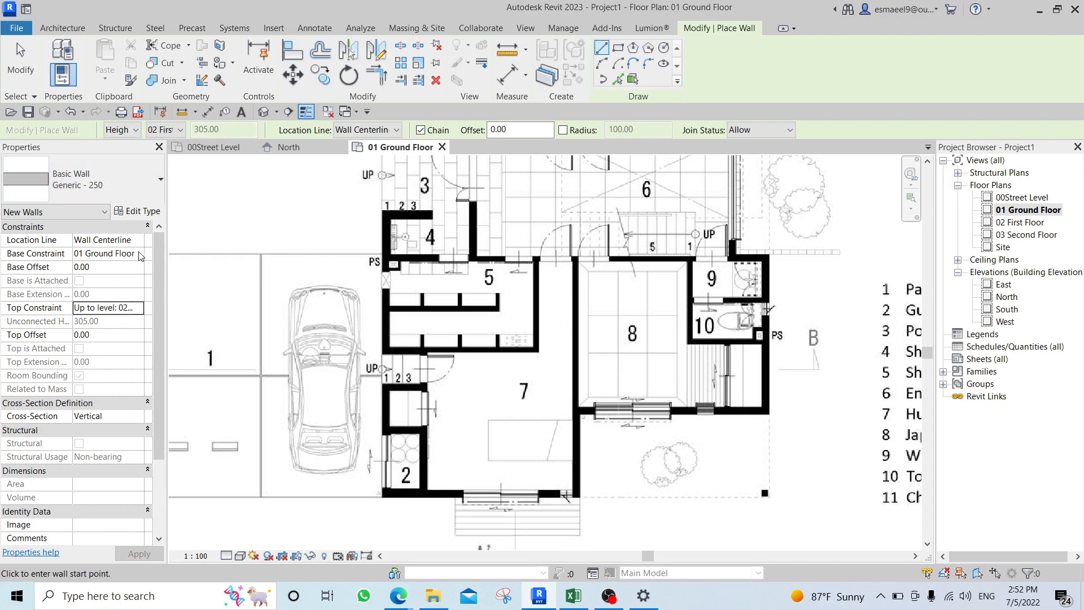
Try to set the new walls' height to 00Street Level, and cancel the change.
left_click(168, 130)
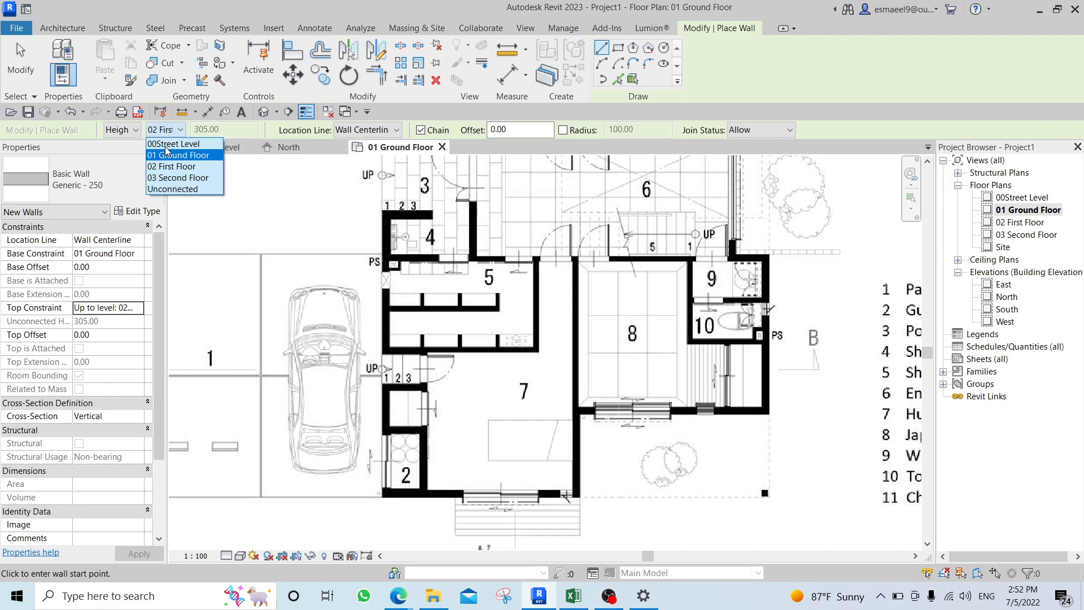
left_click(204, 147)
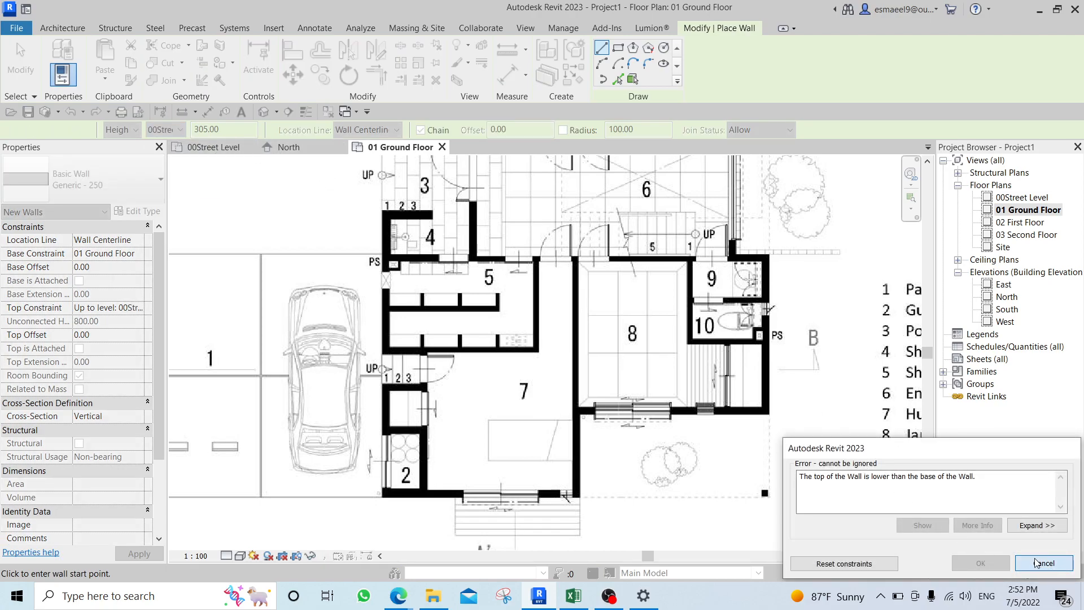
left_click(1037, 563)
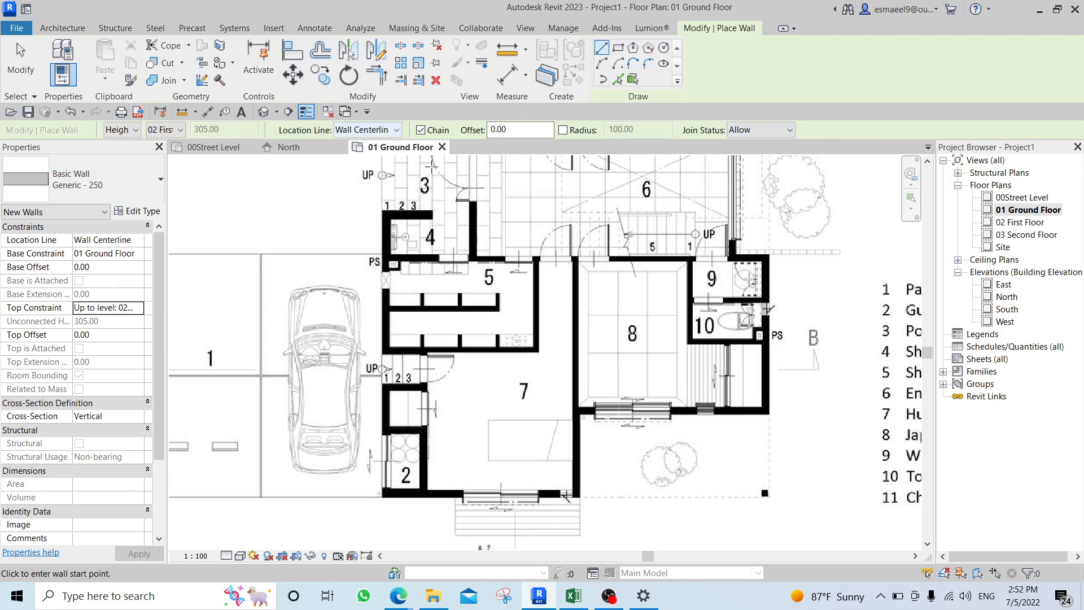
Preview a horizontal wall with the Wall Centerline location line in an empty area, and cancel it.
scroll(488, 309, "down", 5)
middle_click_drag(409, 282, 617, 346)
scroll(465, 268, "up", 3)
scroll(427, 303, "up", 2)
left_click(464, 311)
scroll(512, 310, "up", 5)
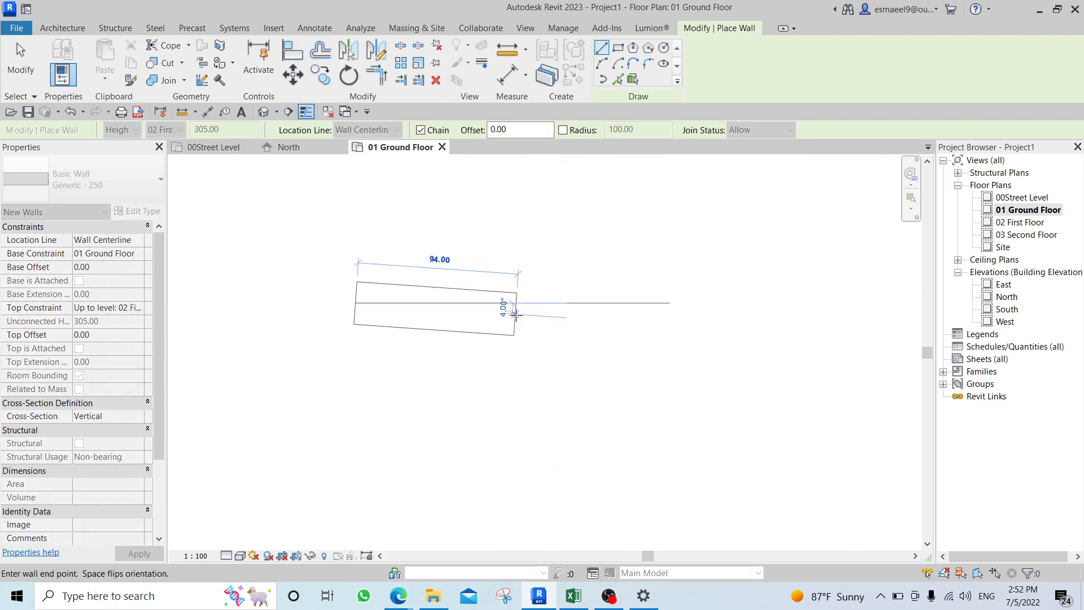
middle_click_drag(510, 305, 677, 316)
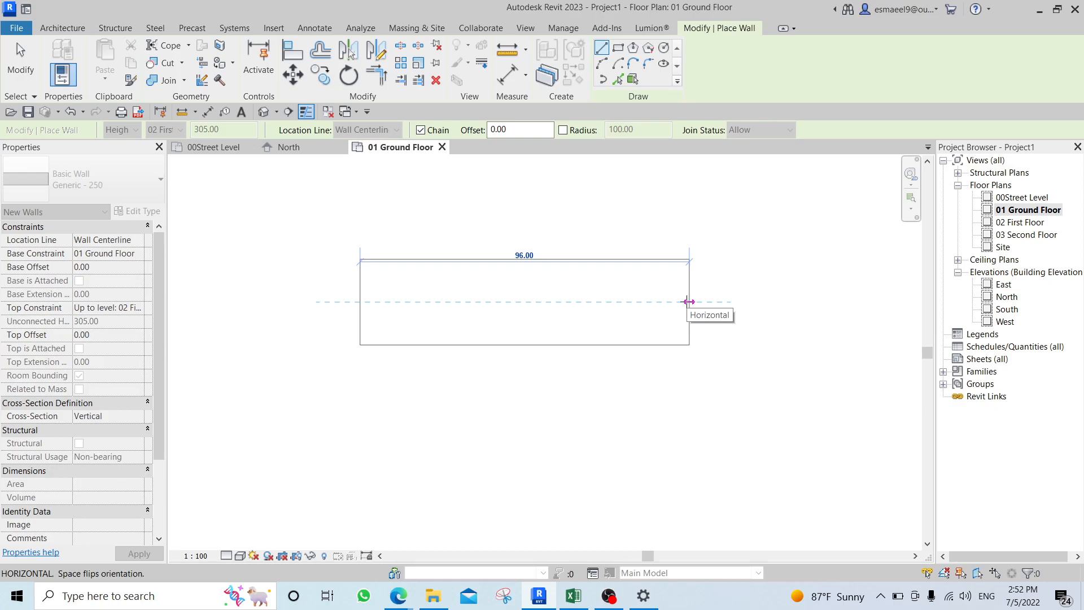
right_click(393, 213)
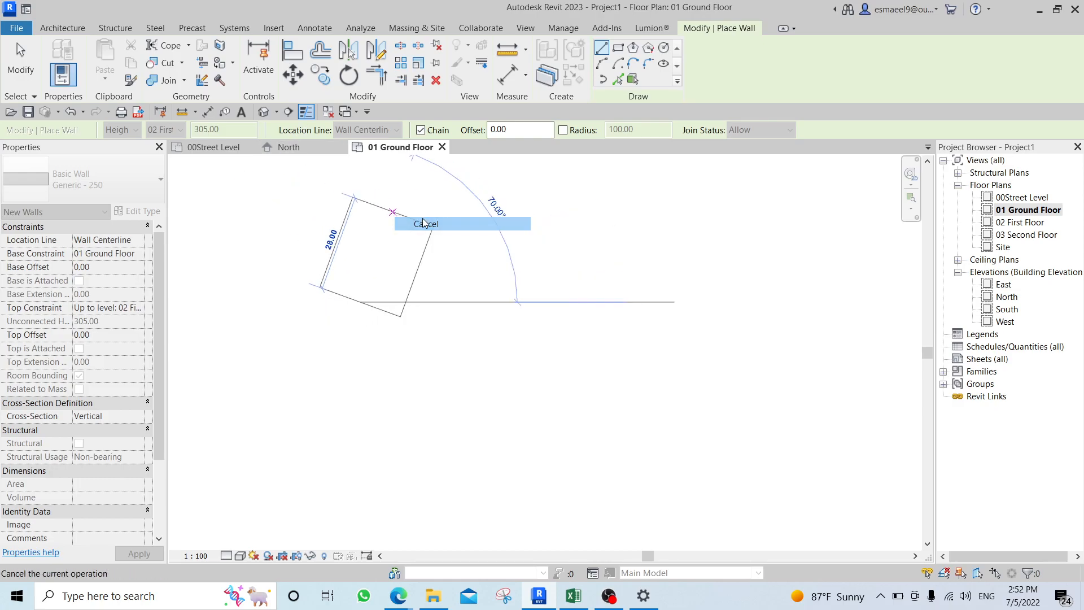
left_click(423, 224)
Set the wall location line to Finish Face: Exterior, preview a horizontal wall in the empty area, and cancel it.
left_click(373, 130)
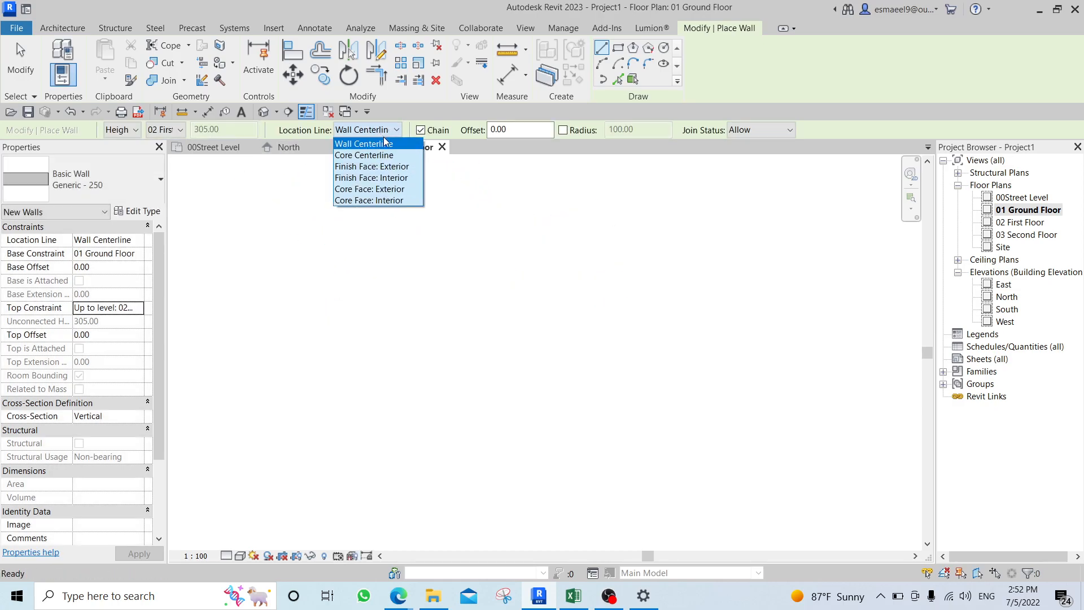
left_click(368, 167)
left_click(455, 306)
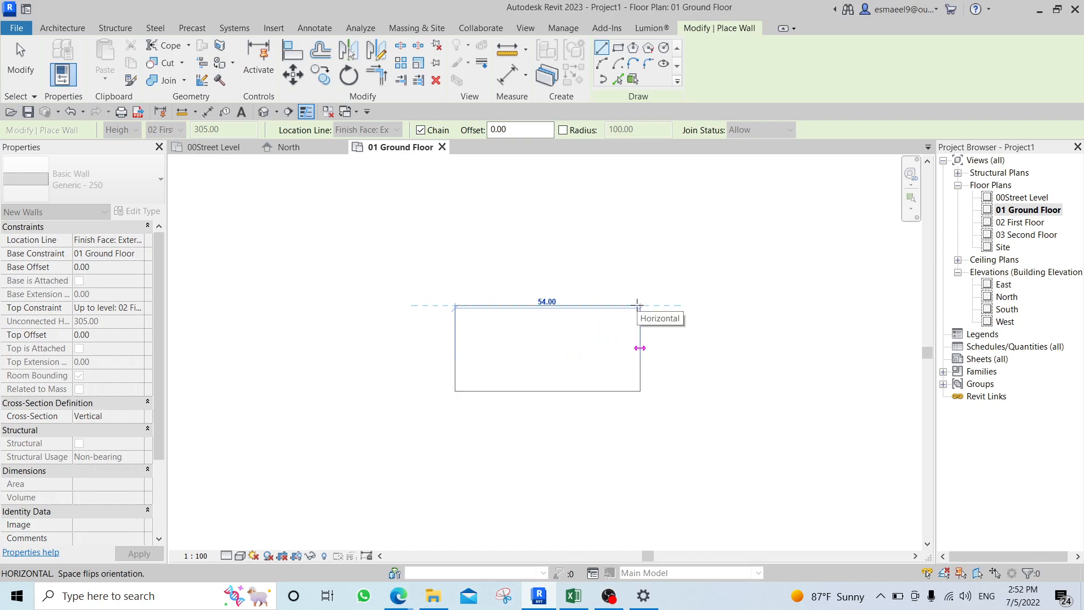
right_click(476, 202)
left_click(497, 210)
Set the wall location line to Finish Face: Interior and start a horizontal test wall in the empty area.
left_click(395, 130)
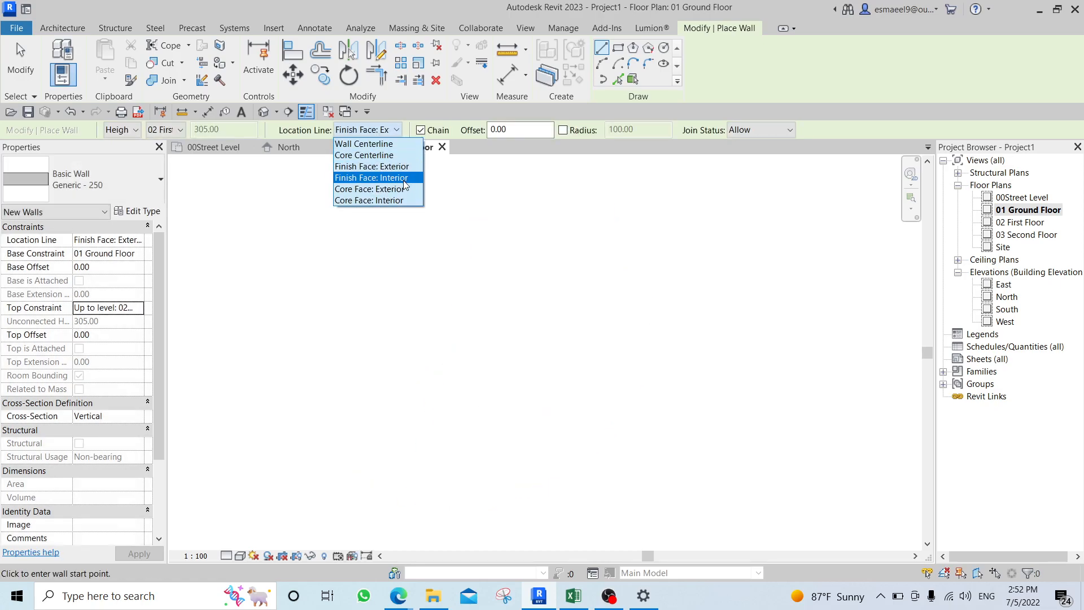
left_click(399, 178)
left_click(504, 266)
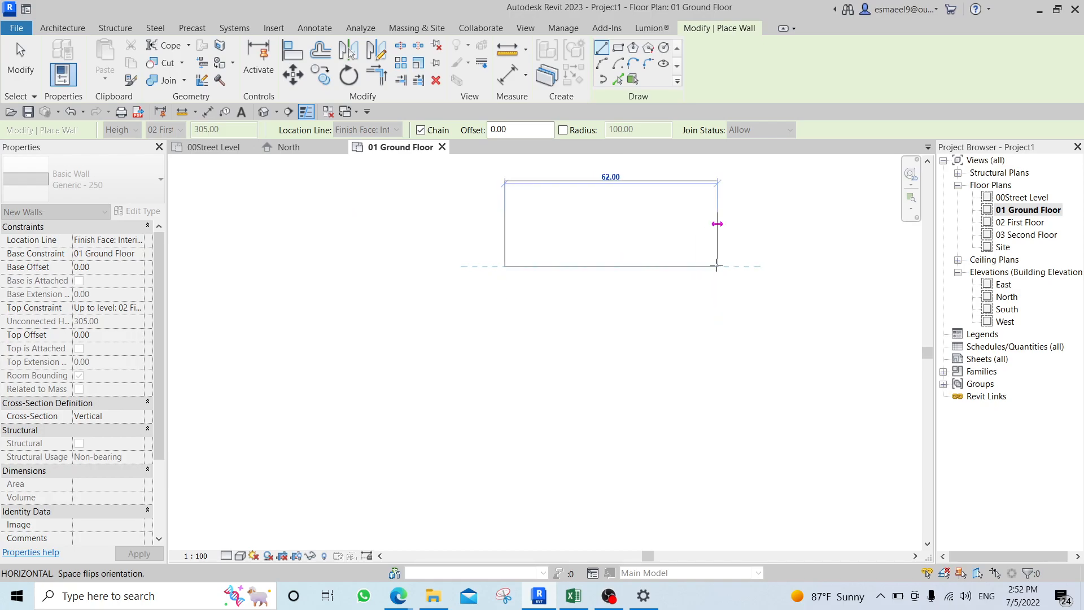
Flip the wall preview's orientation, abandon that segment, and set the wall location line to Wall Centerline.
key("space")
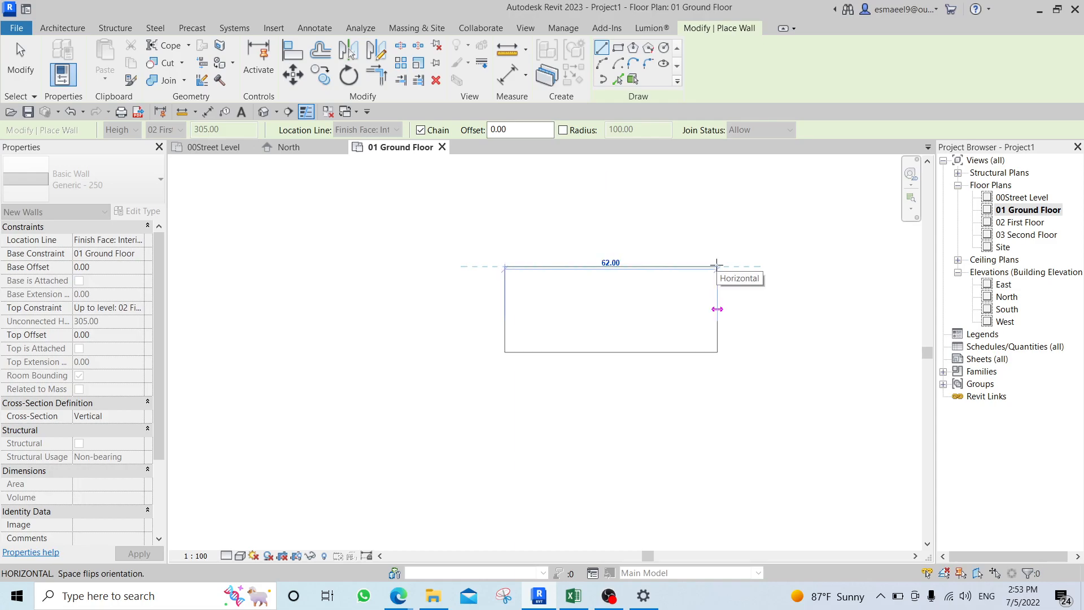
key("Escape")
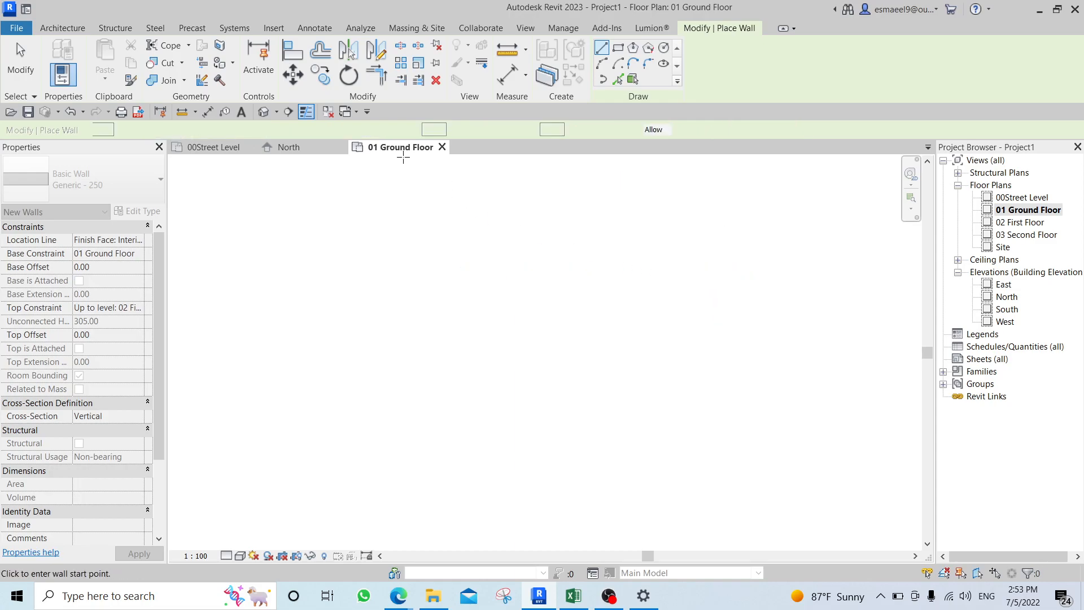
left_click(389, 130)
left_click(396, 144)
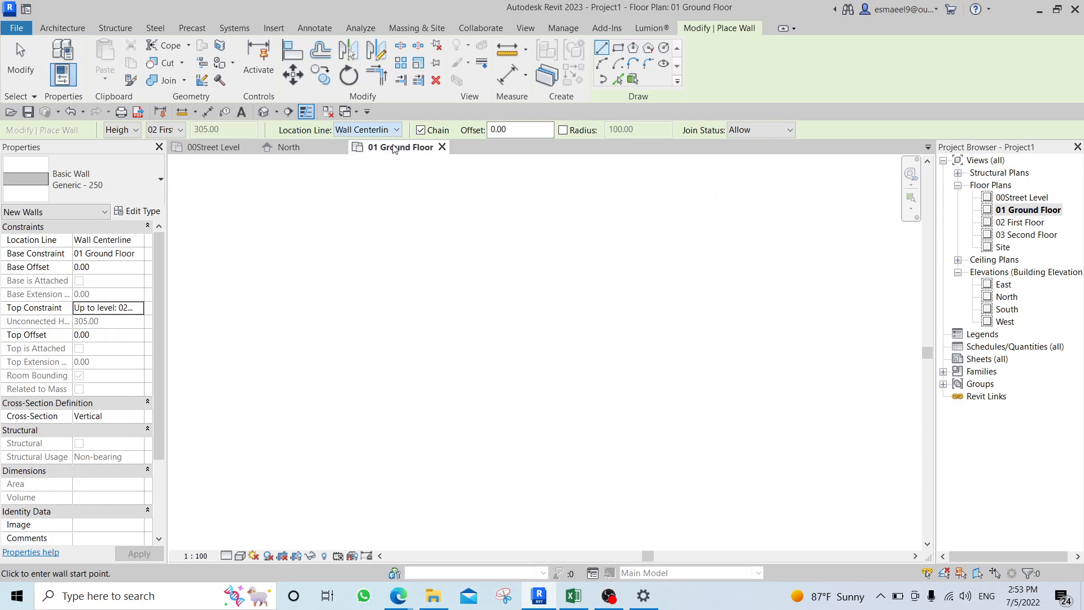
Draw chained walls over the floor plan image: 700 long along the lower edge of rooms 2 and 7, and 350 up room 7's east side.
scroll(637, 332, "down", 2)
middle_click_drag(877, 502, 428, 429)
scroll(428, 430, "up", 1)
scroll(484, 177, "up", 1)
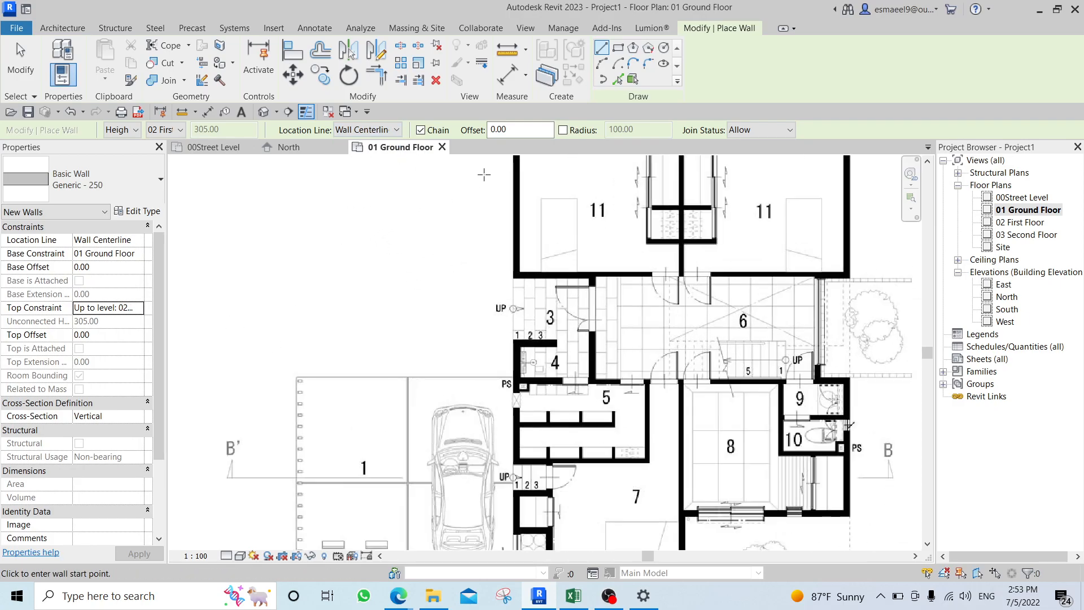
middle_click_drag(557, 340, 570, 182)
scroll(621, 384, "up", 2)
middle_click_drag(570, 429, 596, 358)
scroll(523, 384, "up", 2)
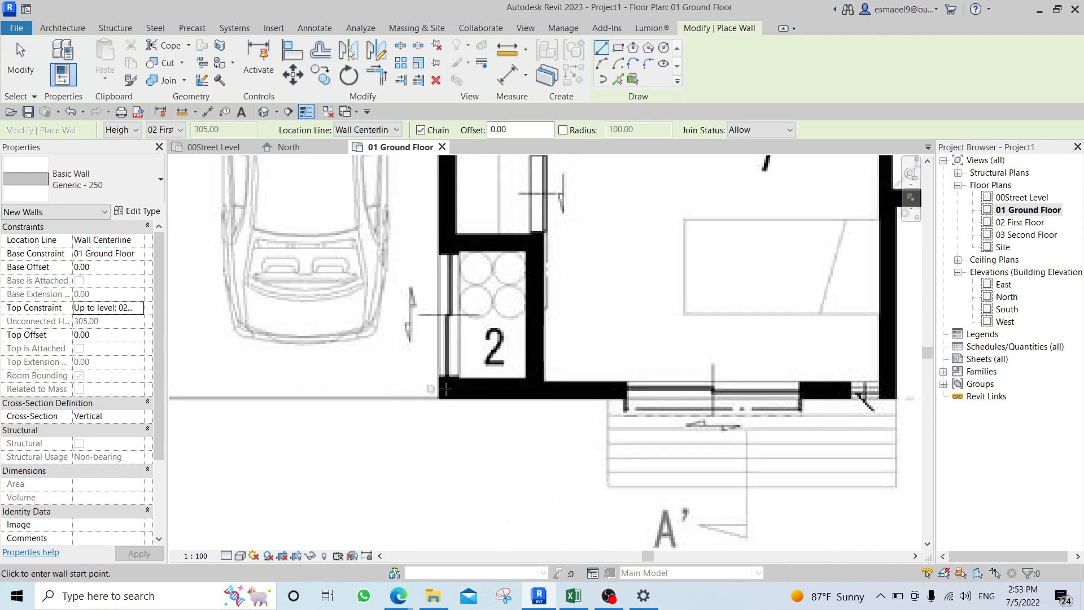
left_click(446, 390)
middle_click_drag(711, 391, 577, 385)
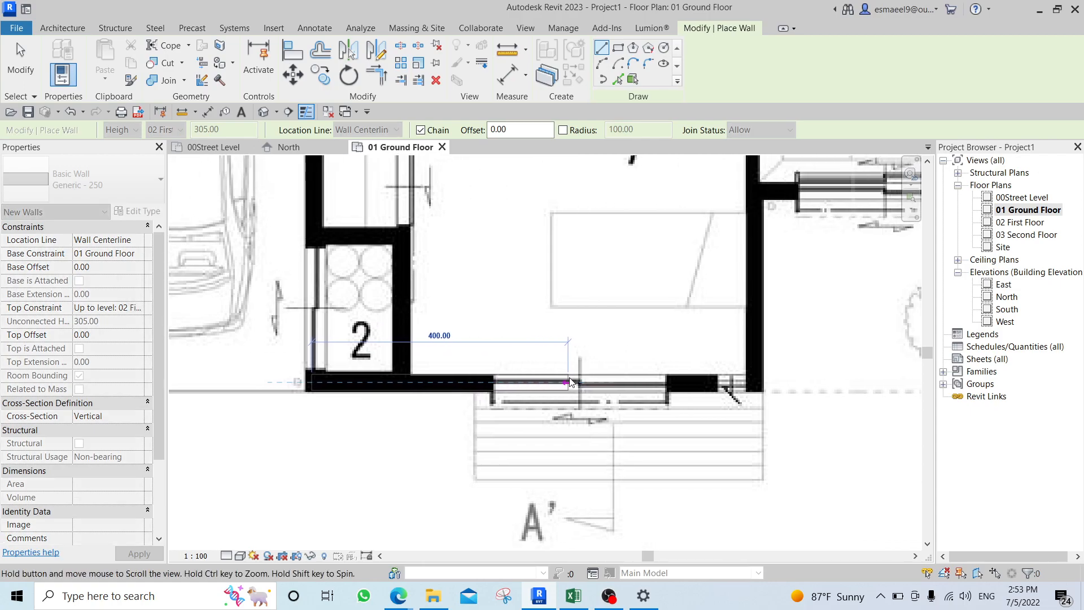
left_click(759, 382)
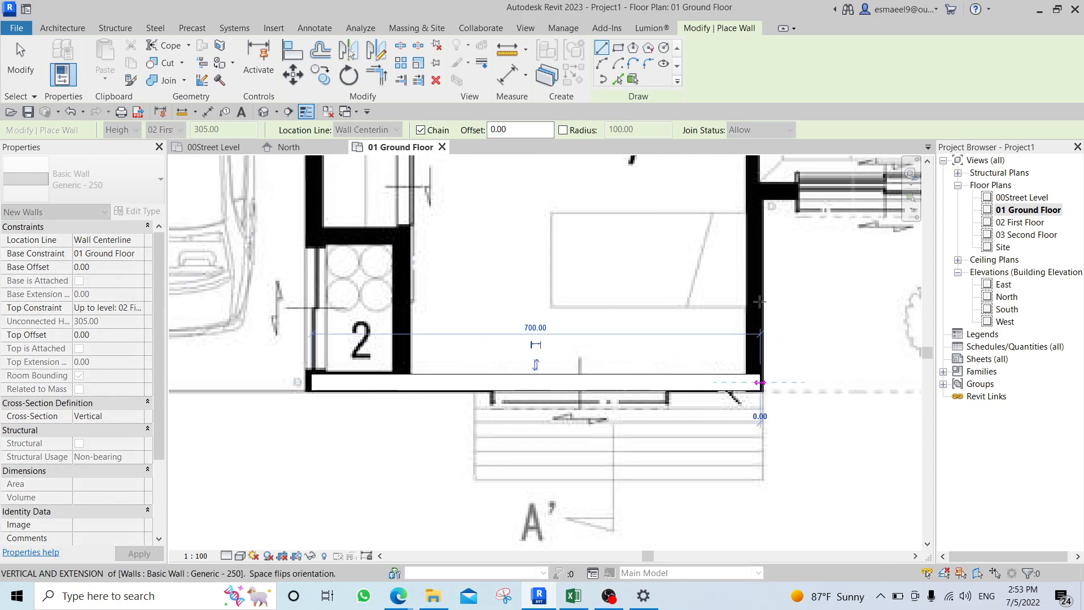
left_click(750, 170)
key("Escape")
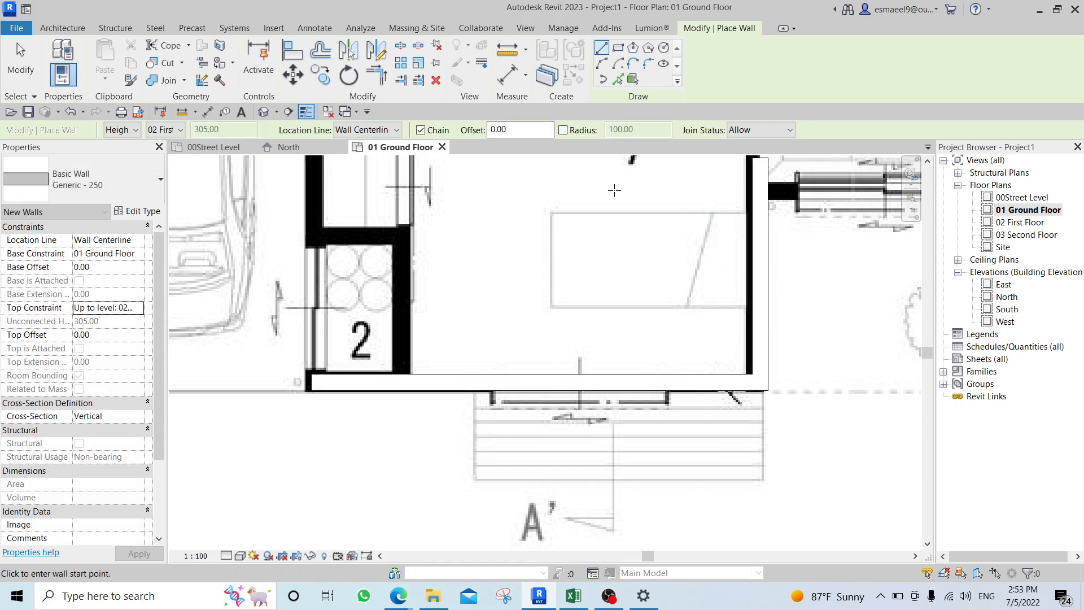
Turn off Chain and draw separate horizontal test walls about 1070 and 270 long in the empty area beside the plan.
scroll(457, 254, "down", 6)
middle_click_drag(439, 260, 870, 243)
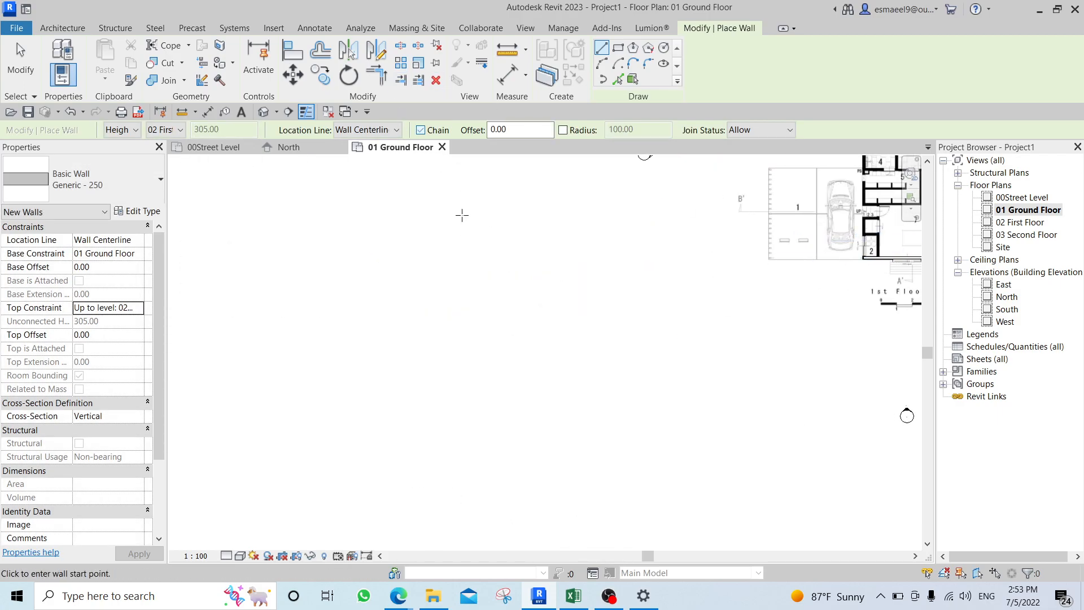
left_click(363, 327)
scroll(478, 328, "up", 4)
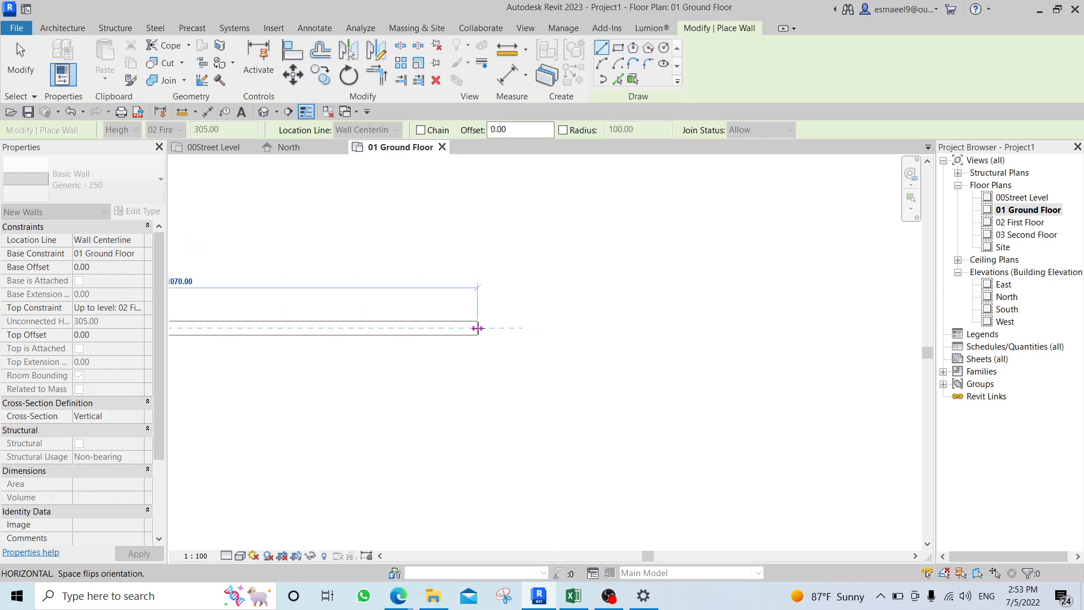
left_click(478, 327)
left_click(489, 168)
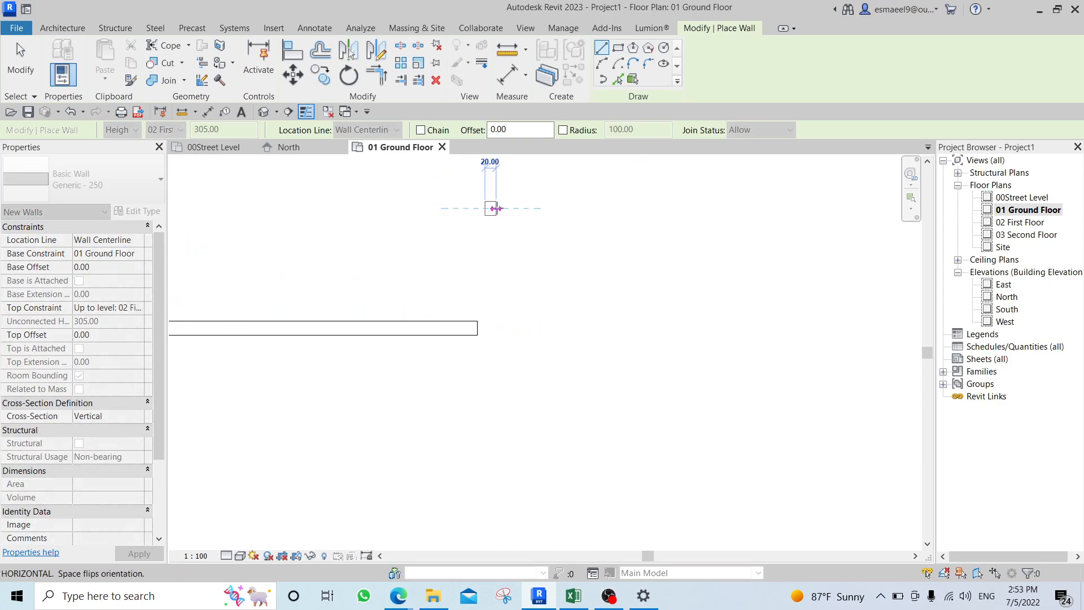
key("Escape")
left_click(595, 336)
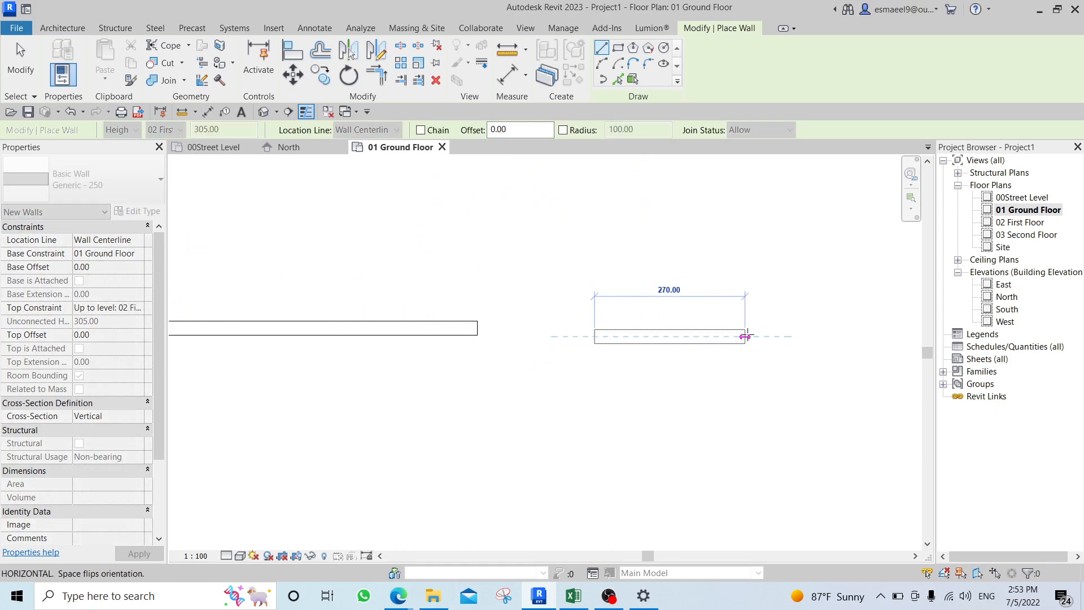
left_click(746, 336)
left_click(745, 451)
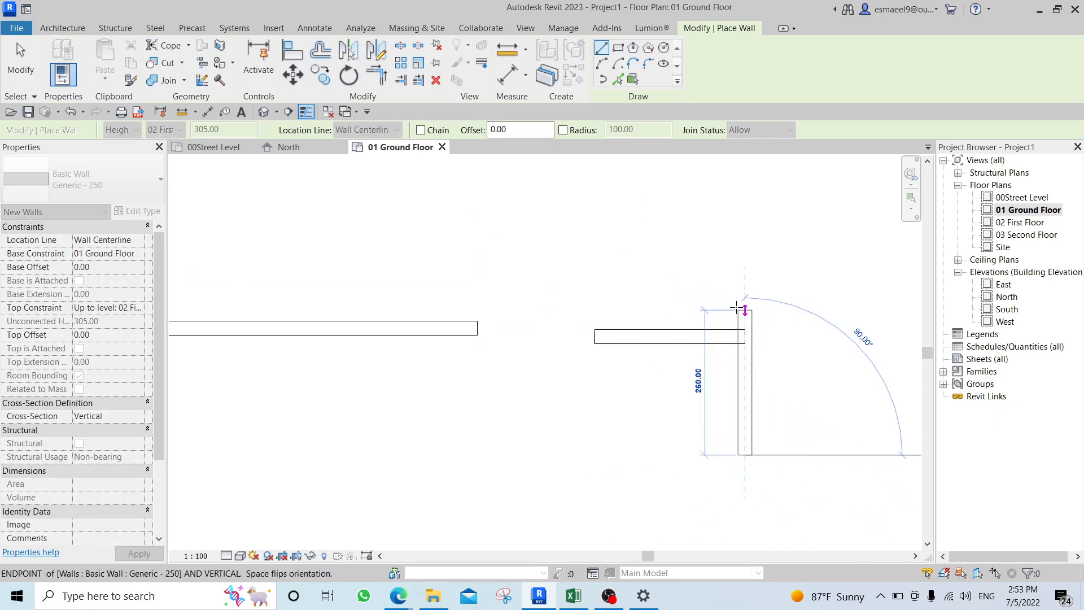
key("Escape")
key("Escape")
Delete the separate test walls drawn in the empty area beside the plan.
left_click_drag(787, 271, 472, 389)
scroll(472, 390, "down", 3)
left_click(498, 387)
Delete the vertical wall beside room 7 and the horizontal wall along the plan's lower edge.
scroll(622, 334, "up", 4)
middle_click_drag(622, 334, 517, 333)
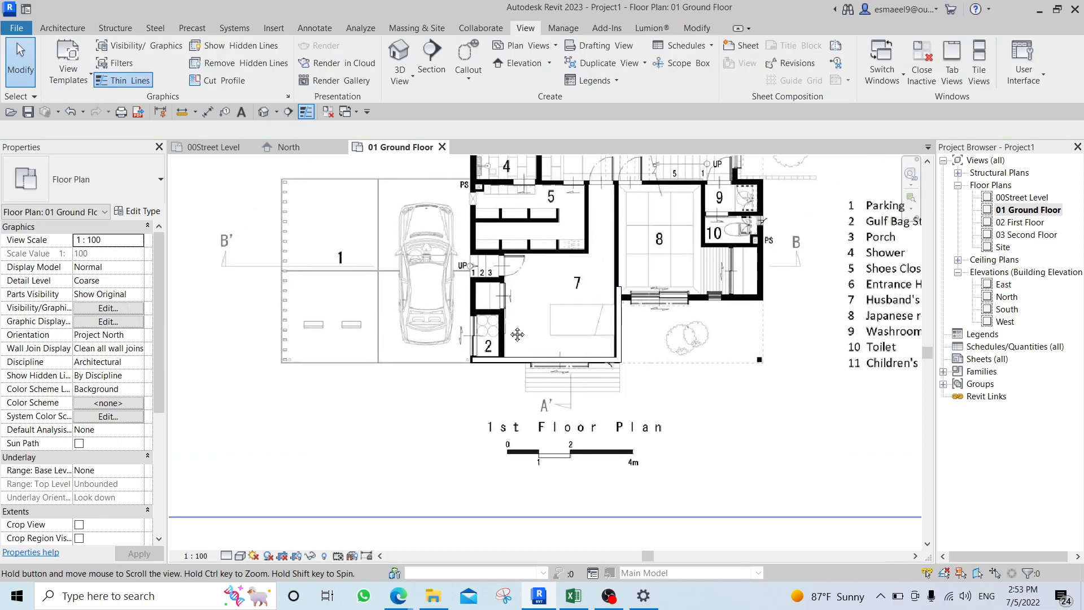
scroll(518, 334, "up", 3)
left_click(642, 325)
scroll(642, 332, "up", 3)
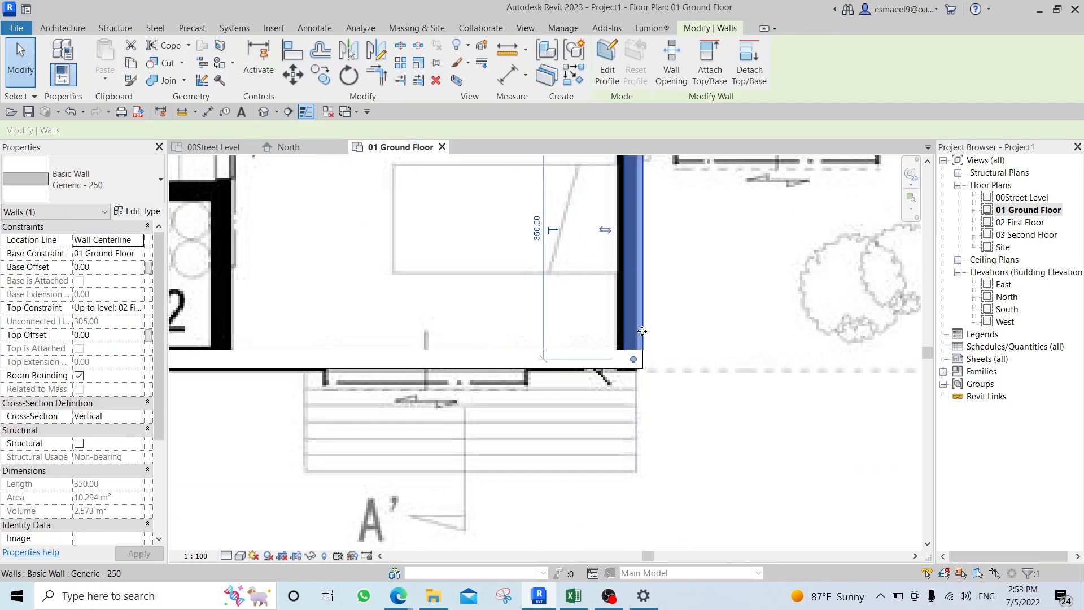
key("Escape")
left_click(611, 354)
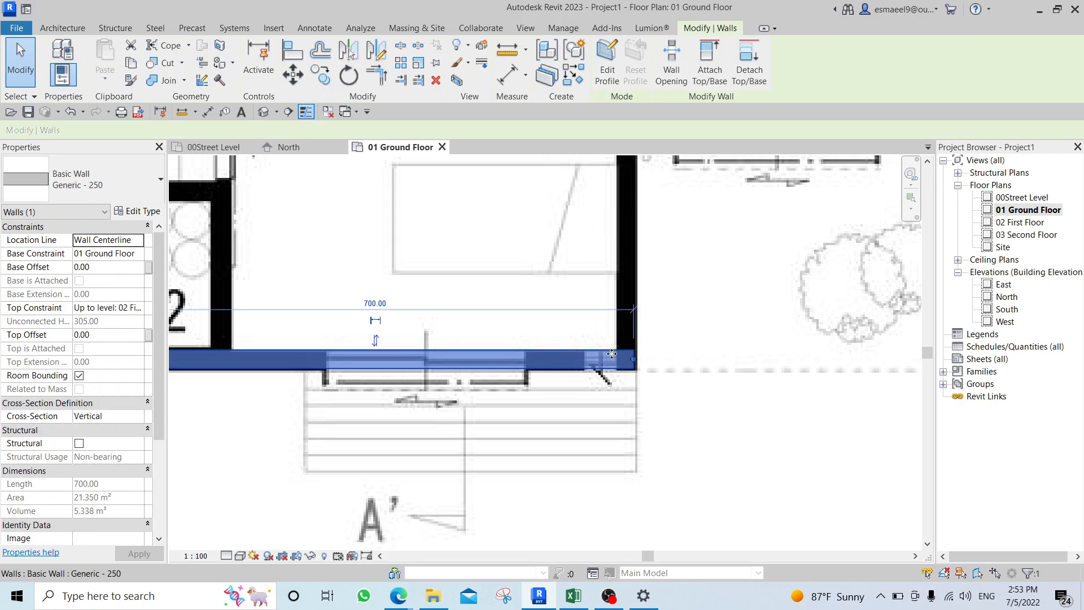
key("Escape")
Start a chained Generic - 250 wall at the lower corner of room 2 and draw it about 1020 up the west side to the porch.
key("w")
key("a")
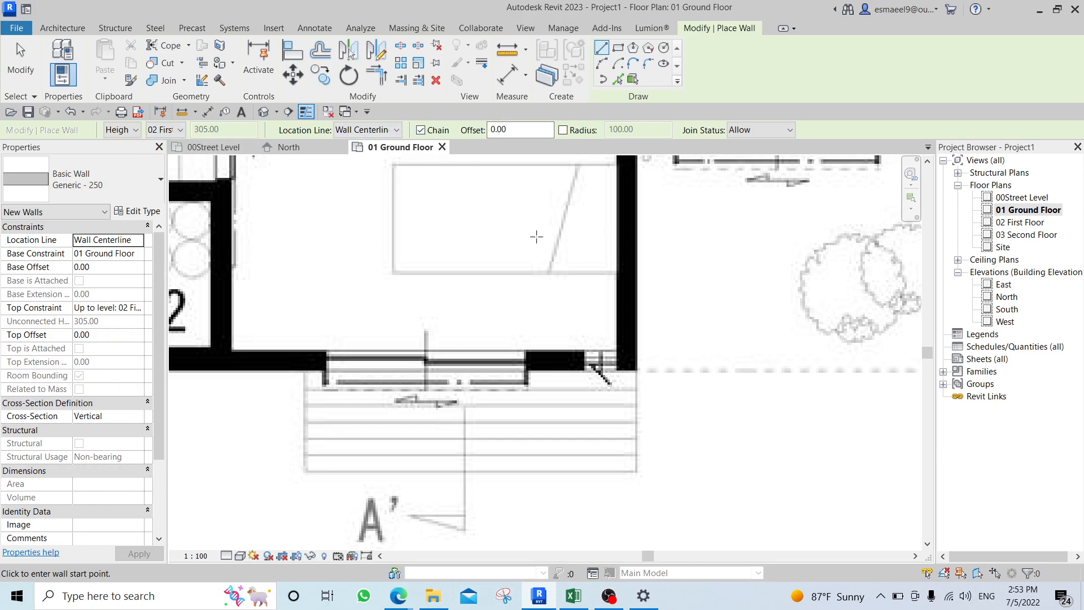
middle_click_drag(499, 245, 647, 243)
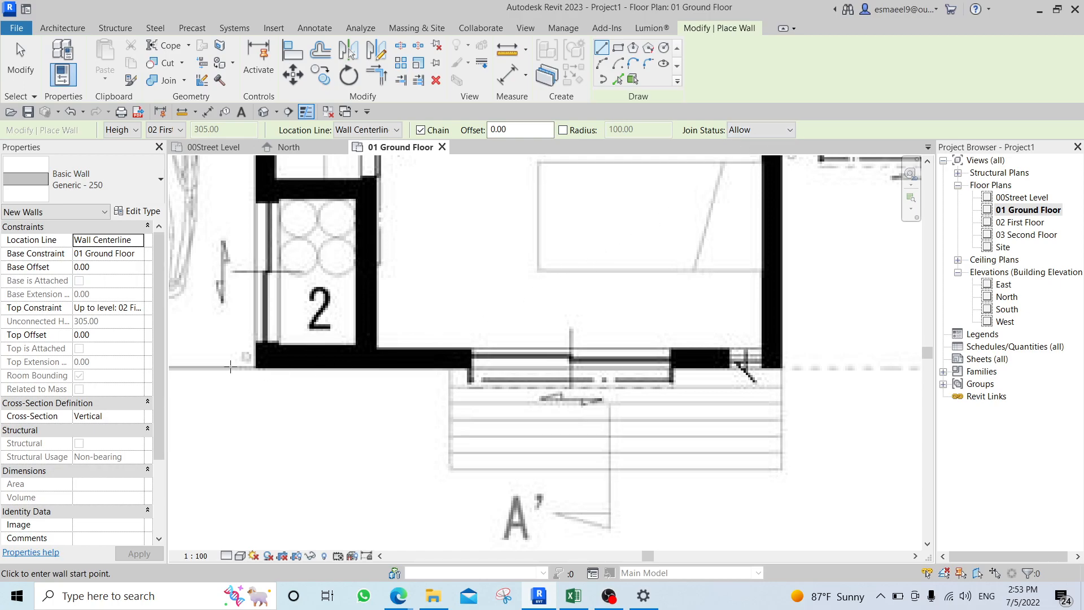
scroll(290, 364, "up", 2)
left_click(285, 351)
scroll(285, 351, "down", 5)
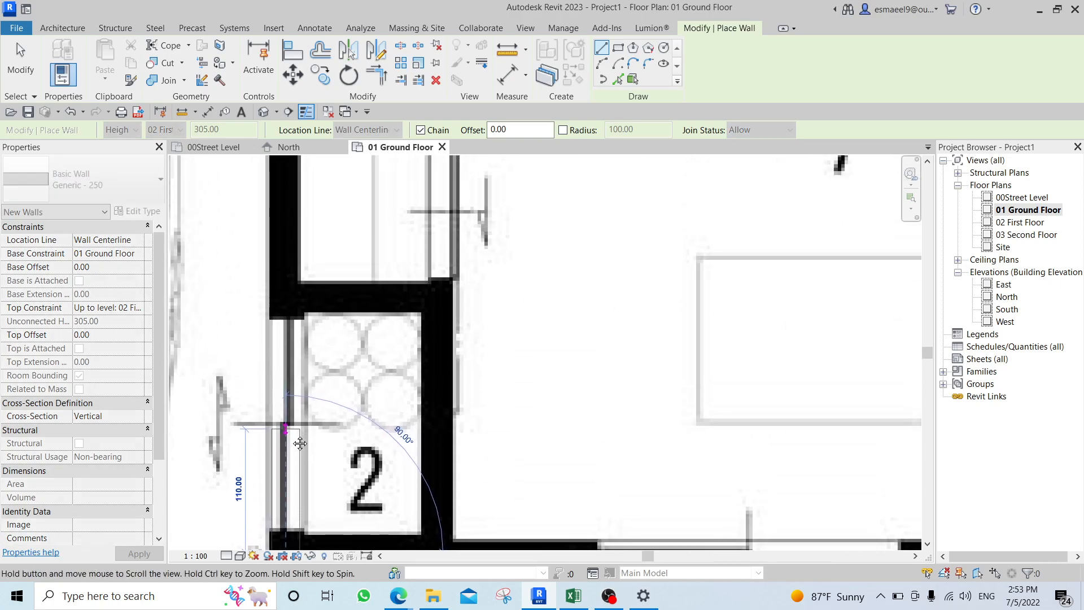
scroll(288, 328, "up", 7)
middle_click_drag(290, 302, 281, 468)
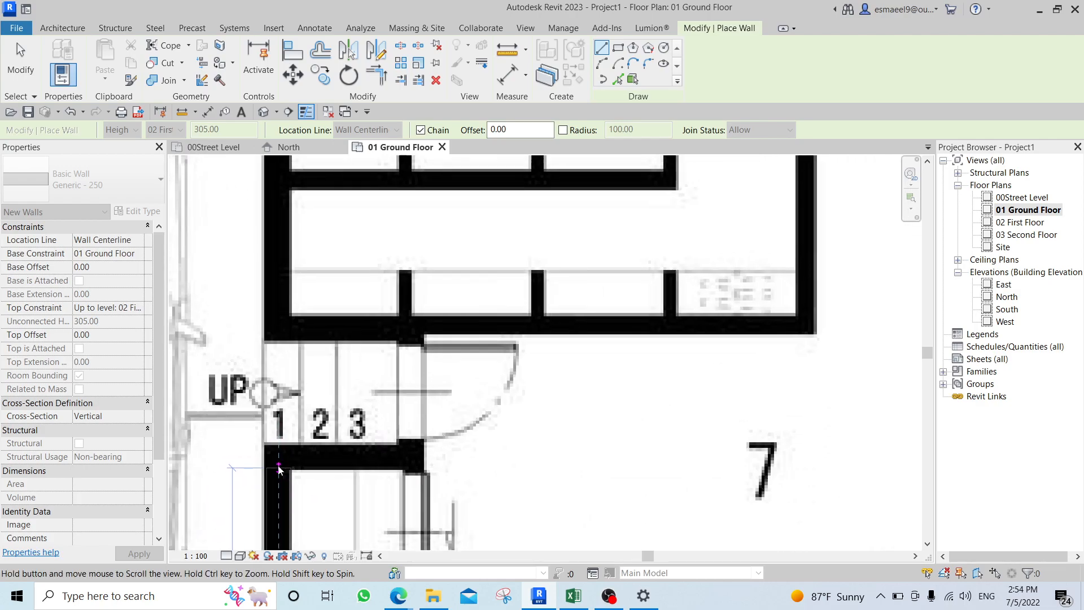
scroll(283, 411, "down", 7)
scroll(285, 351, "up", 1)
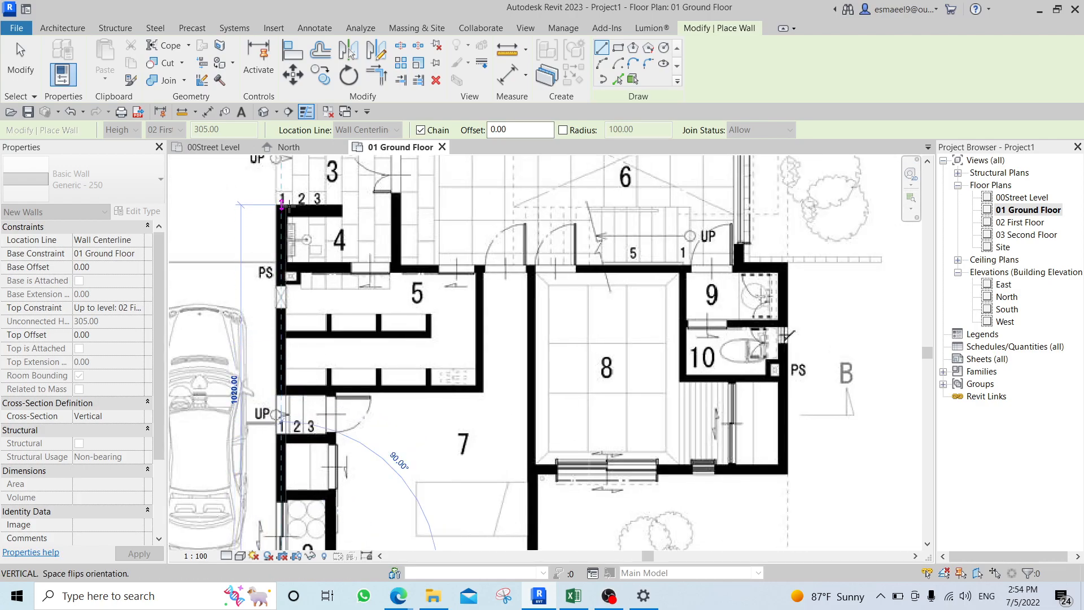
left_click(281, 211)
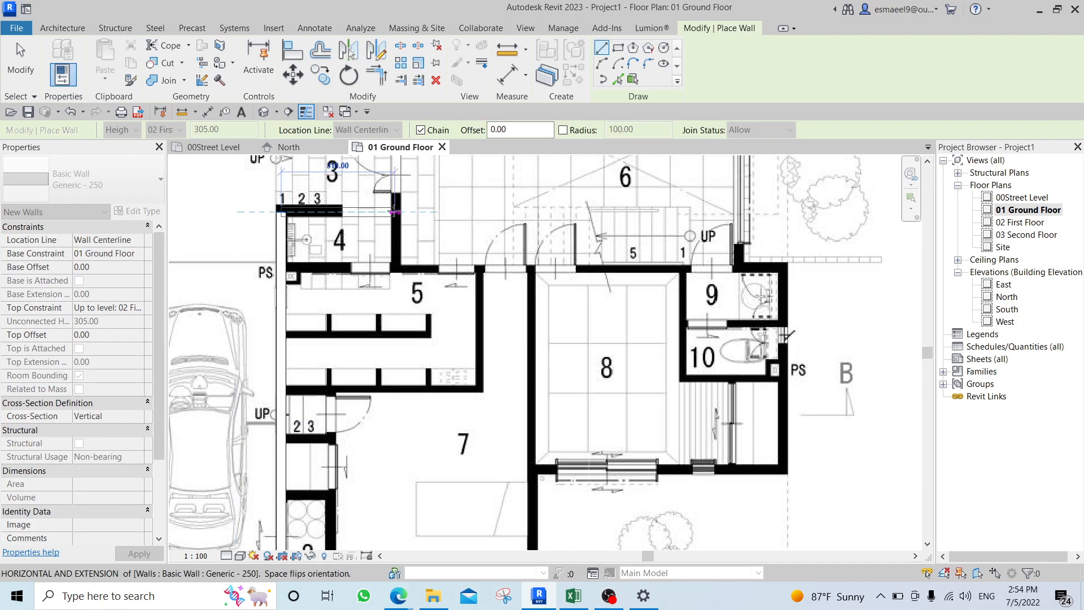
Continue the wall chain around the porch, room 3: about 310 east, 290 north, and back west to the outer corner.
left_click(395, 212)
middle_click_drag(398, 209, 393, 377)
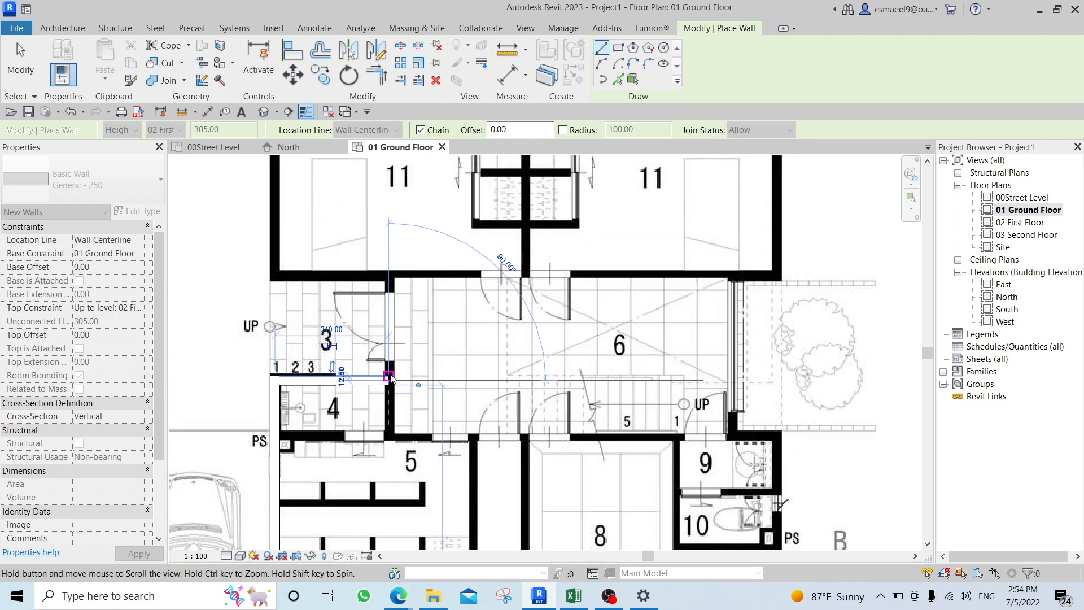
scroll(393, 277, "up", 1)
left_click(389, 275)
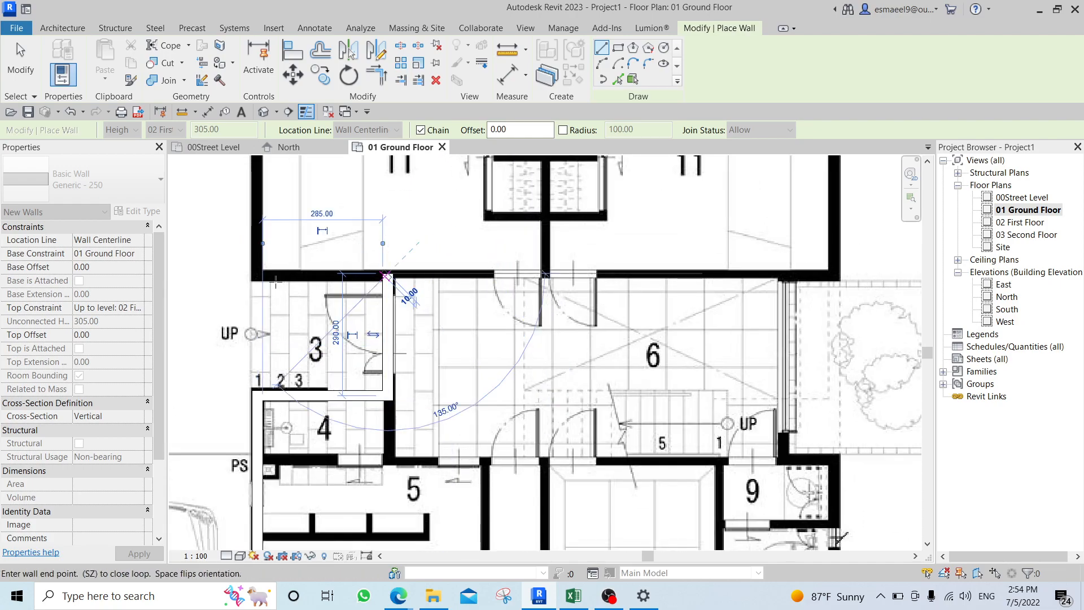
left_click(257, 274)
Continue the wall chain around both rooms 11: 550 up the west side, across the north side, and down the east side.
middle_click_drag(277, 239, 309, 484)
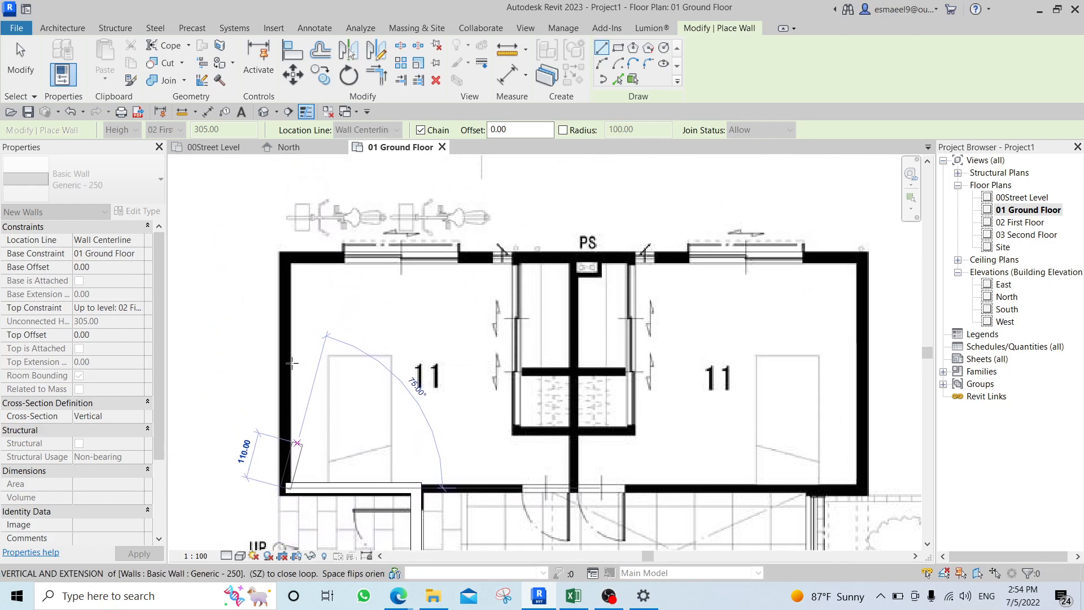
left_click(285, 288)
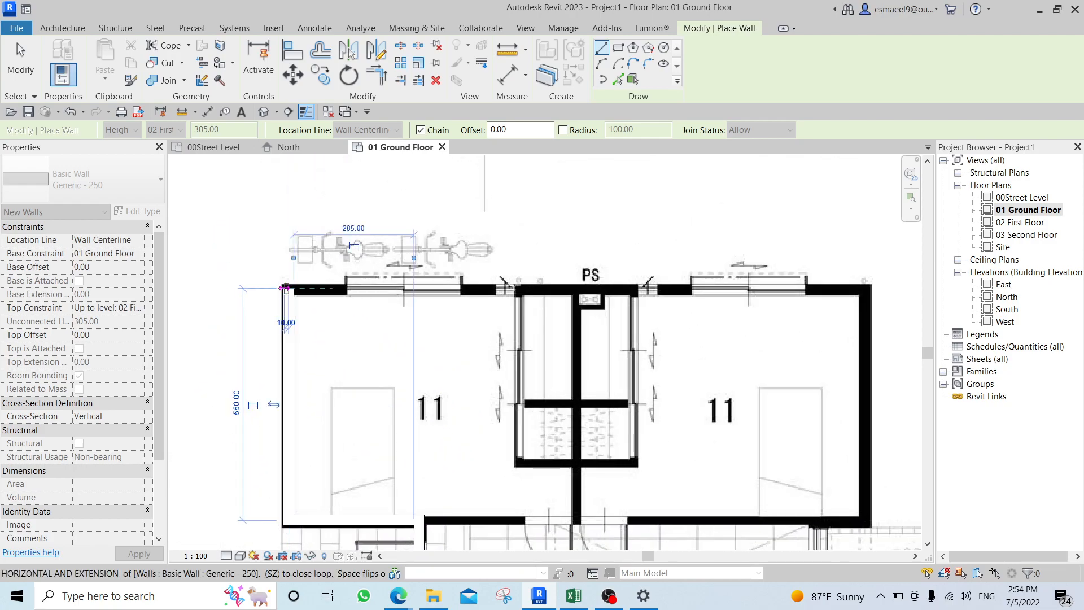
left_click(866, 288)
middle_click_drag(869, 386, 816, 190)
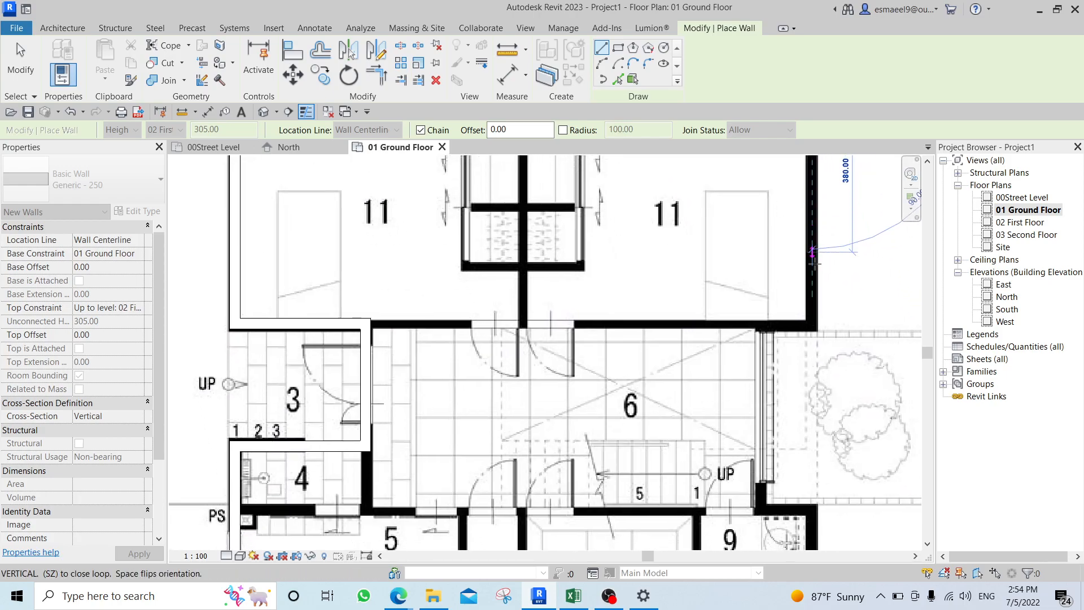
left_click(812, 323)
Continue the wall chain along the recess east of room 6: inward, down the hall's glazed side, and out to room 9's corner.
left_click(761, 323)
middle_click_drag(761, 488, 748, 365)
left_click(748, 383)
left_click(798, 387)
Close the exterior wall loop: 550 down beside rooms 9 and 10, west below room 8, 300 down beside room 7, and back to the start.
middle_click_drag(799, 441, 773, 232)
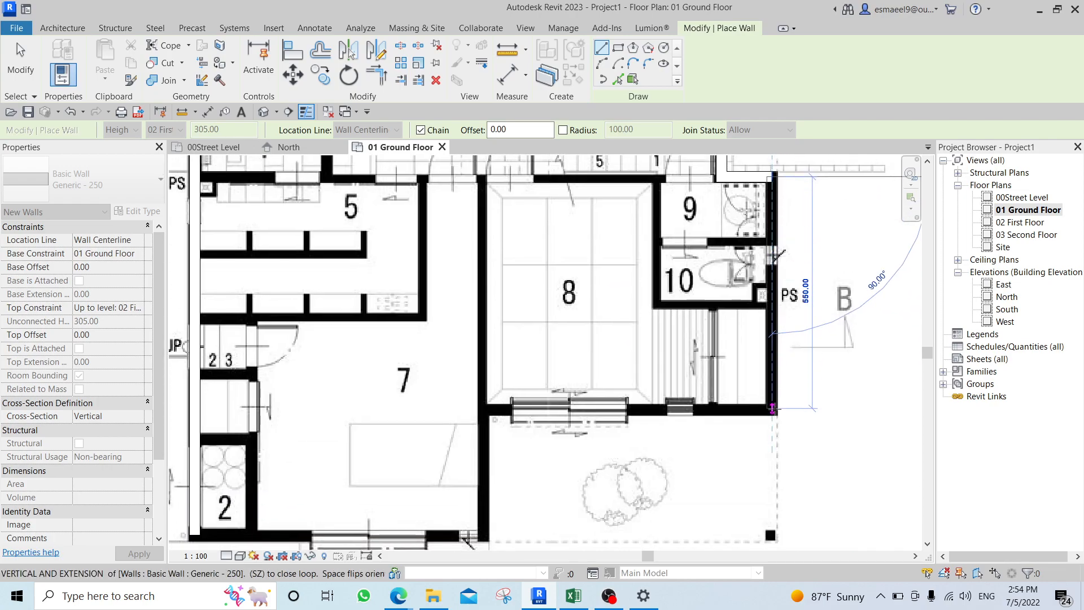
left_click(773, 407)
left_click(485, 408)
middle_click_drag(484, 535, 526, 390)
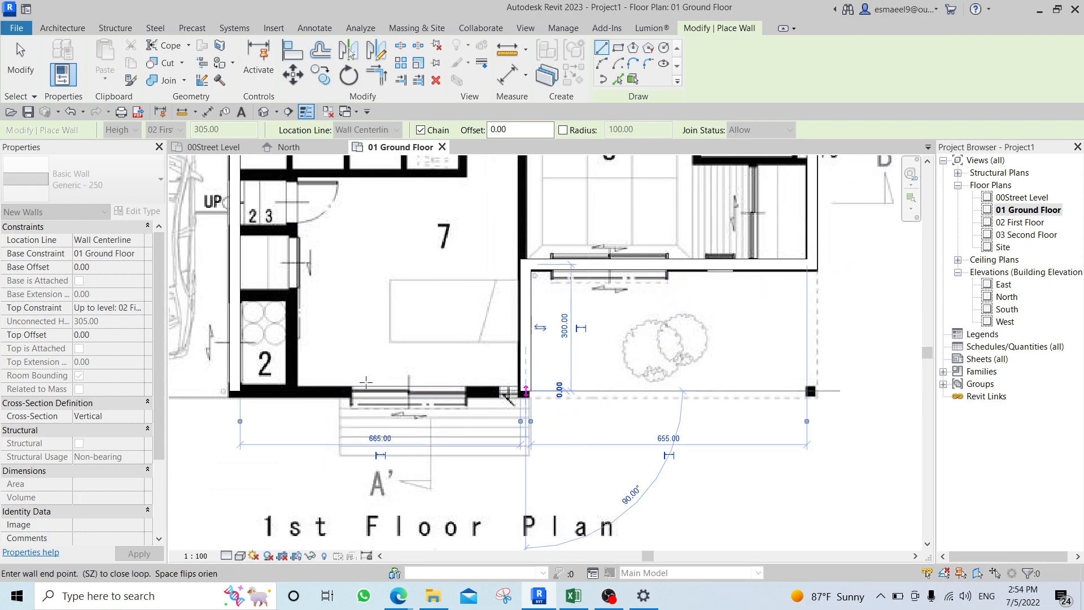
key("Escape")
scroll(580, 347, "down", 3)
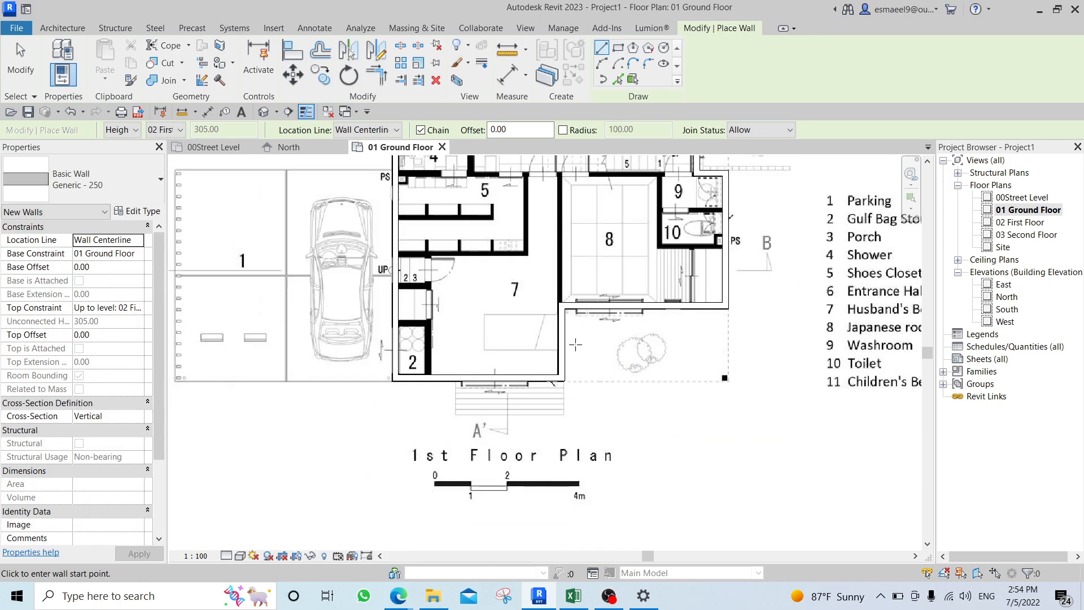
key("Escape")
middle_click_drag(538, 258, 591, 326)
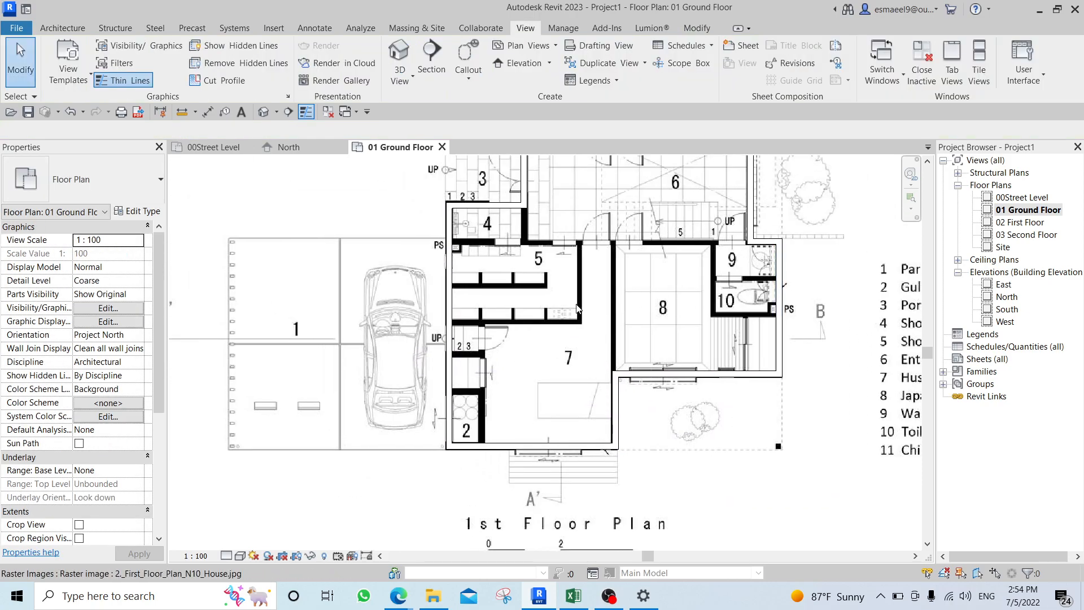
middle_click_drag(589, 263, 595, 409)
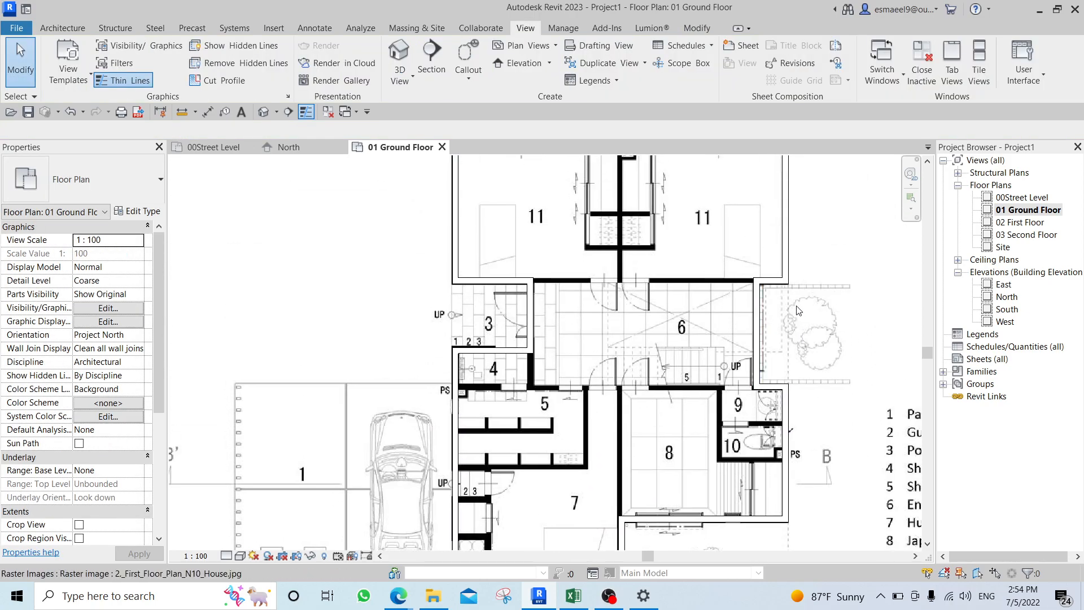
scroll(699, 300, "up", 4)
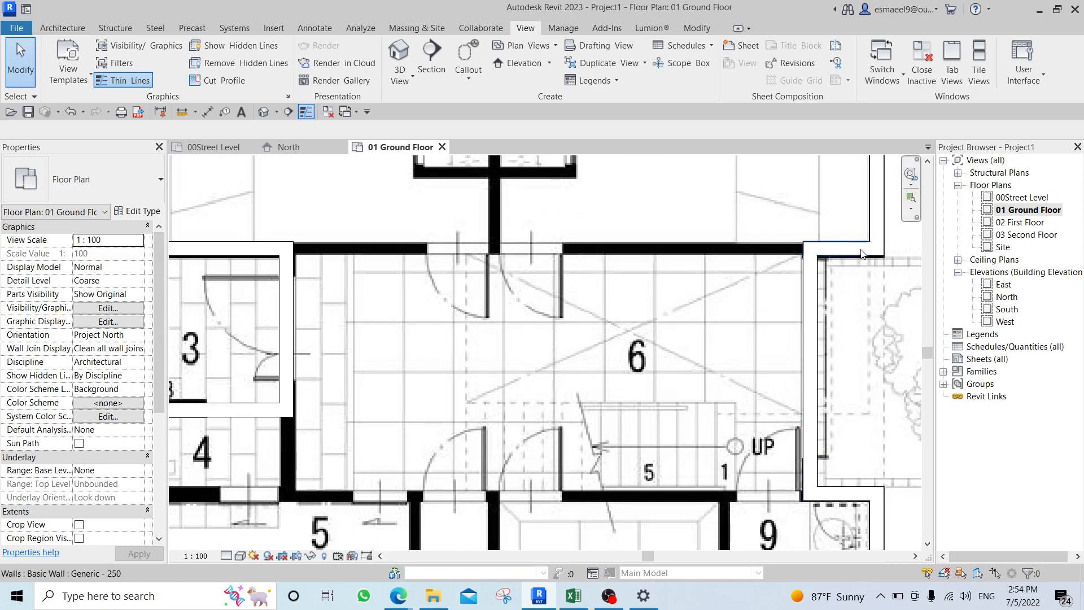
scroll(738, 305, "down", 2)
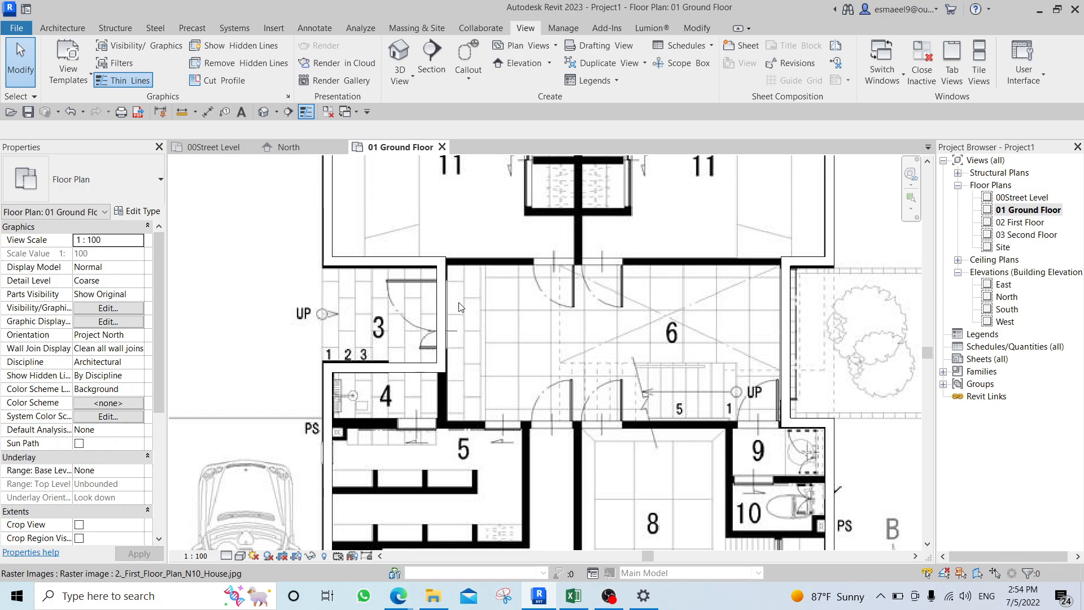
scroll(441, 297, "up", 1)
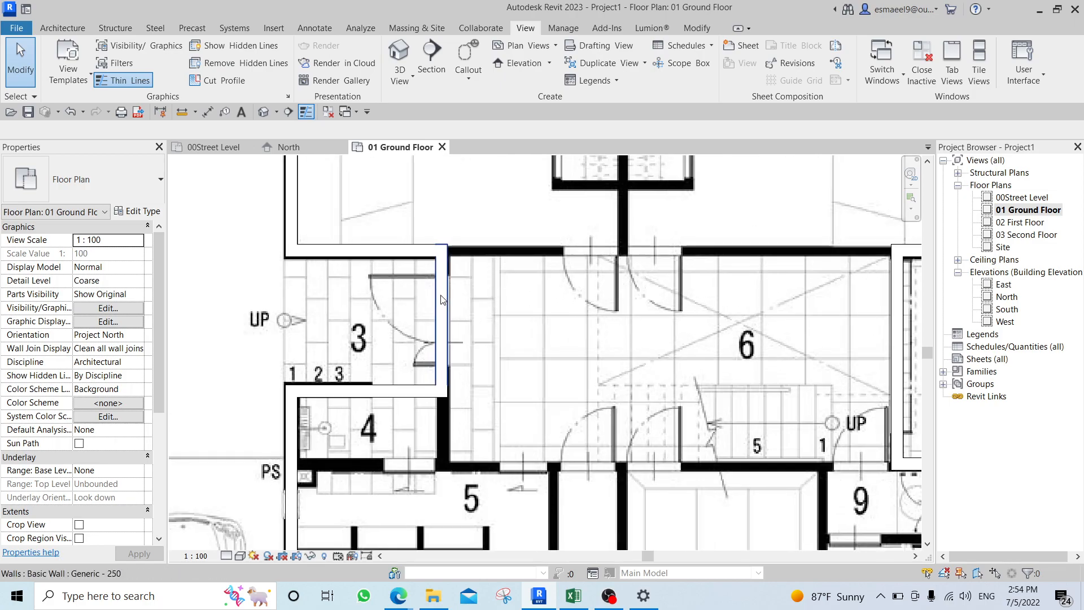
left_click(388, 255)
left_click(225, 248)
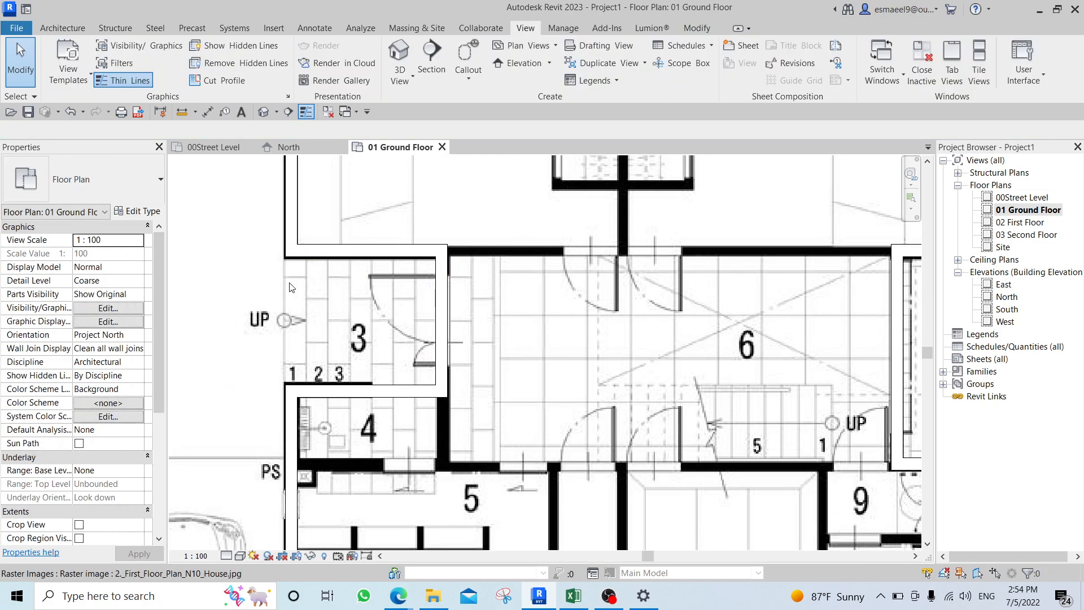
left_click(345, 253)
left_click(380, 291)
key("Escape")
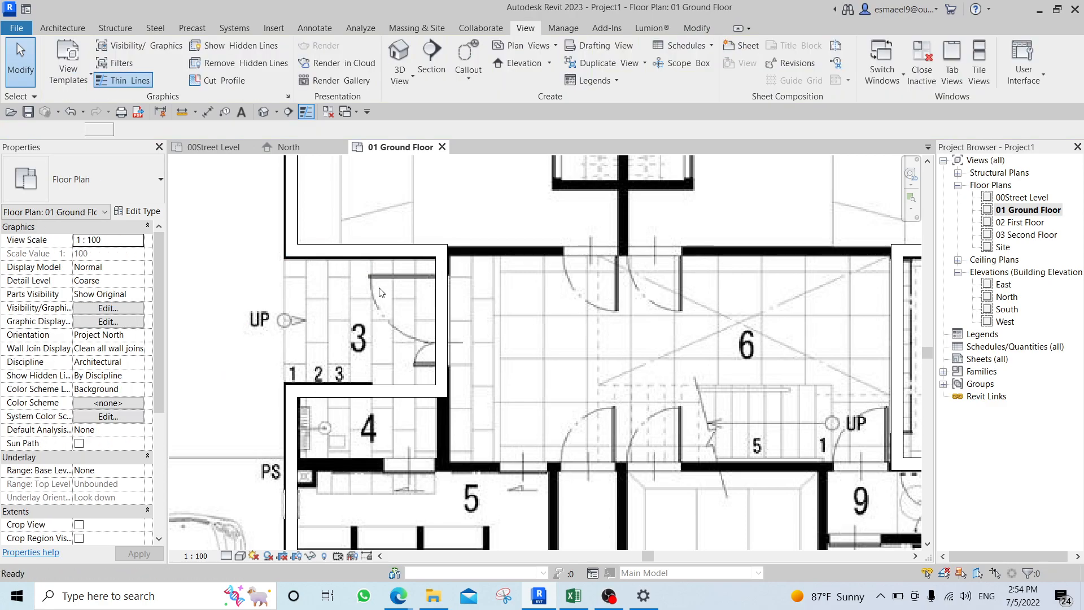
Start placing new walls with the Basic Wall type Generic - 200mm.
key("w")
key("a")
left_click(107, 176)
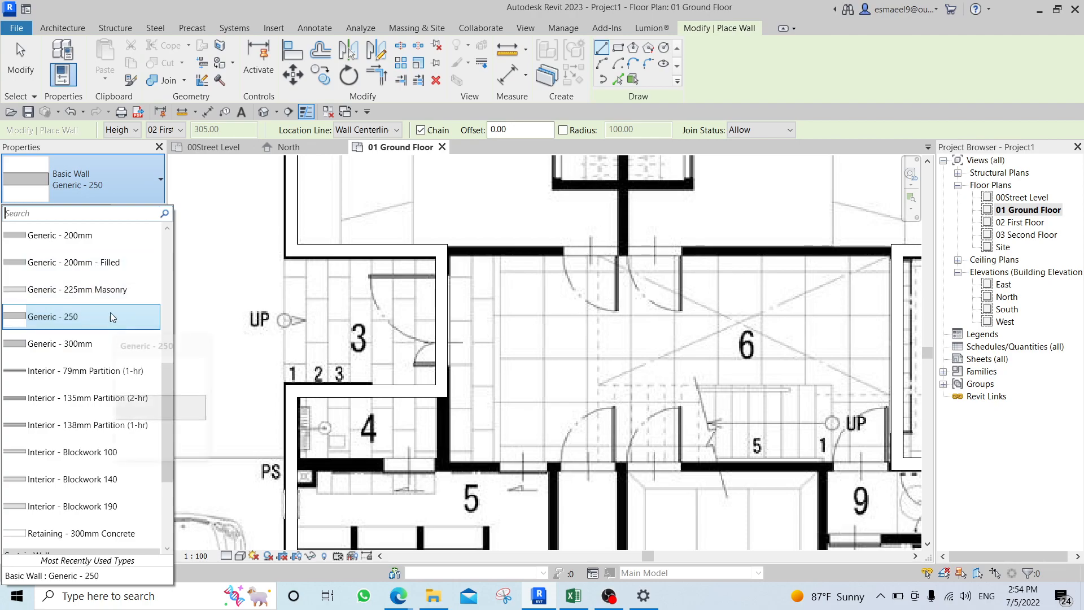
left_click(90, 237)
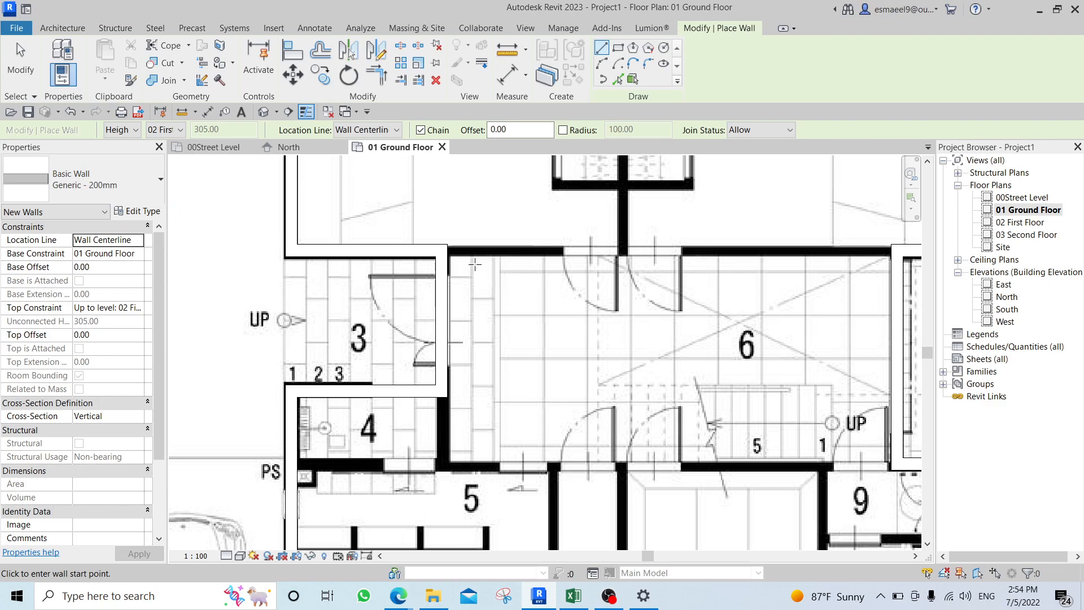
scroll(475, 264, "up", 4)
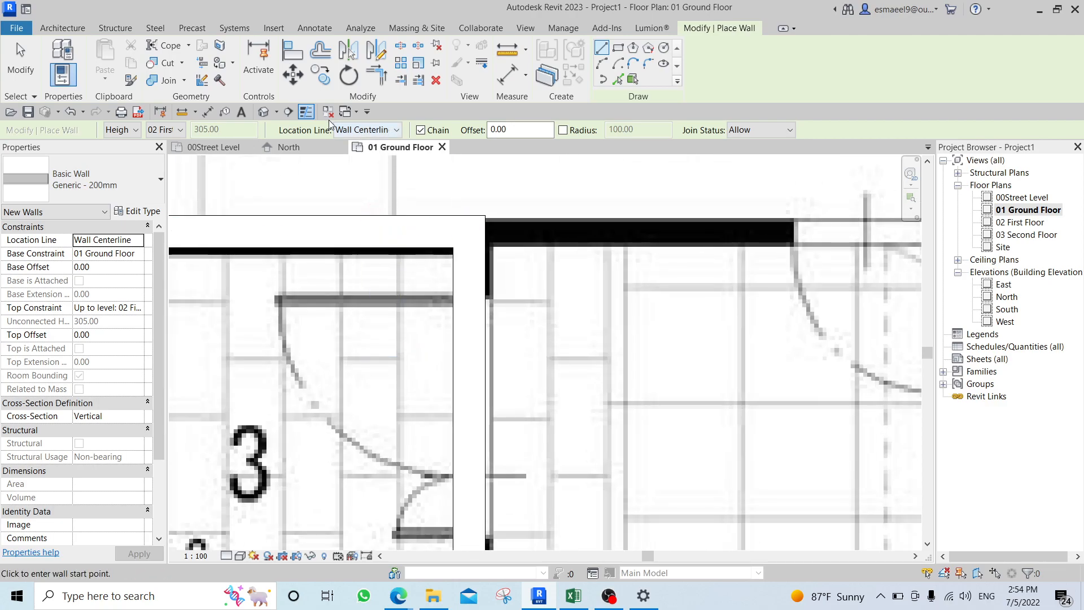
left_click(486, 215)
scroll(604, 212, "up", 2)
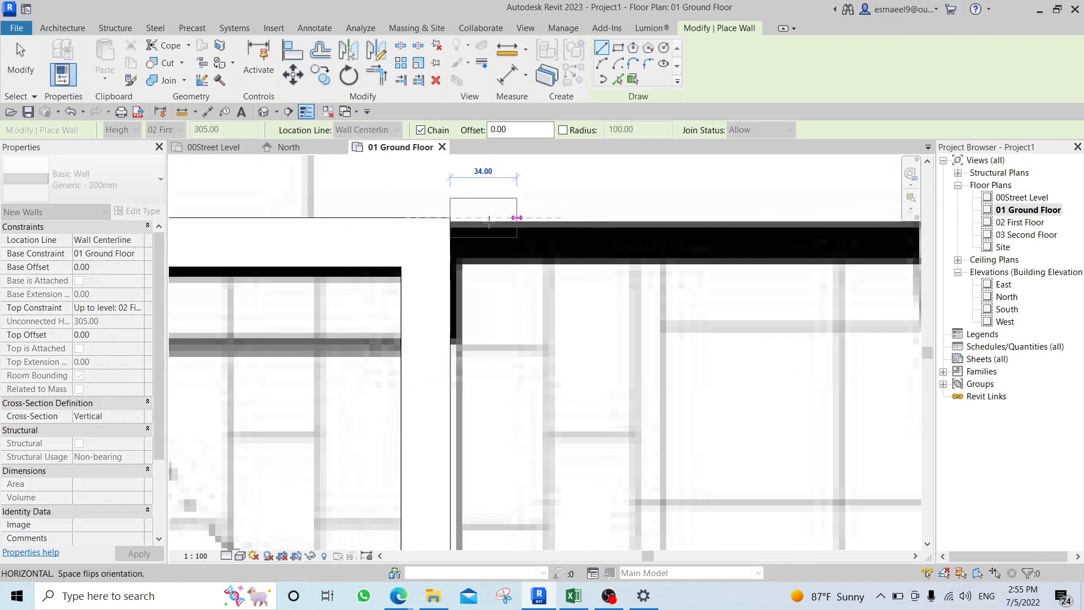
left_click(508, 218)
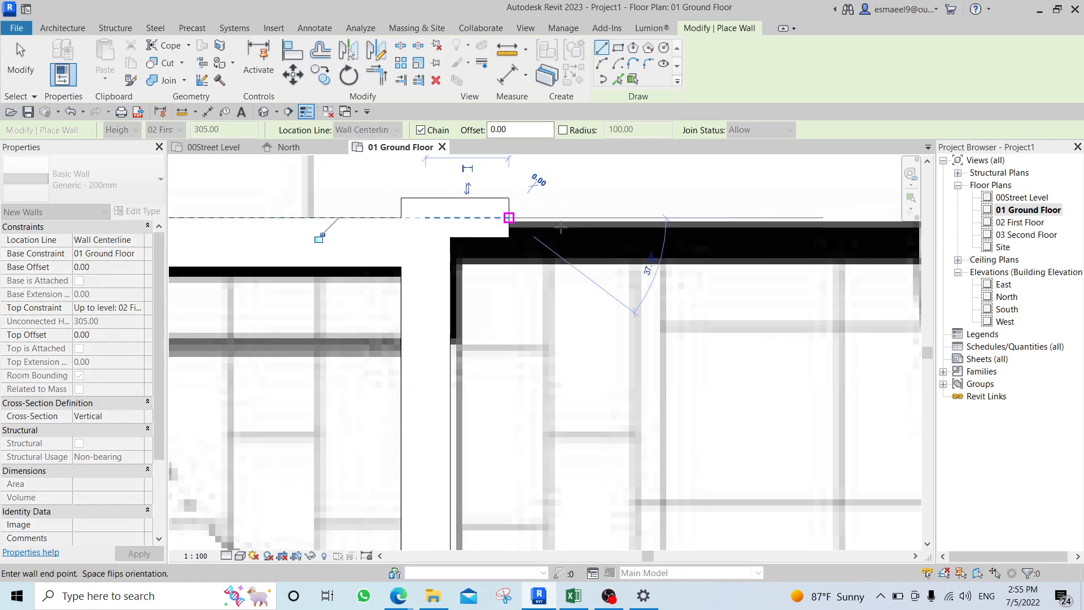
scroll(542, 224, "up", 2)
key("Escape")
key("F1")
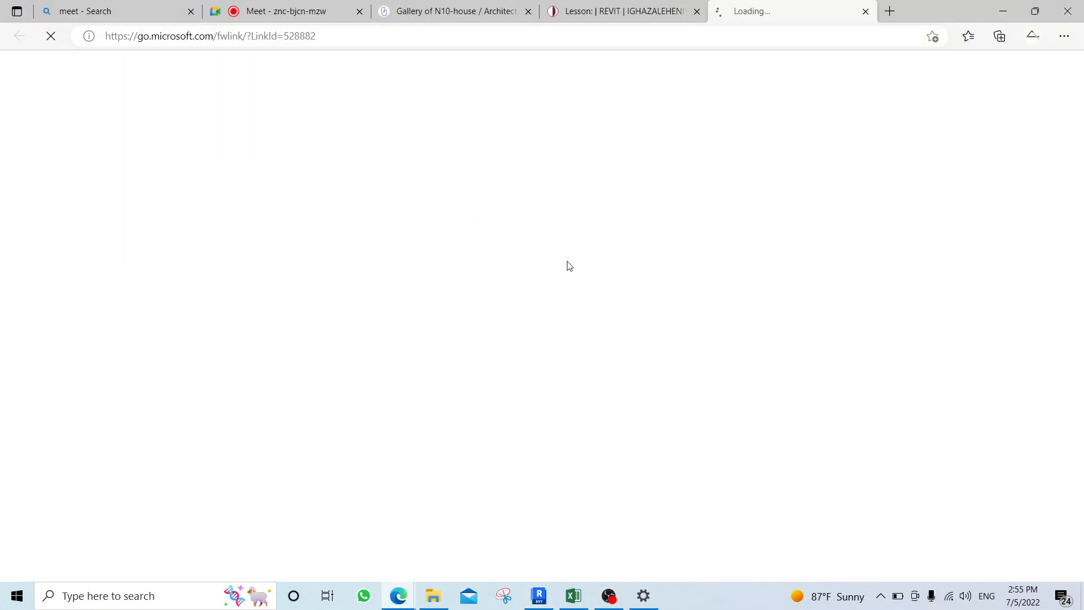
left_click(1003, 10)
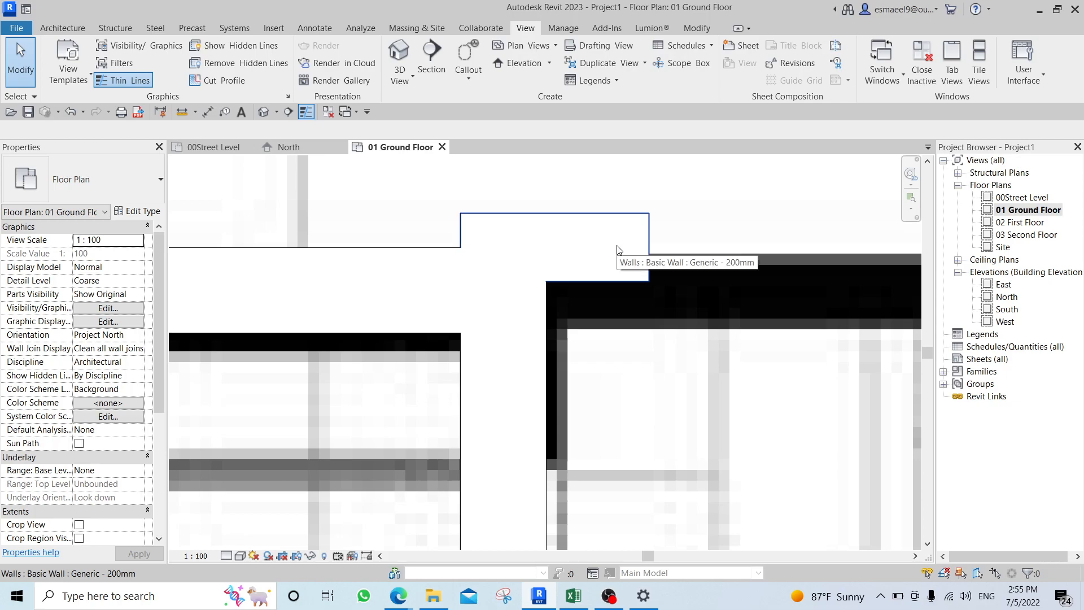
left_click(617, 247)
key("Delete")
Draw a short Generic - 200mm wall east from room 3's northeast corner along room 6's north side, with location line Finish Face: Exterior.
key("w")
key("a")
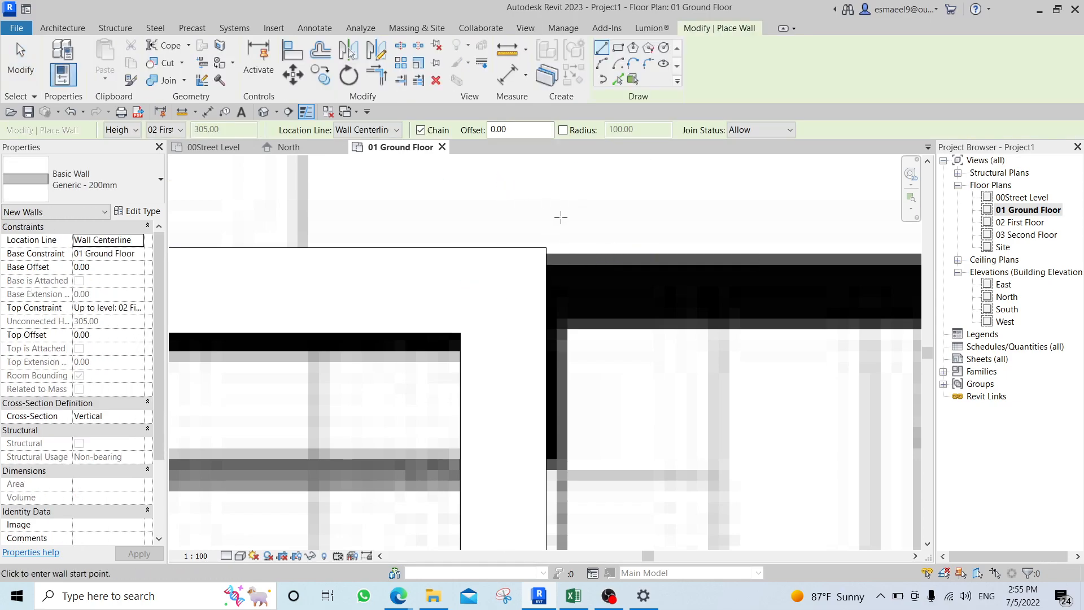
left_click(392, 131)
left_click(403, 169)
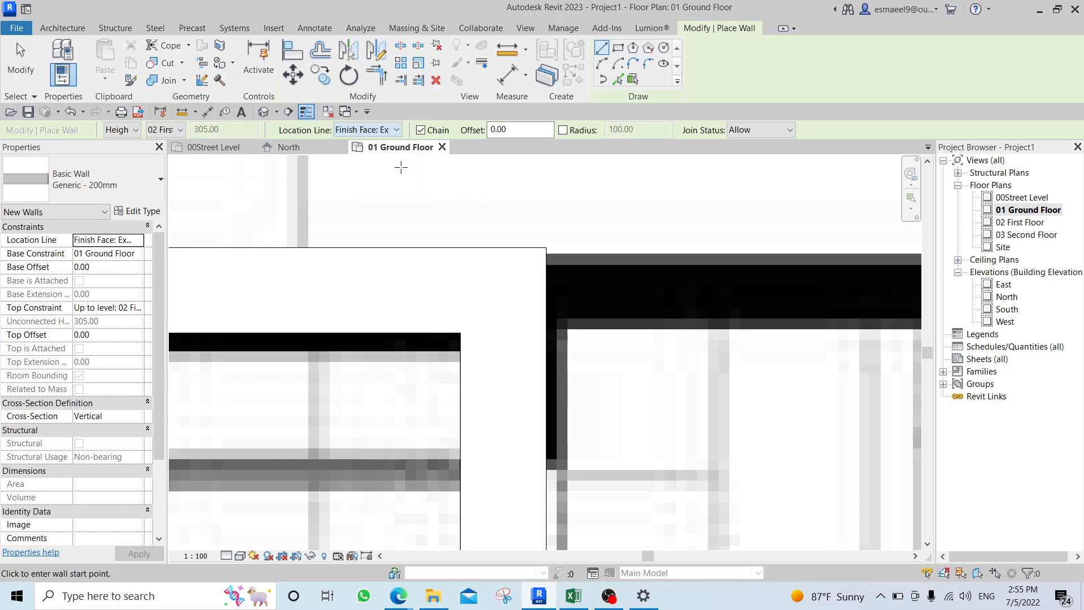
left_click(546, 248)
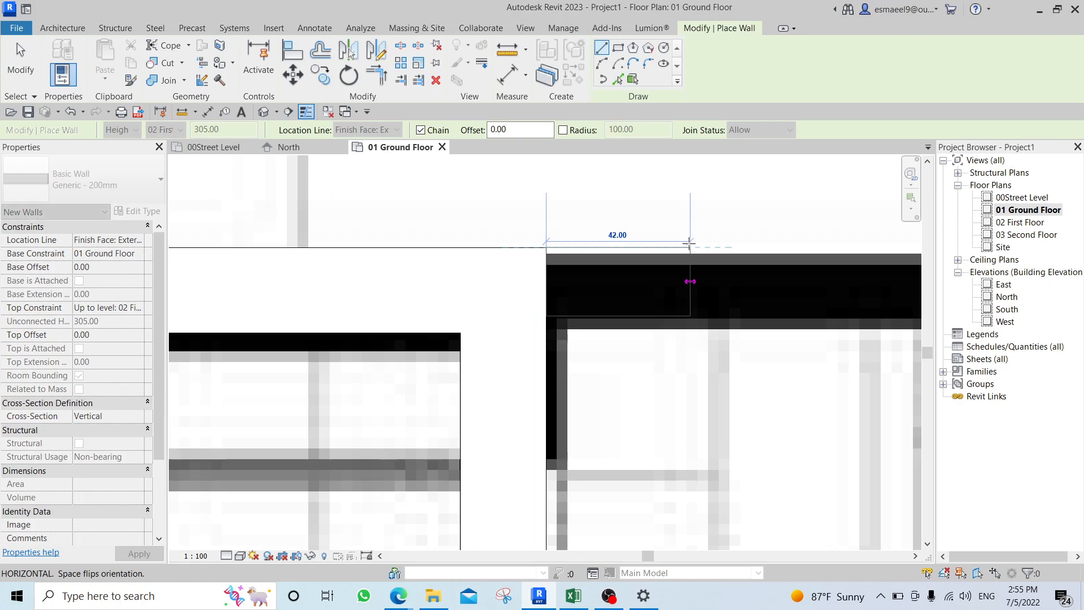
scroll(691, 243, "down", 3)
left_click(723, 261)
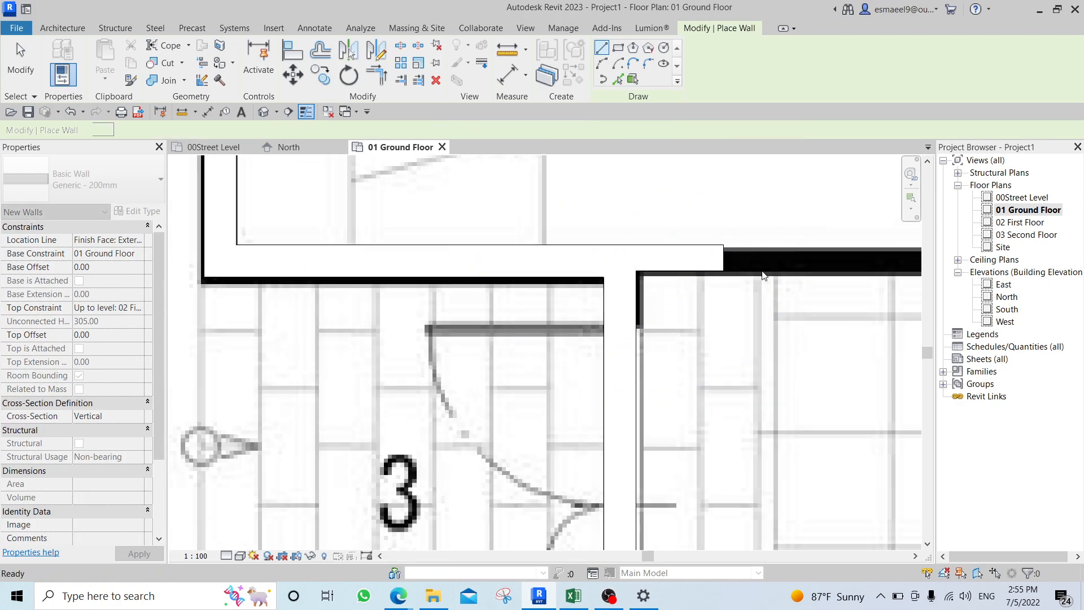
middle_click_drag(729, 283, 522, 297)
key("Escape")
key("Escape")
Extend the short wall's free end east along room 6's whole north side to meet the exterior wall.
left_click(519, 268)
scroll(642, 268, "down", 2)
middle_click_drag(613, 278, 365, 282)
scroll(366, 277, "down", 2)
left_click_drag(328, 275, 680, 274)
key("Escape")
scroll(463, 314, "up", 3)
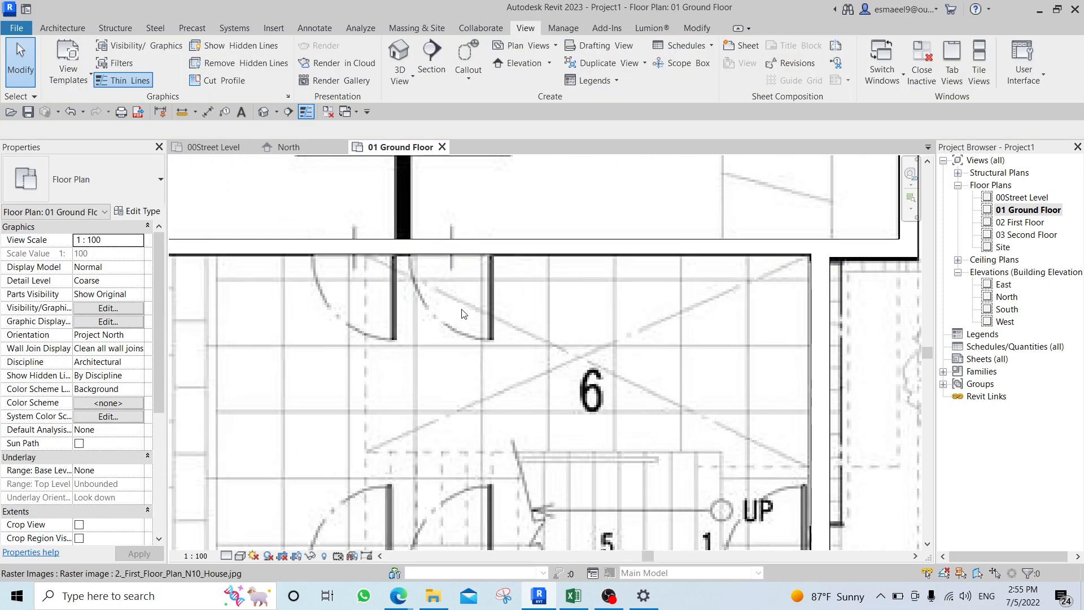
scroll(578, 342, "down", 2)
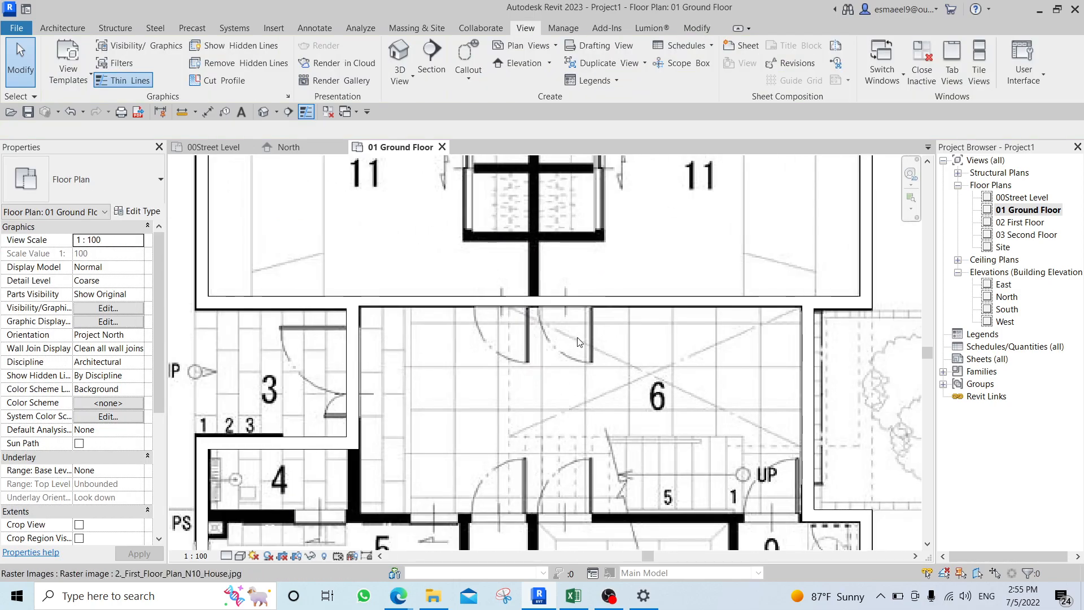
Create a matching Generic - 200mm wall between the two rooms 11, from room 6's north wall up to the north exterior wall.
left_click(555, 308)
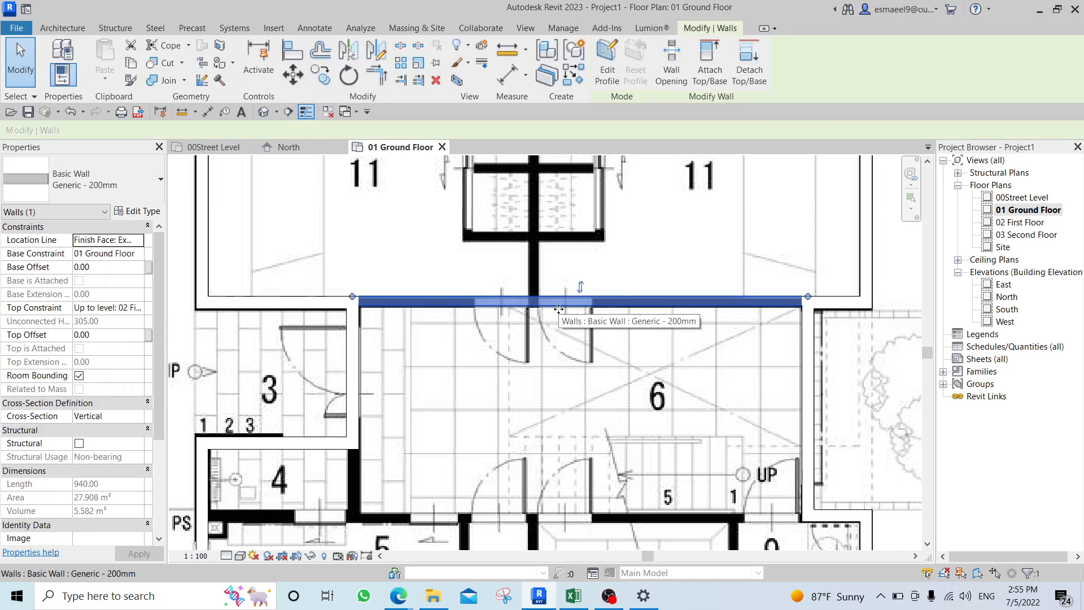
key("c")
key("s")
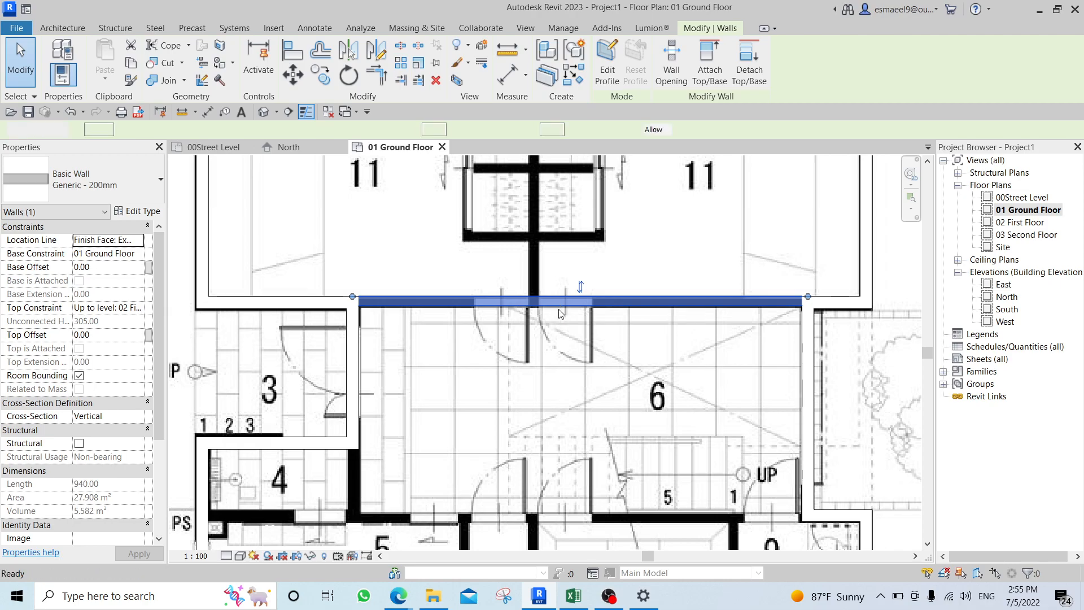
middle_click_drag(582, 279, 545, 487)
left_click(545, 367)
left_click(543, 230)
key("Escape")
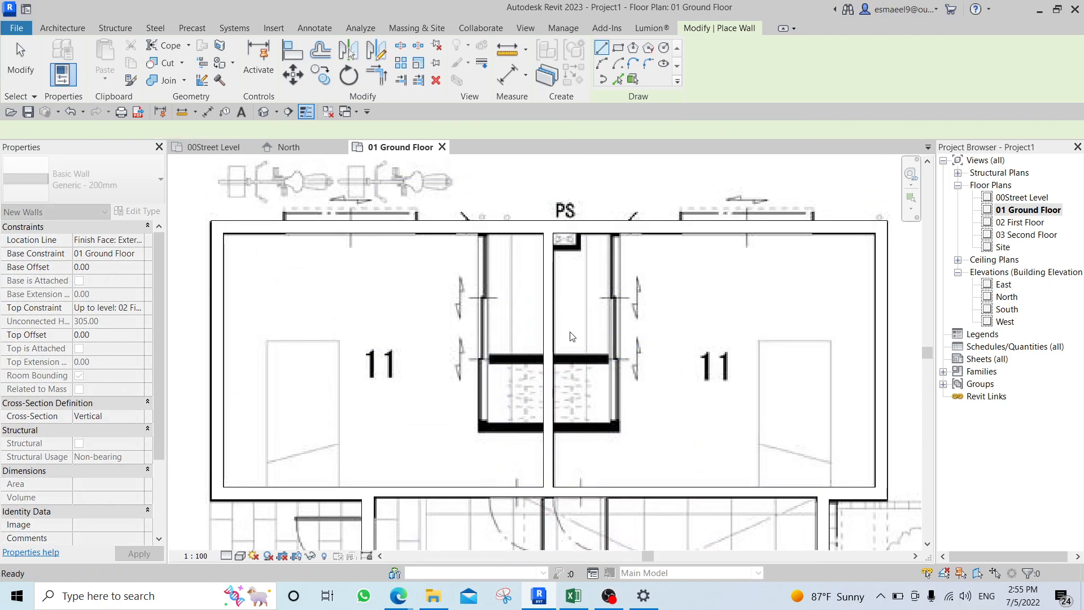
Draw the closet's outer walls east of the central divider: 140 east, and north up to the exterior wall.
left_click(565, 448)
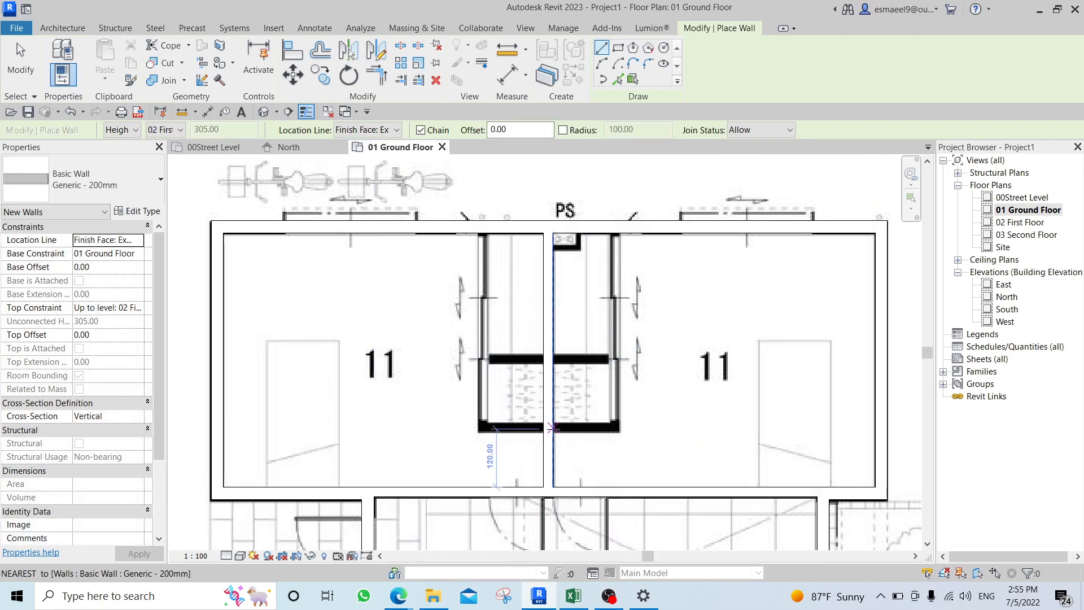
scroll(564, 446, "up", 2)
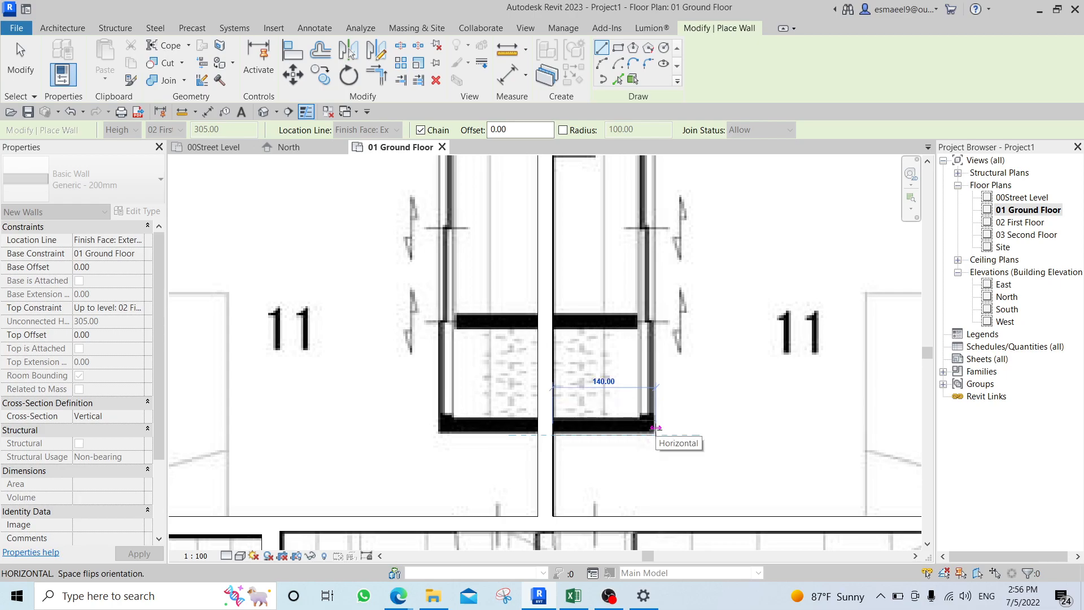
left_click(655, 428)
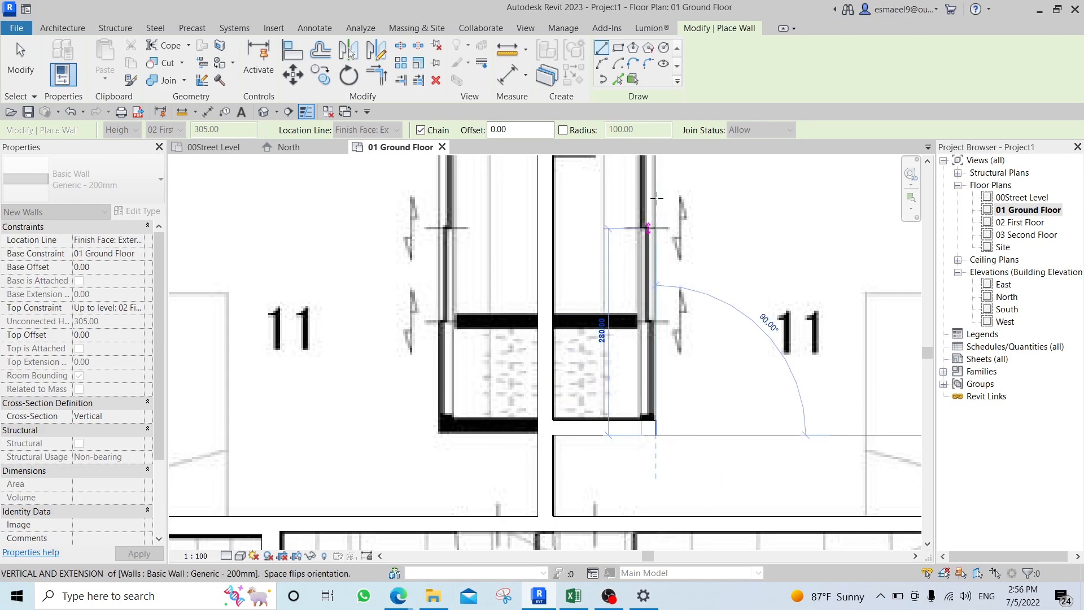
middle_click_drag(653, 181, 647, 288)
left_click(648, 240)
key("Escape")
middle_click_drag(648, 479, 631, 330)
key("Escape")
Create a matching wall across the east closet, from the central divider to the closet's east wall, over the traced partition.
left_click(598, 400)
key("c")
key("s")
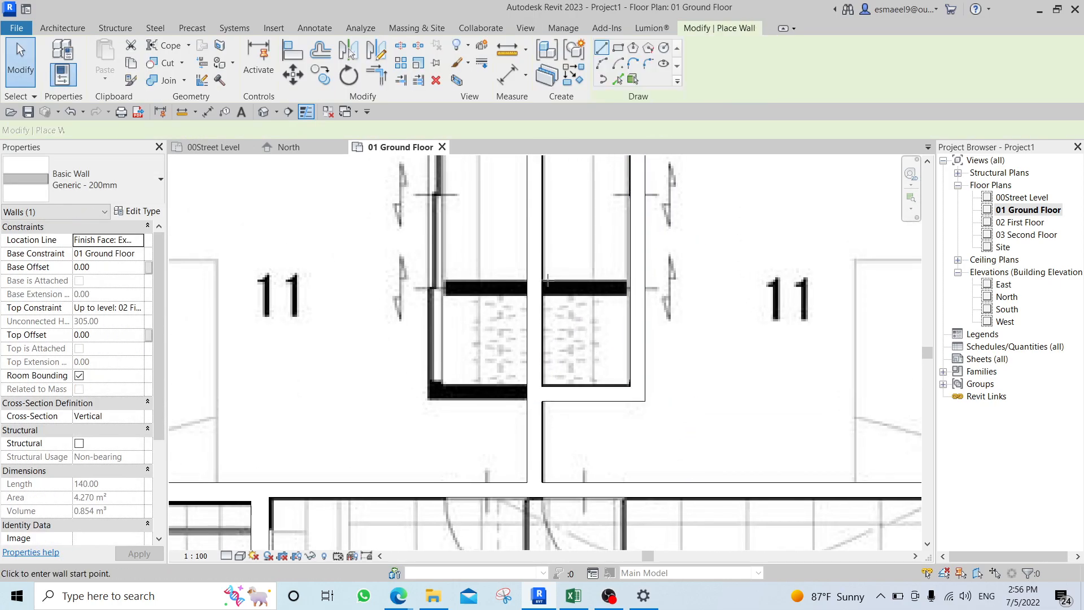
left_click(535, 288)
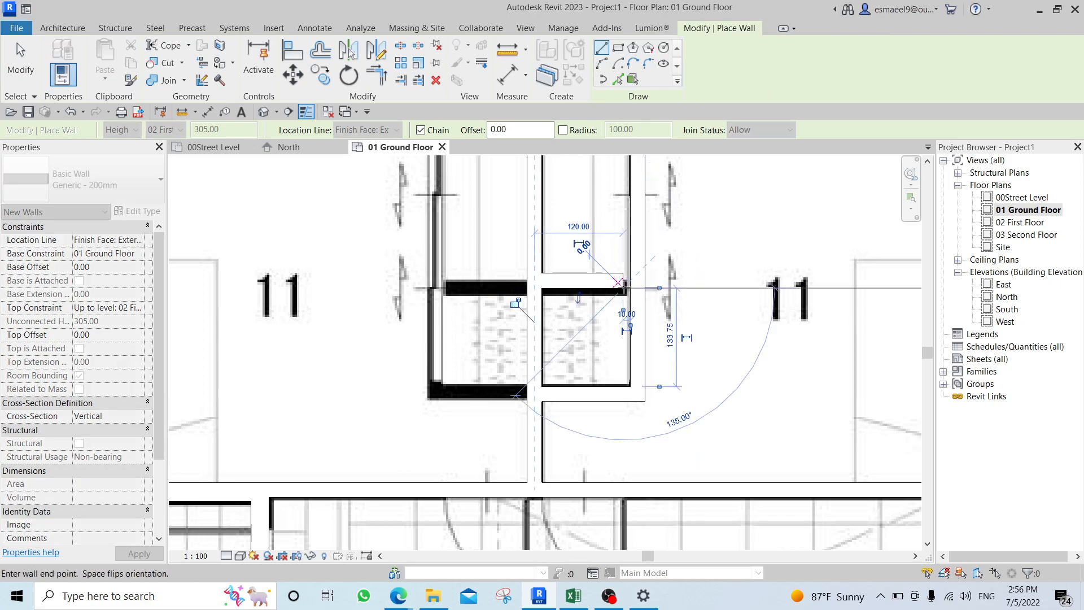
left_click(626, 287)
key("Escape")
left_click(628, 287)
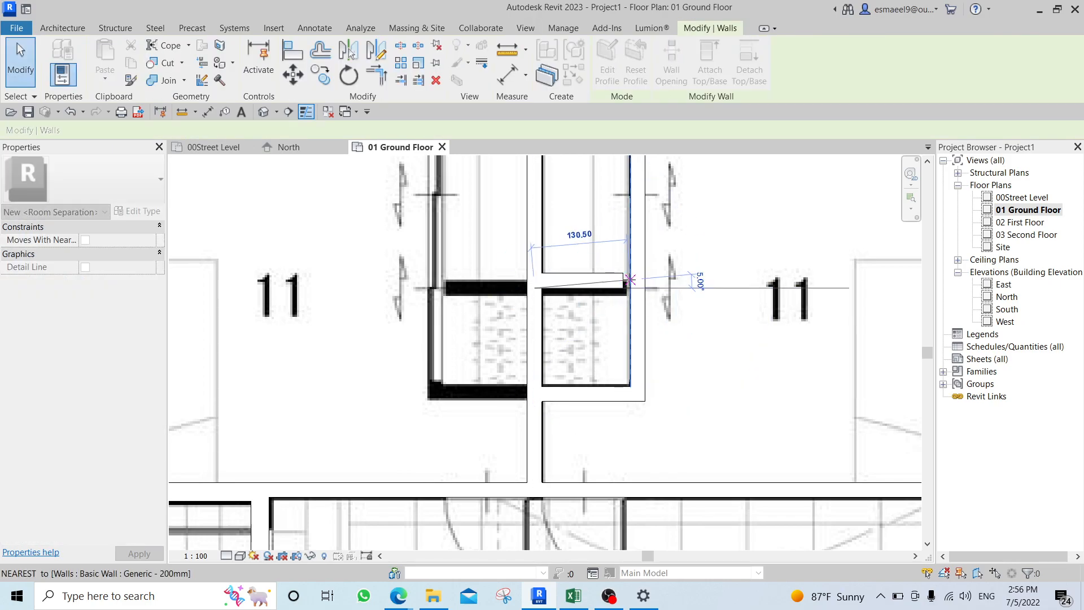
key("Escape")
scroll(602, 249, "down", 4)
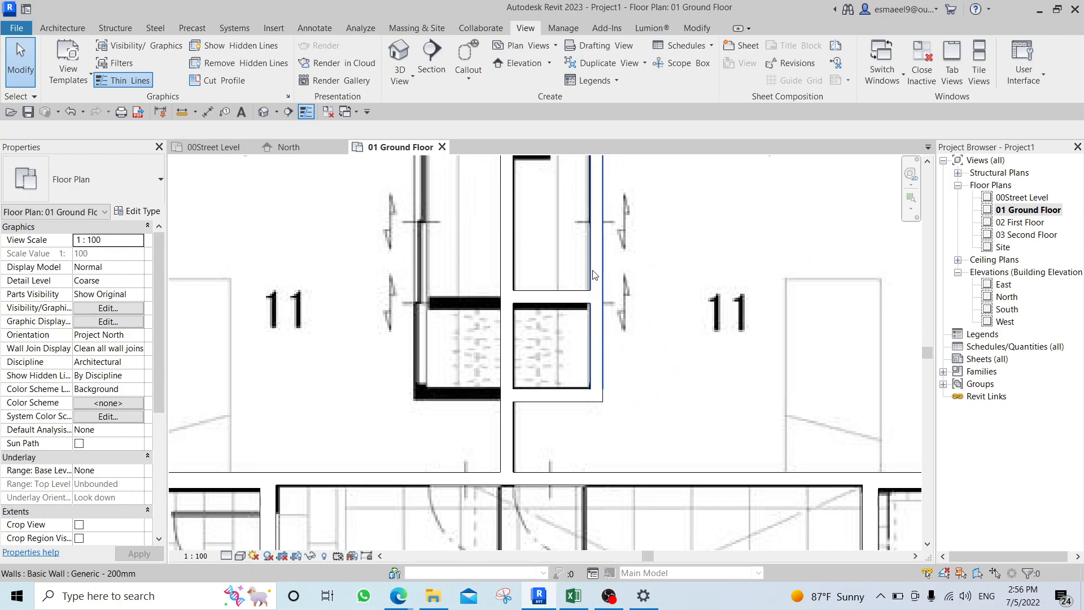
Mirror the east closet's three walls about the central divider, keeping the originals, to form the west closet.
scroll(583, 293, "up", 3)
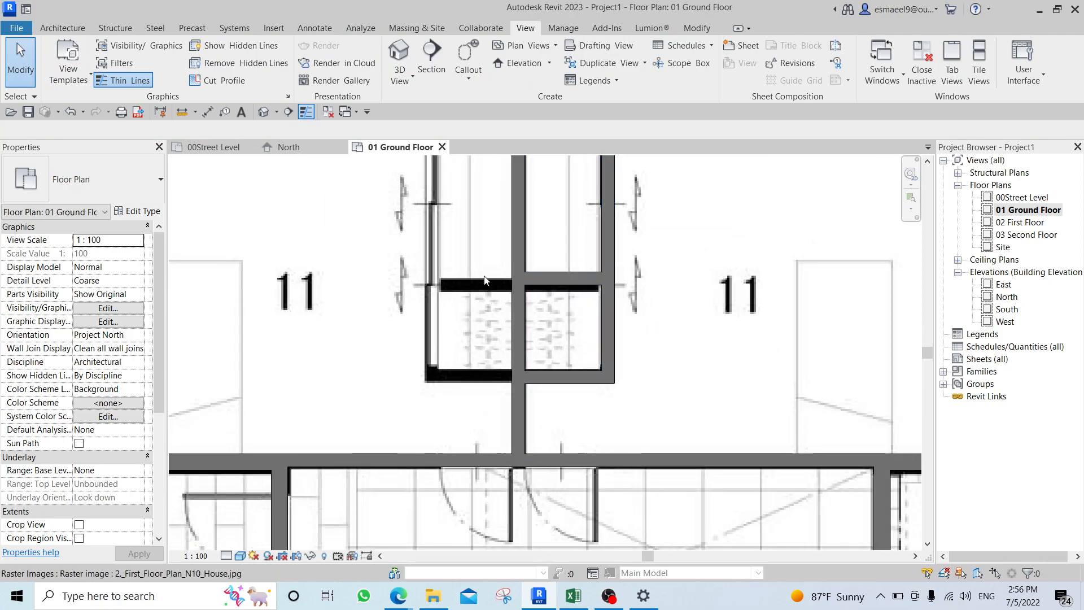
middle_click_drag(402, 183, 405, 248)
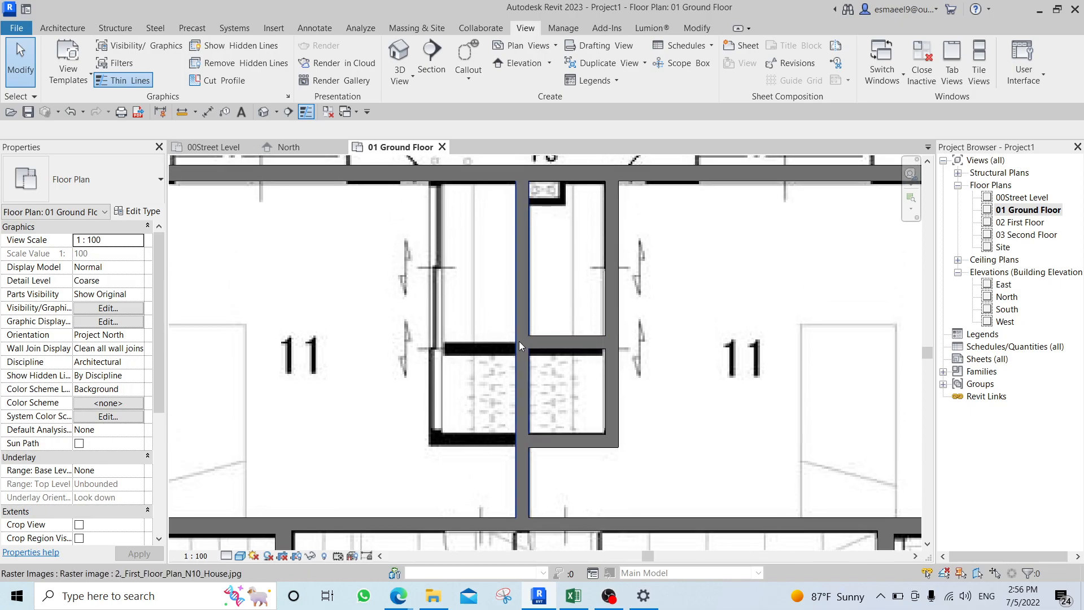
left_click(564, 340)
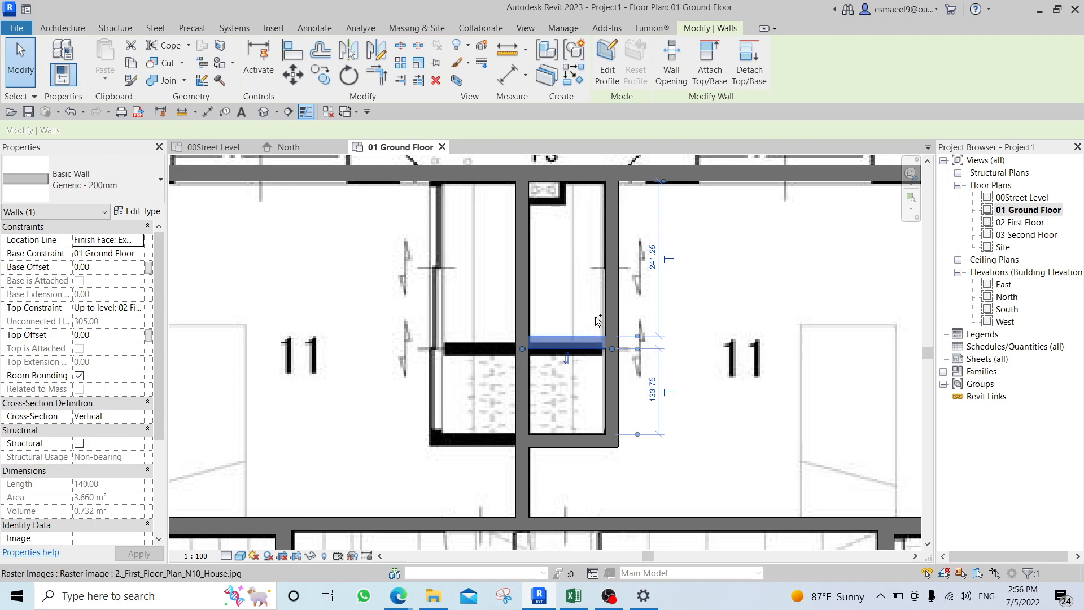
left_click(615, 304, "ctrl")
left_click(615, 303, "ctrl")
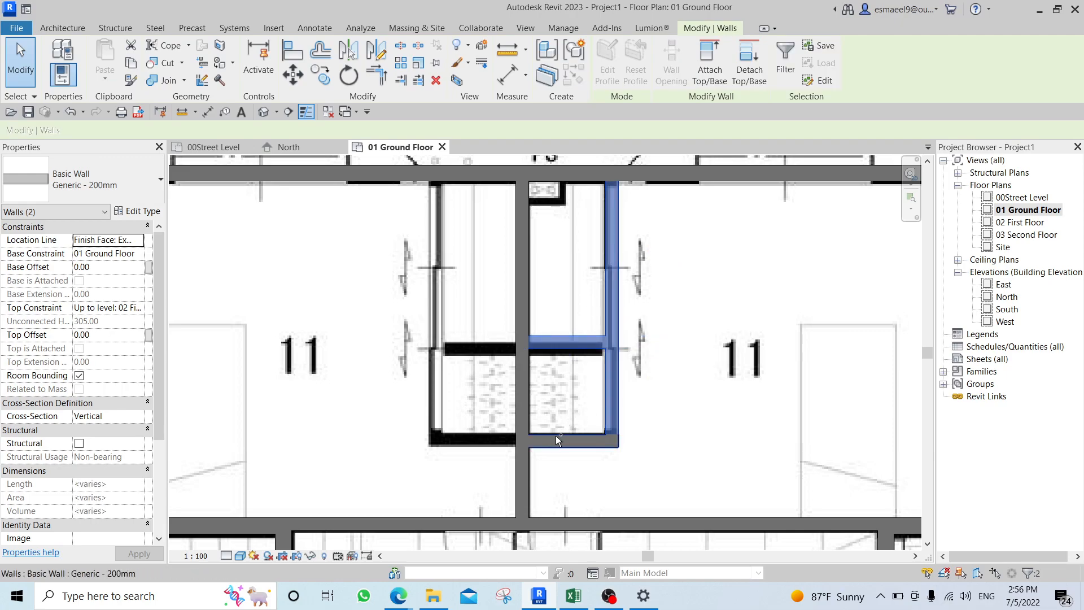
left_click(559, 441, "ctrl")
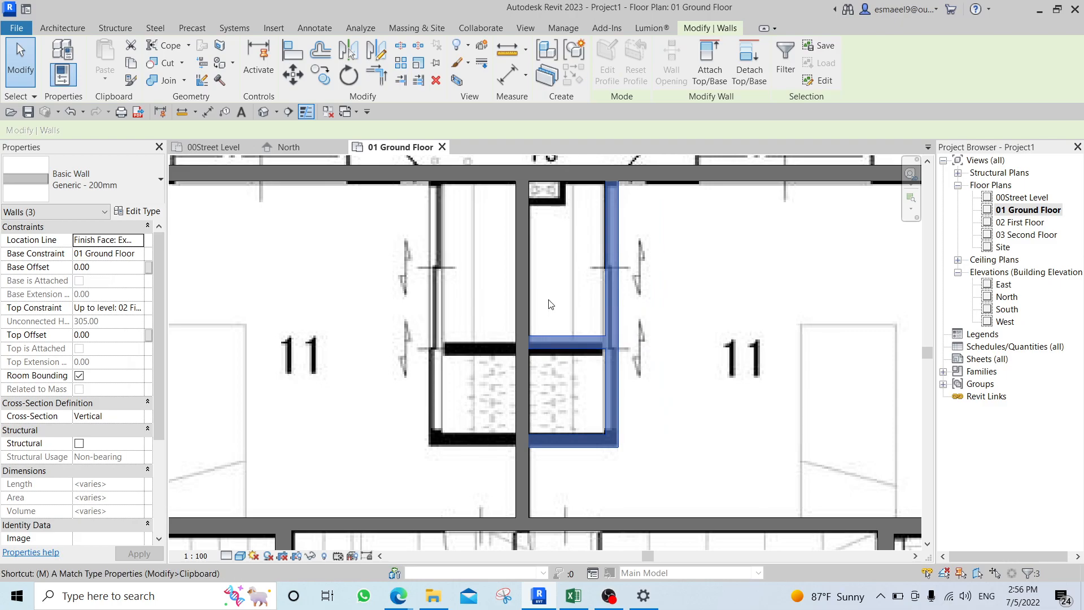
key("m")
key("m")
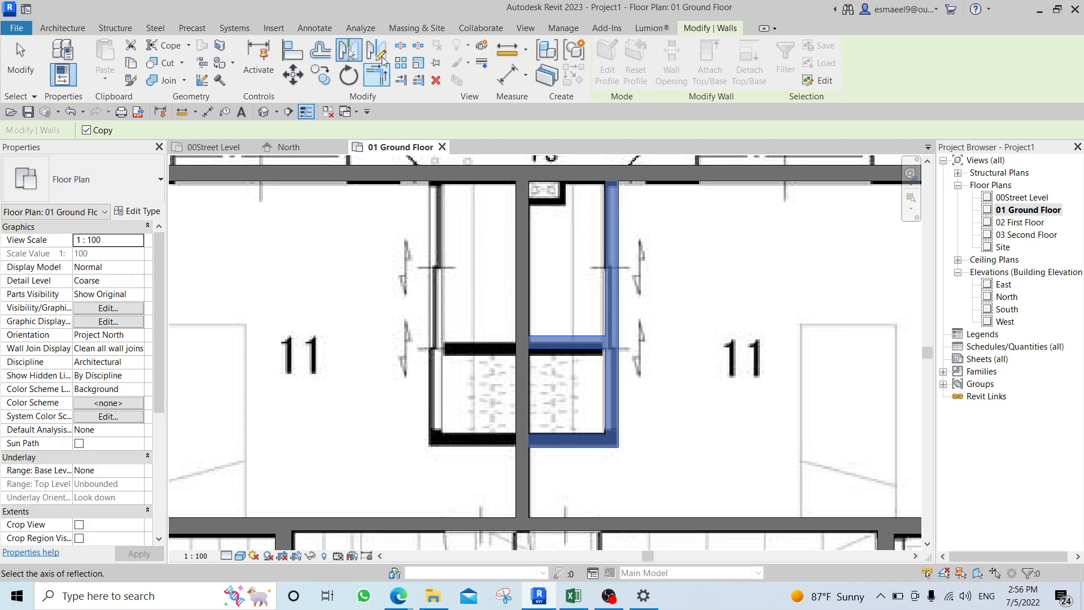
left_click(521, 245)
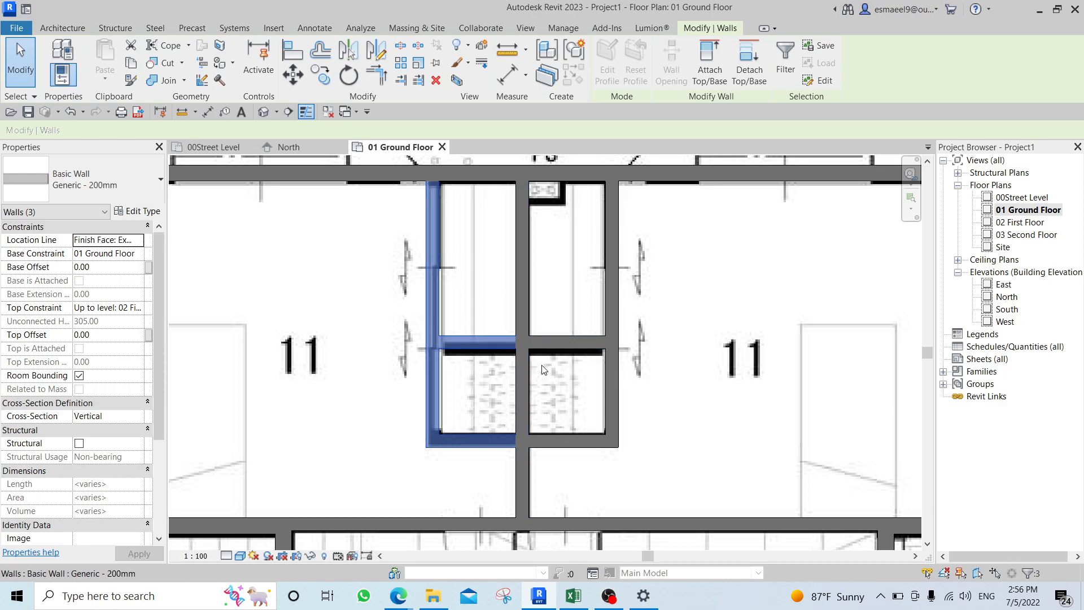
key("Escape")
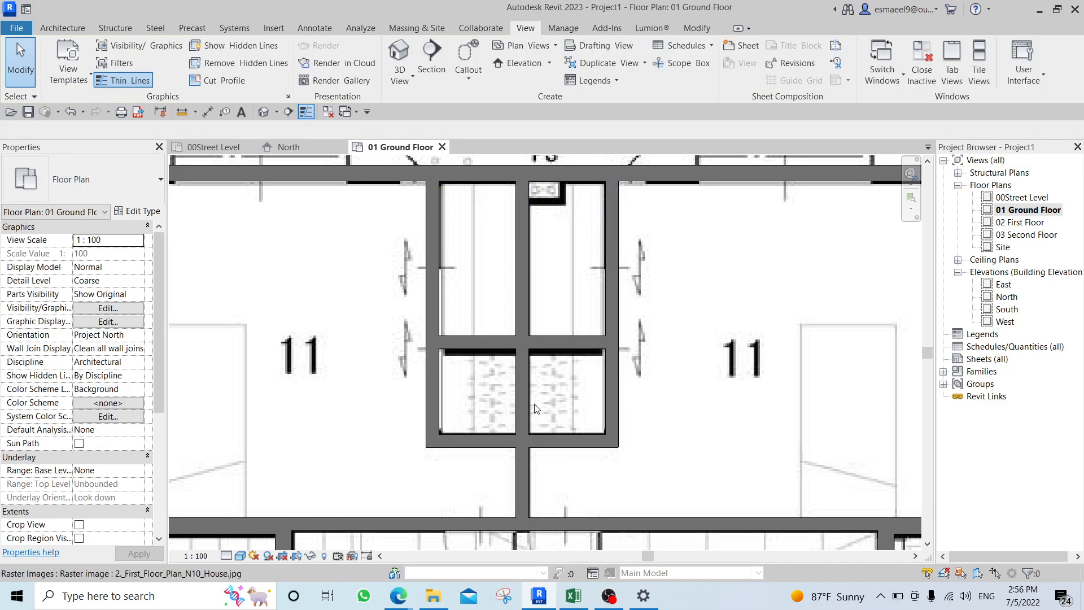
Create a matching Generic - 200mm wall along room 4's east side, from the exterior wall corner south to the traced partition above room 5.
scroll(610, 243, "down", 3)
middle_click_drag(559, 492, 537, 386)
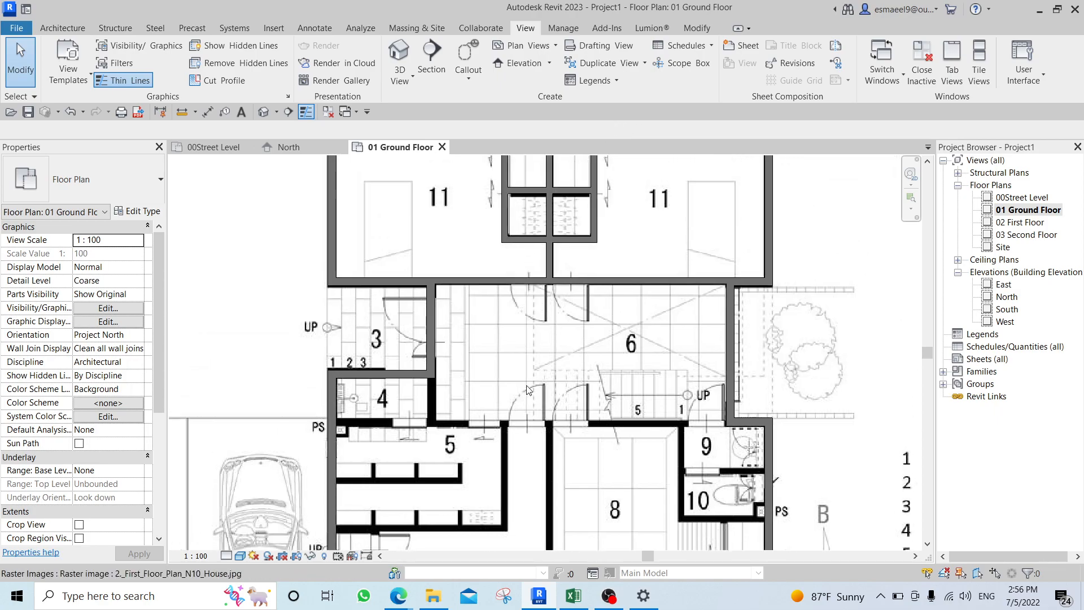
left_click(598, 216)
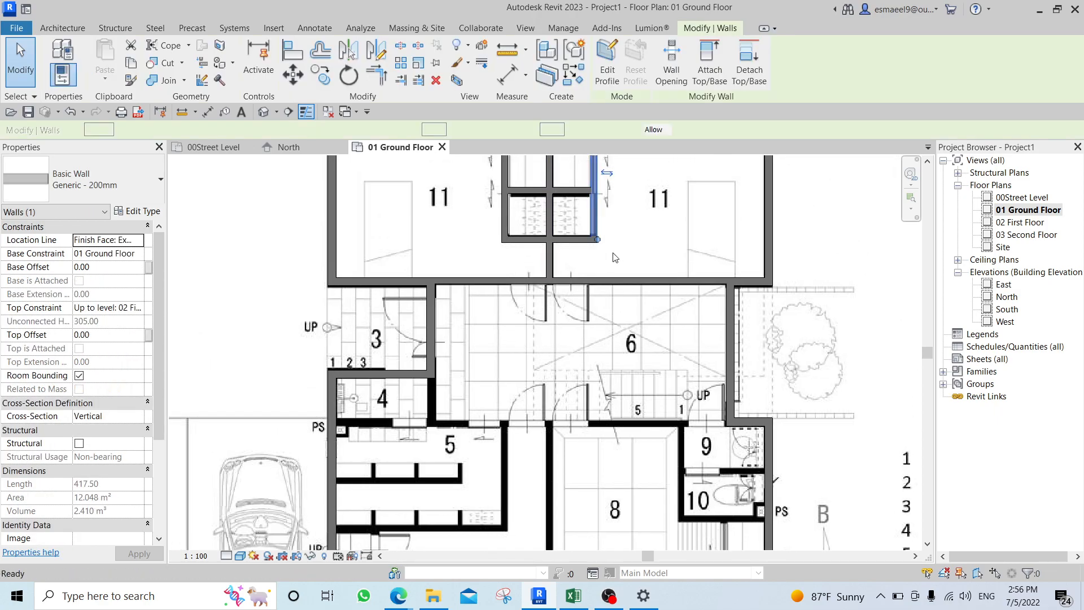
key("w")
key("a")
scroll(463, 223, "up", 3)
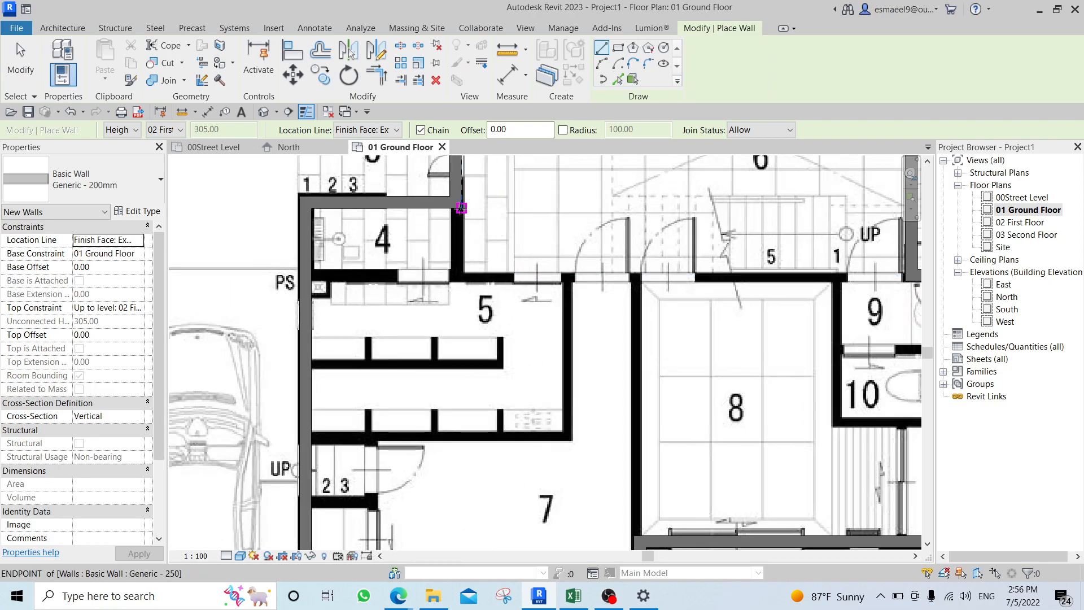
left_click(459, 213)
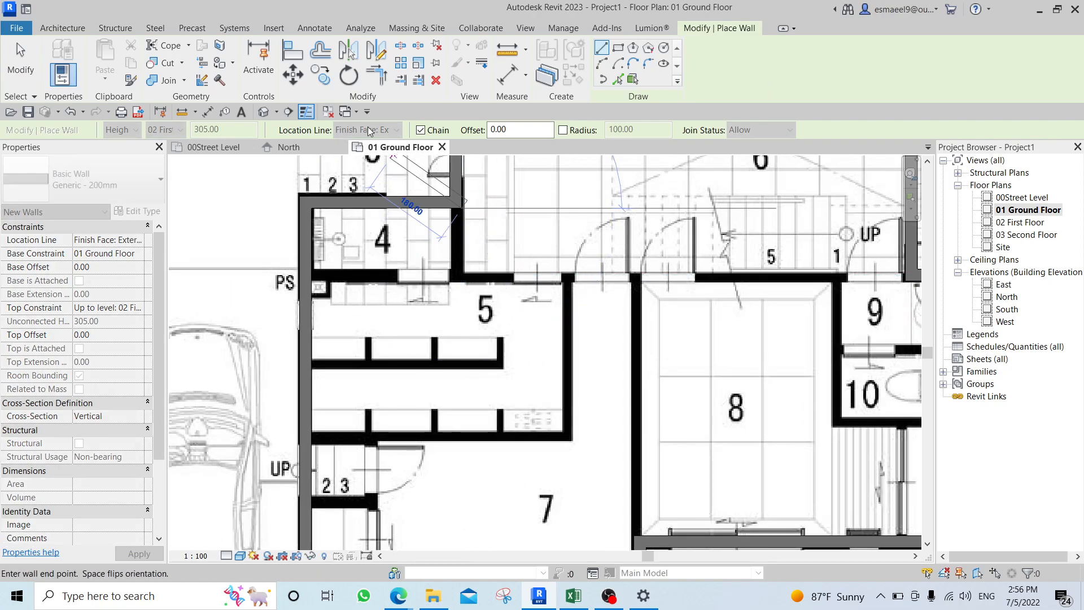
left_click(457, 266)
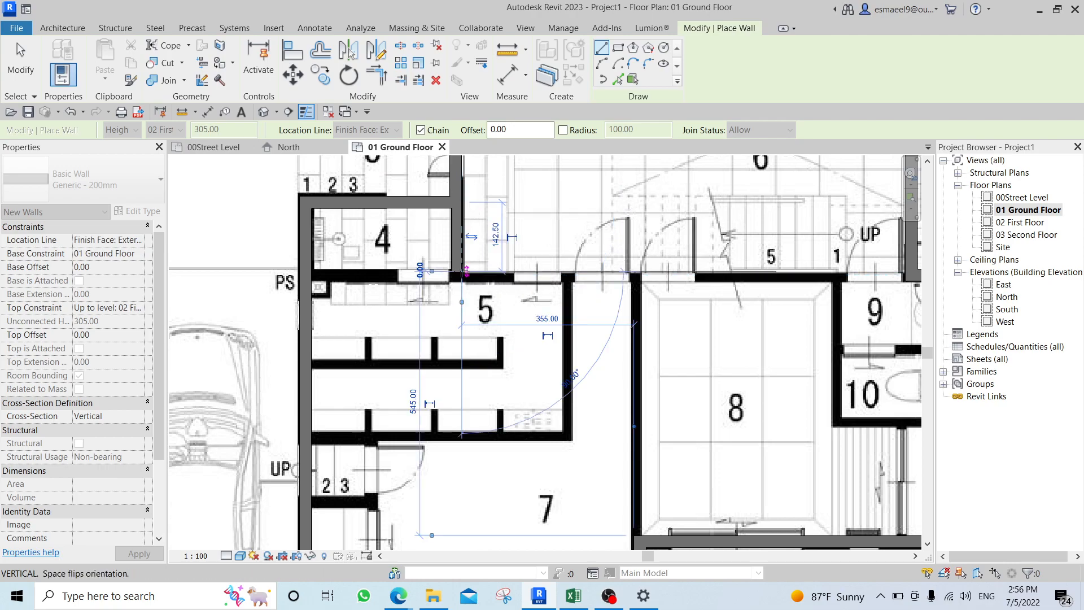
Continue the wall west between rooms 4 and 5, about 310 long, to the west exterior wall.
left_click(311, 272)
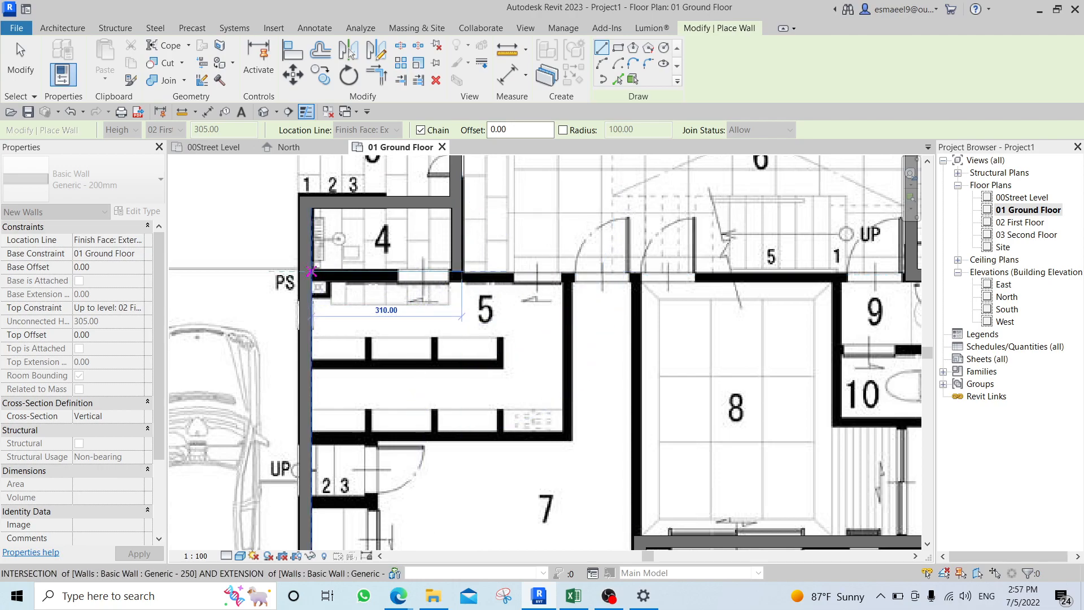
middle_click_drag(515, 306, 413, 310)
scroll(413, 309, "down", 3)
key("Escape")
left_click(528, 289)
key("Escape")
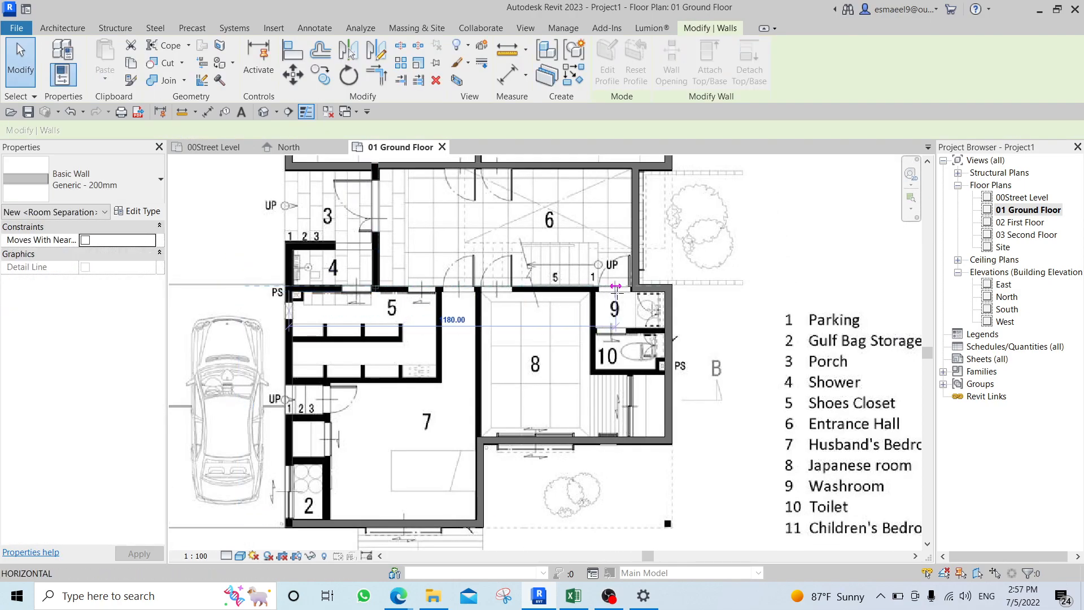
Extend the wall between rooms 4 and 5 east along room 6's south side to the east exterior wall.
scroll(370, 296, "up", 4)
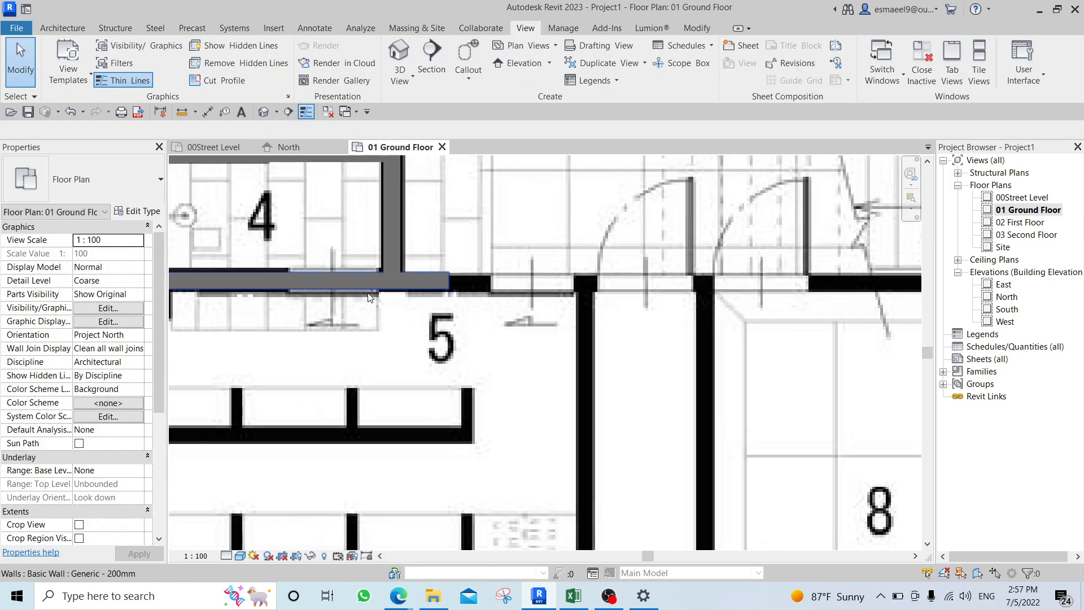
left_click(437, 278)
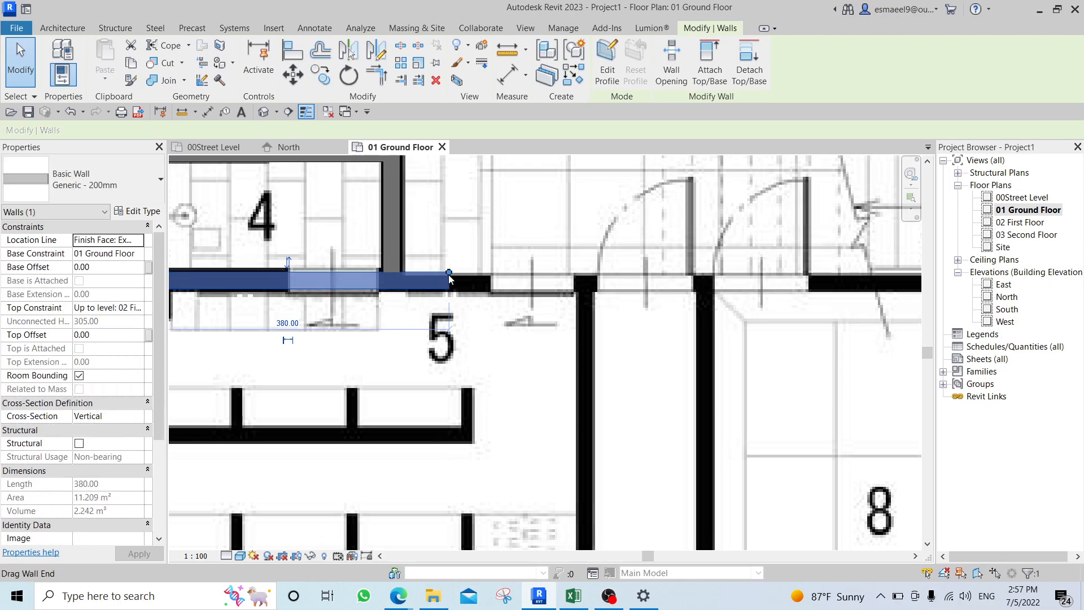
left_click_drag(449, 274, 779, 278)
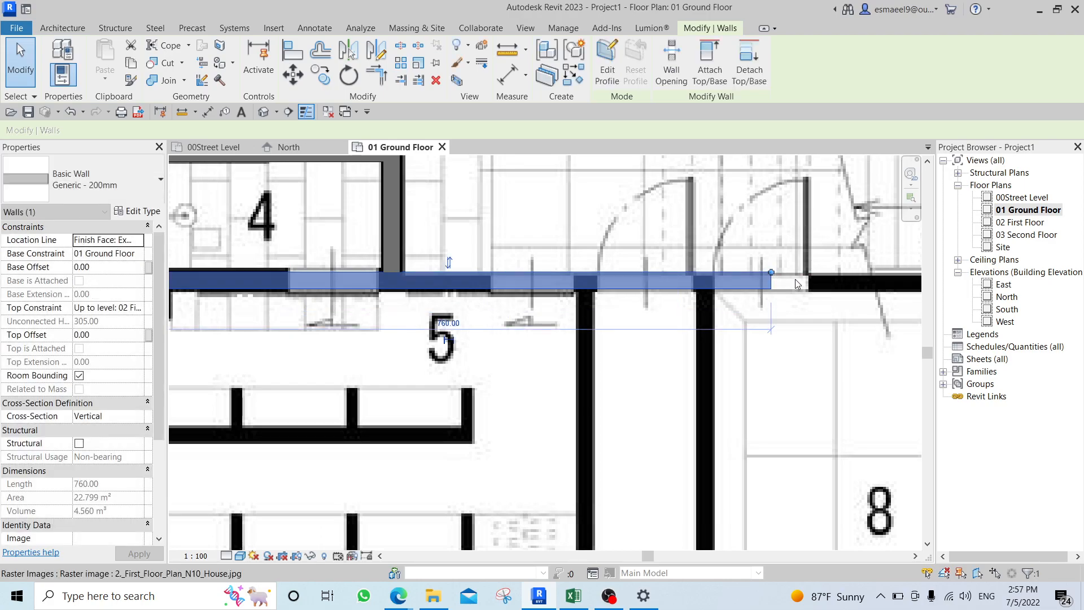
scroll(798, 284, "down", 1)
middle_click_drag(797, 284, 442, 288)
left_click_drag(421, 281, 773, 281)
key("Escape")
scroll(707, 333, "down", 3)
middle_click_drag(674, 361, 679, 316)
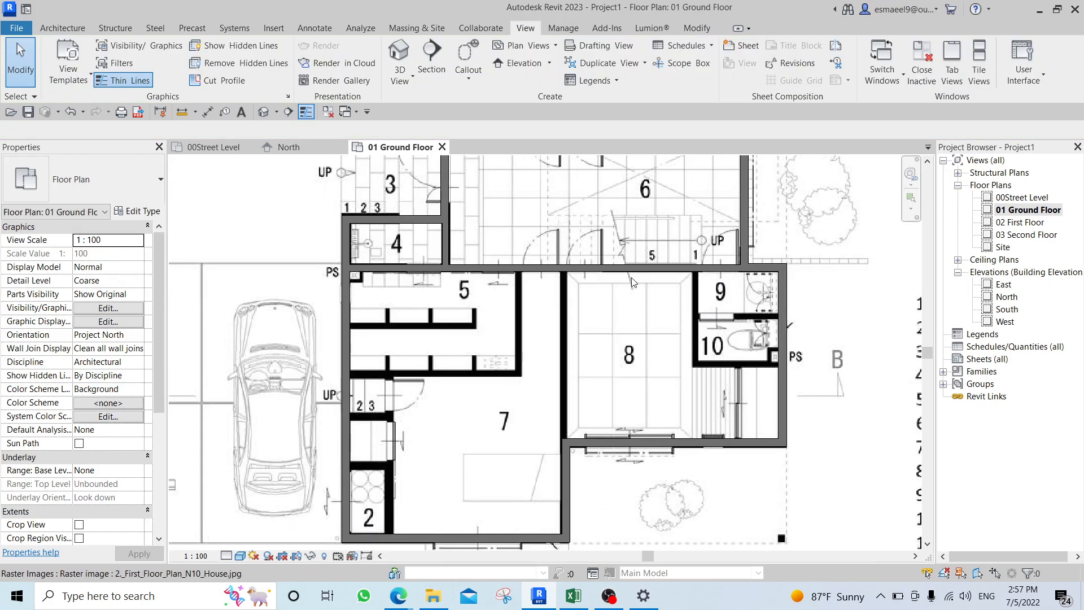
Create matching walls around rooms 9 and 10: south along their west side, and 250 east to the exterior wall.
left_click(631, 277)
key("c")
key("s")
left_click(699, 272)
scroll(698, 273, "up", 2)
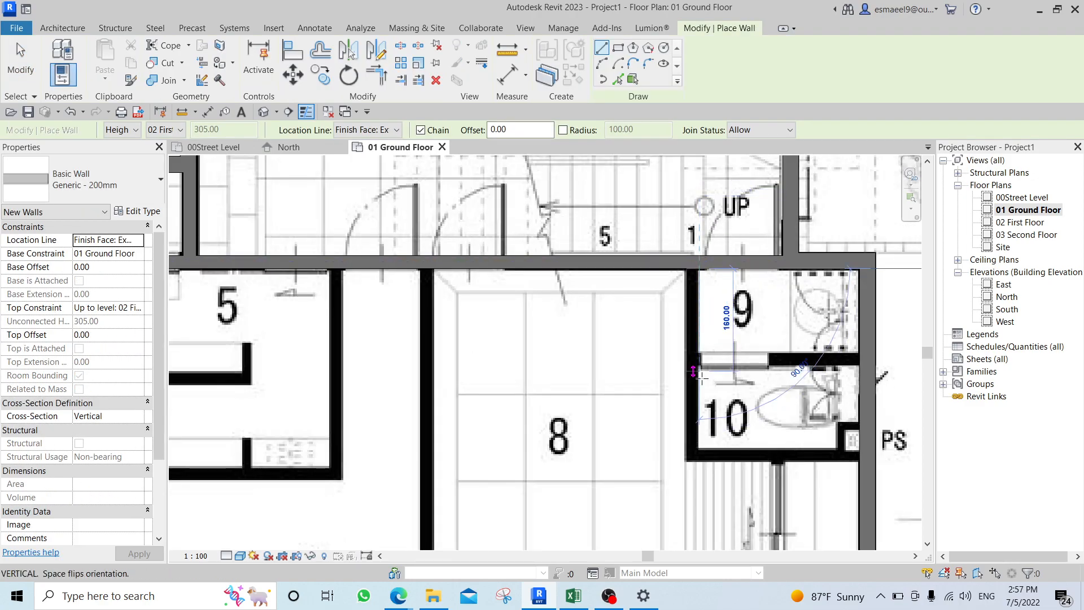
left_click(699, 449)
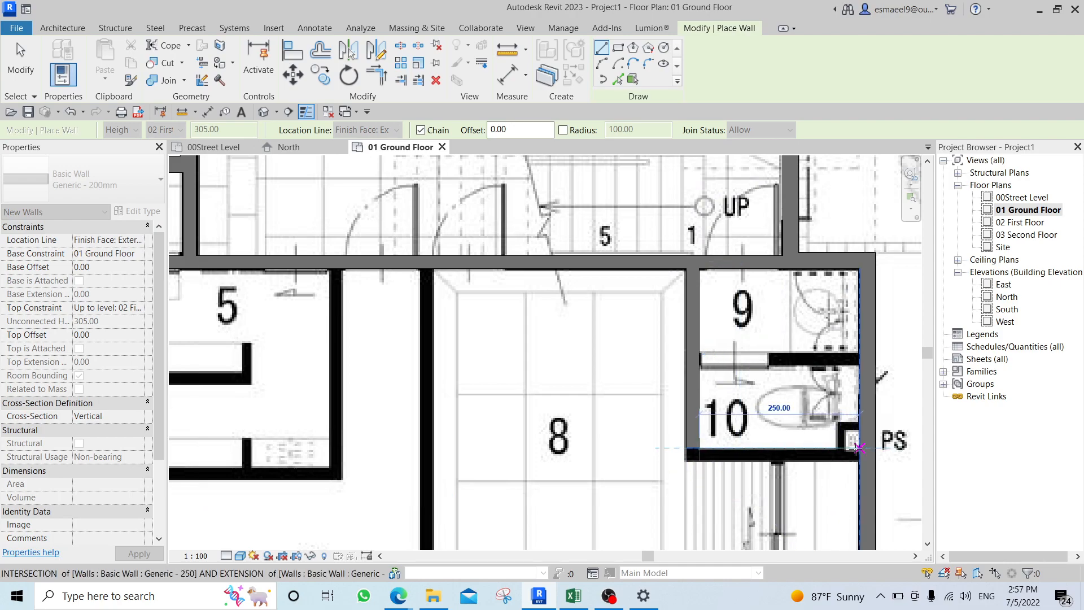
scroll(759, 401, "down", 2)
key("Escape")
key("Escape")
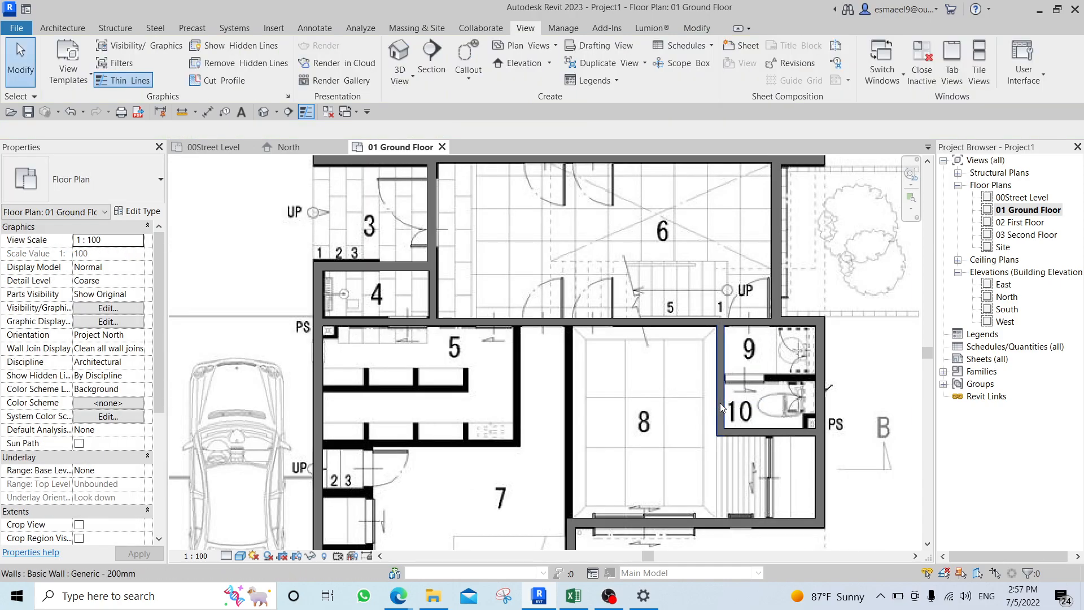
Draw a Generic - 200mm partition between rooms 9 and 10, from their west wall to the east exterior wall.
key("w")
key("a")
scroll(727, 380, "up", 2)
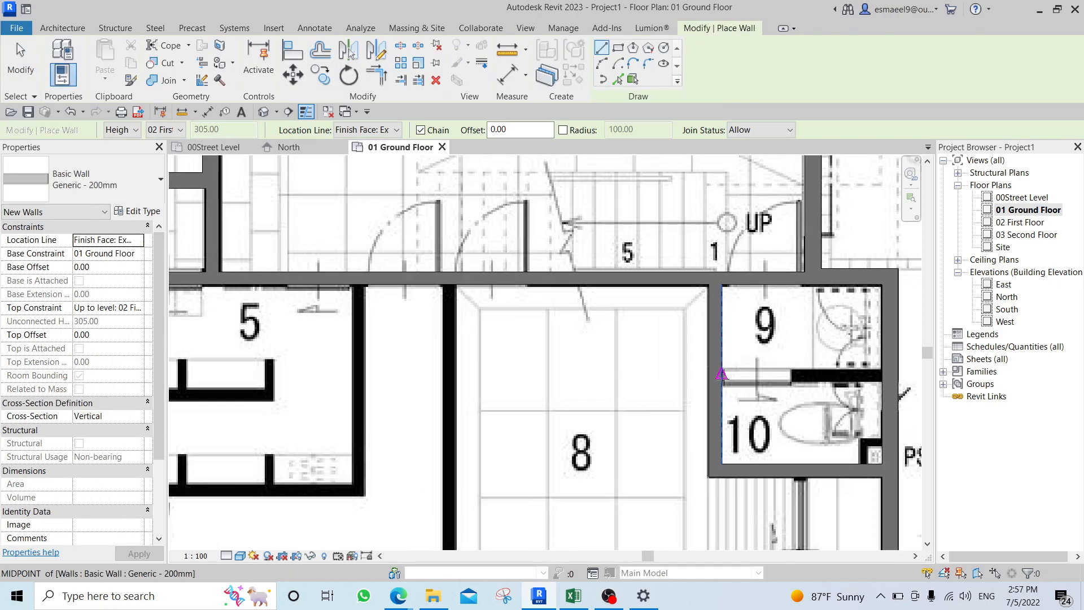
left_click(850, 377)
key("Escape")
key("Escape")
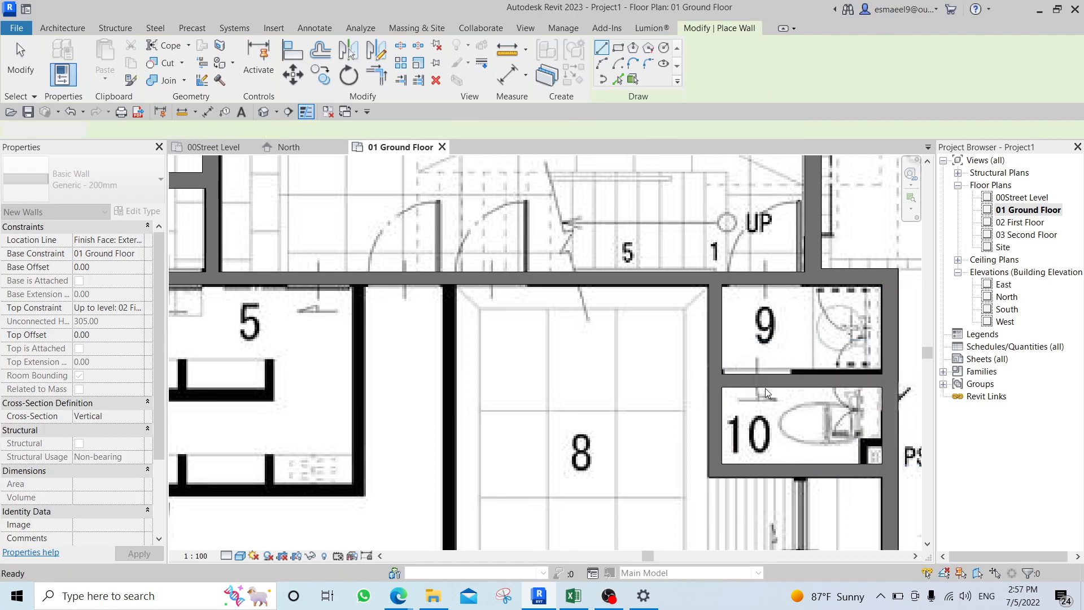
left_click(769, 382)
middle_click_drag(811, 399, 787, 288)
scroll(787, 288, "down", 2)
key("Escape")
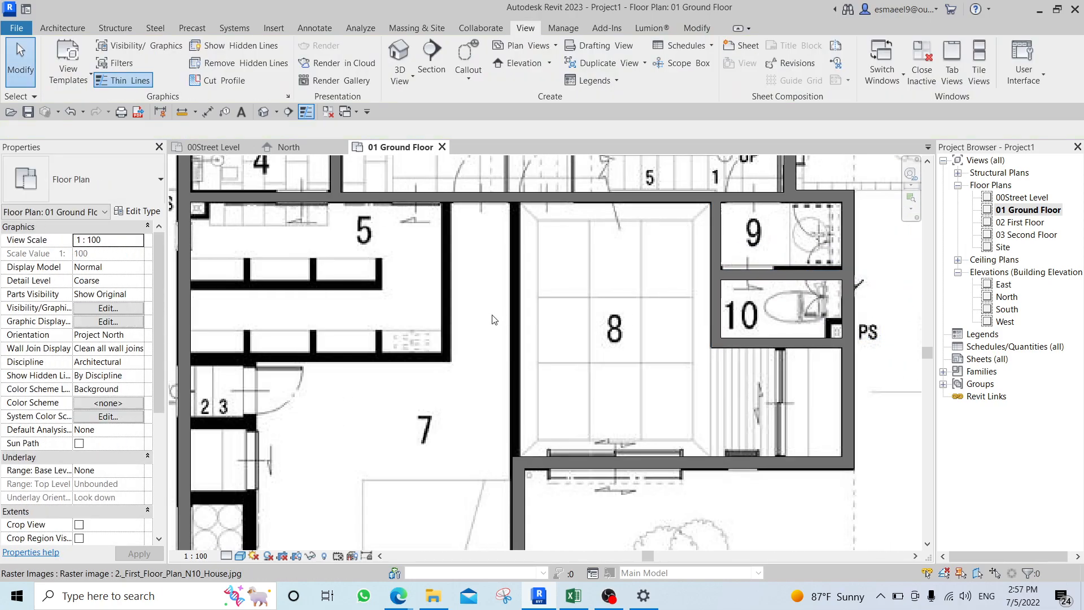
Draw a 525 long Generic - 200mm wall between rooms 7 and 8, from the exterior corner north to room 6's south wall.
middle_click_drag(494, 319, 622, 333)
left_click(665, 213)
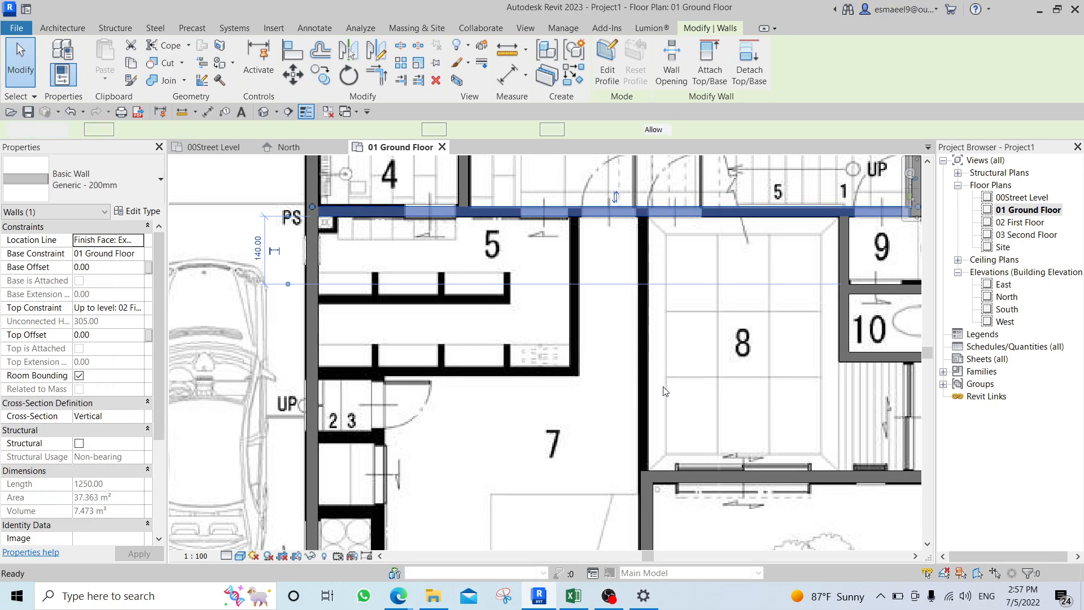
key("w")
key("a")
middle_click_drag(665, 391, 659, 332)
left_click(643, 409)
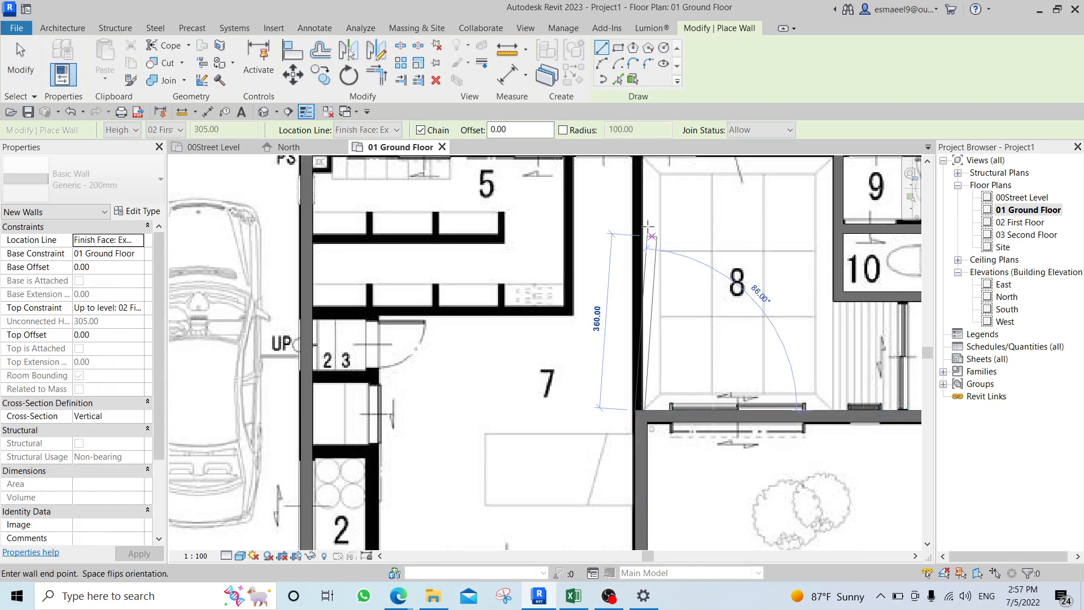
middle_click_drag(636, 156, 627, 199)
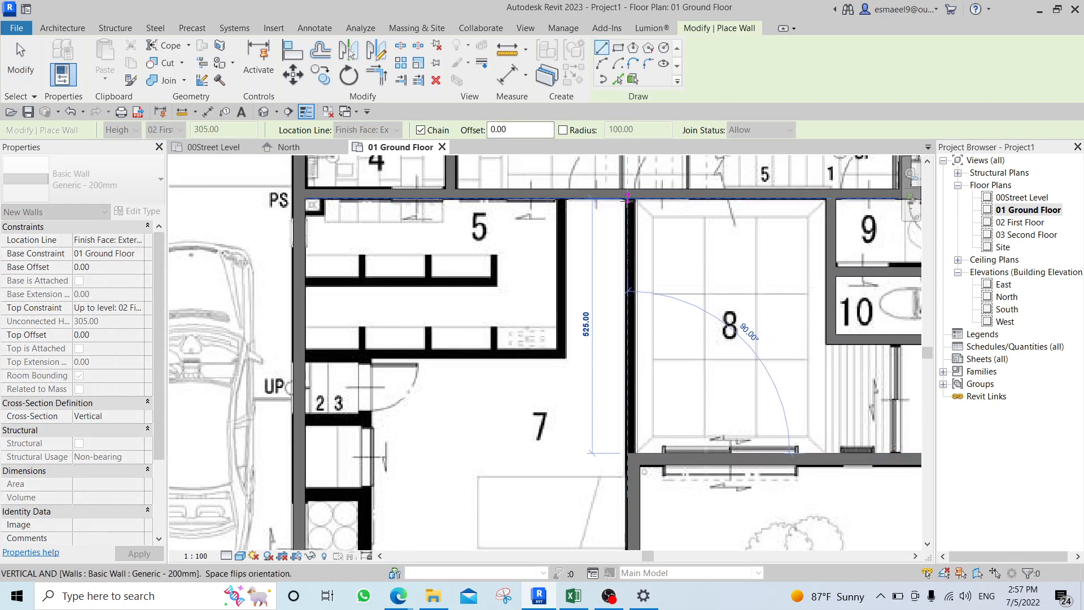
left_click(628, 199)
Draw room 5's enclosing walls: about 320 south from room 6's south wall, and west to the exterior wall.
left_click(565, 196)
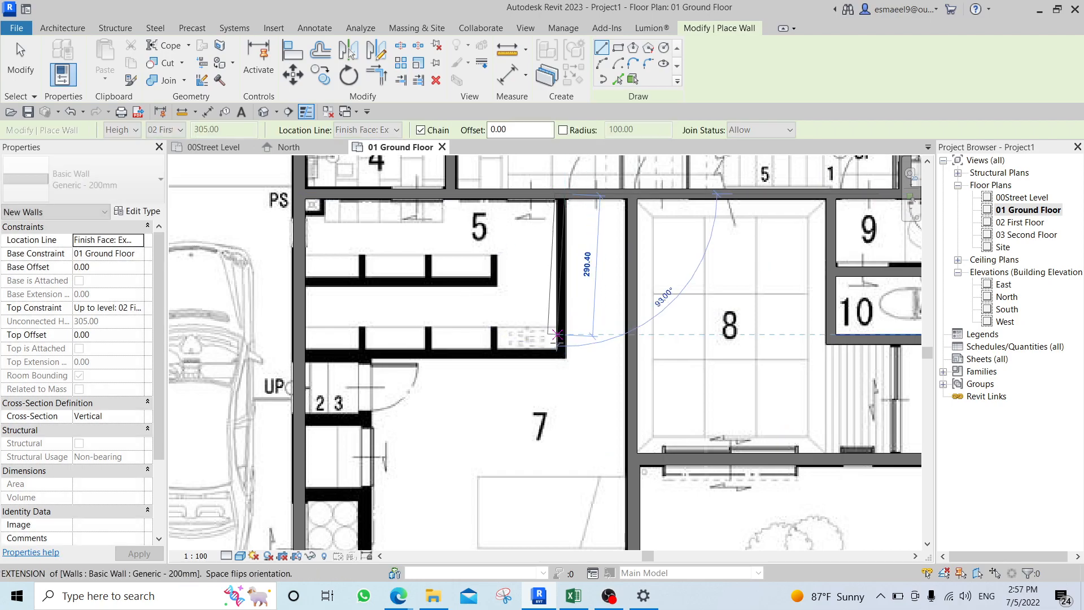
left_click(565, 349)
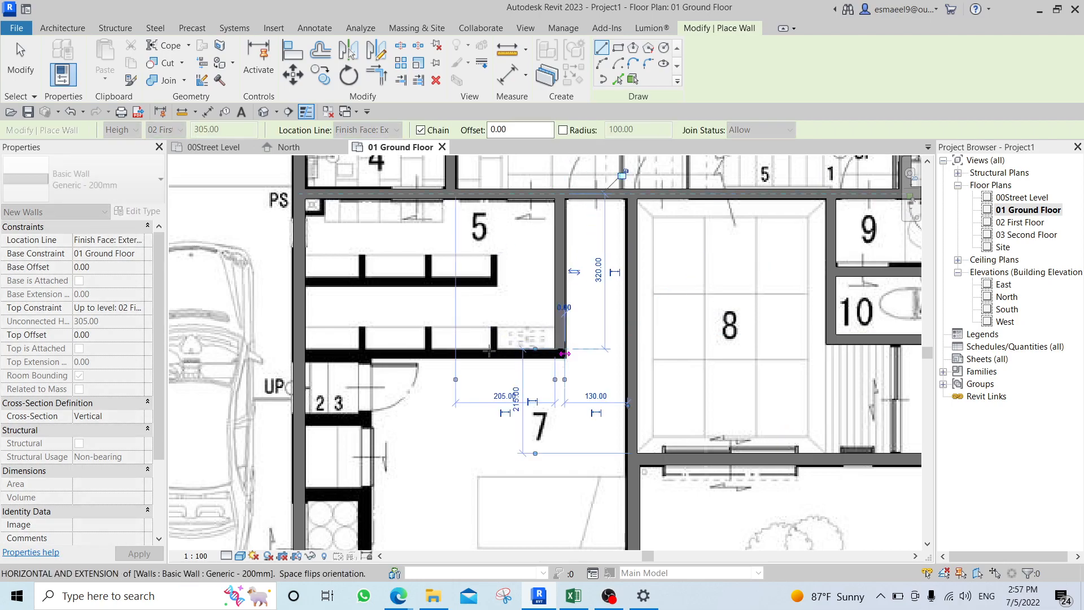
left_click(315, 355)
Draw a Generic - 200mm wall along room 2's east side, 525 north from the south exterior wall to room 5's south wall.
scroll(339, 384, "down", 3)
middle_click_drag(391, 448, 511, 360)
scroll(477, 394, "up", 2)
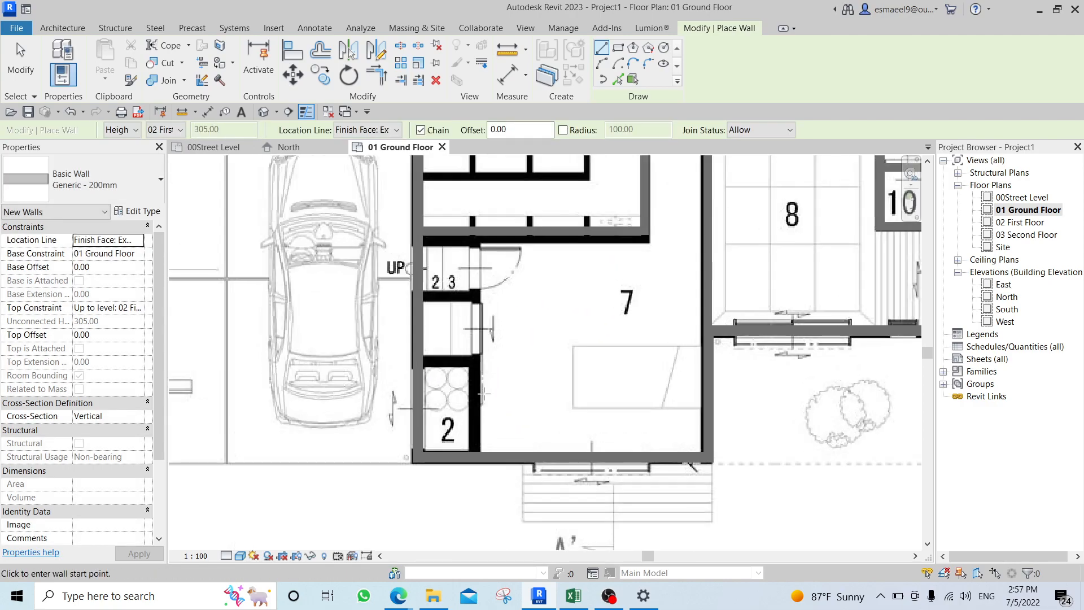
left_click(473, 450)
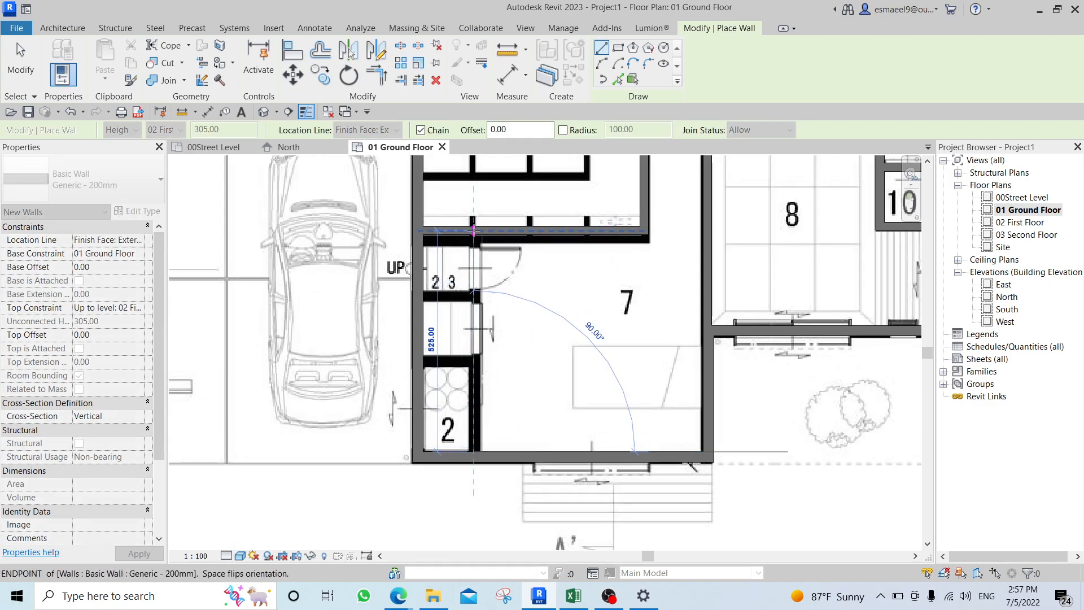
left_click(473, 230)
scroll(524, 248, "down", 2)
key("Escape")
key("Escape")
scroll(515, 309, "up", 2)
middle_click_drag(506, 271, 512, 450)
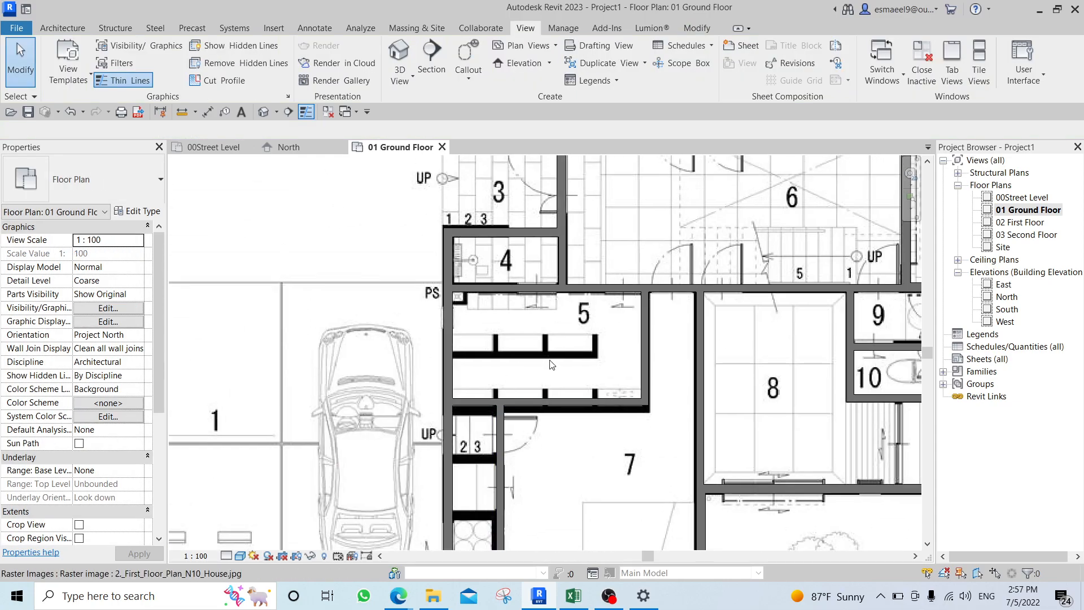
scroll(559, 363, "up", 1)
left_click(652, 324)
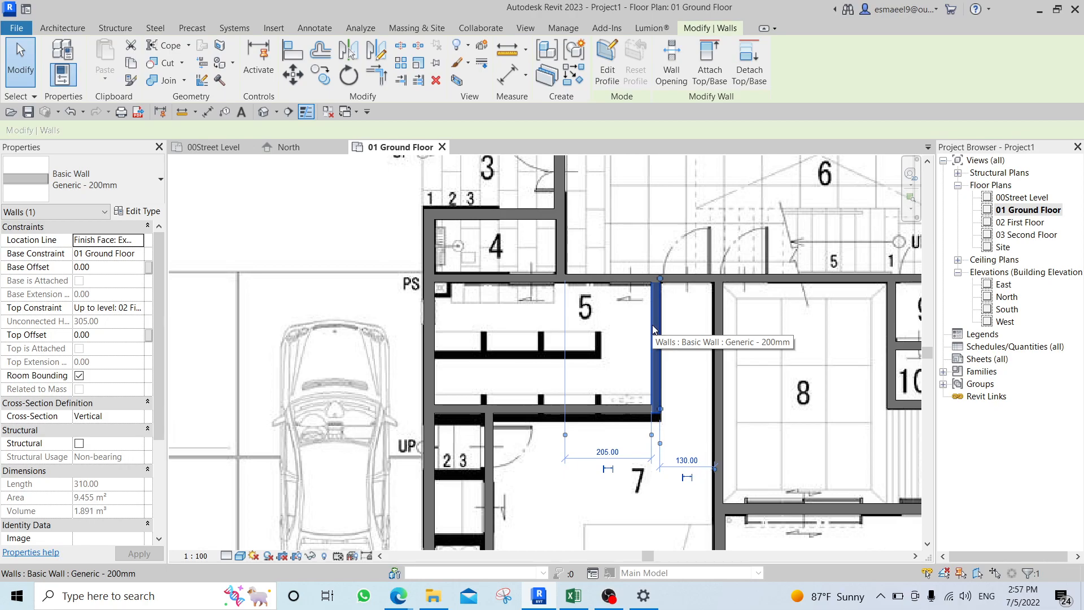
key("Escape")
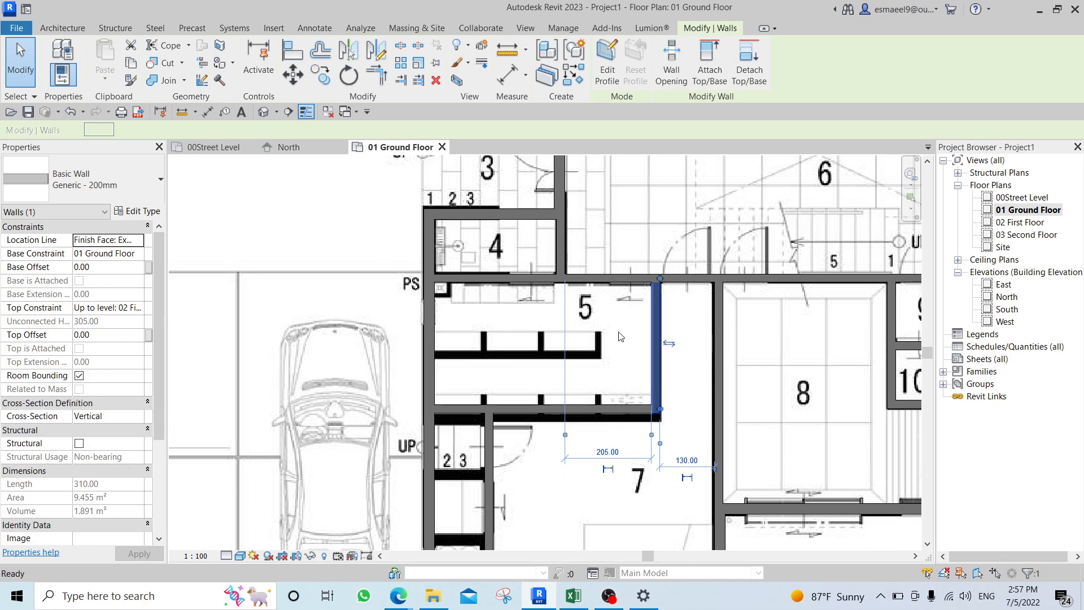
key("w")
key("a")
scroll(600, 334, "up", 1)
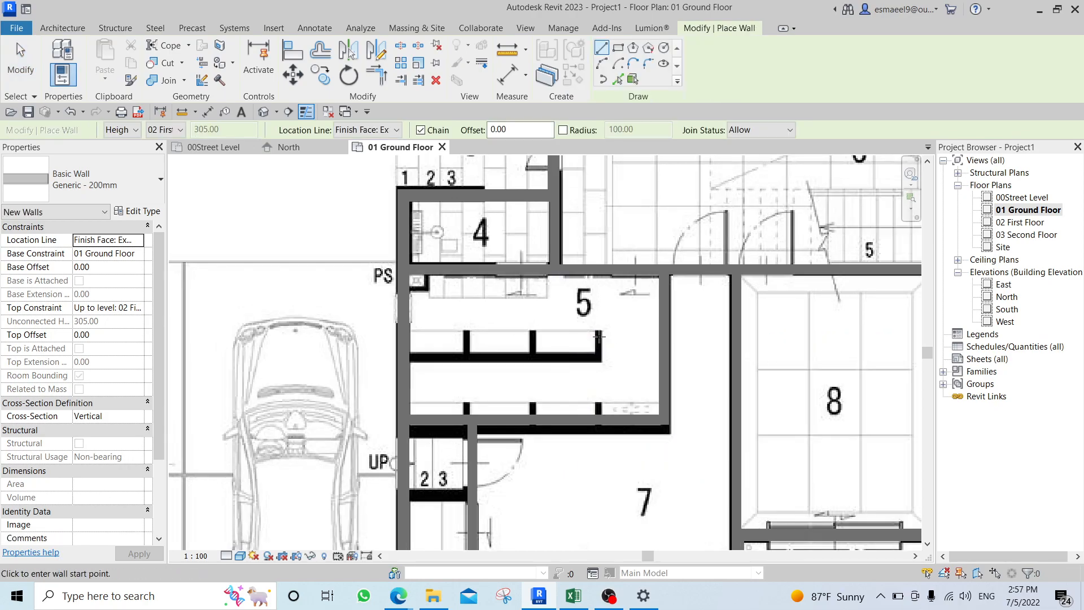
key("Escape")
key("Escape")
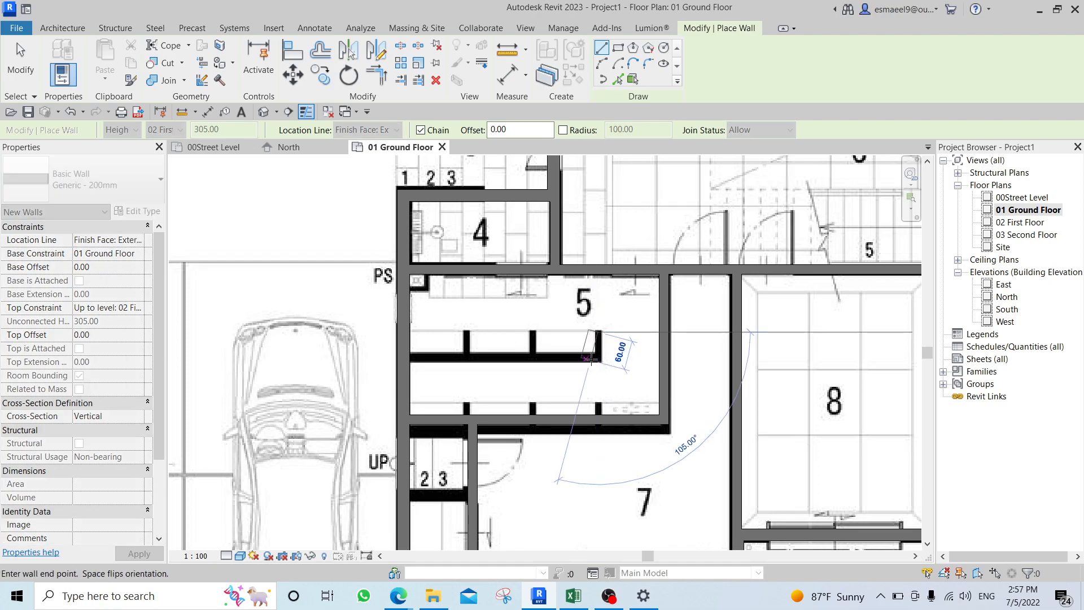
Open the default 3D view of the ground floor walls.
scroll(407, 262, "down", 1)
scroll(473, 415, "down", 4)
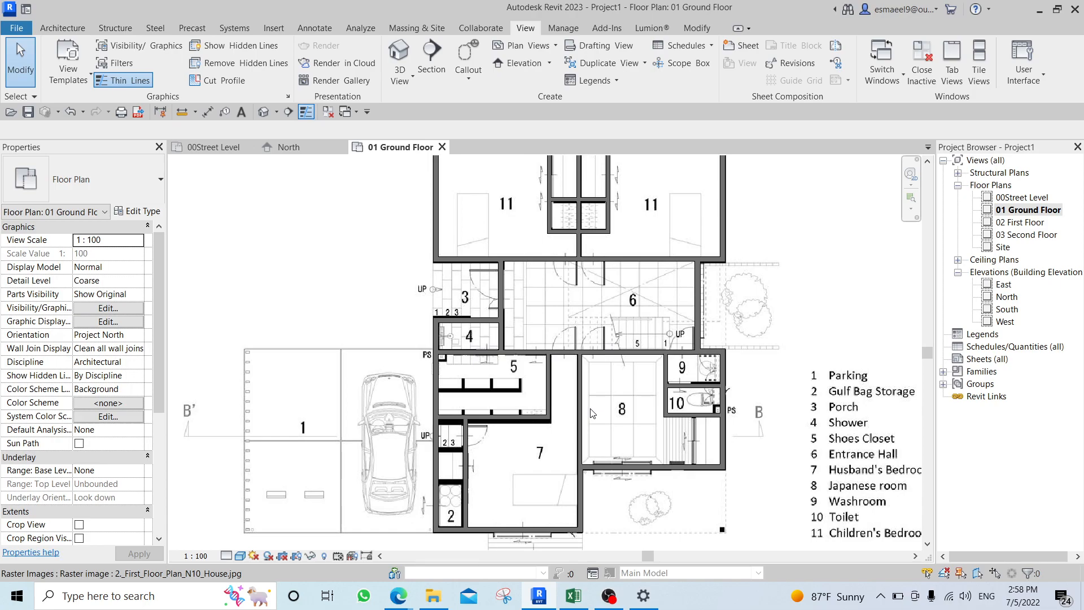
middle_click_drag(580, 297, 554, 330)
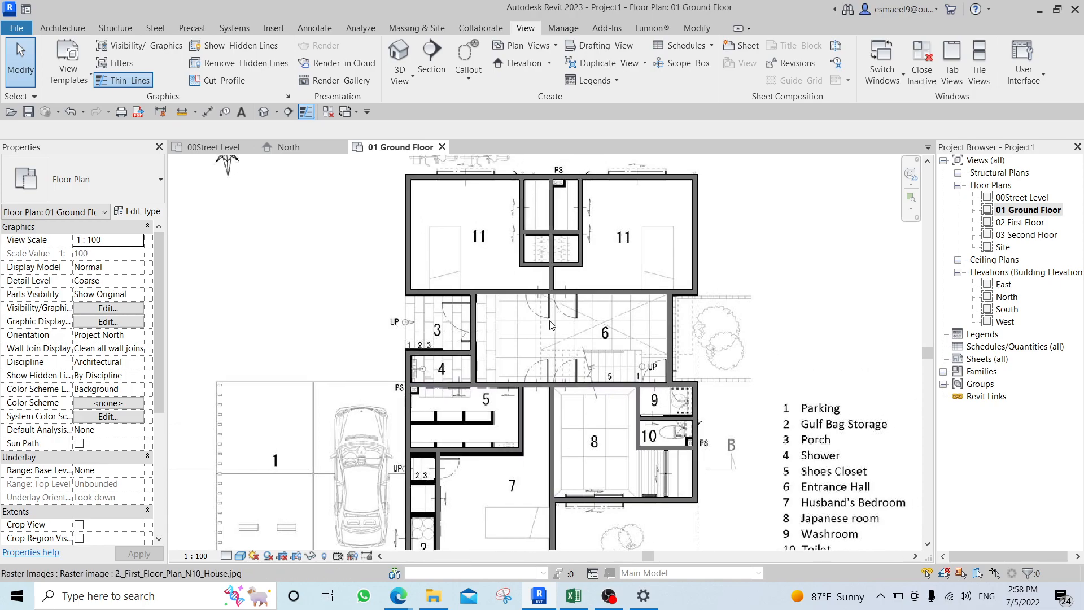
left_click(269, 113)
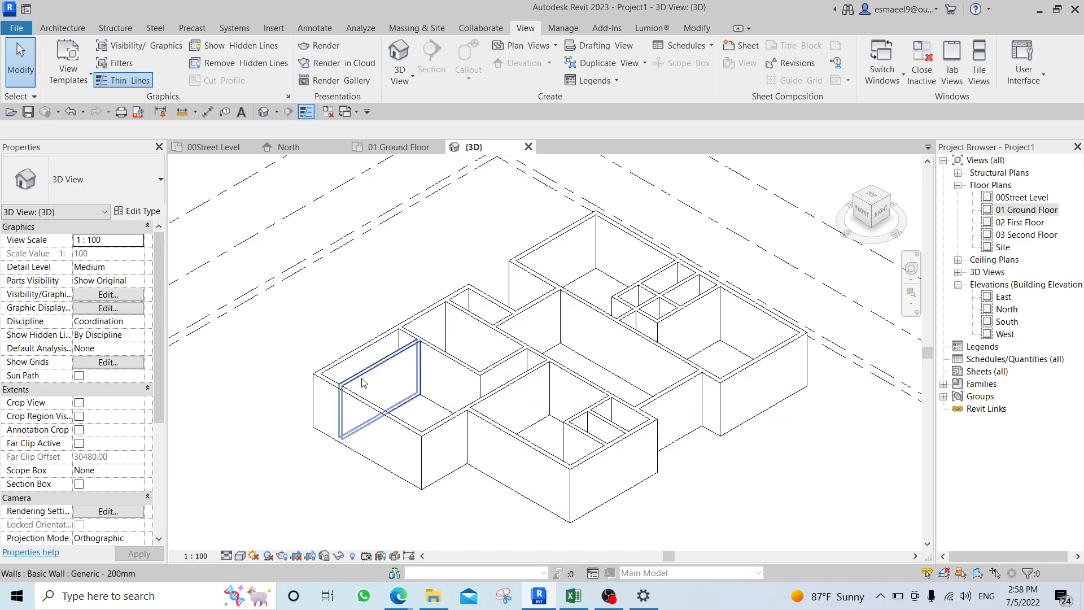
Compare the 3D view in the Wireframe, Shaded, Consistent Colors and Realistic visual styles, and finish with Shaded.
left_click(242, 558)
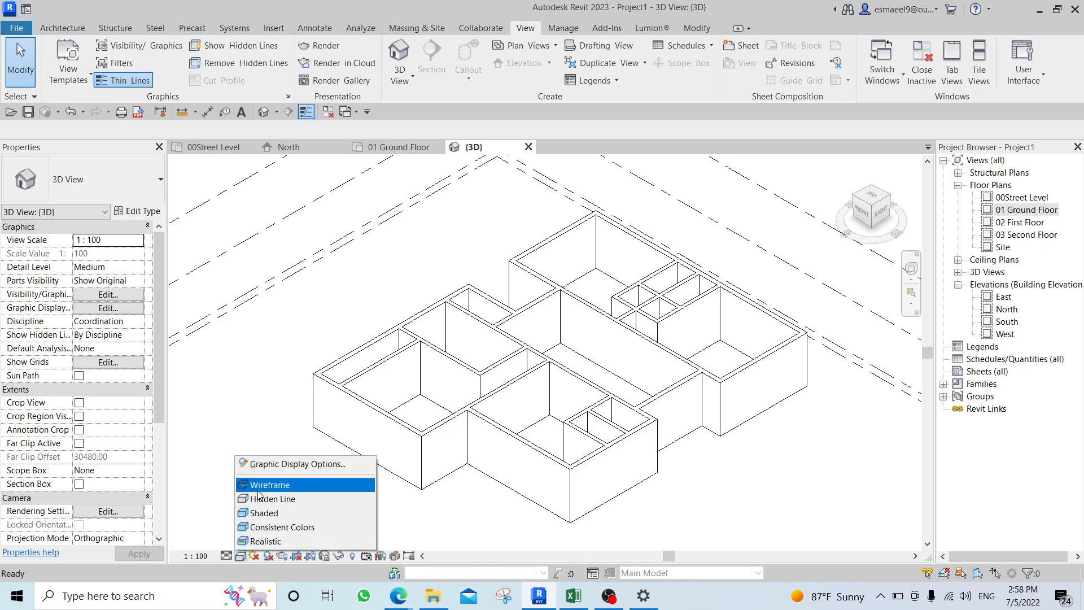
left_click(266, 484)
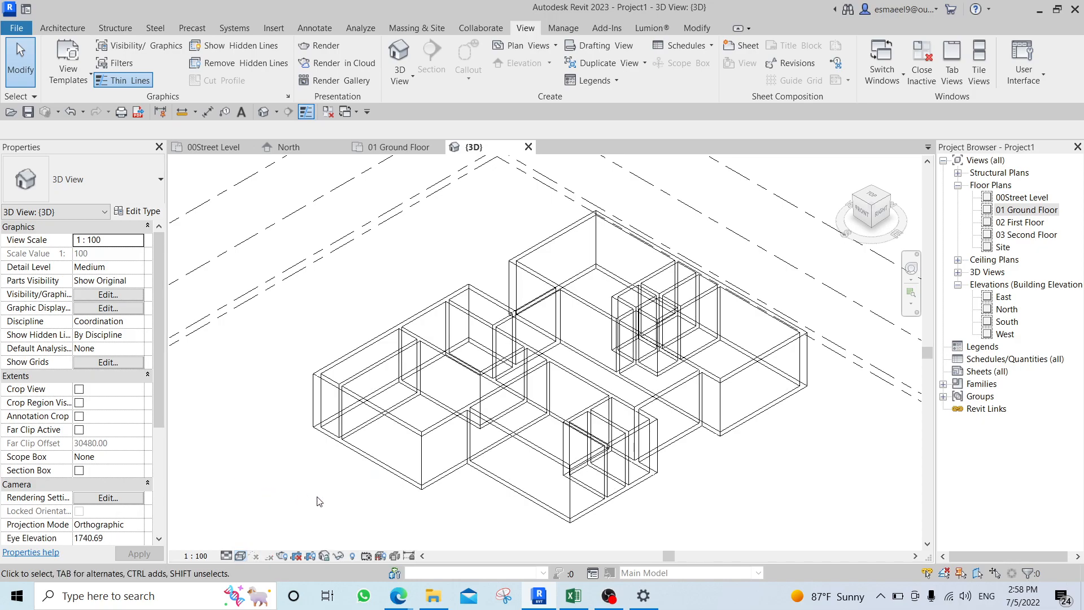
left_click(244, 557)
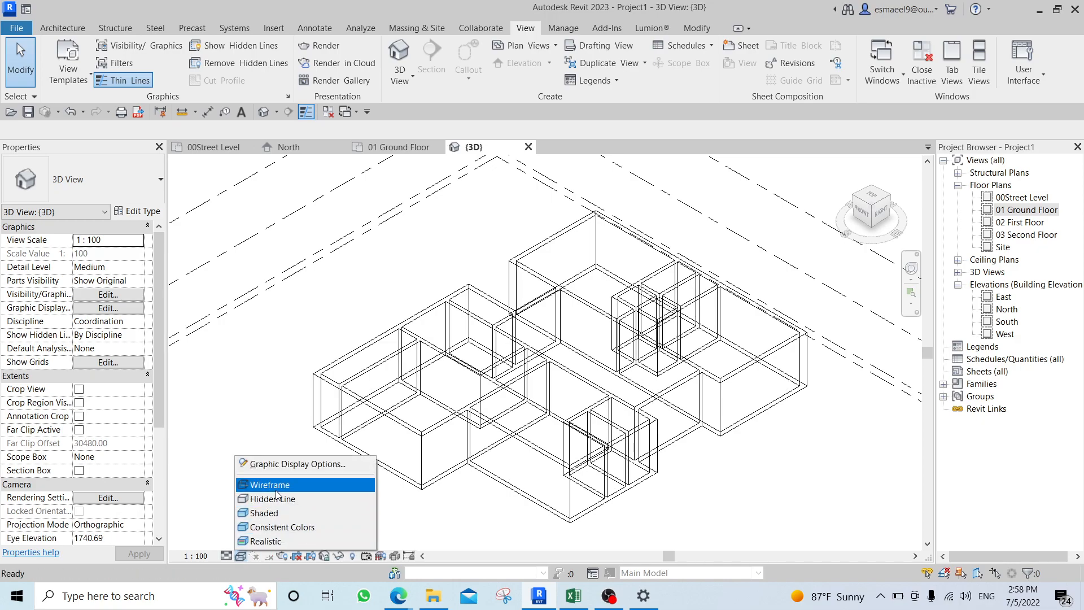
left_click(300, 512)
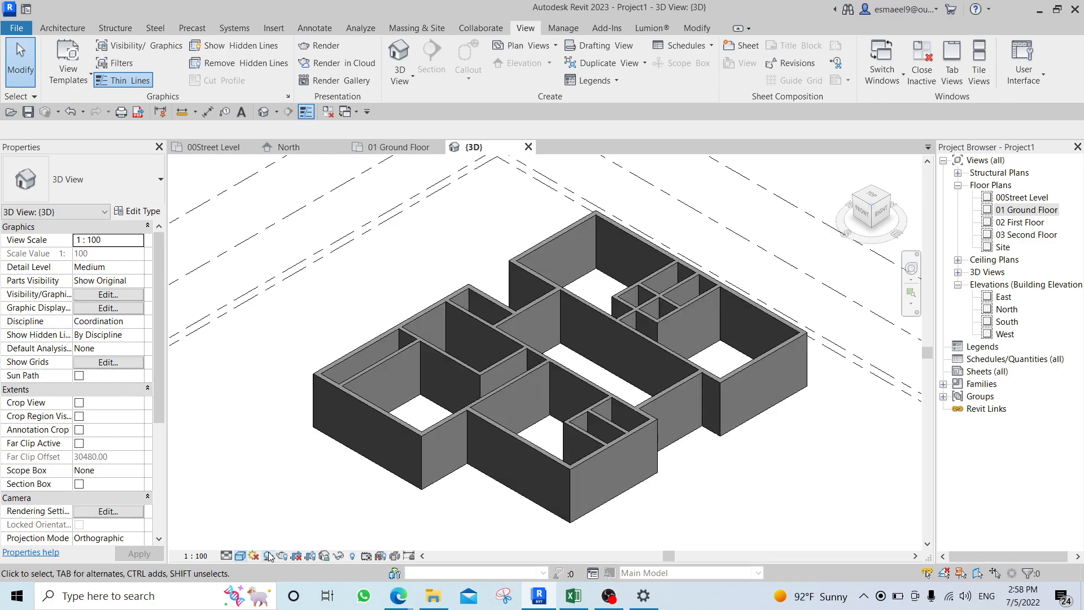
left_click(240, 556)
left_click(242, 526)
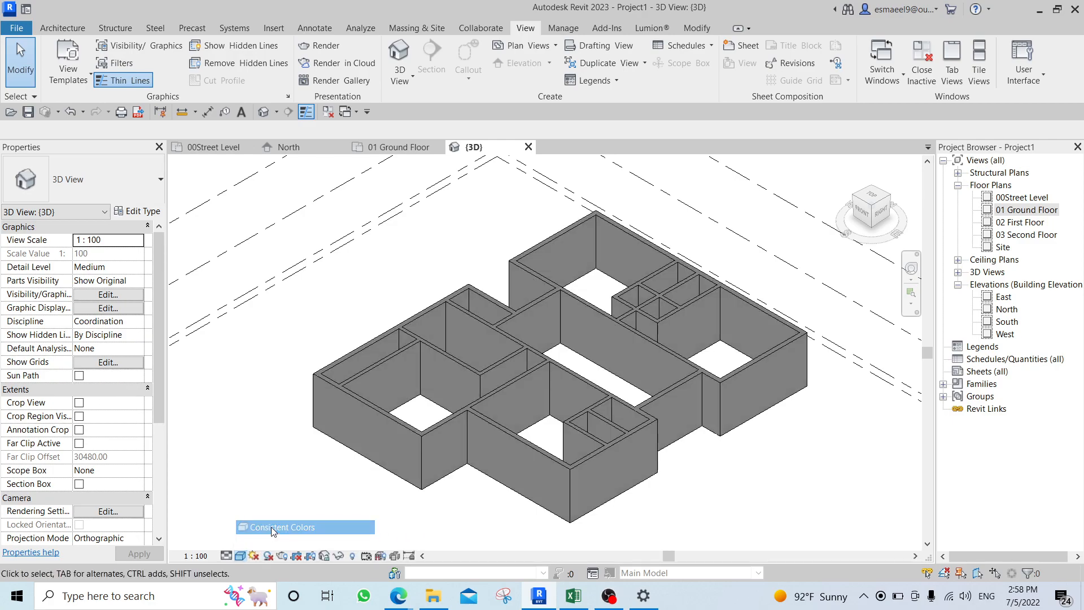
left_click(241, 556)
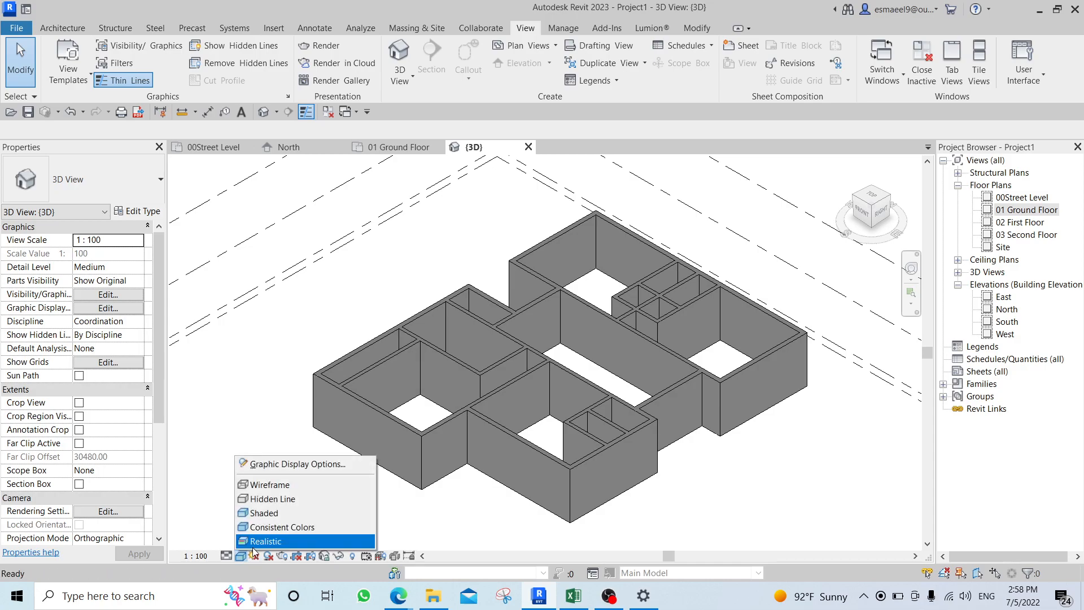
left_click(258, 541)
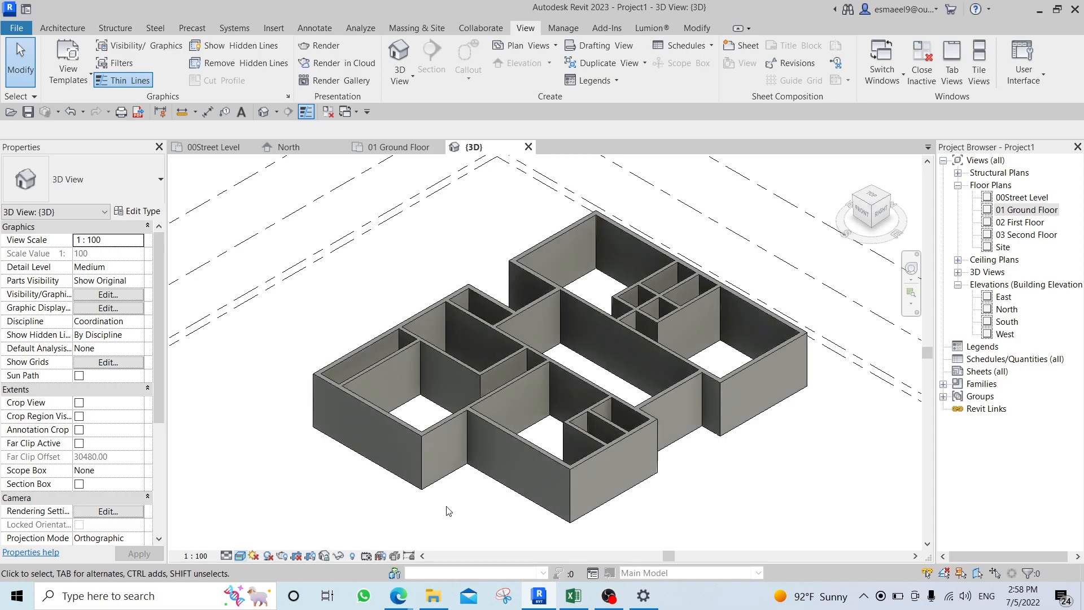
left_click(241, 556)
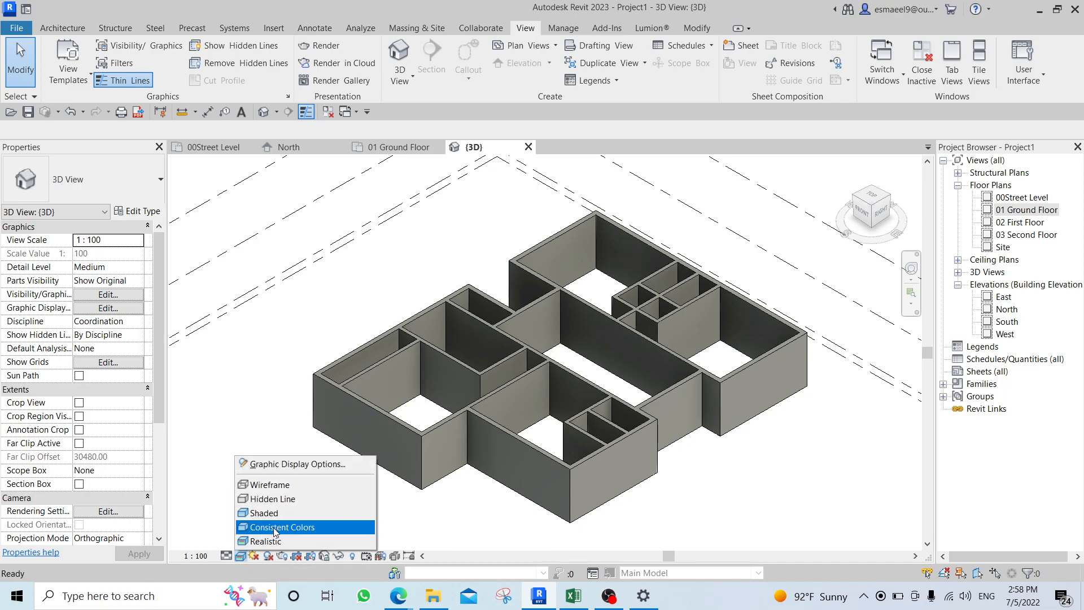
left_click(402, 511)
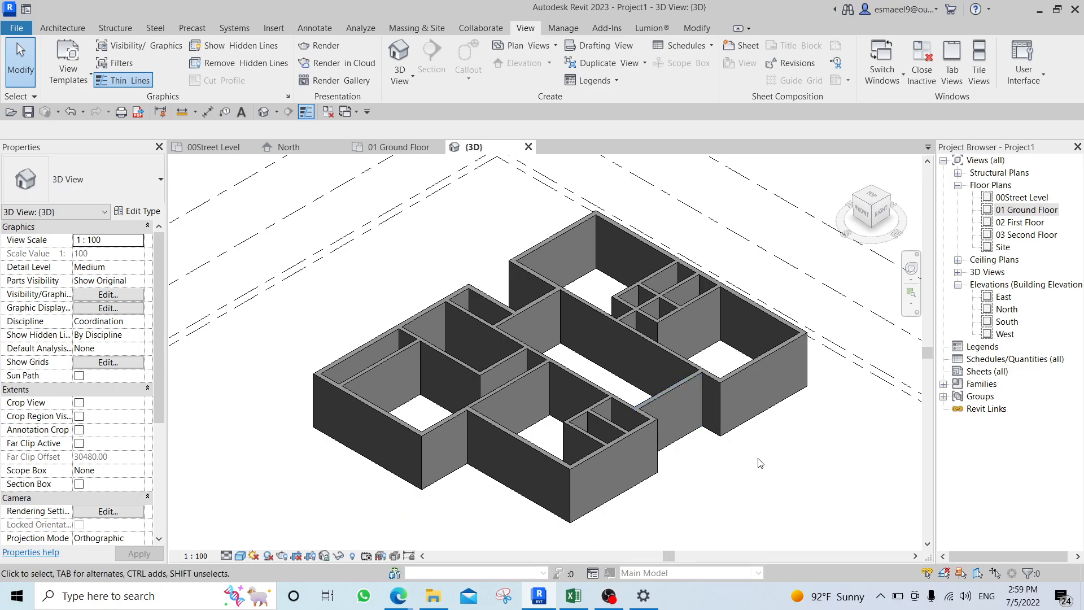
Open the 01 Ground Floor plan at the doors around entrance hall 6.
double_click(1010, 212)
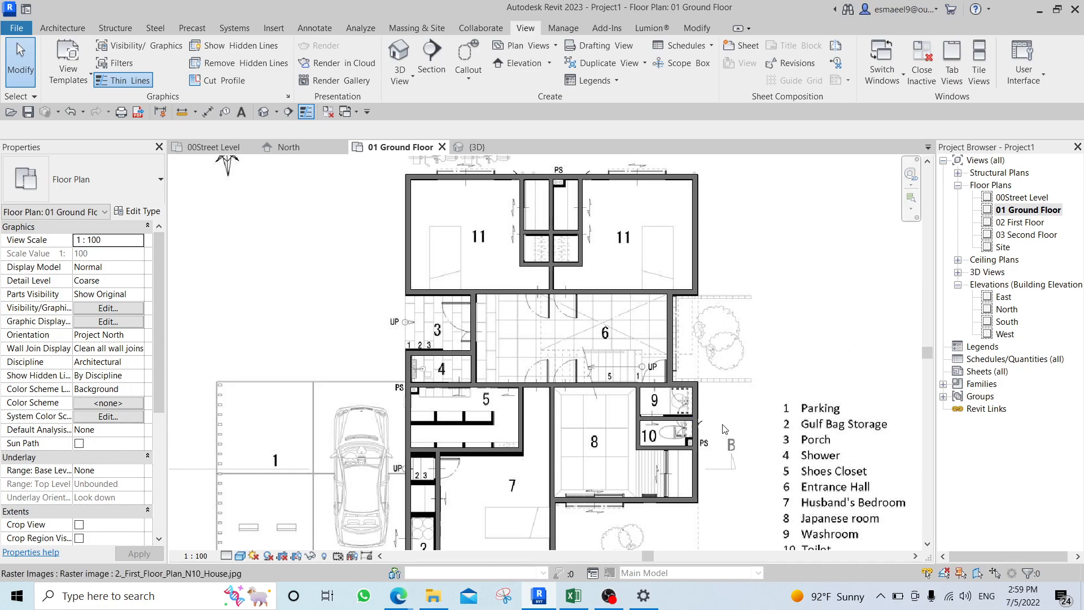
scroll(544, 386, "up", 2)
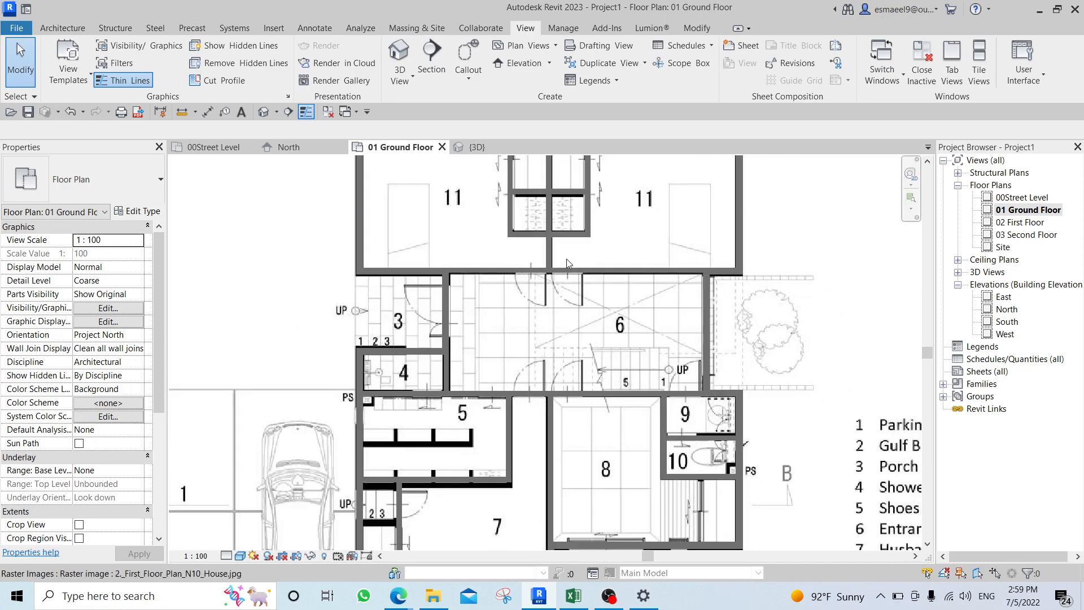
scroll(606, 370, "up", 1)
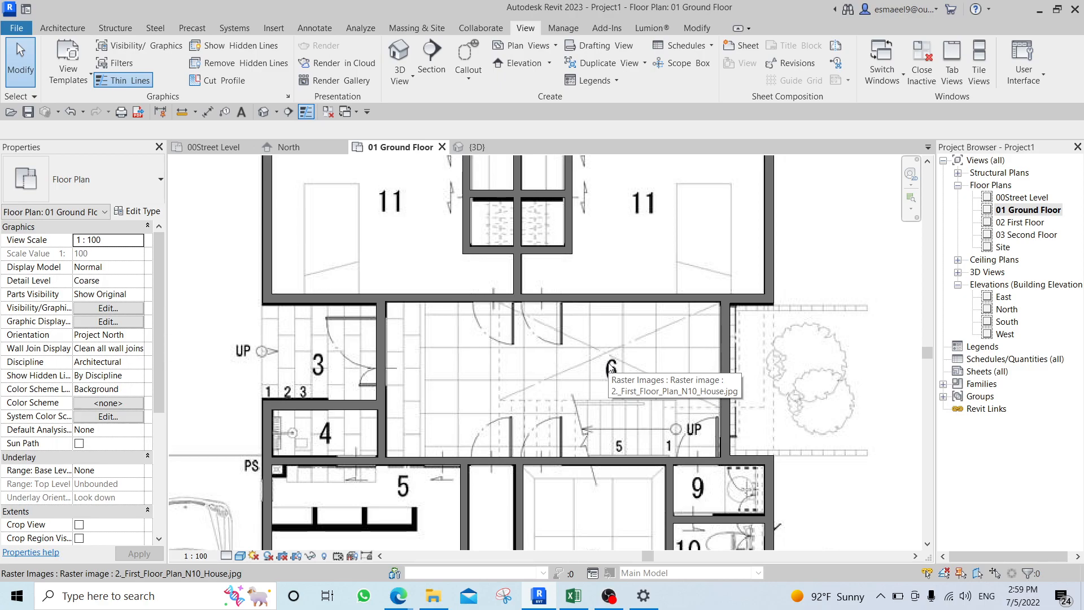
Start placing a door to examine the available door families and sizes, and leave the command without placing one.
key("d")
key("r")
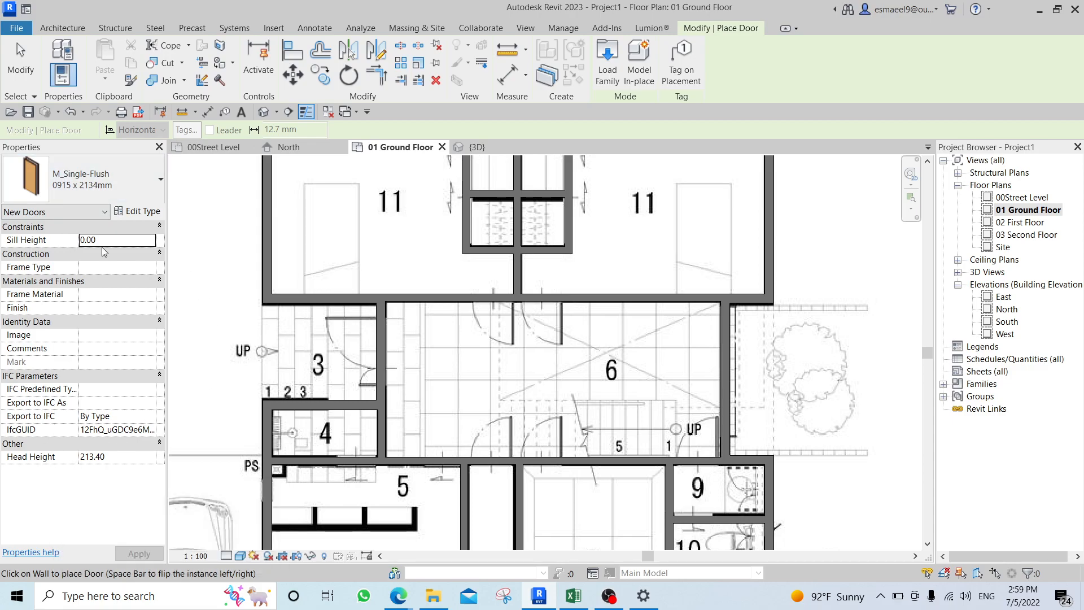
left_click(116, 193)
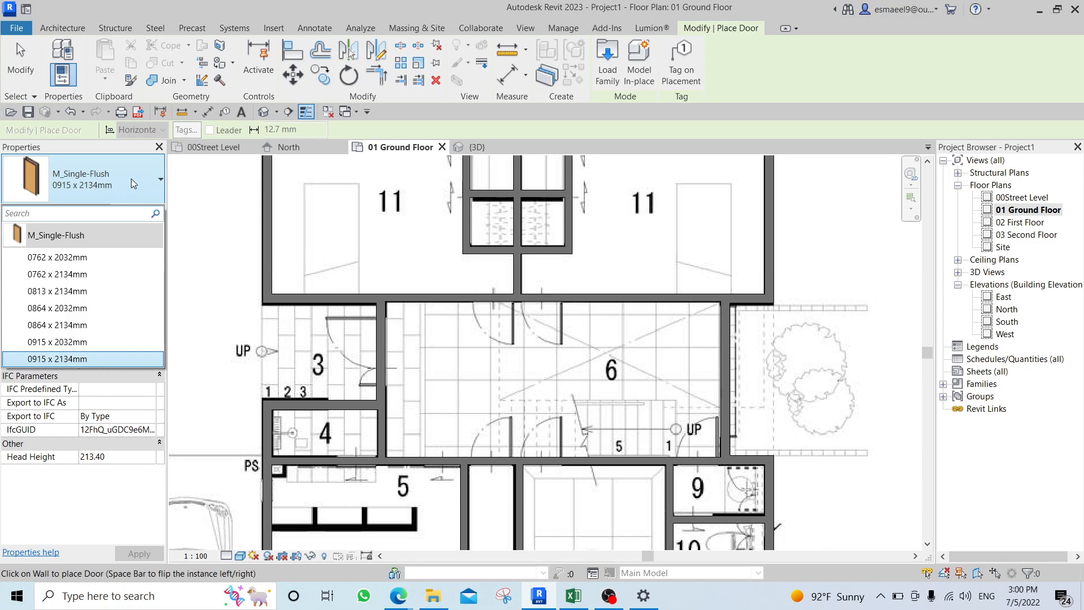
left_click(131, 179)
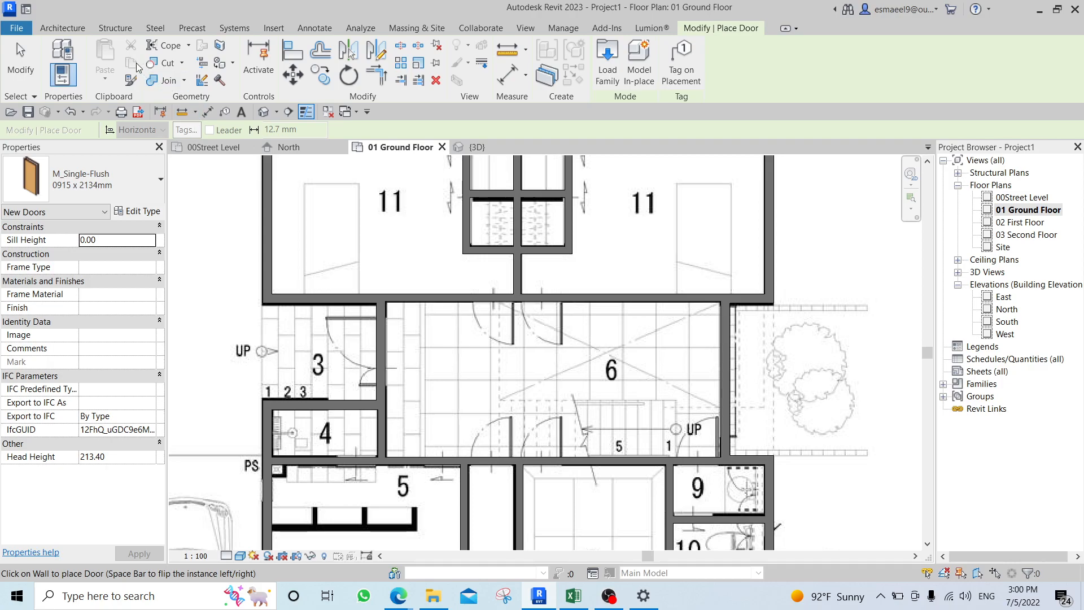
left_click(69, 27)
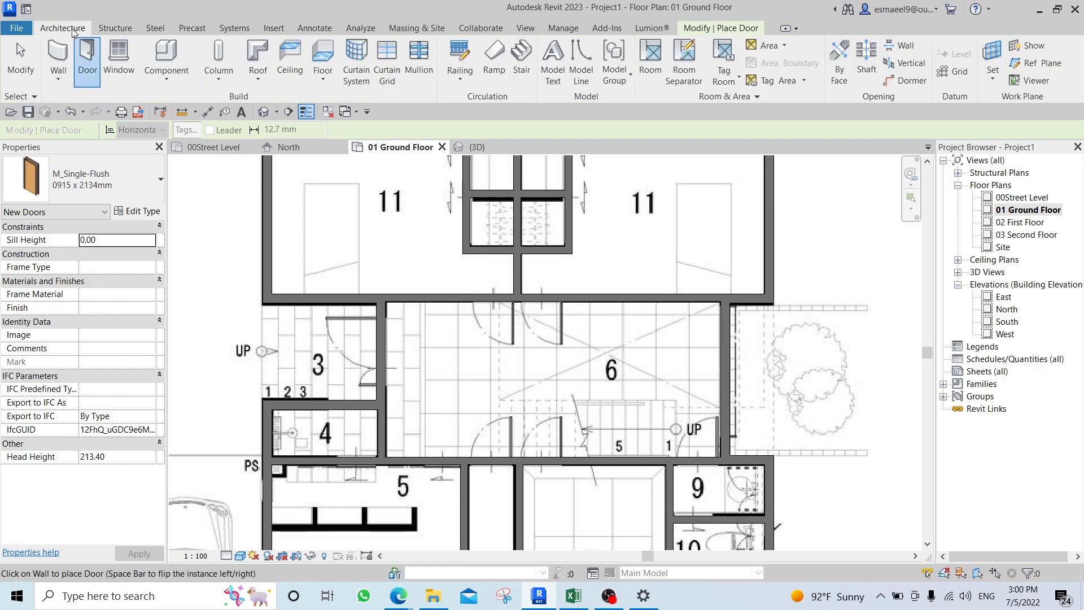
left_click(263, 33)
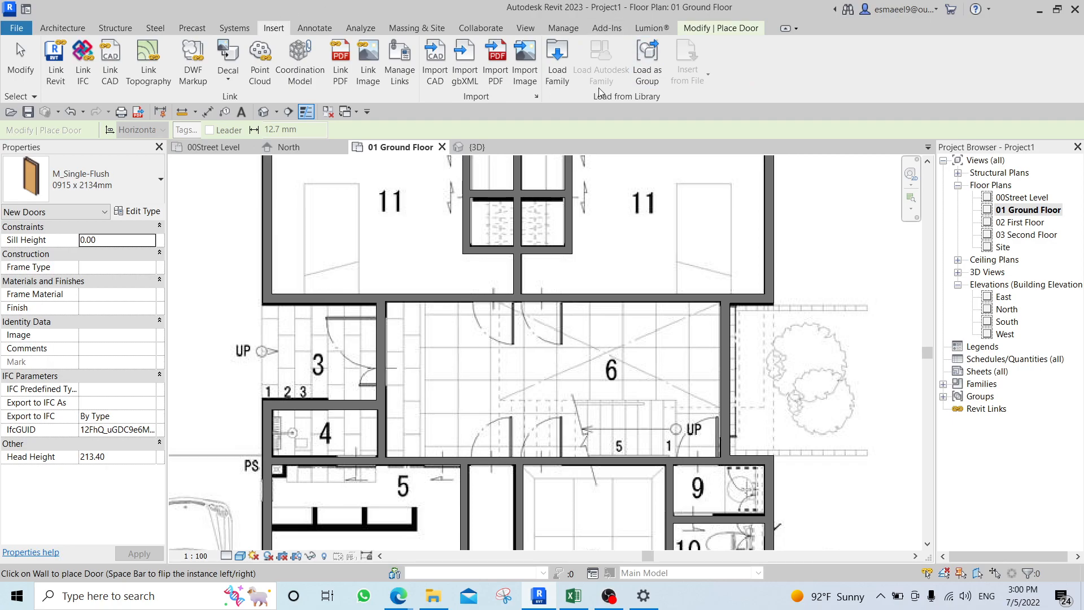
key("Escape")
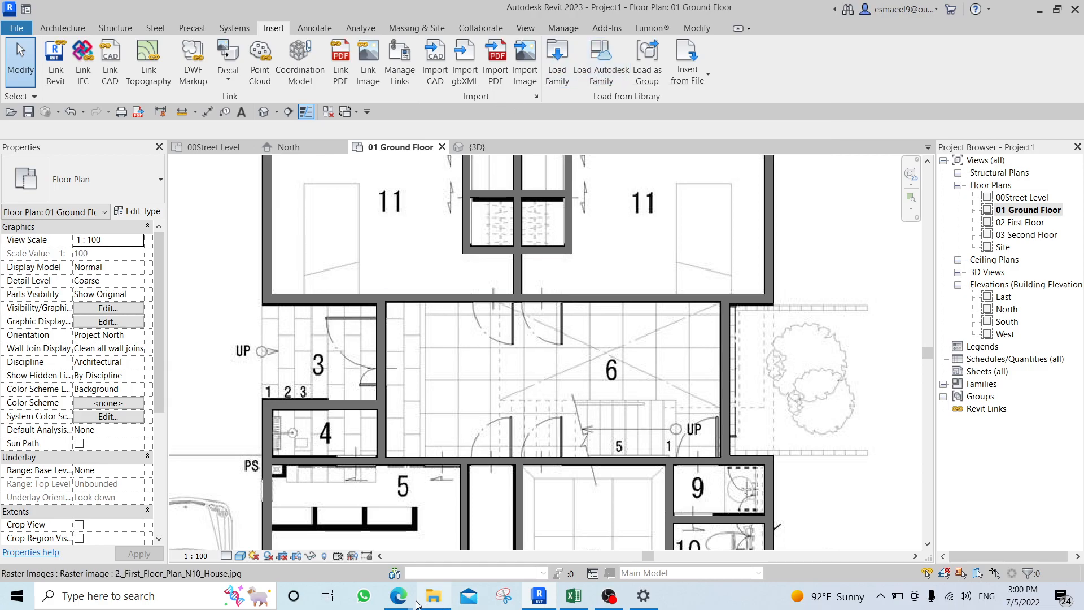
Switch to Microsoft Edge, read the Google Meet in-call messages, and return to Revit.
mouse_move(398, 596)
left_click(380, 526)
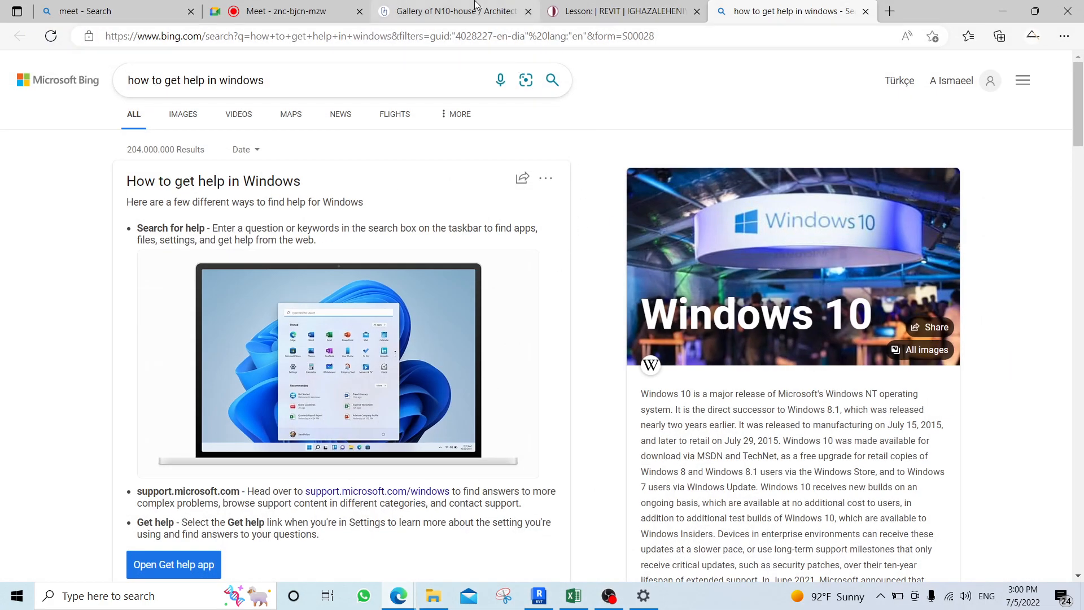
left_click(317, 12)
left_click(987, 554)
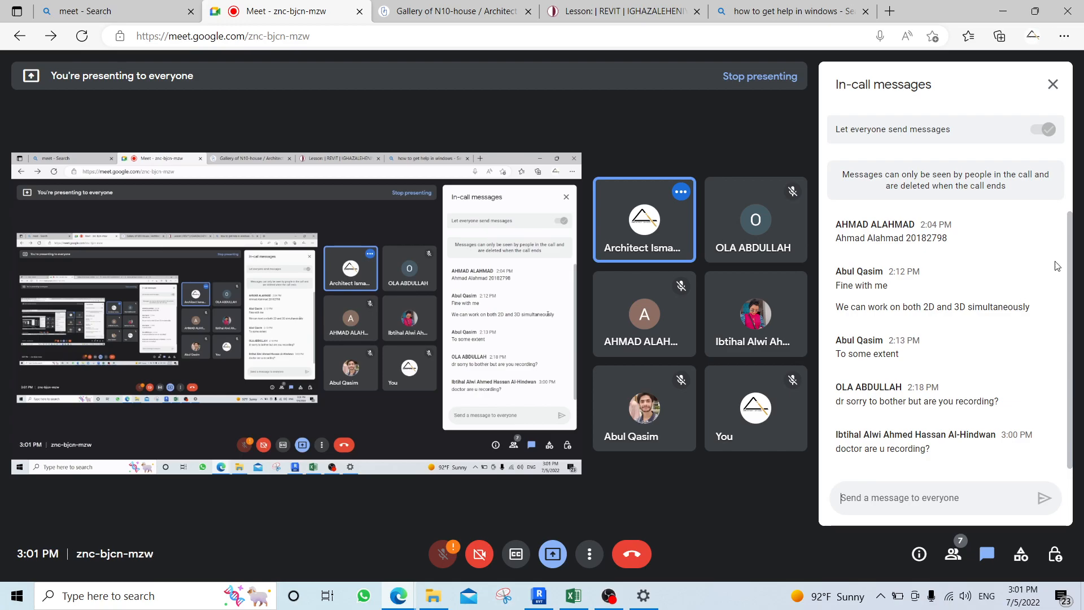
left_click(1054, 84)
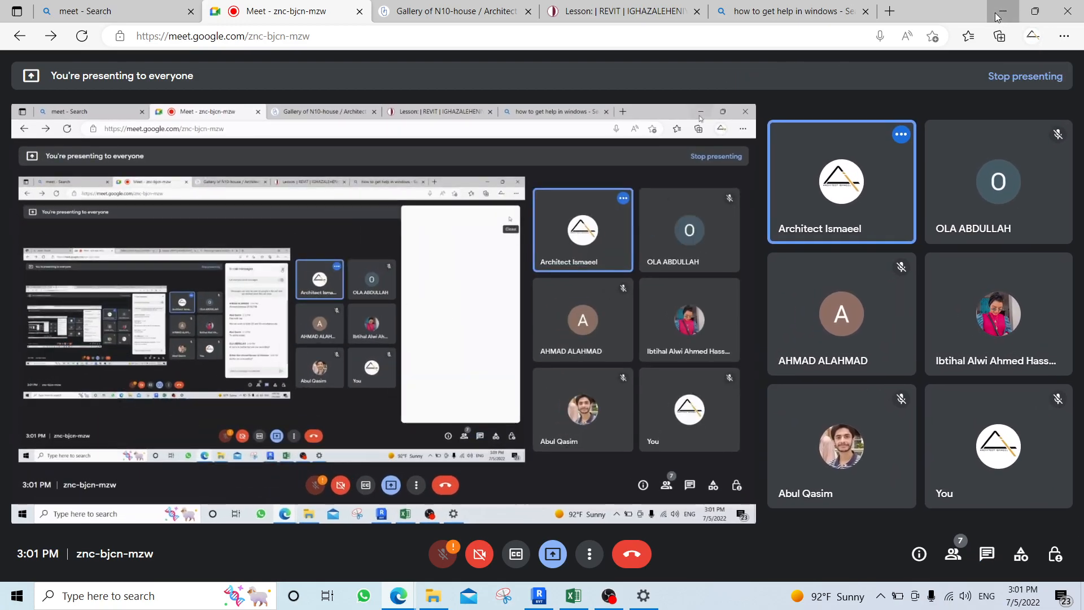
left_click(997, 17)
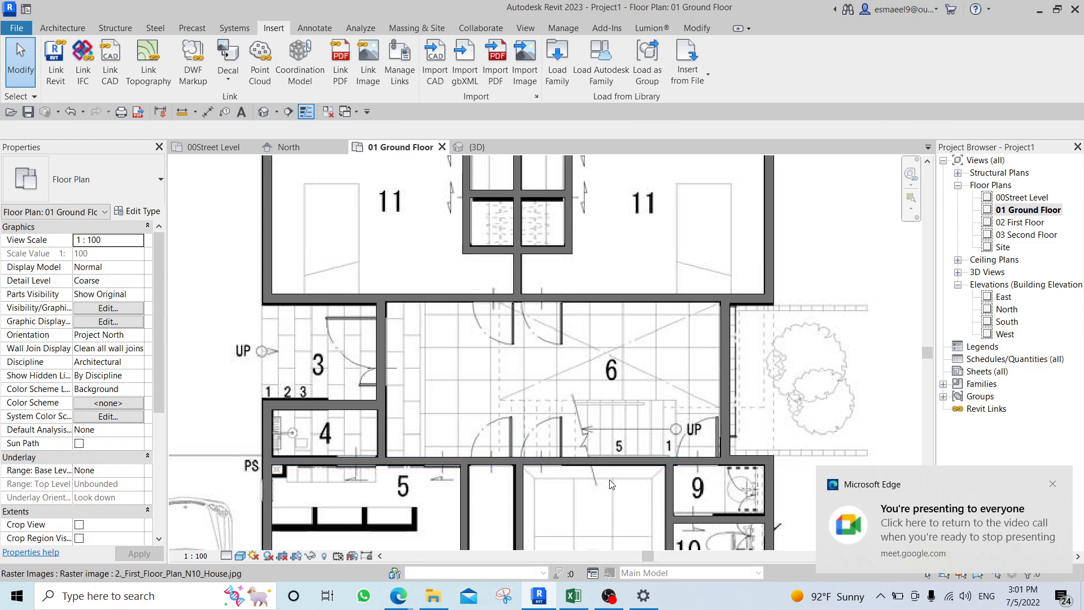
Switch to OBS to check the recording status, and return to the ground floor plan in Revit.
left_click(609, 596)
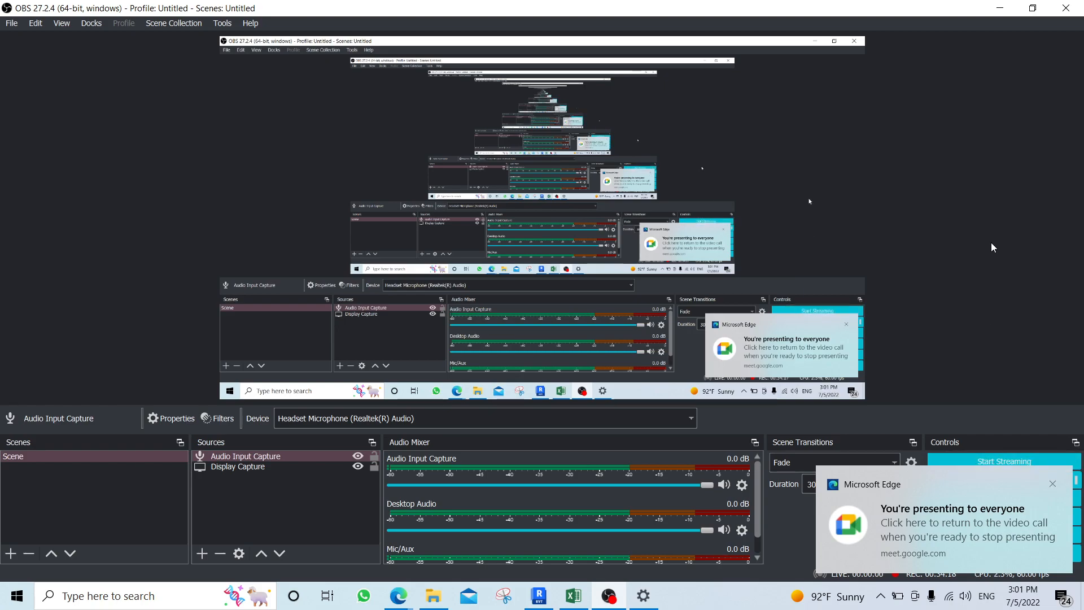
left_click_drag(946, 14, 617, 55)
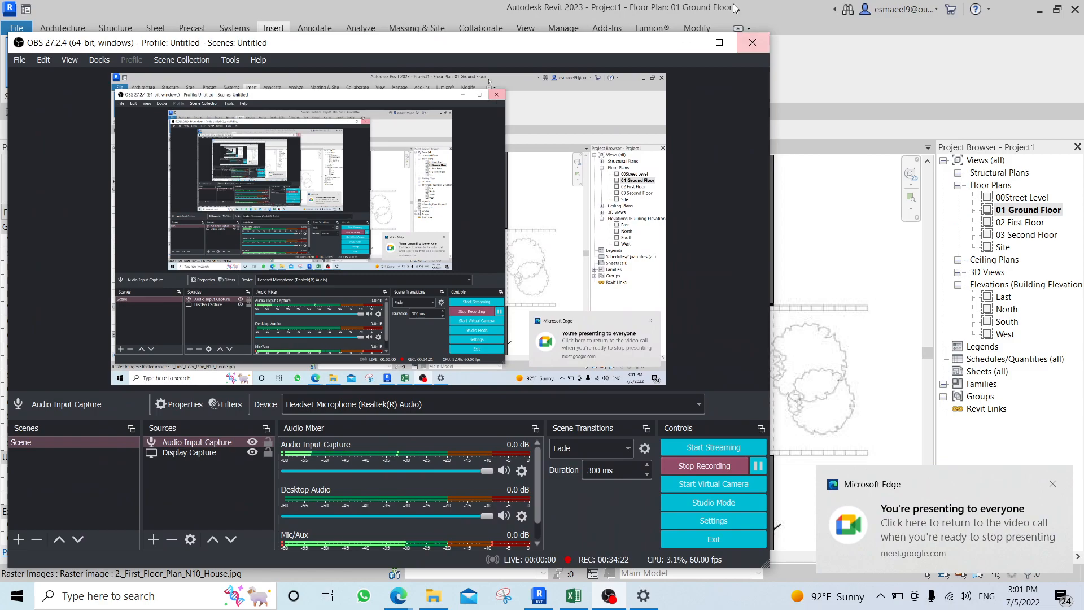
left_click(708, 46)
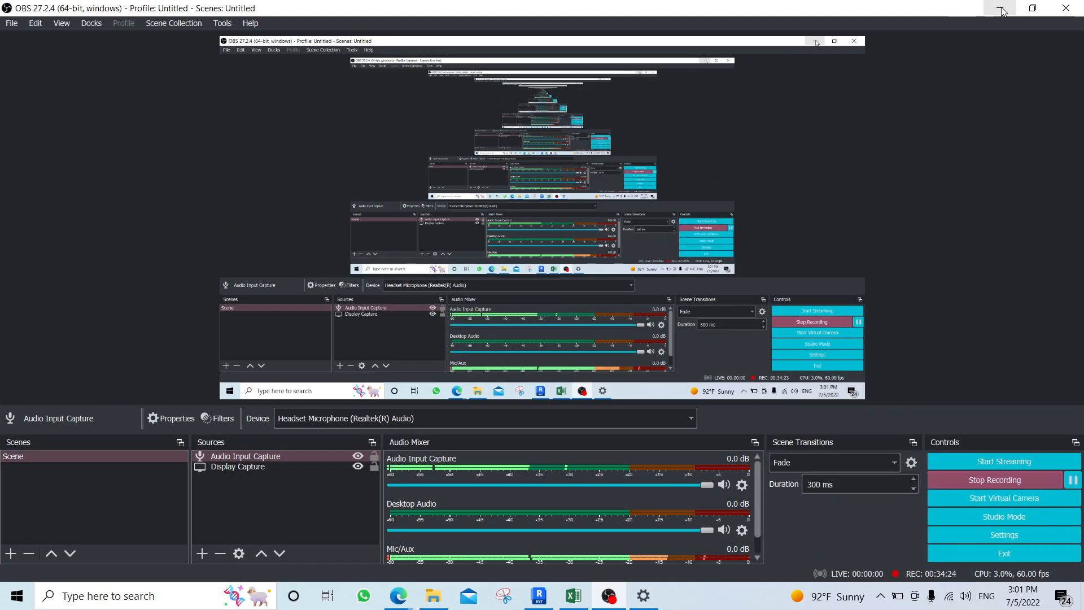
left_click(1000, 8)
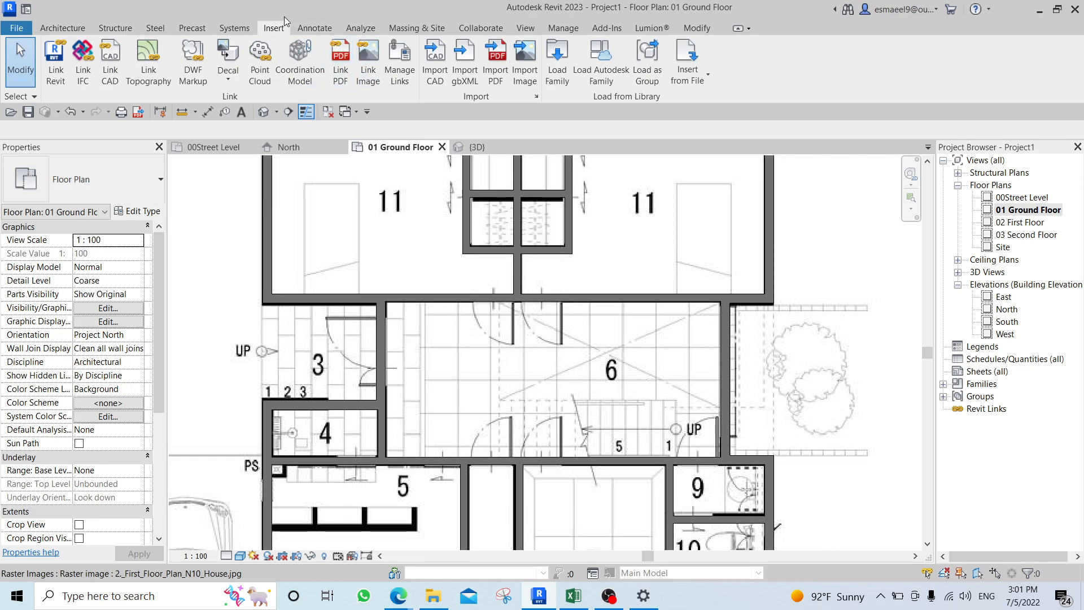
Browse the Doors category of the Autodesk family library and select the Door-Exterior-Double-Full family.
left_click(613, 72)
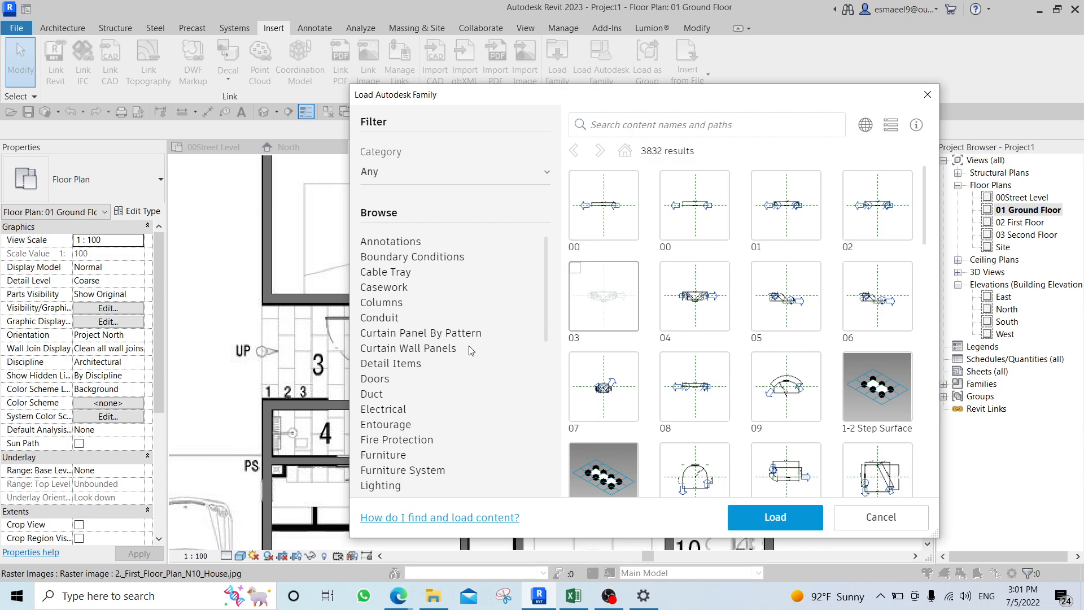
left_click(377, 381)
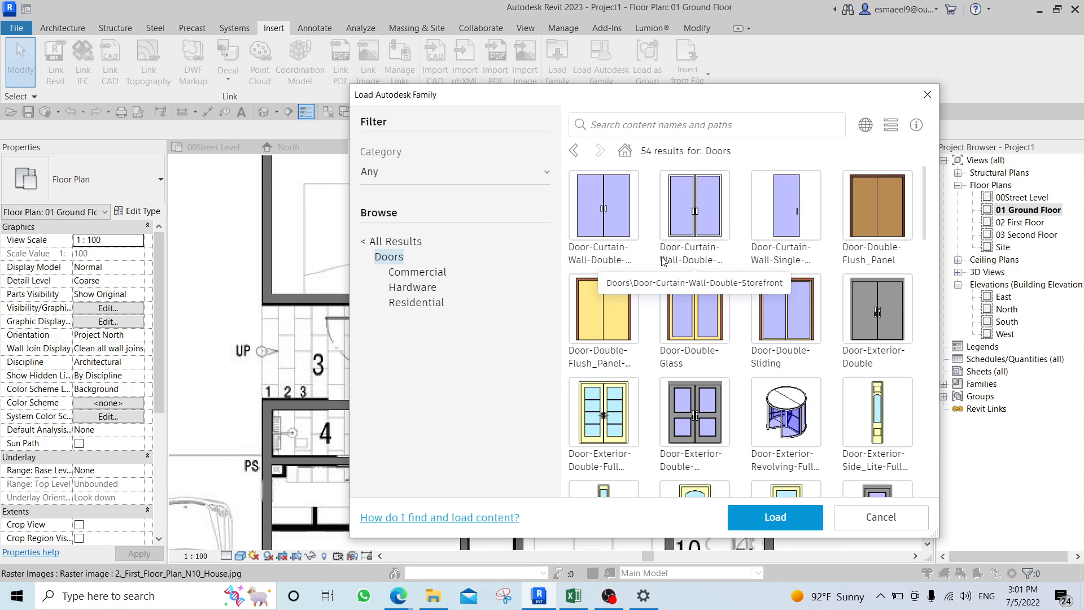
scroll(780, 341, "down", 1)
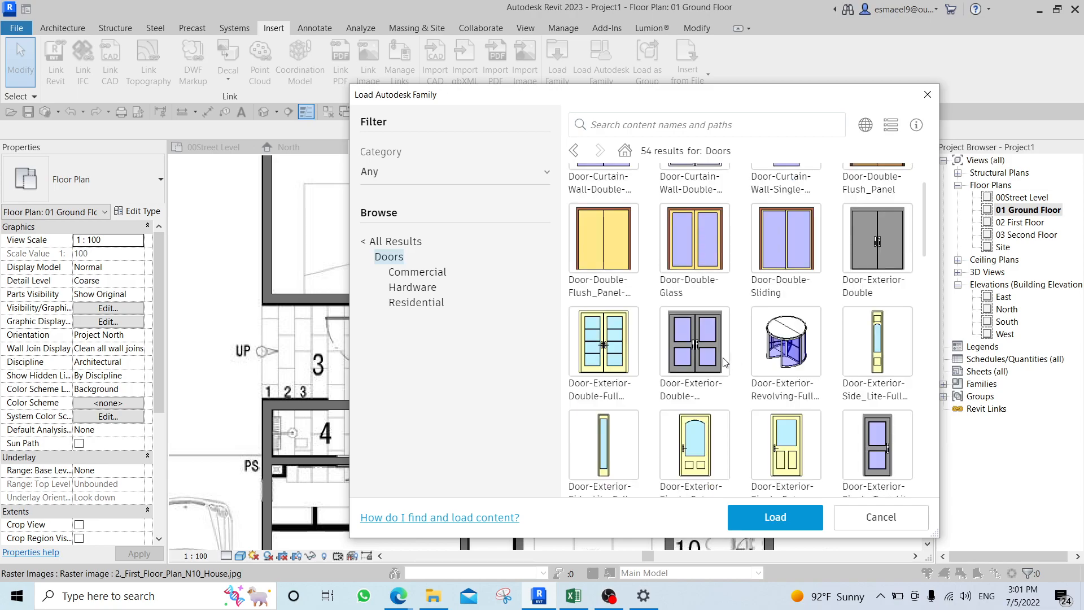
left_click(617, 342)
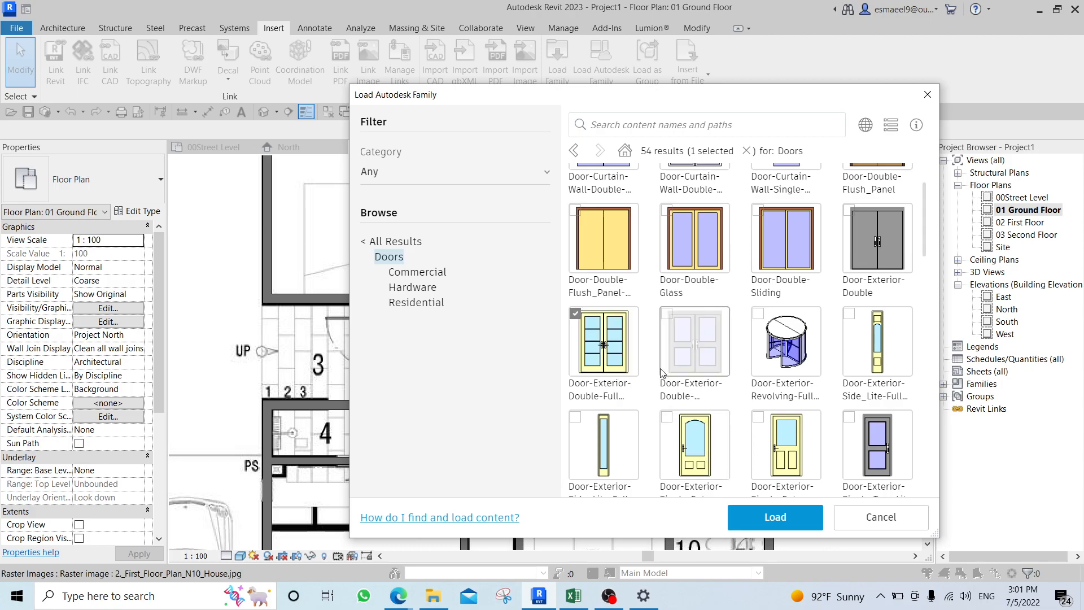
Add the Door-Interior-Double-Full and Door-Interior-Double-Pocket families to the selection for loading.
scroll(669, 379, "down", 1)
scroll(801, 402, "down", 1)
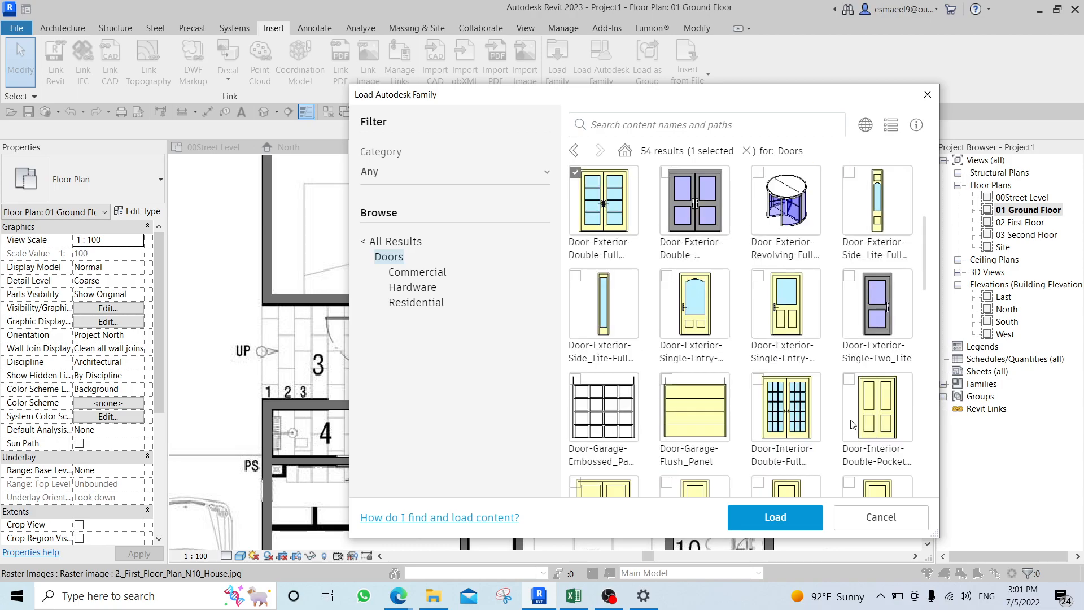
left_click(758, 379)
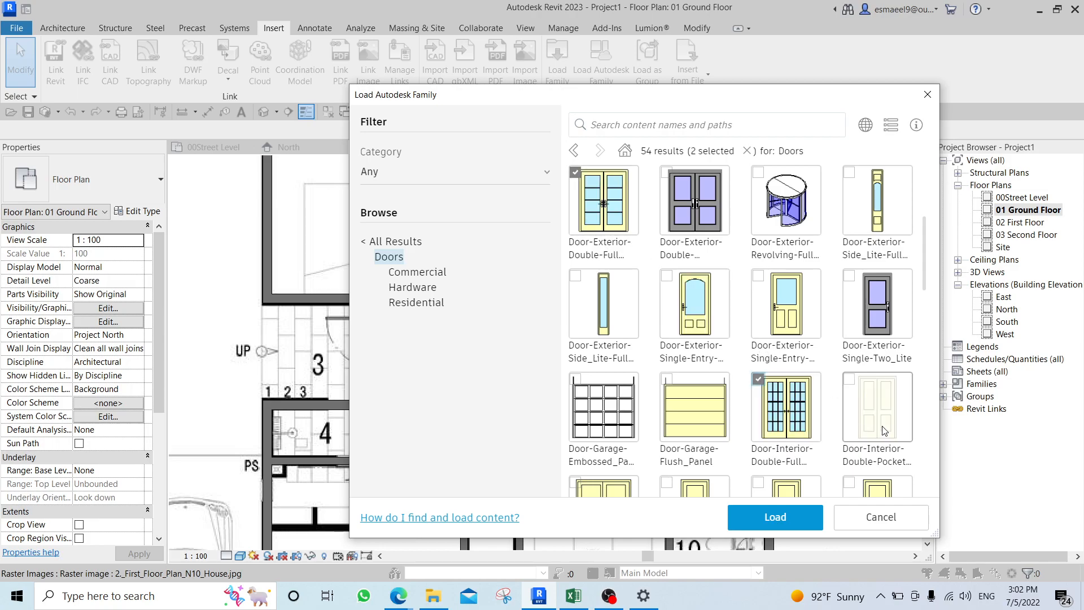
left_click(851, 382)
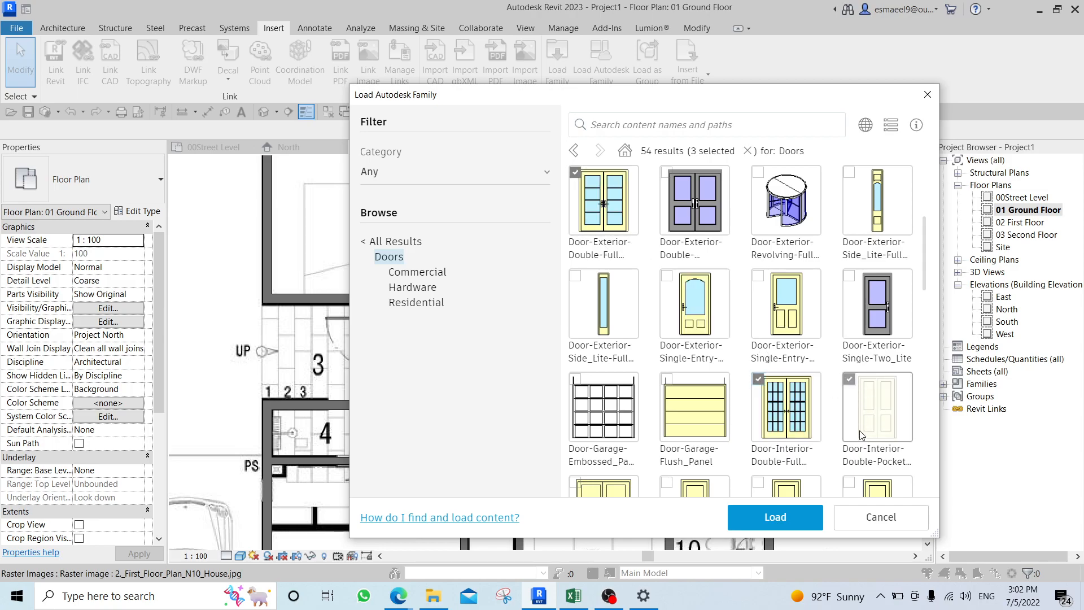
left_click(759, 380)
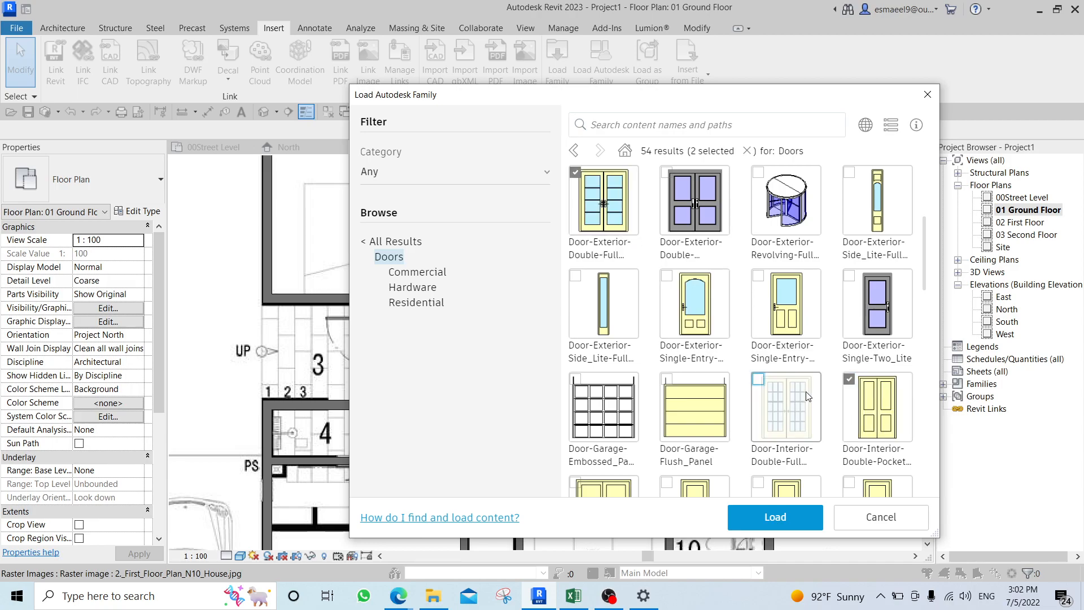
left_click(760, 380)
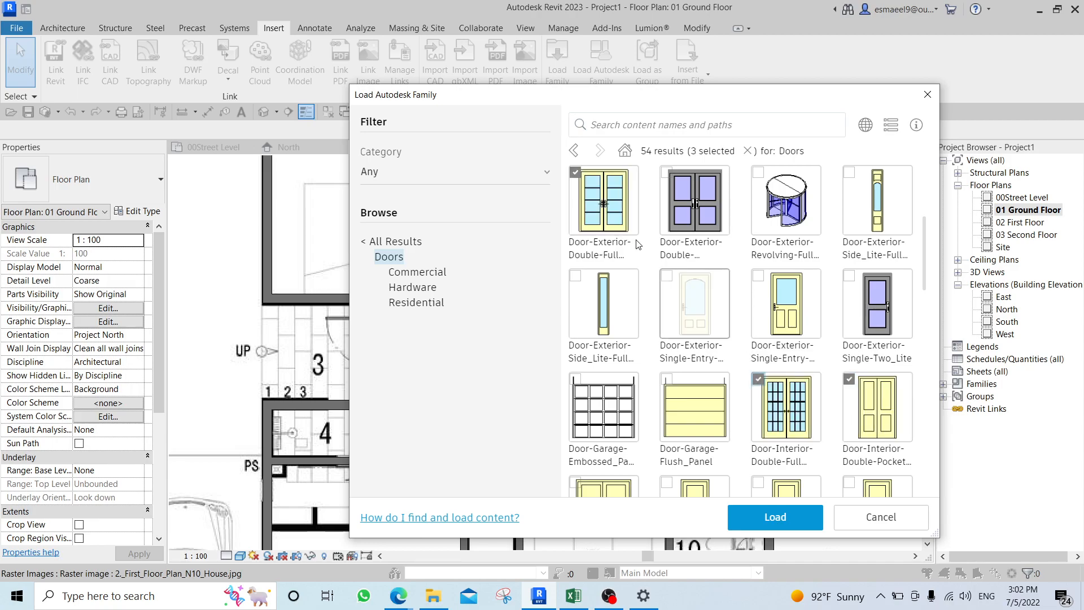
Deselect the Door-Exterior-Double-Full family, add the half-flat-glass exterior single-entry and three-panel interior single doors, and load the selected families.
left_click(575, 172)
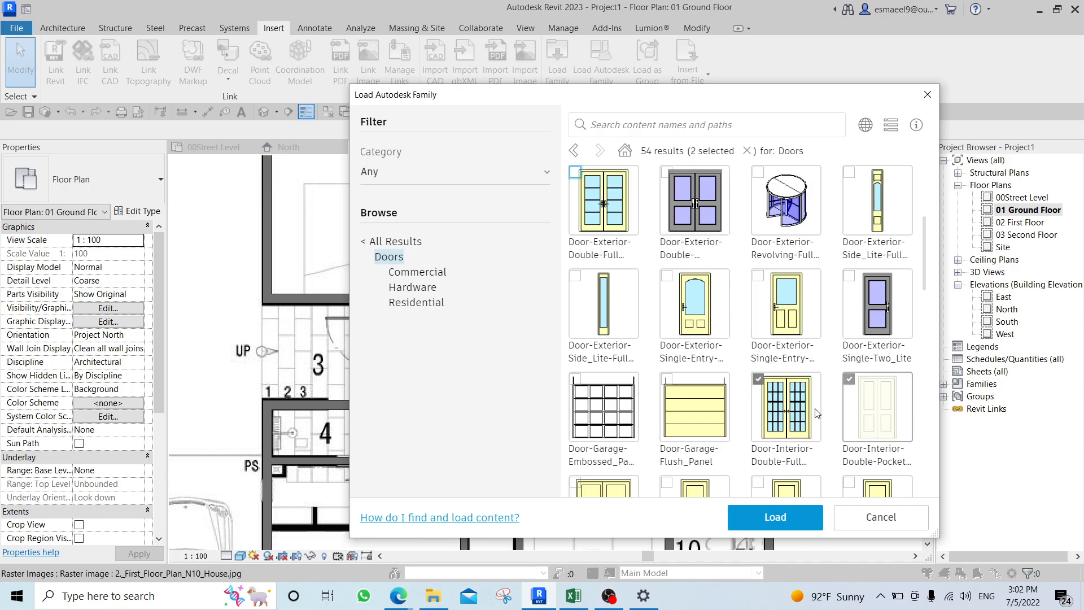
left_click(767, 278)
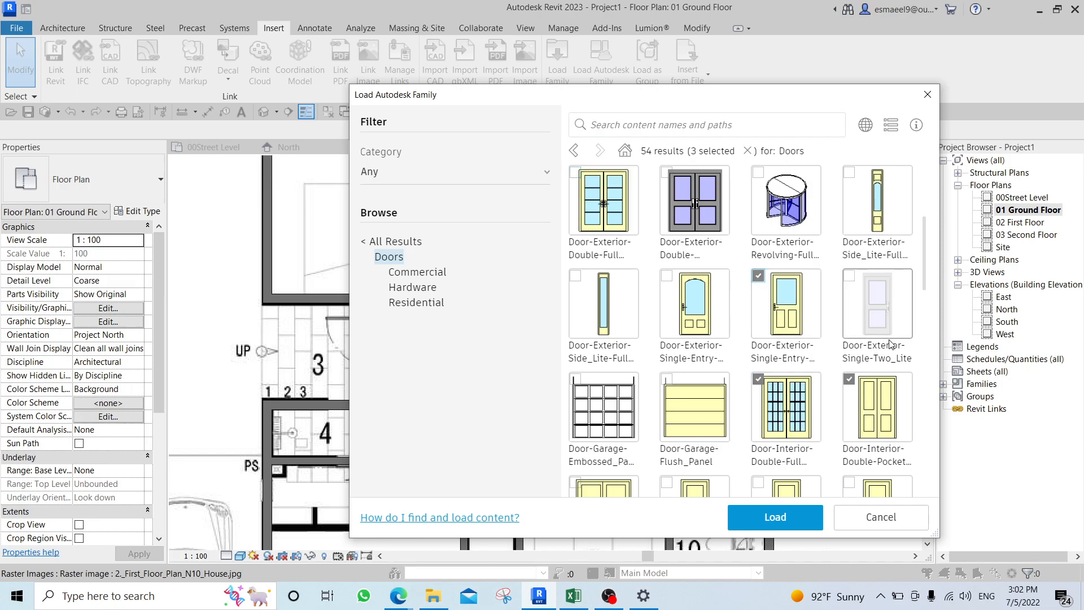
scroll(816, 369, "down", 1)
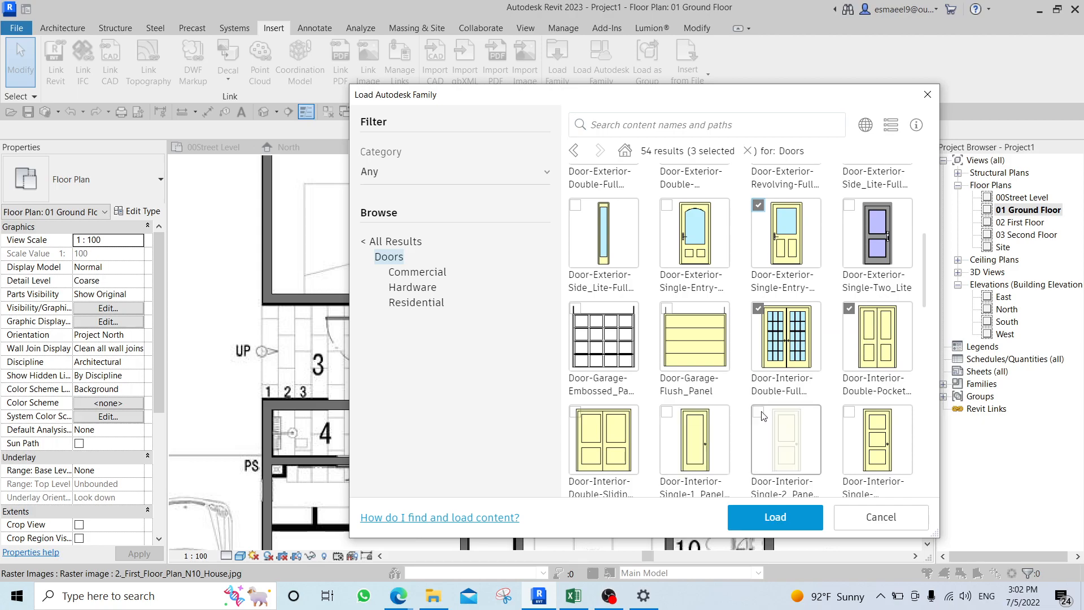
left_click(853, 415)
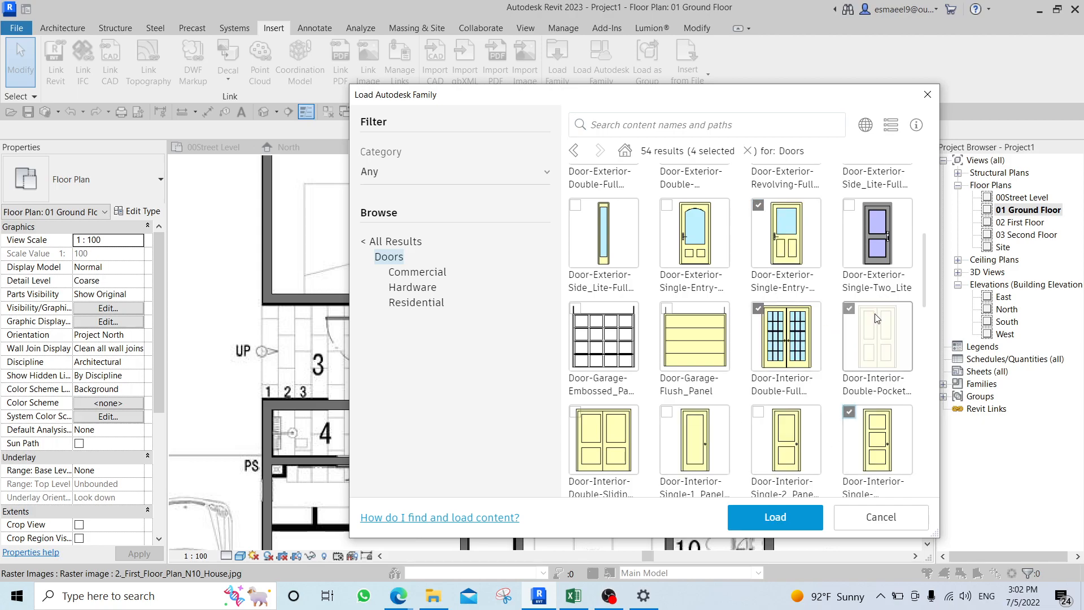
left_click(785, 518)
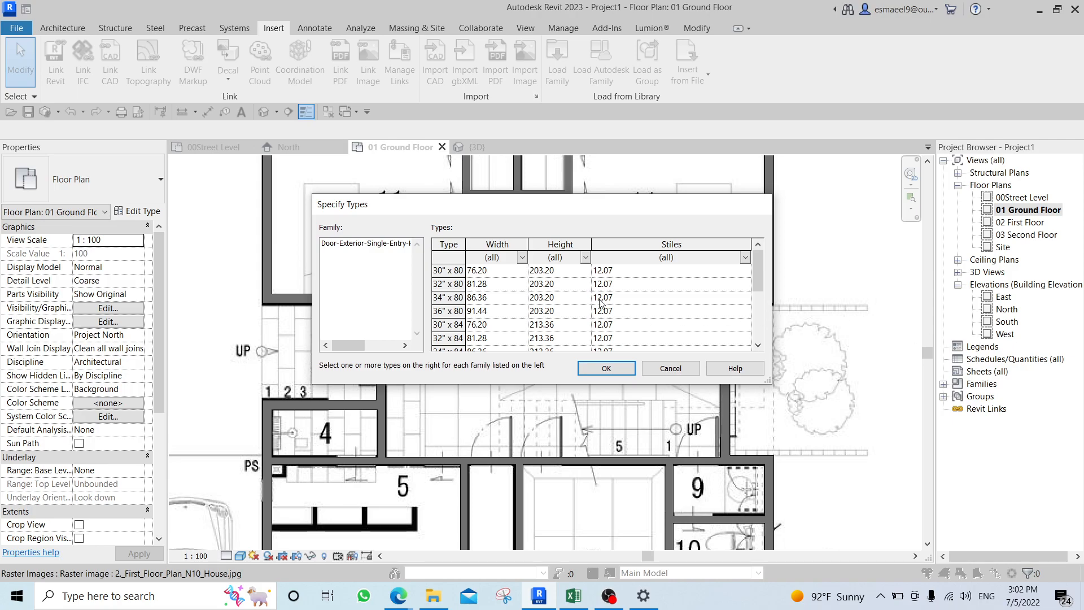
Choose the 36" x 80" exterior single, 72" x 80" interior double glass, 60" x 84" double pocket, and 18" x 80" interior single door types.
left_click(455, 311)
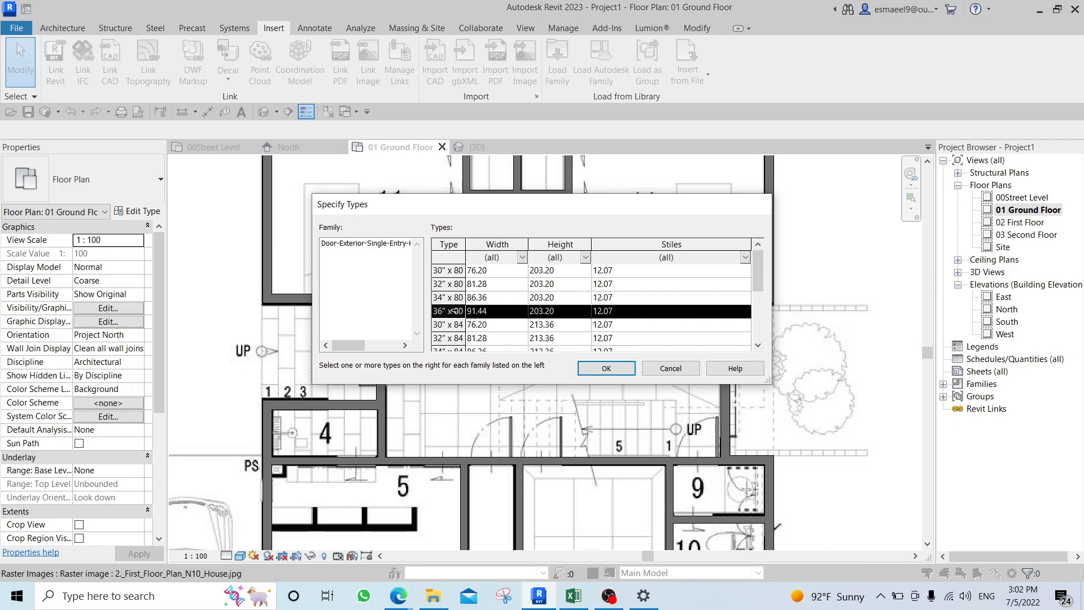
left_click(615, 370)
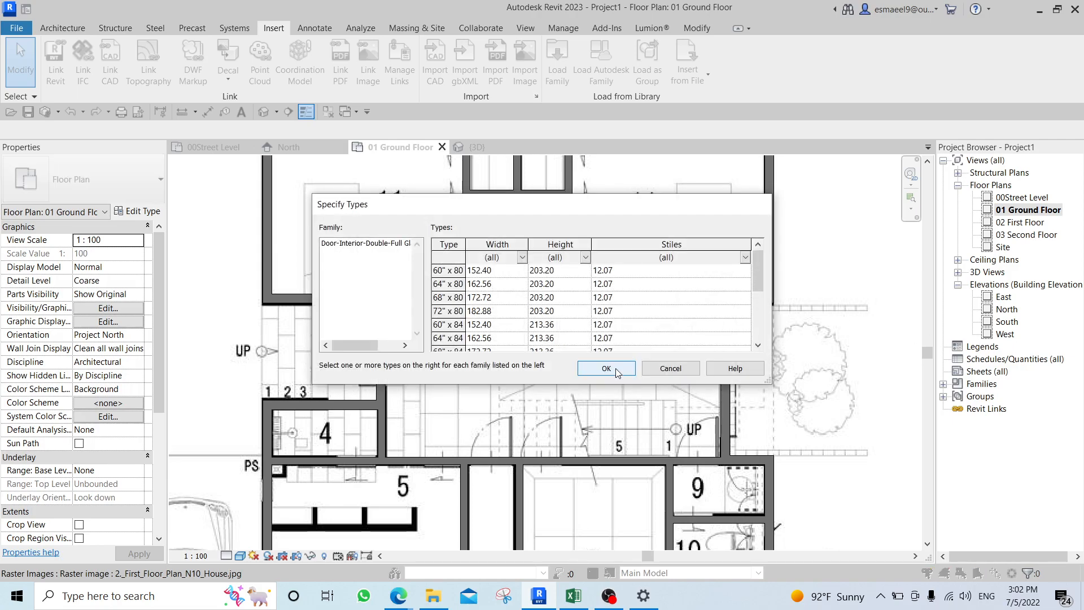
left_click(480, 311)
left_click(614, 369)
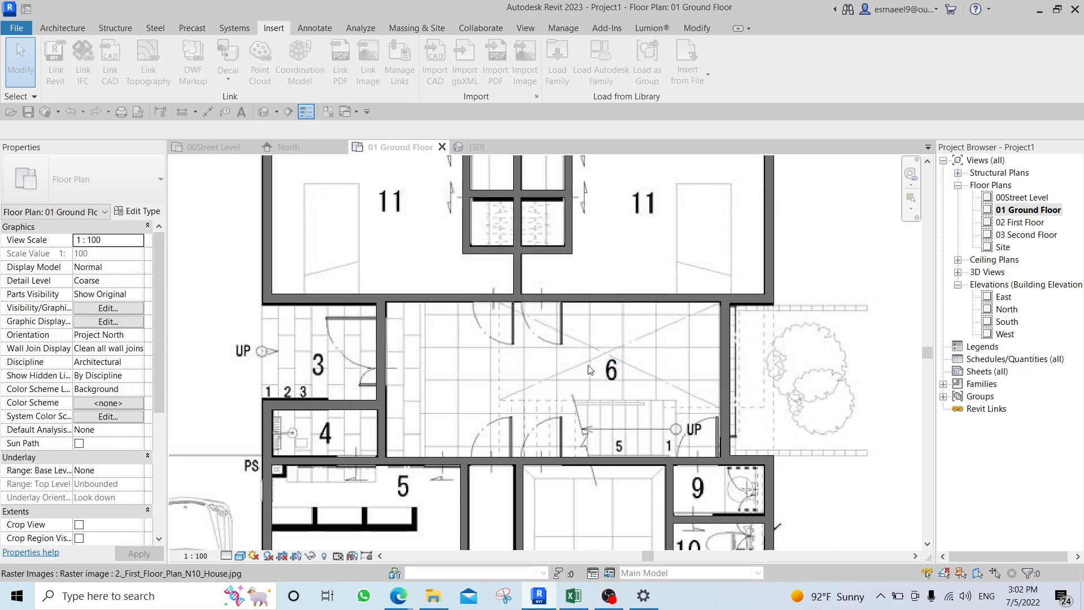
left_click(454, 325)
left_click(617, 370)
left_click(452, 318)
left_click(609, 371)
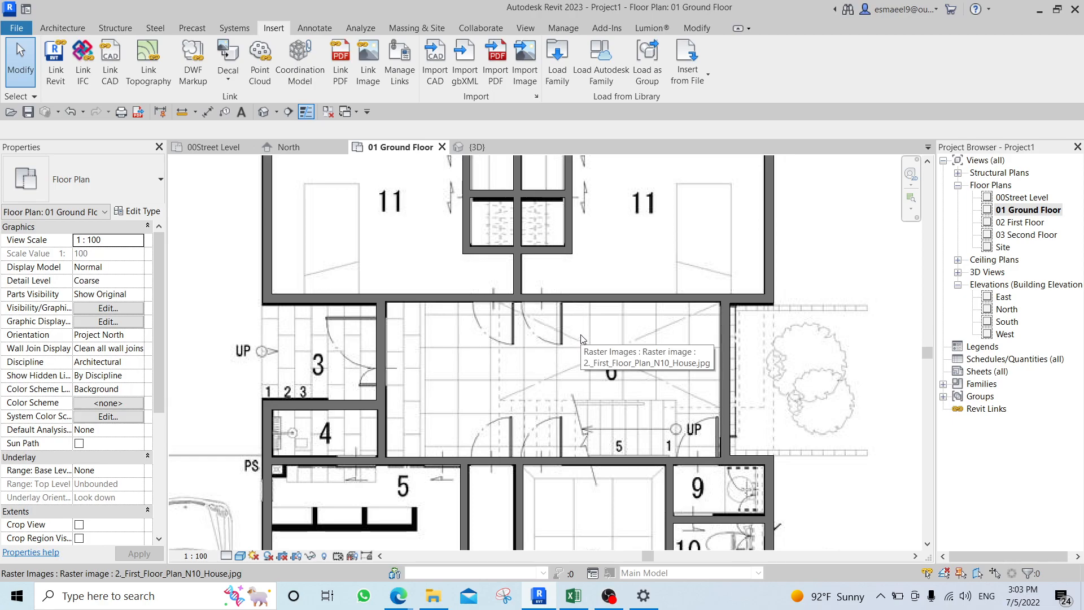
Browse the local English-Imperial and English family library folders for door families, and leave without loading anything.
key("d")
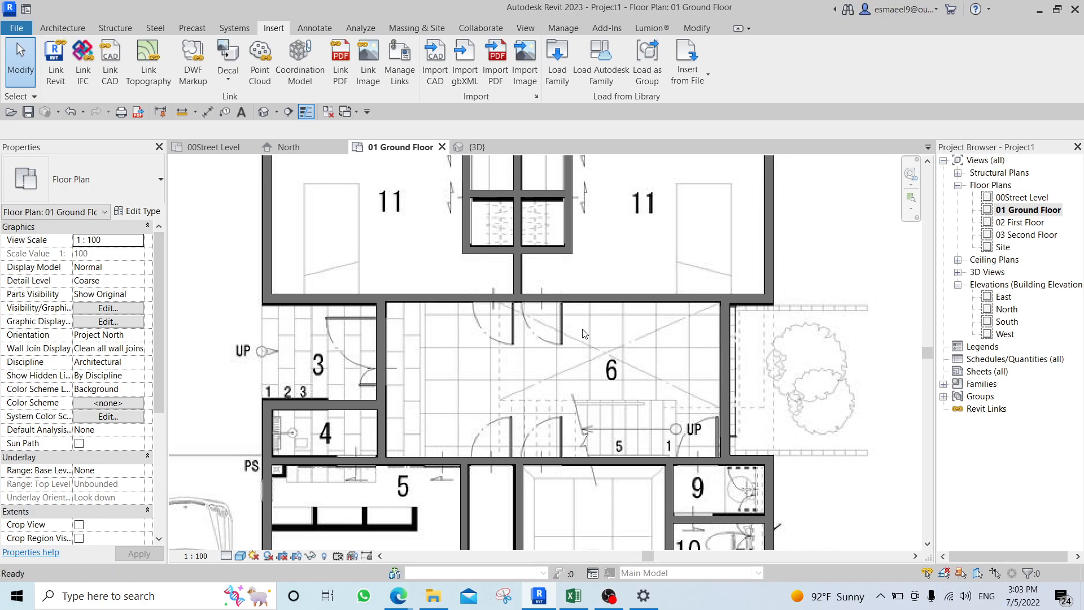
key("r")
key("Escape")
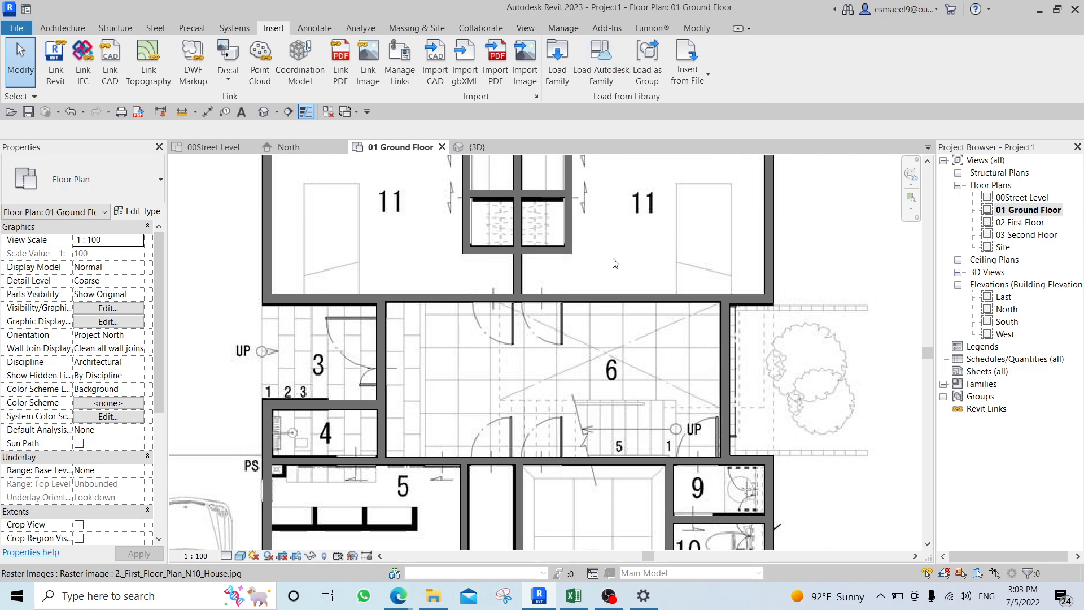
left_click(563, 61)
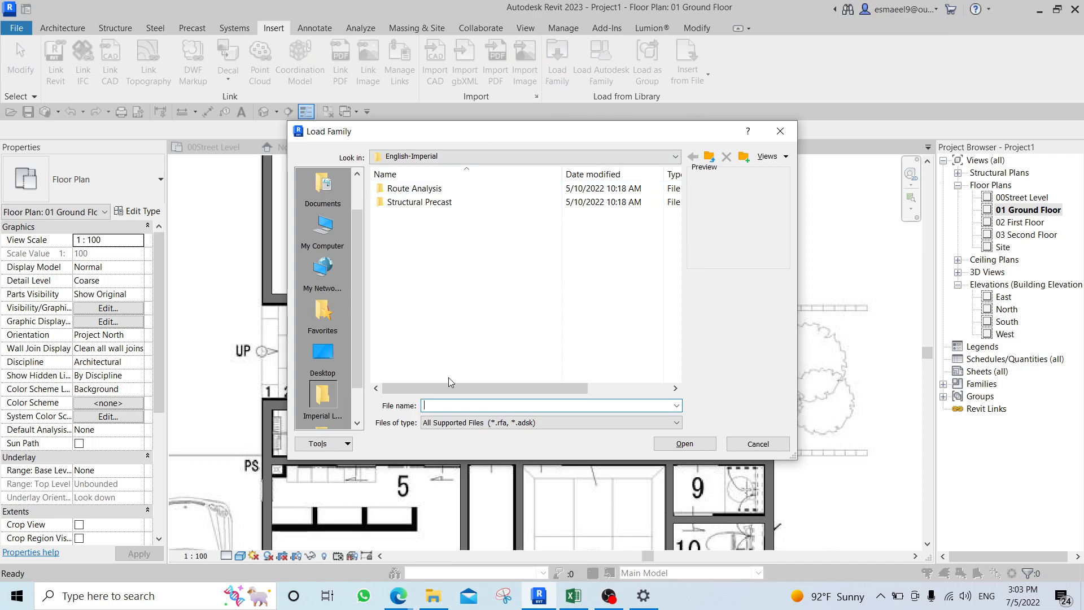
left_click(709, 157)
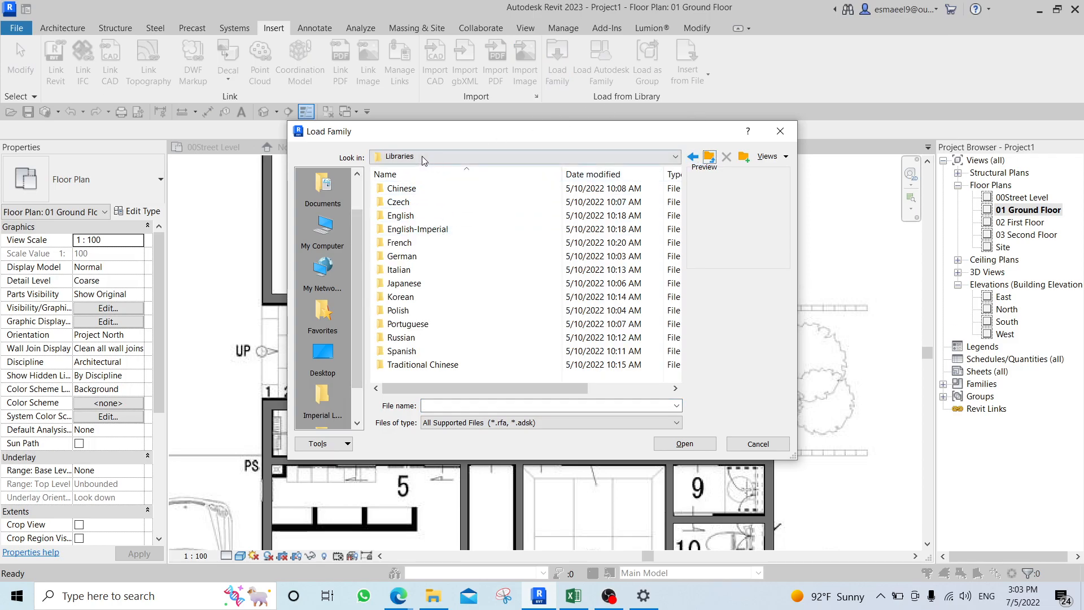
double_click(424, 217)
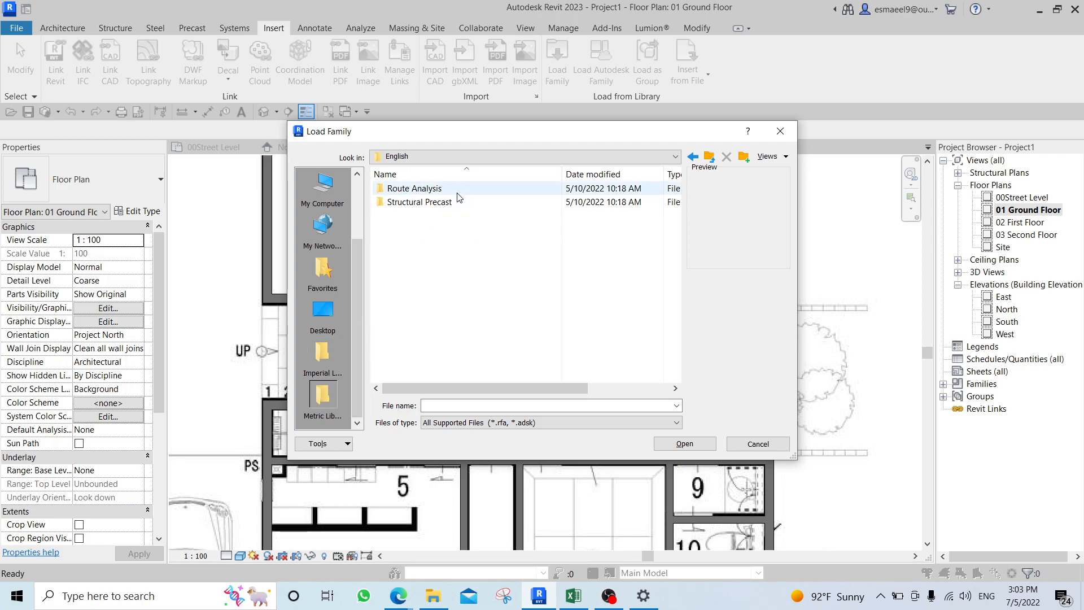
left_click(781, 129)
Start placing a door and duplicate the 18" x 80" Door-Interior-Single-3_Panel_Vert-Wood type as "internal door".
key("d")
key("r")
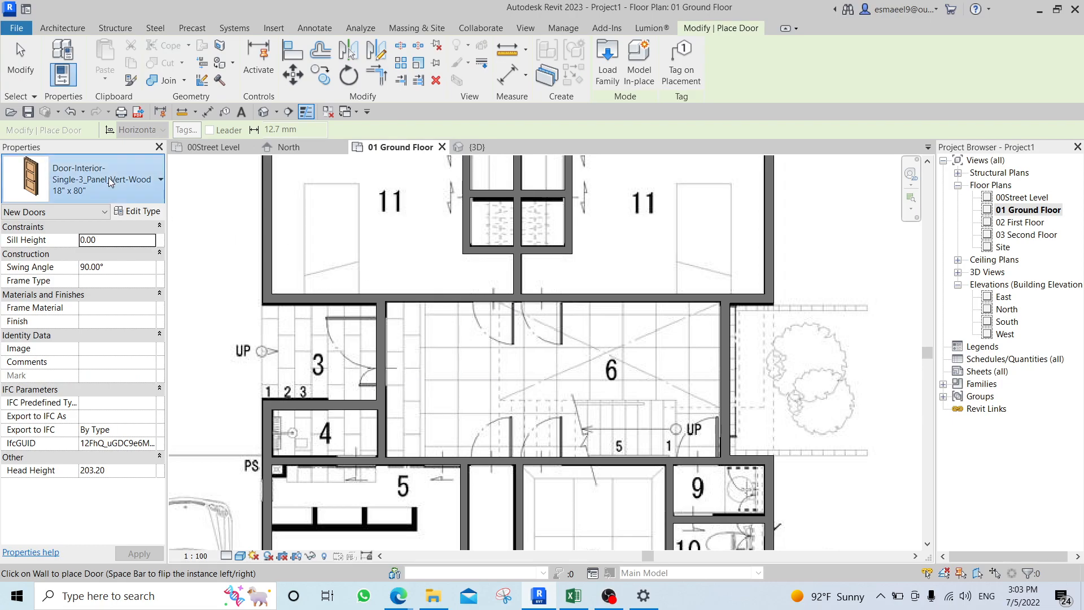
left_click(101, 177)
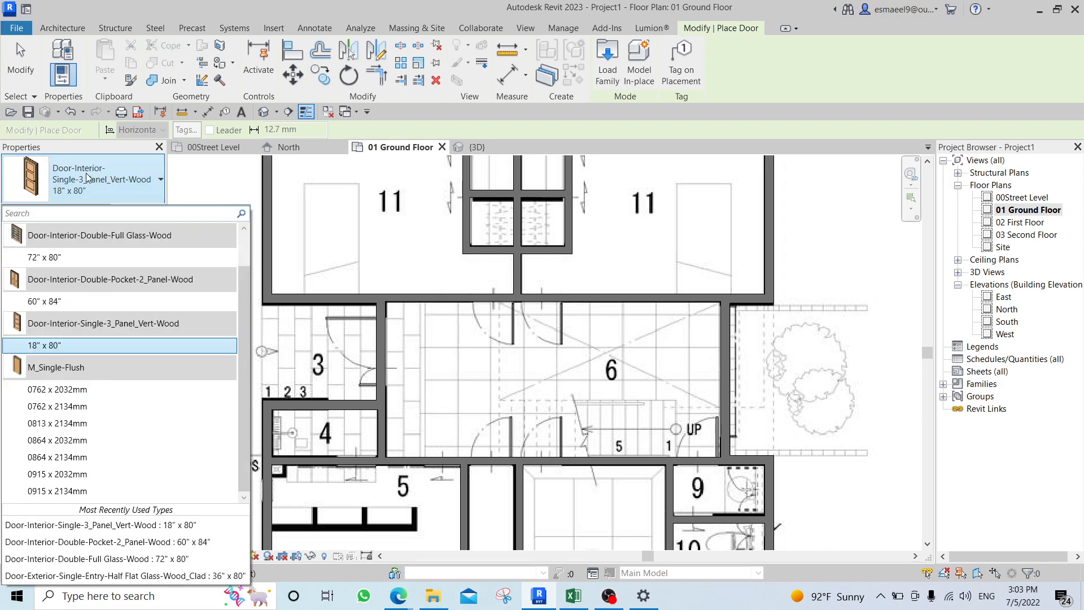
left_click(89, 179)
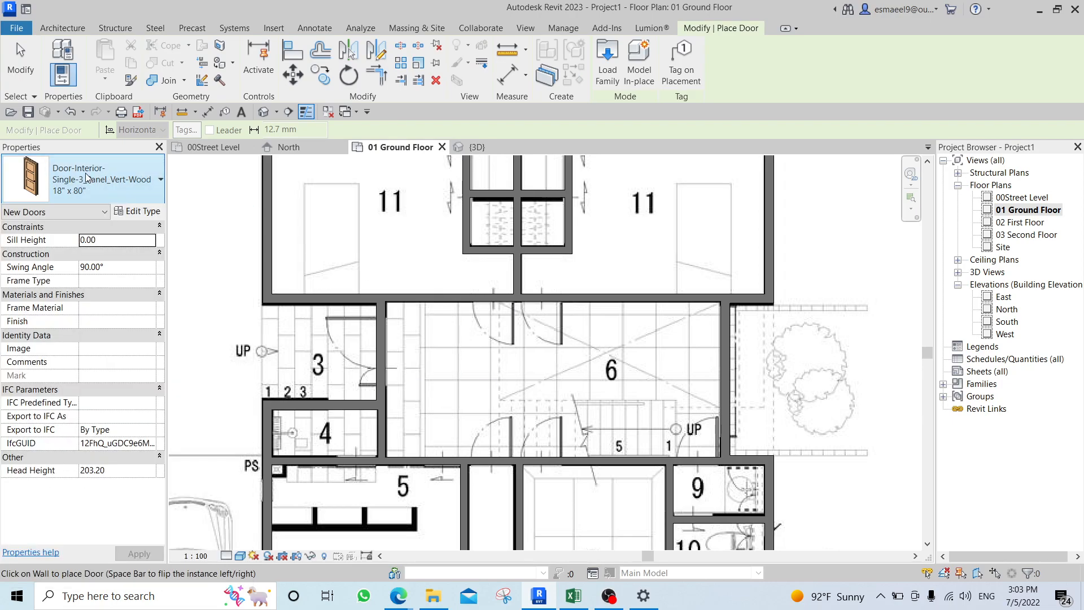
left_click(137, 212)
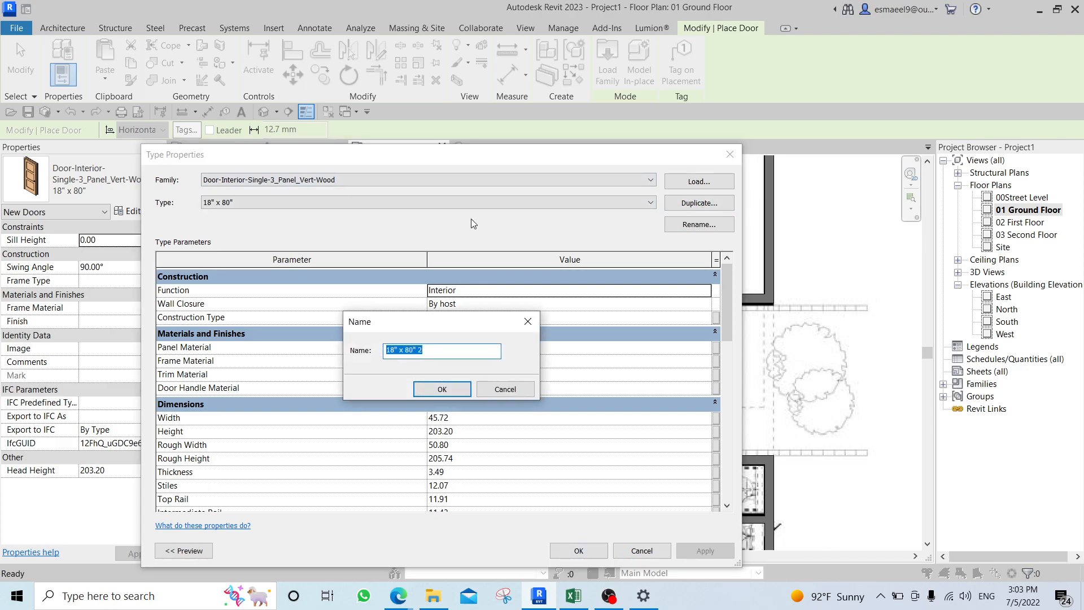
type("internal door")
left_click(441, 389)
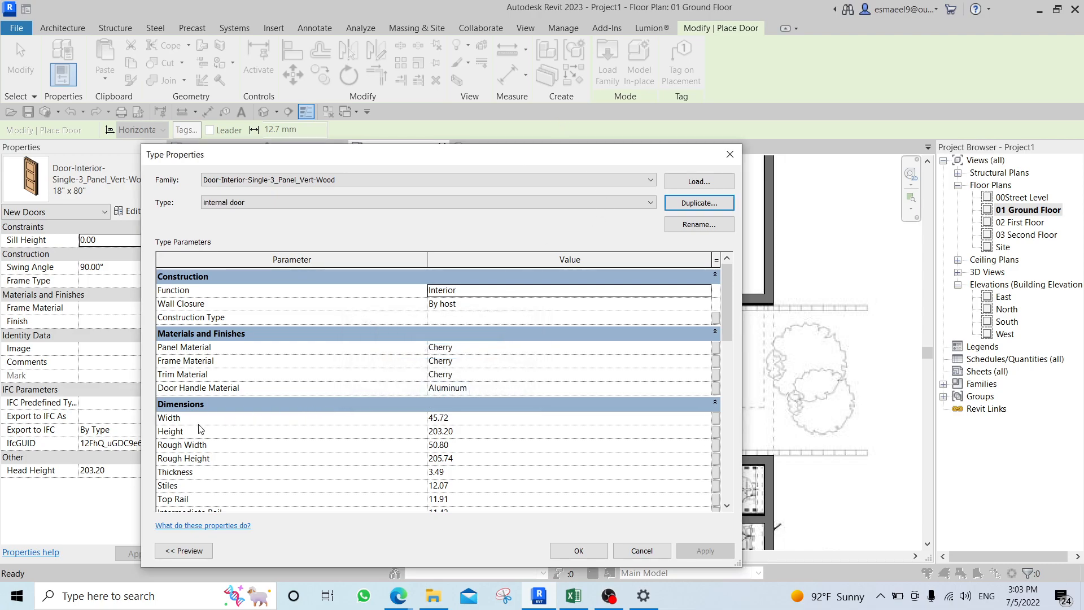
Set the internal door type's width to 80 and height to 210, and accept the type properties.
left_click(472, 418)
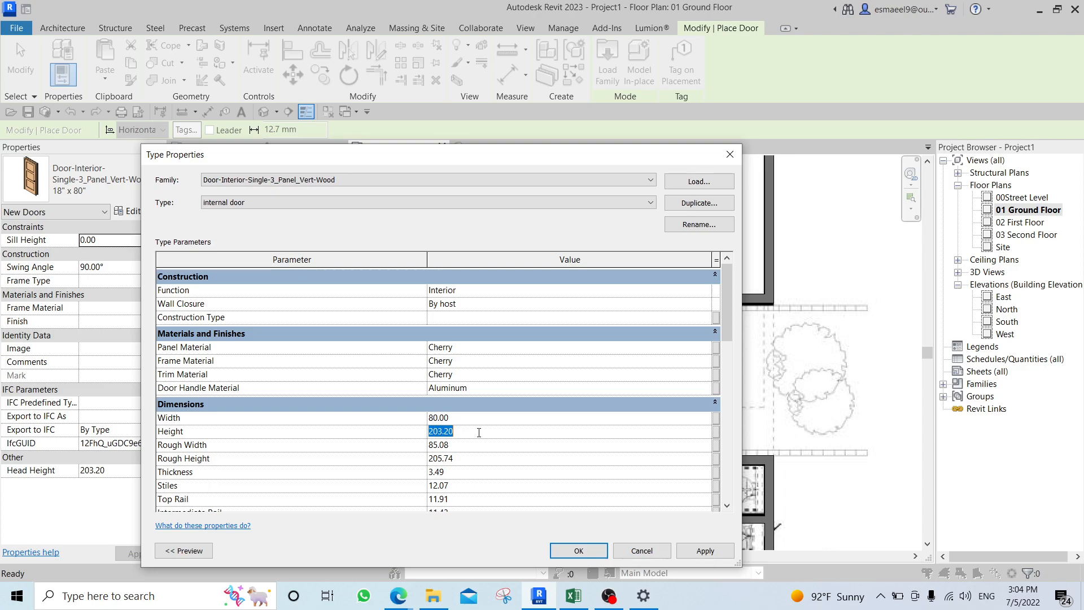
type("210")
left_click(614, 423)
left_click(686, 554)
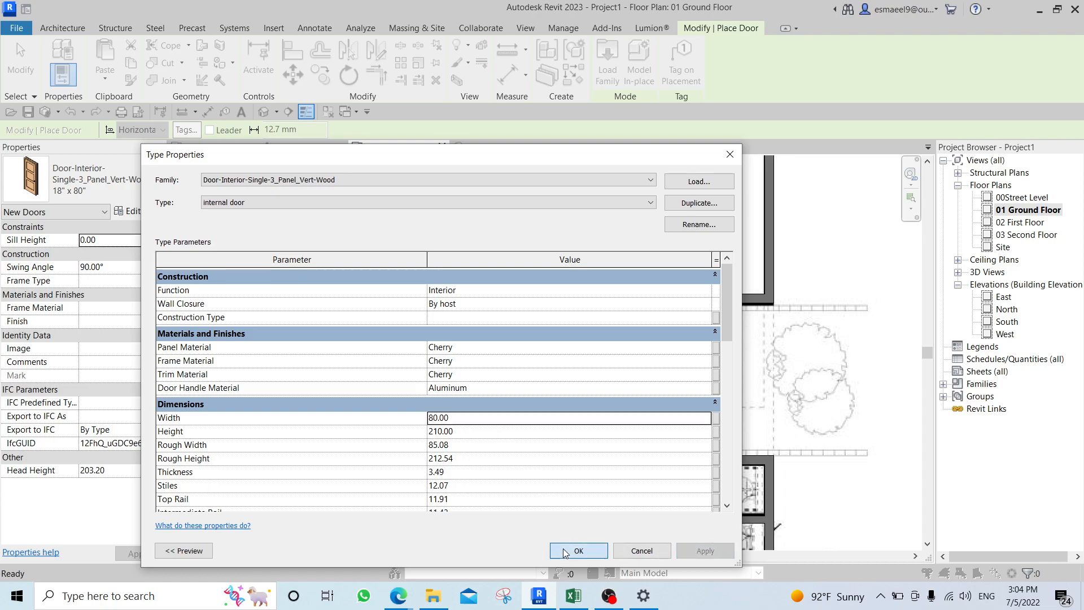
left_click(565, 551)
Place an "internal door" in the wall between rooms 6 and 8, at the door traced next to the stairs.
scroll(549, 457, "up", 5)
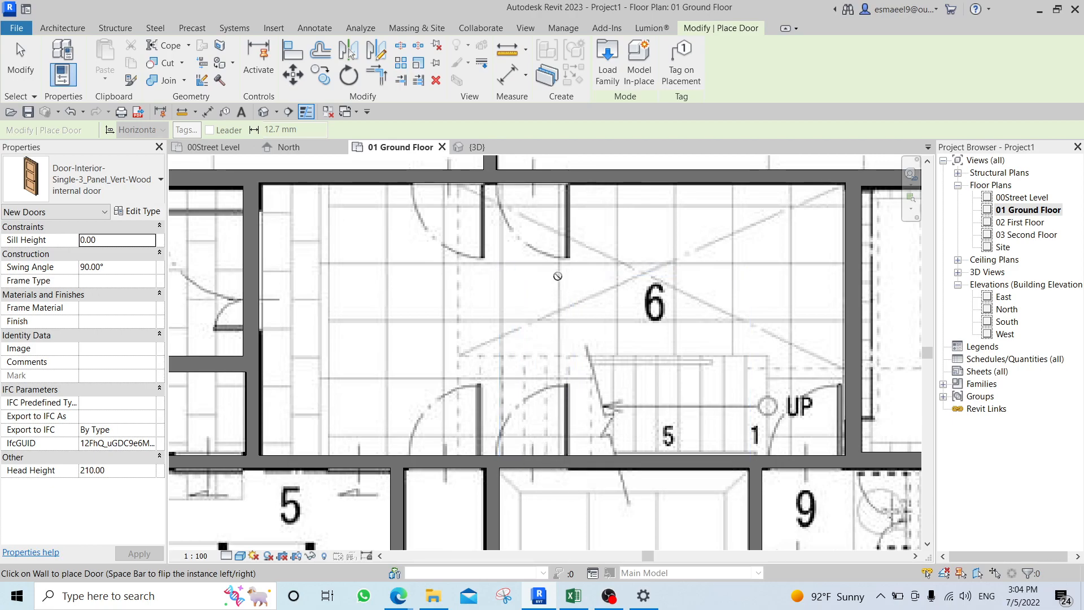
scroll(557, 275, "down", 3)
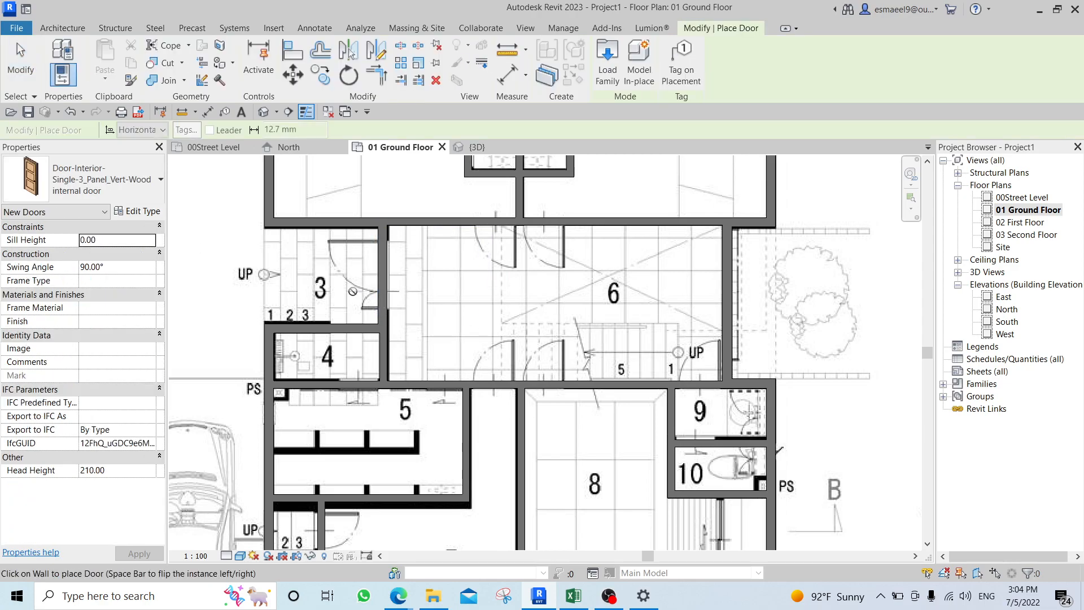
left_click(110, 188)
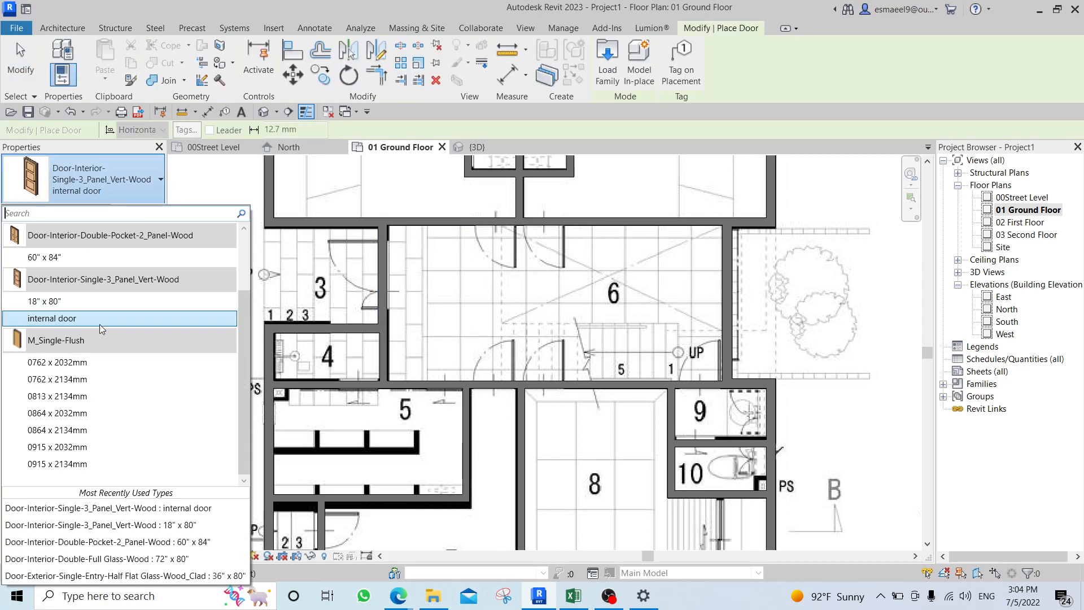
left_click(72, 320)
left_click(107, 184)
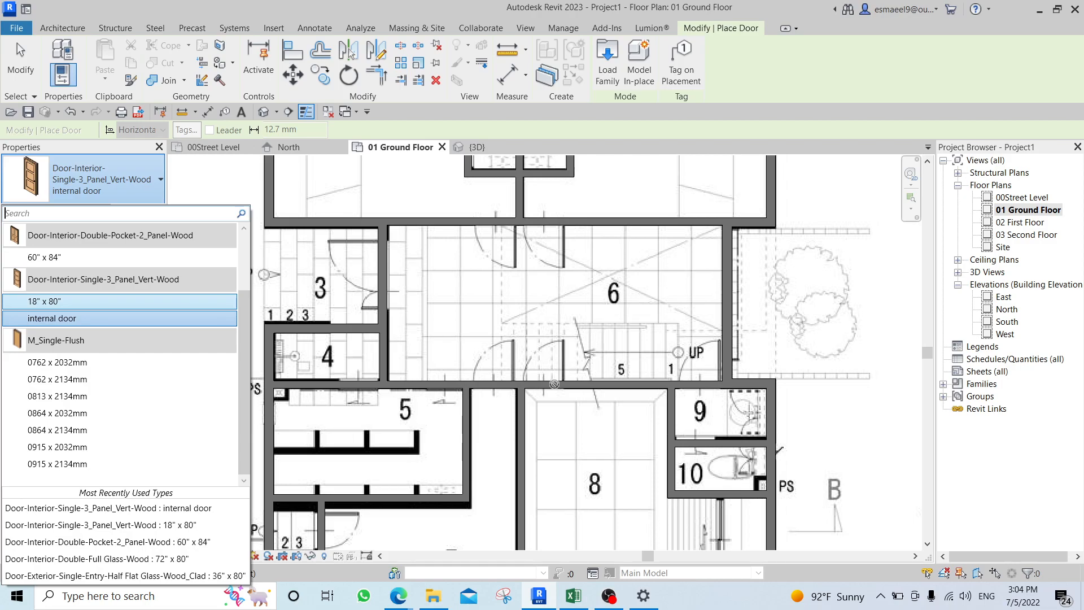
left_click(512, 349)
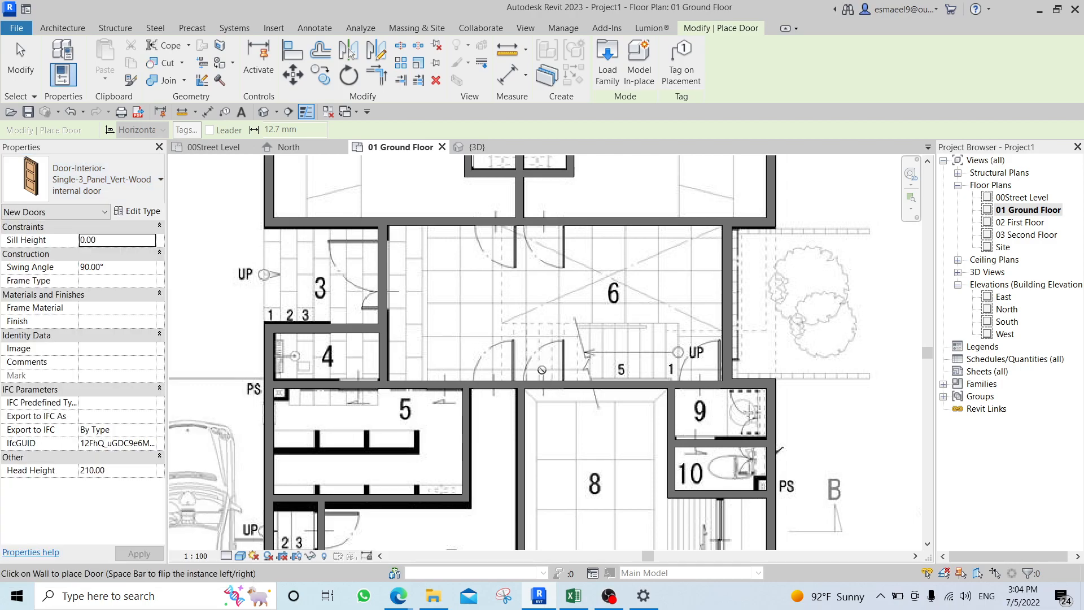
scroll(541, 370, "up", 3)
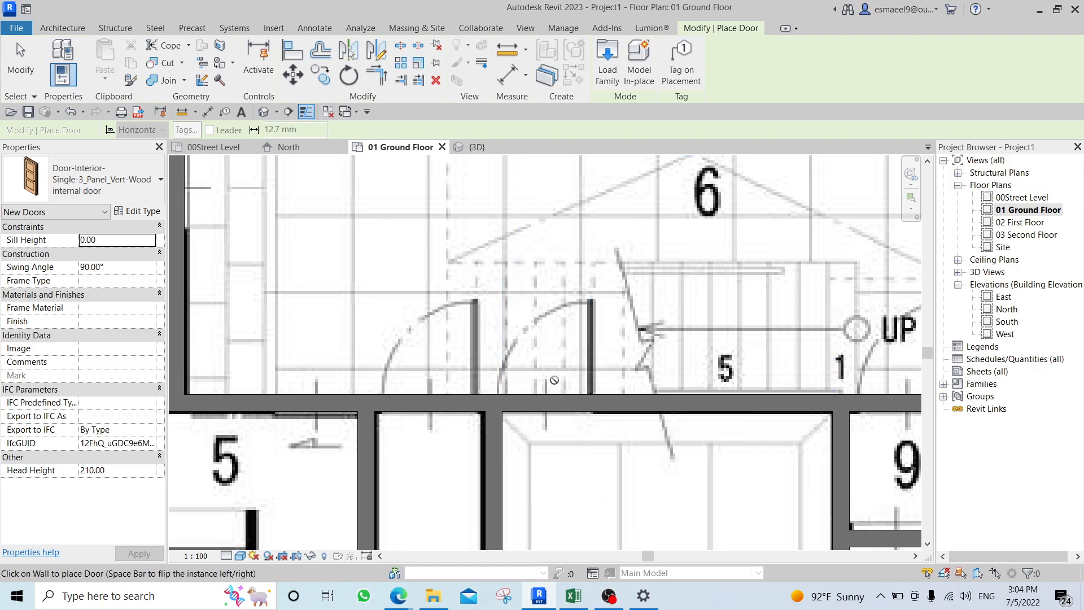
left_click(569, 423)
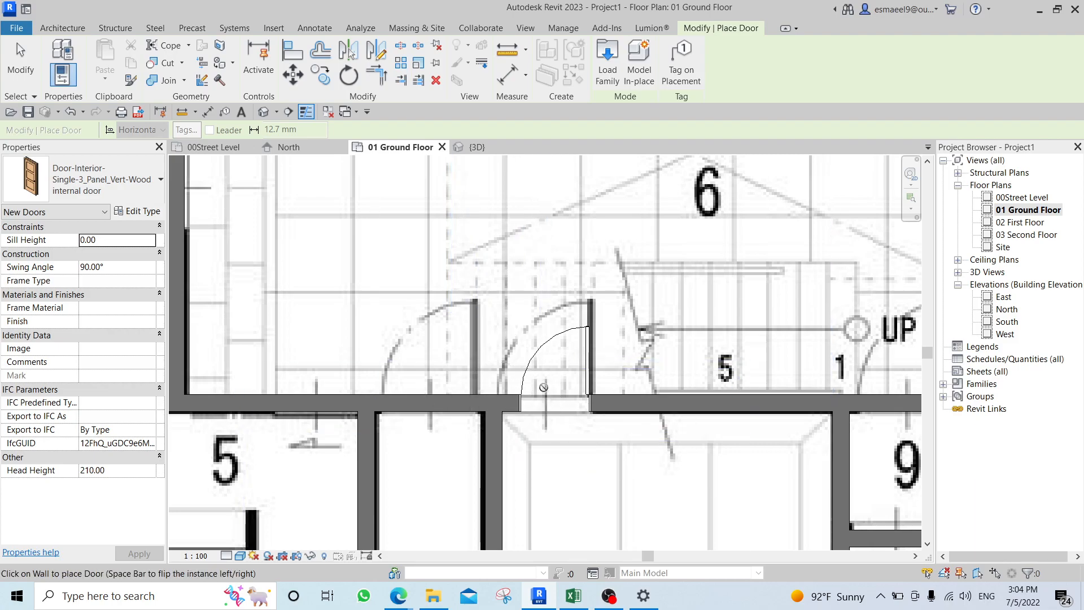
Select the placed internal door and try flipping its hand and facing back and forth.
key("Escape")
left_click(586, 360)
scroll(586, 361, "up", 5)
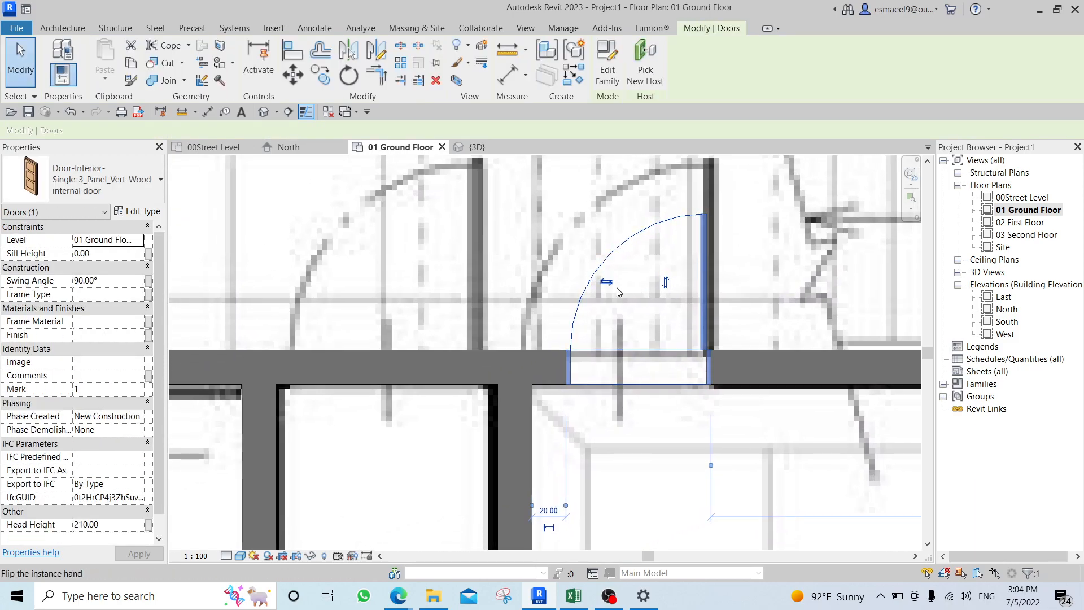
left_click(607, 283)
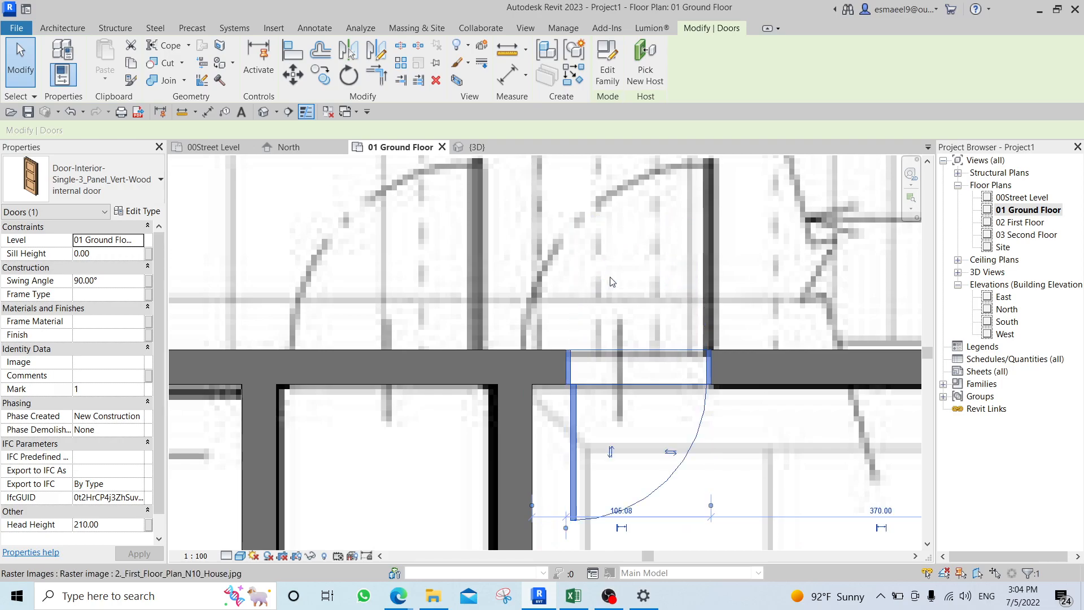
left_click(611, 452)
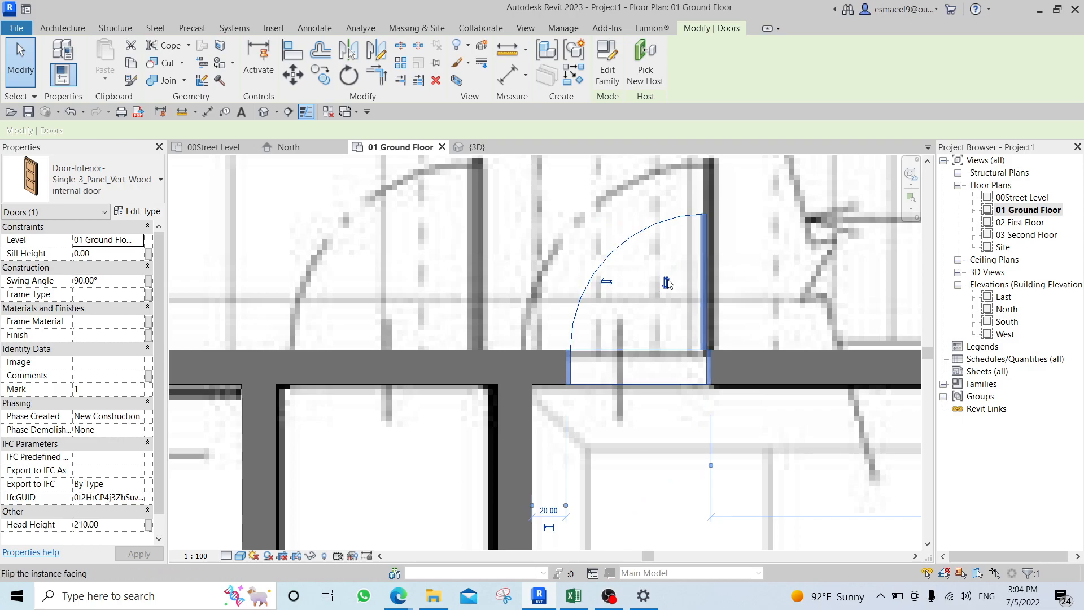
left_click(671, 282)
left_click(666, 451)
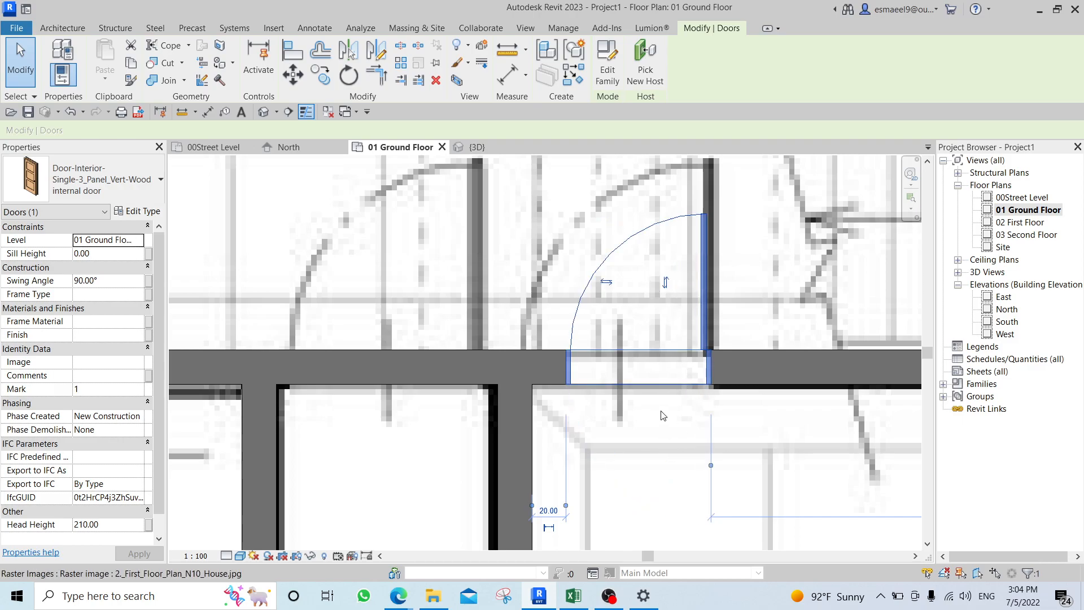
Set the selected internal door's distance from the adjacent wall between rooms 7 and 8 to 15.
scroll(664, 416, "down", 2)
middle_click_drag(610, 394, 573, 292)
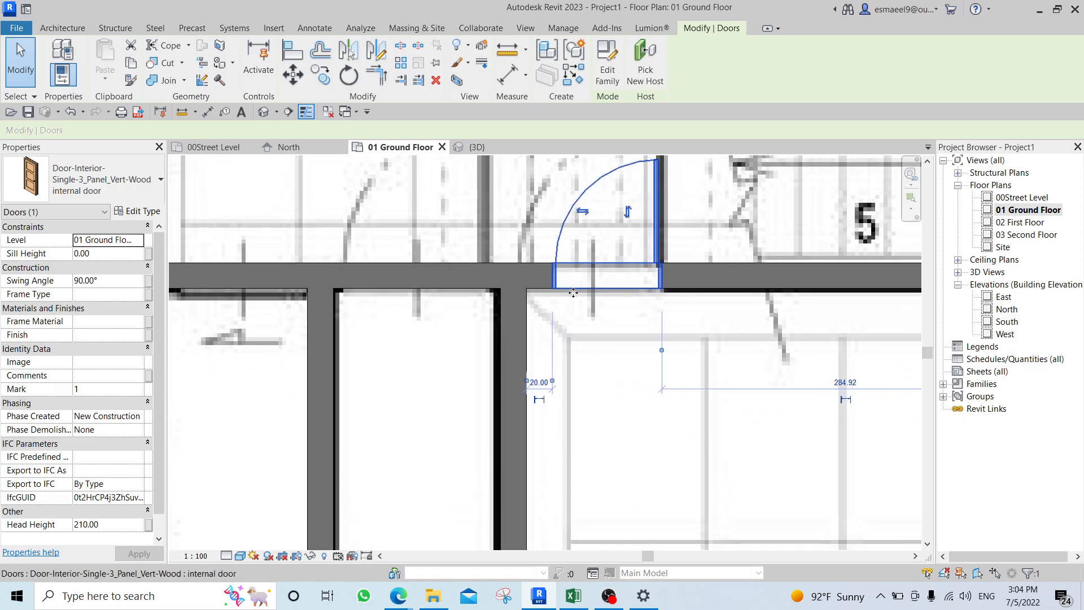
key("Escape")
left_click(656, 204)
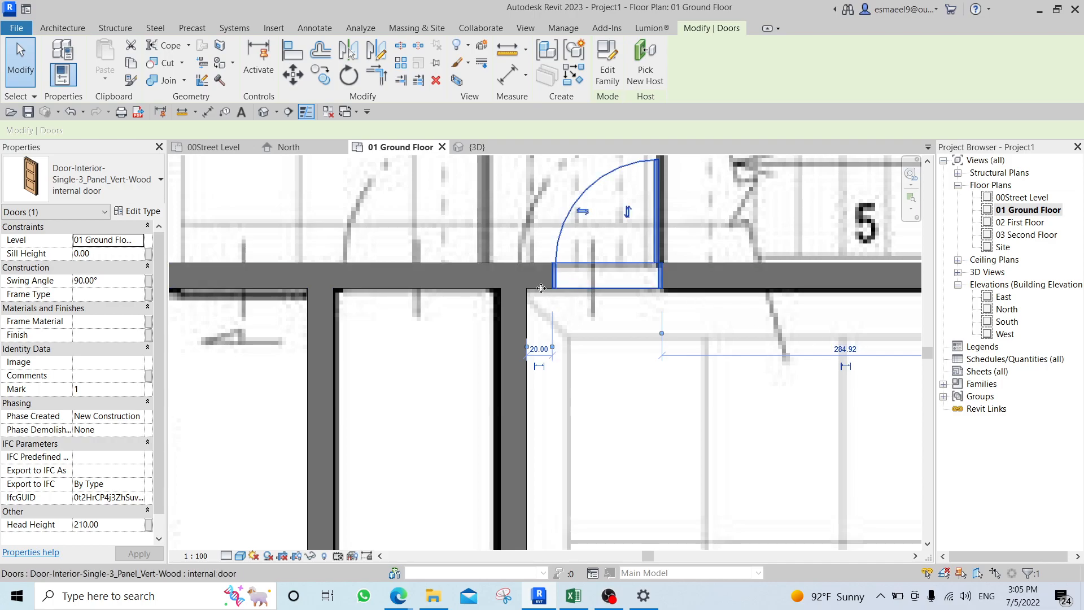
scroll(562, 299, "up", 1)
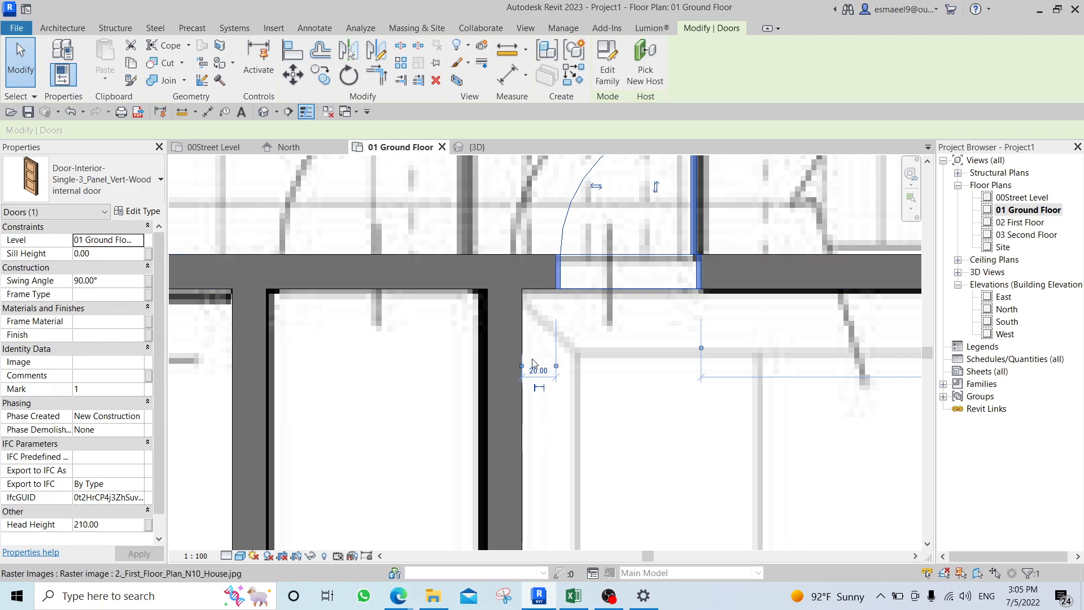
left_click(541, 371)
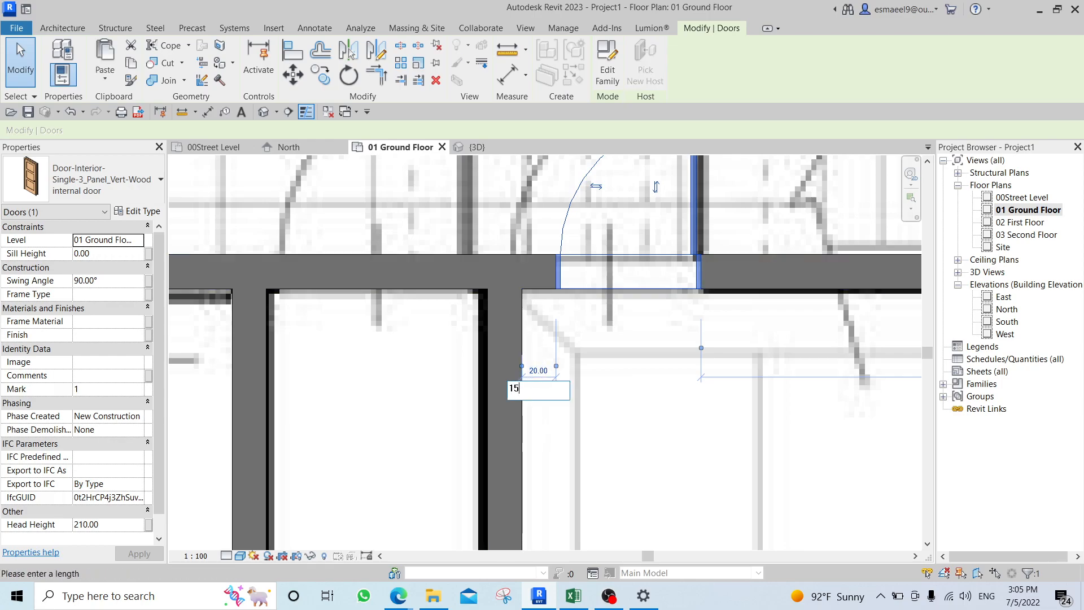
type("15")
key("Return")
Mirror the internal door about the wall between rooms 7 and 8, and flip the copy's hand to match the traced swing.
scroll(650, 303, "down", 10)
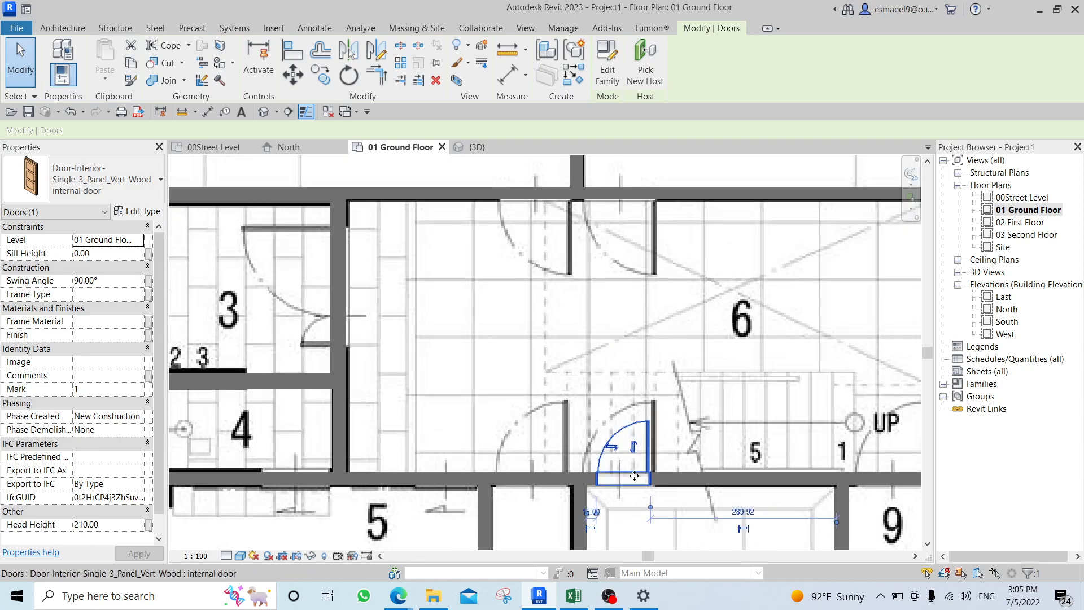
scroll(583, 348, "up", 3)
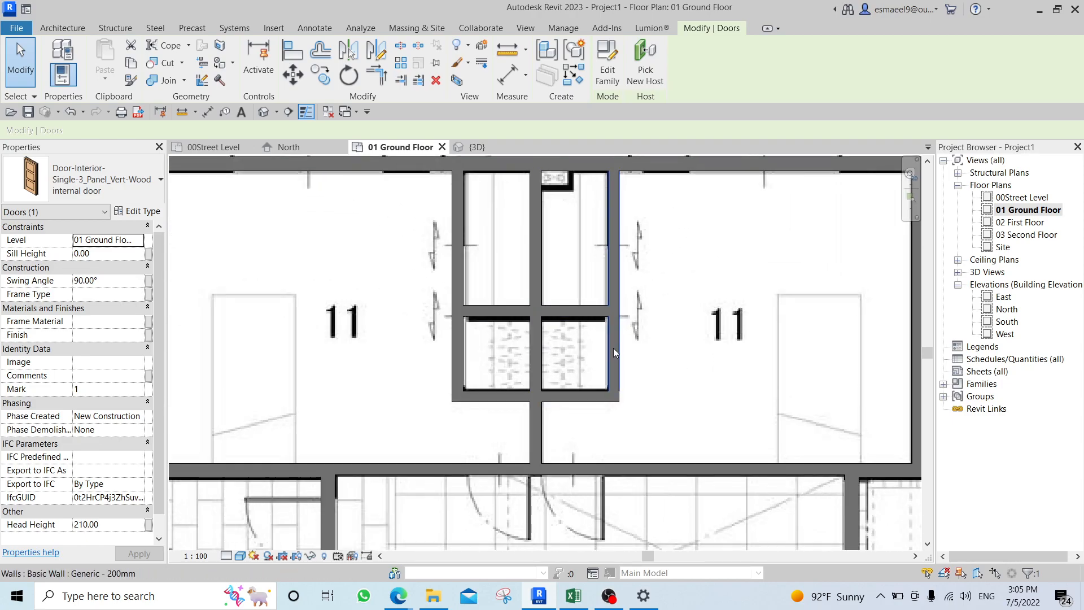
scroll(595, 377, "down", 3)
middle_click_drag(617, 383, 624, 169)
scroll(623, 171, "down", 1)
scroll(580, 372, "up", 2)
middle_click_drag(581, 371, 633, 259)
scroll(633, 258, "up", 3)
key("Escape")
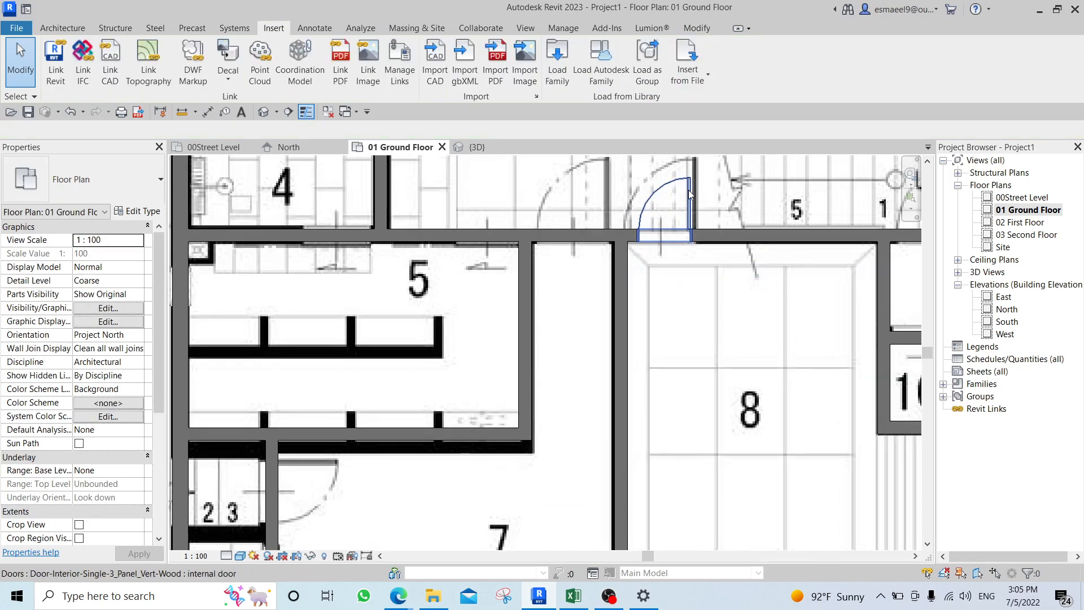
left_click(689, 190)
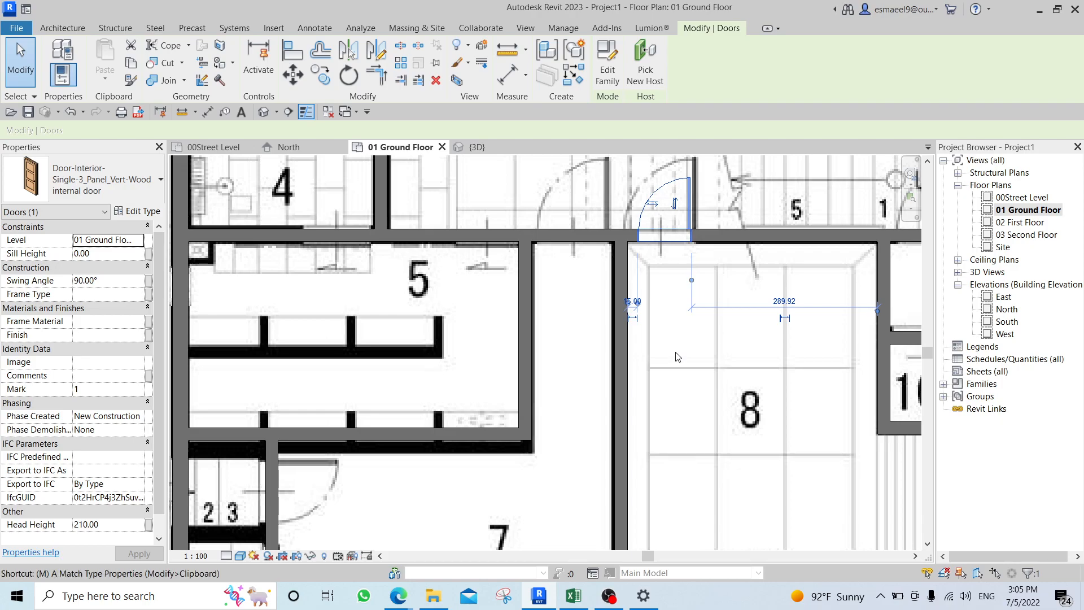
key("m")
key("m")
left_click(622, 328)
key("Escape")
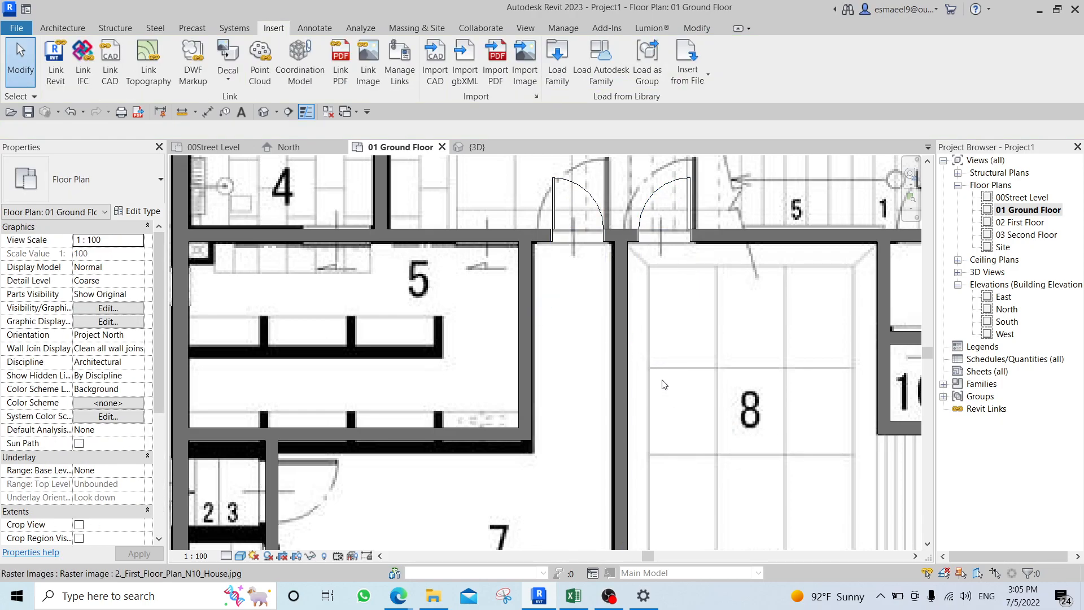
left_click(572, 182)
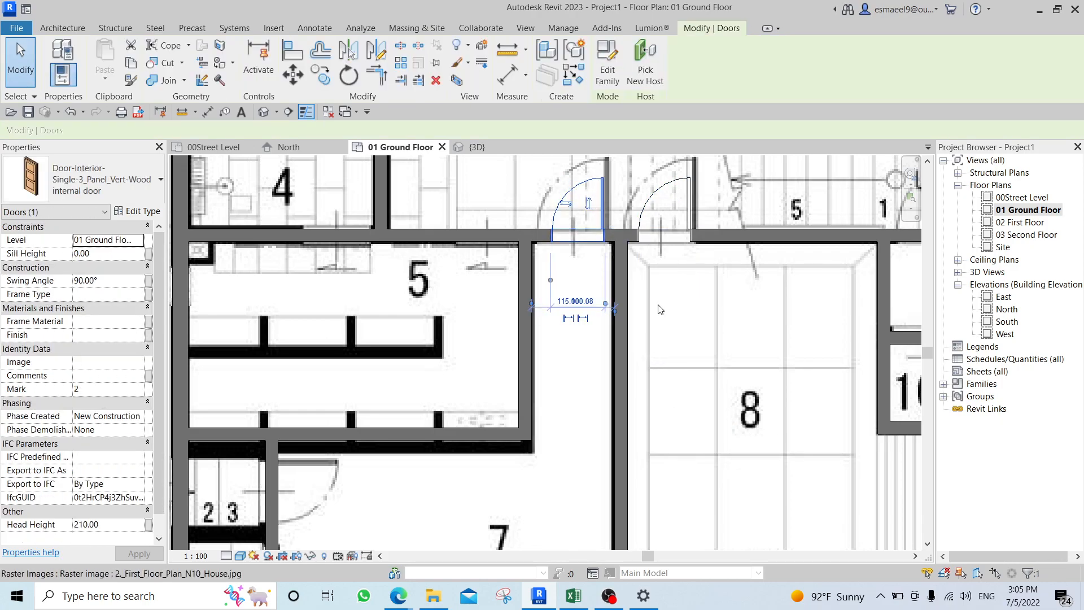
key("Escape")
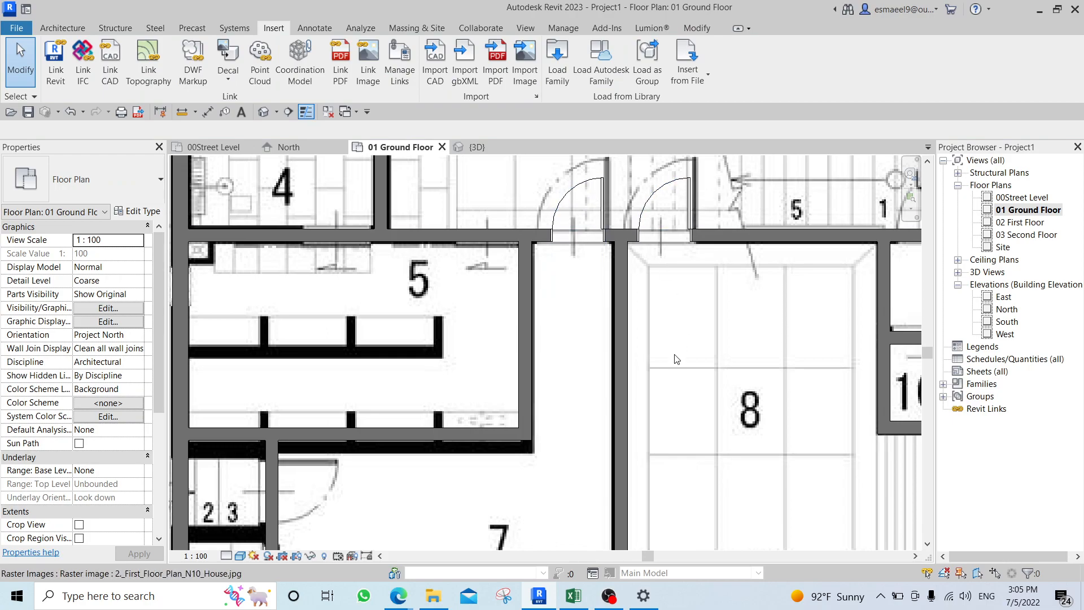
middle_click_drag(653, 288, 667, 381)
scroll(649, 271, "up", 3)
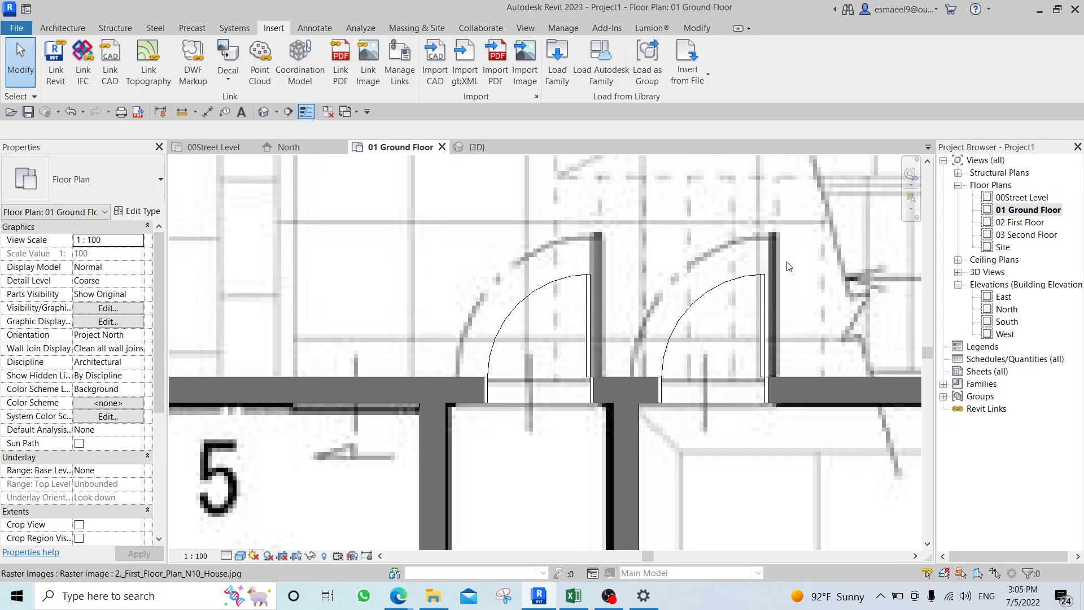
left_click(760, 288)
left_click(141, 215)
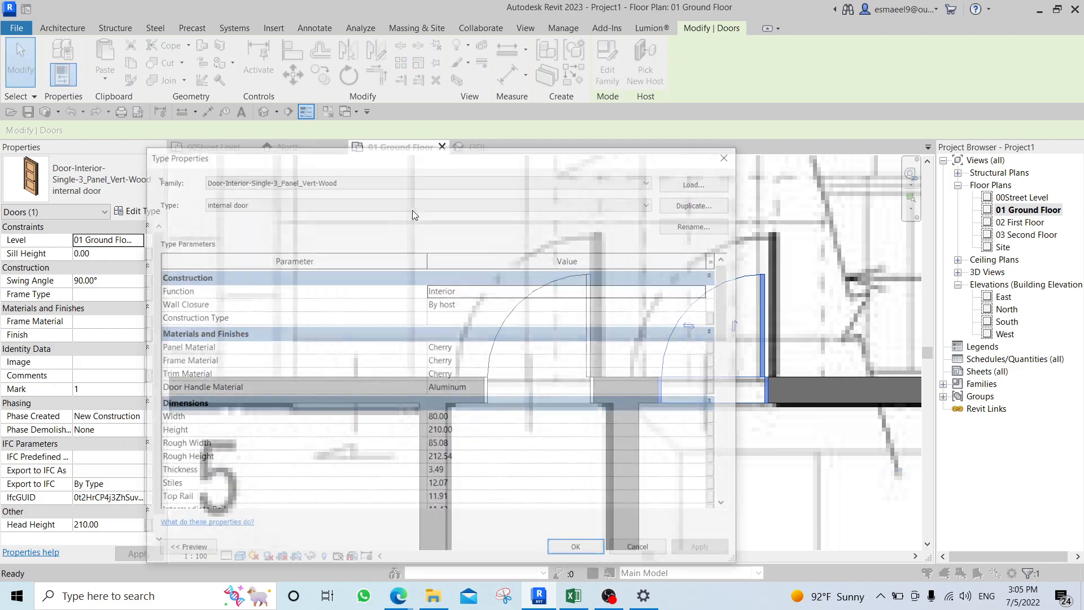
left_click(699, 202)
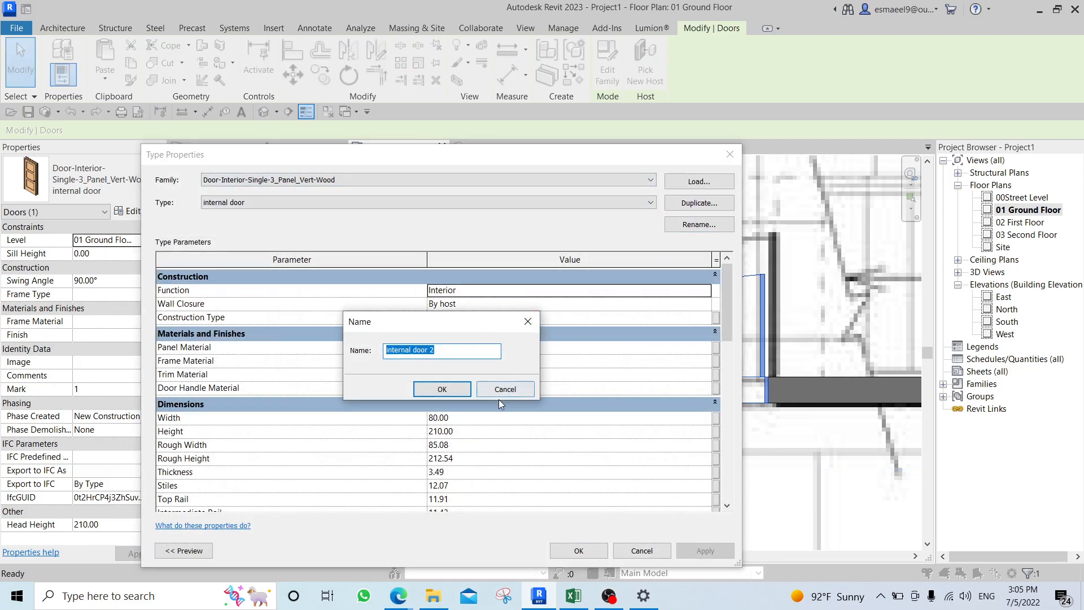
key("Escape")
key("Escape")
scroll(604, 296, "up", 2)
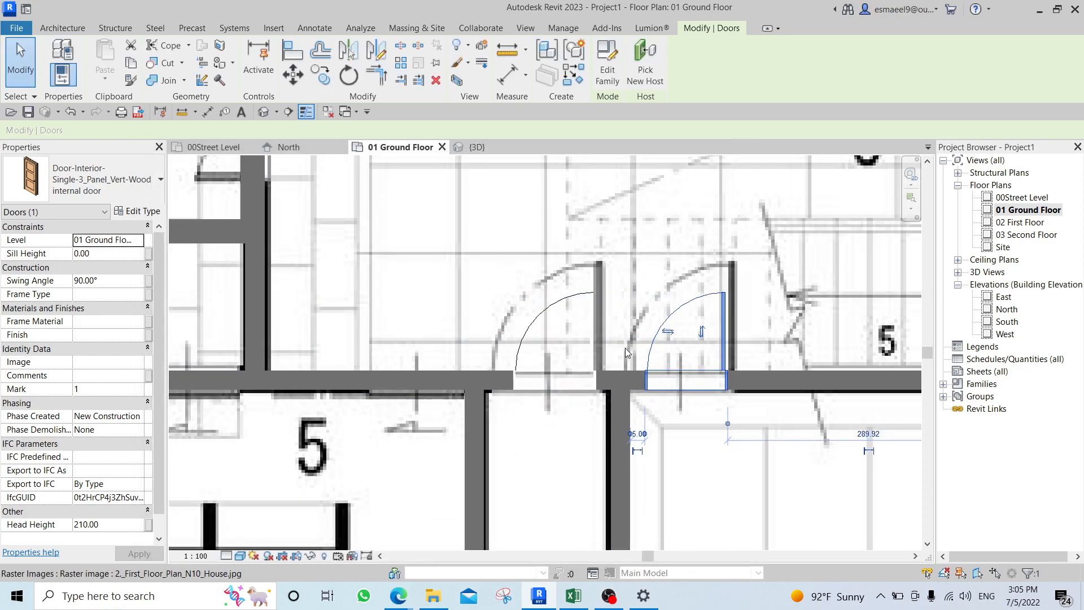
left_click(151, 217)
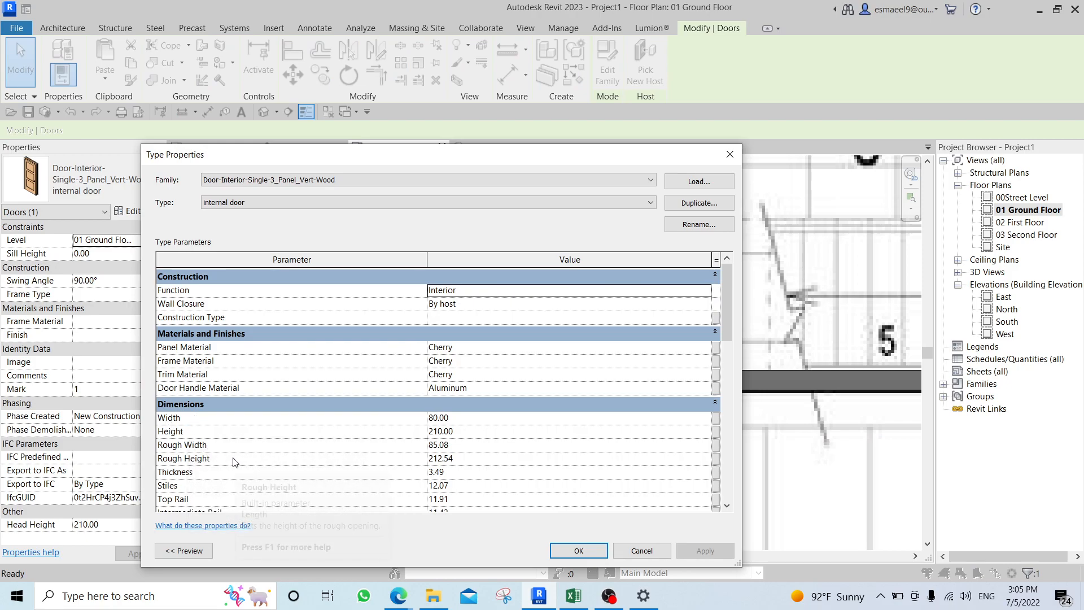
left_click(728, 160)
Examine the walls and traced door openings around rooms 8, 9 and 10.
scroll(599, 413, "down", 4)
middle_click_drag(603, 382, 519, 195)
middle_click_drag(699, 284, 646, 317)
scroll(778, 306, "up", 1)
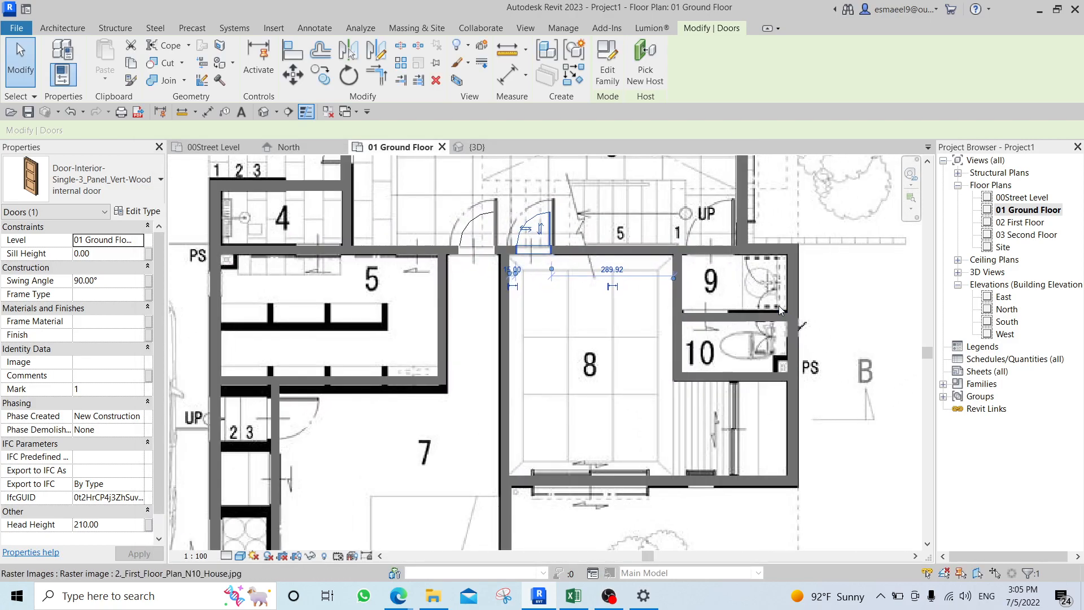
scroll(778, 306, "up", 1)
key("Escape")
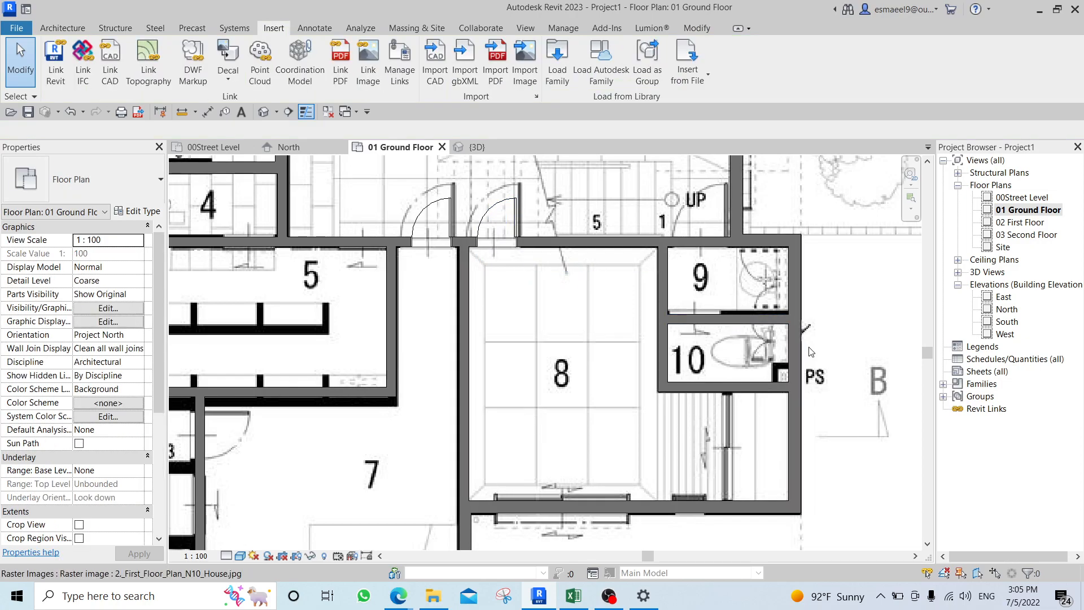
scroll(663, 361, "up", 1)
left_click(663, 361)
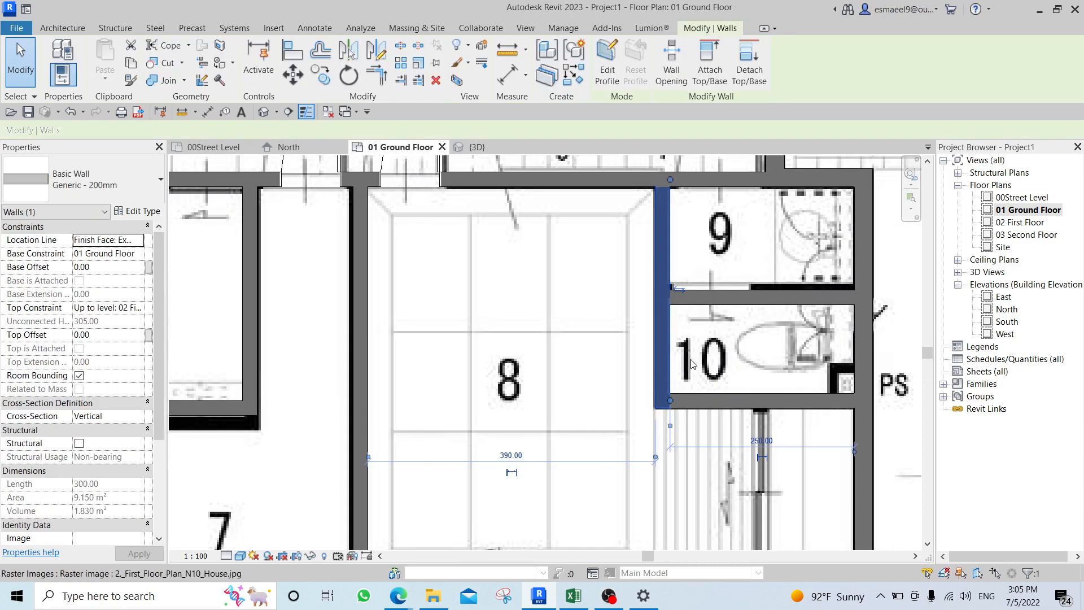
key("Escape")
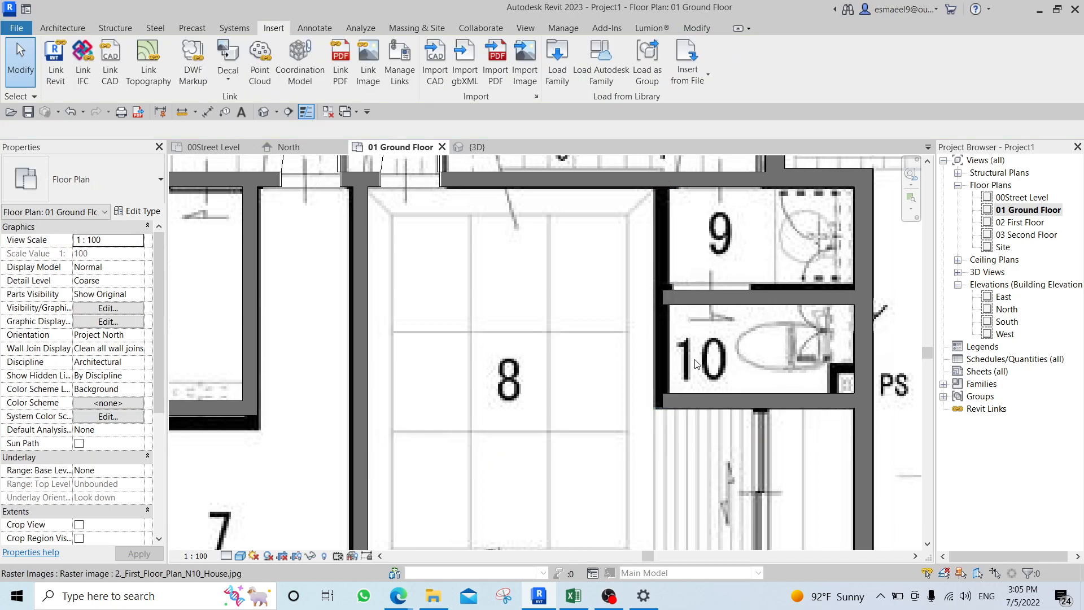
scroll(734, 322, "down", 1)
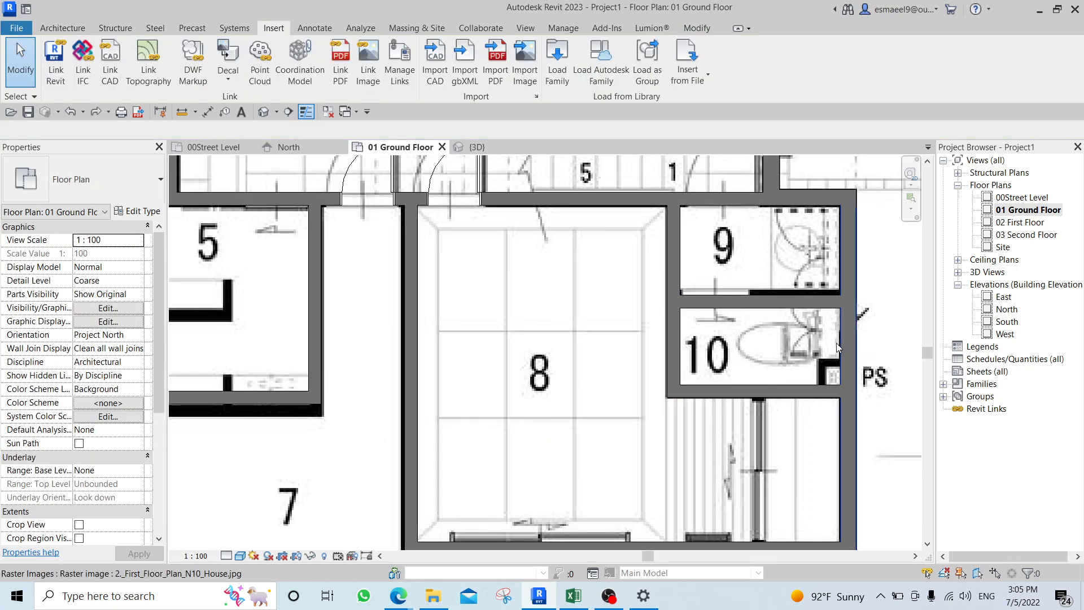
middle_click_drag(746, 287, 738, 346)
scroll(738, 346, "down", 2)
scroll(686, 329, "up", 1)
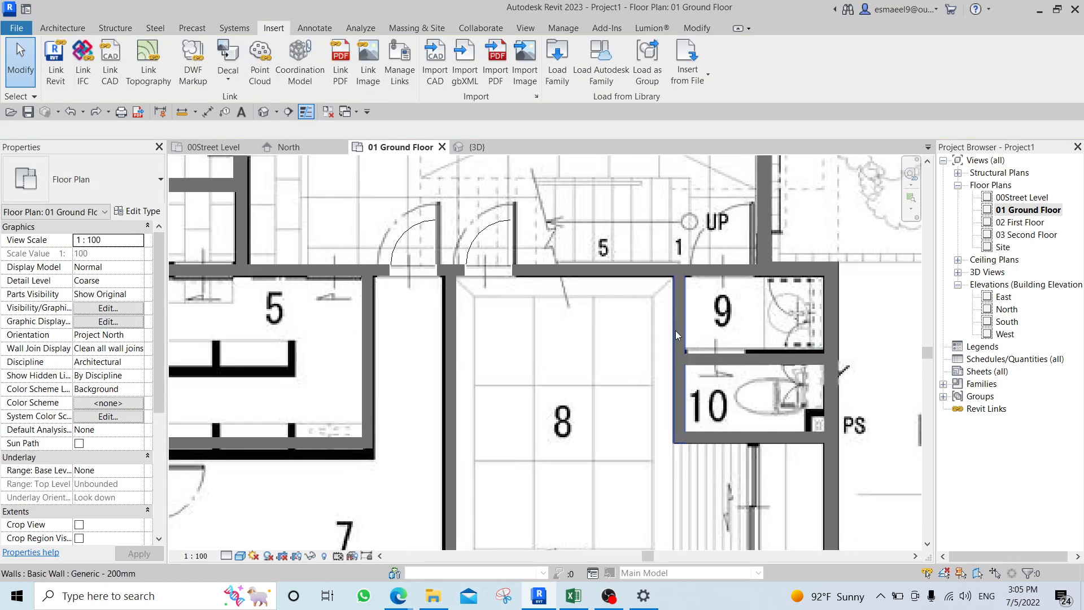
left_click(485, 233)
key("Escape")
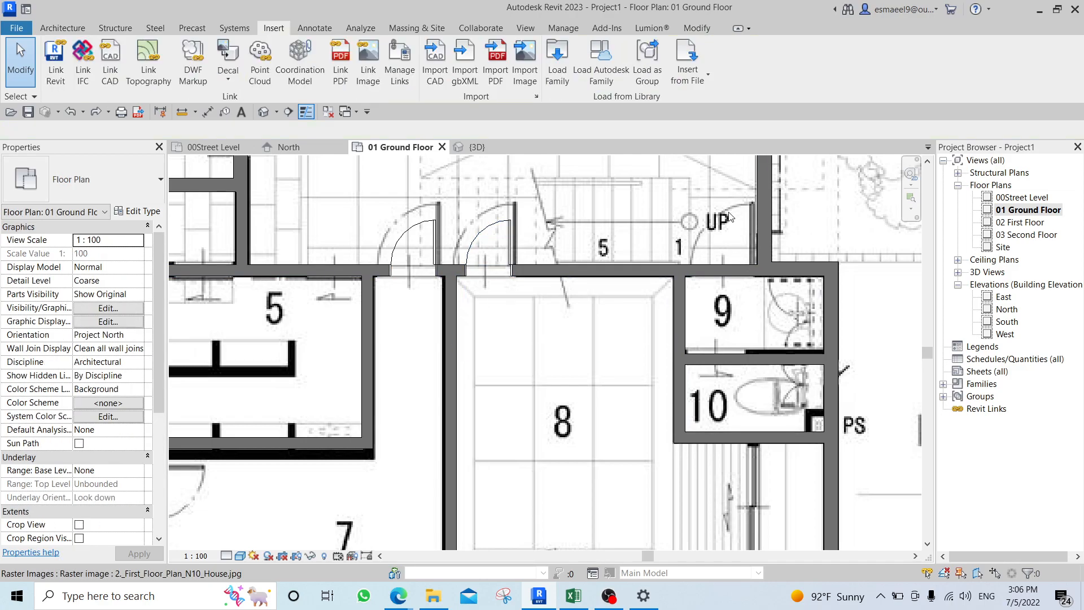
Place an "internal door" in the wall between rooms 6 and 9, at the traced door beside the stairs.
middle_click_drag(642, 364, 639, 502)
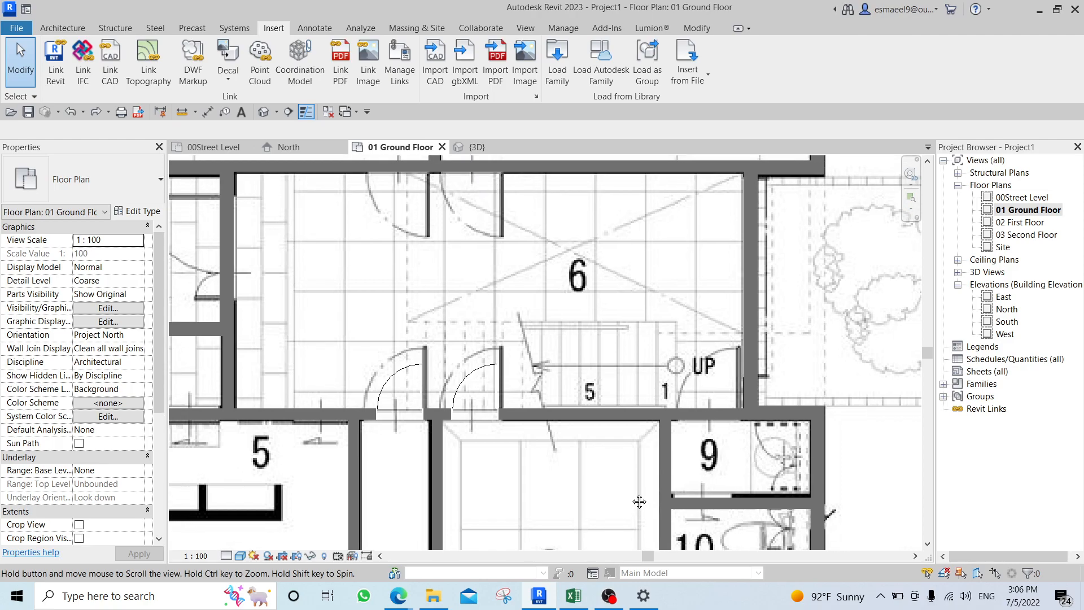
key("d")
key("r")
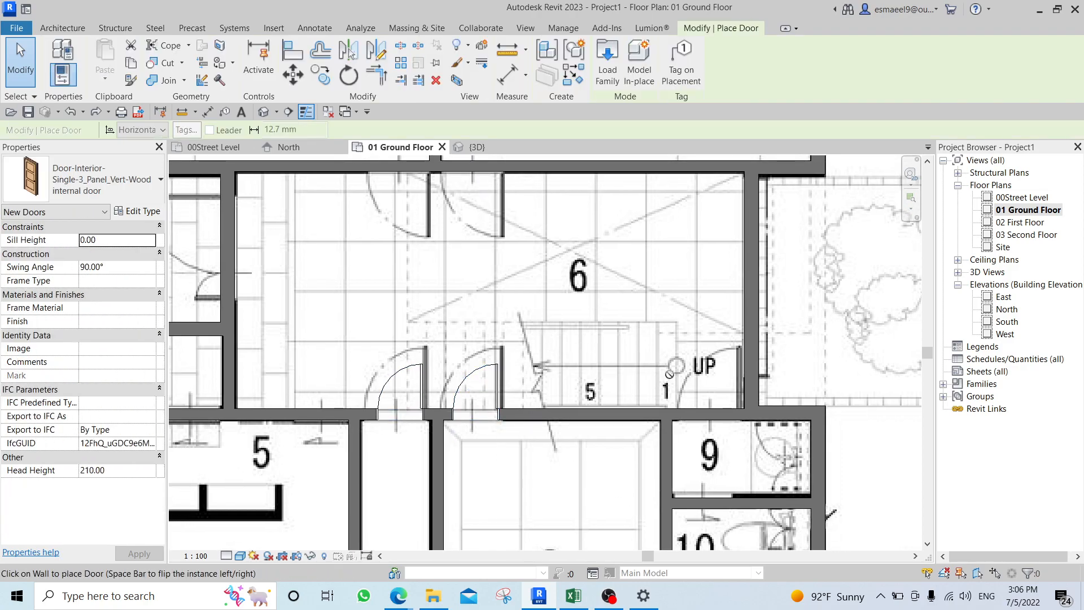
scroll(662, 368, "up", 2)
left_click(720, 419)
Place internal doors at the two traced openings in the wall between room 6 and the two rooms 11.
scroll(670, 278, "down", 2)
middle_click_drag(658, 262, 743, 409)
scroll(609, 302, "up", 2)
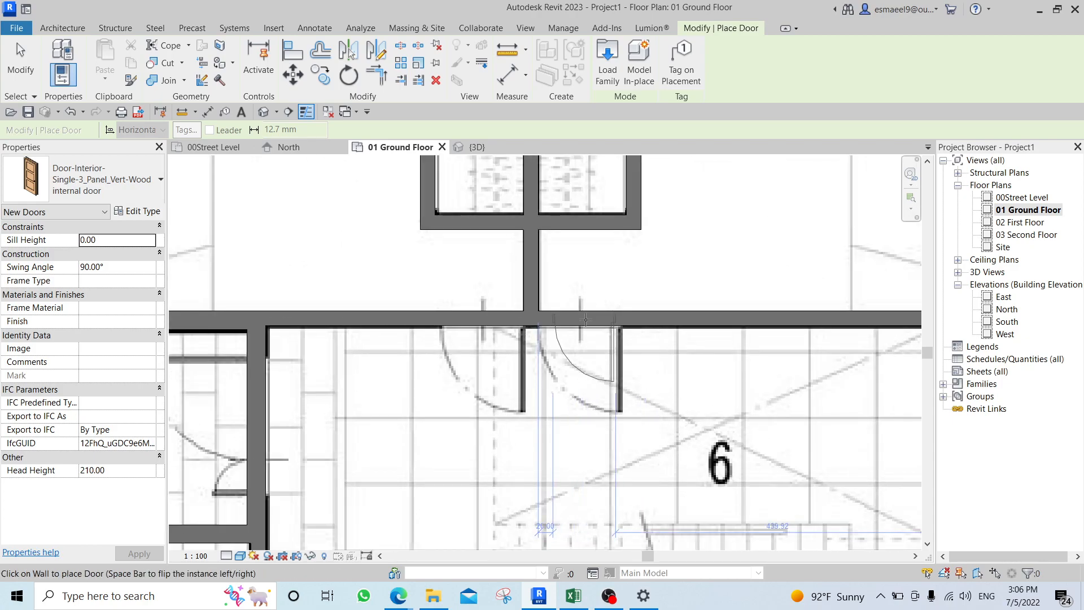
left_click(484, 321)
middle_click_drag(423, 396, 672, 347)
scroll(672, 347, "down", 1)
middle_click_drag(629, 384, 643, 171)
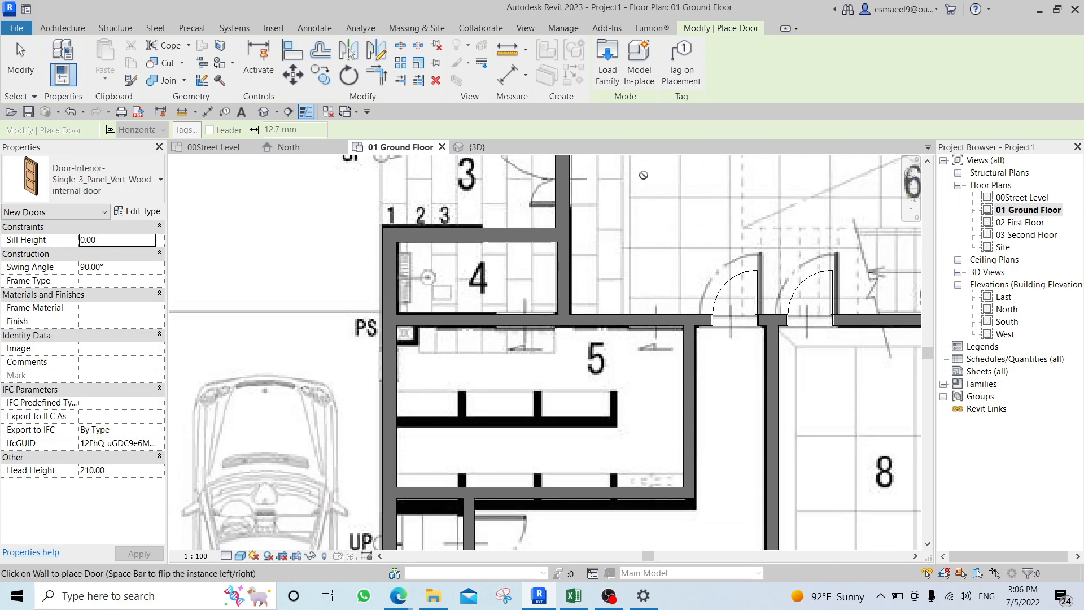
middle_click_drag(721, 359, 667, 254)
scroll(668, 254, "down", 2)
middle_click_drag(565, 248, 621, 479)
scroll(602, 376, "up", 2)
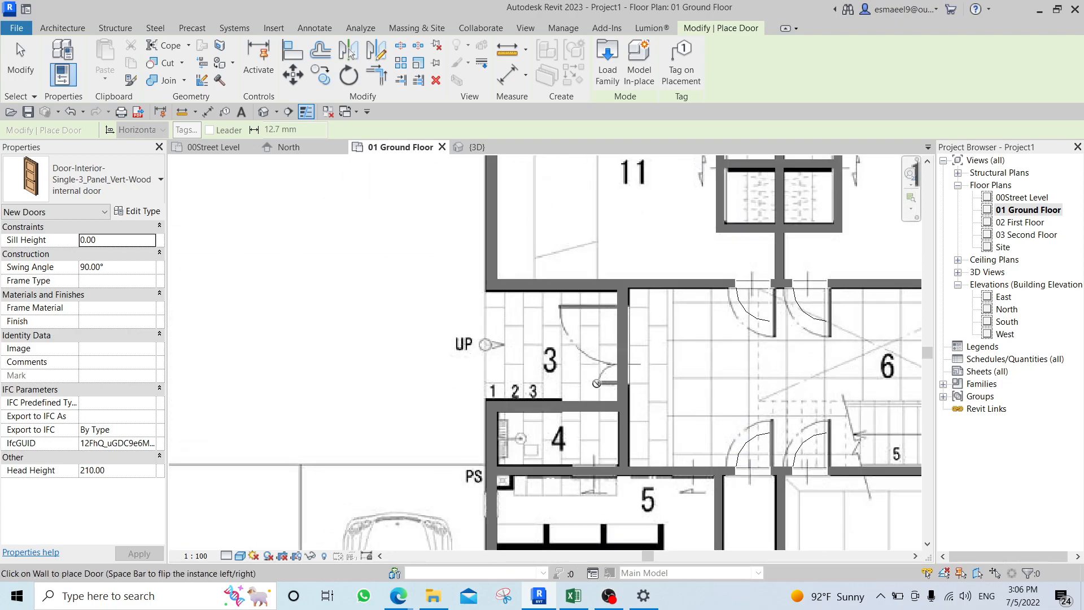
key("Escape")
key("w")
key("a")
key("Escape")
Start placing a door and duplicate the 60" x 84" Door-Interior-Double-Pocket-2_Panel-Wood type as "main door".
key("d")
key("r")
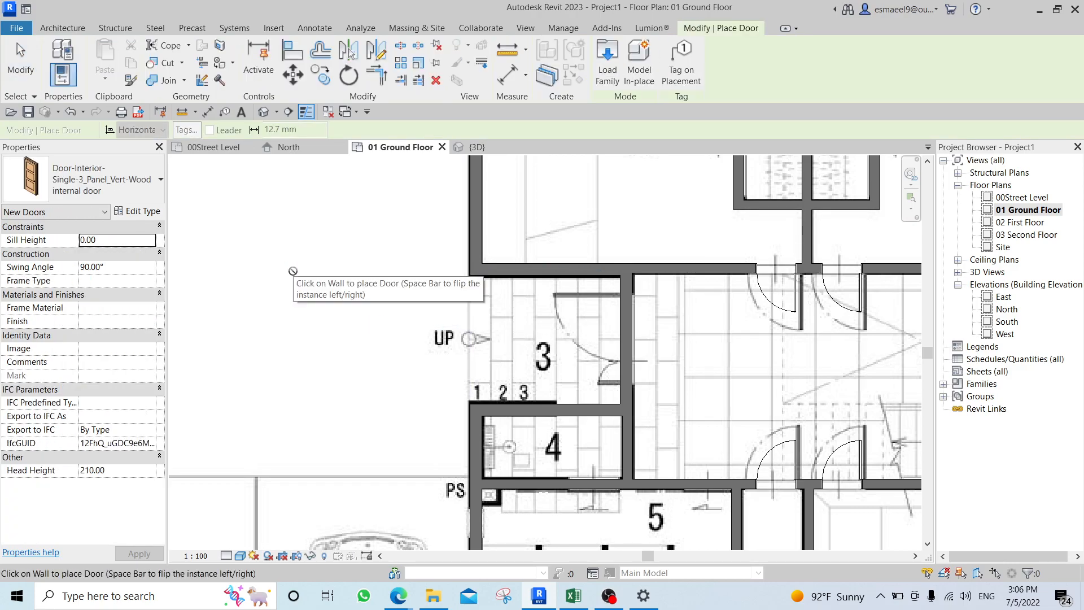
left_click(102, 184)
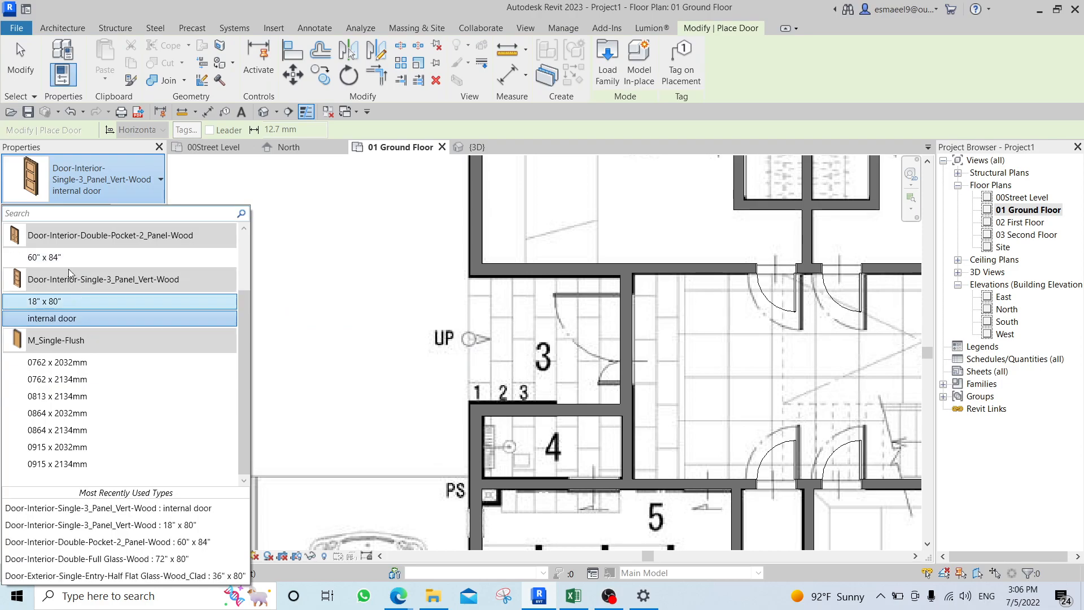
scroll(67, 259, "up", 2)
left_click(76, 346)
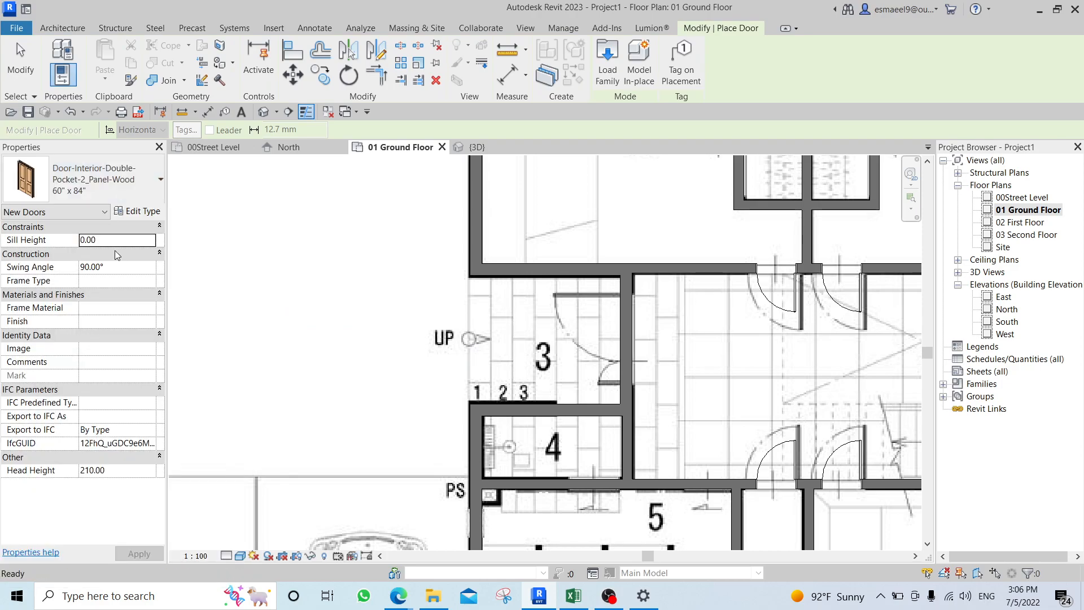
left_click(144, 212)
left_click(698, 203)
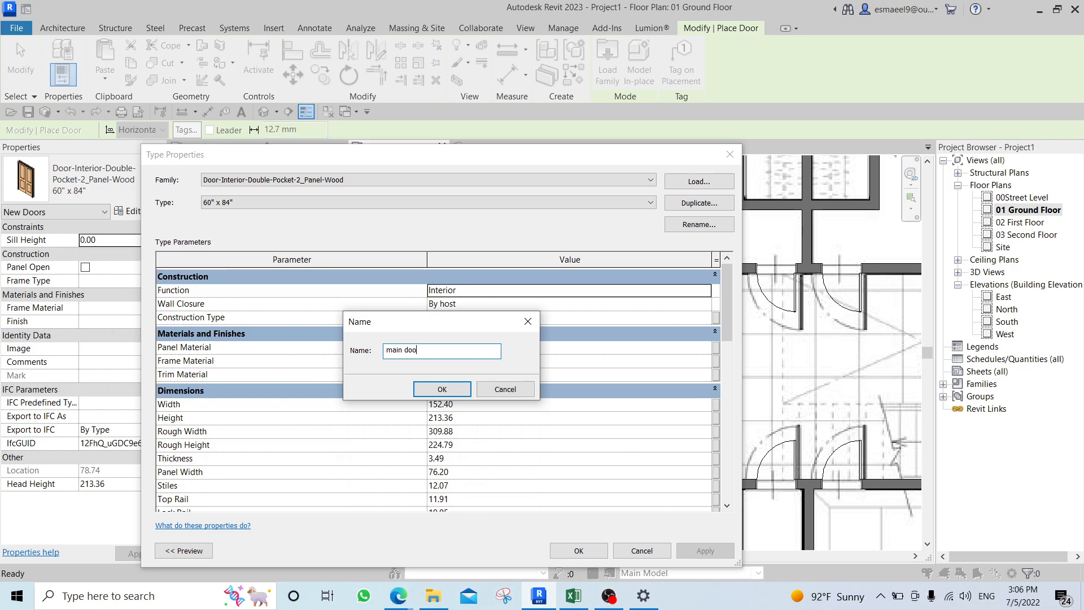
left_click(436, 389)
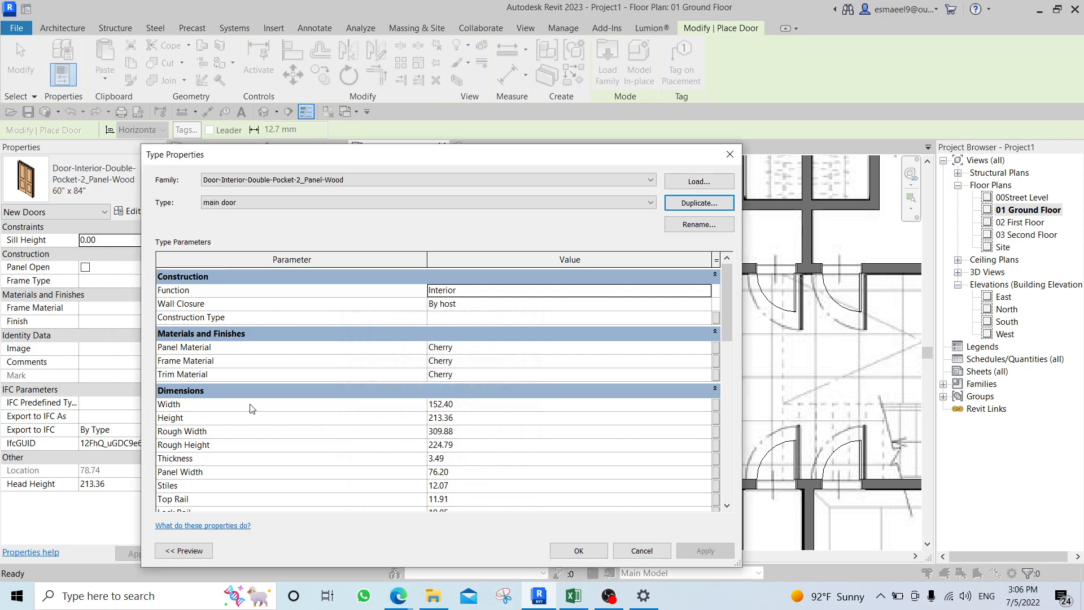
Set the main door type's width to 130 and height to 210, and apply the changes.
left_click(516, 403)
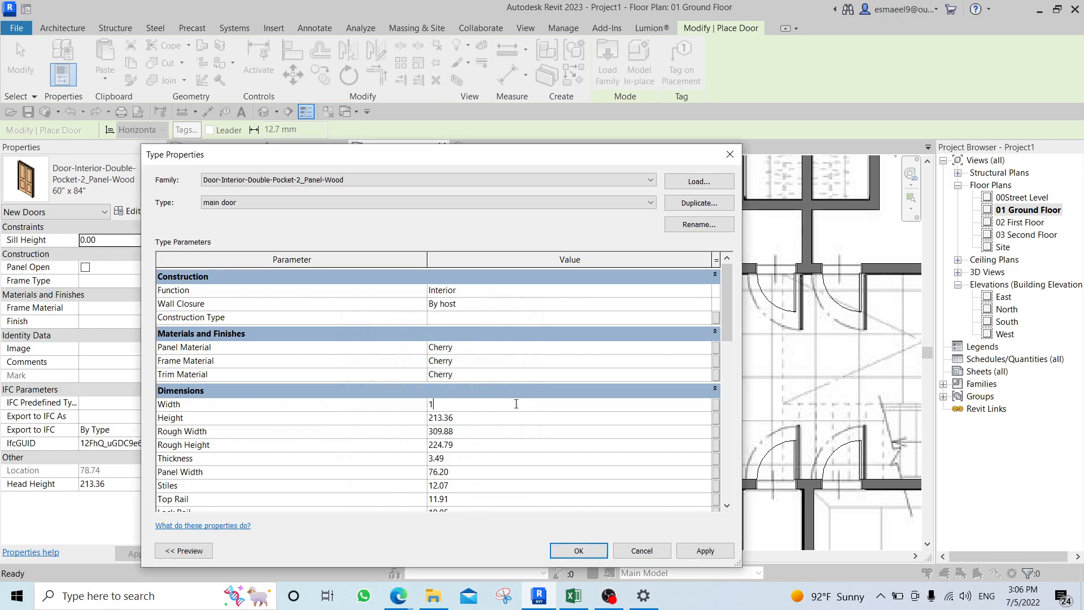
left_click(480, 419)
left_click(705, 551)
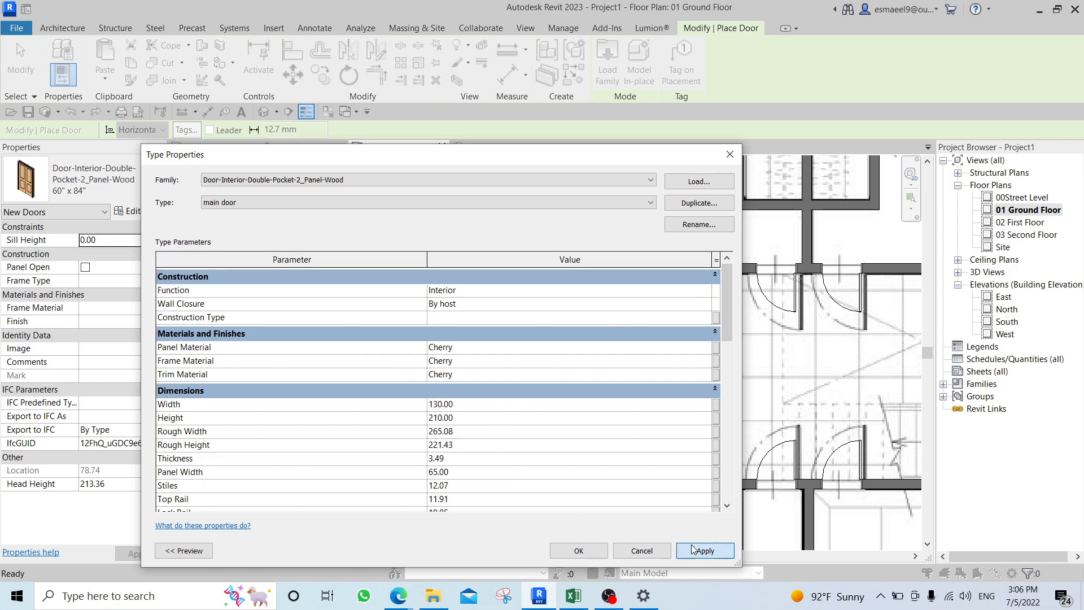
Place a "main door" pocket door in the wall between rooms 3 and 6, and select it to check its type.
left_click(592, 551)
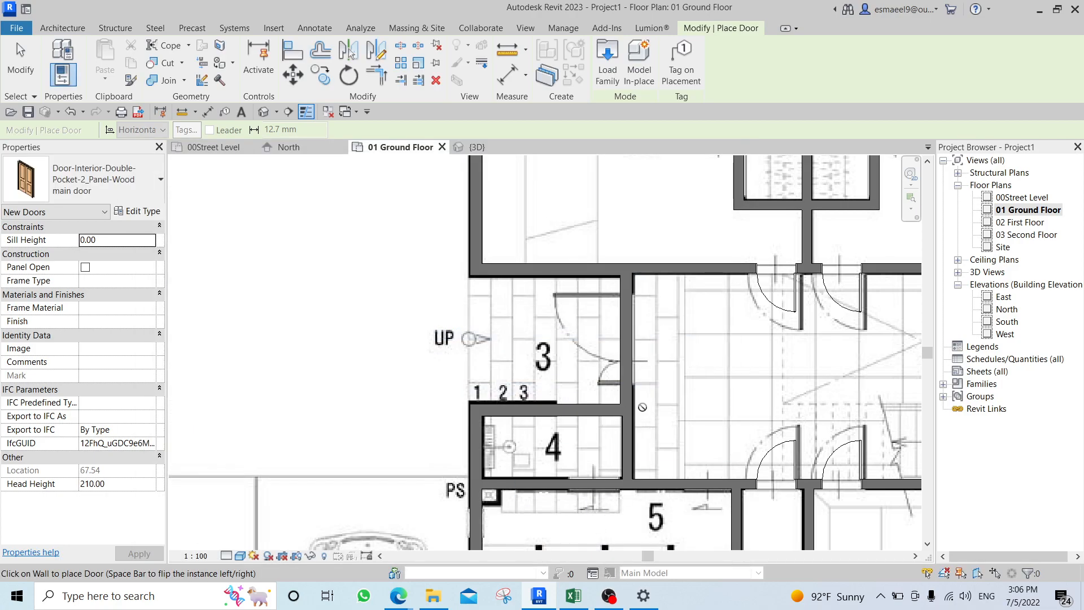
left_click(625, 340)
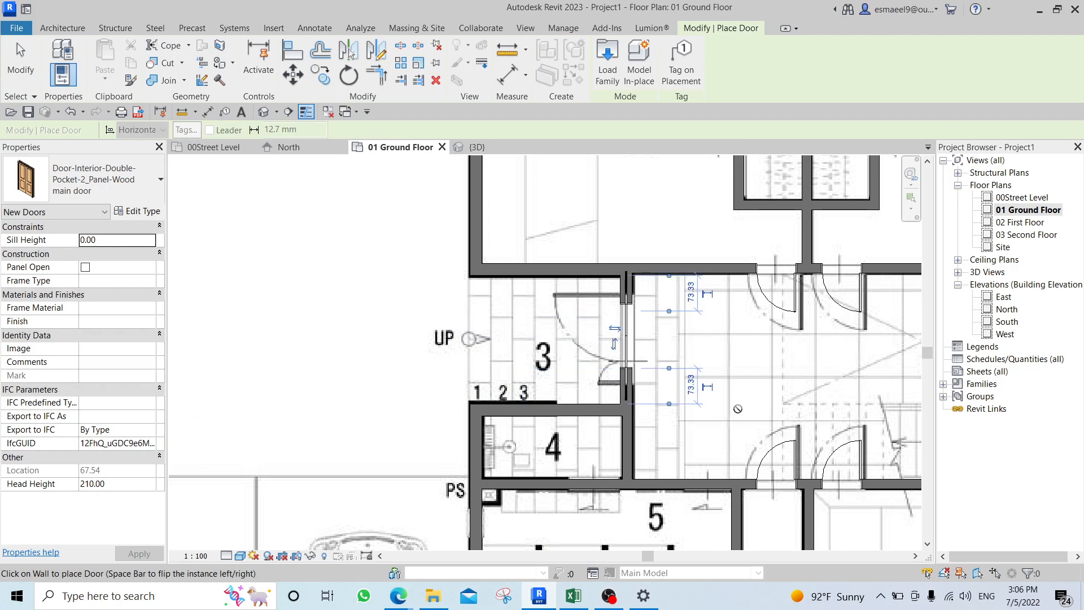
key("Escape")
key("Escape")
scroll(618, 321, "up", 2)
left_click(618, 321)
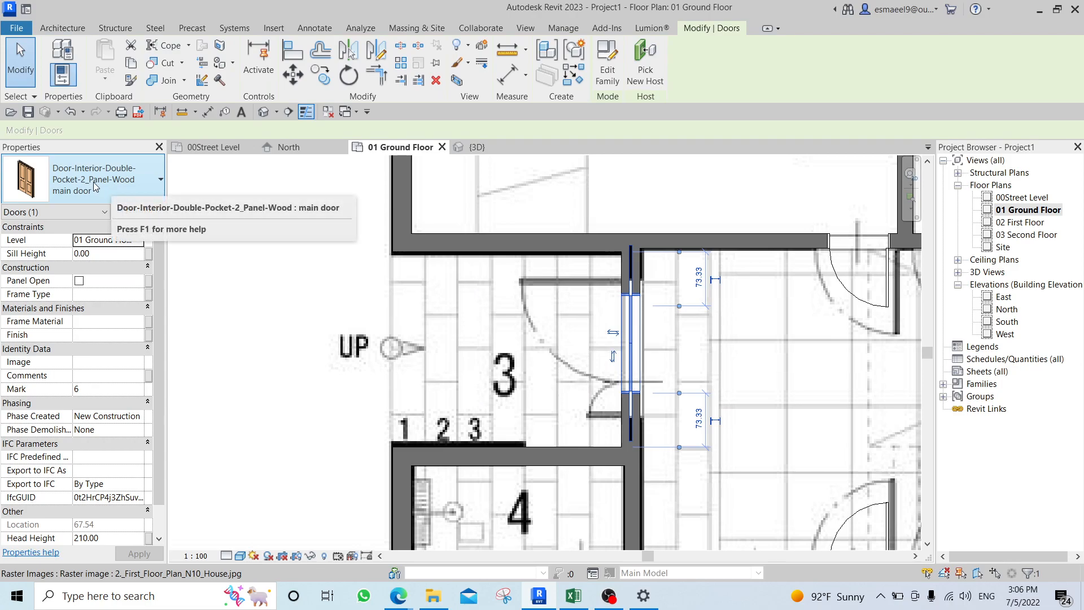
left_click_drag(167, 197, 251, 196)
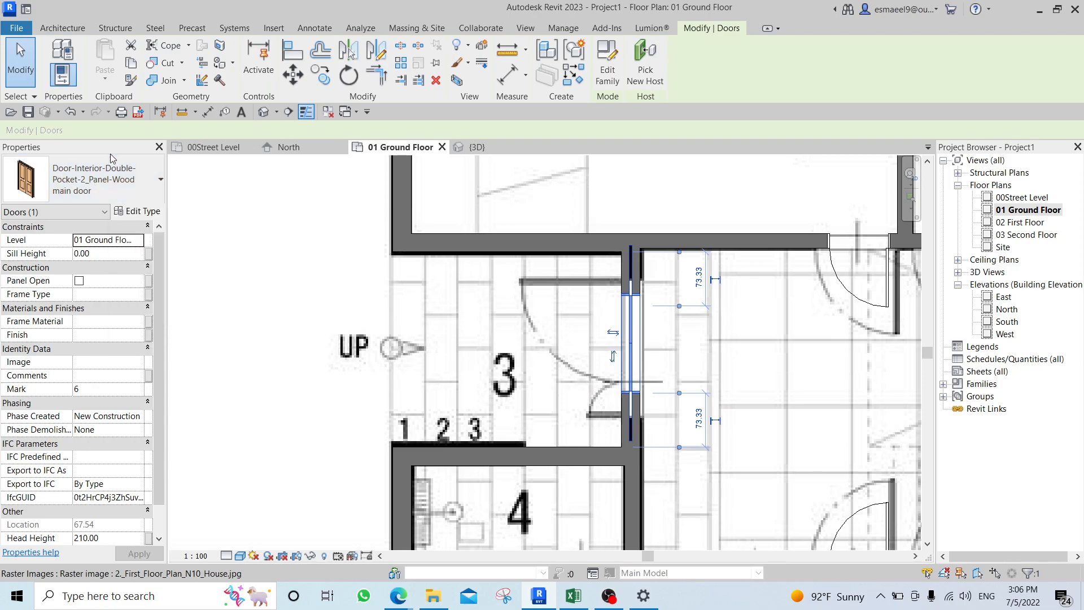
left_click(251, 196)
left_click(637, 342)
scroll(637, 342, "up", 2)
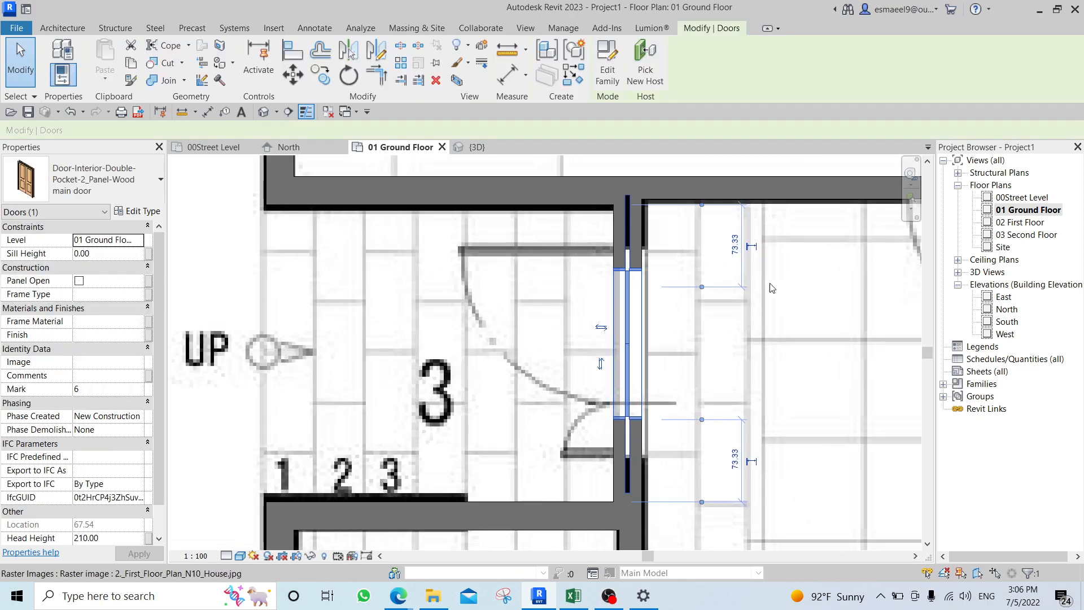
Start placing another door and choose the 72" x 80" type of the Door-Interior-Double-Full Glass-Wood family.
left_click(116, 194)
left_click(116, 196)
key("c")
key("s")
left_click(100, 185)
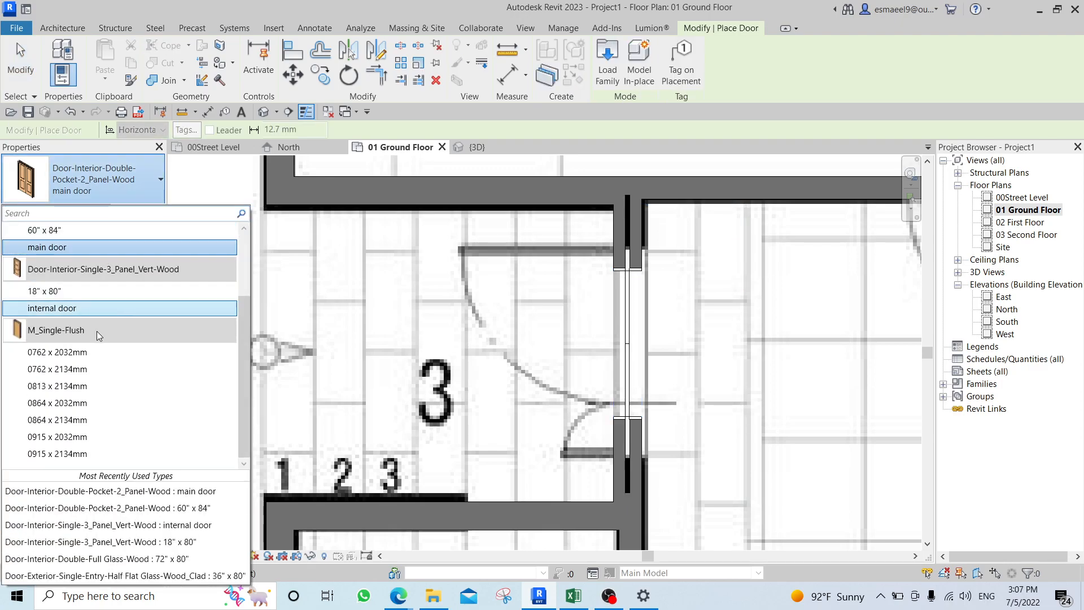
scroll(96, 331, "up", 2)
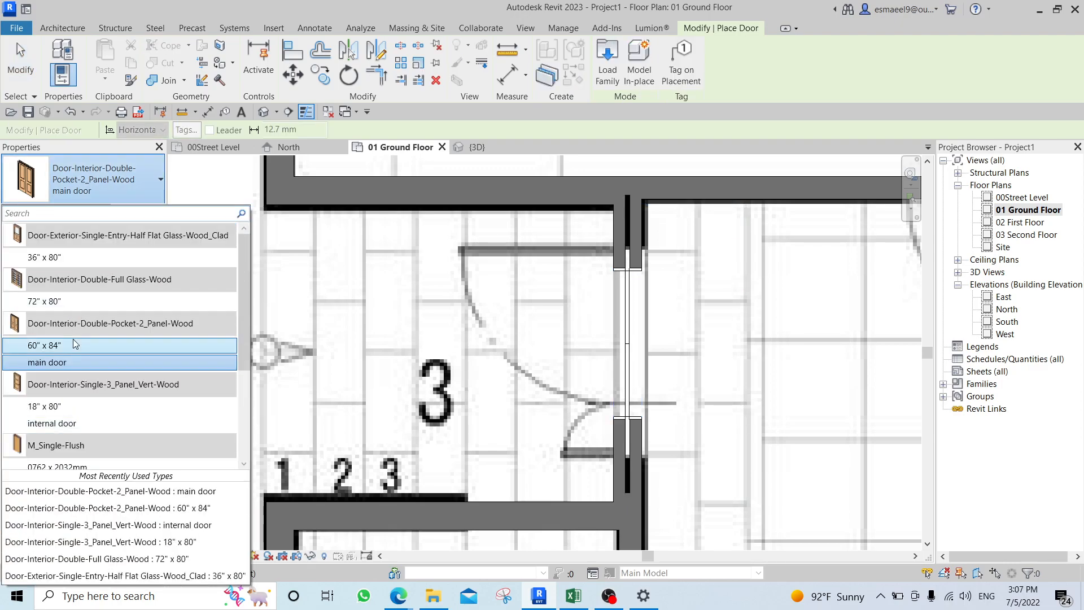
left_click(62, 301)
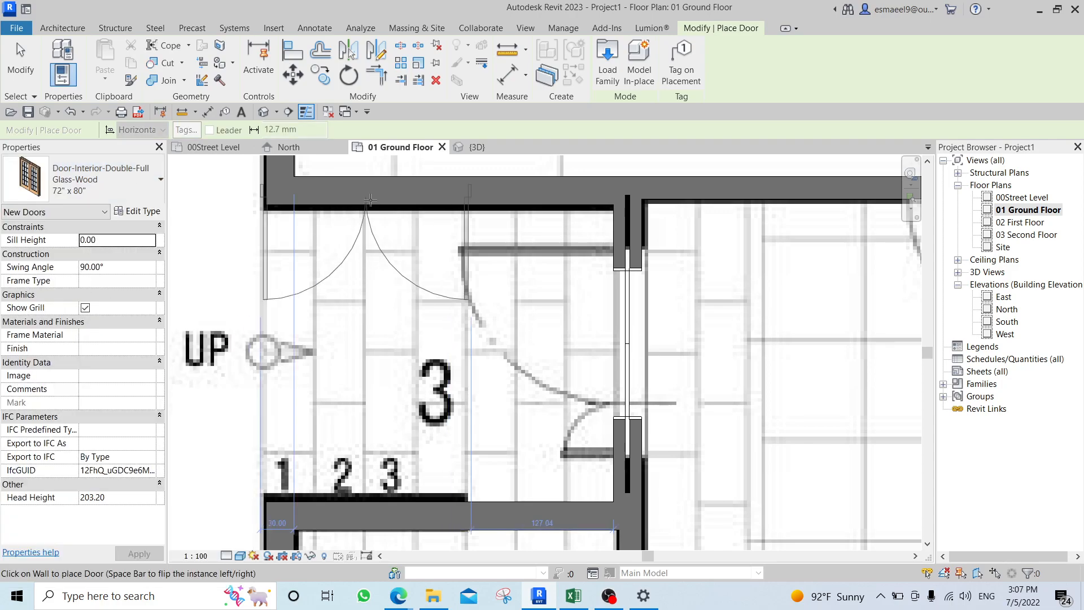
Duplicate the 72" x 80" full-glass double door type as "main door 2".
left_click(128, 215)
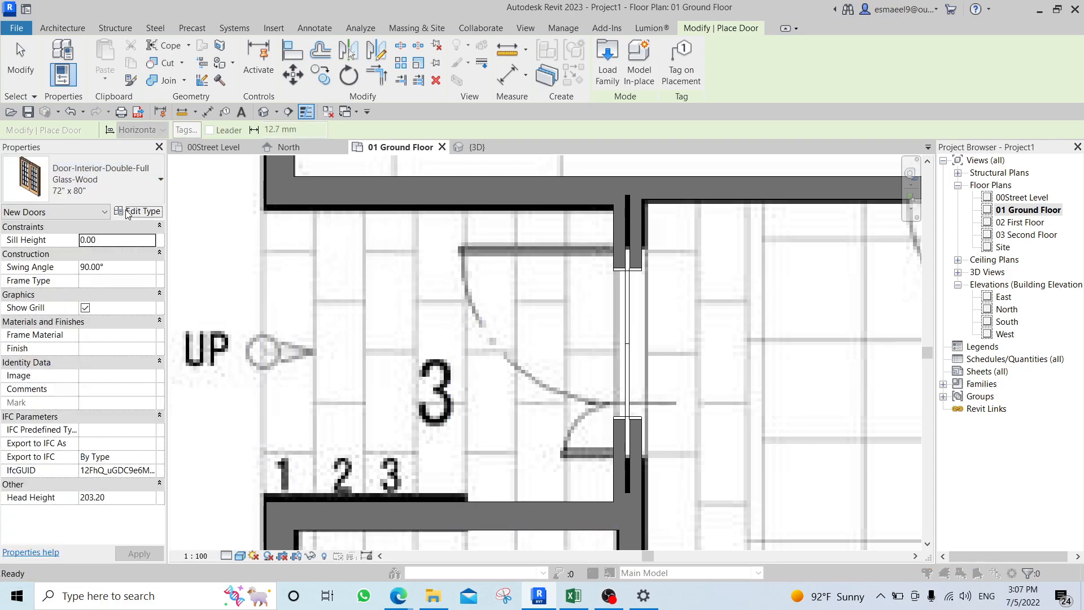
left_click(689, 203)
type("main door 2")
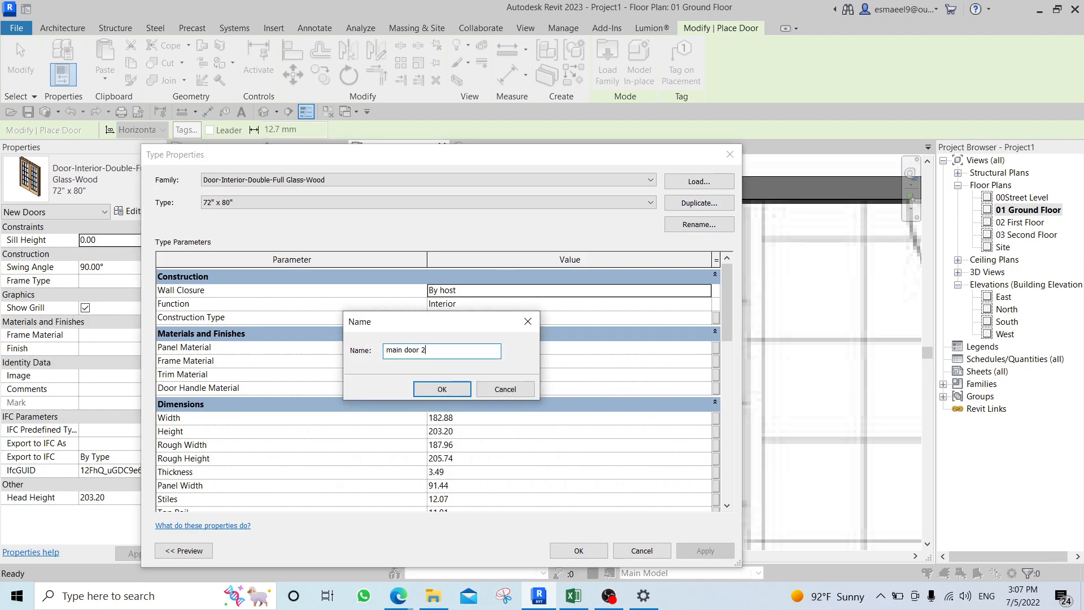
left_click(442, 389)
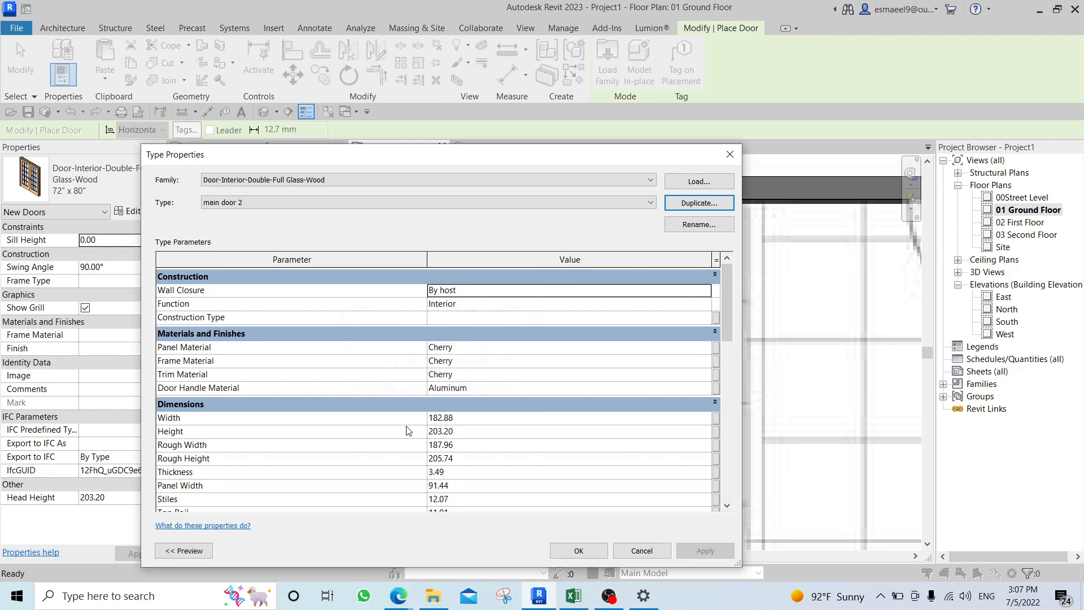
Set the "main door 2" type's width to 140 and height to 210, and accept the changes.
left_click(466, 417)
type("140")
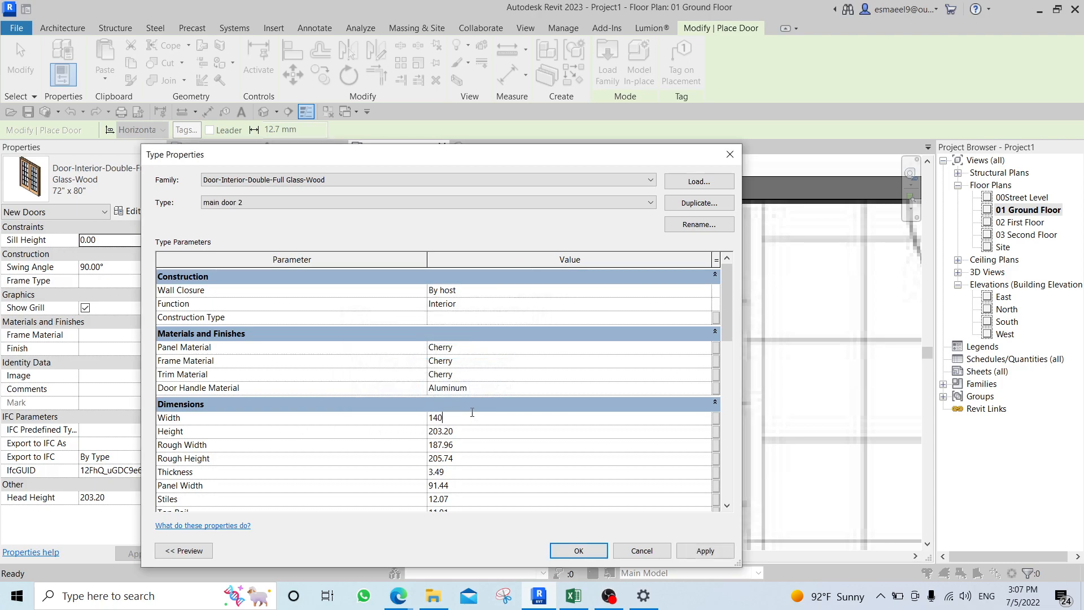
left_click(484, 433)
type("2")
left_click(704, 551)
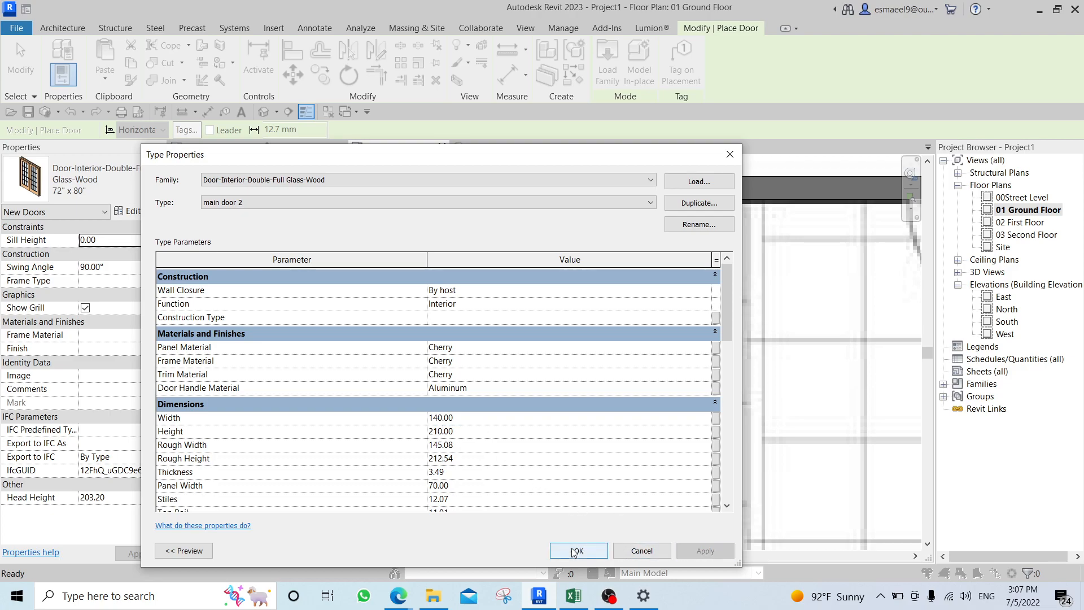
key("Return")
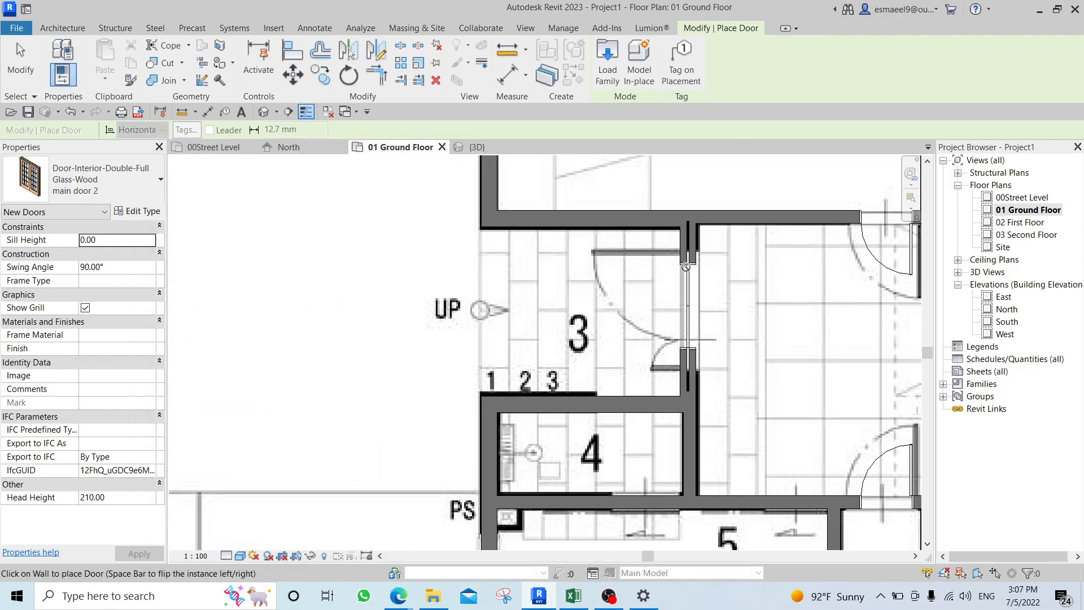
Place a "main door 2" door in the wall between rooms 3 and 4.
middle_click_drag(606, 363, 601, 335)
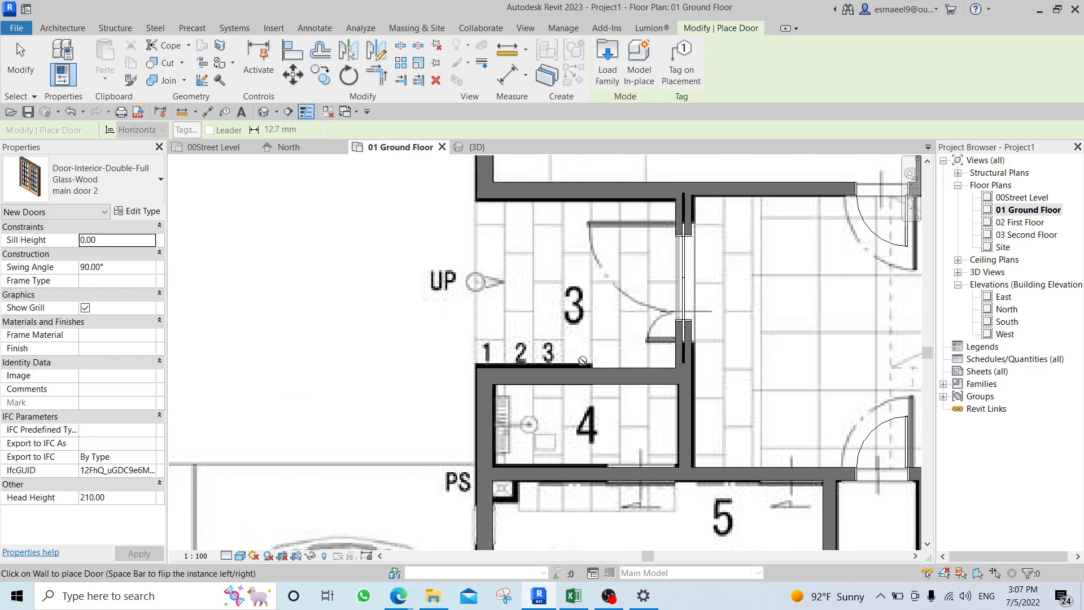
left_click(583, 366)
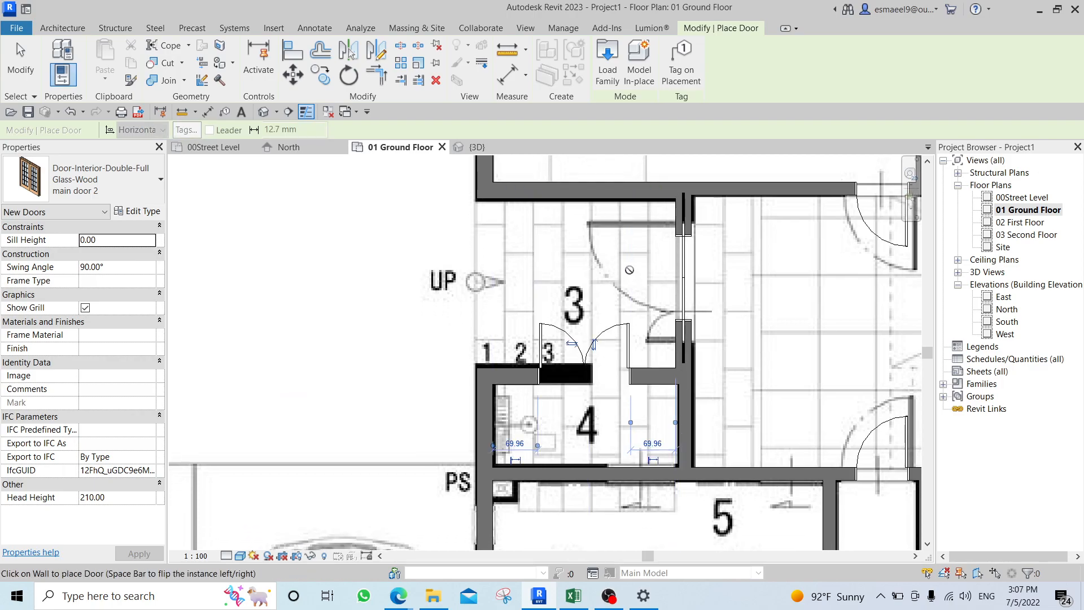
key("Escape")
Replace the pocket door between rooms 3 and 6 with a "main door 2", and delete the one between rooms 3 and 4.
left_click(685, 276)
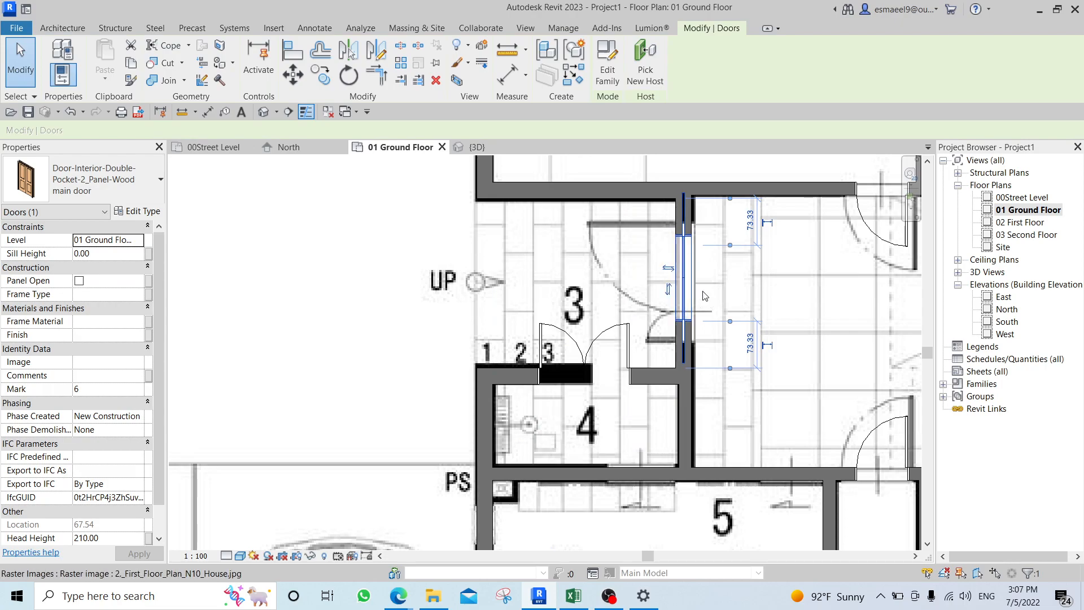
key("Escape")
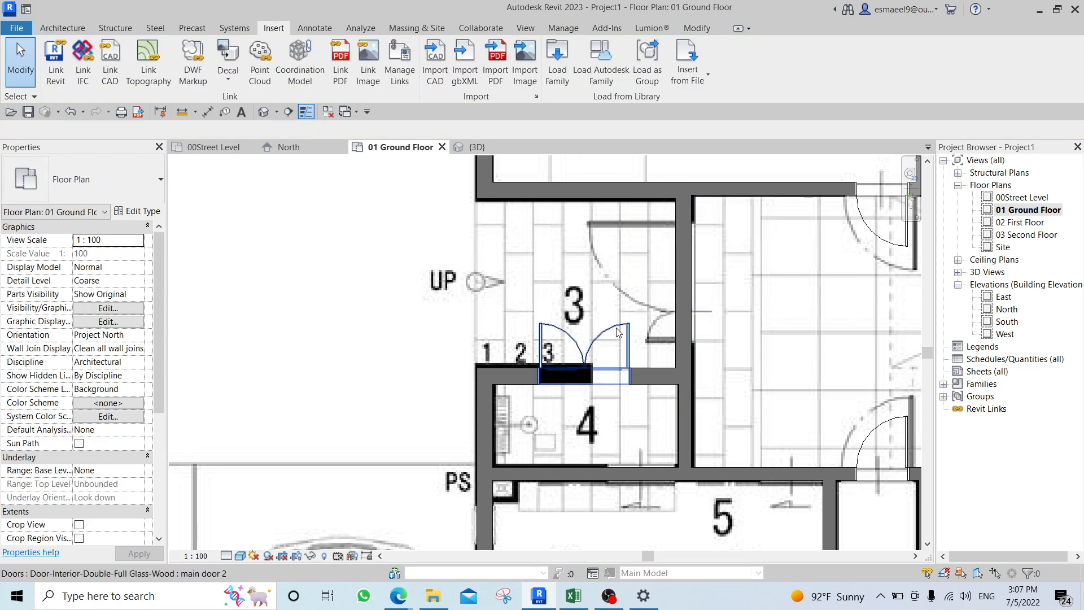
left_click(618, 332)
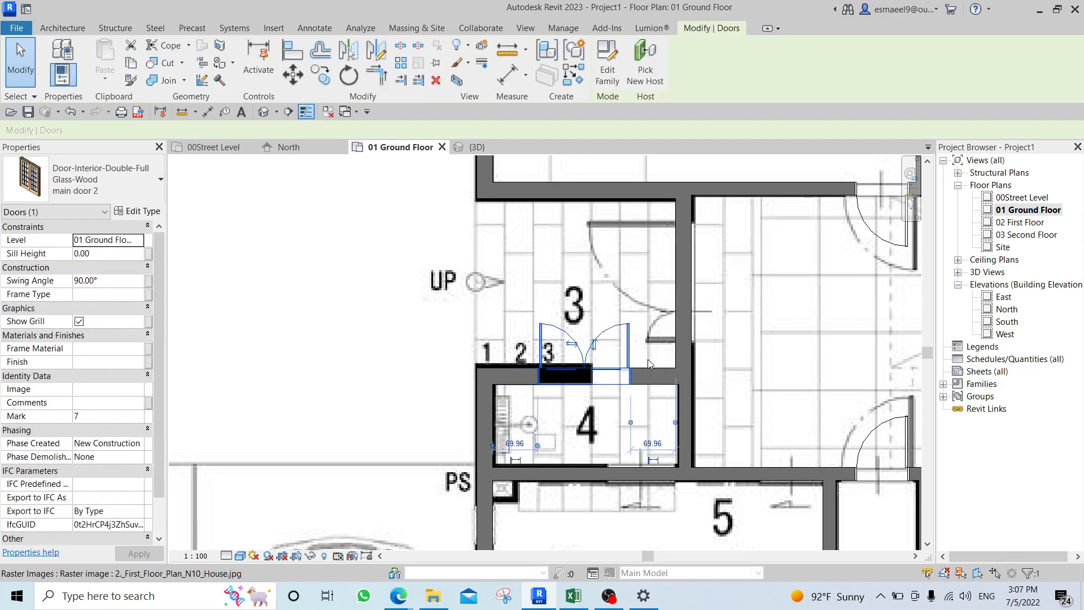
key("c")
key("s")
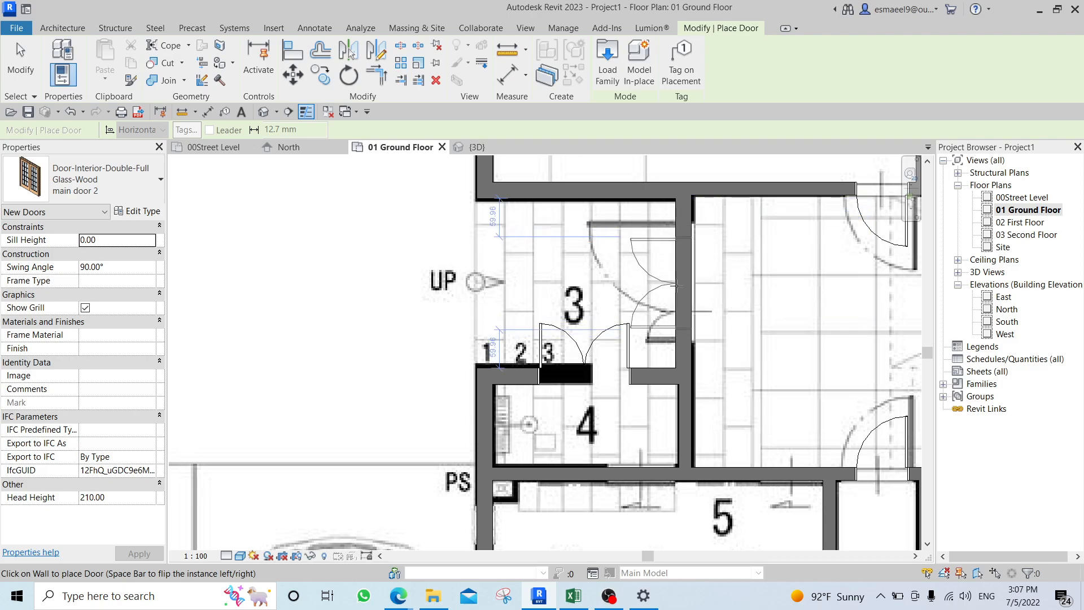
key("Escape")
left_click(583, 347)
key("Escape")
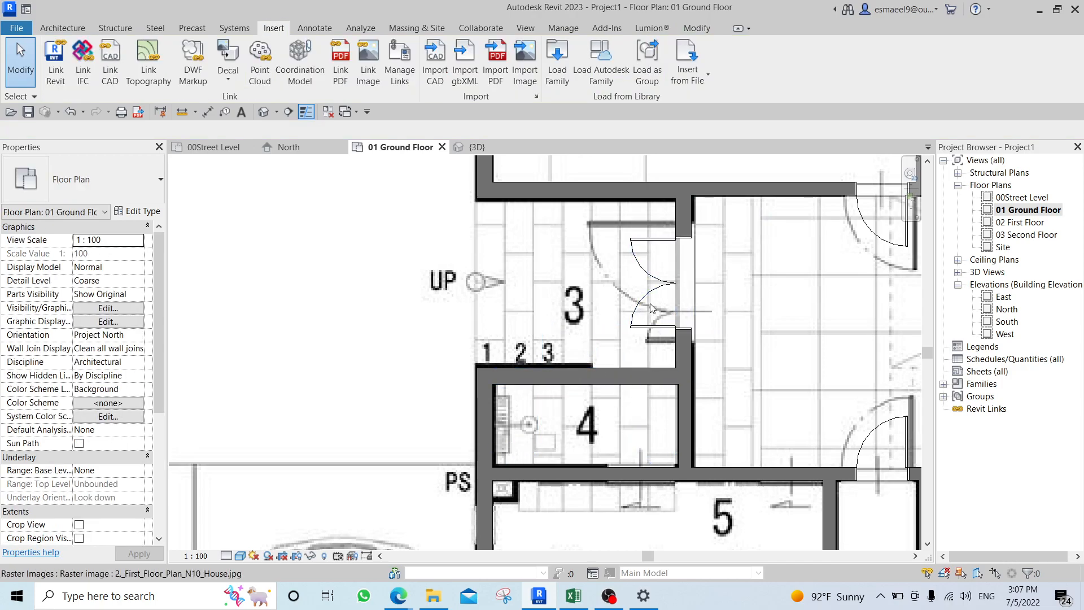
Examine the remaining traced openings around rooms 4, 5, 7, 8, 9 and 10 on the ground floor plan.
scroll(689, 268, "down", 3)
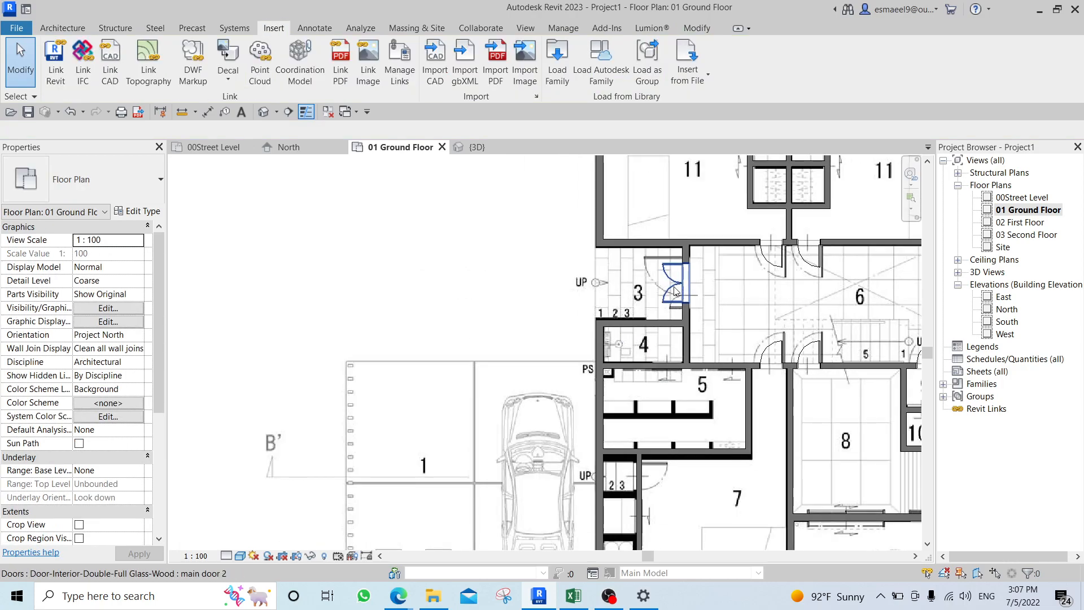
scroll(632, 356, "down", 1)
middle_click_drag(765, 312, 676, 268)
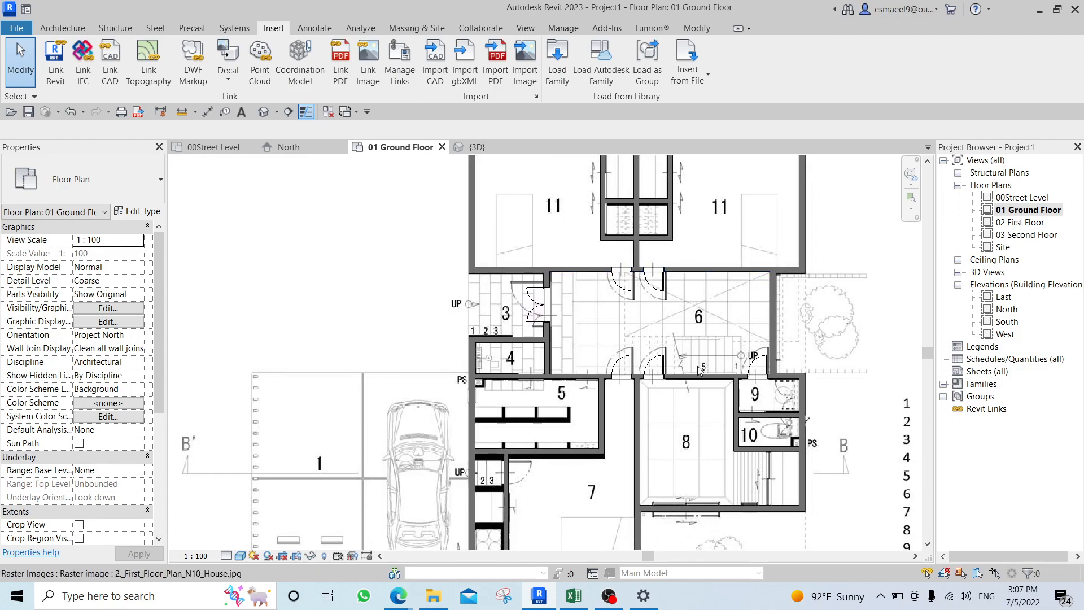
middle_click_drag(750, 435, 797, 351)
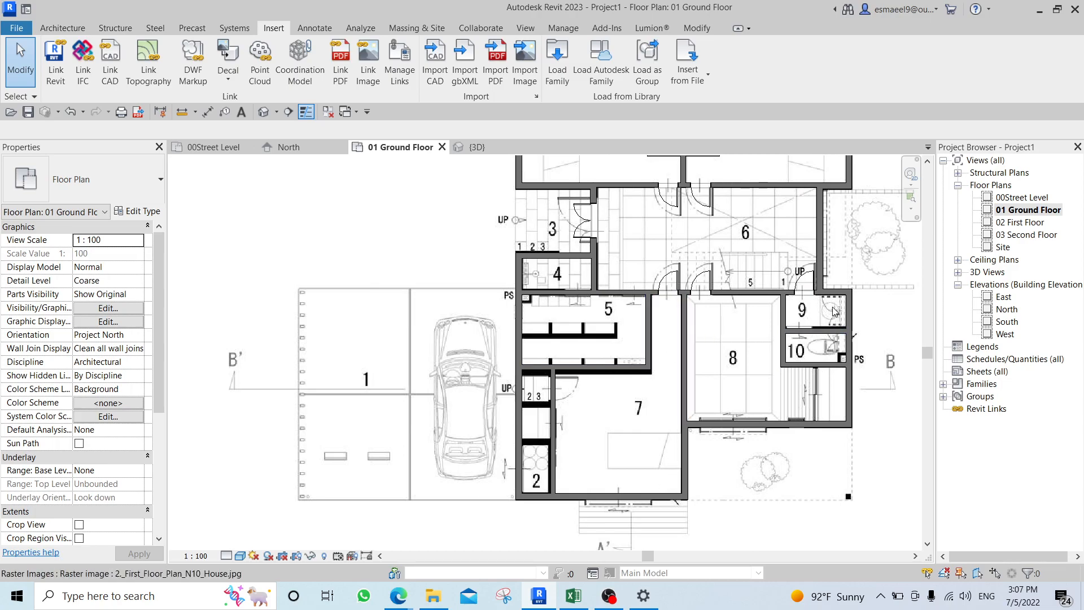
scroll(799, 281, "up", 2)
scroll(797, 282, "up", 2)
scroll(797, 282, "down", 2)
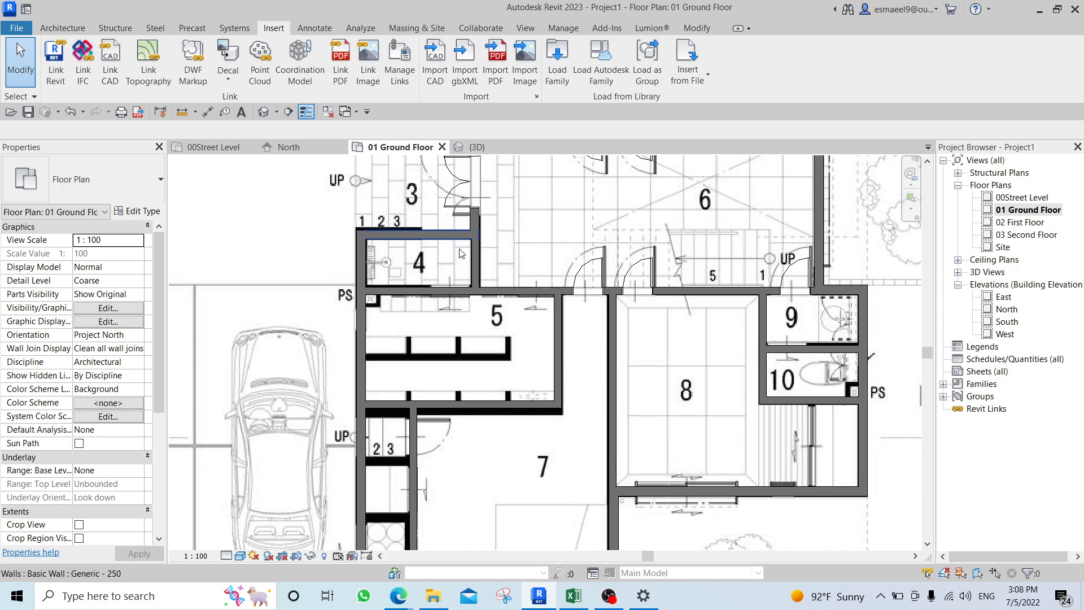
scroll(537, 325, "down", 1)
middle_click_drag(538, 328, 593, 150)
scroll(581, 384, "up", 2)
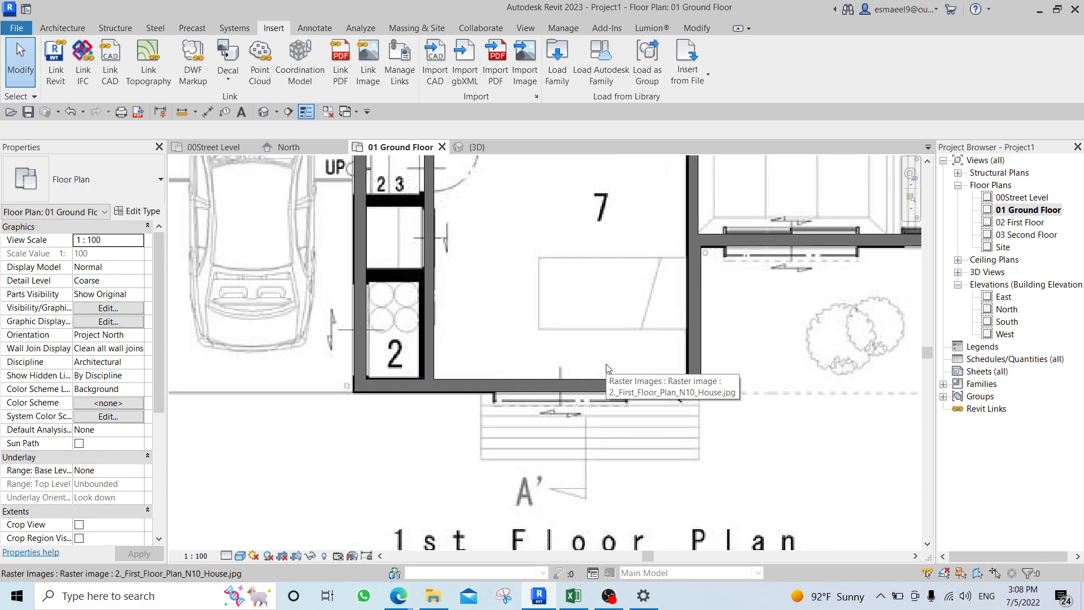
scroll(625, 353, "down", 3)
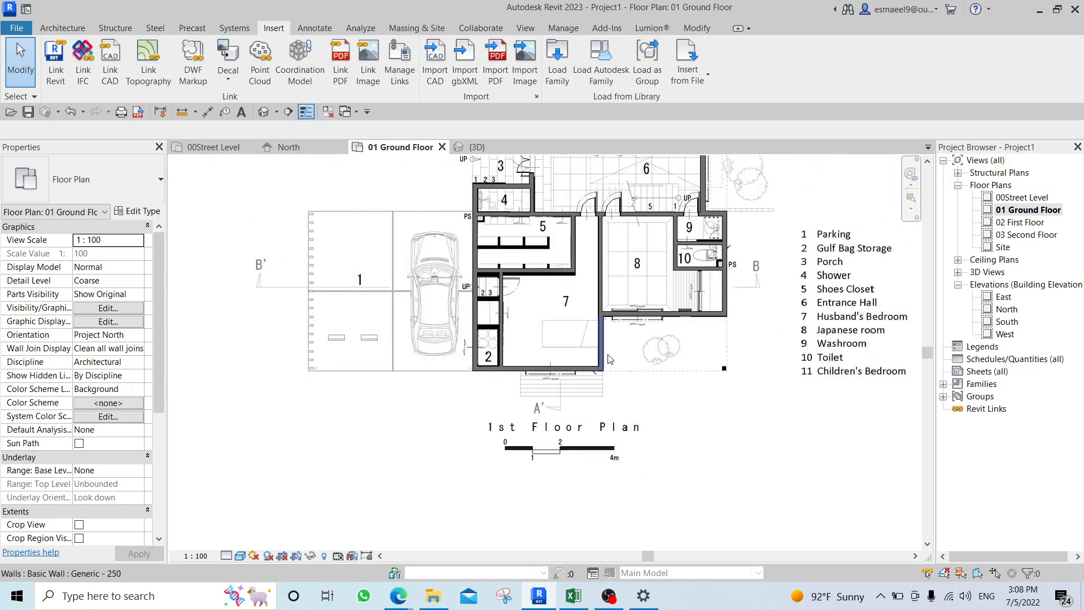
scroll(563, 409, "up", 1)
scroll(563, 409, "up", 3)
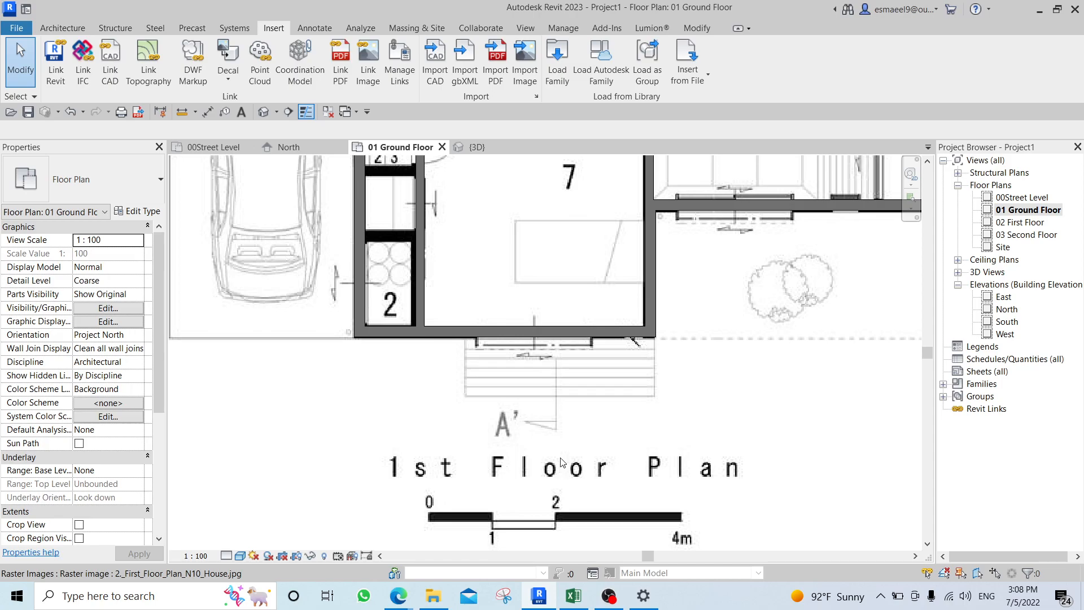
Switch to Microsoft Edge and examine the N10-house gallery's roof plan, Section AA, and north and west elevations.
left_click(405, 593)
left_click(328, 559)
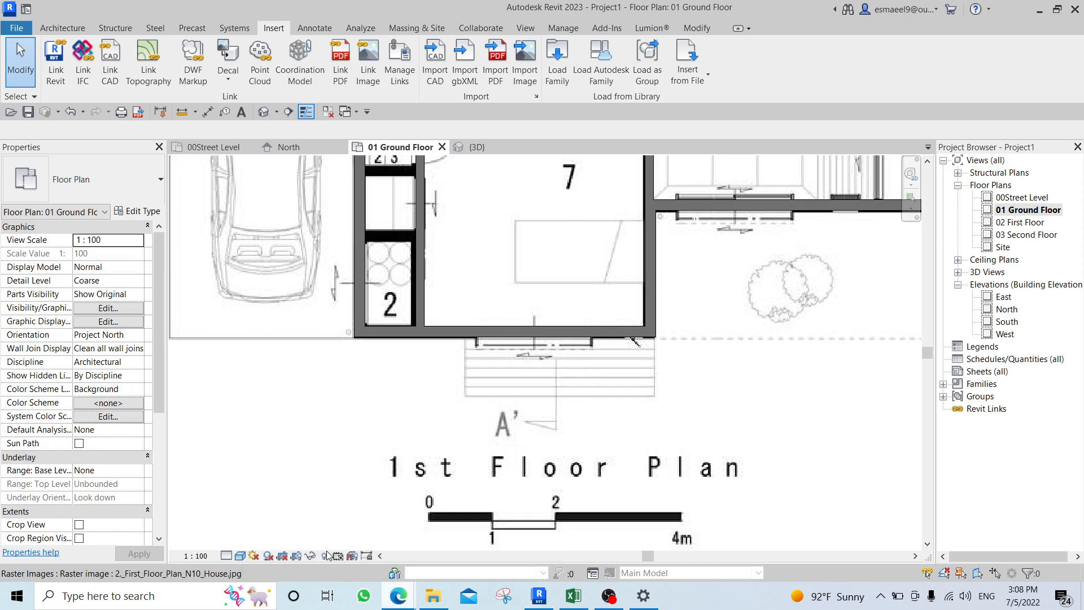
left_click(429, 12)
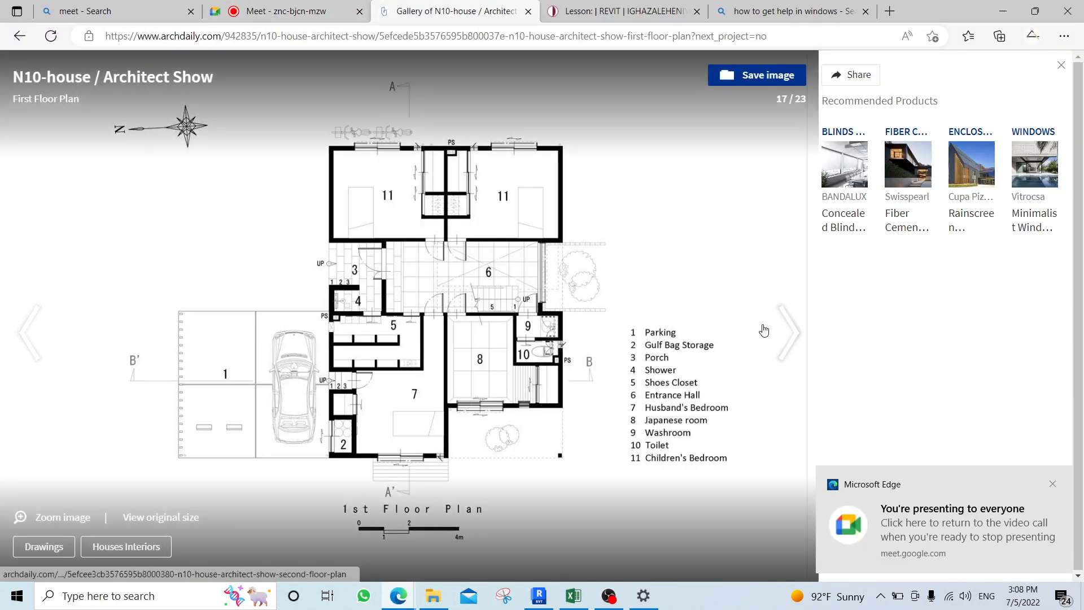
left_click(773, 332)
left_click(773, 332)
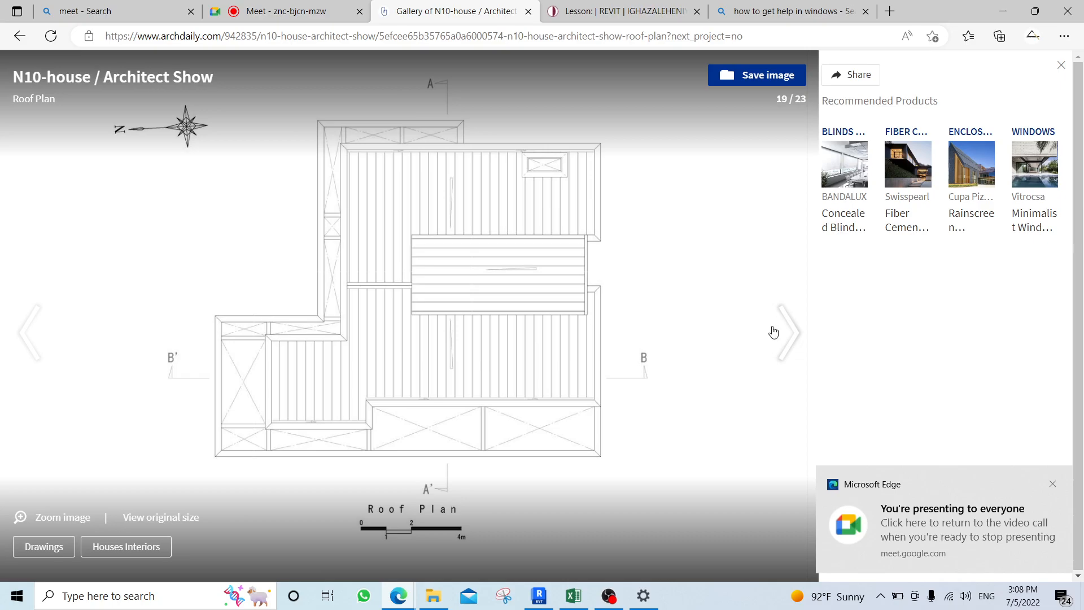
left_click(774, 332)
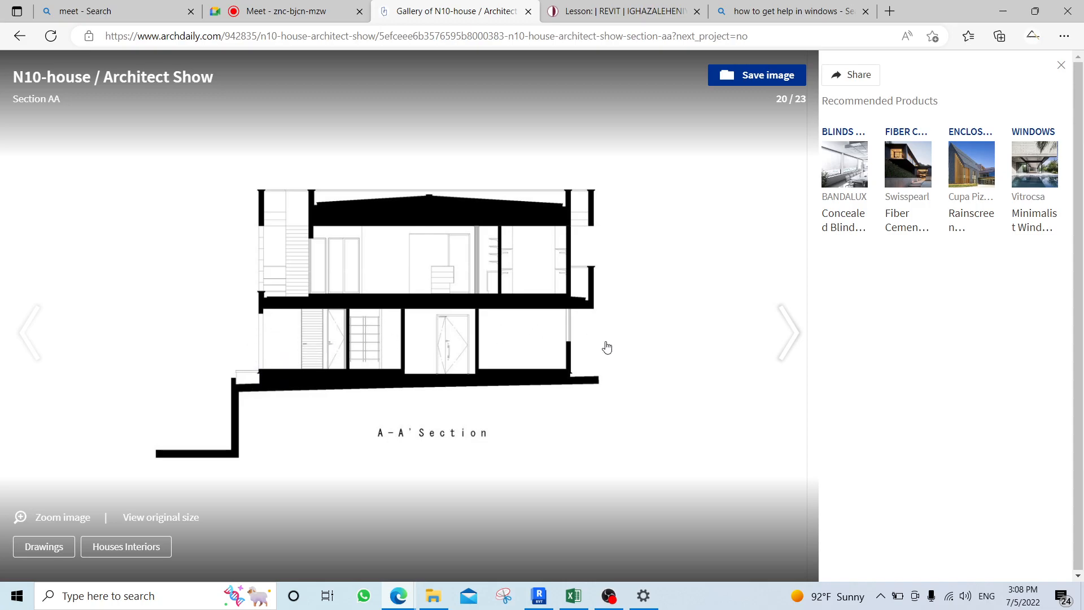
left_click(793, 341)
left_click(794, 341)
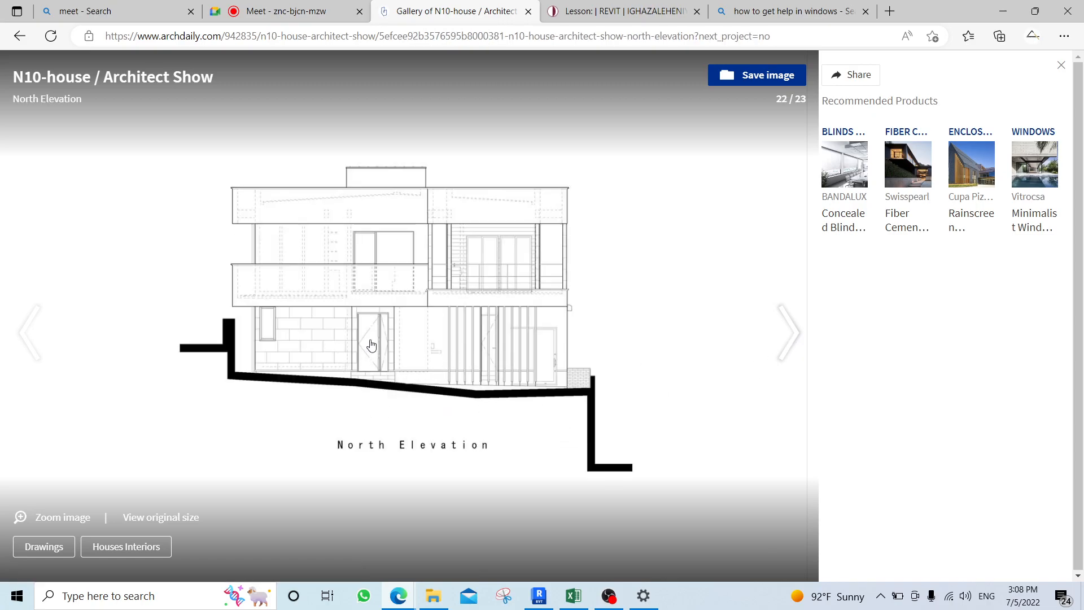
left_click(787, 348)
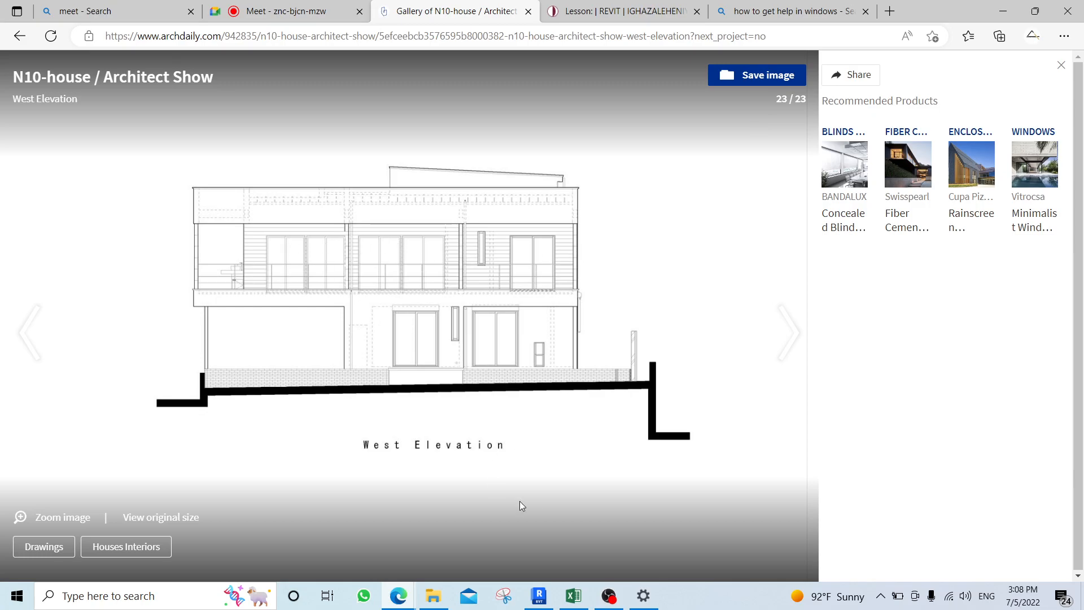
left_click(404, 594)
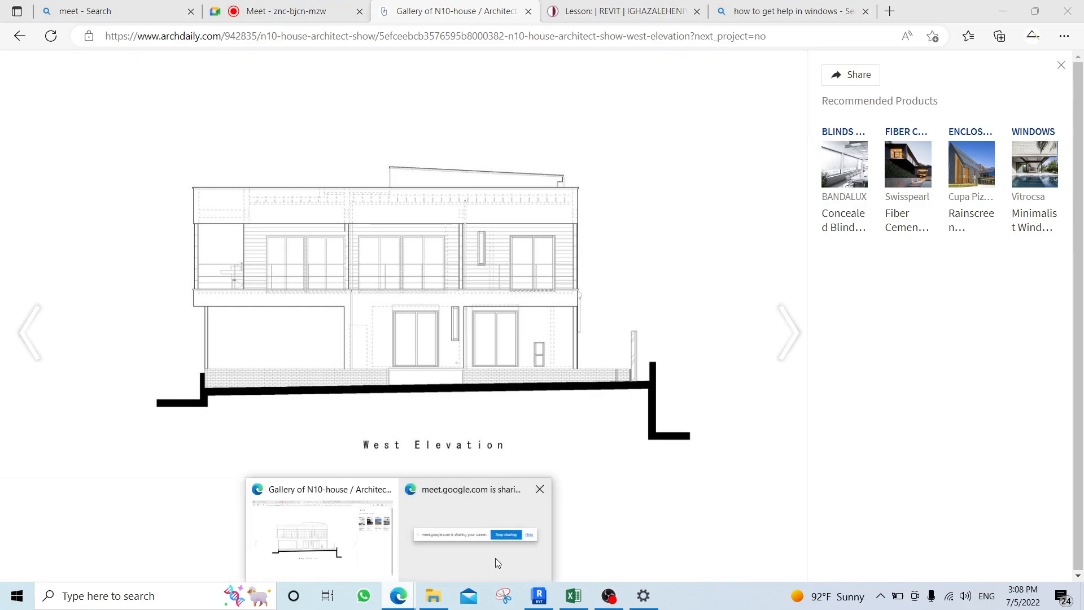
Switch back to Revit's 01 Ground Floor plan at the exterior wall of room 7 beside the steps.
left_click(541, 593)
scroll(483, 500, "down", 2)
scroll(517, 378, "up", 2)
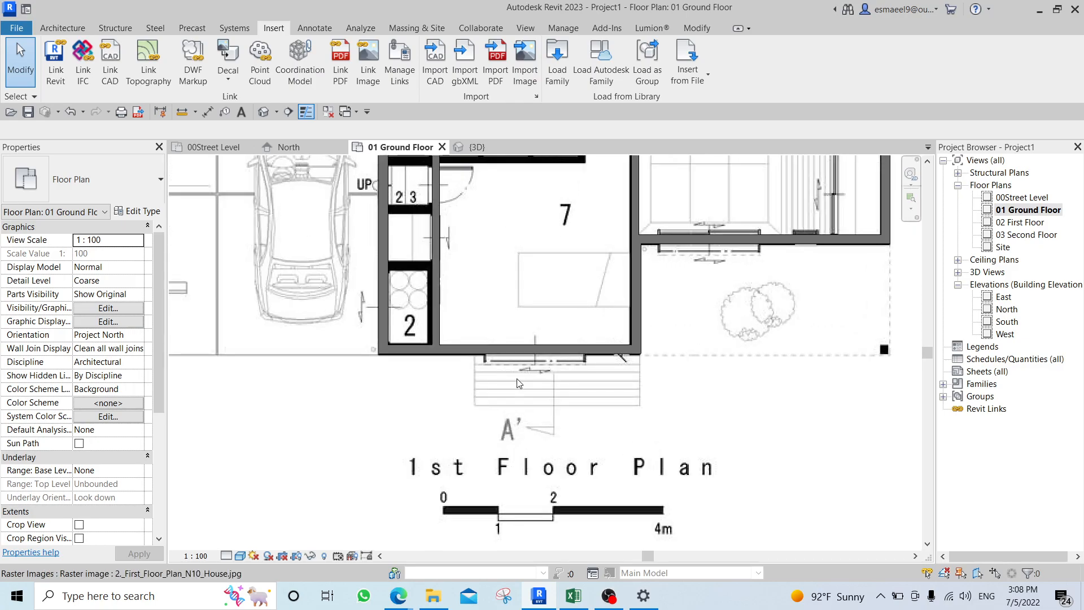
key("w")
key("n")
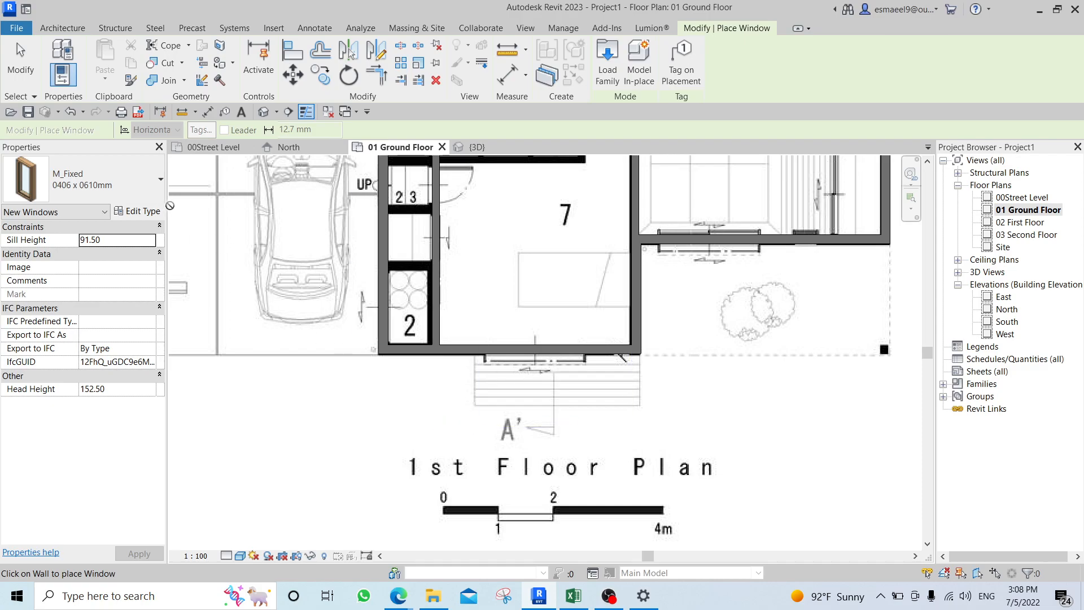
left_click(121, 172)
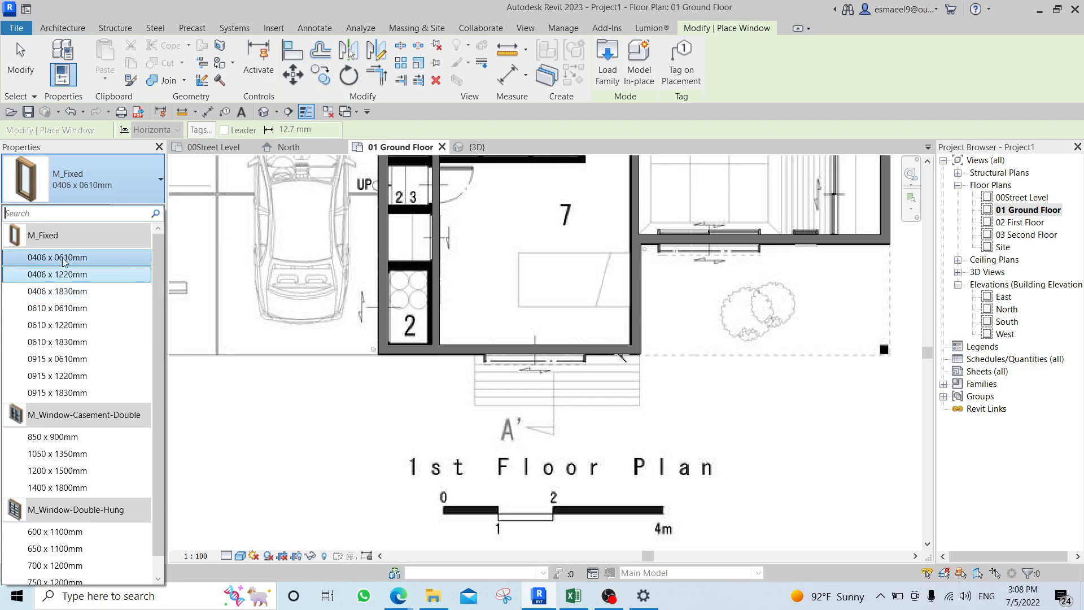
scroll(69, 396, "down", 1)
left_click(70, 538)
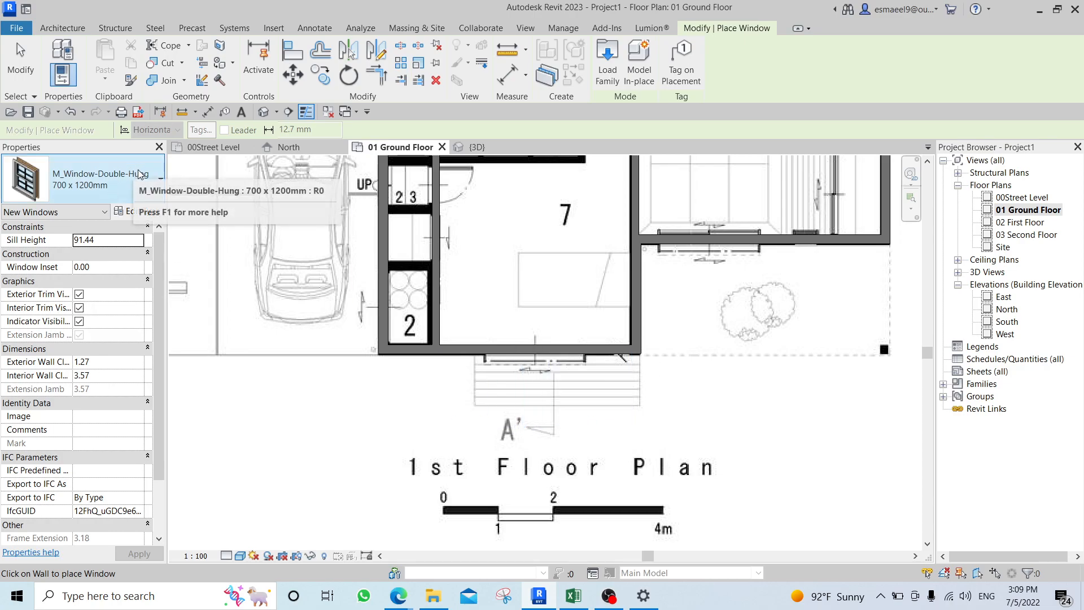
Browse the Windows category of the Autodesk family library.
left_click(281, 31)
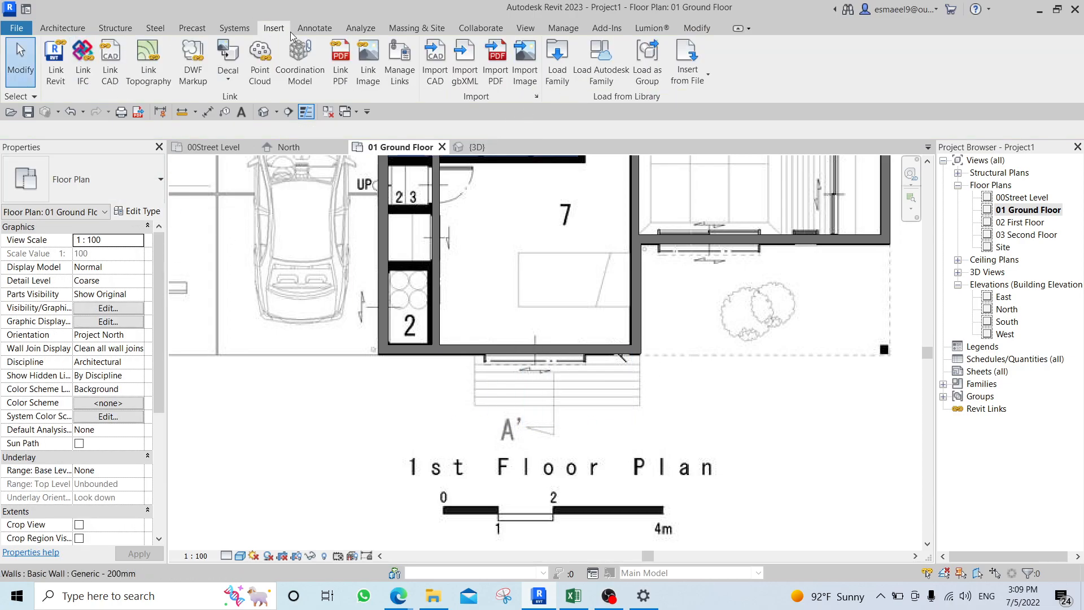
left_click(607, 69)
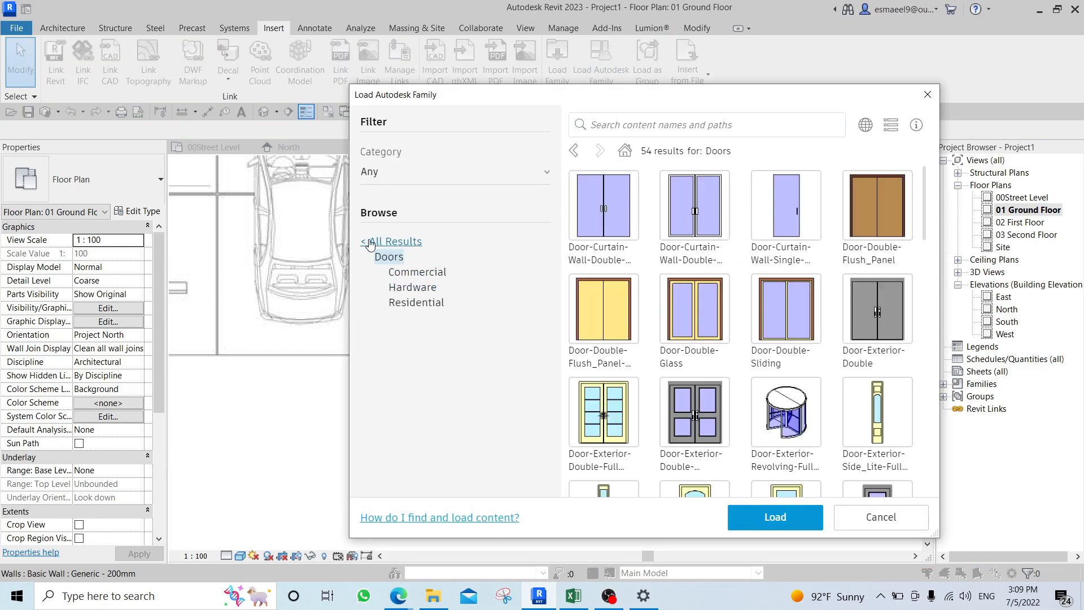
left_click(376, 242)
scroll(407, 322, "down", 3)
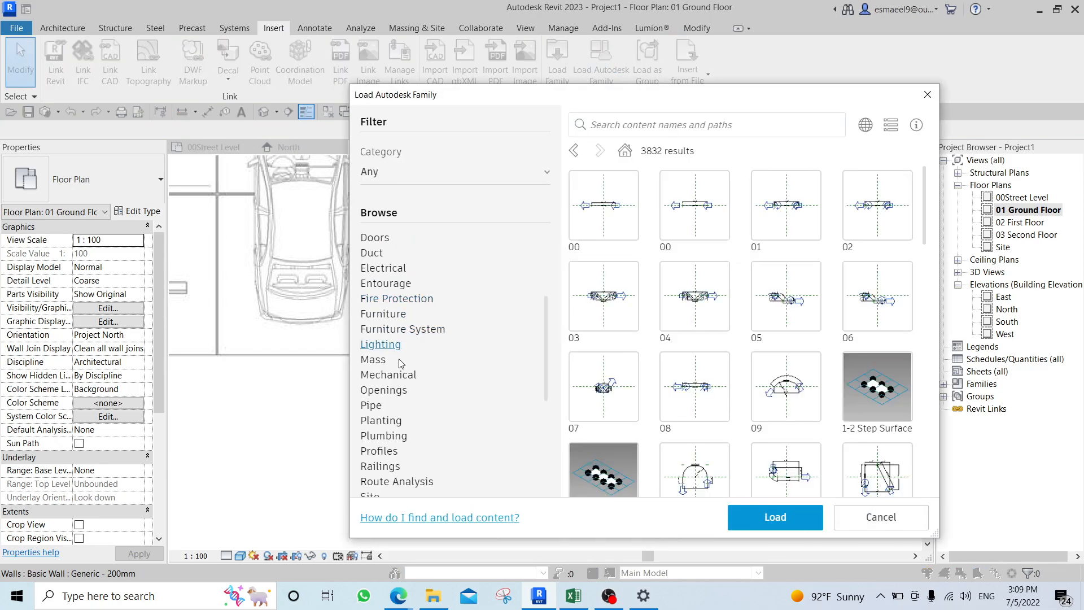
scroll(402, 324, "down", 5)
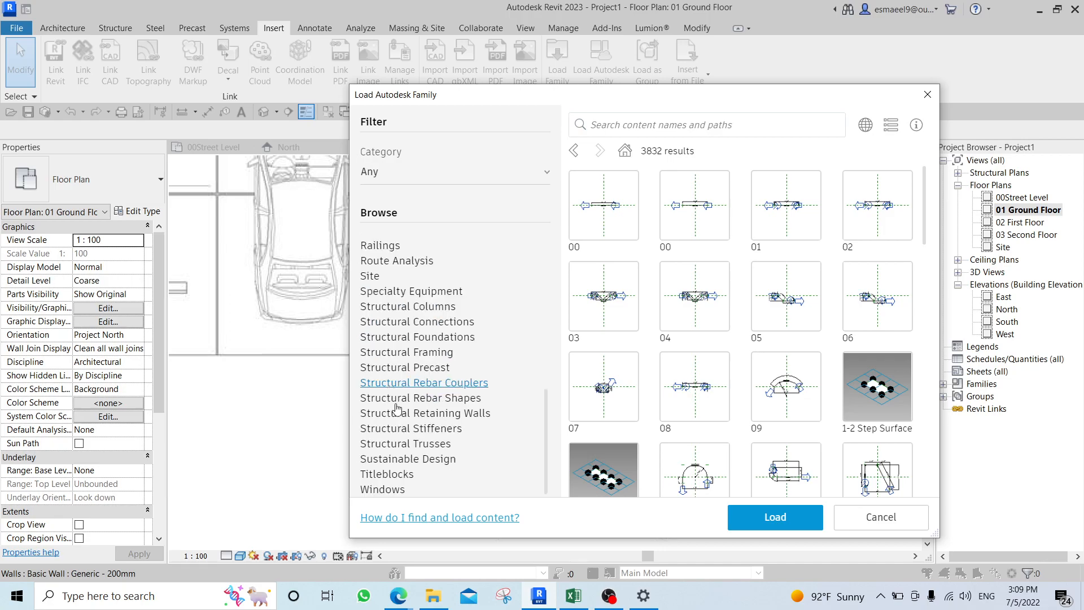
left_click(389, 491)
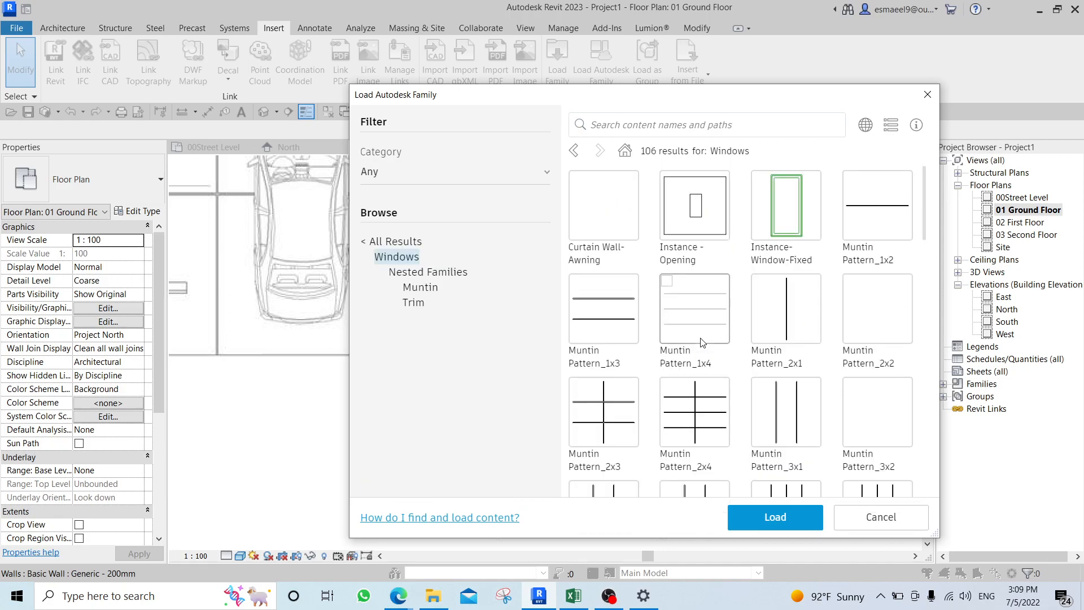
Load the Window-Sliding-Double family into the project with its 60" x 36" type.
scroll(788, 290, "down", 10)
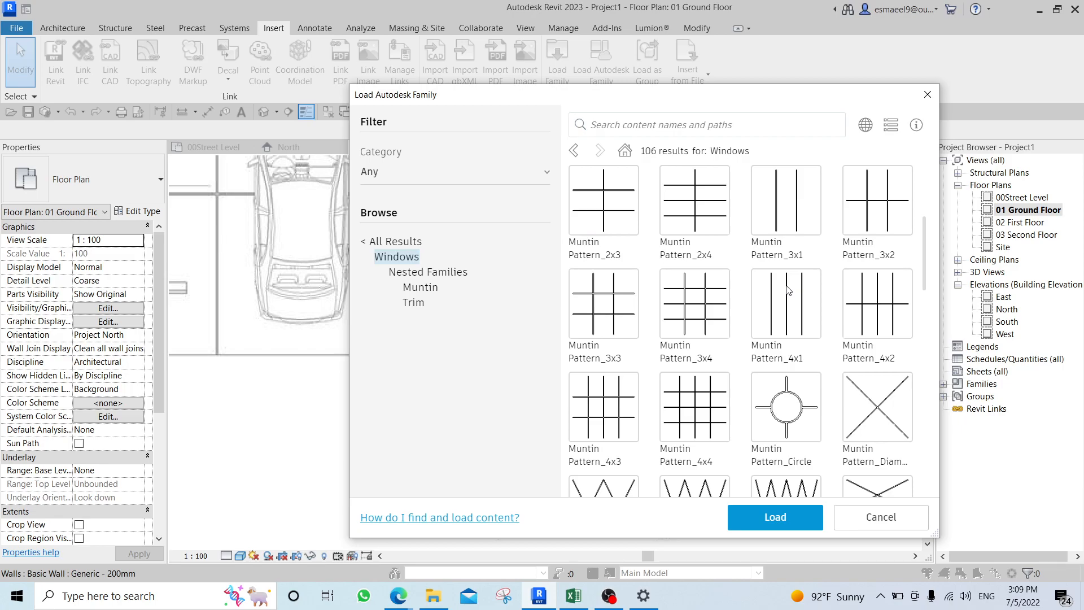
scroll(790, 288, "down", 10)
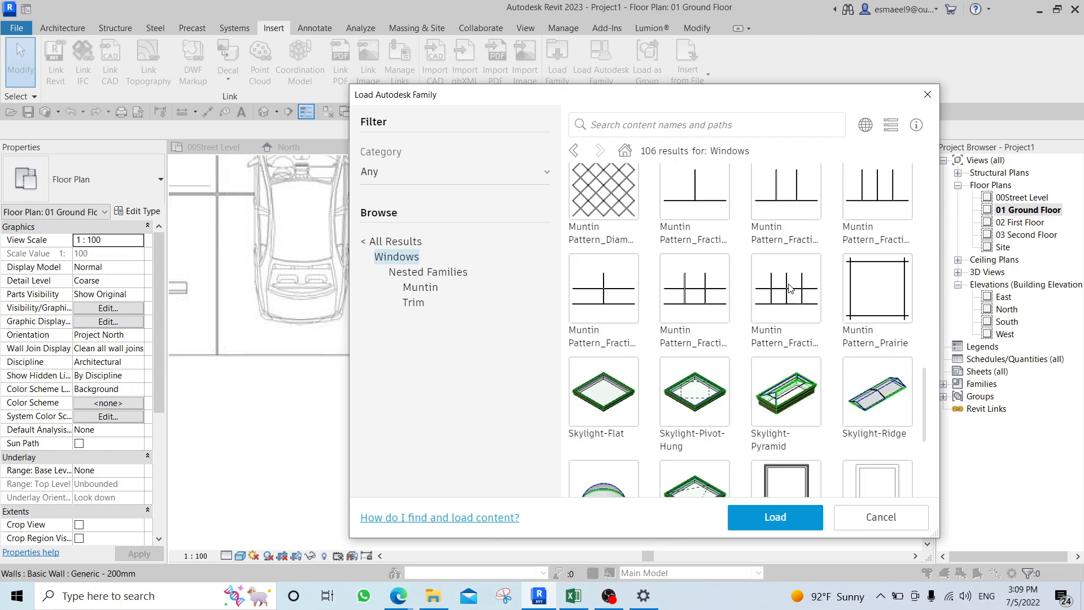
scroll(822, 409, "down", 4)
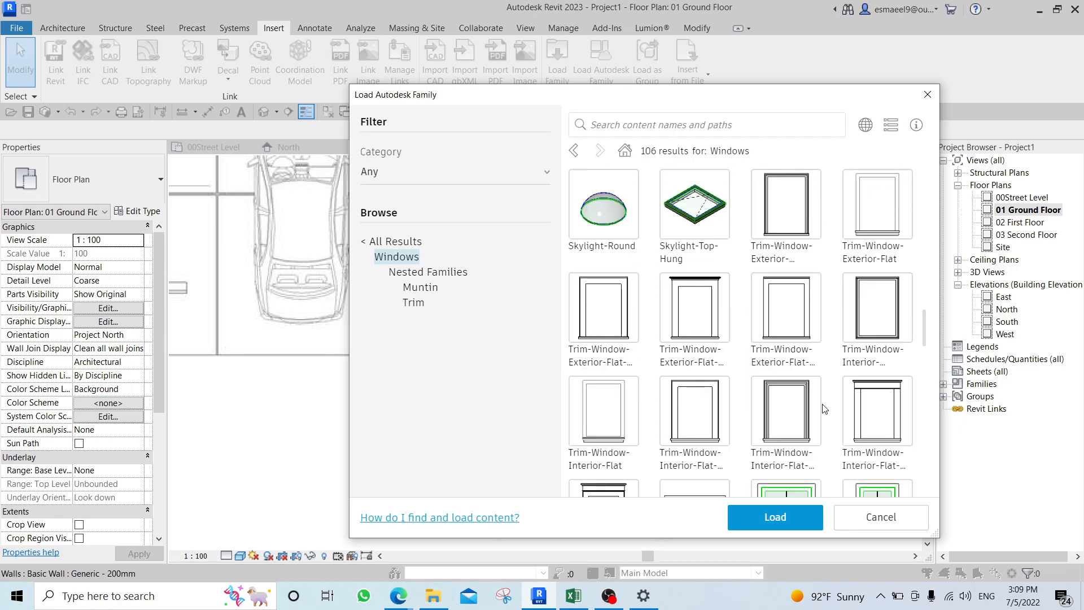
scroll(839, 400, "down", 5)
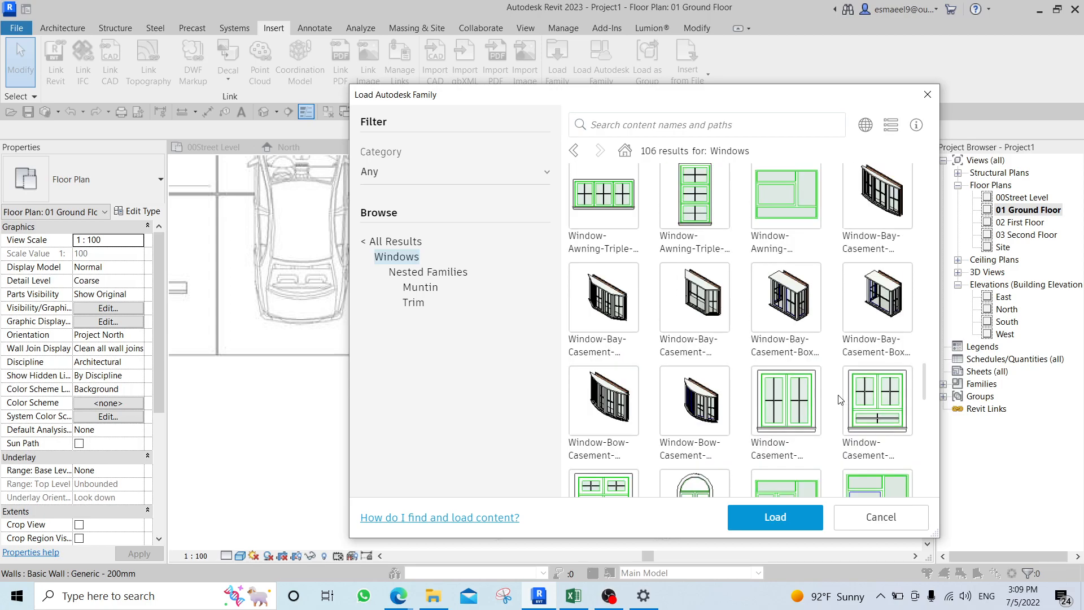
scroll(839, 400, "down", 5)
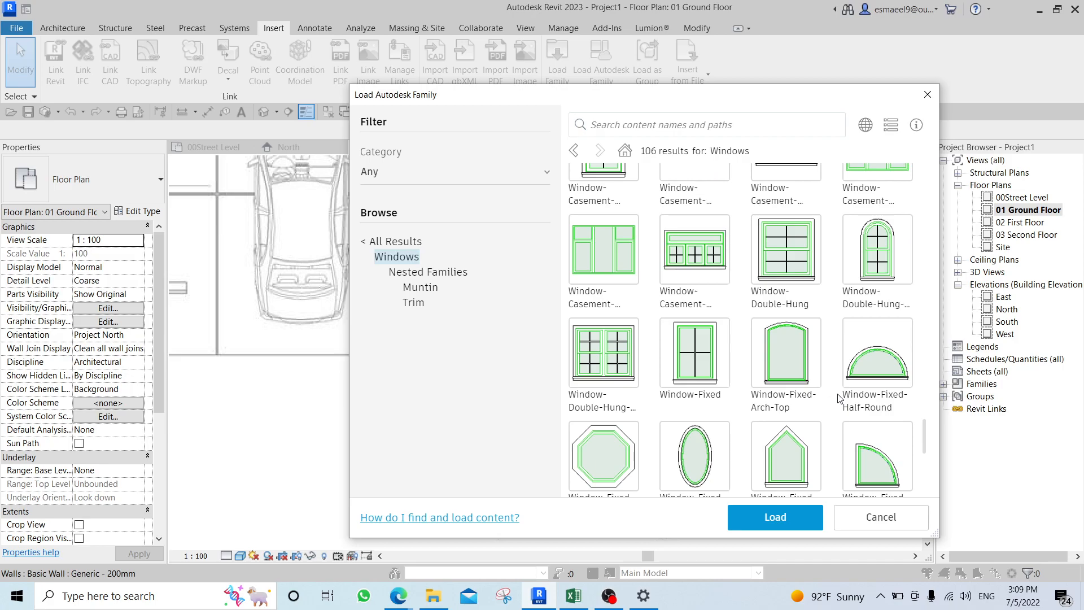
scroll(840, 400, "down", 5)
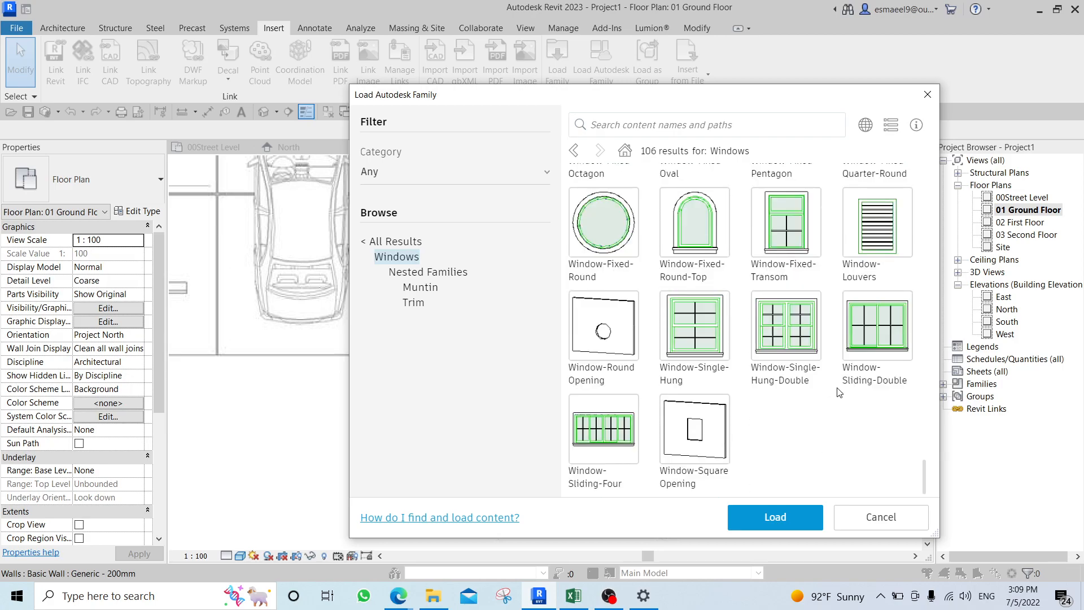
scroll(825, 359, "up", 2)
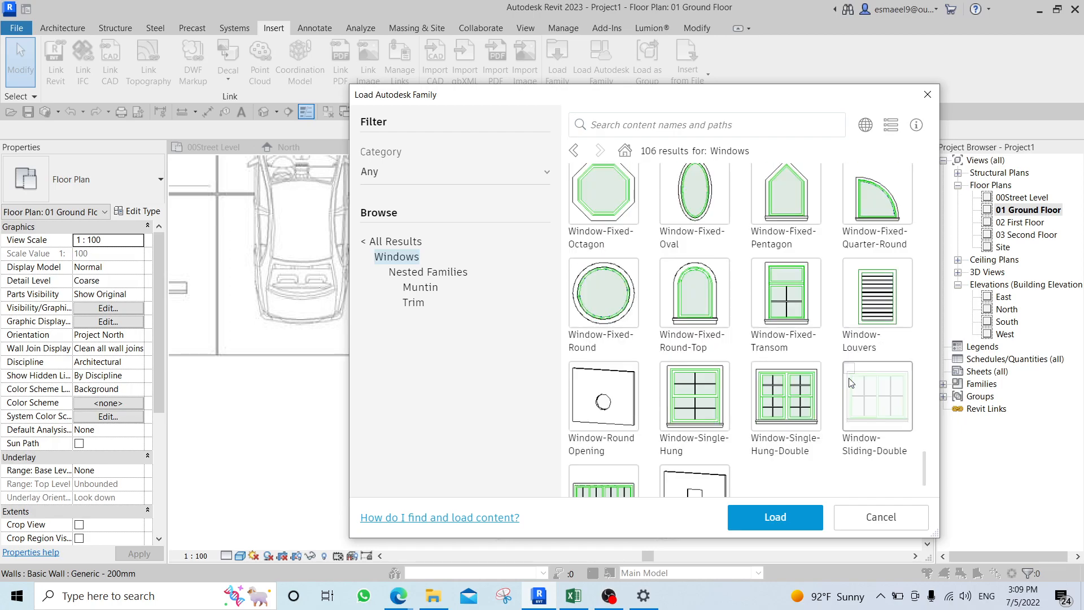
left_click(861, 396)
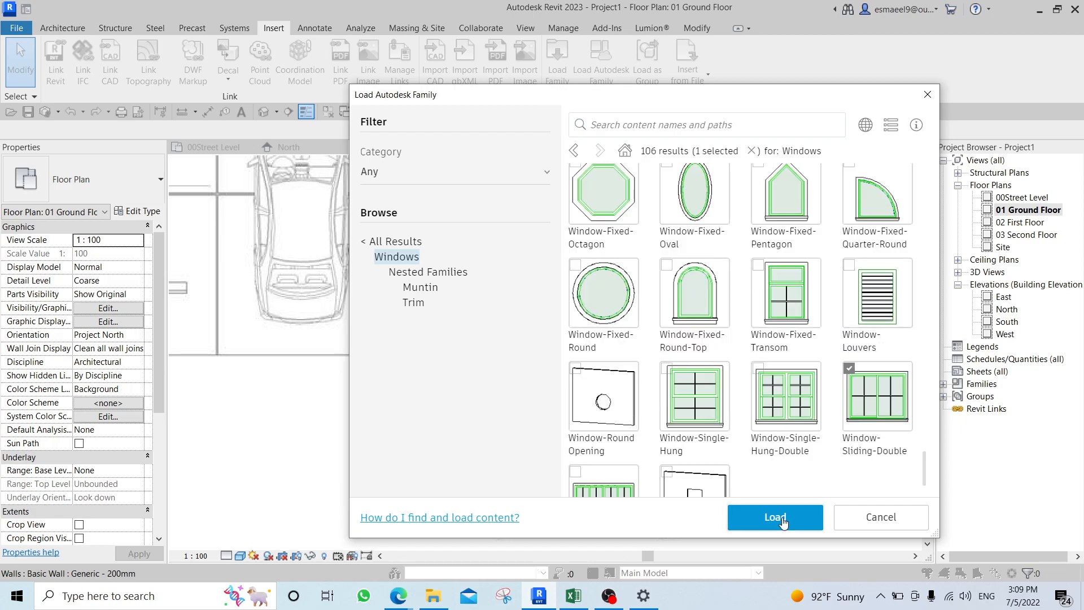
left_click(775, 516)
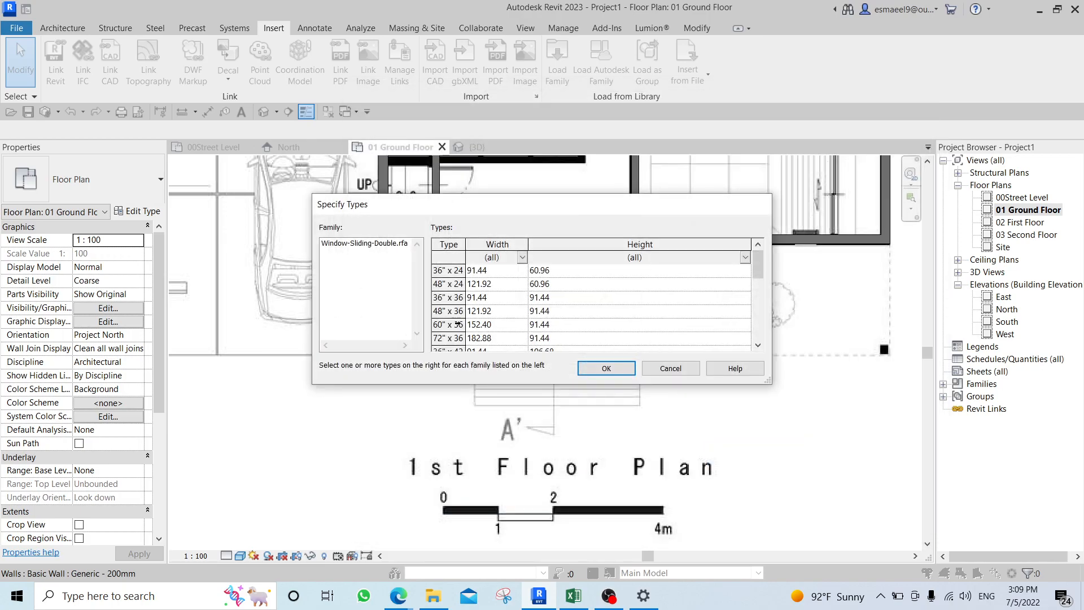
left_click(449, 324)
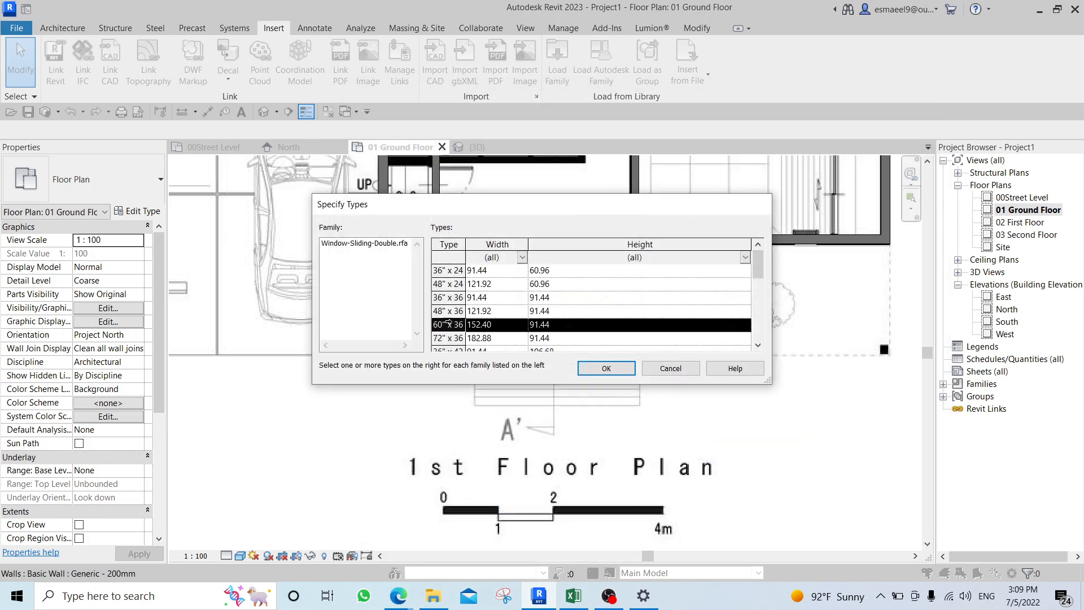
left_click(605, 368)
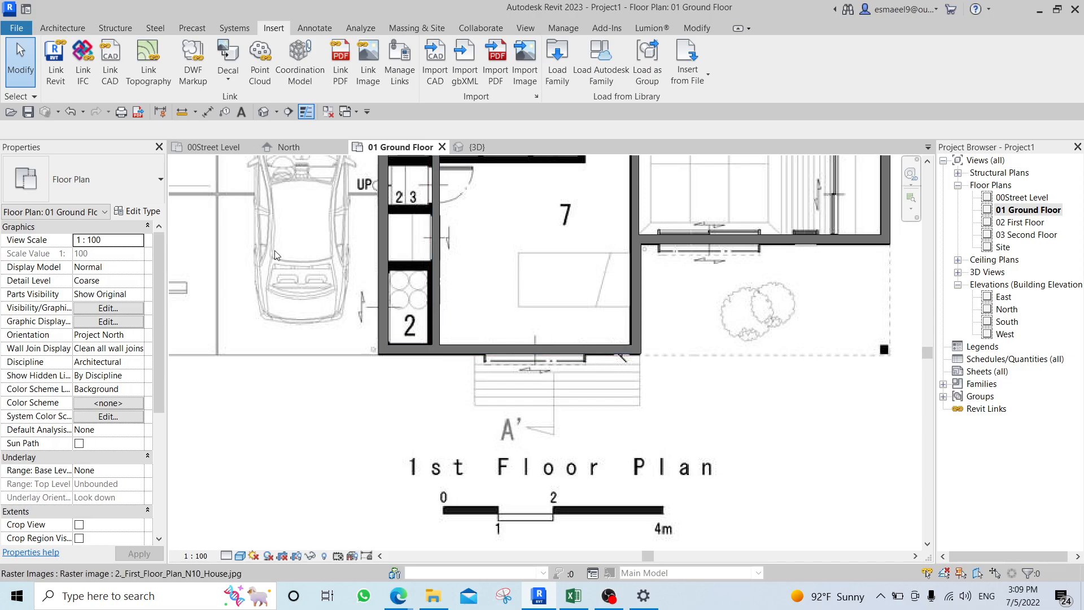
Start placing a window and duplicate the Window-Sliding-Double 60" x 36" type as "new win".
left_click(61, 29)
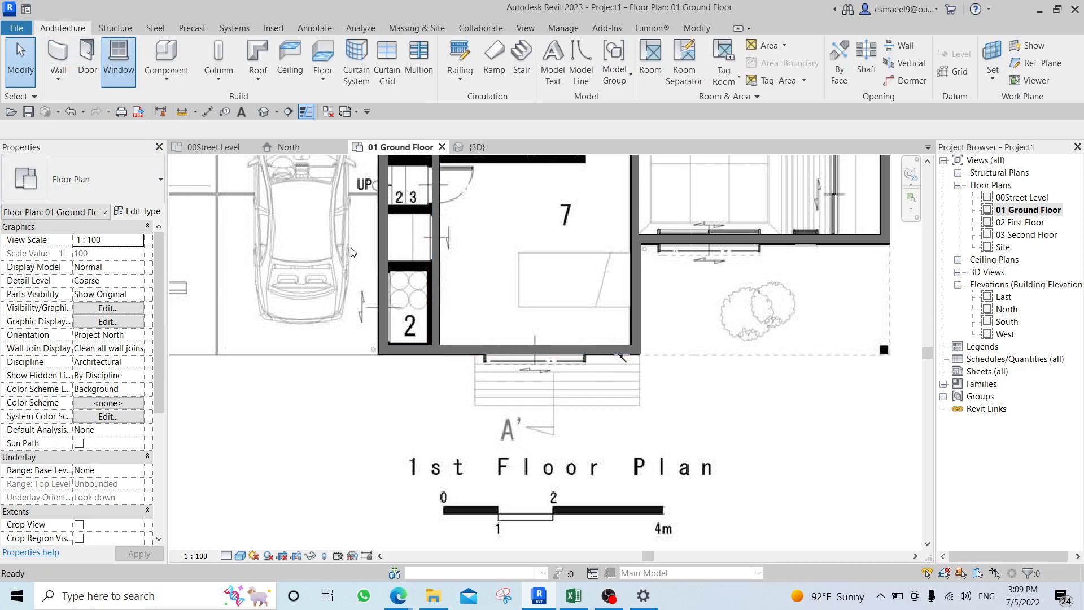
left_click(118, 56)
left_click(136, 211)
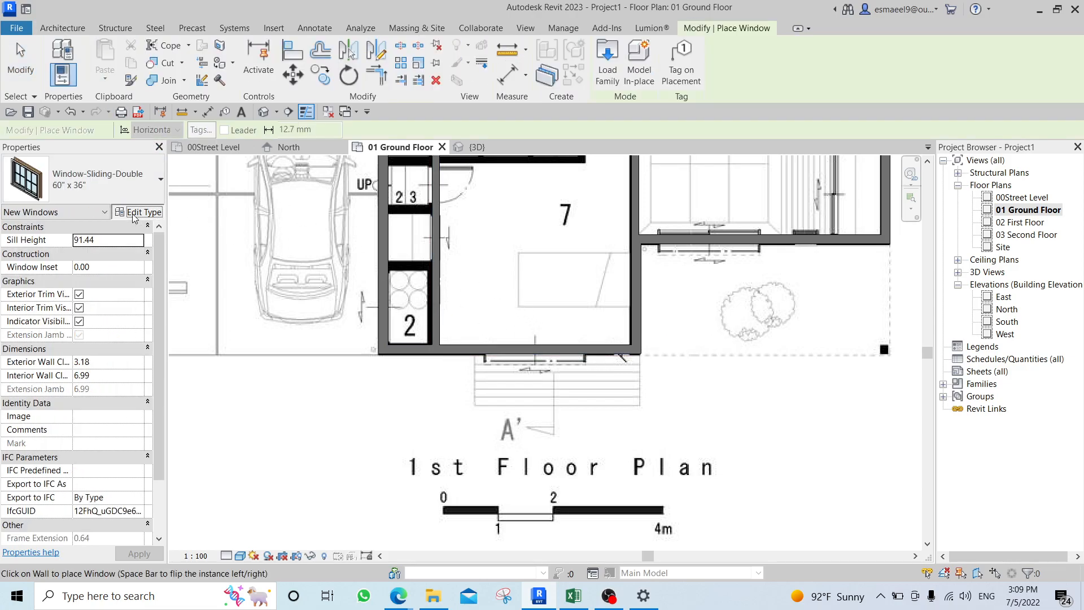
left_click(699, 202)
type("new win")
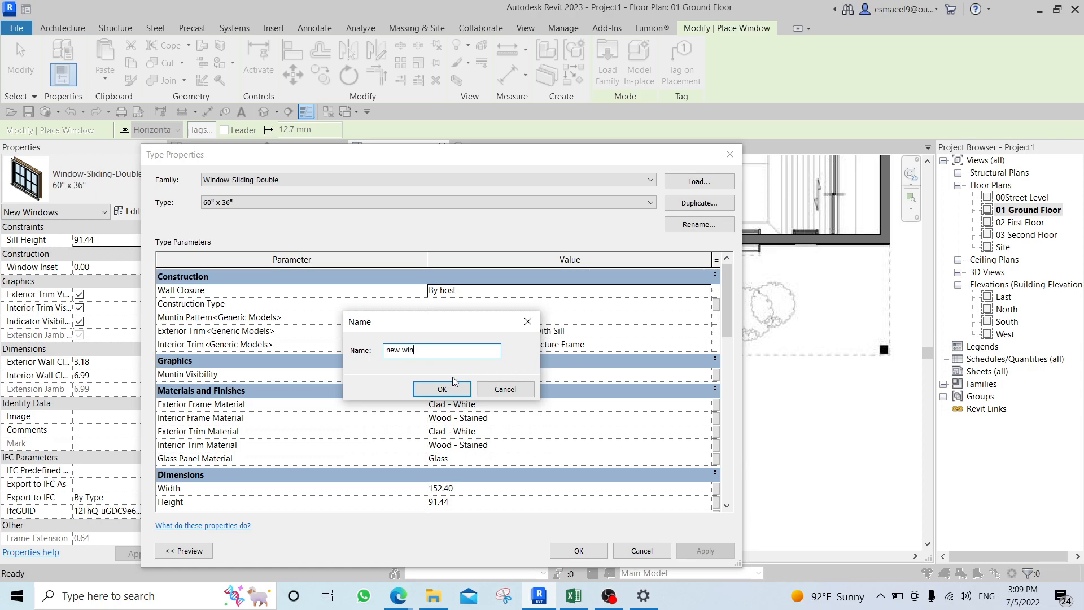
left_click(443, 389)
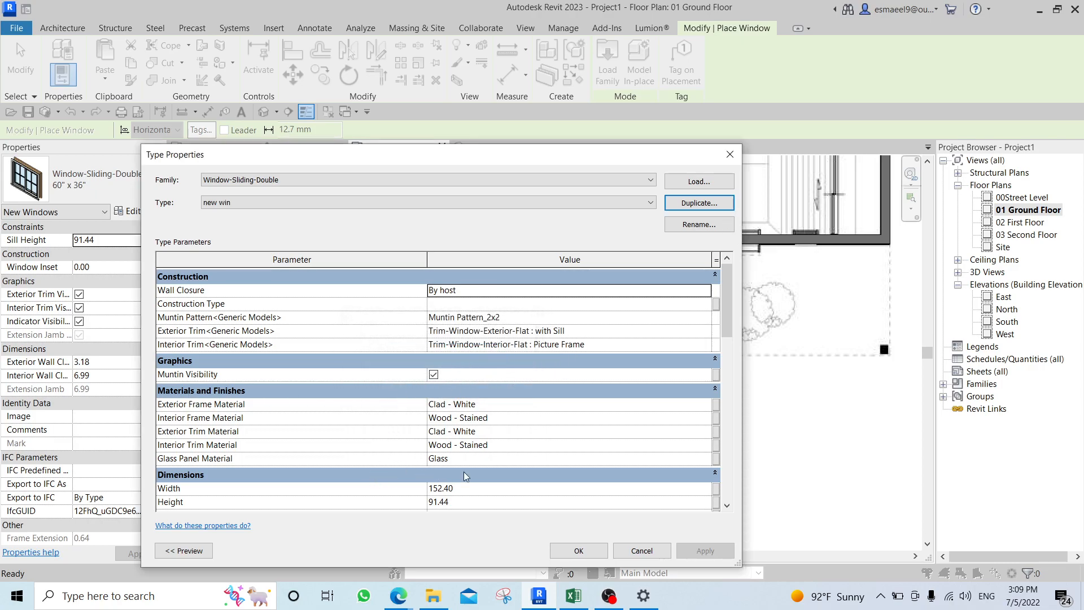
Set the "new win" type's width to 150 and its height to 200.
scroll(725, 288, "down", 3)
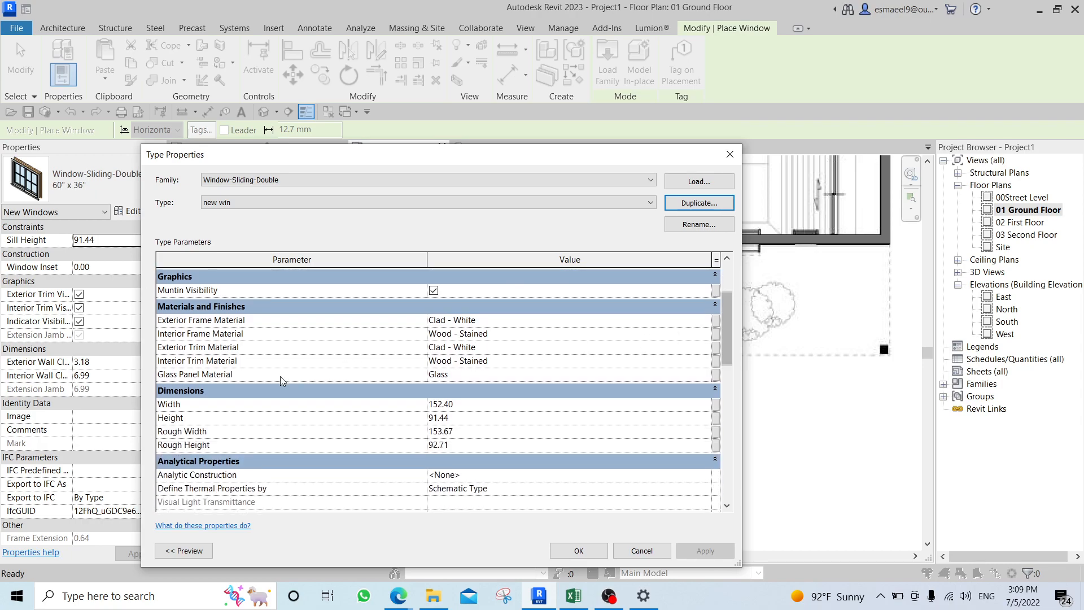
left_click(494, 405)
type("150")
left_click(477, 419)
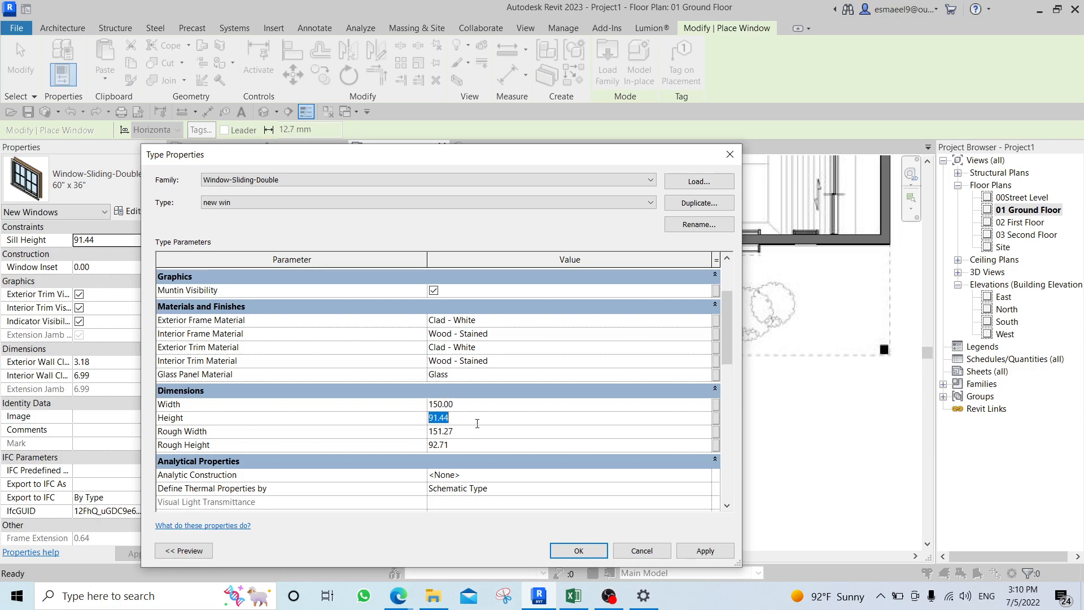
type("200")
left_click(705, 550)
left_click(579, 551)
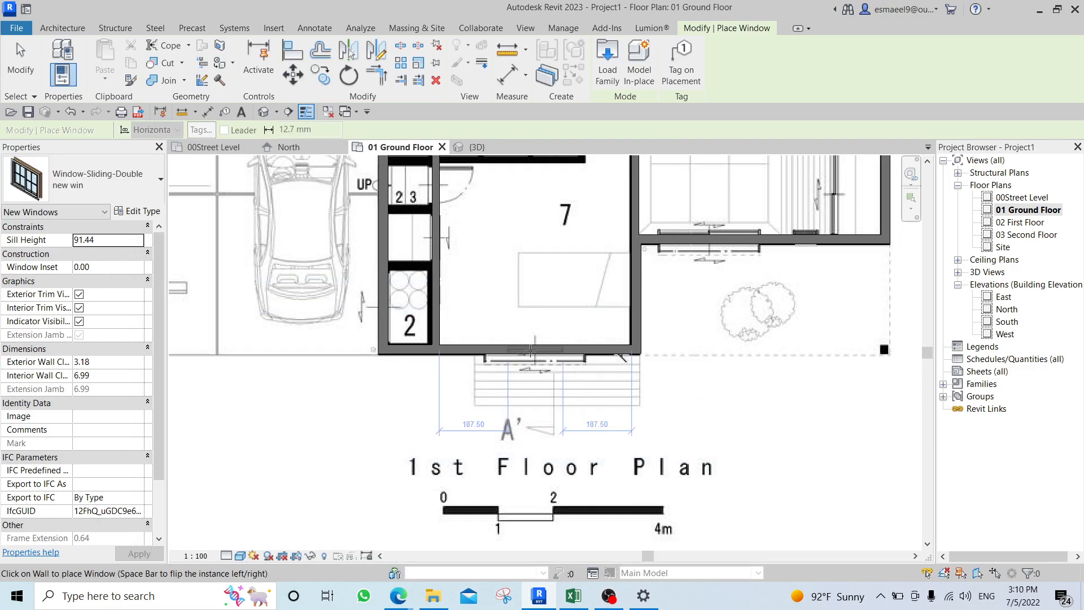
Change the "new win" type's dimensions to a width of 230 and a height of 280.
left_click(131, 213)
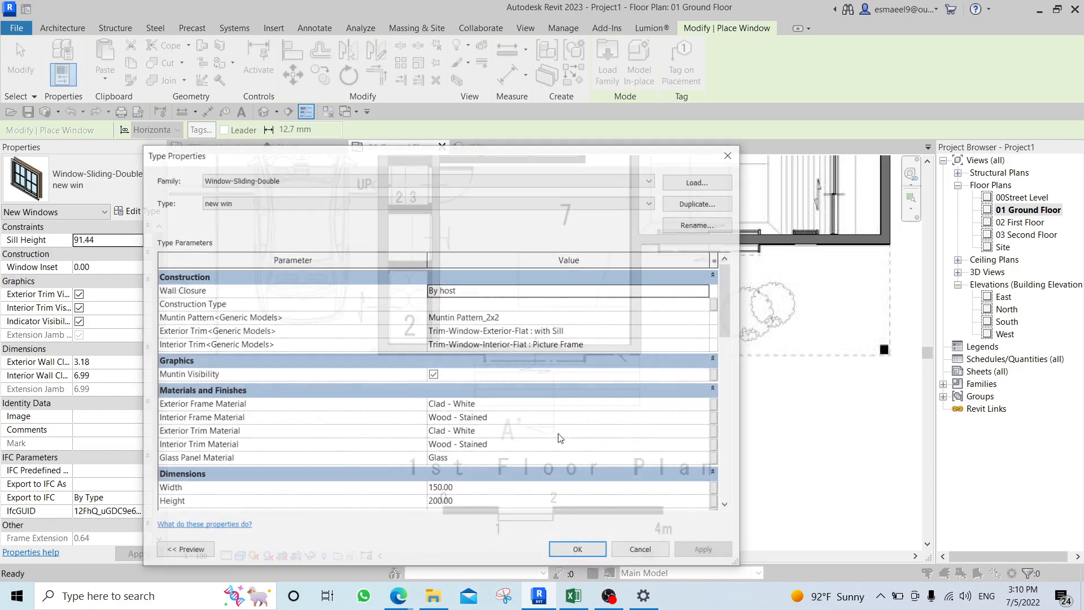
left_click(490, 489)
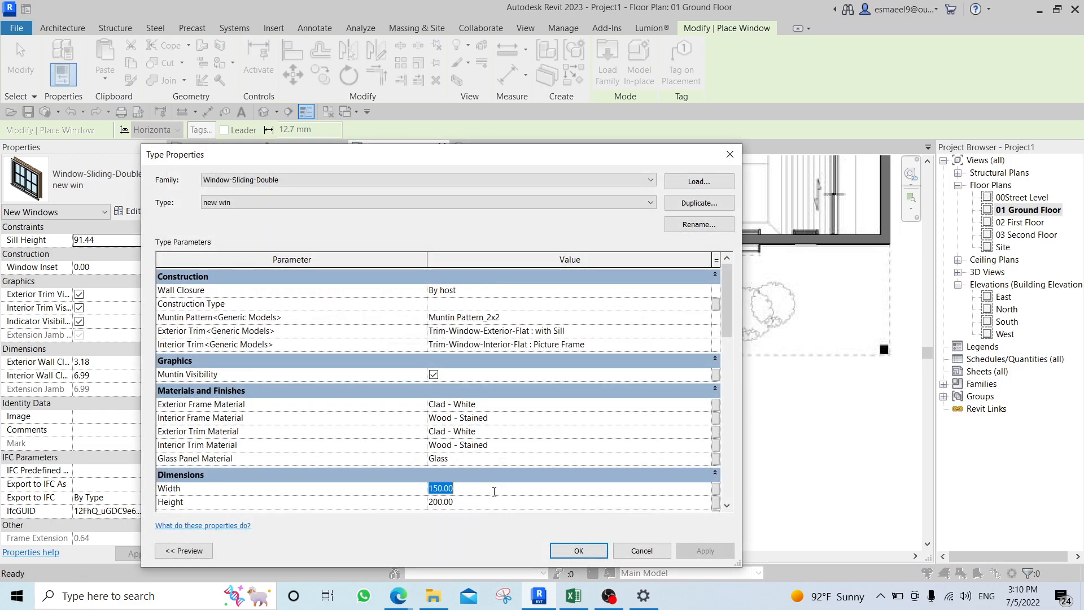
type("250")
left_click(496, 503)
type("2")
left_click(484, 488)
type("230")
left_click(468, 501)
type("3")
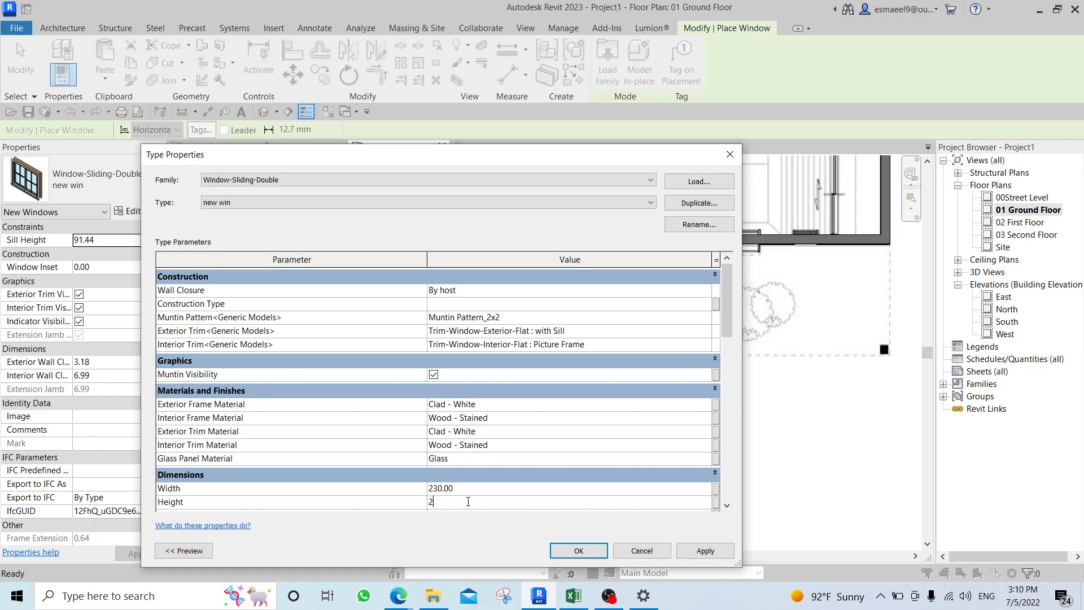
type("80")
left_click(579, 550)
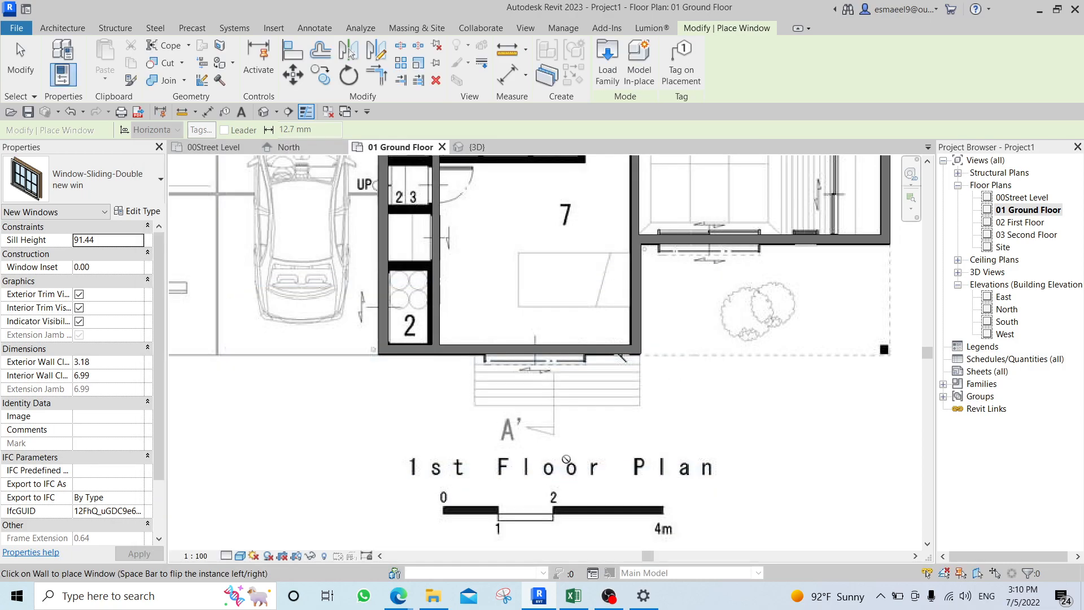
Place a "new win" window at the traced opening in room 7's exterior wall beside the steps.
left_click(598, 465)
key("Escape")
key("Escape")
Inspect the placed sliding window in the 3D view, checking its height and position in the exterior wall.
left_click(263, 112)
middle_click_drag(429, 444, 504, 359, "shift")
scroll(620, 308, "up", 3)
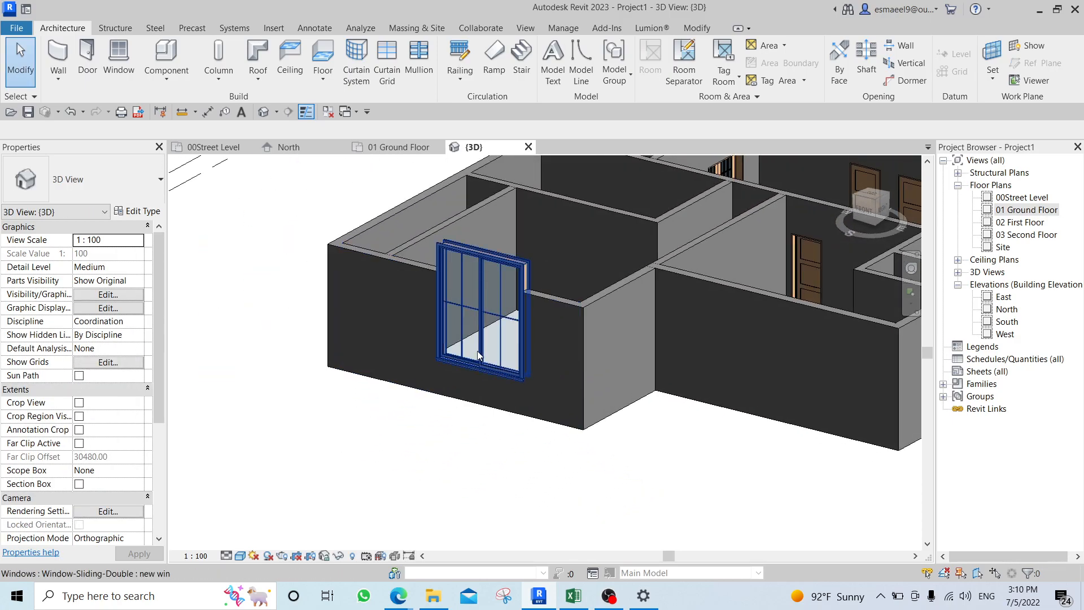
scroll(497, 338, "up", 4)
left_click(551, 358)
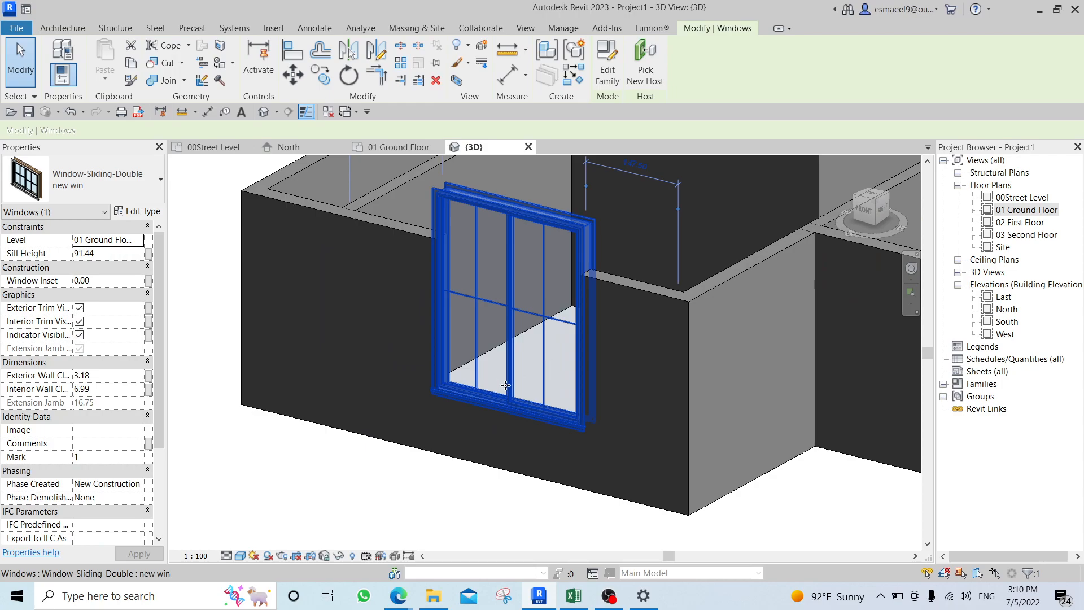
key("Escape")
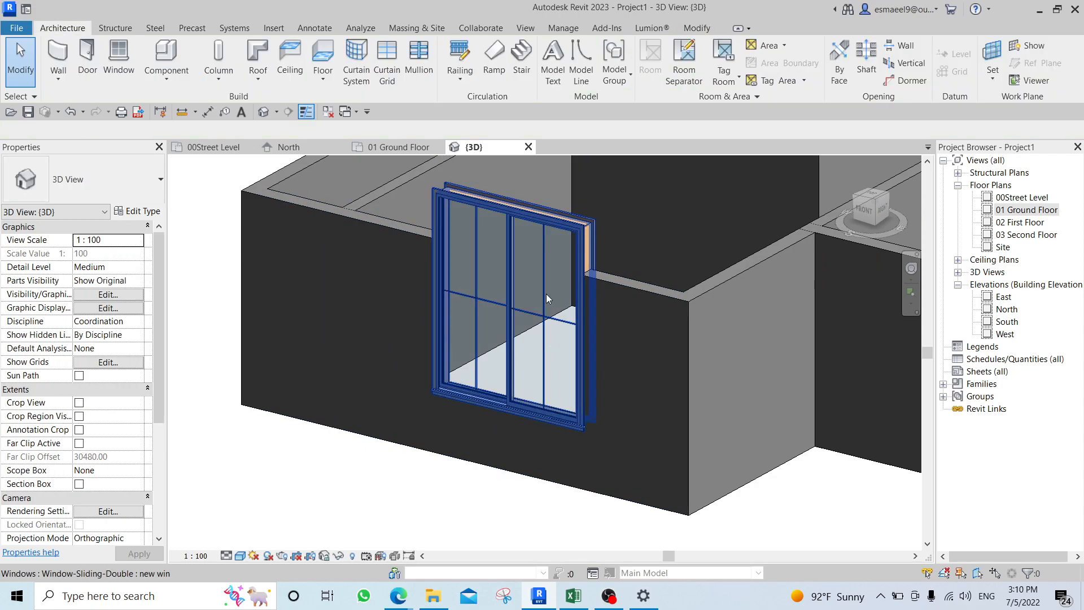
left_click(556, 317)
key("Escape")
scroll(541, 385, "up", 2)
scroll(551, 382, "down", 2)
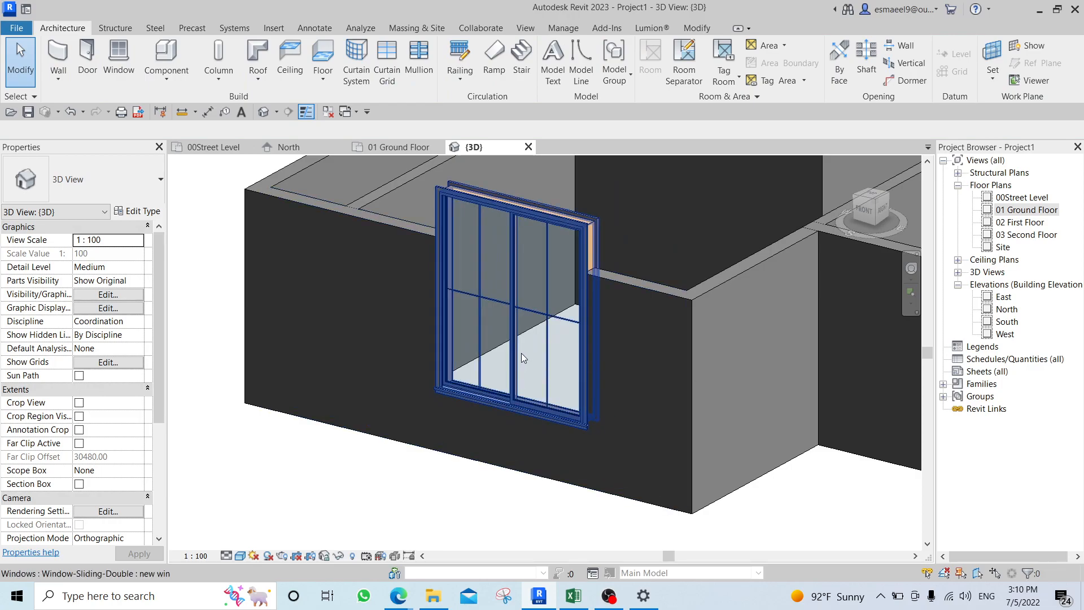
Set the sill height of the placed sliding window to 5.
left_click(504, 266)
key("Escape")
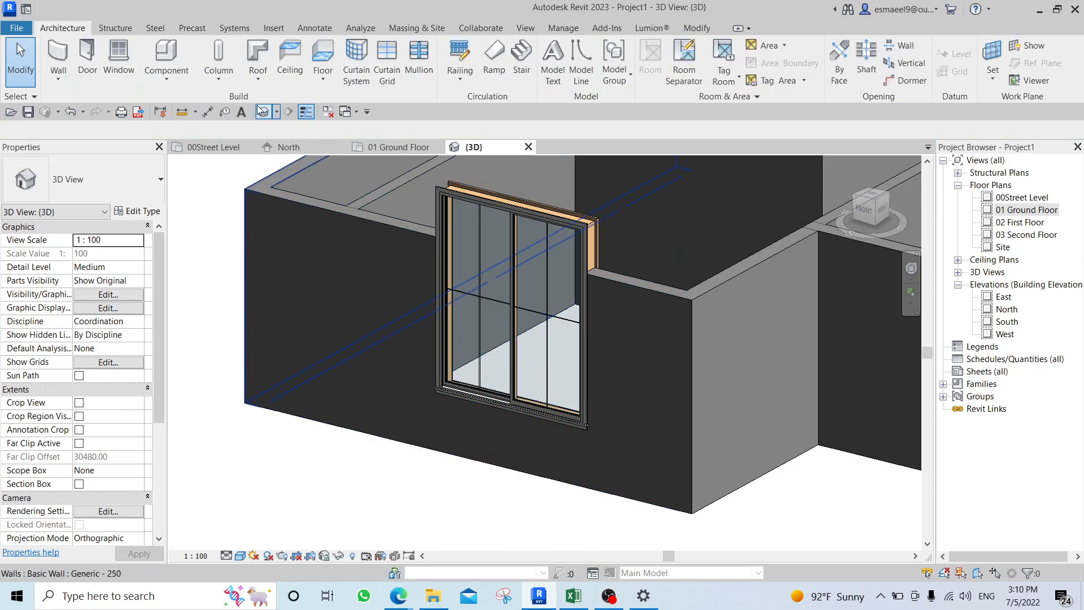
left_click(525, 273)
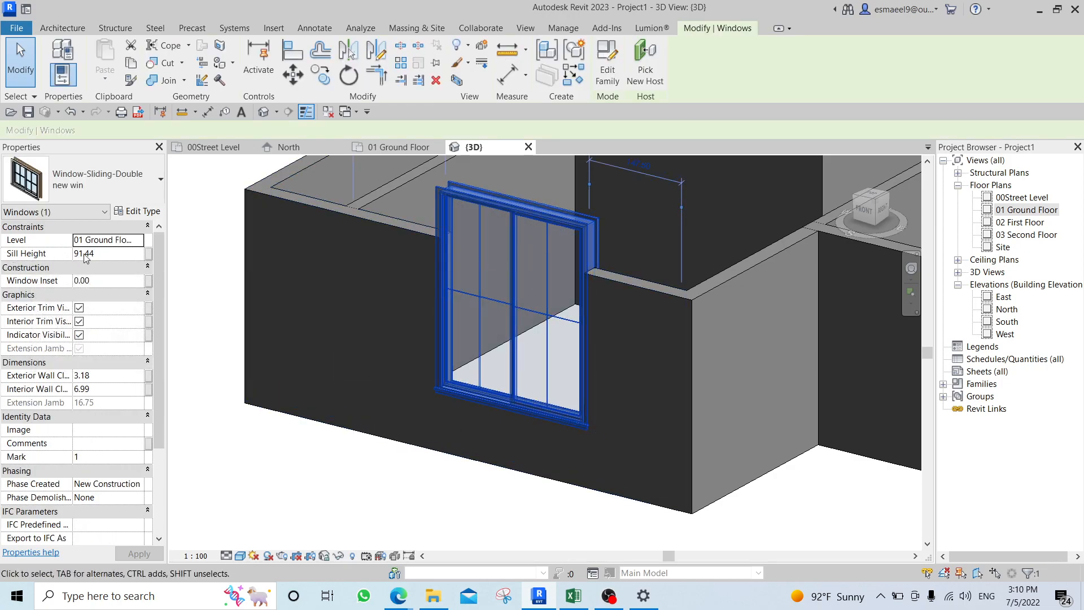
left_click(102, 257)
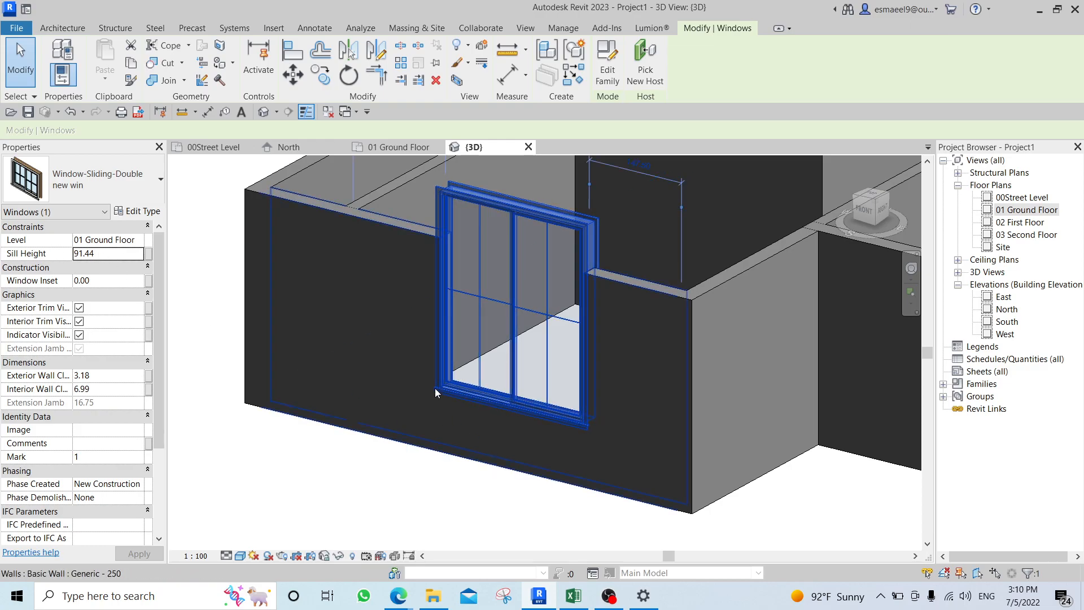
double_click(126, 250)
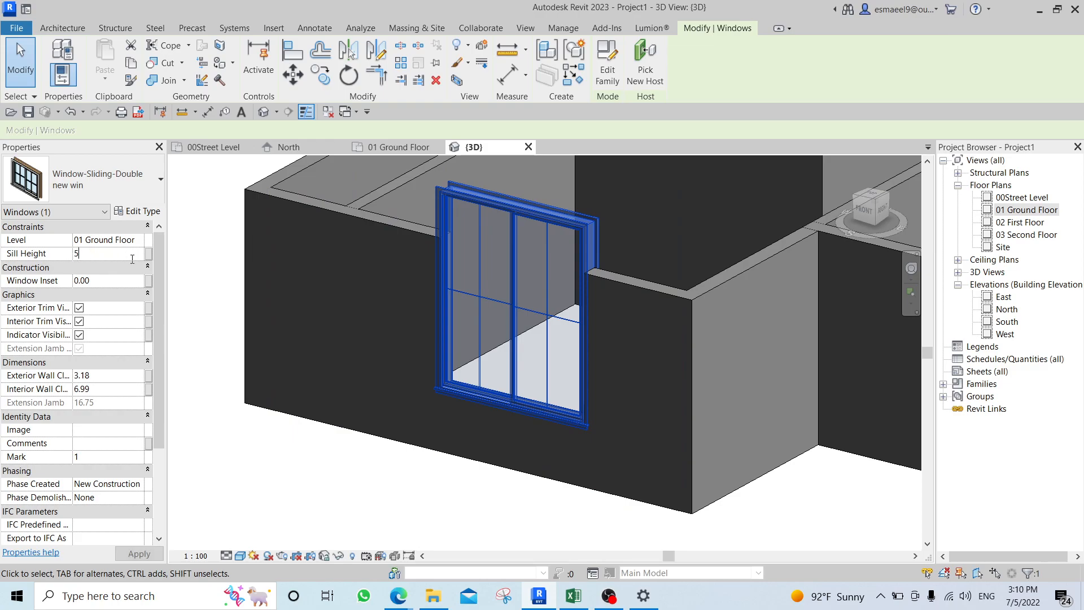
key("Return")
left_click(552, 503)
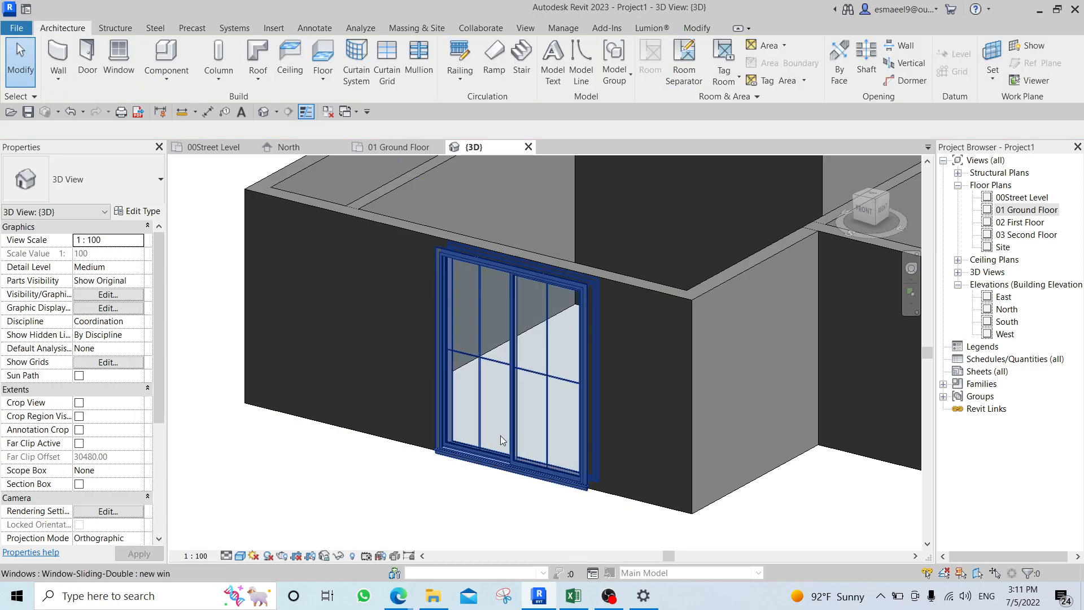
Set the placed sliding window's sill height to 15.
left_click(501, 435)
double_click(116, 254)
type("15")
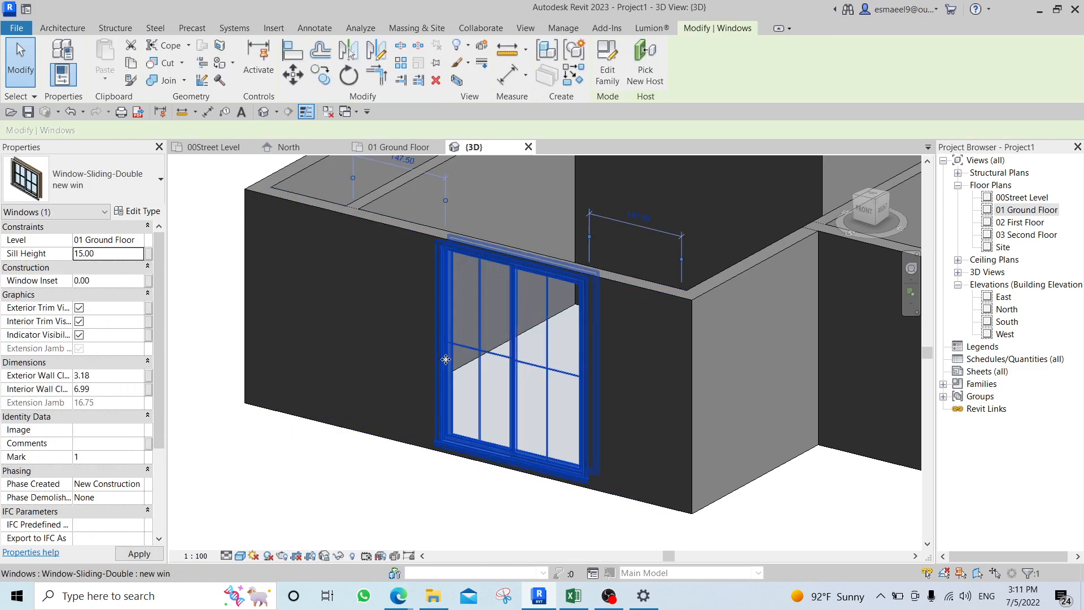
left_click(551, 501)
Change the "new win" type's dimensions to a width of 210 and a height of 250.
left_click(499, 357)
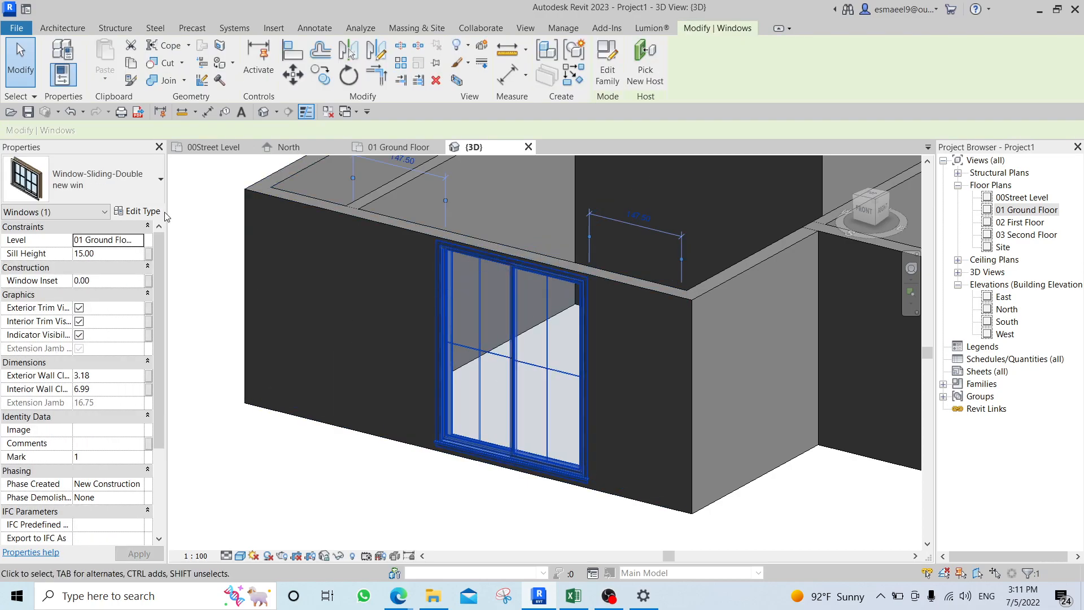
left_click(139, 211)
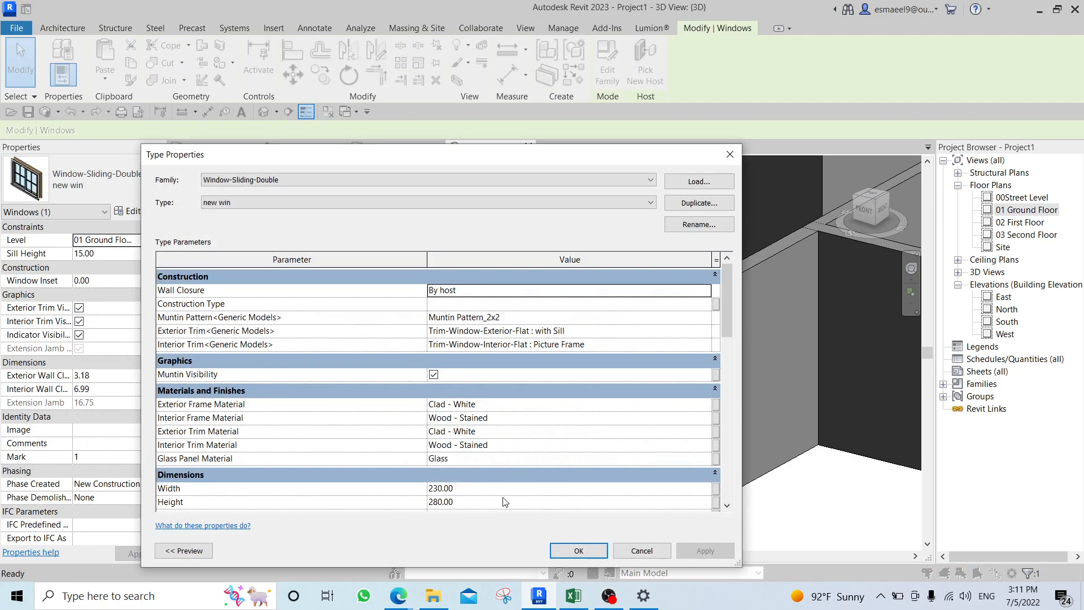
left_click(485, 489)
left_click(479, 503)
type("250")
left_click(478, 489)
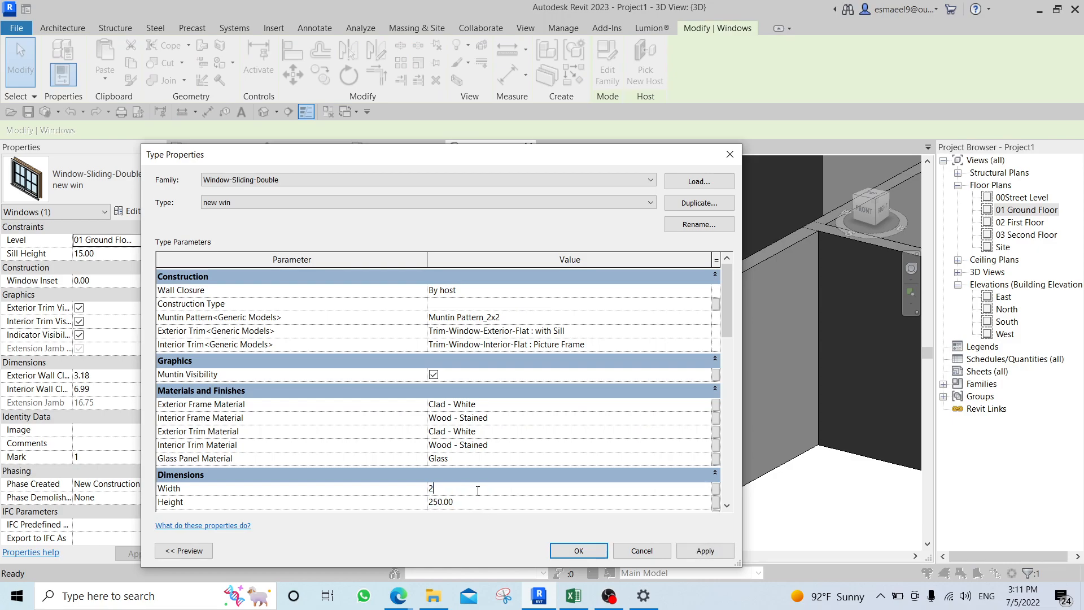
left_click(682, 551)
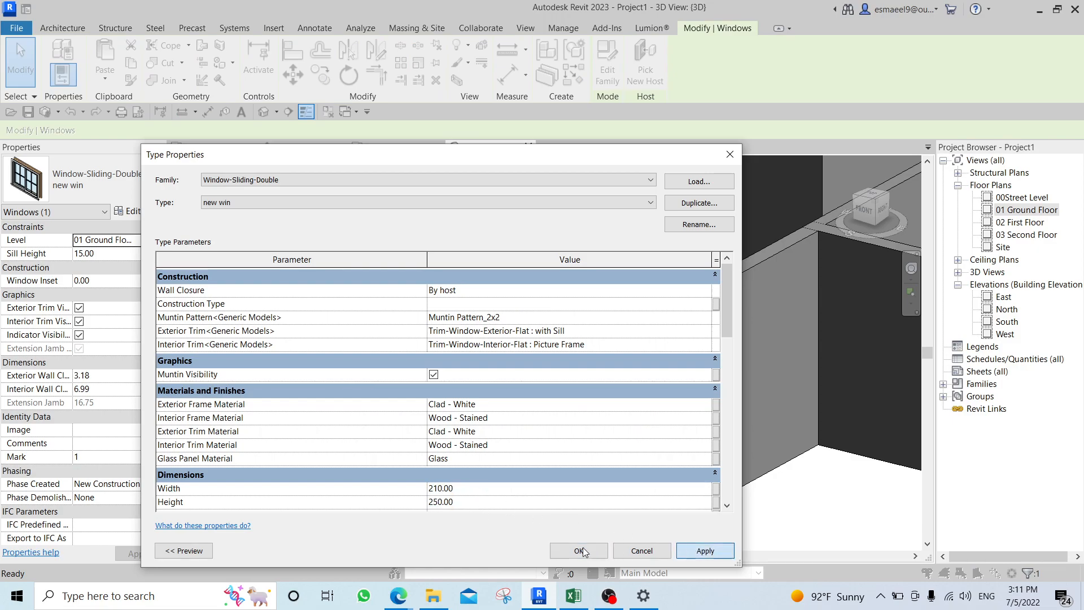
left_click(563, 549)
left_click(582, 533)
Flip the placed sliding window so its interior wood trim faces outside the exterior wall.
middle_click_drag(543, 511, 564, 511, "shift")
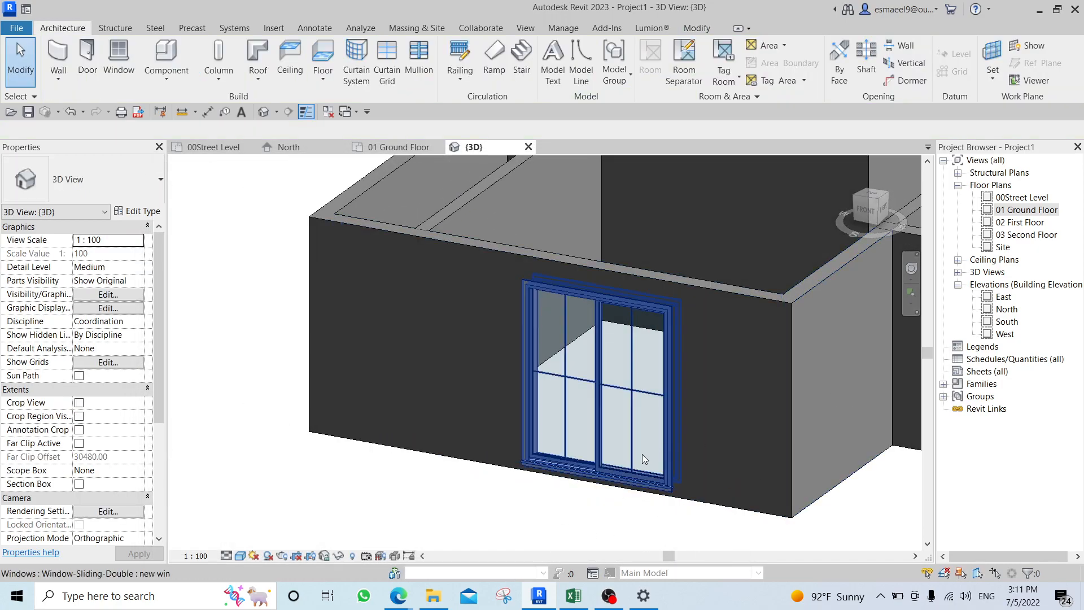
scroll(621, 454, "up", 3)
left_click(602, 456)
left_click(612, 510)
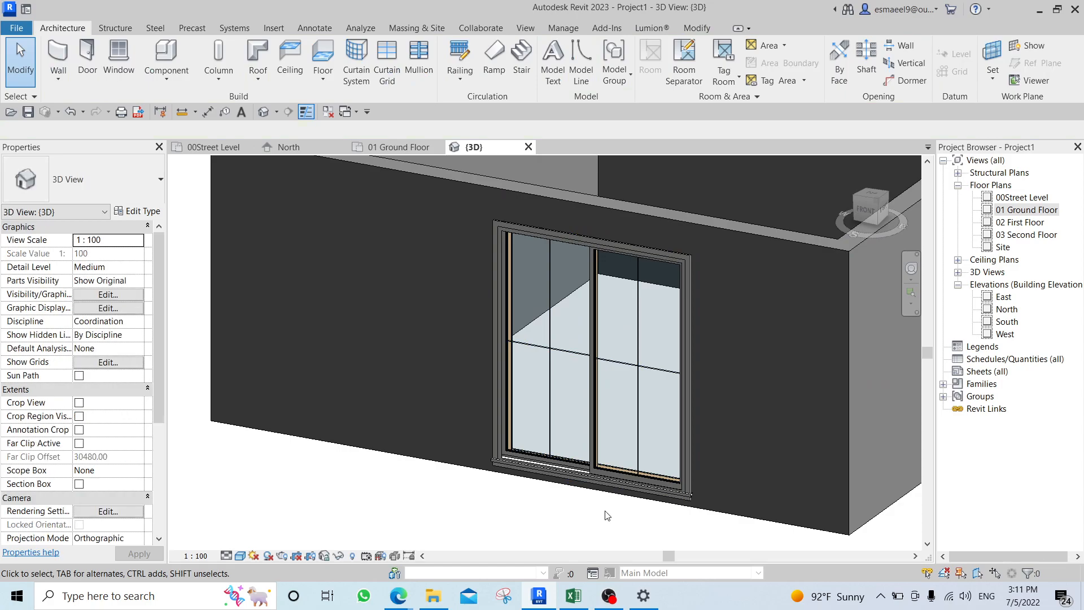
left_click(593, 423)
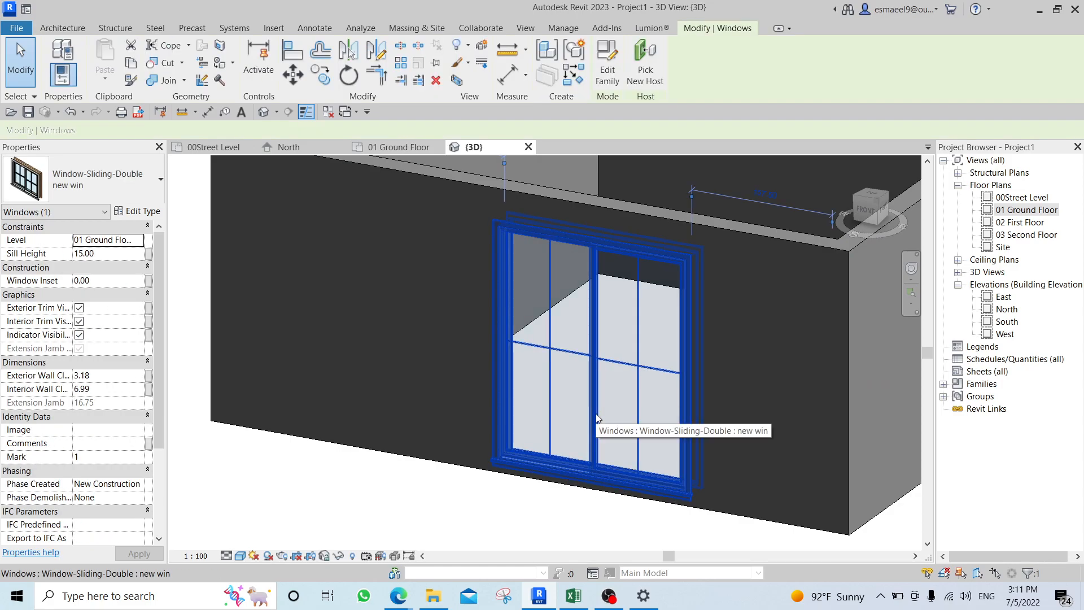
left_click(504, 508)
left_click(554, 470)
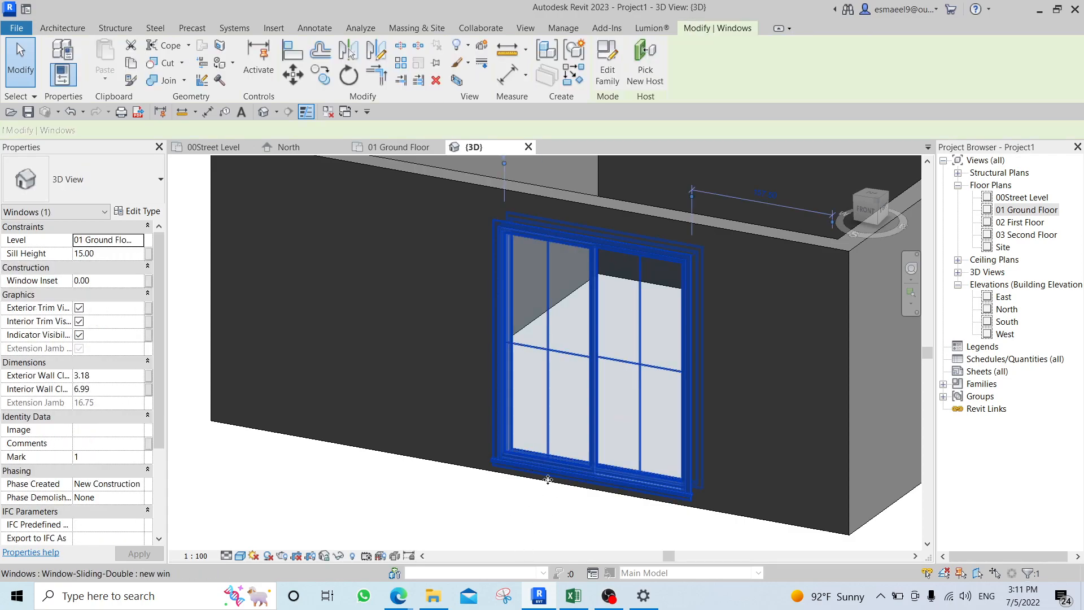
left_click(493, 528)
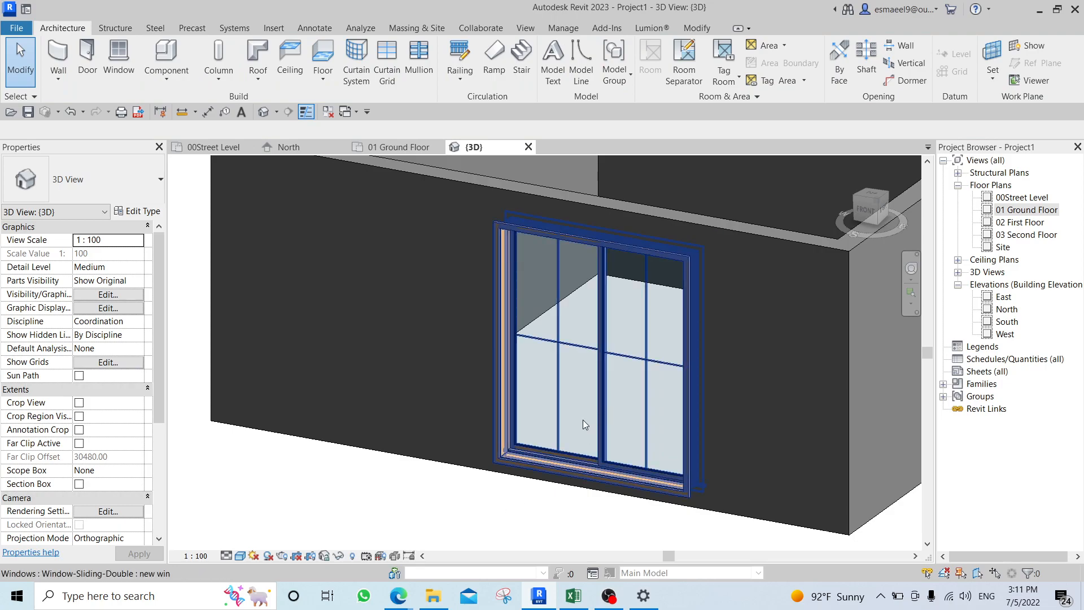
Cycle the sliding window through its flip orientations, returning to the one with the wood trim on the outside.
left_click(533, 444)
key("space")
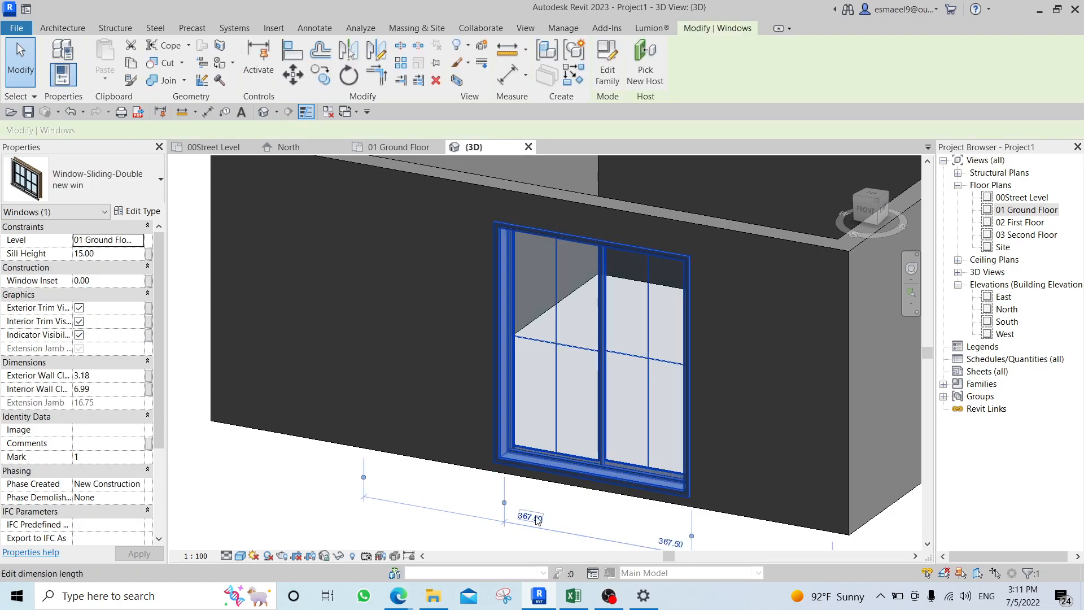
key("space")
key("space")
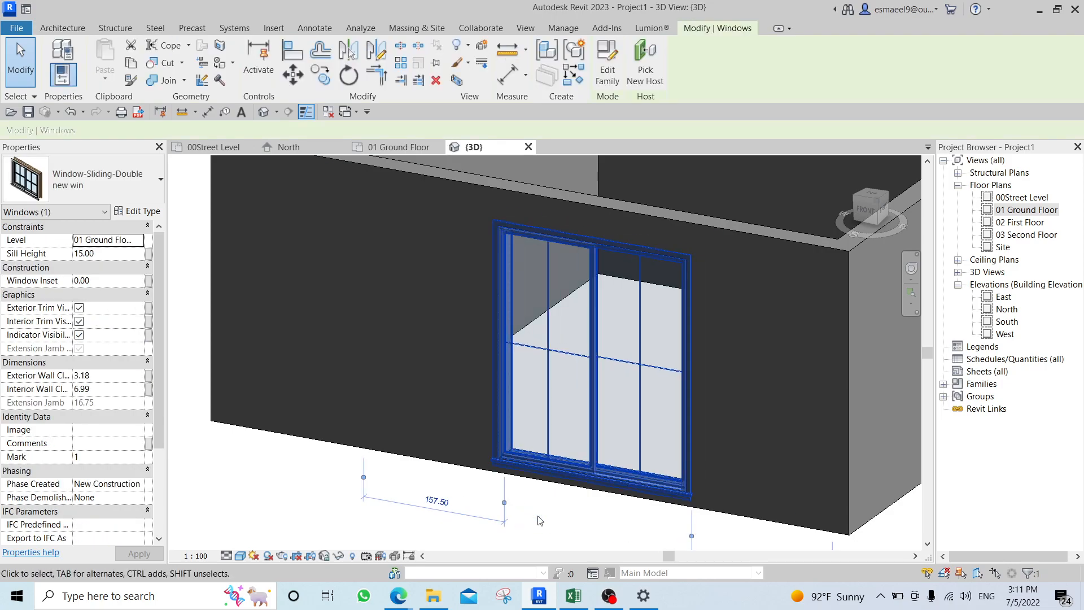
key("space")
left_click(544, 519)
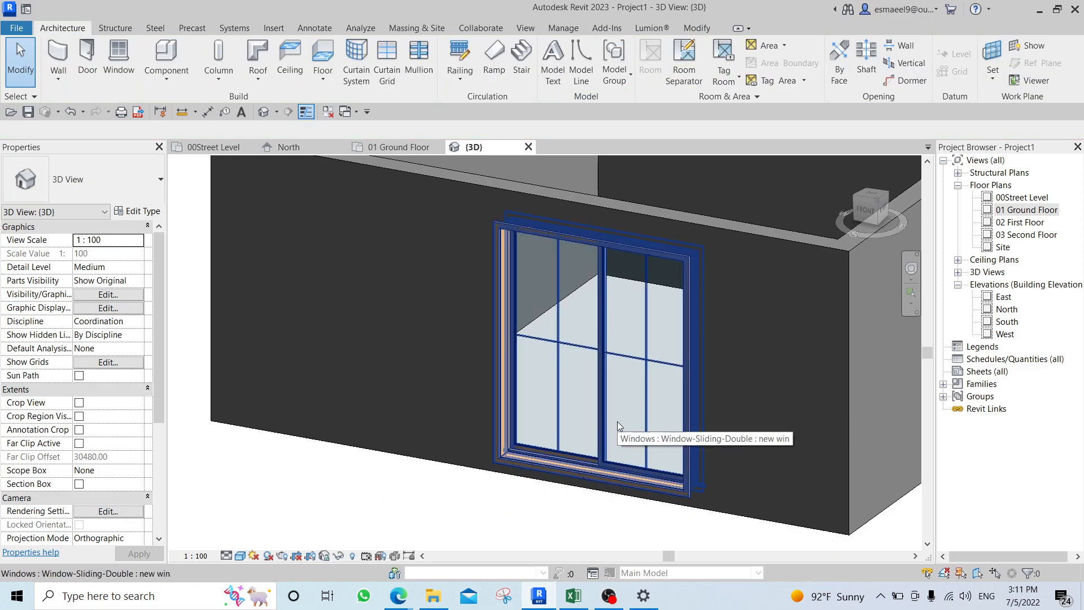
In the 01 Ground Floor plan, resize the "new win" type at room 7's opening to a width of 250 and a height of 270.
double_click(1027, 209)
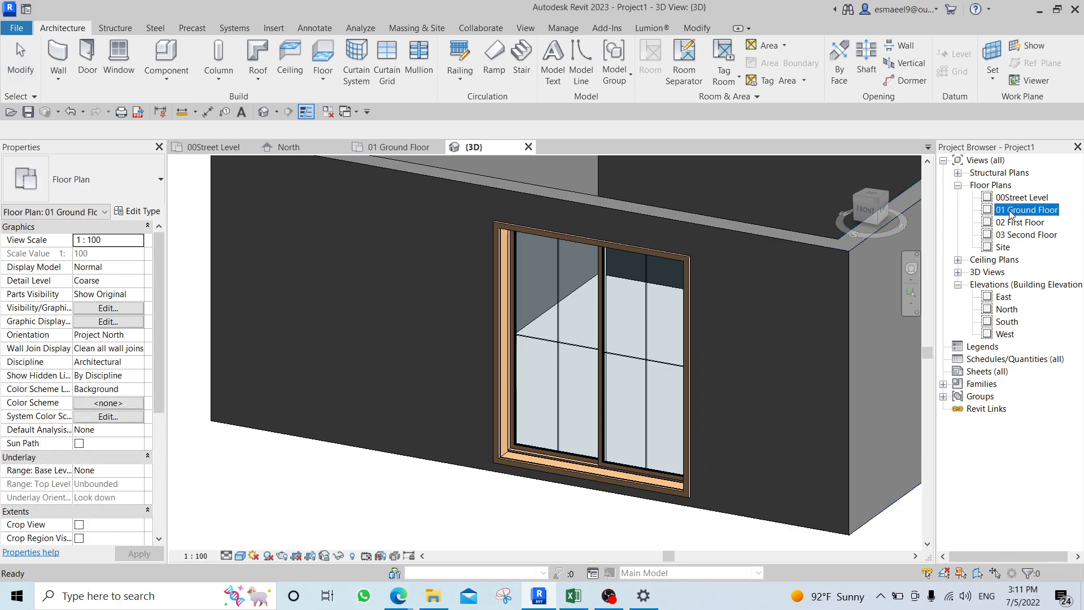
scroll(579, 333, "up", 3)
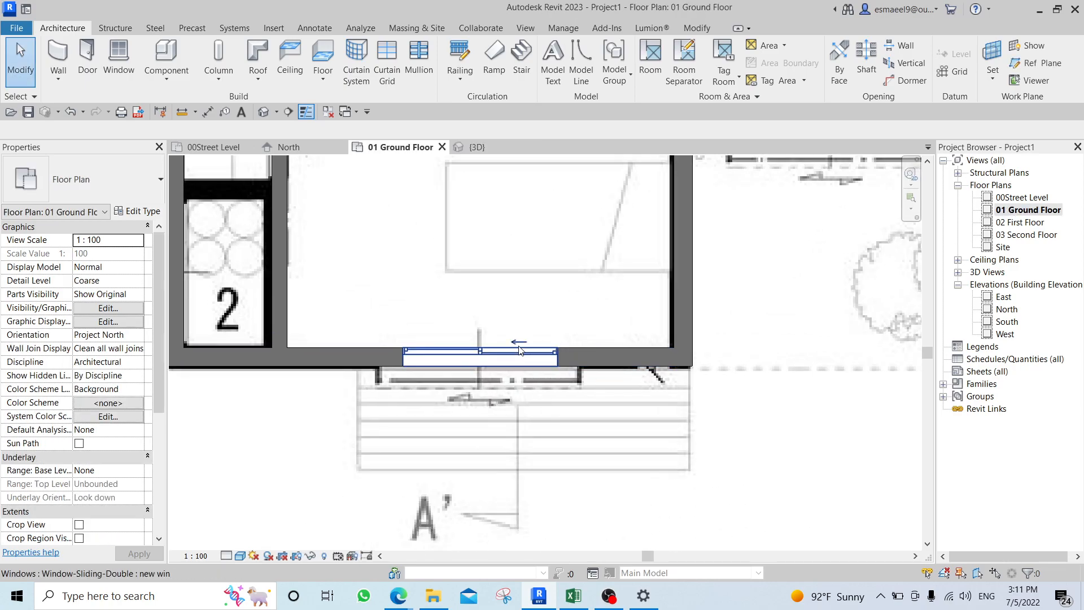
scroll(578, 325, "down", 1)
scroll(579, 325, "down", 1)
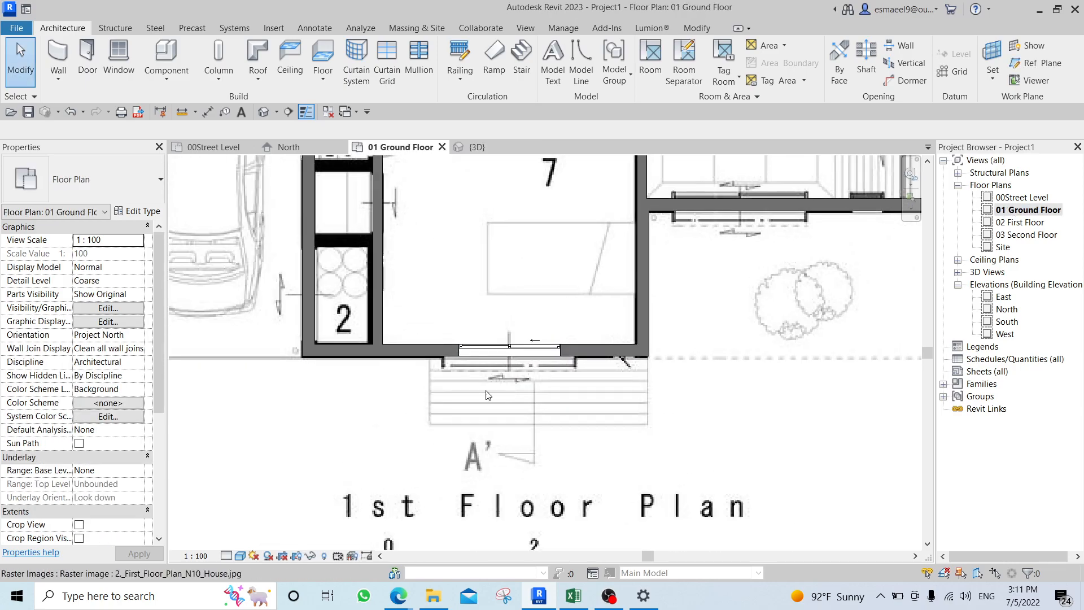
scroll(510, 337, "up", 3)
scroll(628, 345, "up", 3)
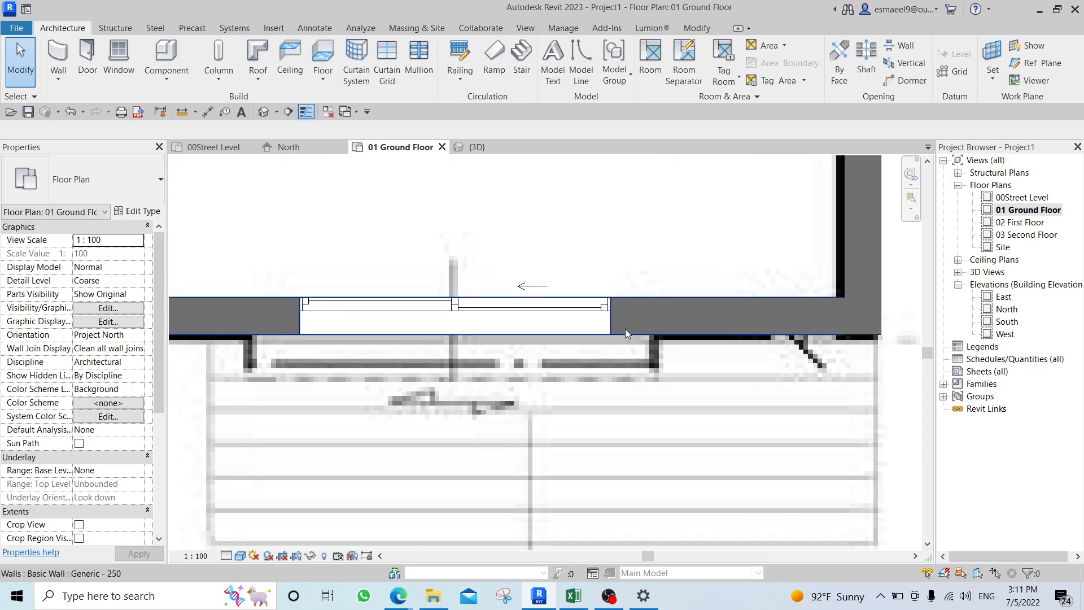
left_click(474, 309)
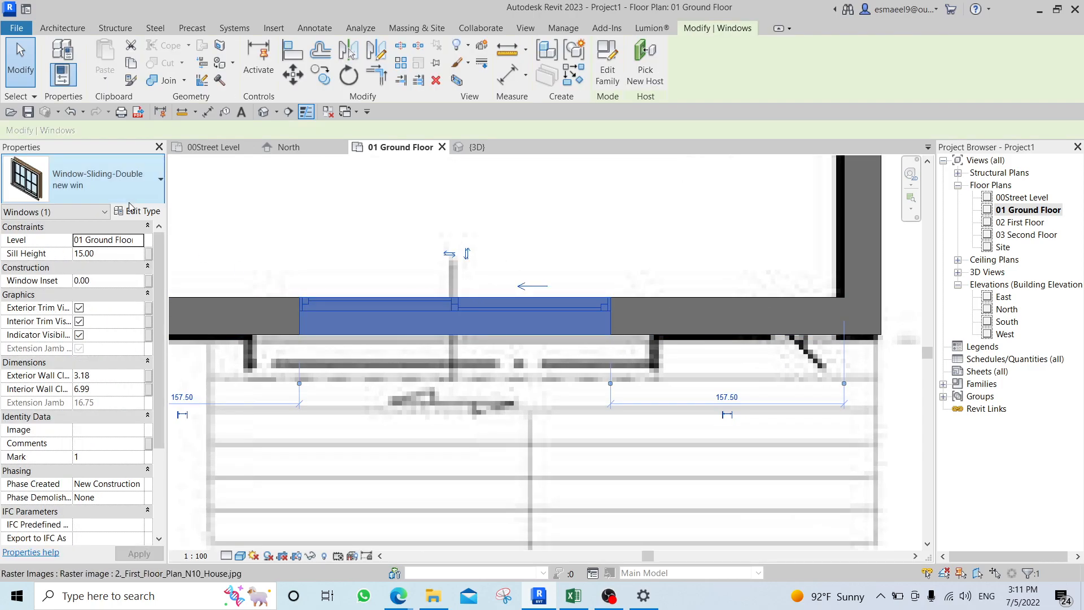
left_click(157, 213)
left_click(474, 500)
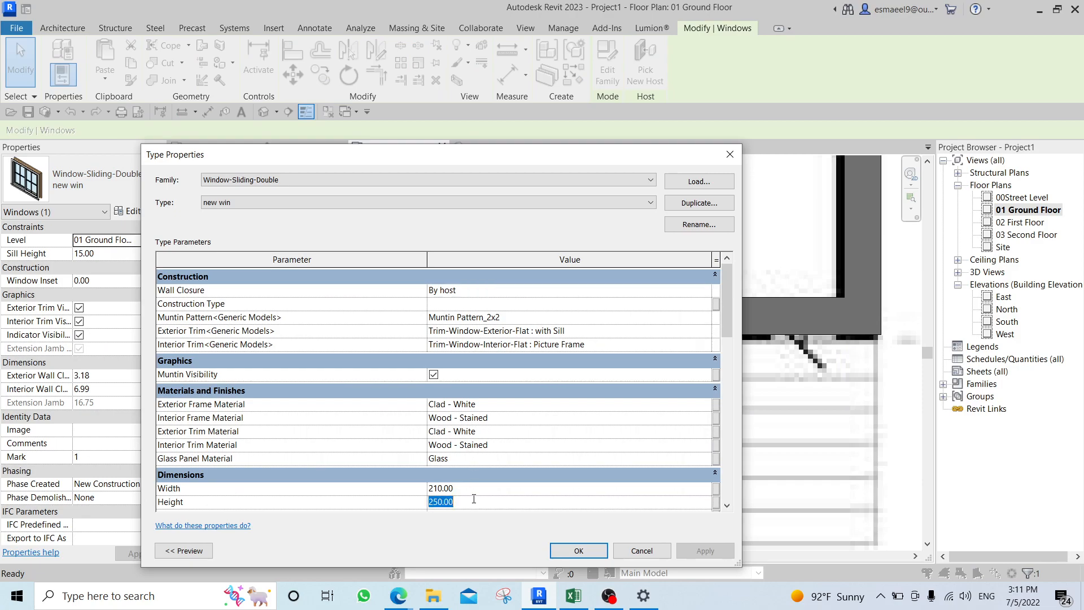
left_click(467, 489)
type("250")
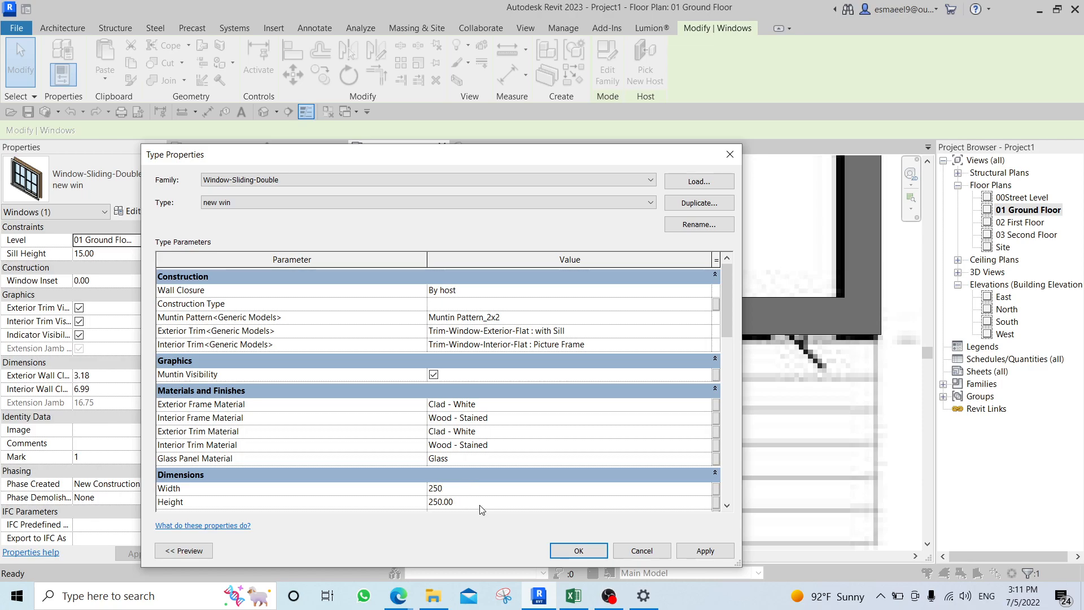
left_click(481, 502)
left_click(590, 548)
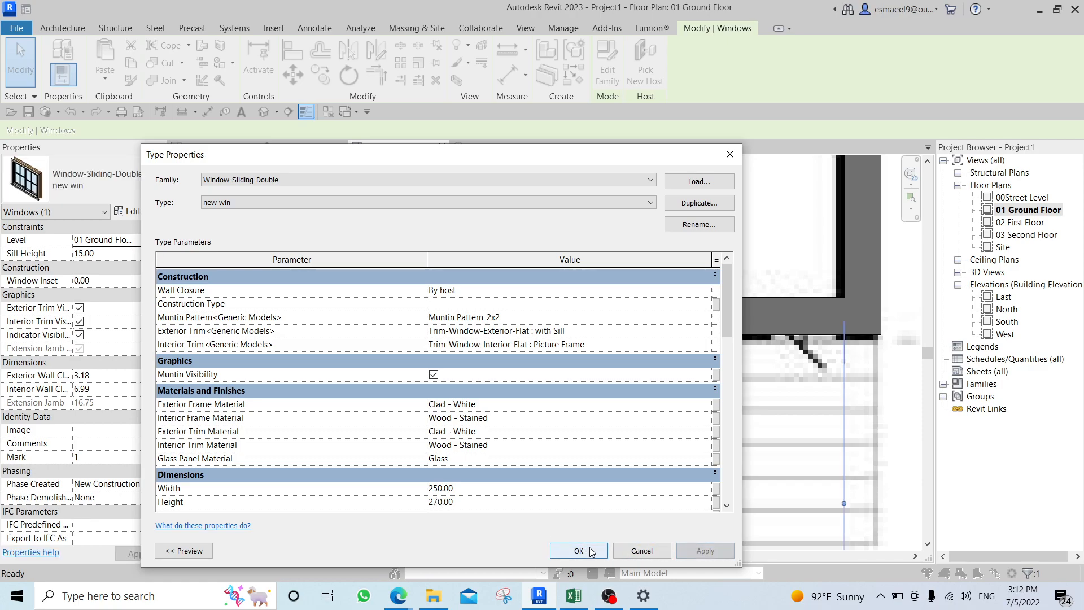
Inspect the resized sliding window in the 3D view, facing the exterior wall from the front.
key("ctrl+Tab")
scroll(672, 384, "down", 1)
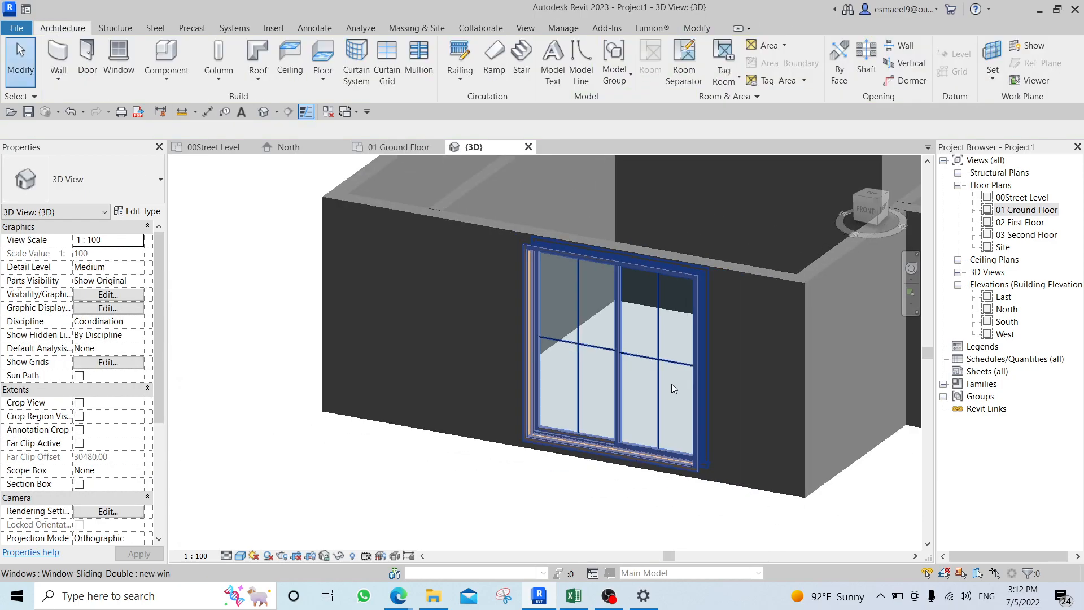
middle_click_drag(699, 403, 590, 392, "shift")
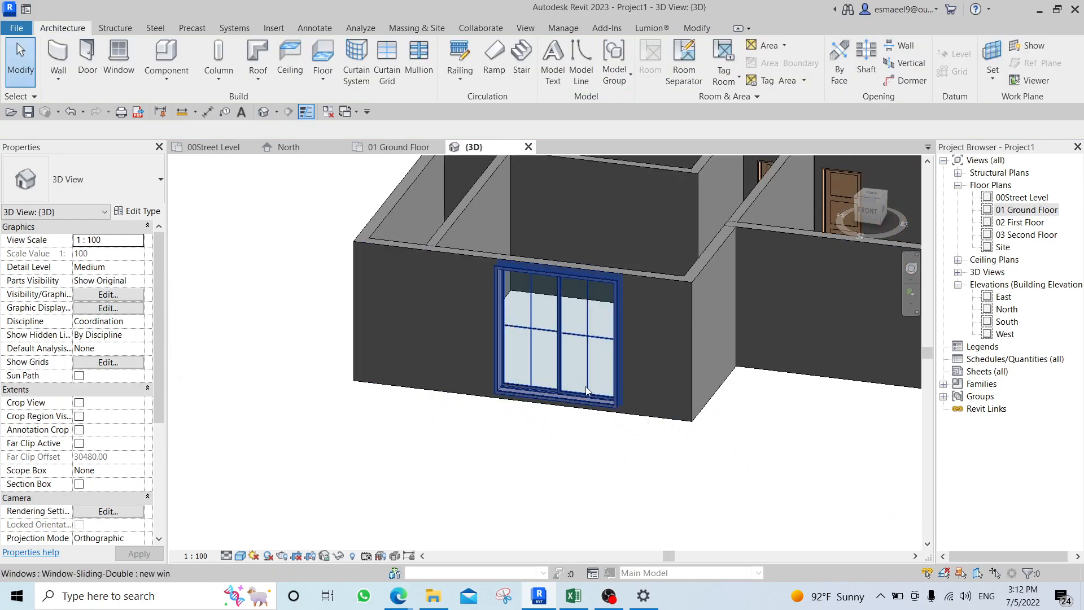
In the 01 Ground Floor plan, create a similar "new win" sliding window from room 7's window in room 8's exterior wall.
left_click(590, 393)
left_click(327, 314)
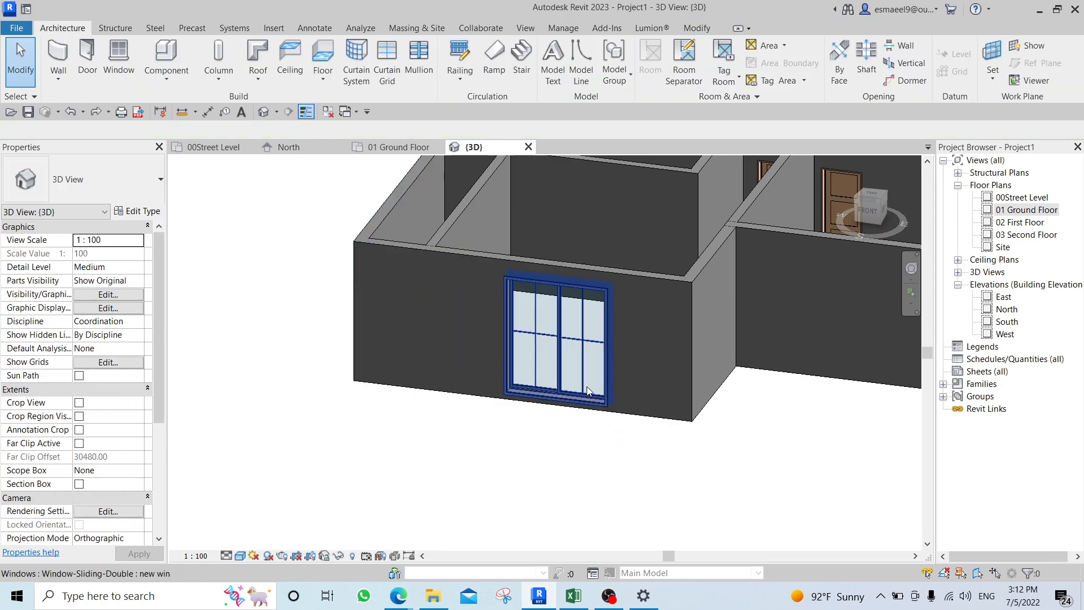
double_click(1014, 214)
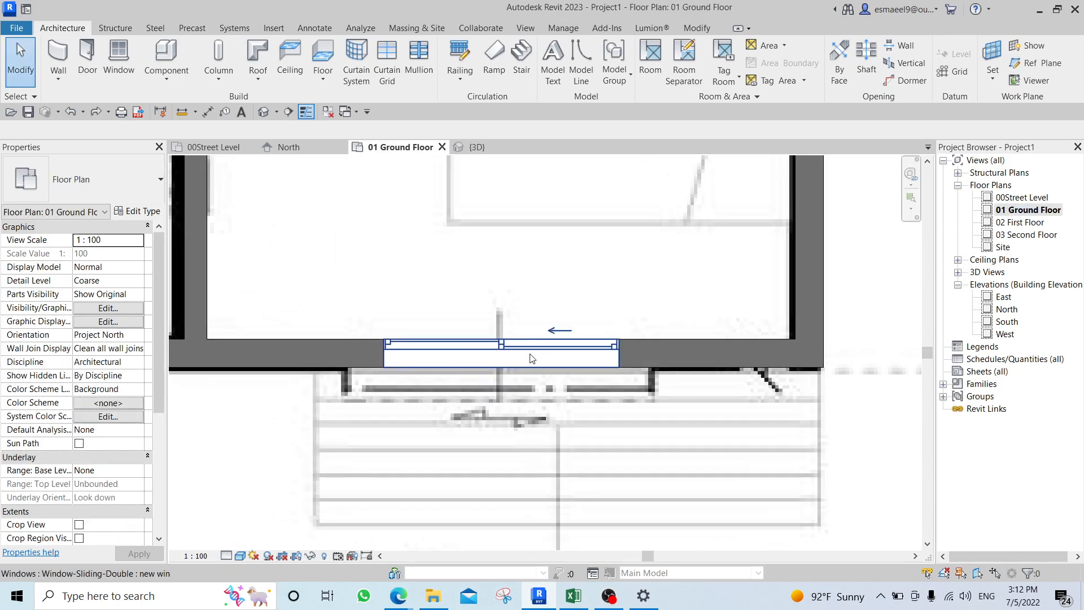
scroll(503, 361, "down", 5)
left_click(362, 477)
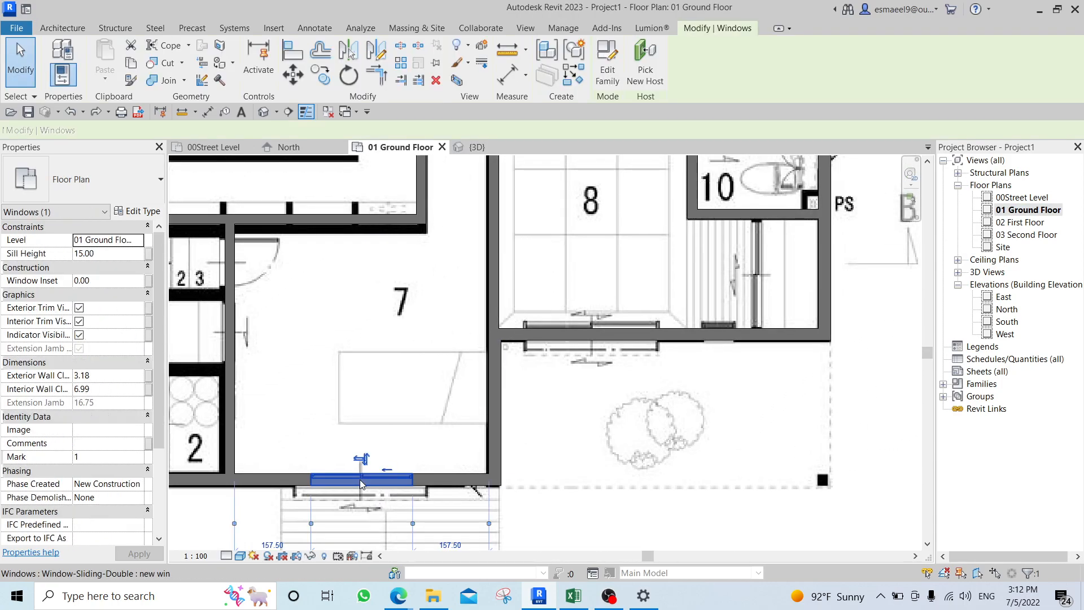
key("c")
key("s")
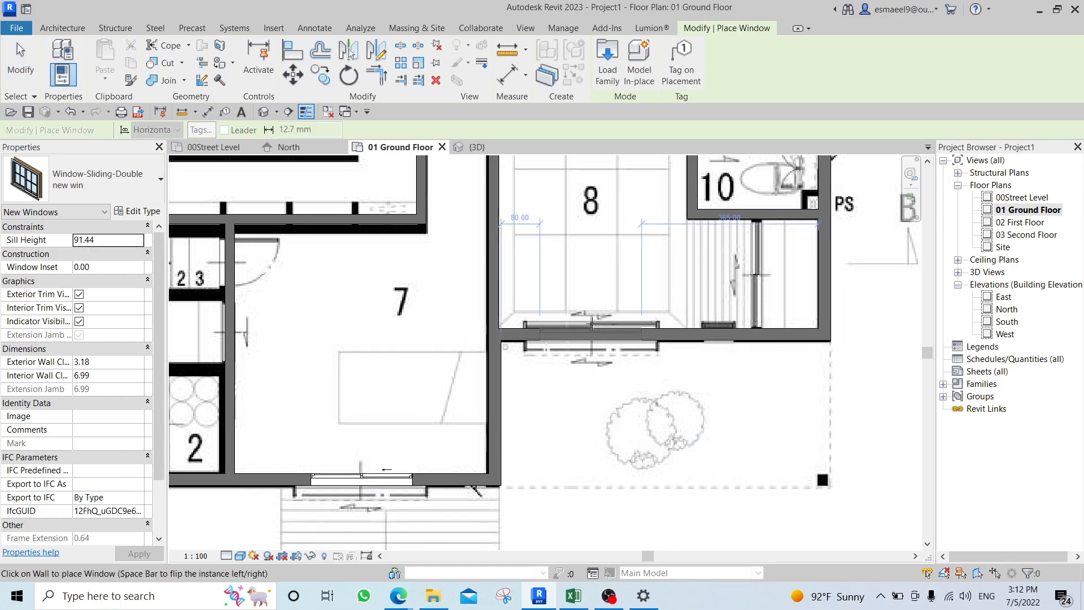
left_click(591, 330)
Place one "new win" window in the outer wall of each of the two rooms numbered 11 and end placement.
scroll(634, 380, "down", 3)
middle_click_drag(642, 325, 656, 458)
middle_click_drag(523, 339, 571, 535)
scroll(524, 330, "up", 3)
left_click(524, 305)
middle_click_drag(525, 305, 280, 315)
left_click(625, 332)
middle_click_drag(633, 434, 646, 289)
scroll(646, 290, "down", 1)
middle_click_drag(535, 337, 562, 169)
scroll(749, 283, "up", 2)
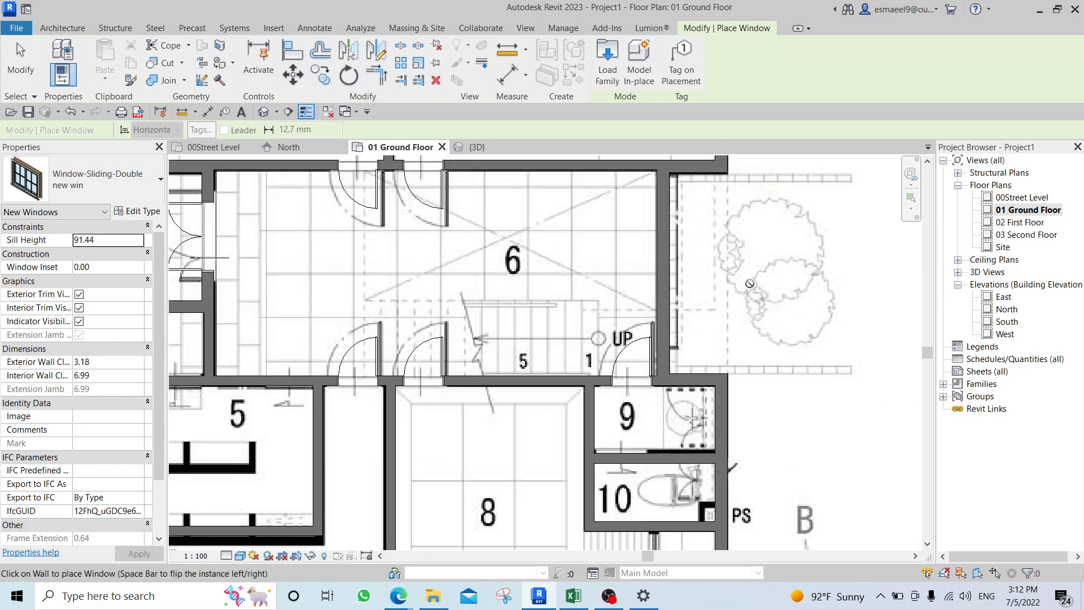
key("Escape")
key("Escape")
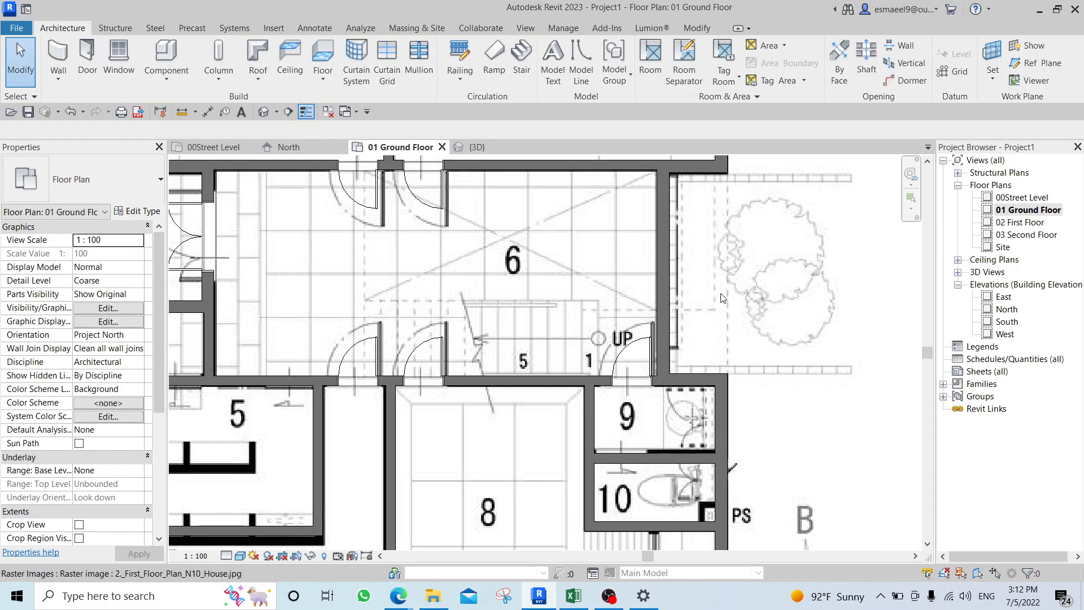
scroll(734, 293, "down", 3)
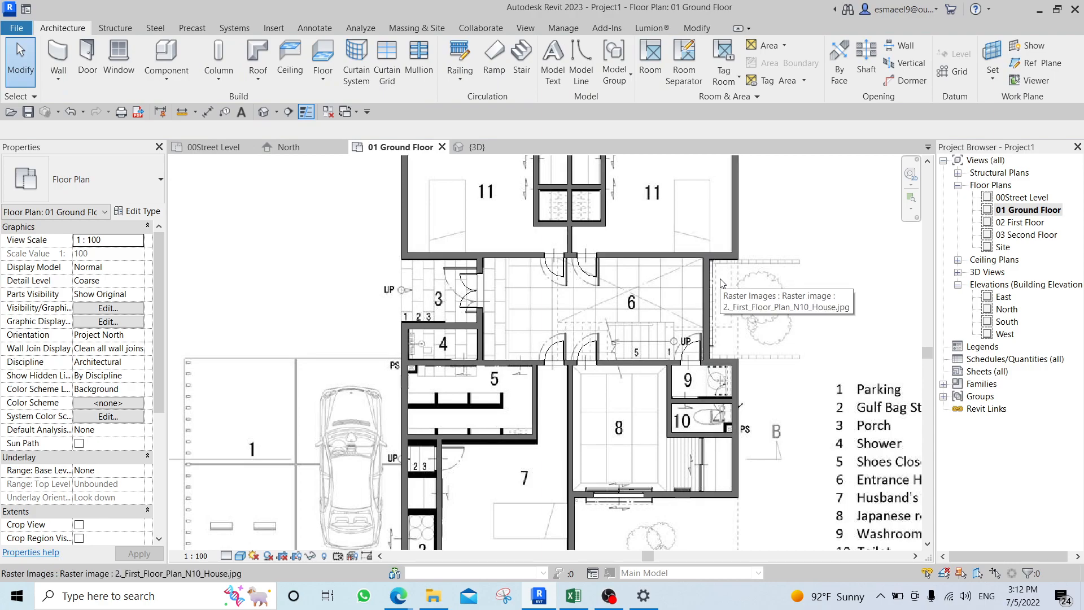
key("w")
key("a")
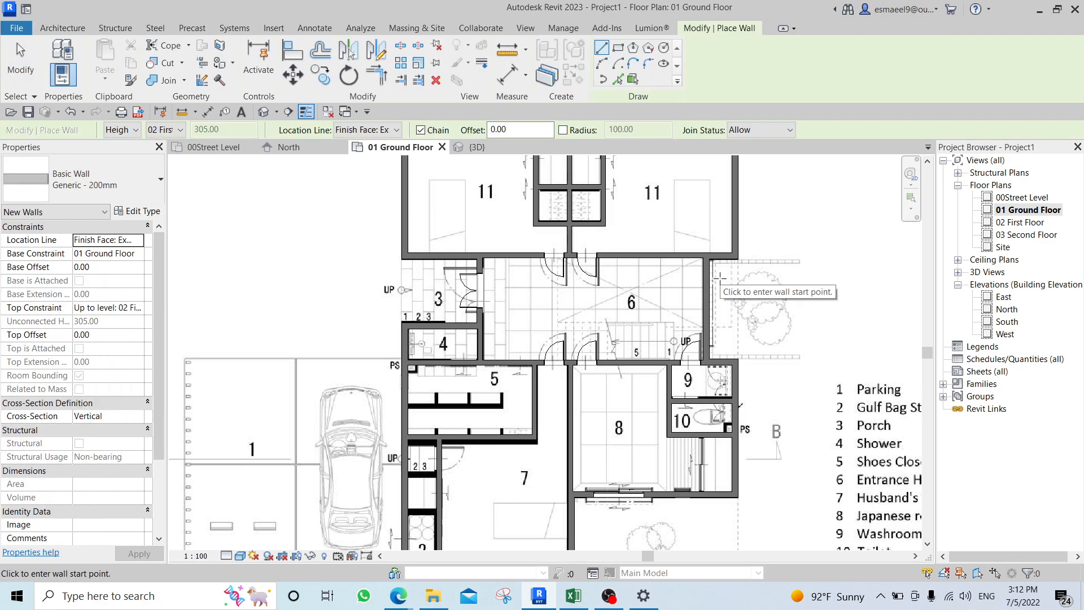
left_click(120, 187)
key("Escape")
key("Escape")
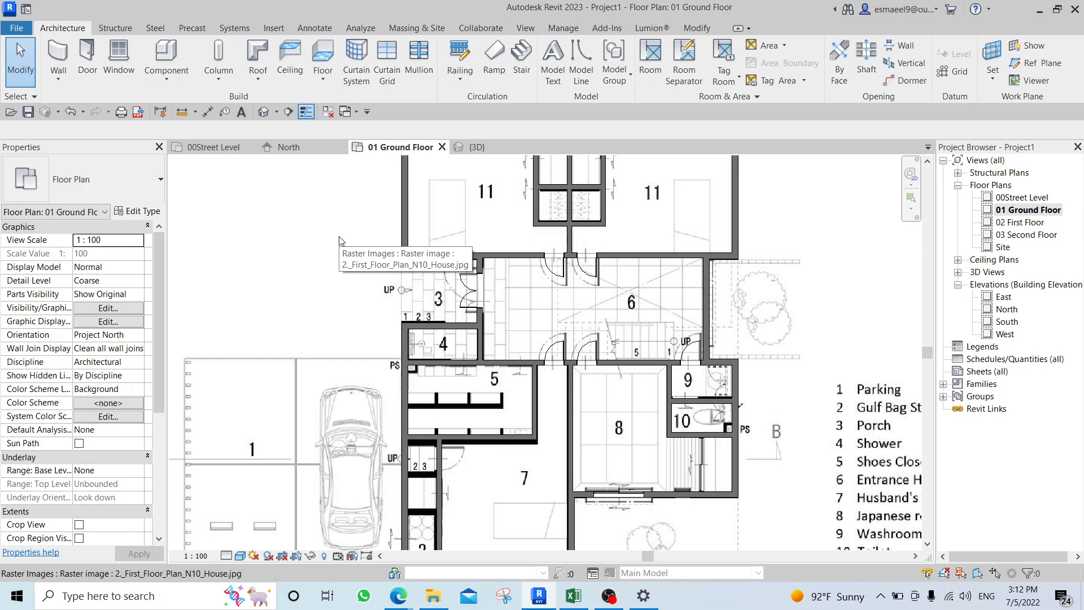
Start a new wall using the Storefront curtain wall type.
key("w")
key("a")
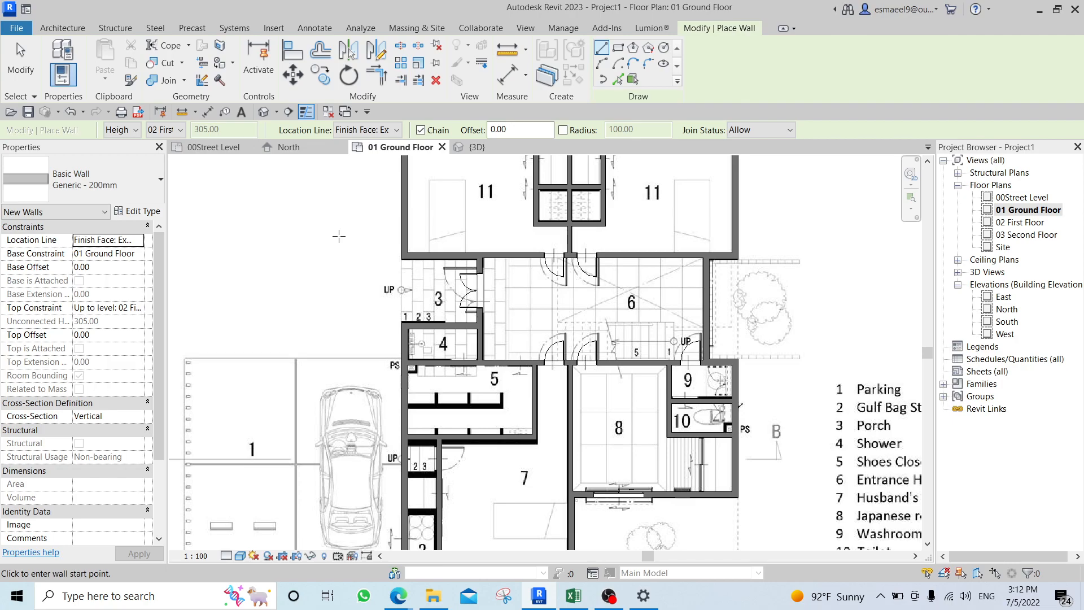
left_click(120, 179)
scroll(67, 321, "down", 1)
scroll(97, 285, "up", 1)
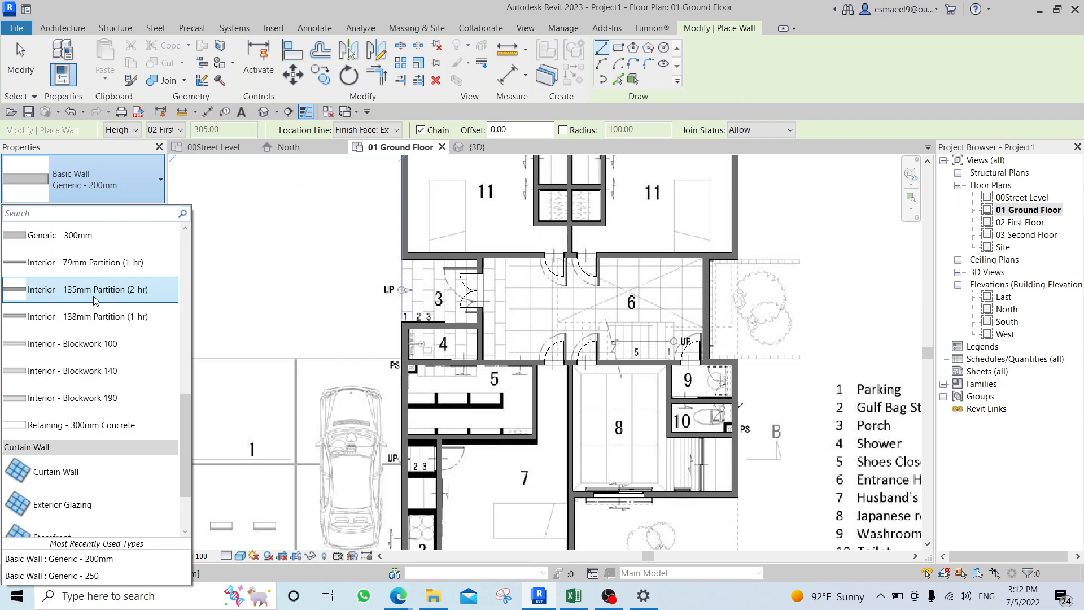
scroll(95, 296, "down", 1)
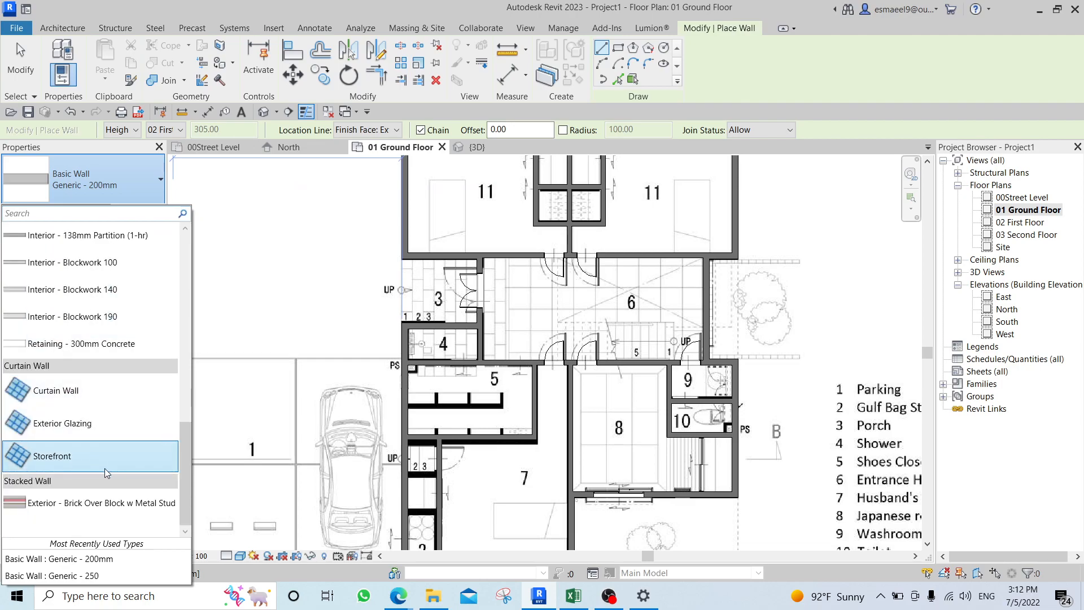
mouse_move(74, 456)
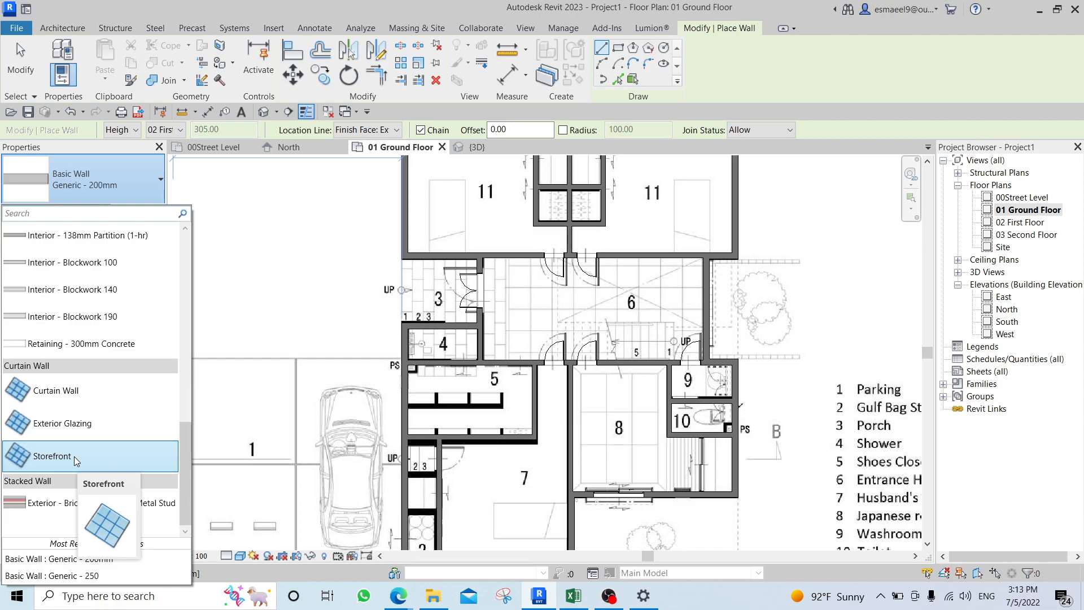
left_click(76, 456)
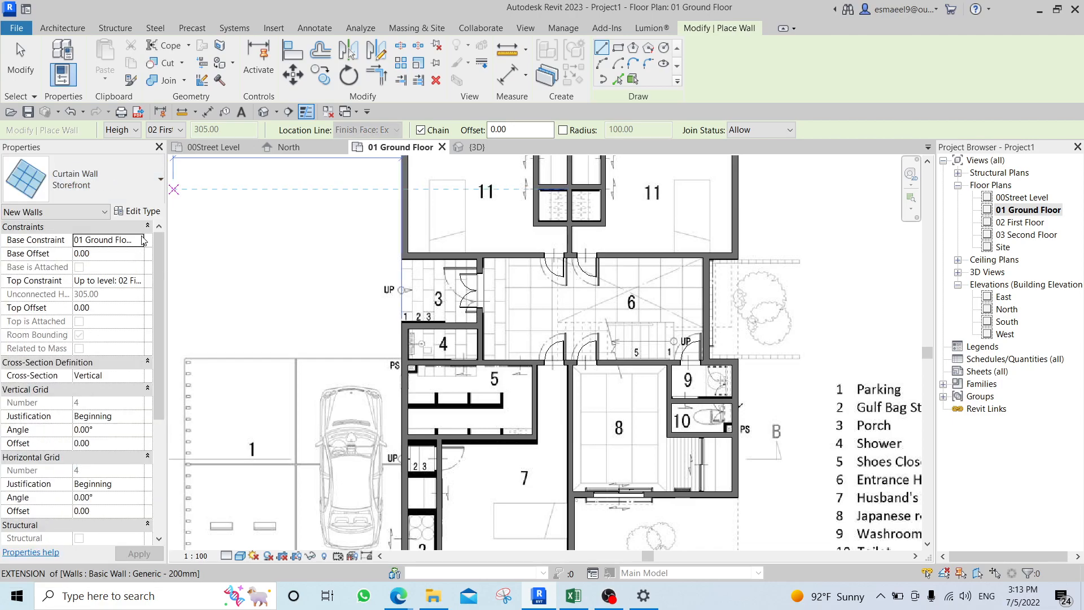
Duplicate the Storefront curtain wall type under the name "mine".
left_click(138, 211)
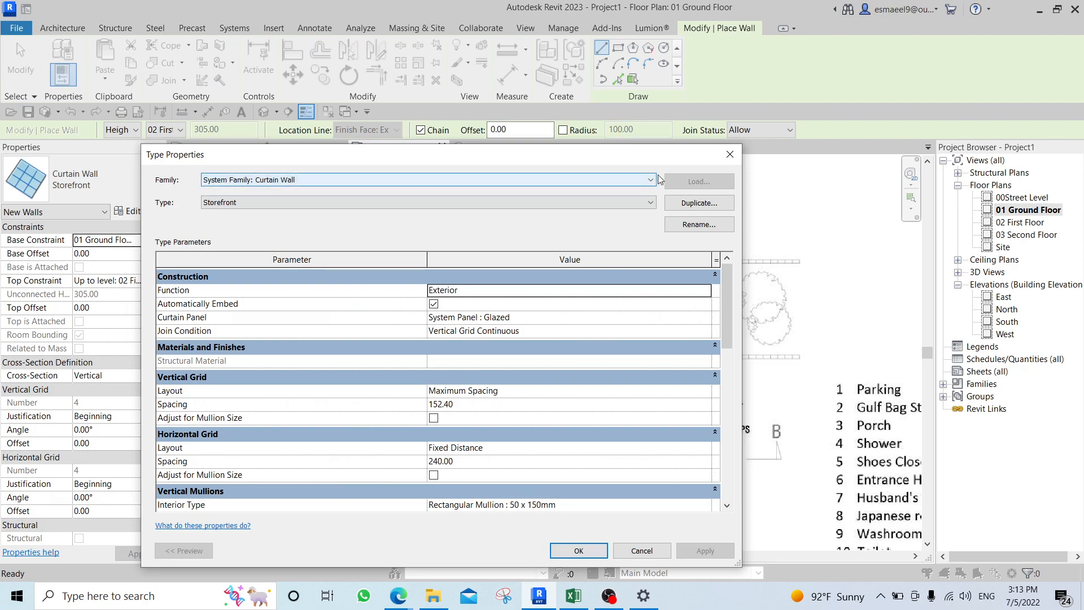
left_click(686, 204)
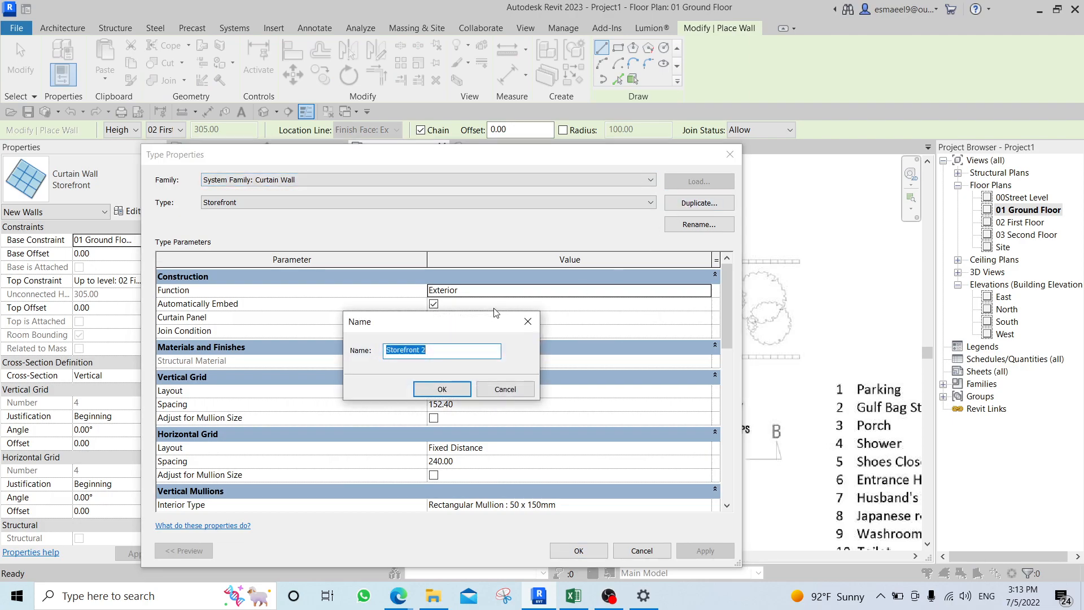
type("mine")
left_click(450, 389)
left_click(579, 551)
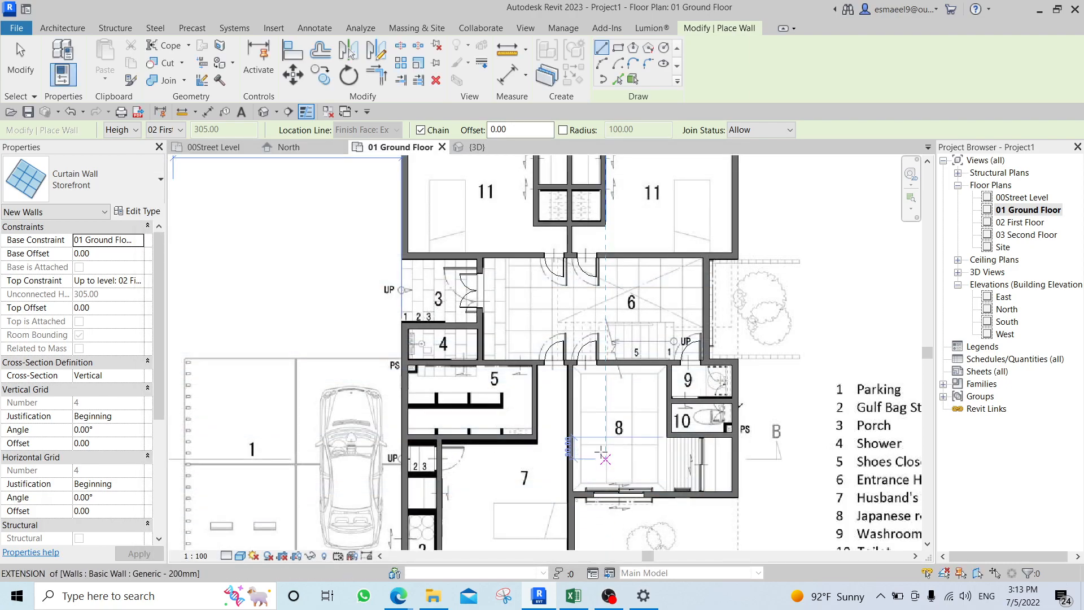
scroll(710, 281, "up", 1)
scroll(709, 281, "up", 3)
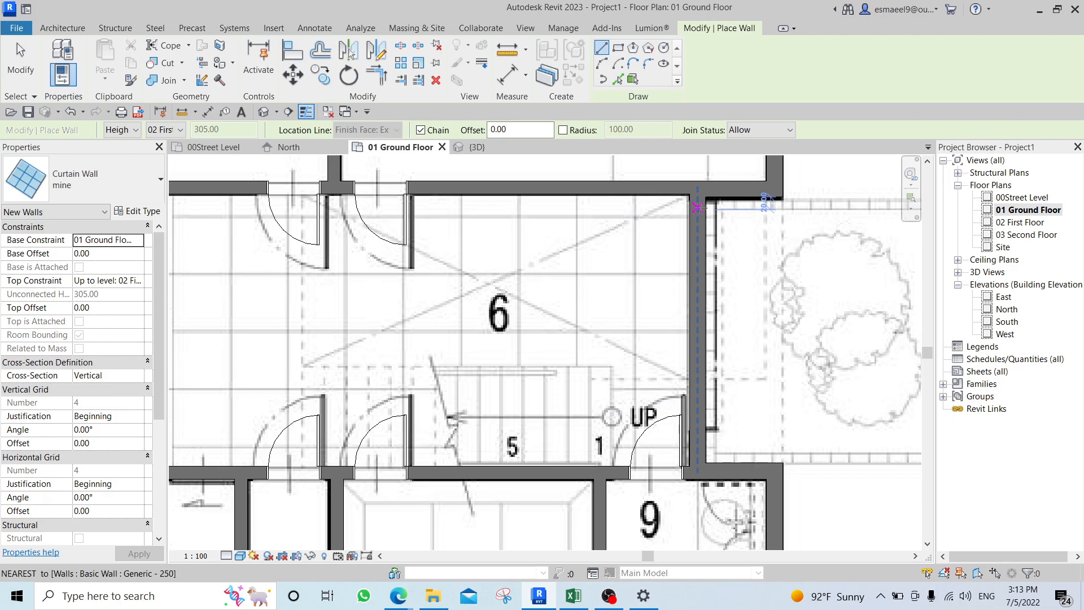
middle_click_drag(764, 235, 679, 281)
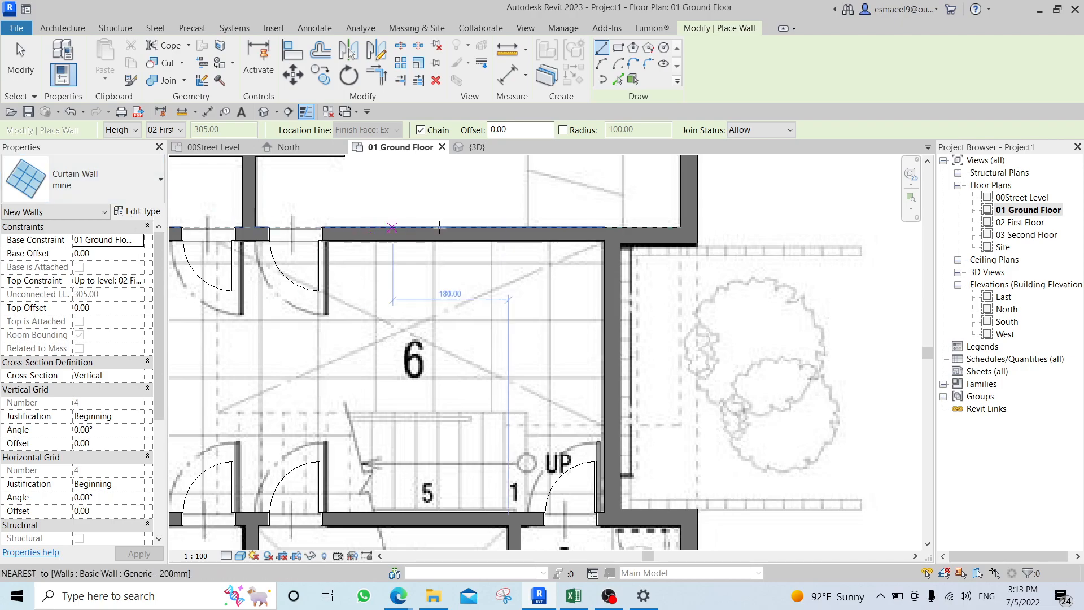
left_click(144, 215)
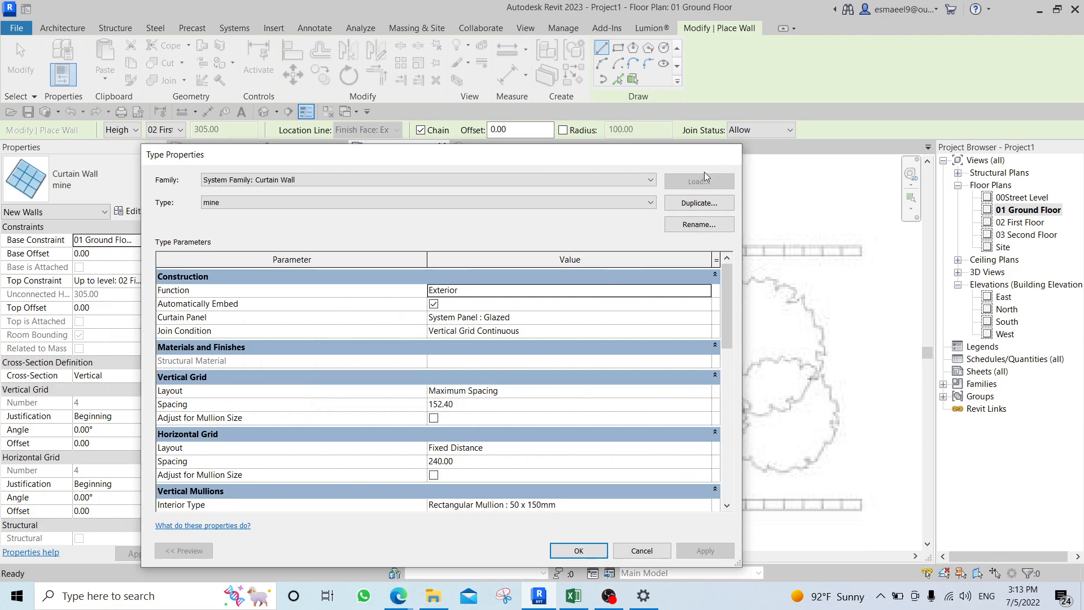
left_click(730, 154)
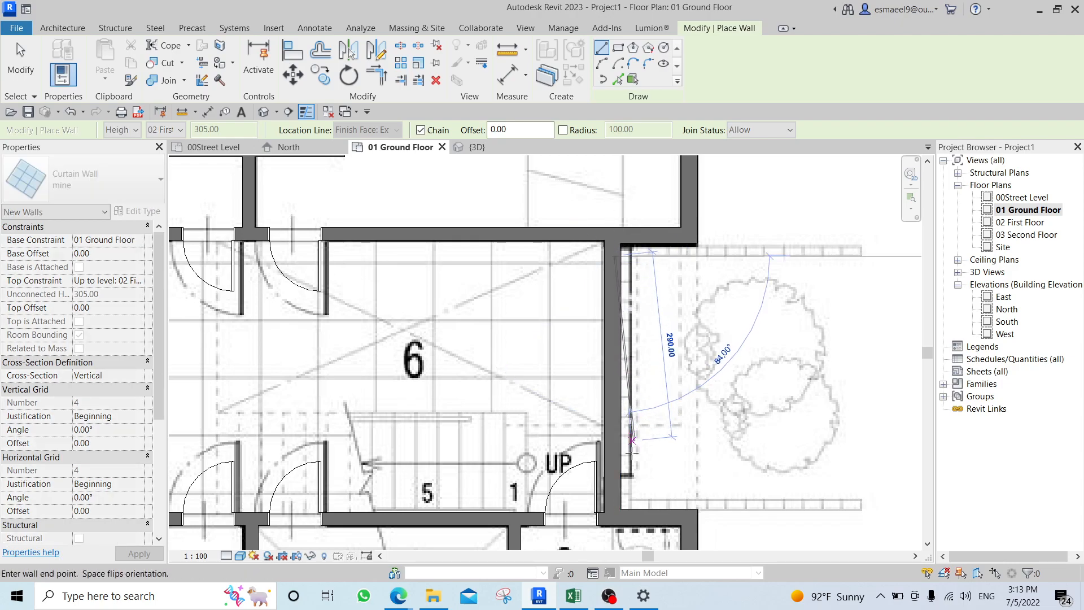
scroll(635, 358, "up", 2)
key("Escape")
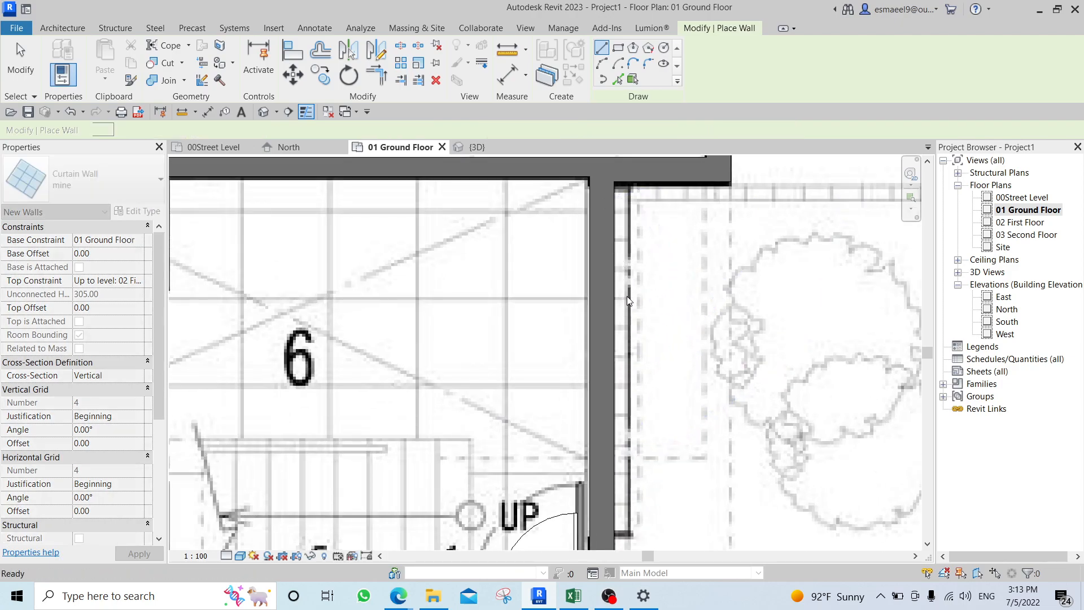
scroll(604, 209, "up", 1)
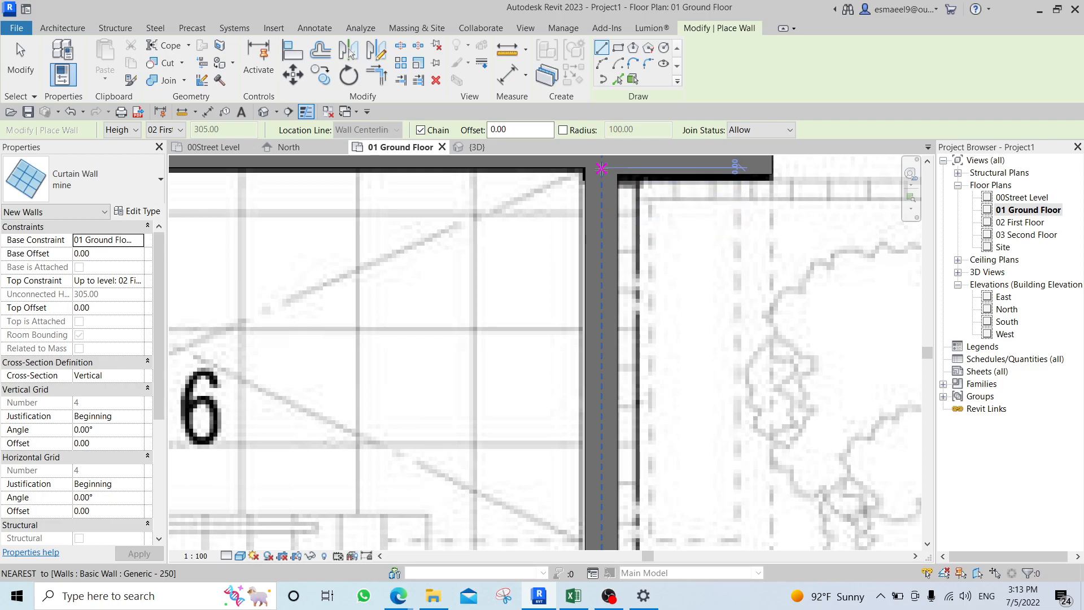
left_click(602, 173)
middle_click_drag(622, 349, 622, 235)
scroll(622, 235, "down", 2)
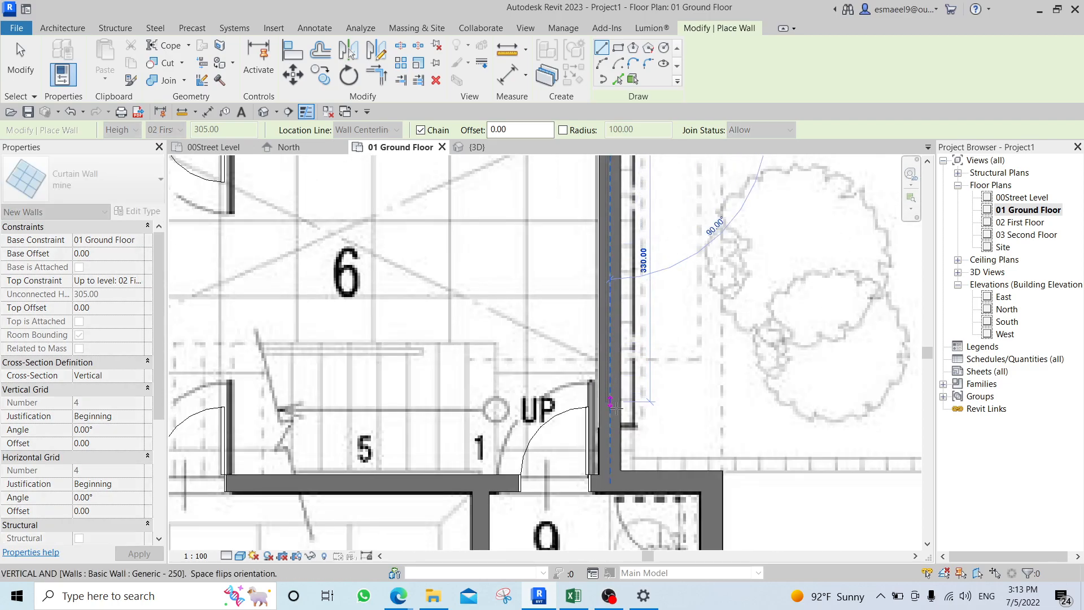
scroll(615, 406, "up", 3)
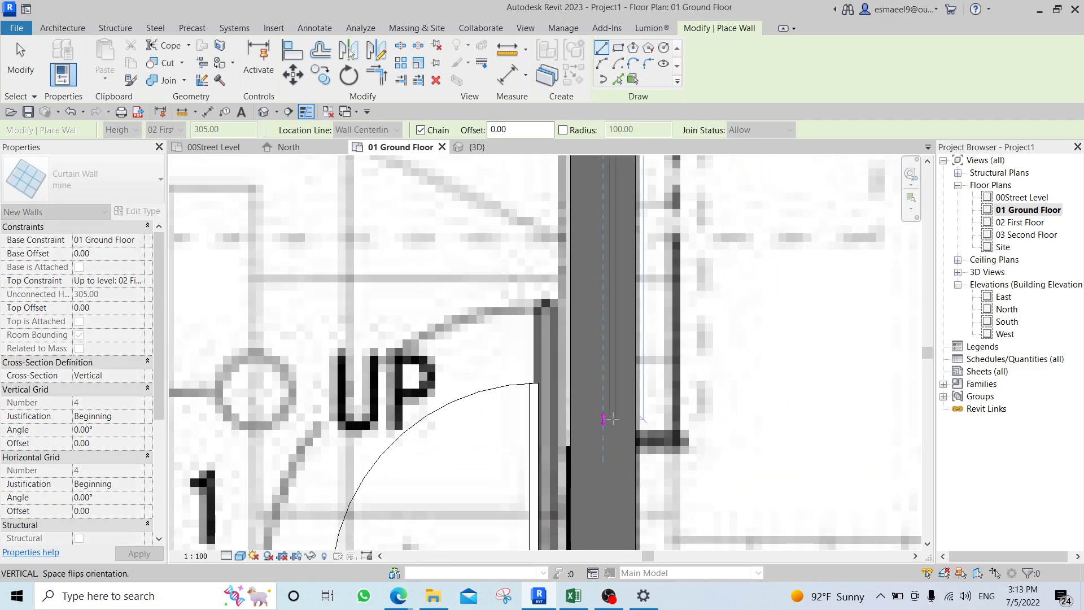
key("space")
key("Escape")
Draw a "mine" curtain wall along the centreline of room 6's garden-side wall, running between the two adjoining walls.
scroll(593, 306, "down", 3)
middle_click_drag(605, 305, 619, 446)
middle_click_drag(615, 259, 605, 429)
left_click(600, 270)
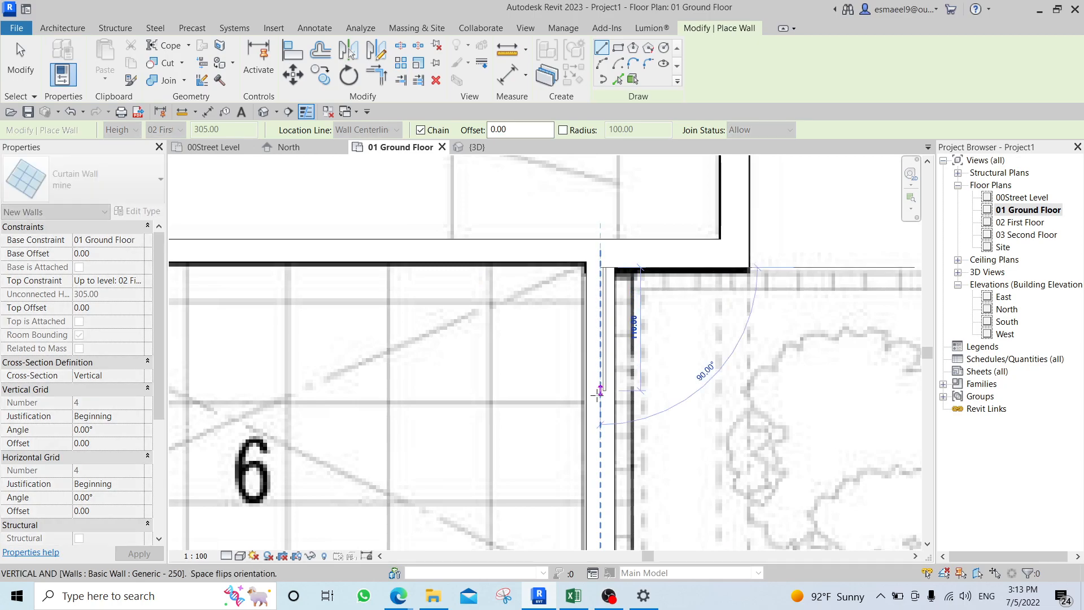
middle_click_drag(591, 471, 597, 327)
scroll(598, 345, "up", 3)
key("space")
key("space")
key("space")
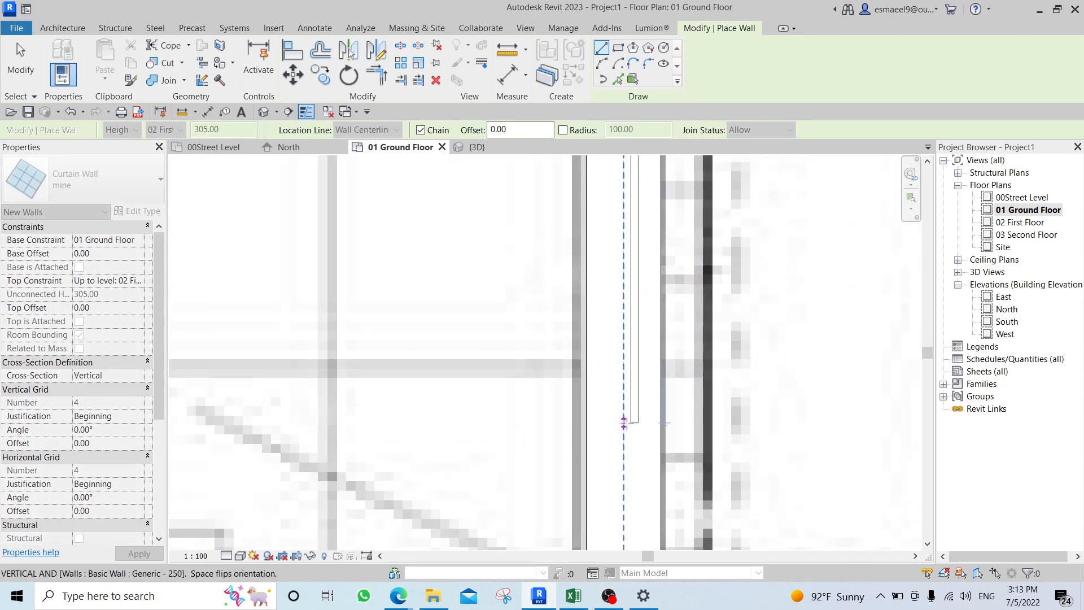
scroll(625, 424, "down", 3)
middle_click_drag(625, 424, 599, 229)
scroll(599, 232, "down", 1)
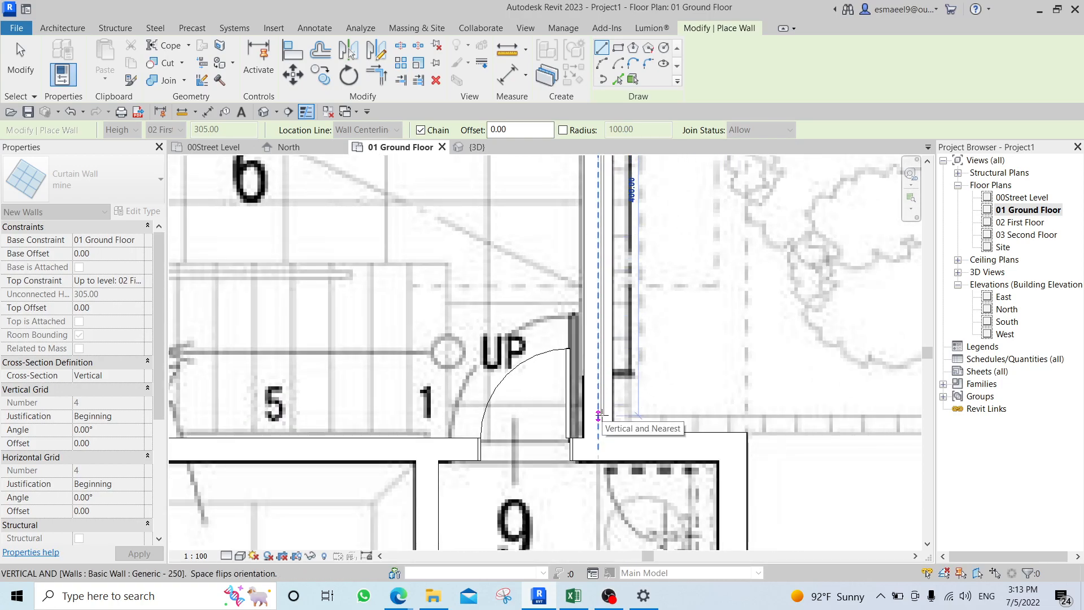
Examine the embedded curtain wall in the 3D view and end wall placement.
key("ctrl+Tab")
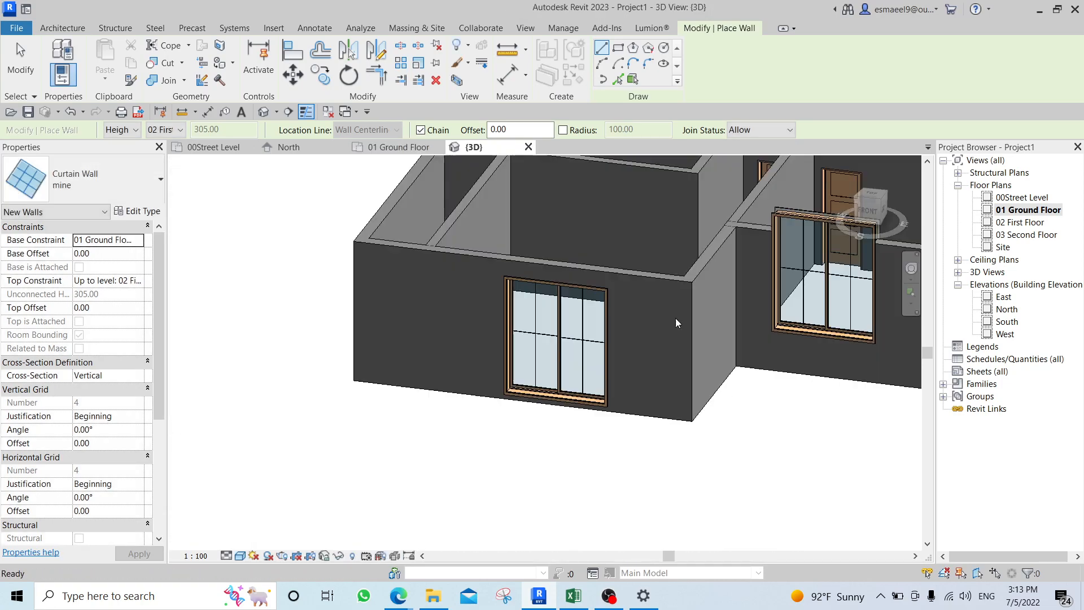
middle_click_drag(786, 336, 564, 449)
middle_click_drag(565, 449, 406, 404, "shift")
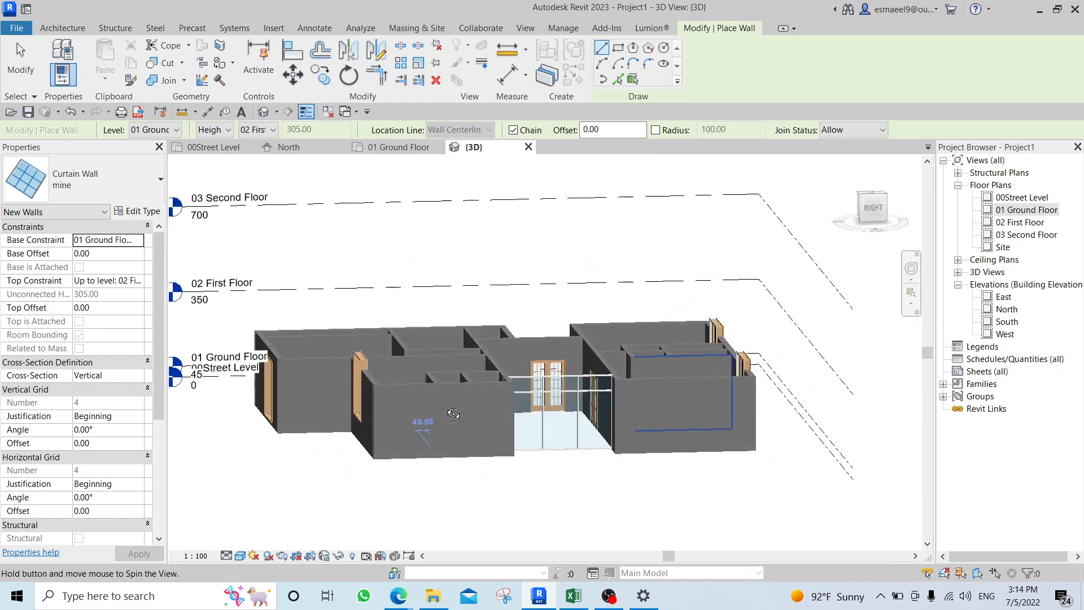
scroll(583, 406, "up", 2)
middle_click_drag(583, 406, 604, 345)
middle_click_drag(604, 344, 645, 358, "shift")
scroll(645, 364, "up", 2)
key("Escape")
key("Escape")
middle_click_drag(657, 411, 672, 339)
left_click(710, 314)
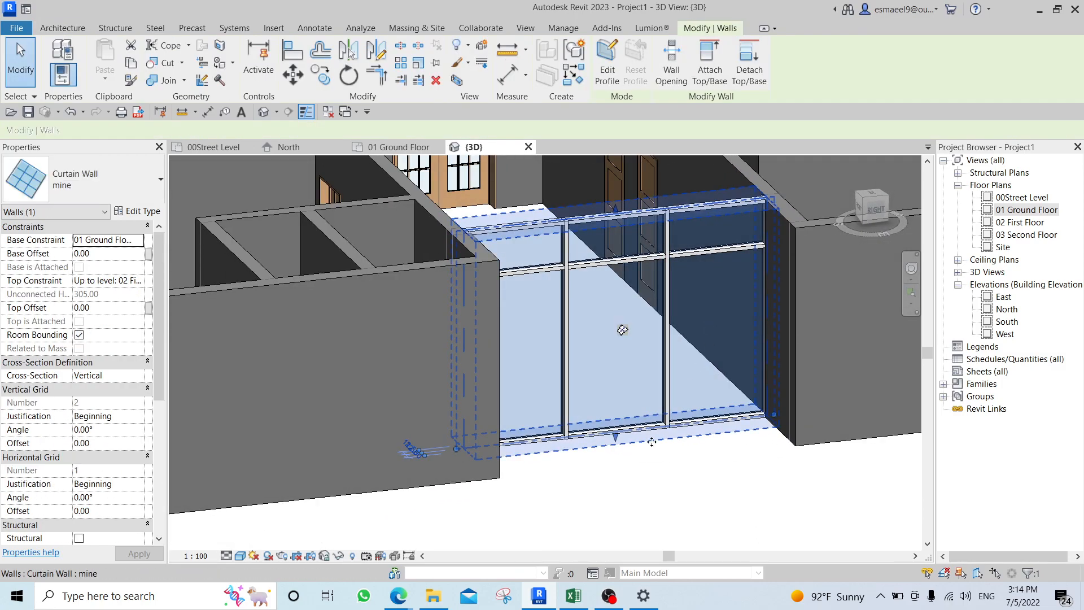
left_click(647, 442)
Set the sill height of all four "new win" sliding windows around the ground floor to 0.
scroll(643, 442, "down", 3)
middle_click_drag(555, 420, 615, 413, "shift")
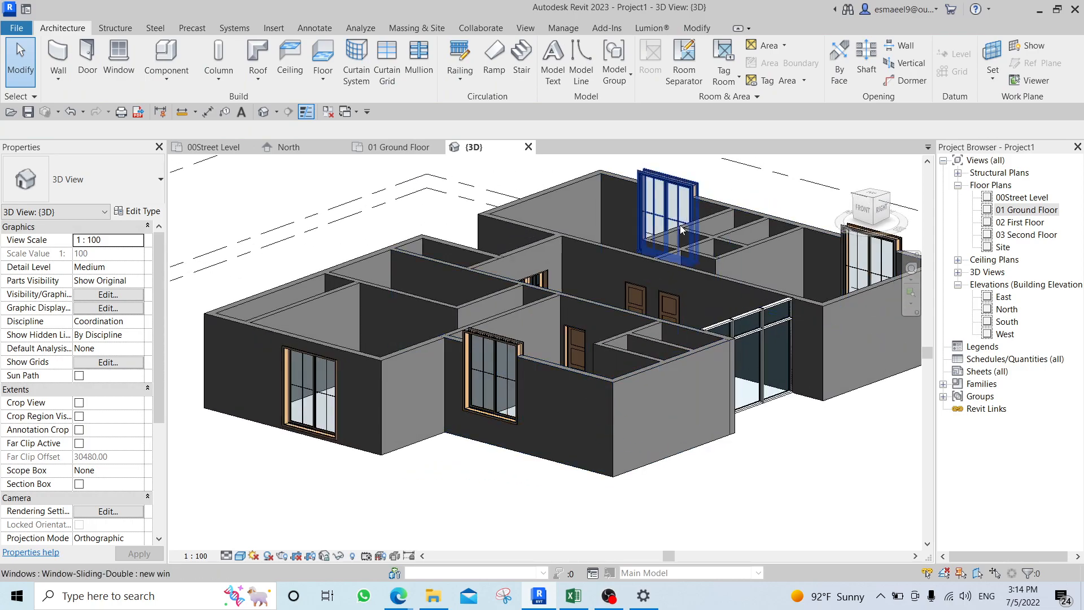
left_click(512, 351)
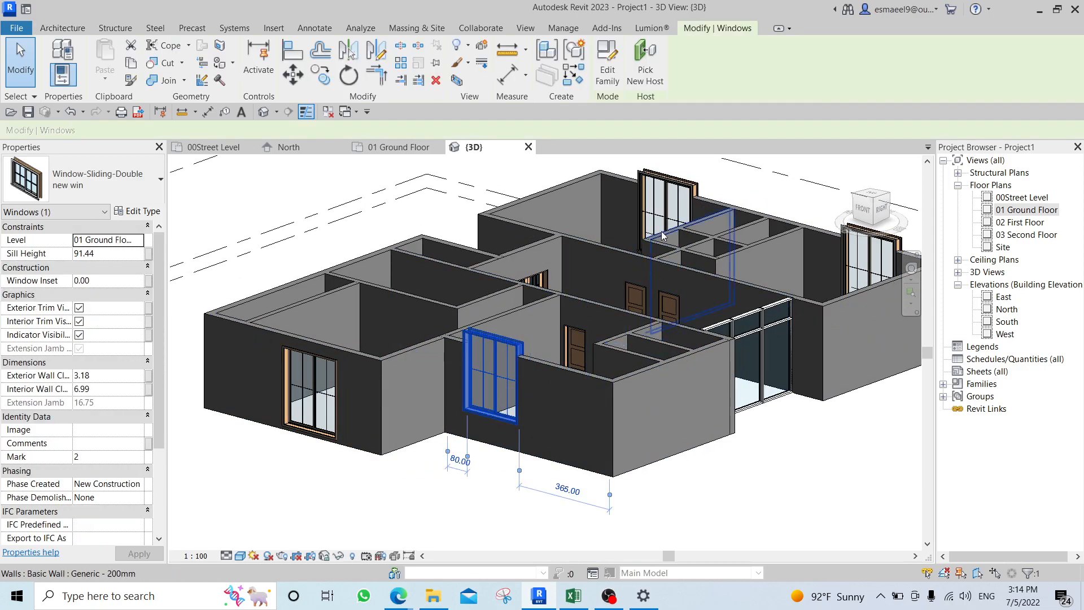
left_click(681, 186, "ctrl")
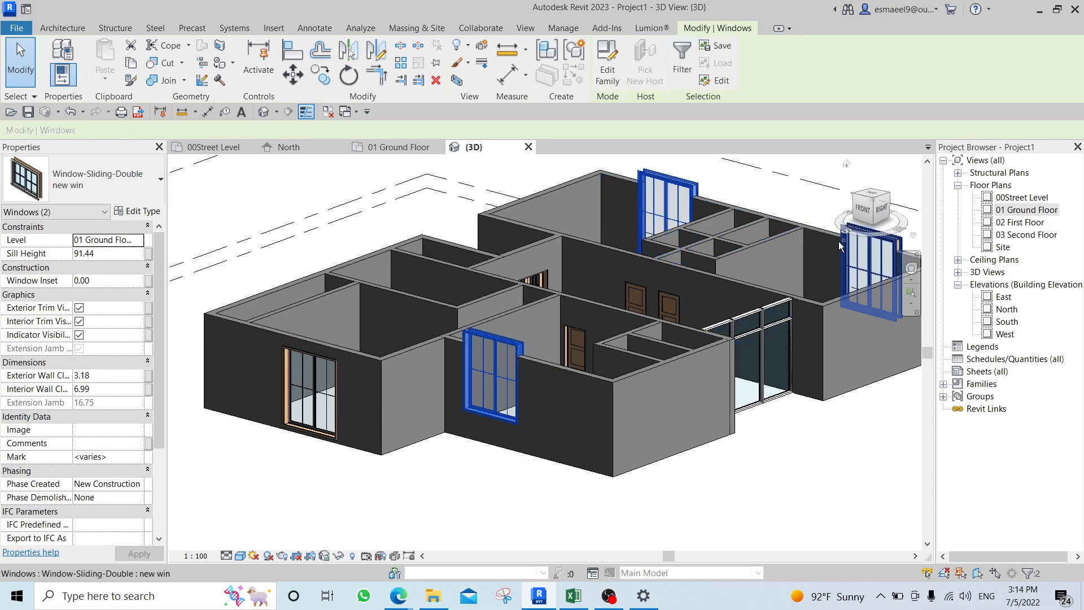
left_click(862, 256, "ctrl")
middle_click_drag(861, 255, 675, 245)
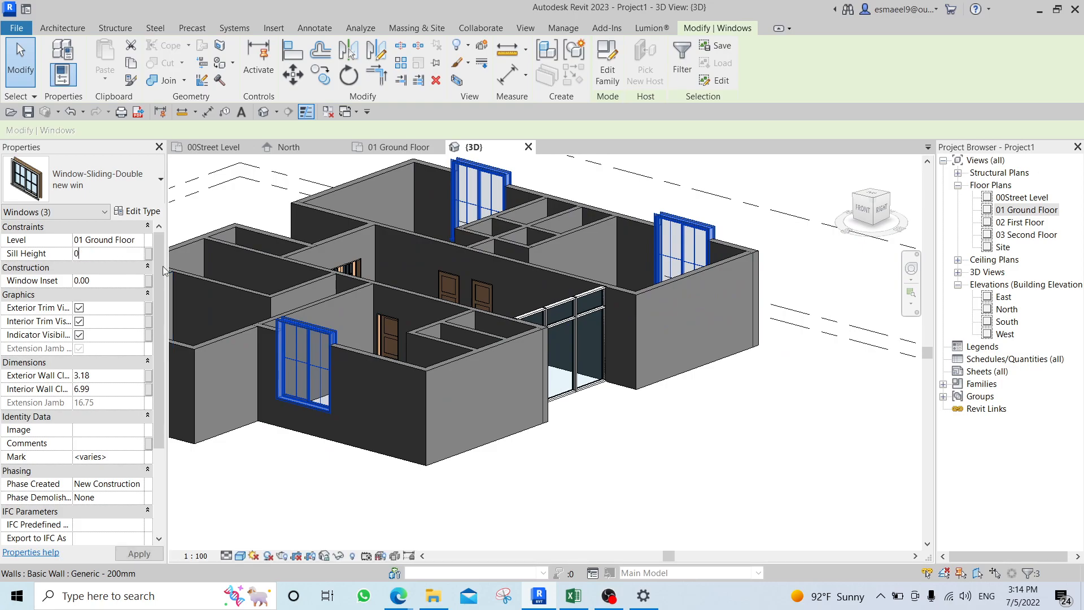
left_click(598, 423)
middle_click_drag(407, 424, 638, 351)
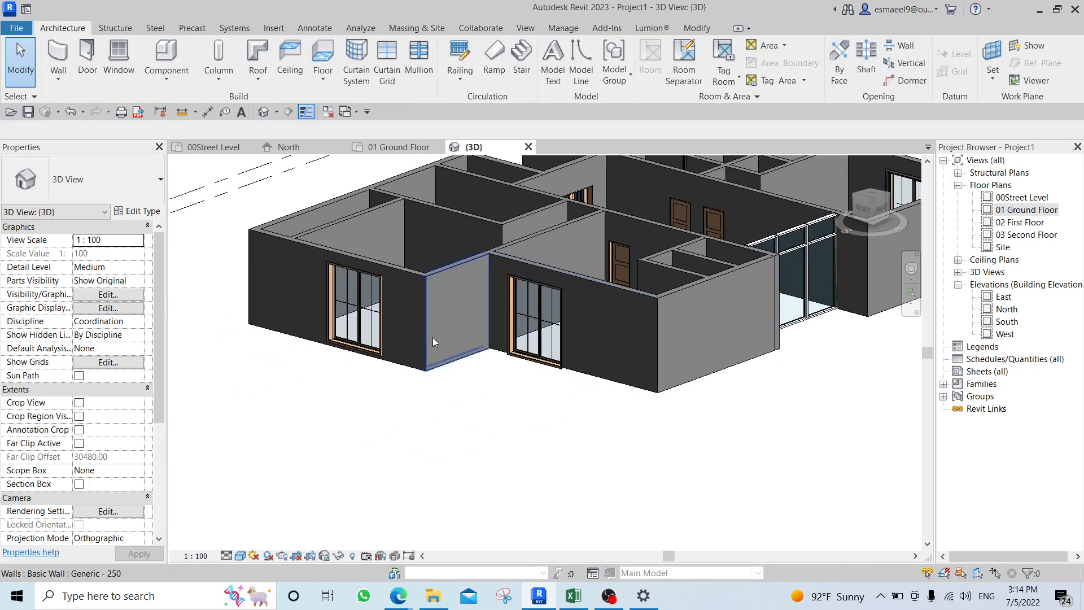
left_click(367, 320)
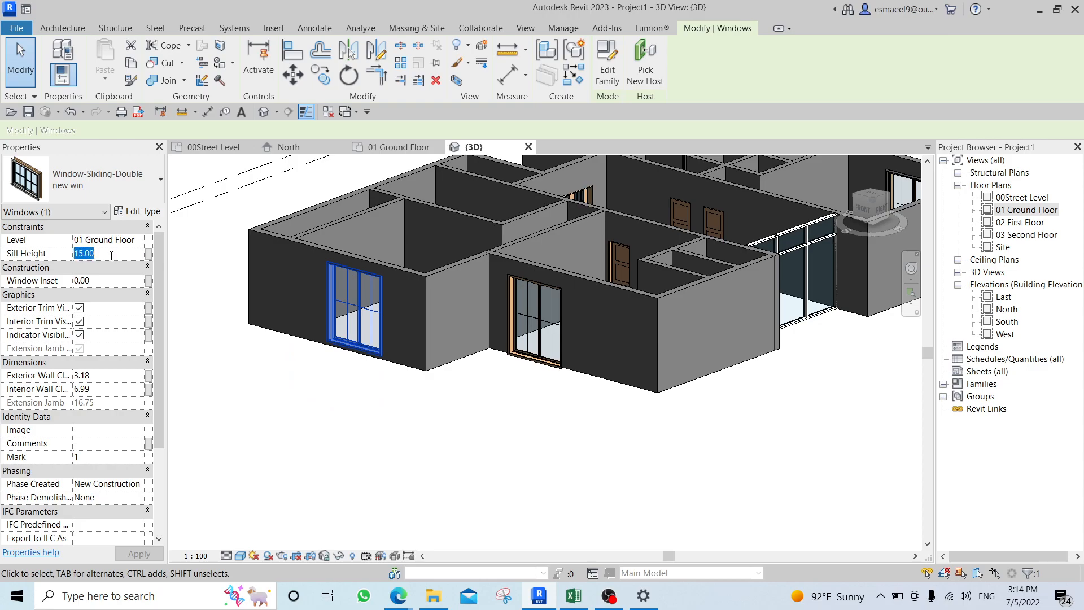
left_click(573, 464)
Examine the lowered sliding windows and the embedded curtain wall from several sides in the 3D view.
scroll(689, 456, "down", 3)
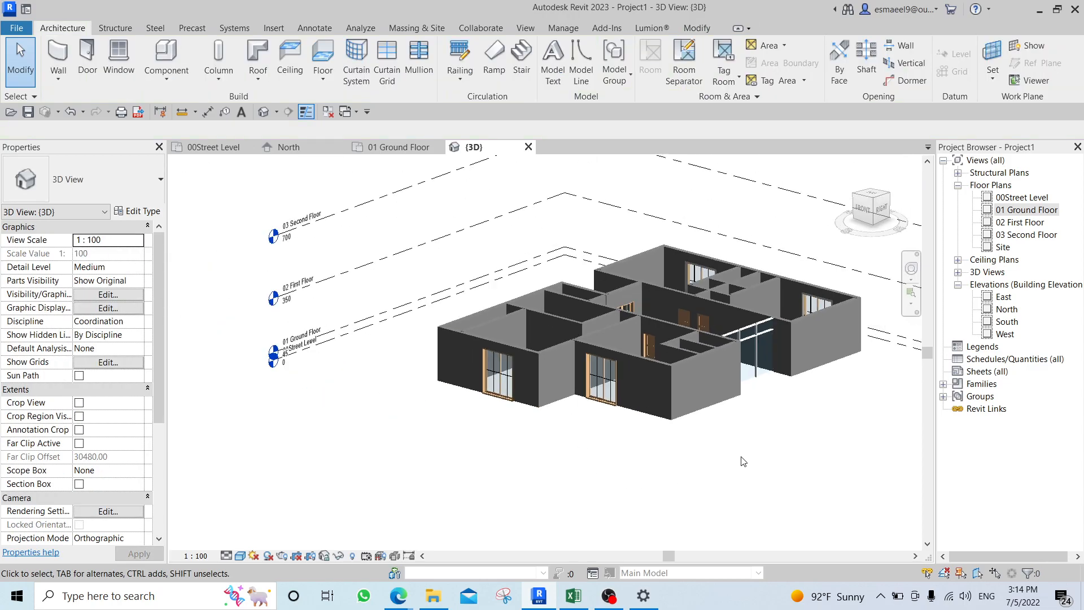
scroll(813, 421, "up", 4)
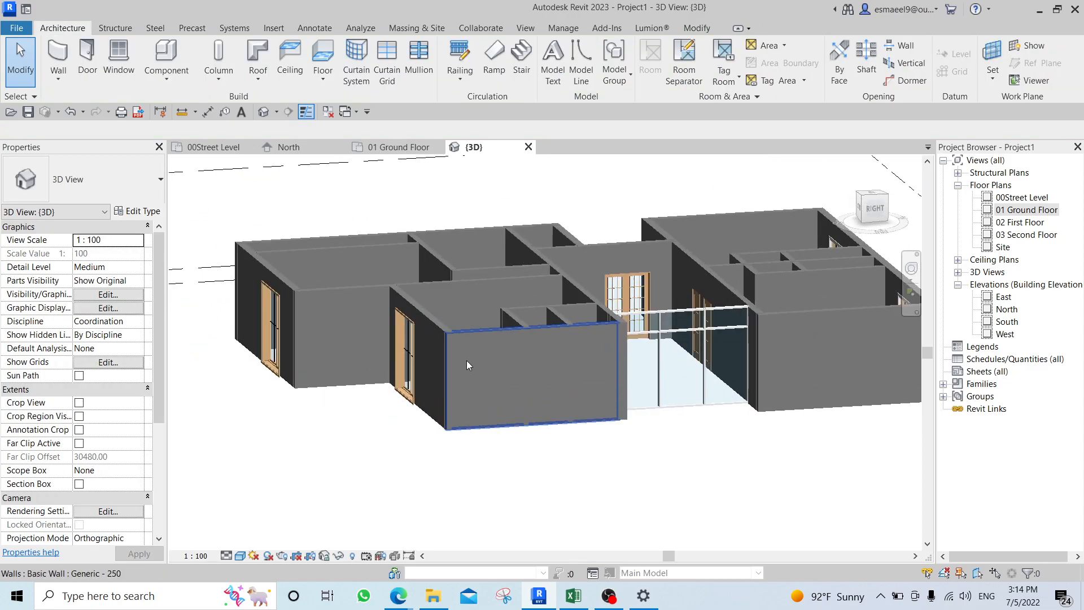
scroll(842, 337, "up", 4)
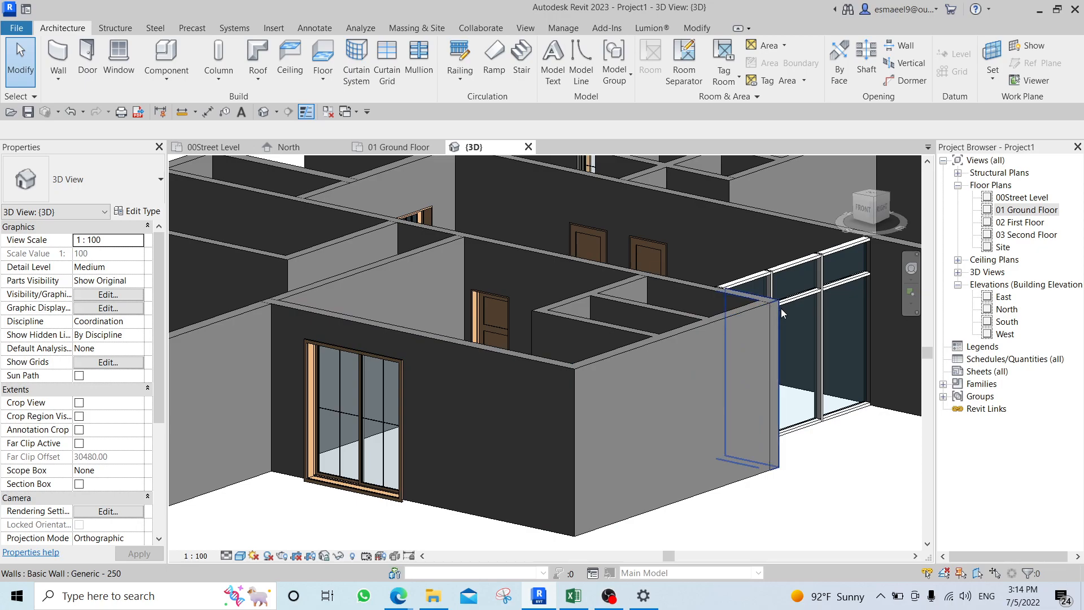
scroll(372, 403, "down", 4)
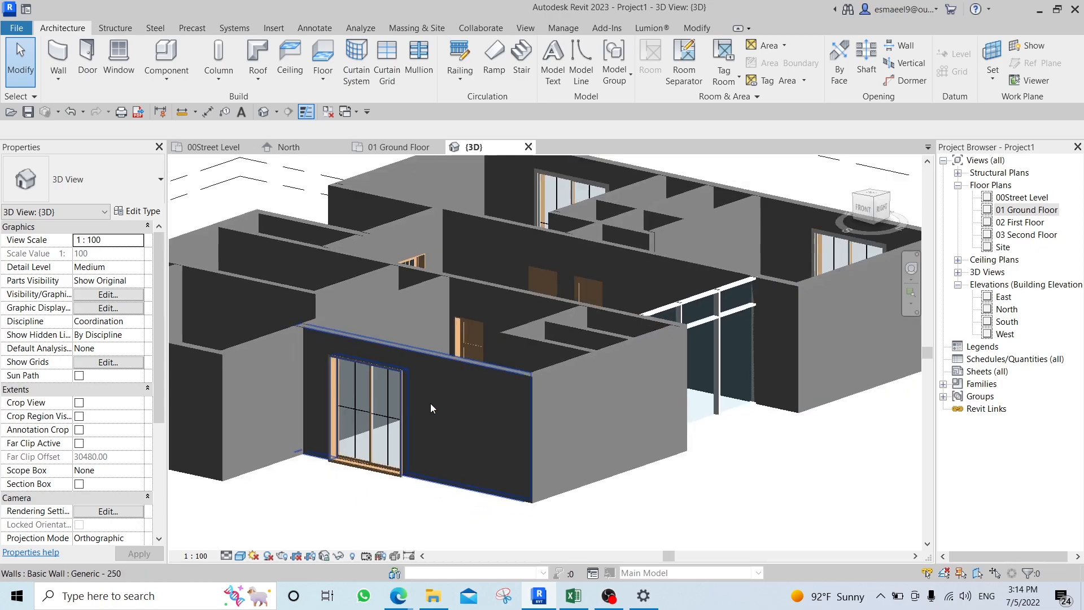
scroll(660, 339, "up", 4)
scroll(665, 340, "up", 2)
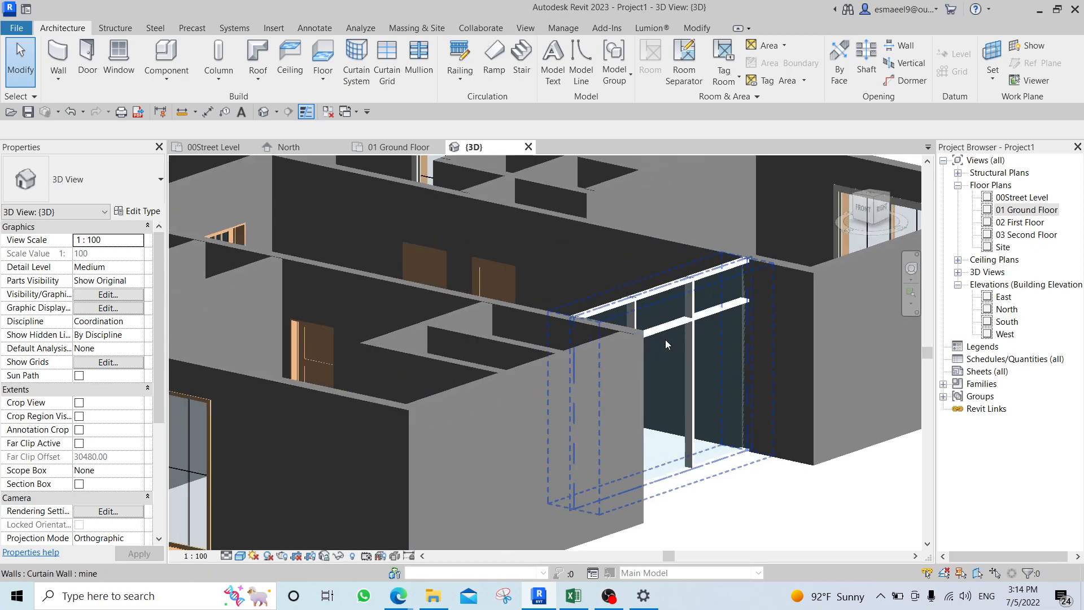
left_click(707, 345)
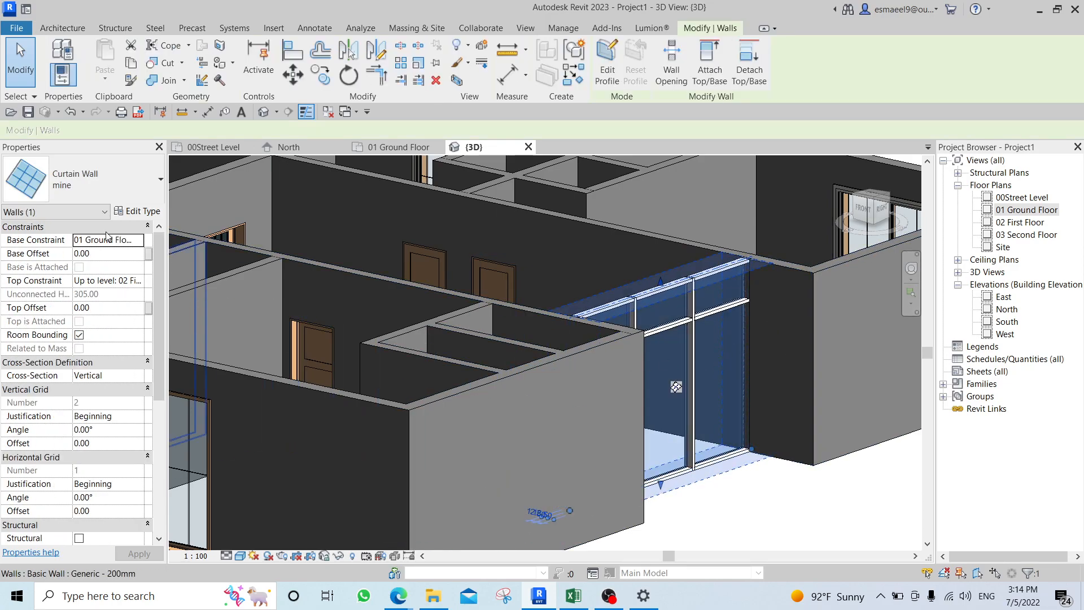
key("Escape")
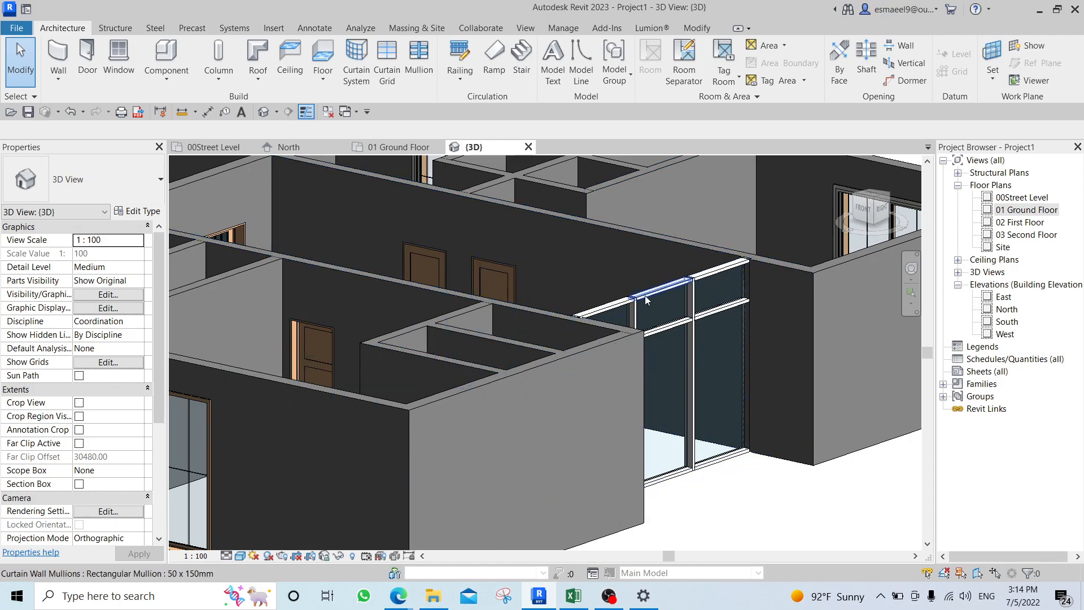
left_click(724, 343)
key("Escape")
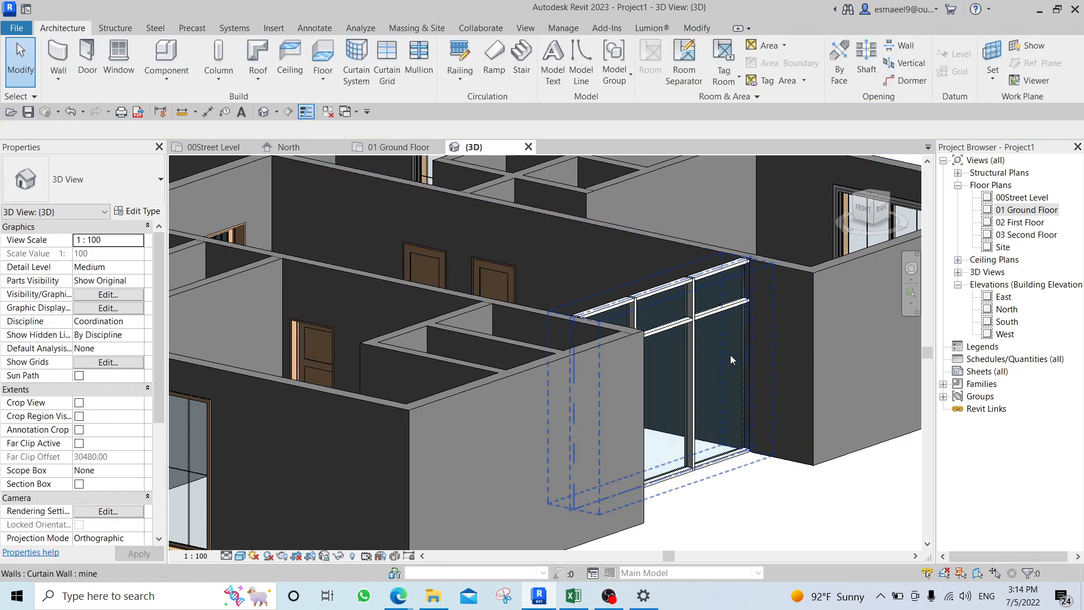
double_click(730, 355)
left_click(607, 50)
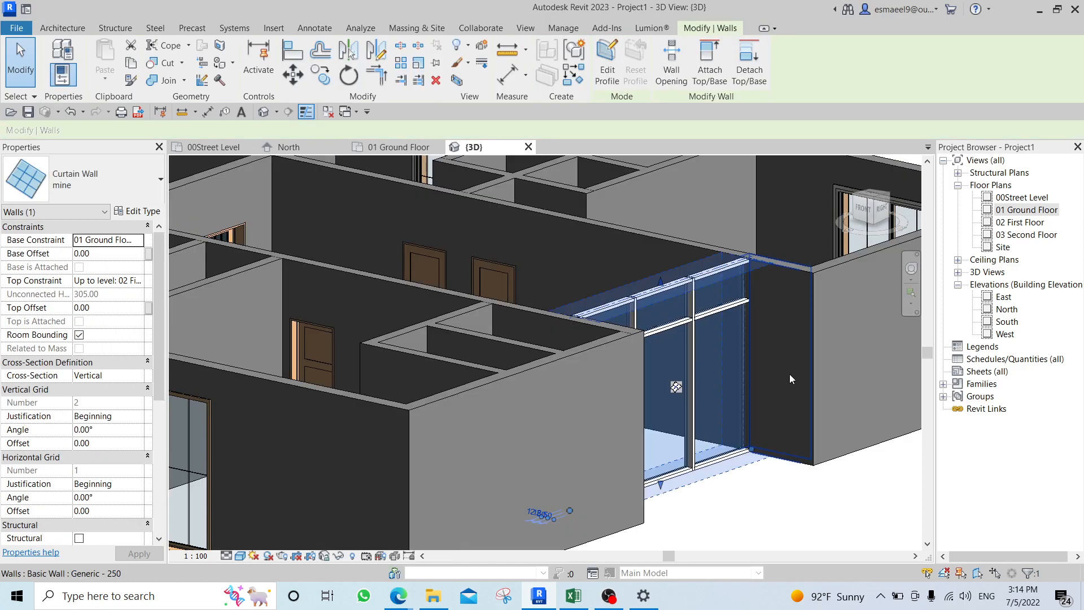
key("Escape")
left_click(737, 371)
key("Escape")
Set the top offset of the "mine" curtain wall to -50.
left_click(728, 364)
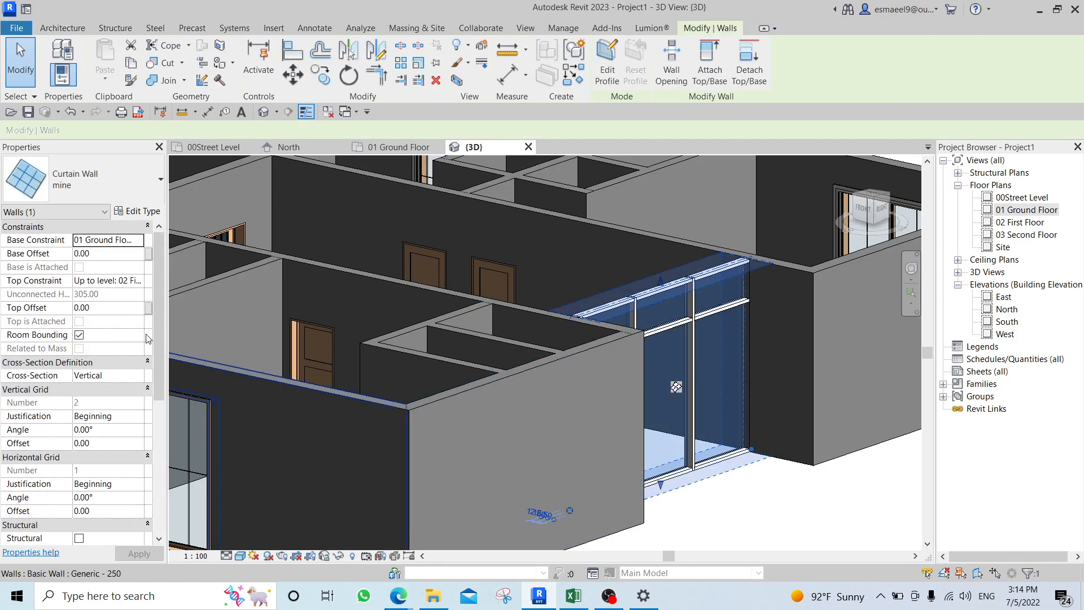
left_click(112, 310)
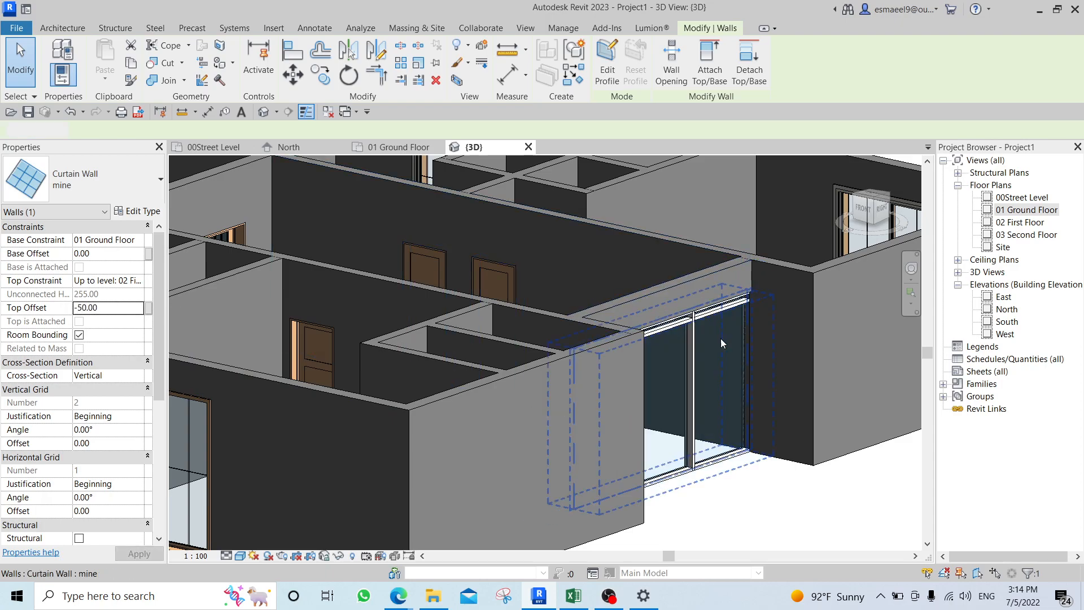
key("Escape")
Set the horizontal grid layout of the "mine" curtain wall type to None and delete its type-generated horizontal gridlines.
scroll(758, 387, "down", 2)
middle_click_drag(758, 387, 732, 391, "shift")
scroll(616, 372, "up", 5)
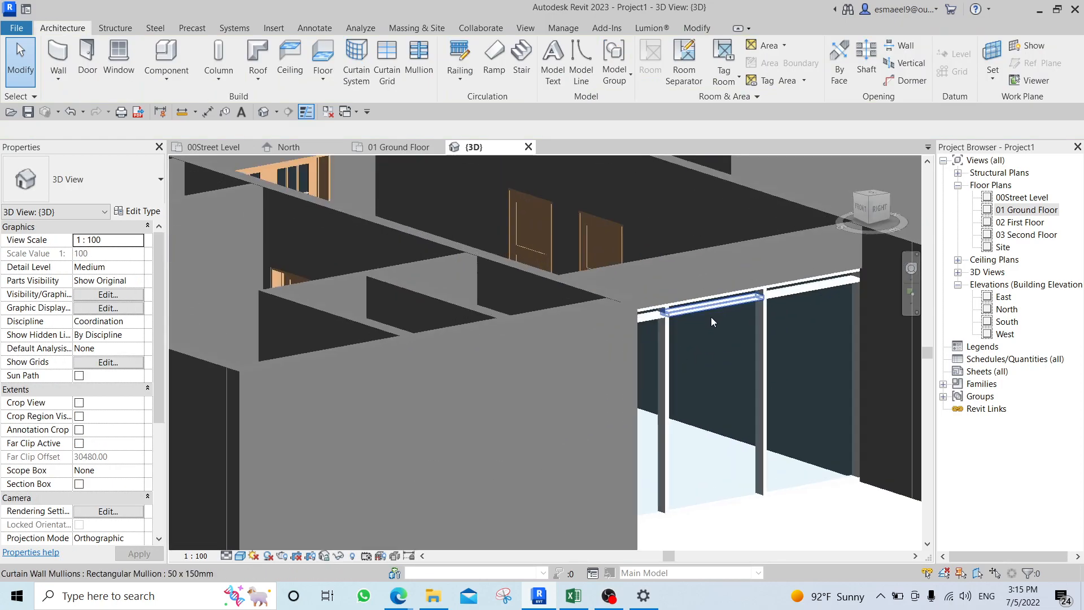
middle_click_drag(844, 289, 625, 296)
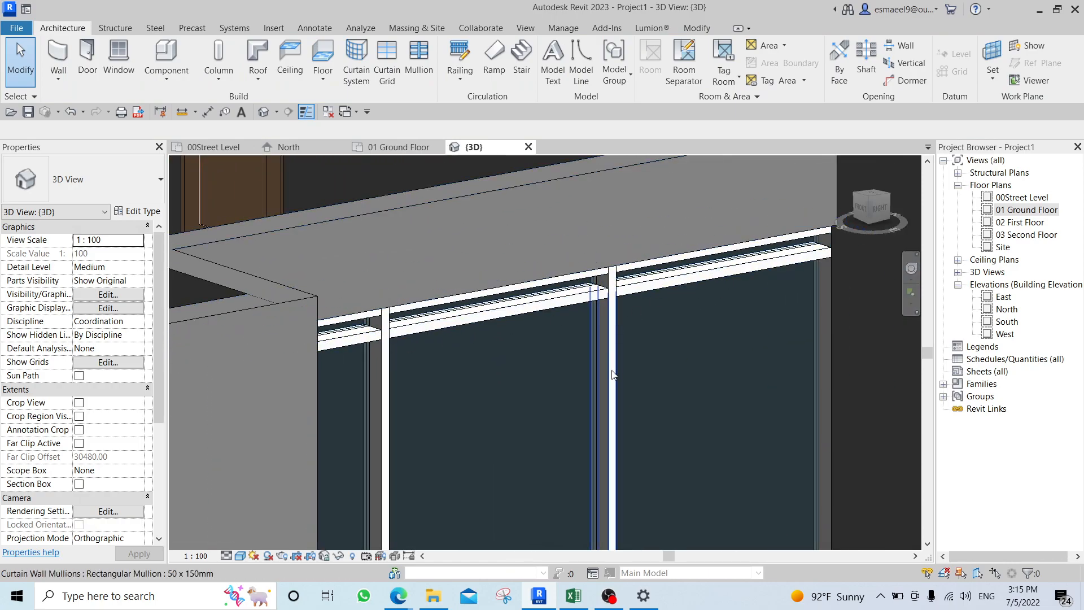
left_click(663, 362)
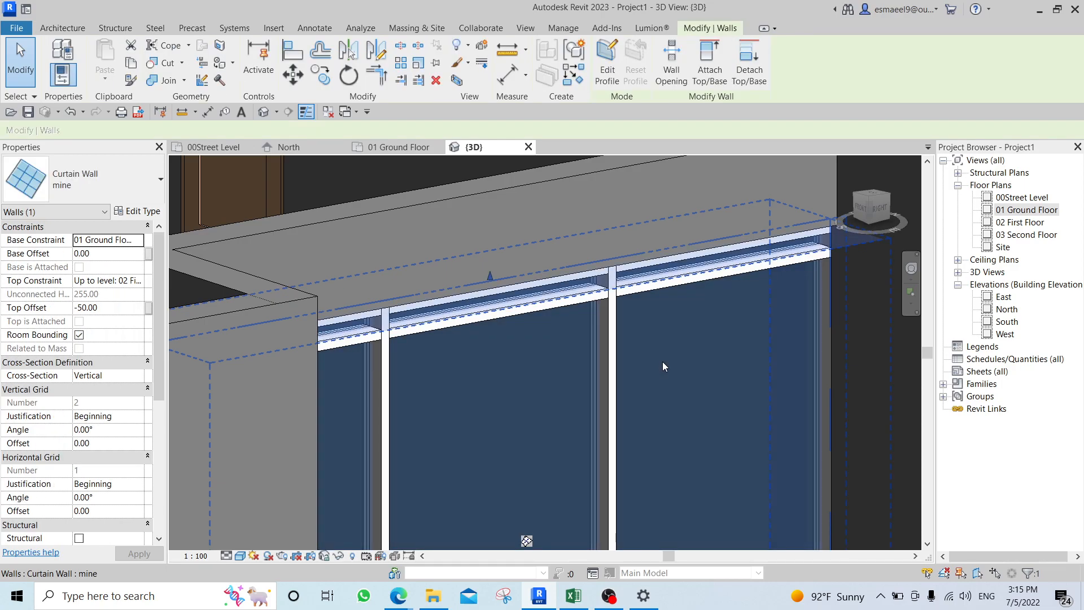
left_click(139, 212)
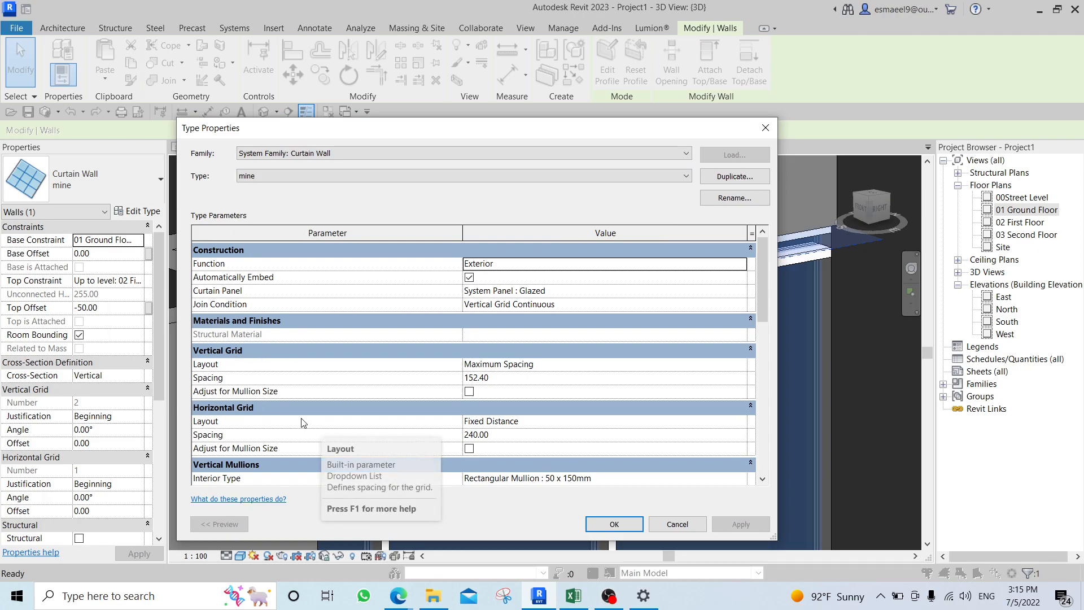
left_click(694, 421)
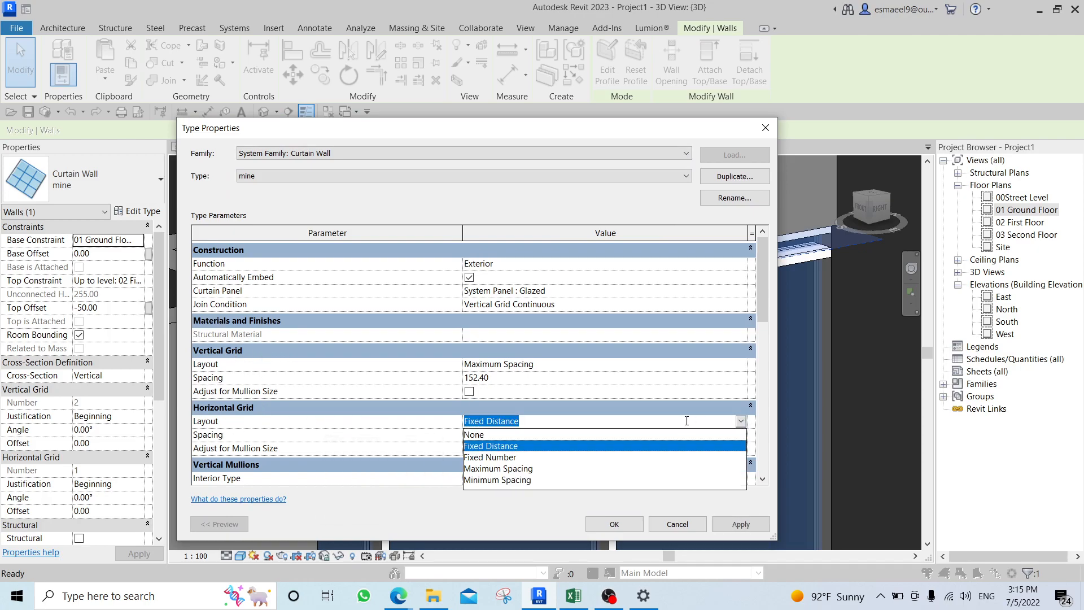
left_click(505, 435)
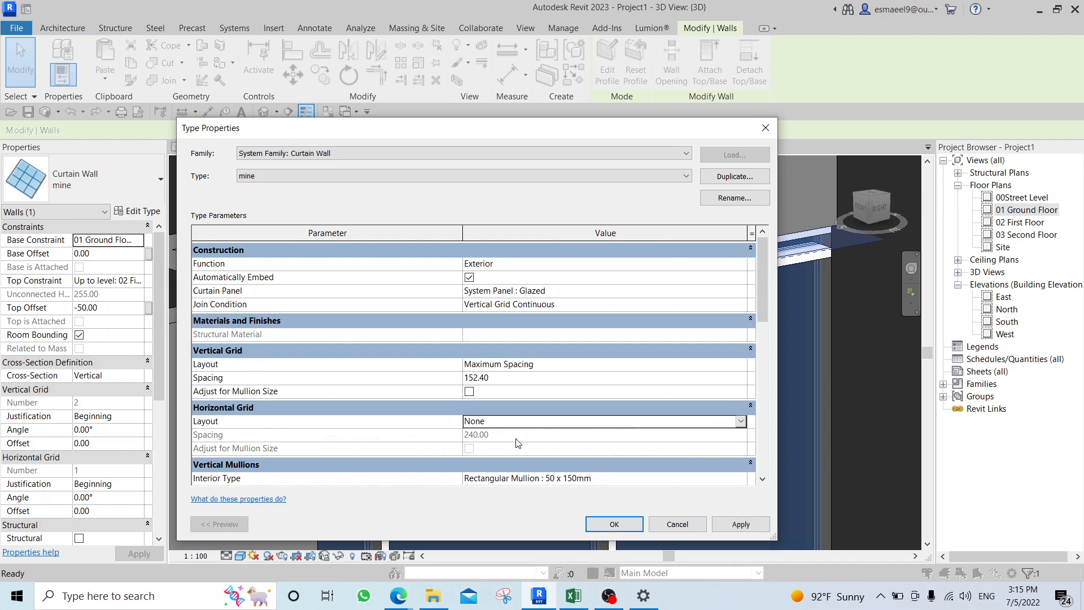
left_click(741, 524)
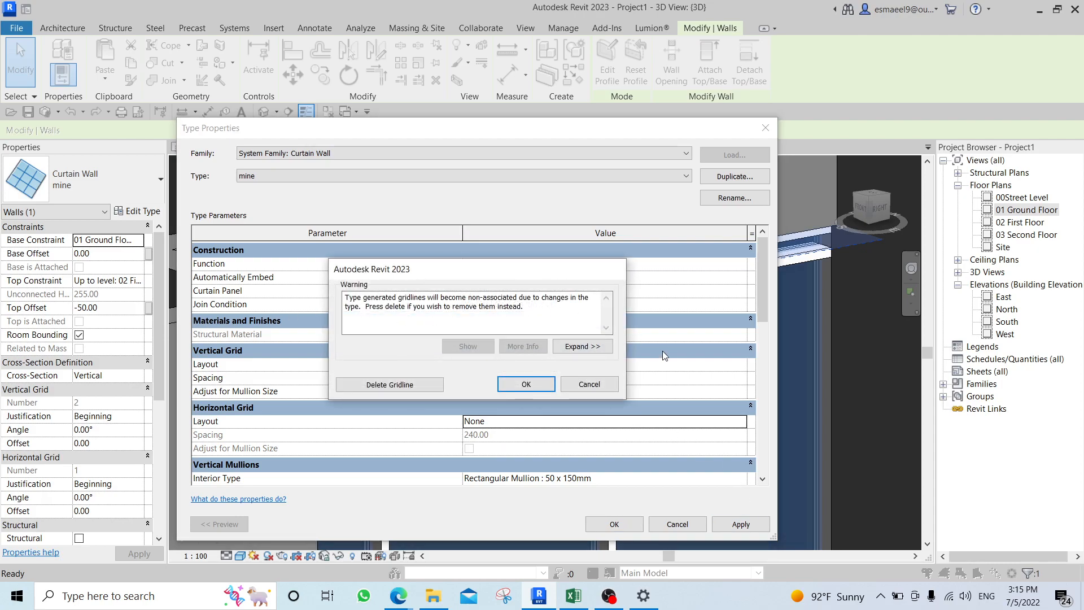
left_click(416, 384)
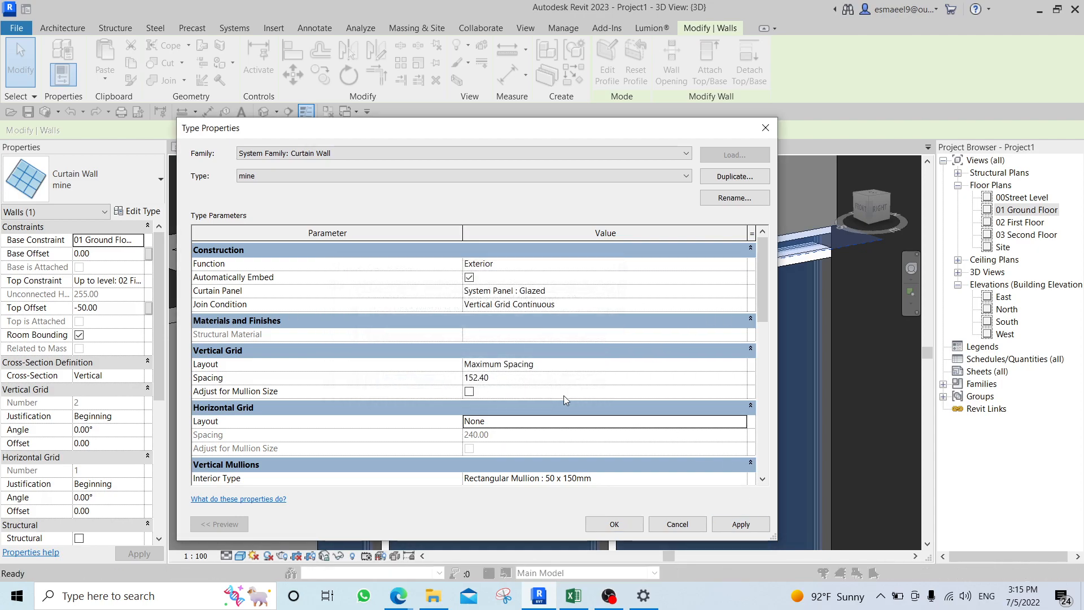
left_click(615, 524)
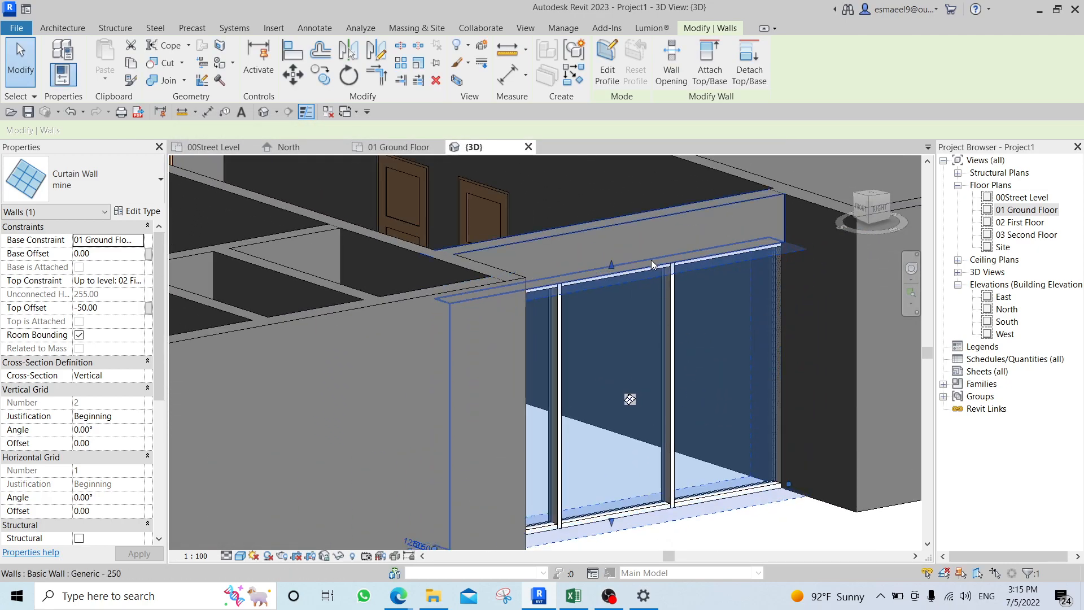
scroll(692, 360, "down", 3)
left_click(726, 480)
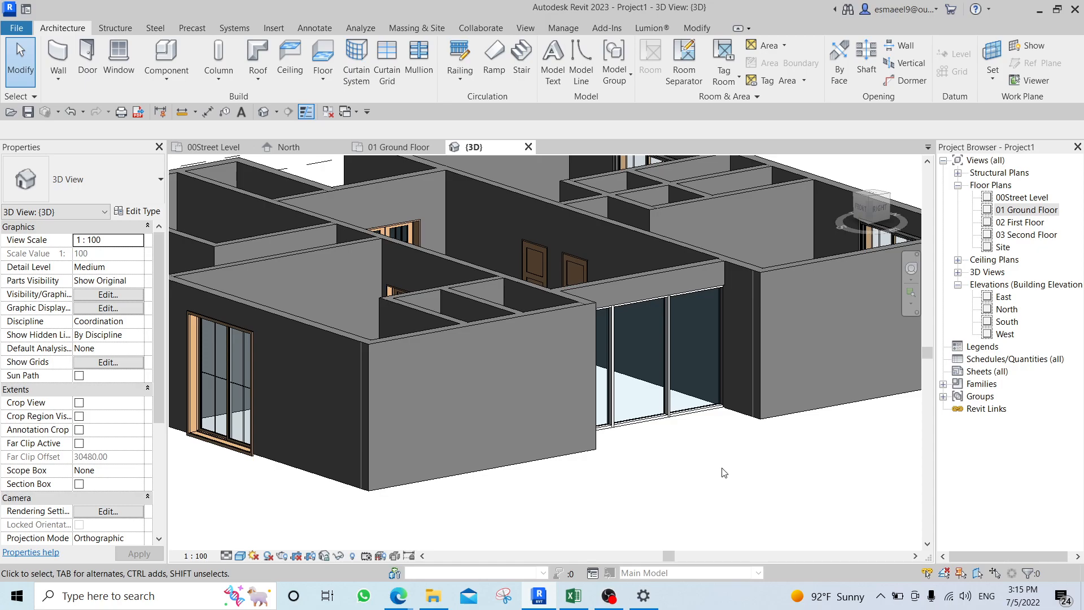
middle_click_drag(701, 461, 475, 387, "shift")
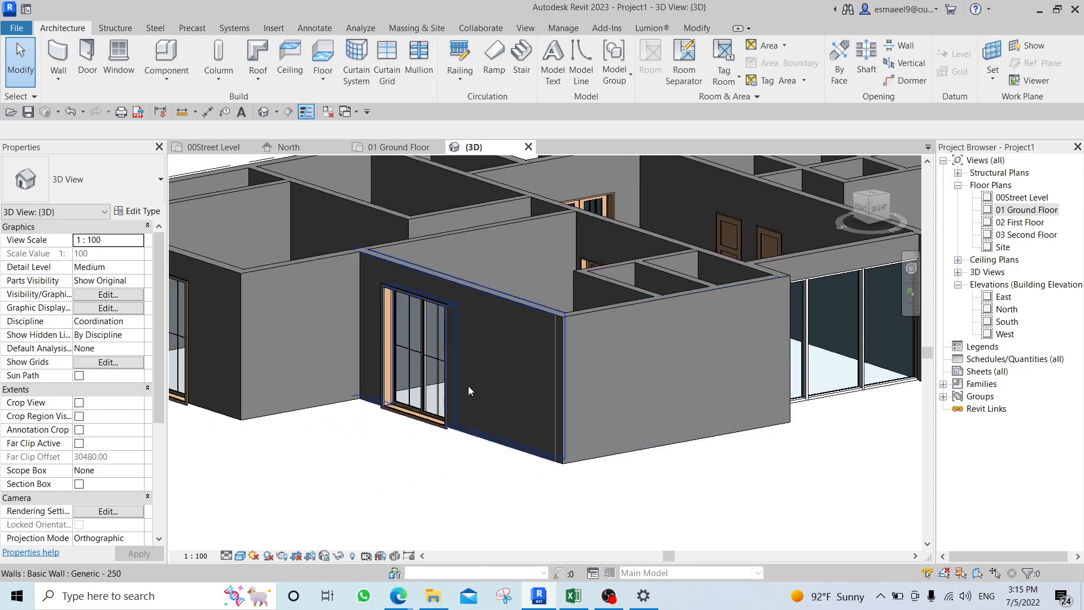
left_click(420, 357)
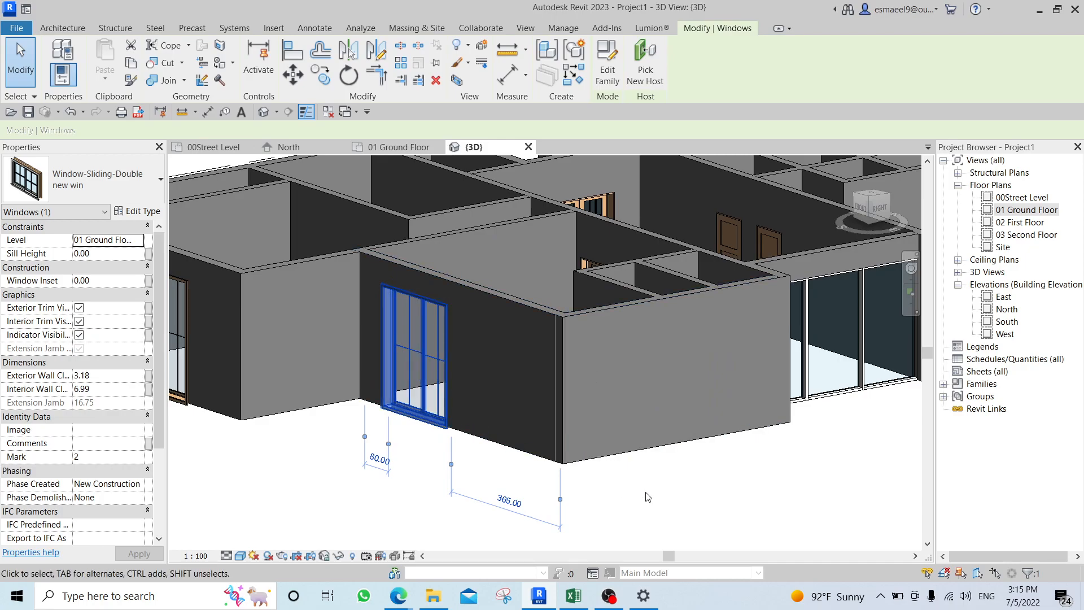
middle_click_drag(660, 487, 542, 390, "shift")
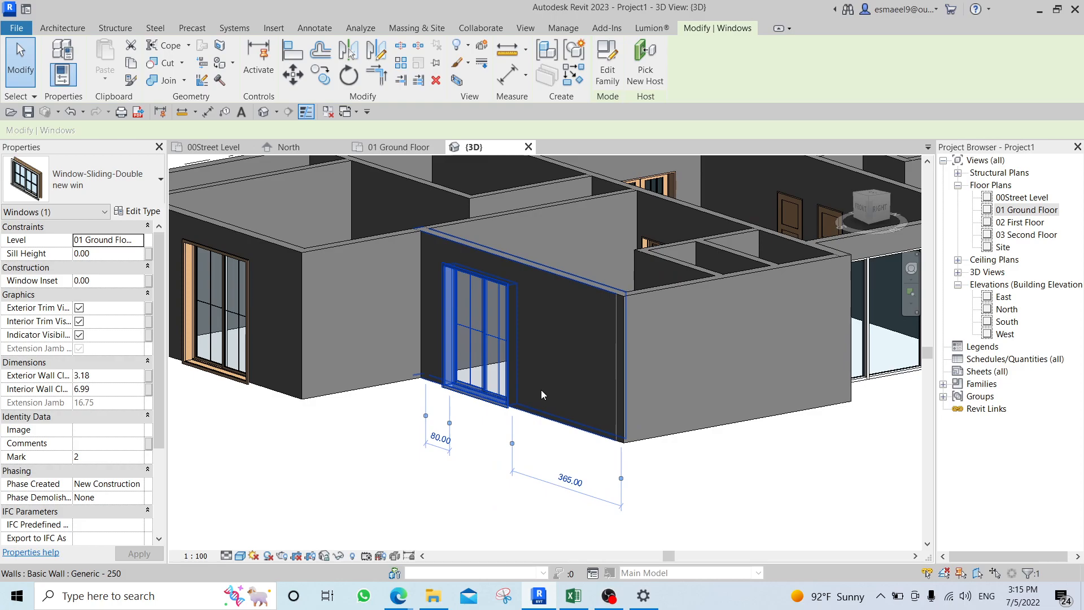
key("Escape")
left_click(492, 335)
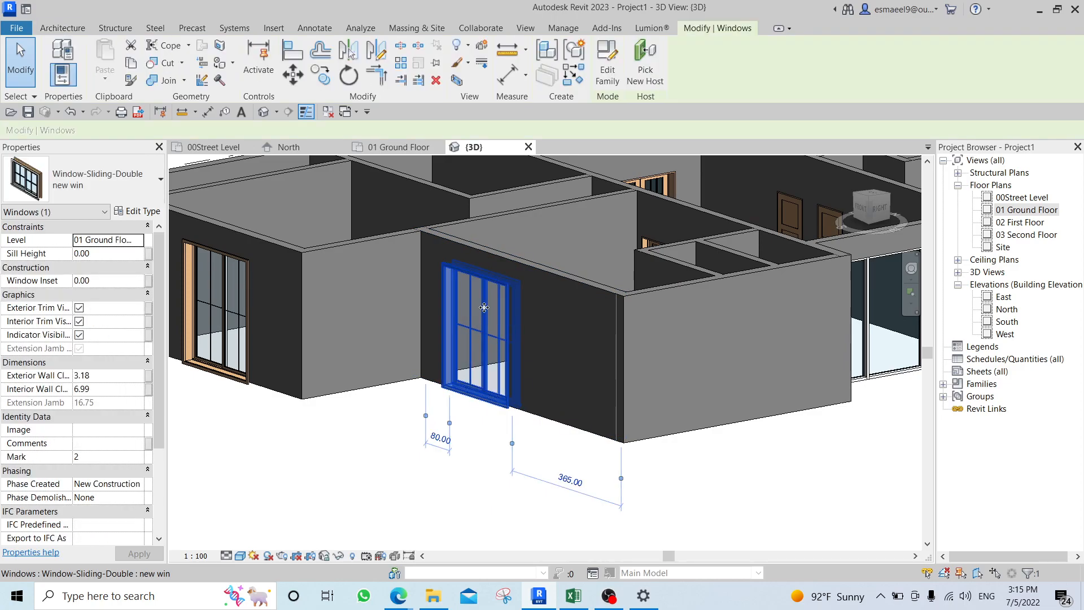
key("c")
key("s")
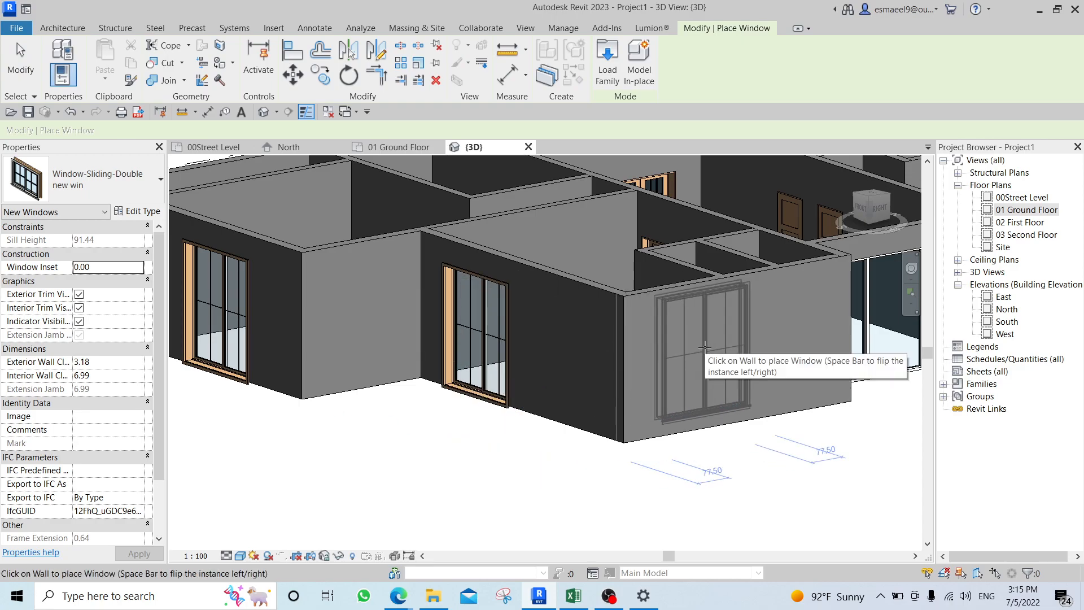
key("Escape")
In the 01 Ground Floor plan, place another "new win" window in room 8's garden-side wall, about 95 from the existing window and 60 from the corner.
double_click(1016, 210)
scroll(652, 261, "down", 4)
scroll(652, 261, "down", 1)
left_click(584, 390)
scroll(584, 391, "up", 7)
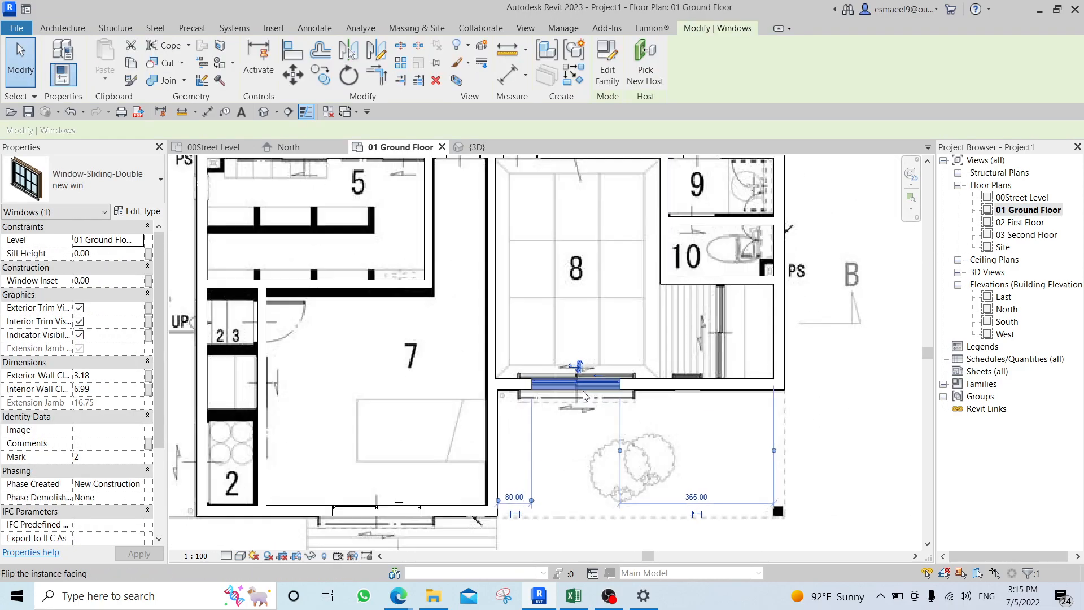
key("c")
key("s")
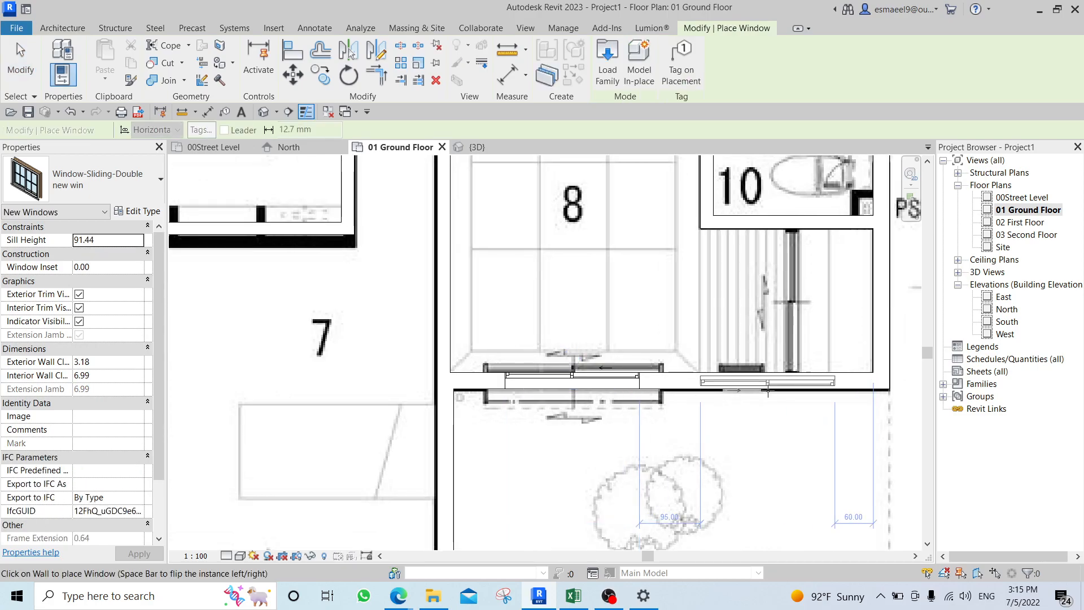
left_click(768, 390)
key("Escape")
key("Escape")
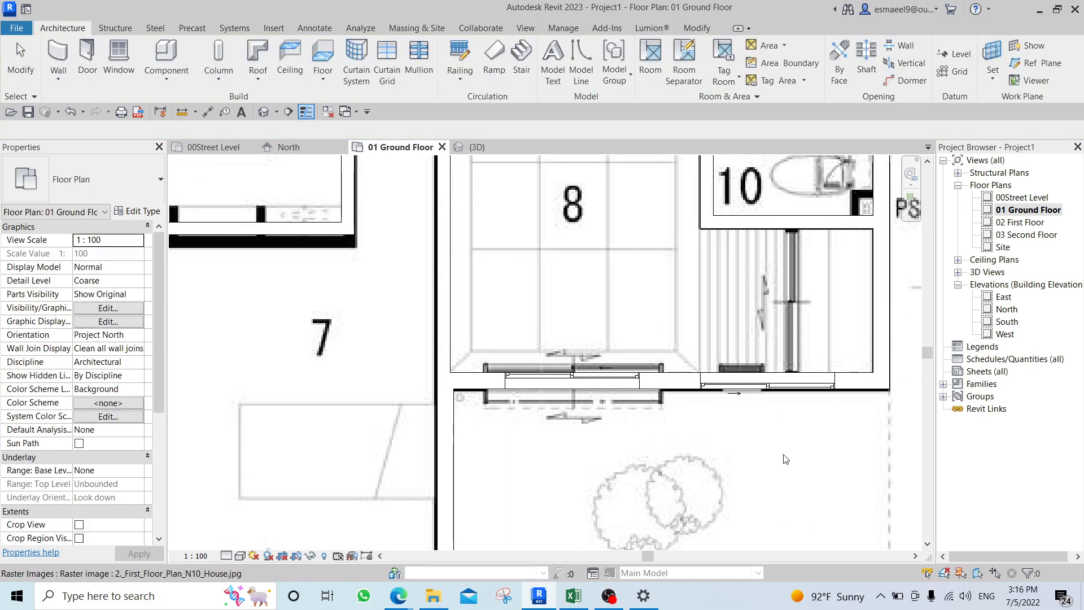
Inspect the newly placed "new win" sliding window on room 8's garden-side wall in the 3D view.
key("ctrl+Tab")
scroll(547, 301, "up", 2)
left_click(594, 270)
key("Escape")
left_click(594, 240)
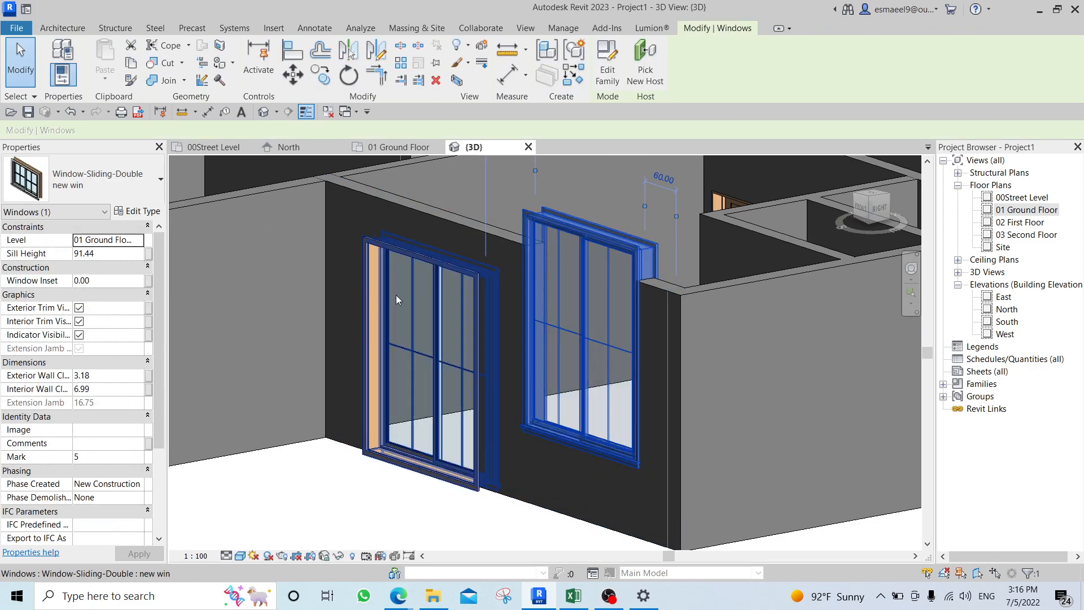
Set the sill height of the "main door 2" entrance door to 20.
scroll(321, 354, "down", 3)
middle_click_drag(321, 354, 568, 358)
key("Escape")
middle_click_drag(338, 333, 631, 325)
middle_click_drag(515, 288, 596, 287, "shift")
left_click(631, 289)
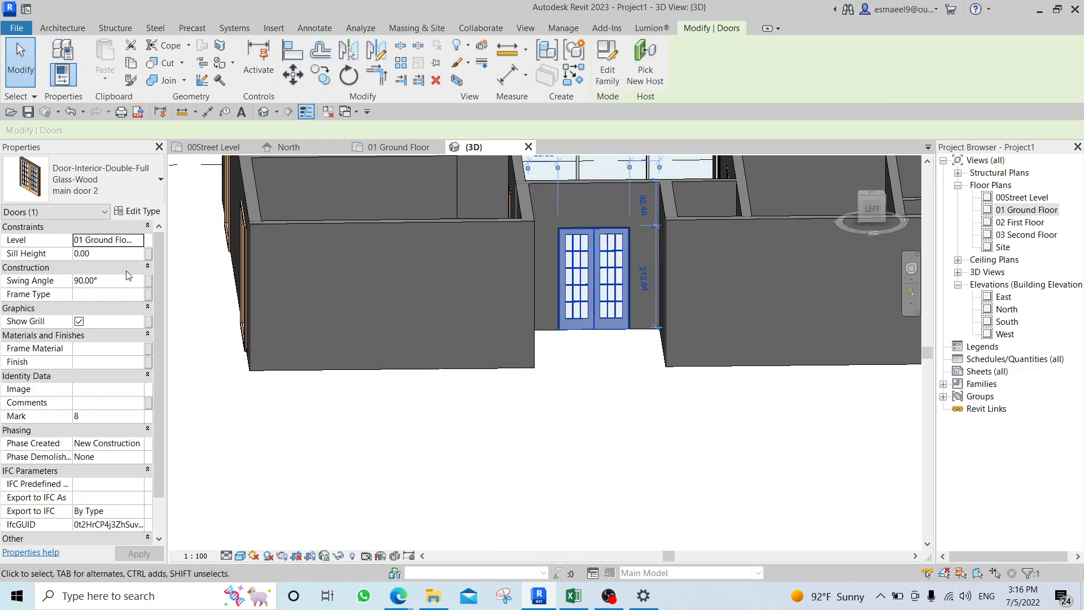
left_click(107, 254)
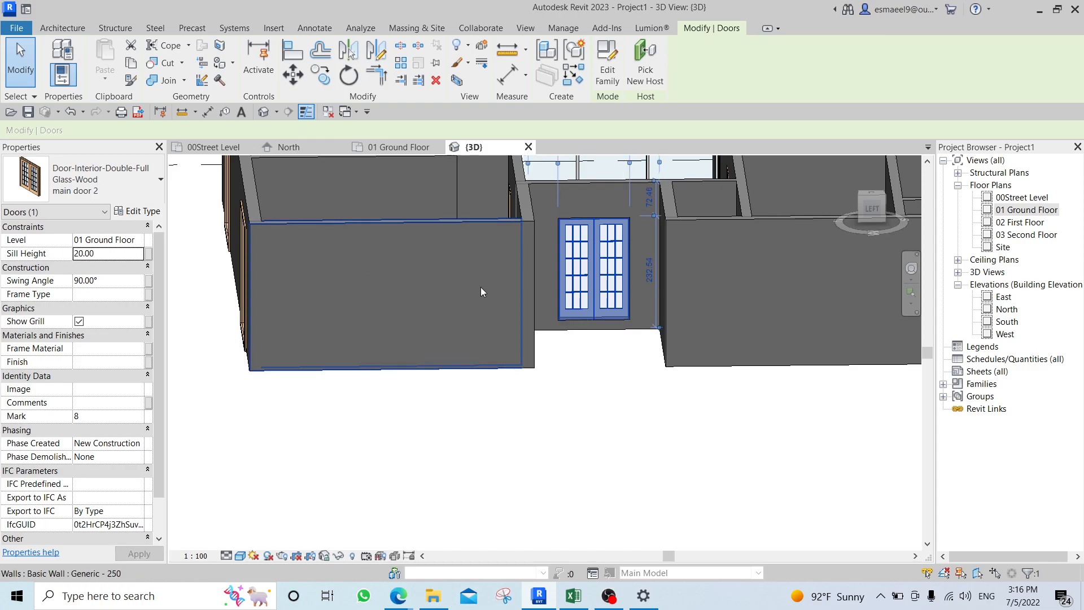
key("Escape")
In the 01 Ground Floor plan, place another "main door 2" door in the wall above entrance area 3.
double_click(1012, 211)
scroll(549, 286, "down", 4)
middle_click_drag(575, 284, 741, 326)
scroll(593, 247, "up", 2)
middle_click_drag(593, 194, 593, 324)
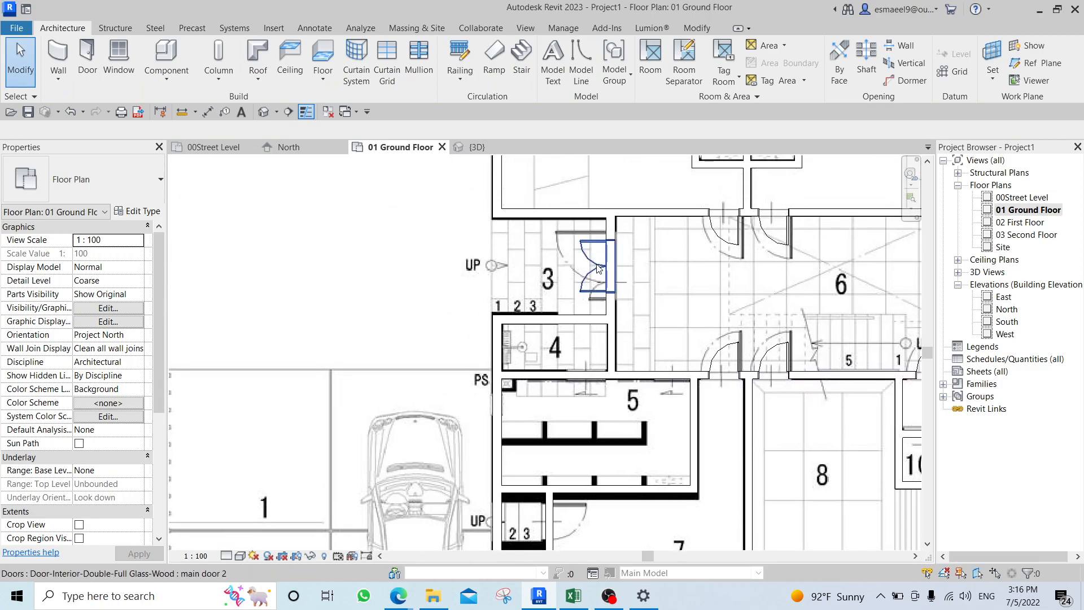
key("d")
key("r")
scroll(543, 218, "up", 2)
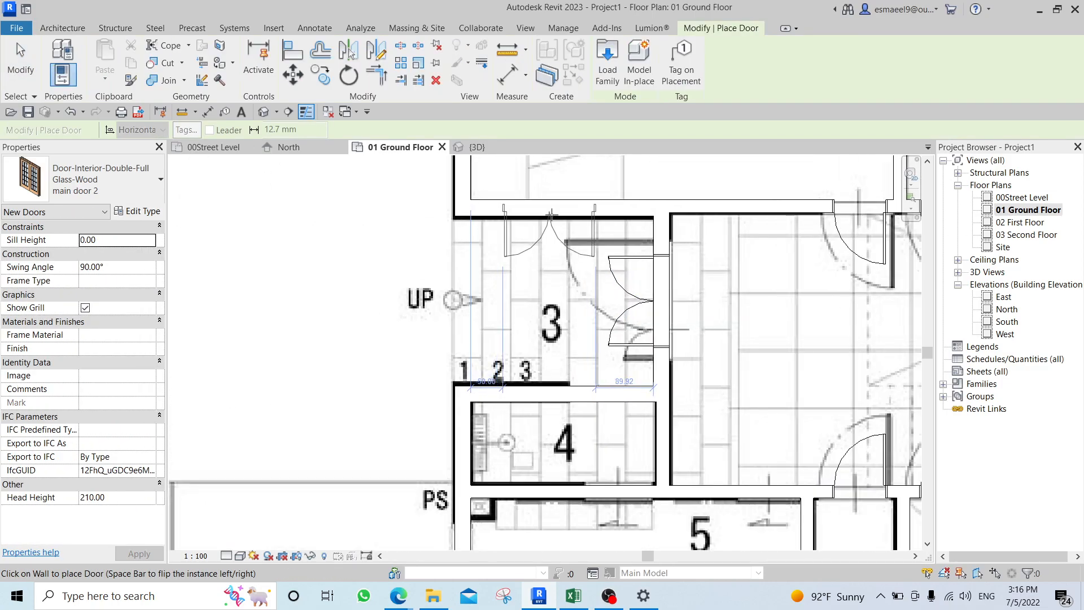
left_click(543, 218)
Examine the base of the added side door against the raised entrance door in the 3D view.
key("ctrl+Tab")
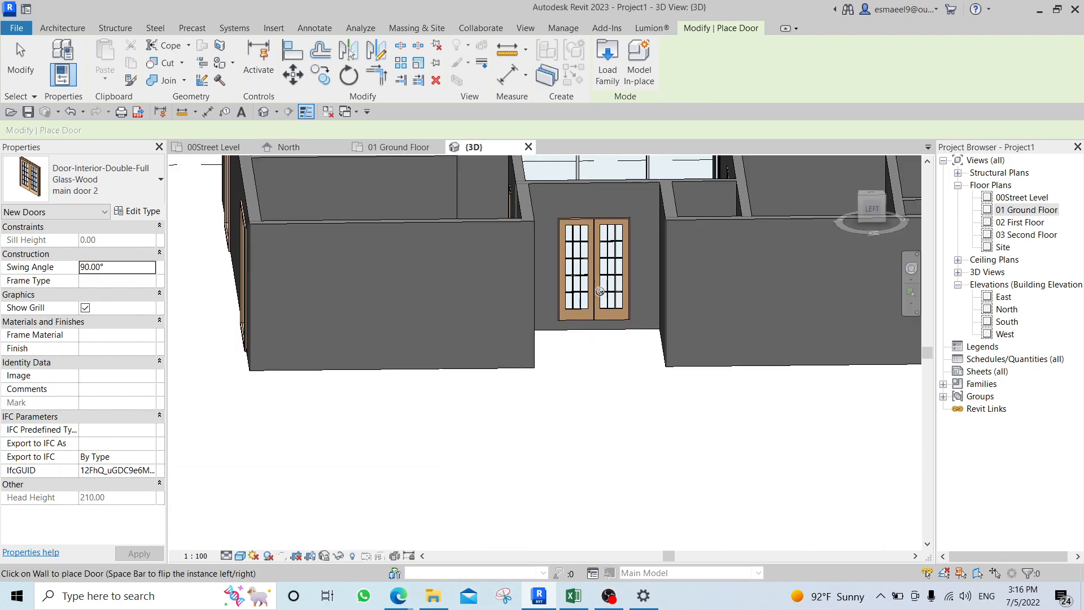
middle_click_drag(598, 288, 526, 274, "shift")
key("Escape")
scroll(528, 324, "up", 2)
middle_click_drag(530, 356, 533, 369, "shift")
scroll(528, 344, "up", 3)
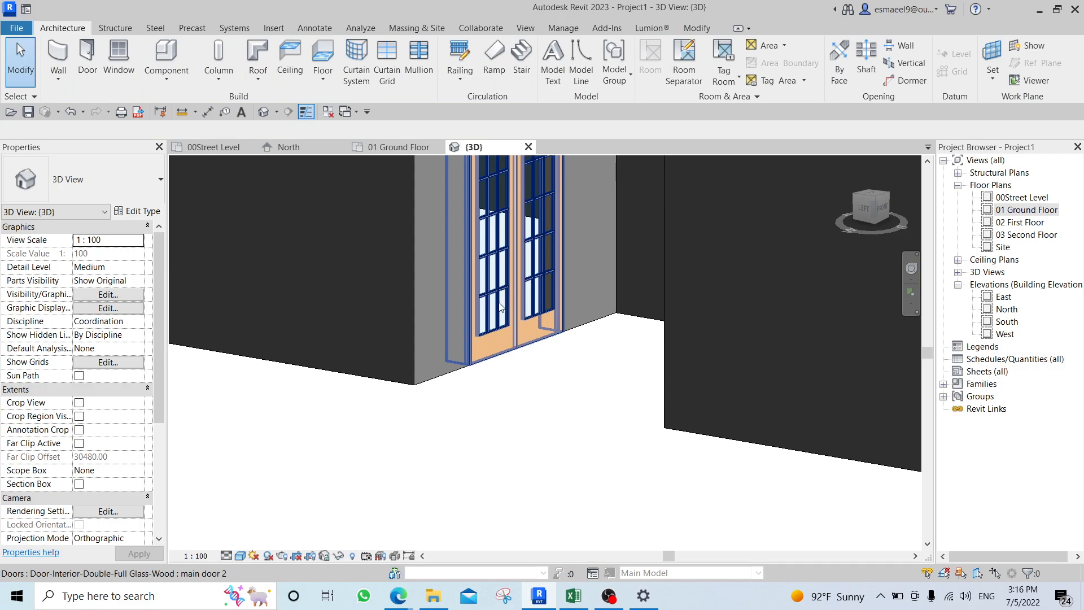
left_click(527, 340)
middle_click_drag(527, 340, 514, 363, "shift")
key("Escape")
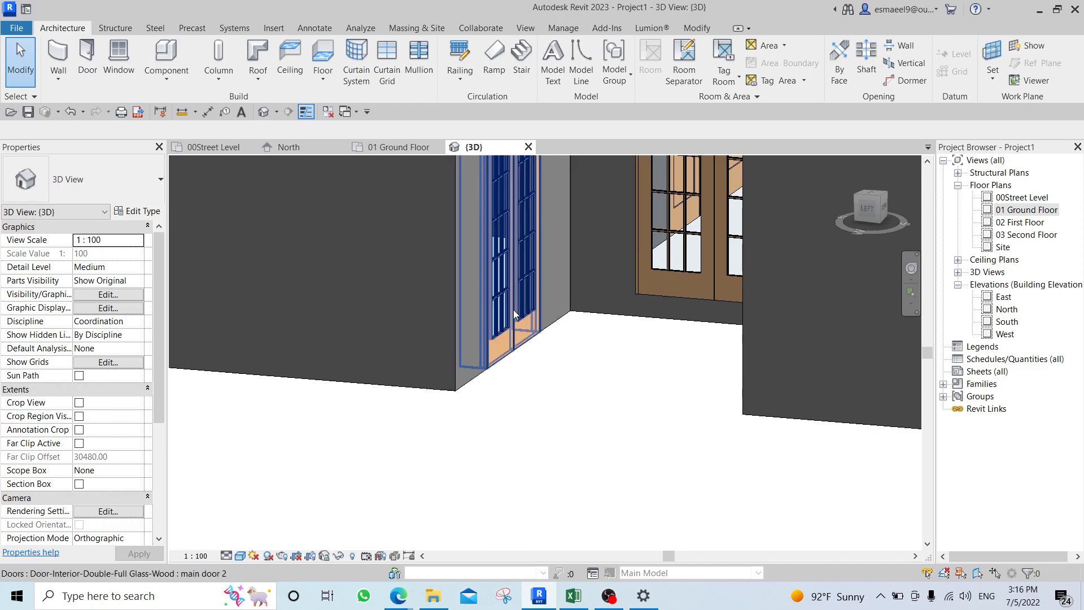
left_click(546, 367)
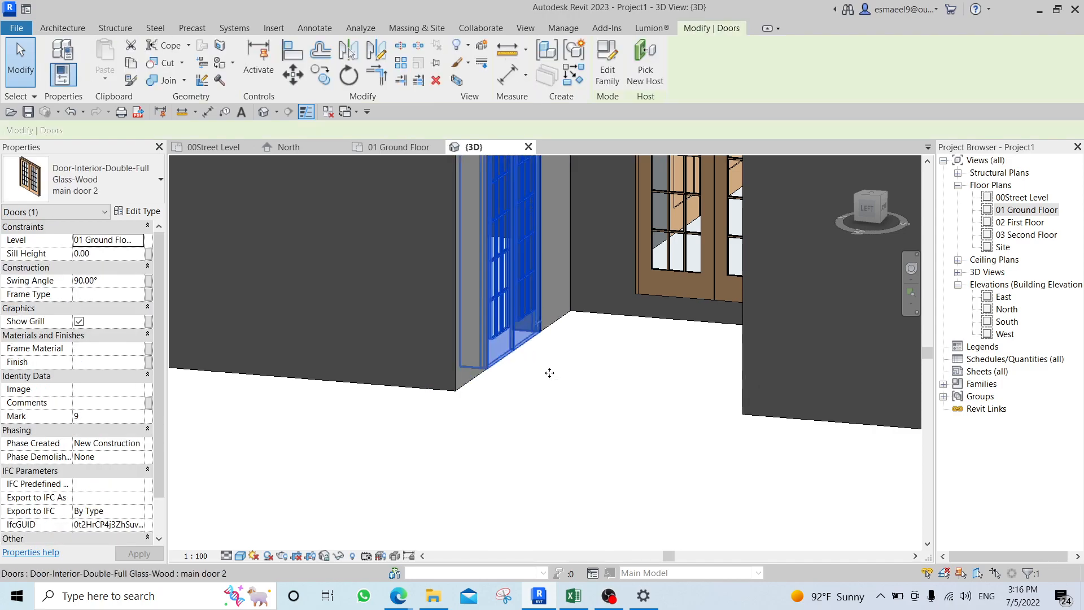
key("Escape")
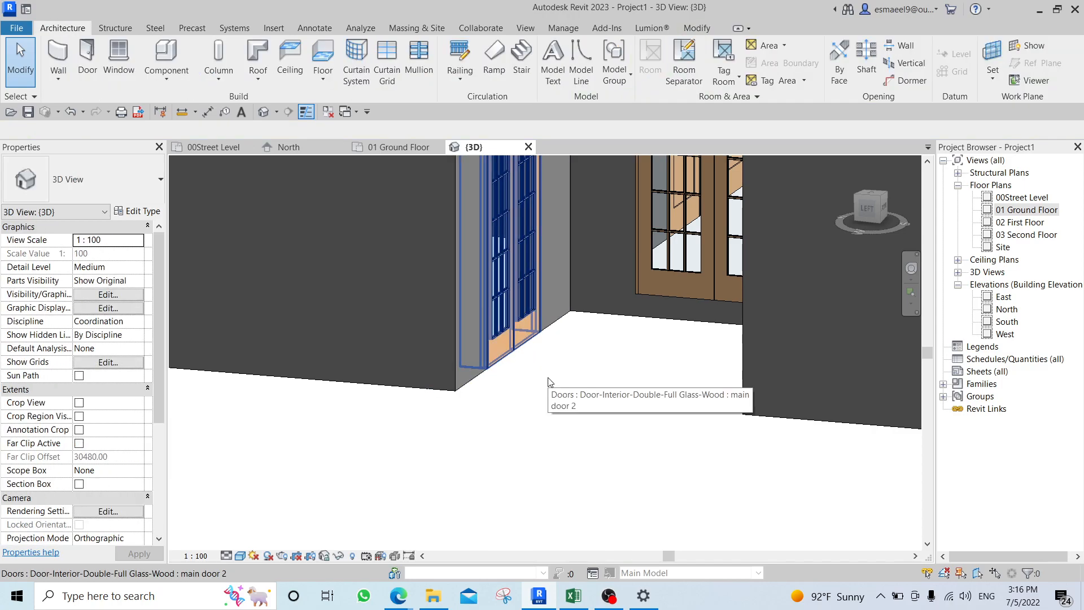
Match the side door's type to the entrance door's type, and delete the side door.
key("m")
key("a")
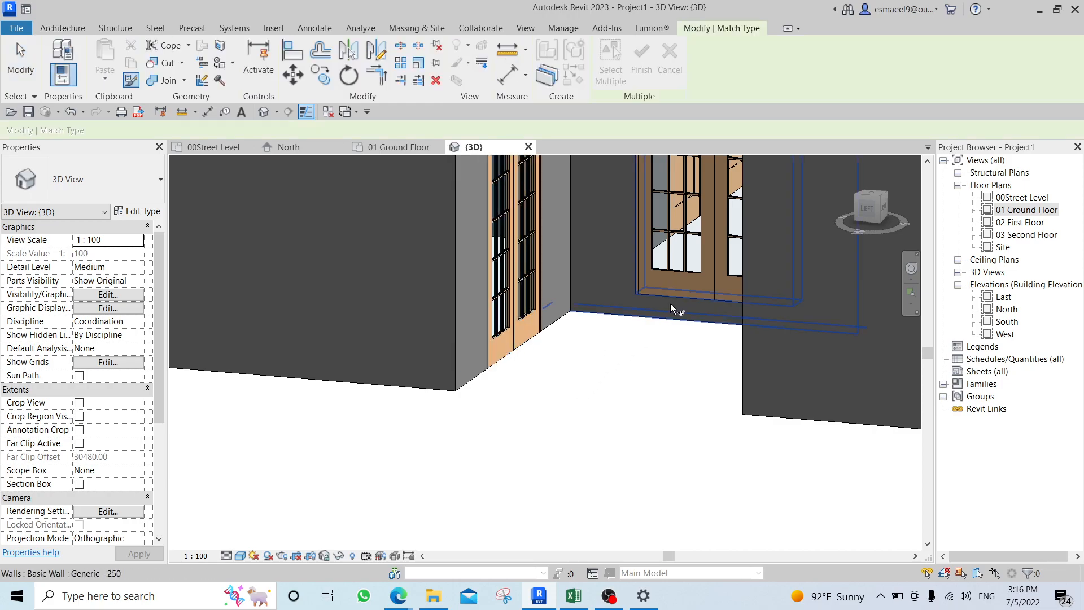
left_click(700, 280)
left_click(519, 310)
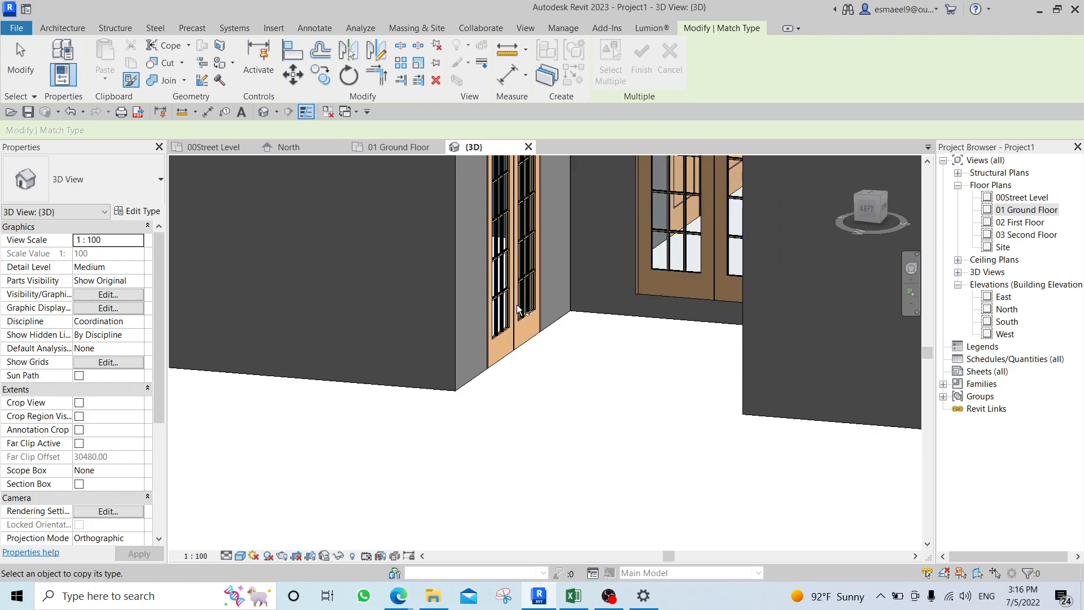
key("Escape")
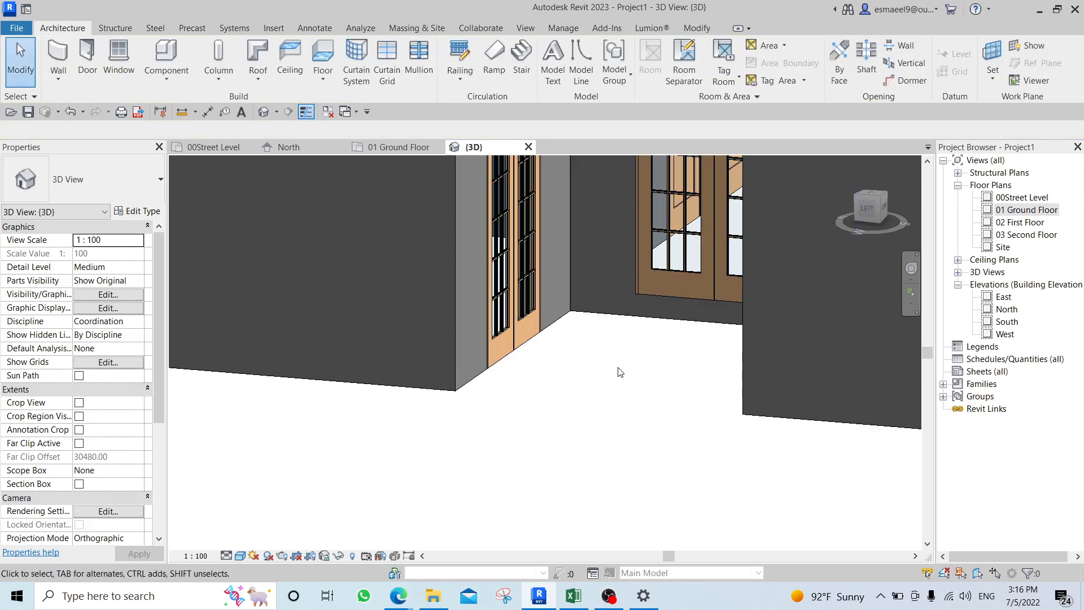
left_click(510, 300)
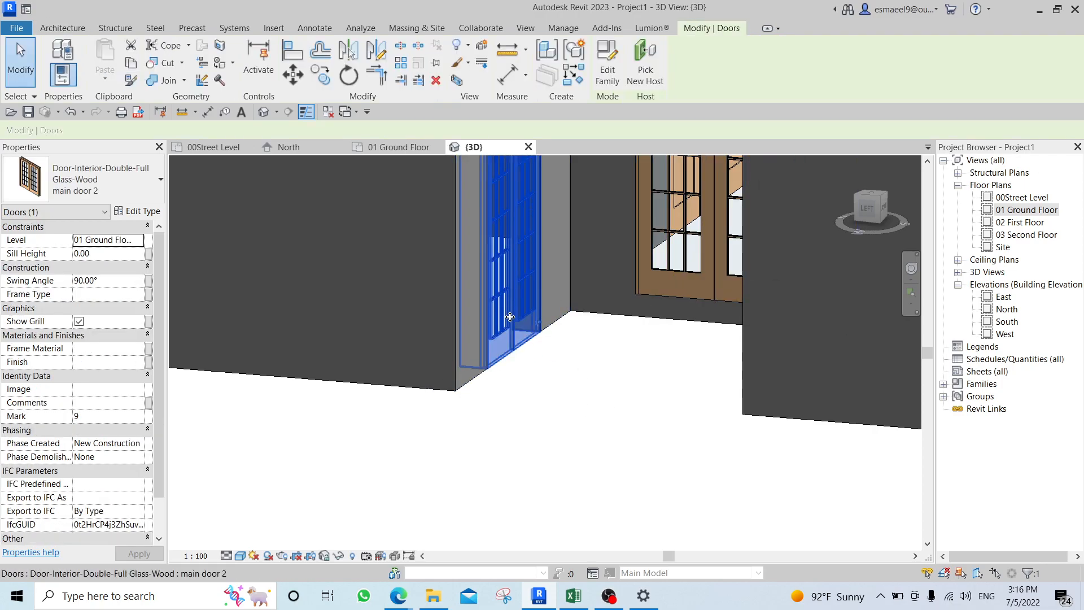
key("Delete")
Set the entrance door's sill height to 0.
left_click(678, 255)
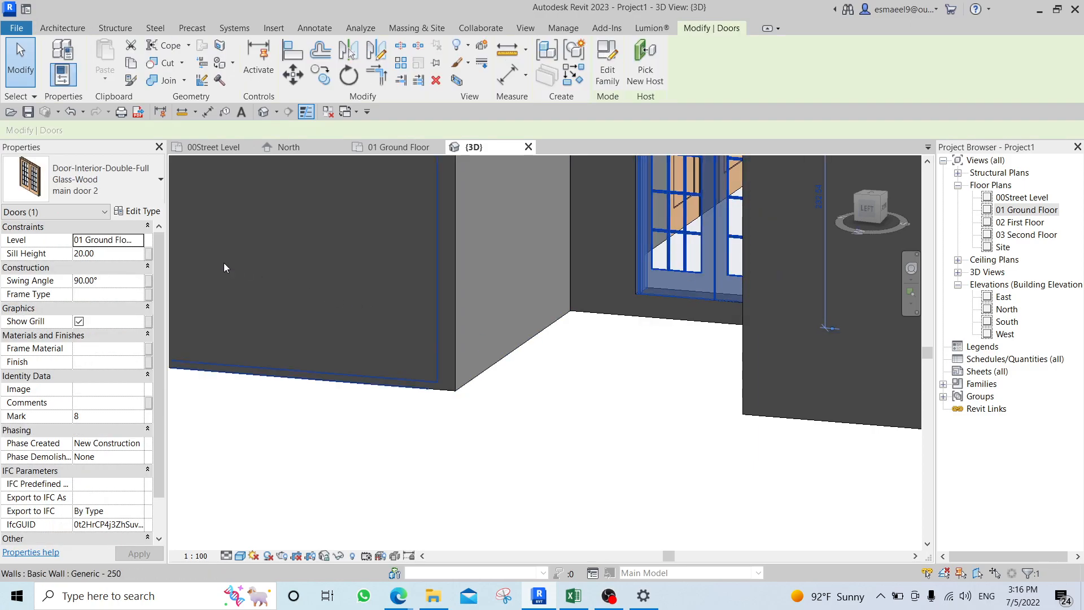
left_click(107, 256)
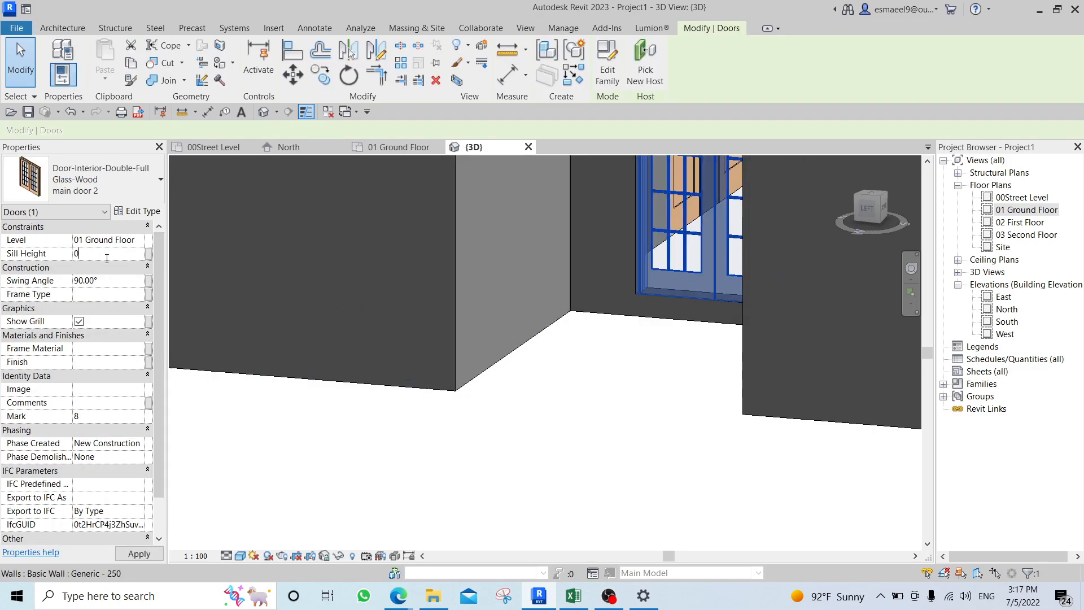
type("0")
key("Return")
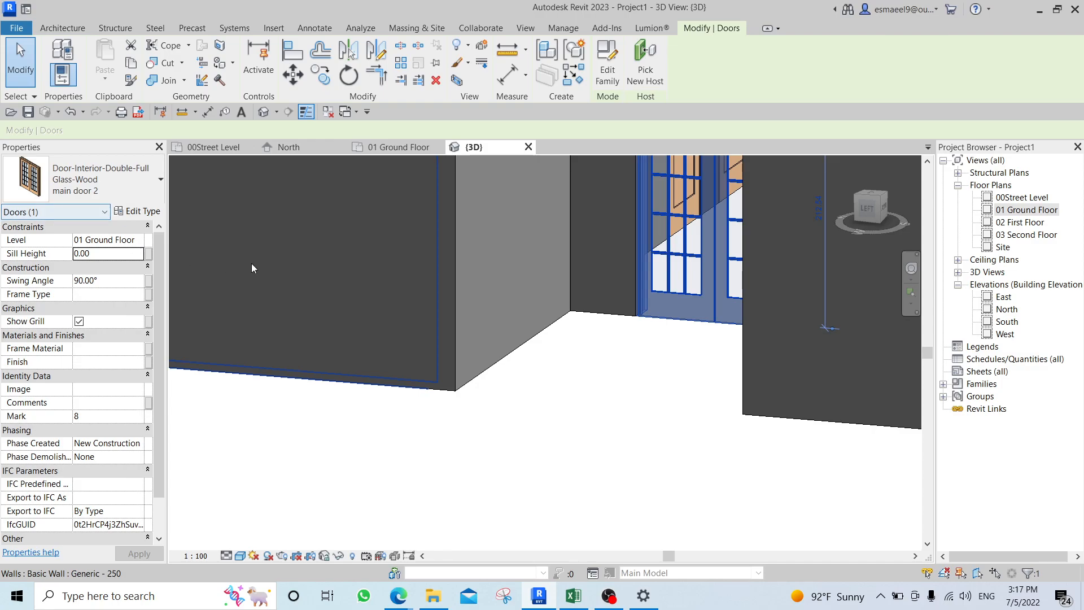
left_click(569, 414)
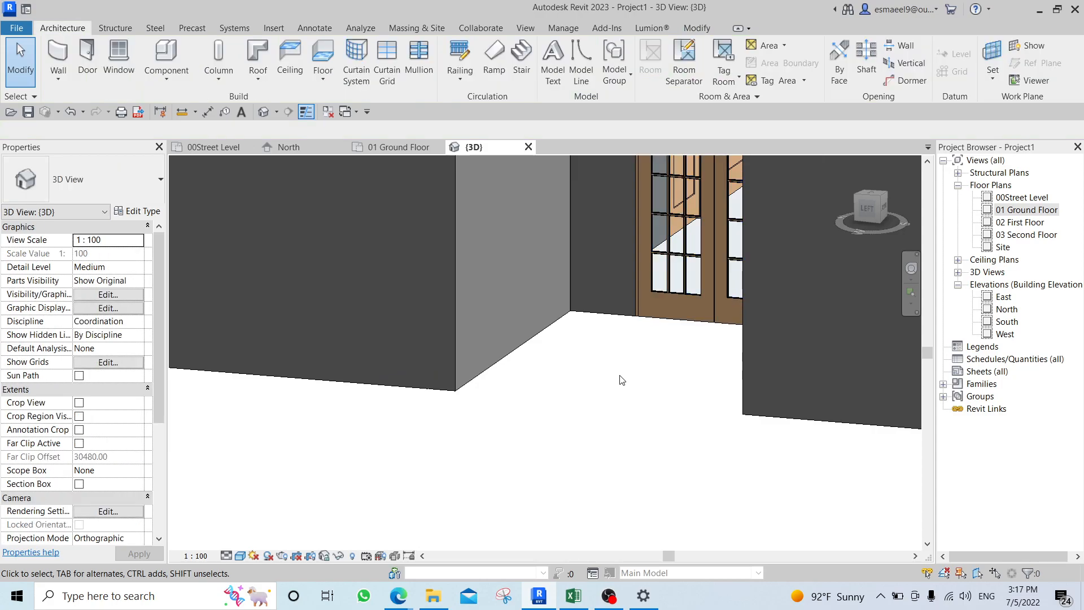
middle_click_drag(622, 380, 648, 380, "shift")
left_click(668, 311)
middle_click_drag(669, 312, 582, 303)
key("c")
key("s")
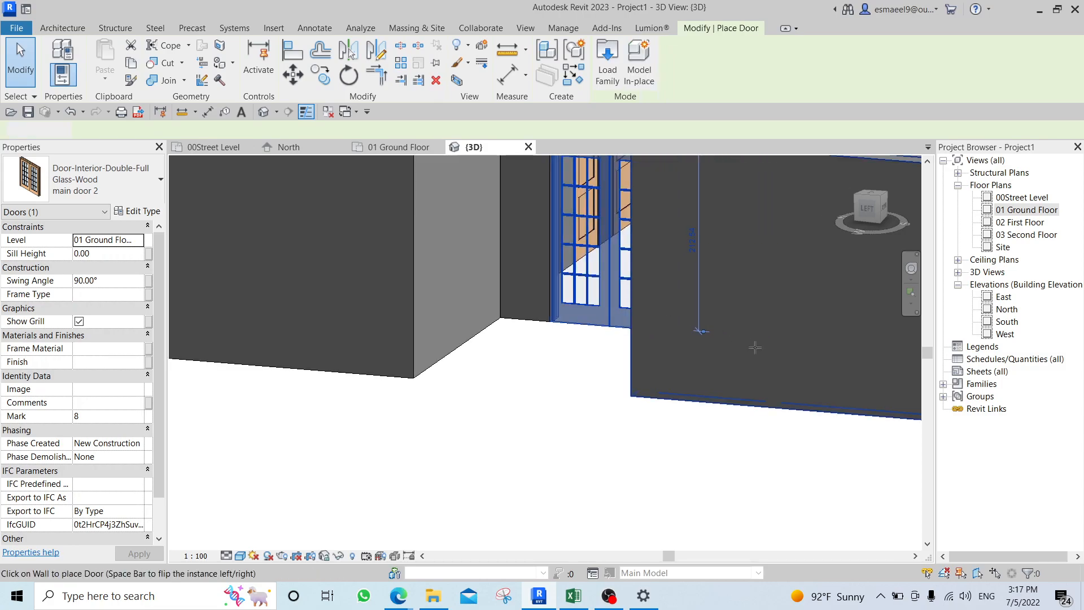
key("Escape")
key("Escape")
In the 01 Ground Floor plan, place two doors similar to the entrance door in the carport-side exterior wall, one beside room 5 and one farther down.
double_click(1028, 209)
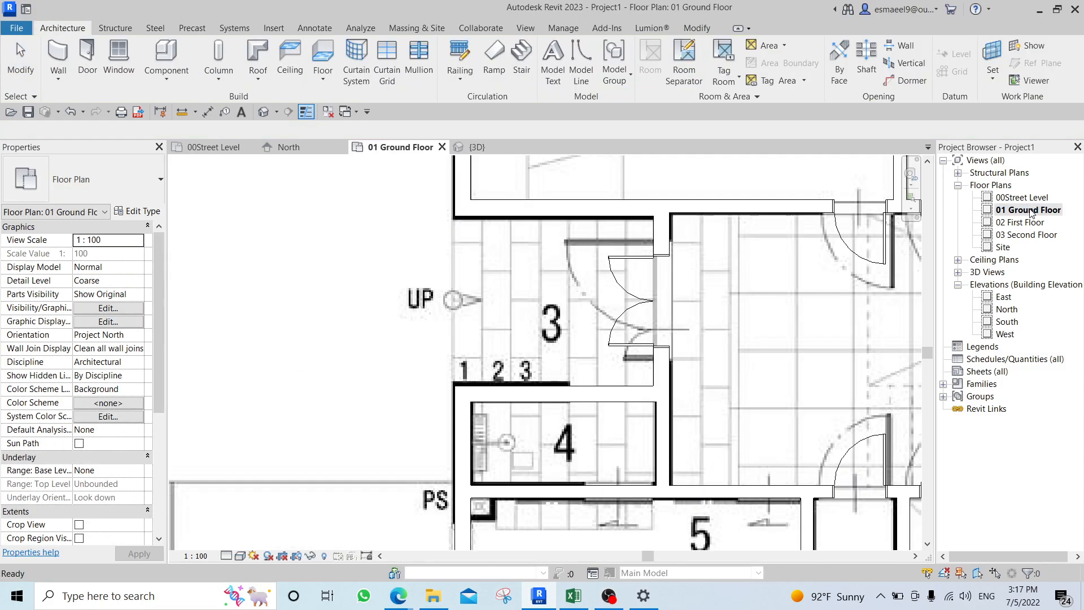
left_click(605, 324)
scroll(565, 355, "down", 2)
middle_click_drag(550, 367, 680, 172)
key("c")
key("s")
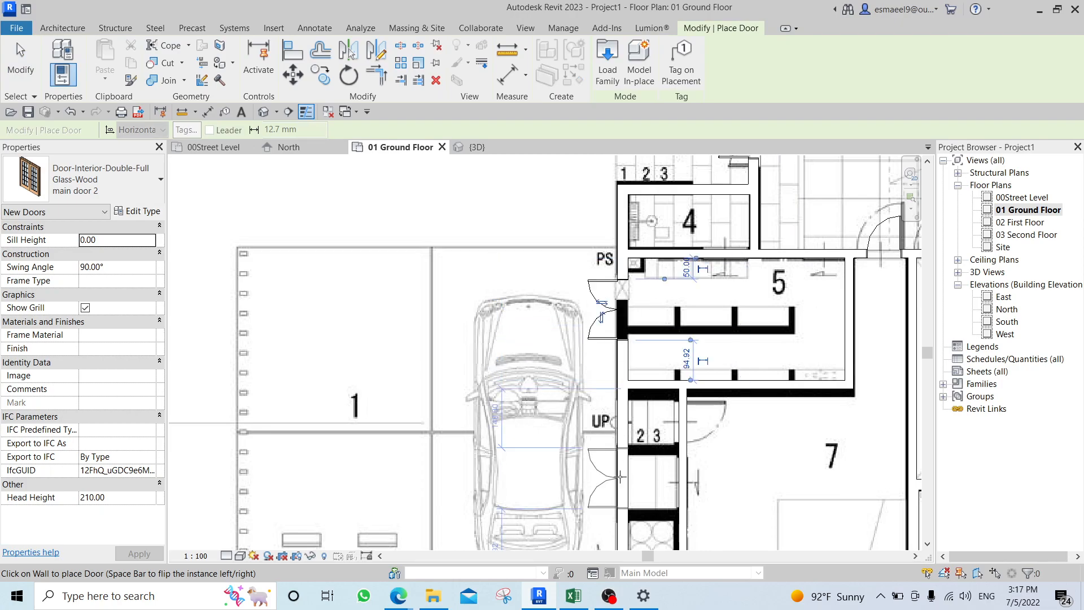
key("ctrl+Tab")
middle_click_drag(619, 338, 515, 419, "shift")
key("Escape")
key("Escape")
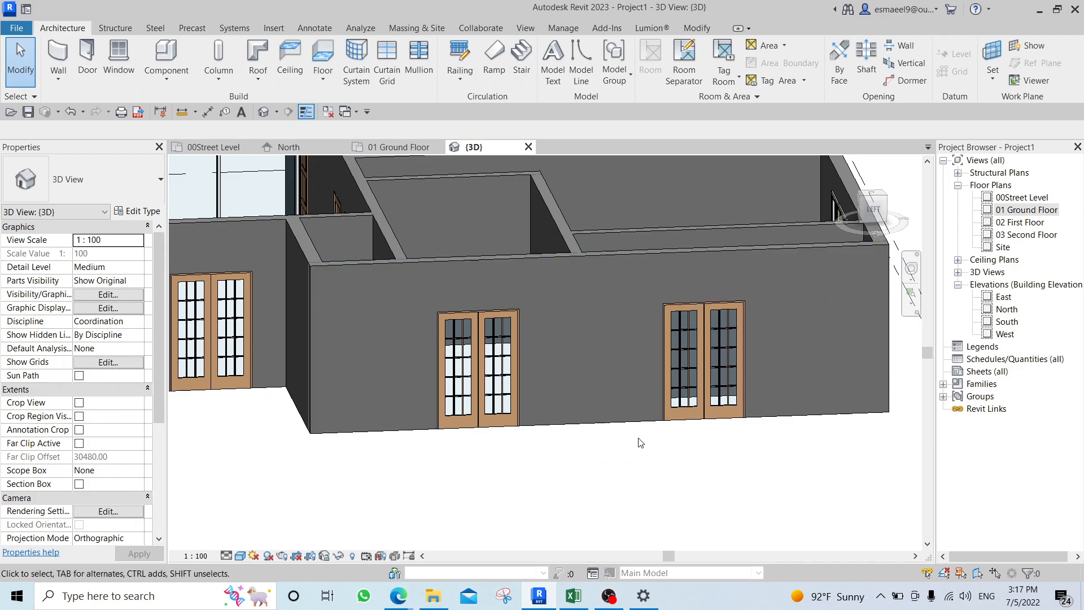
Set the sill height of the carport-side door beside room 5 to 50.
left_click(482, 360)
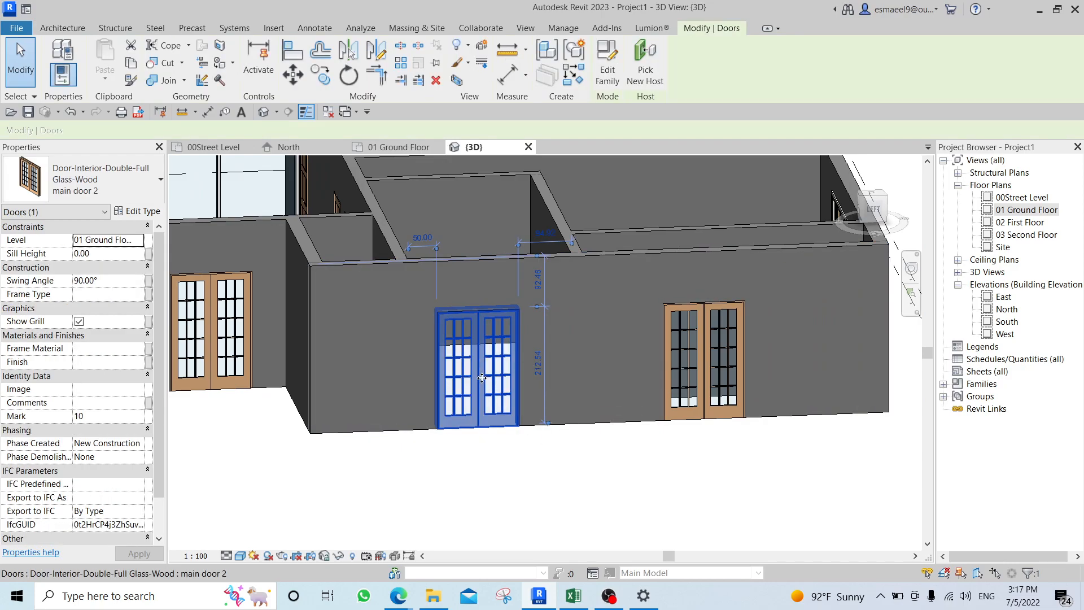
left_click(115, 254)
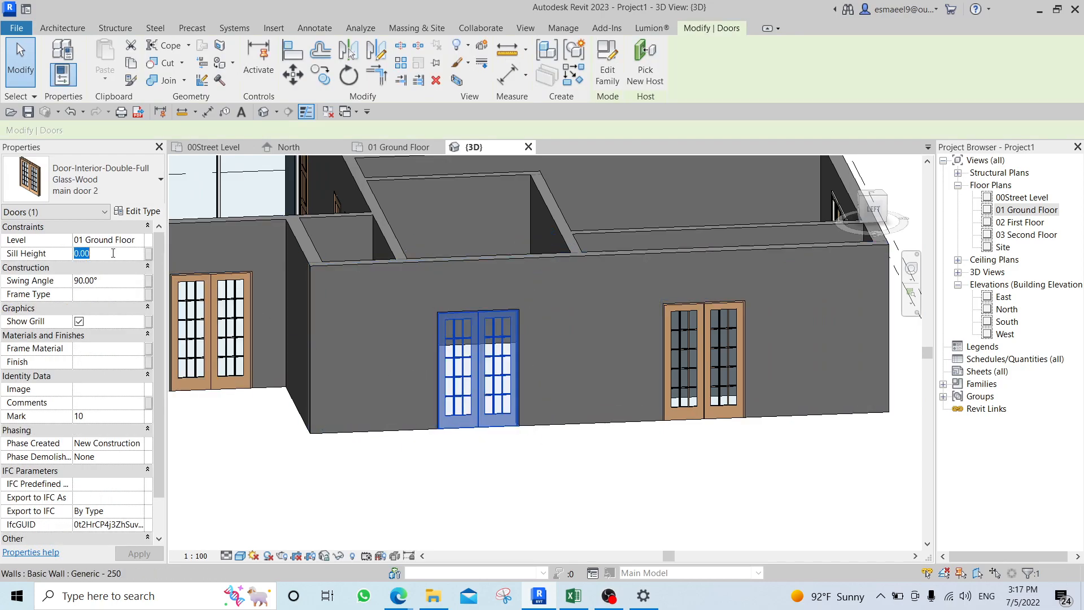
type("50")
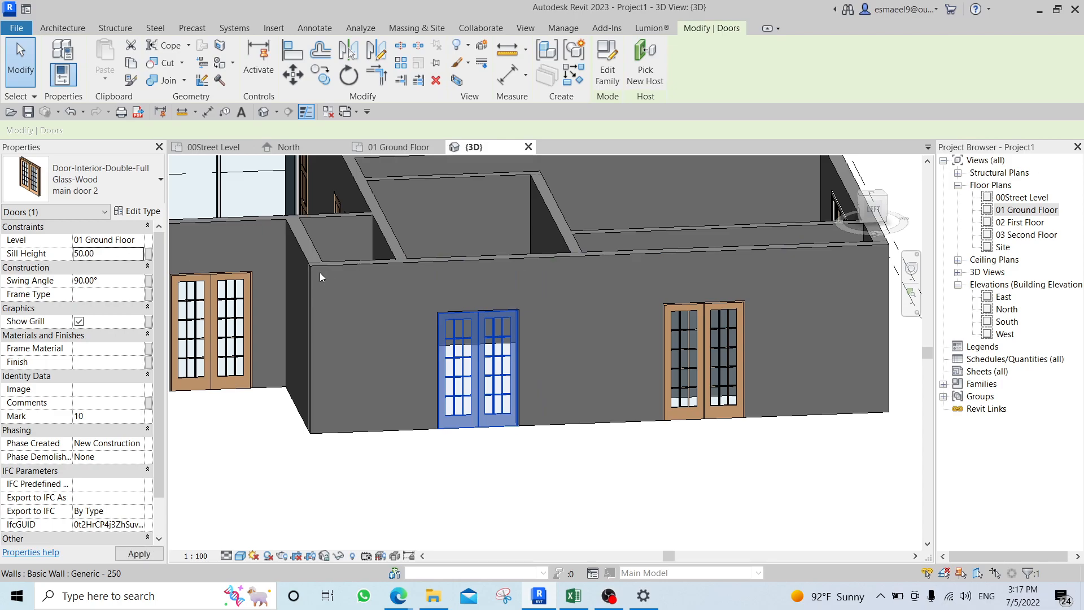
left_click(593, 462)
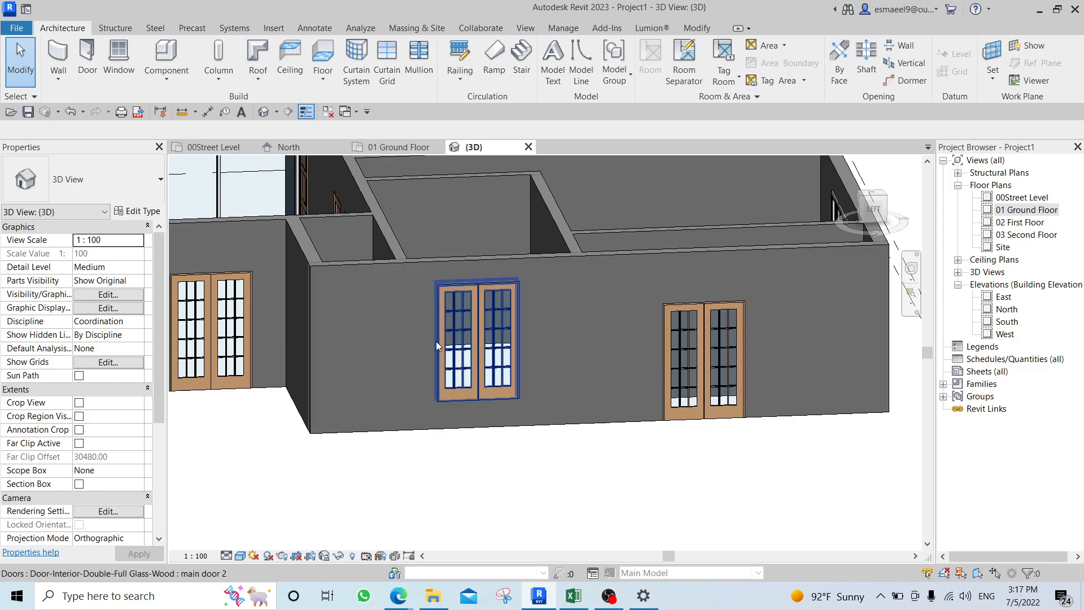
left_click(470, 318)
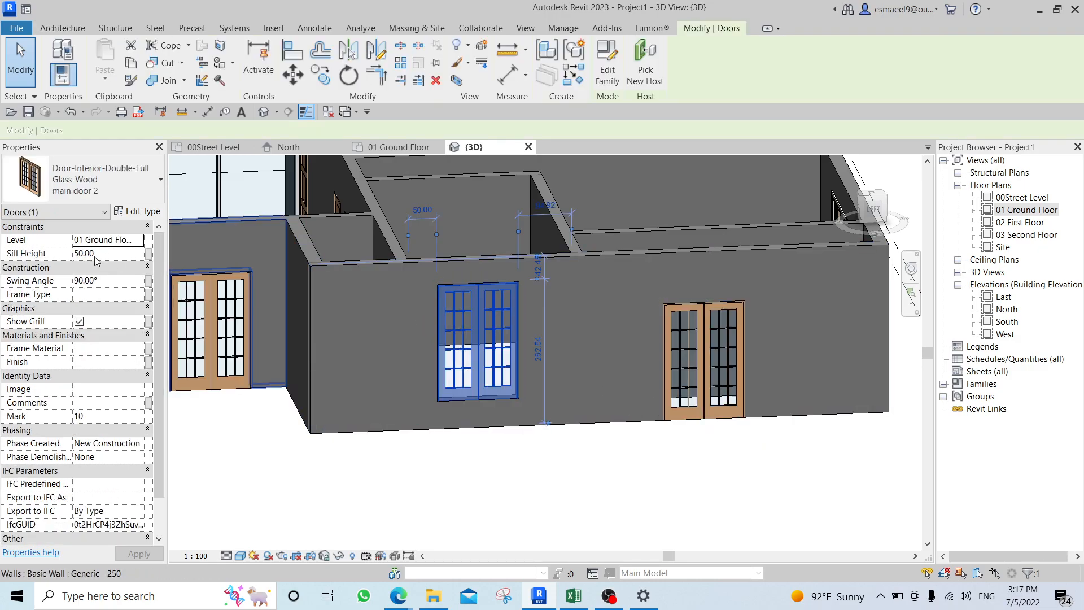
key("Escape")
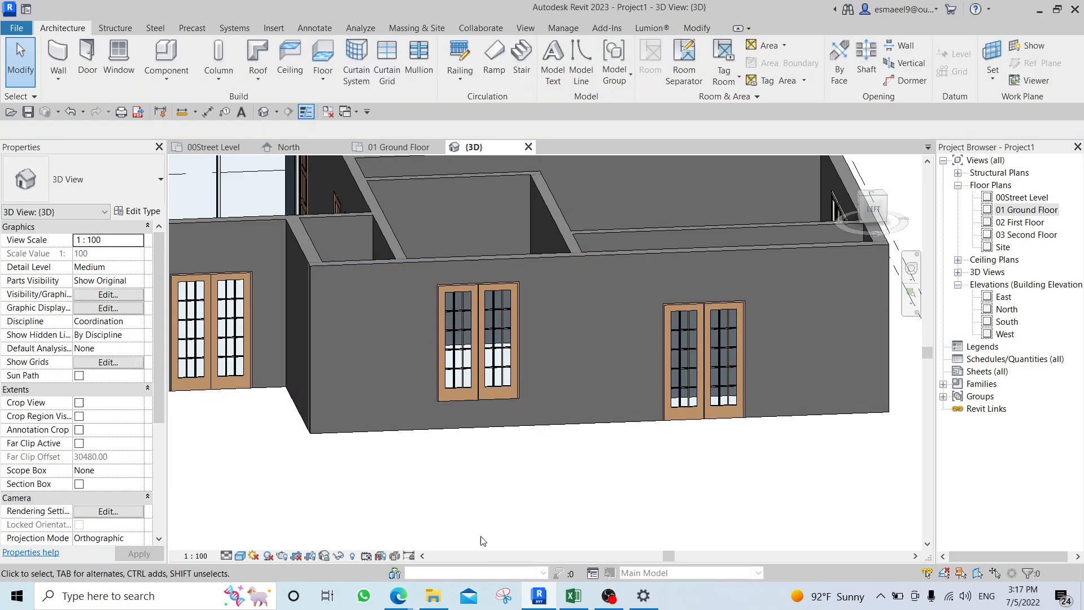
Set the Height of the "main door 2" door type to 300 and apply it to all its doors.
left_click(693, 390)
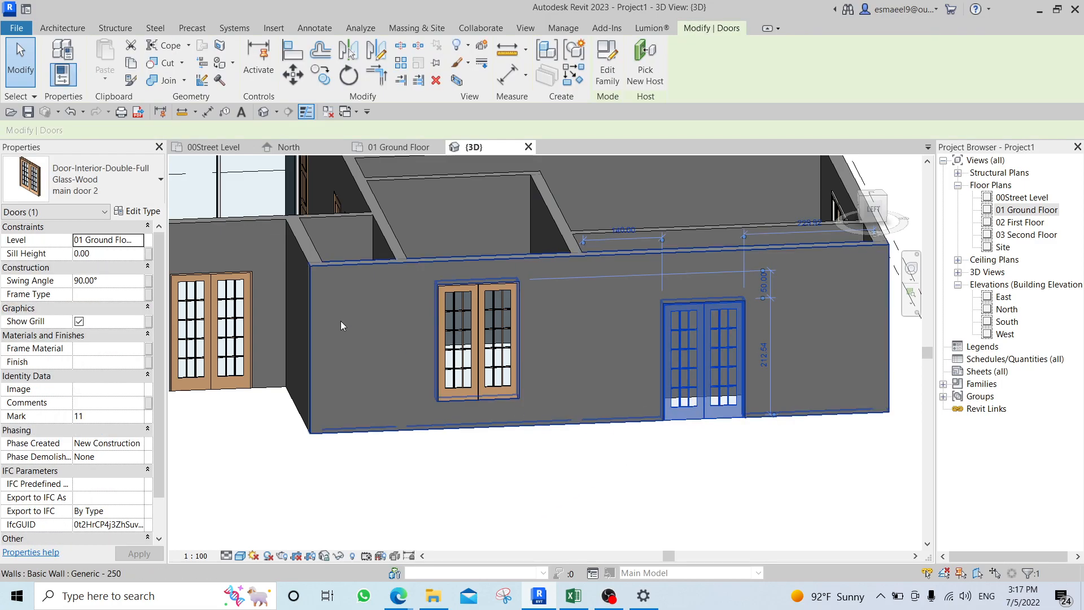
left_click(142, 211)
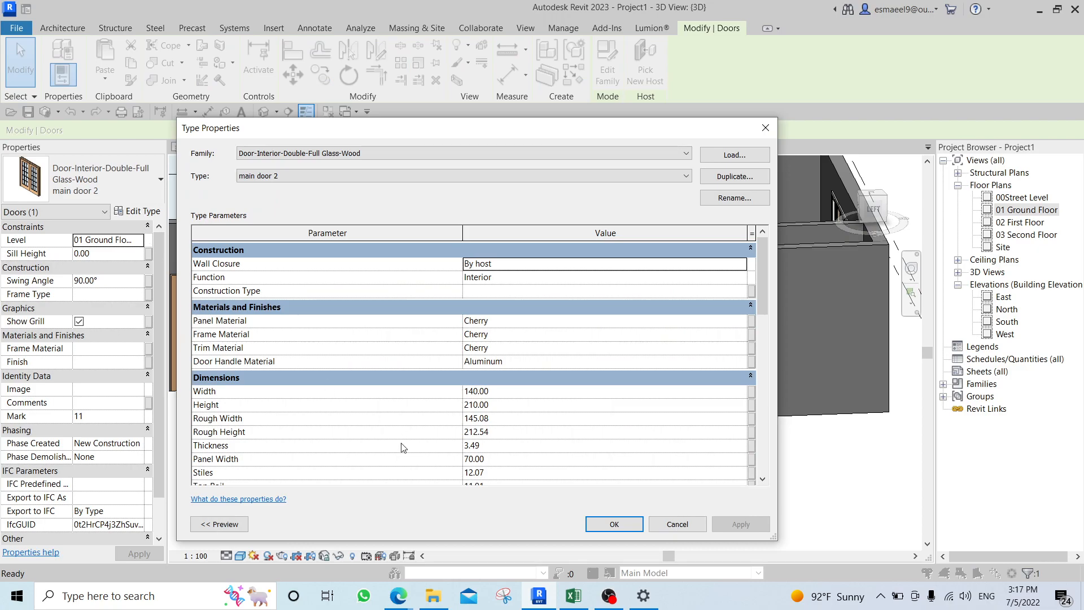
left_click_drag(419, 132, 372, 47)
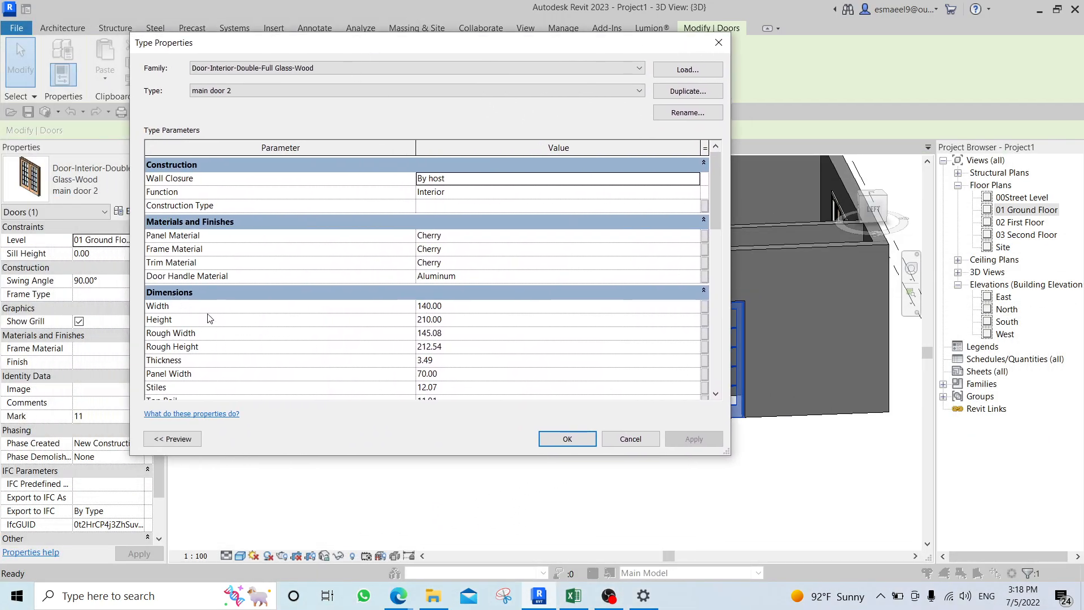
left_click(464, 320)
left_click_drag(442, 45, 106, 44)
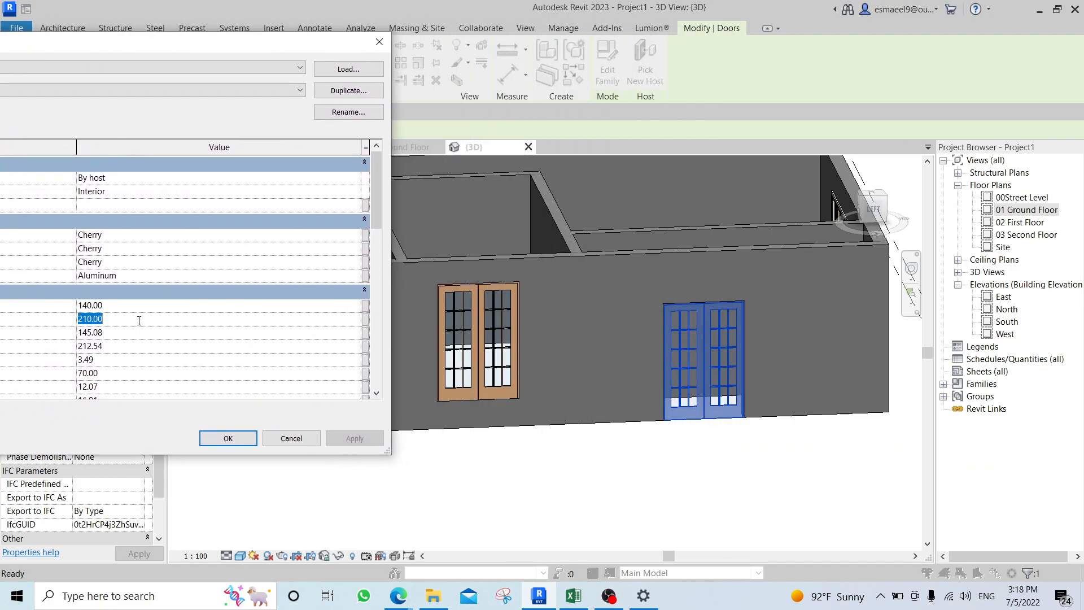
type("300")
left_click(355, 436)
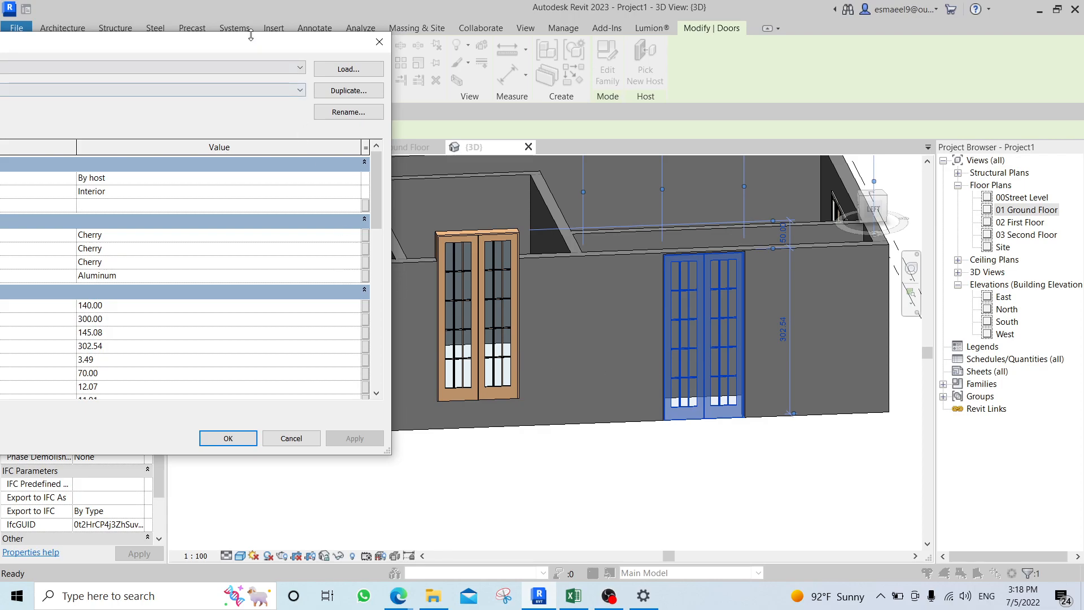
left_click_drag(325, 48, 766, 234)
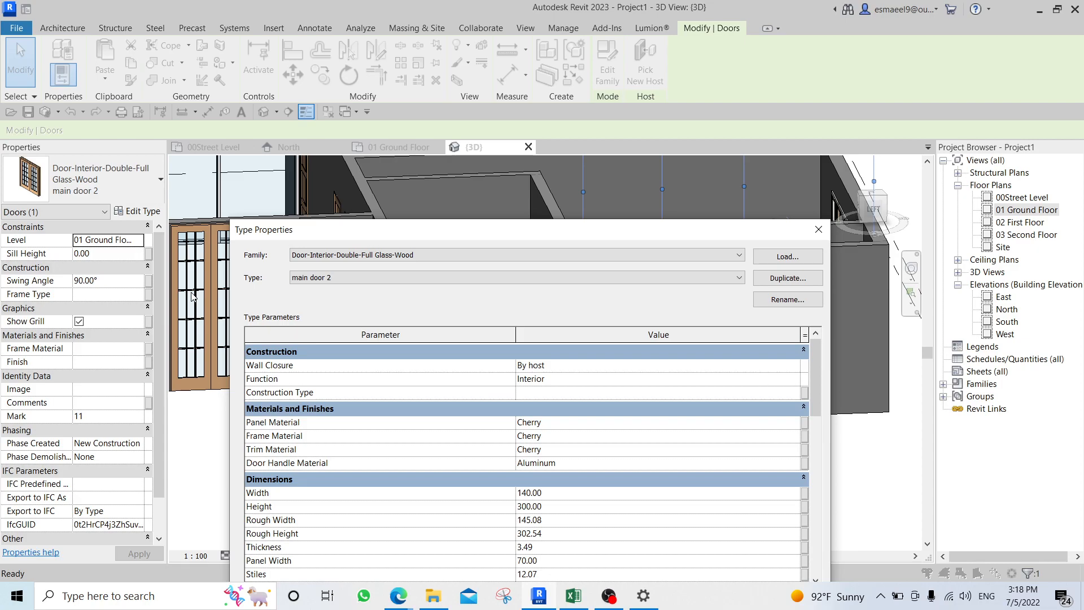
left_click_drag(422, 232, 79, 13)
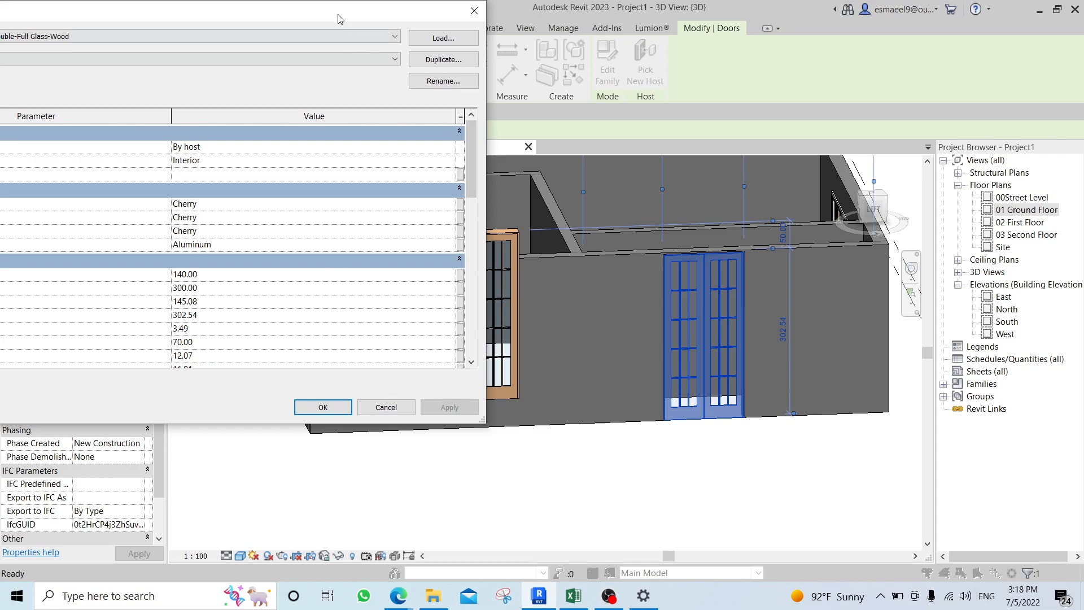
Discard the door type height change and delete both "main door 2" doors from the carport-side exterior wall.
left_click(385, 409)
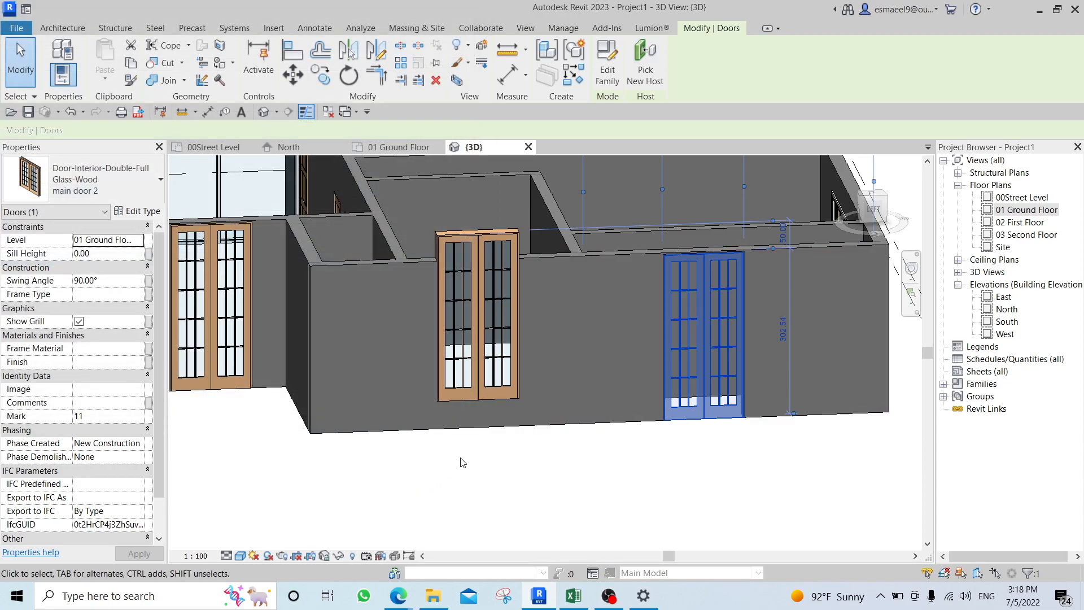
left_click(474, 456)
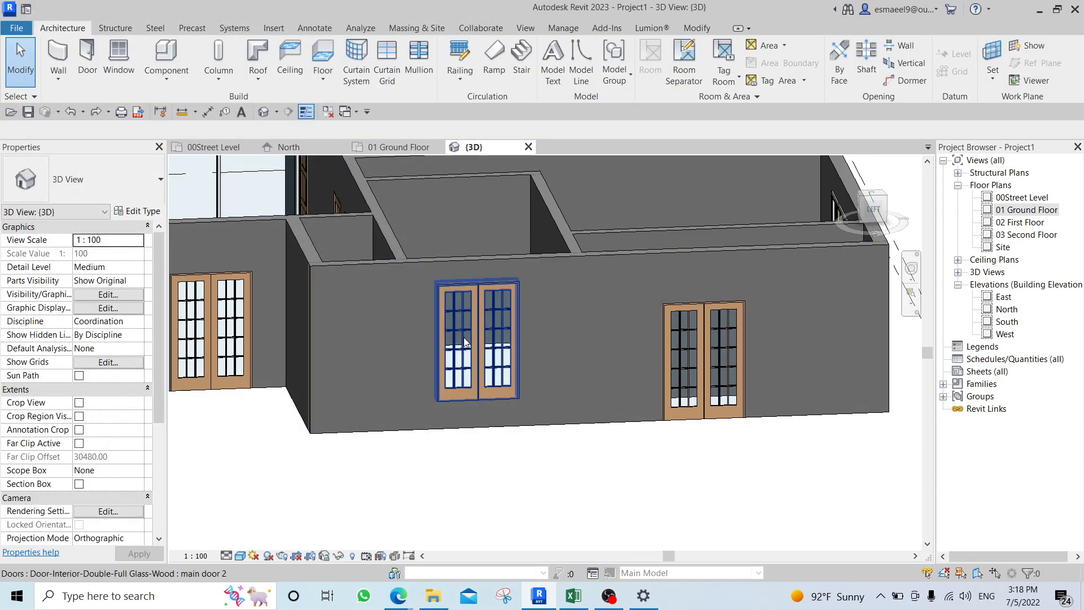
left_click(477, 361)
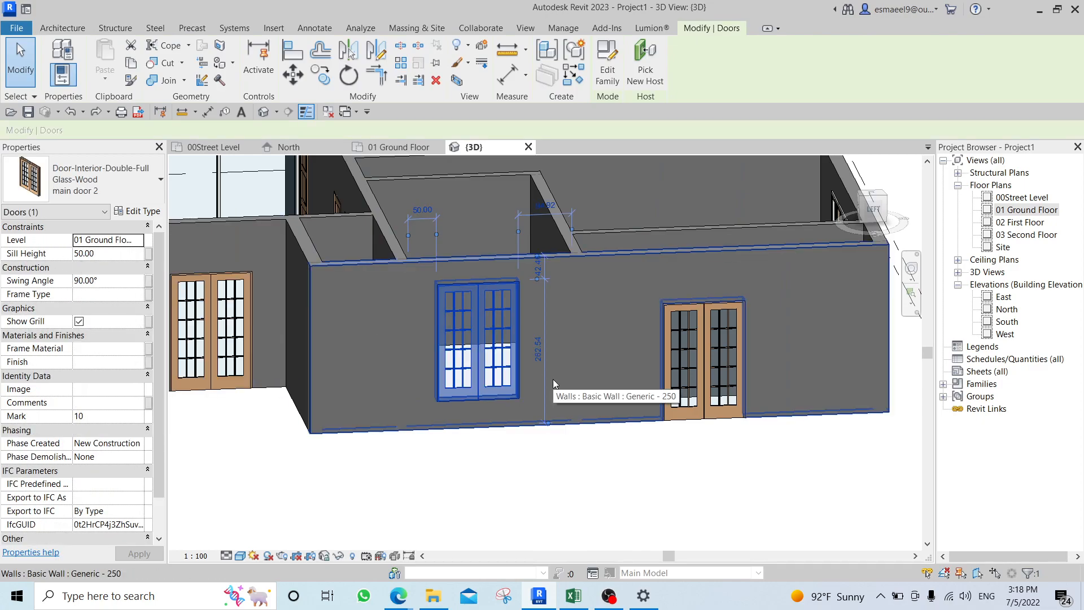
key("Delete")
left_click(703, 356)
key("Delete")
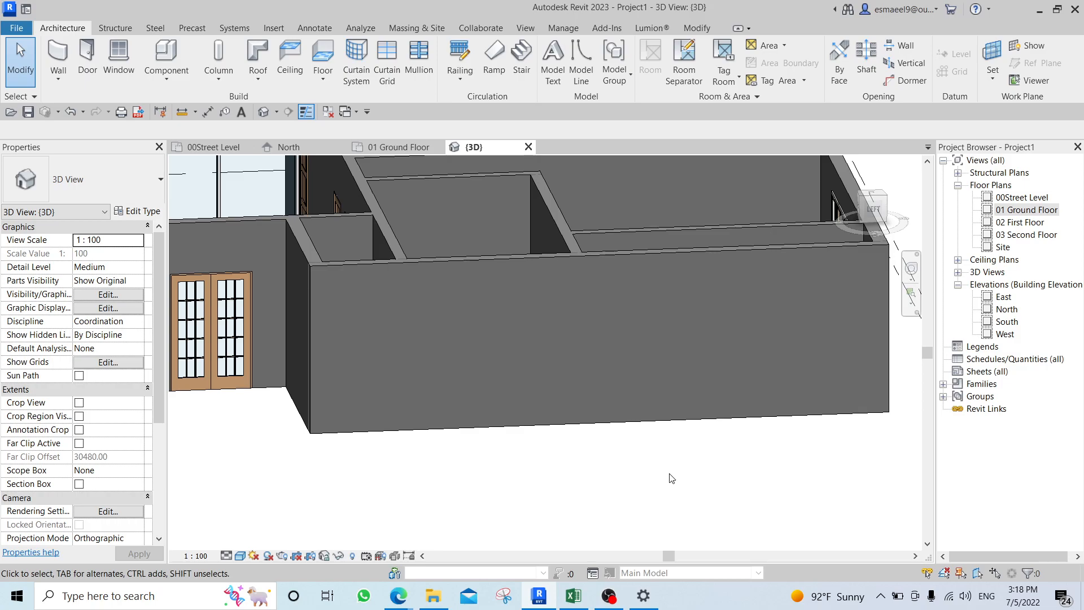
In the 3D view, delete the raised "new win" sliding window near the corner of the front exterior wall.
scroll(703, 454, "down", 6)
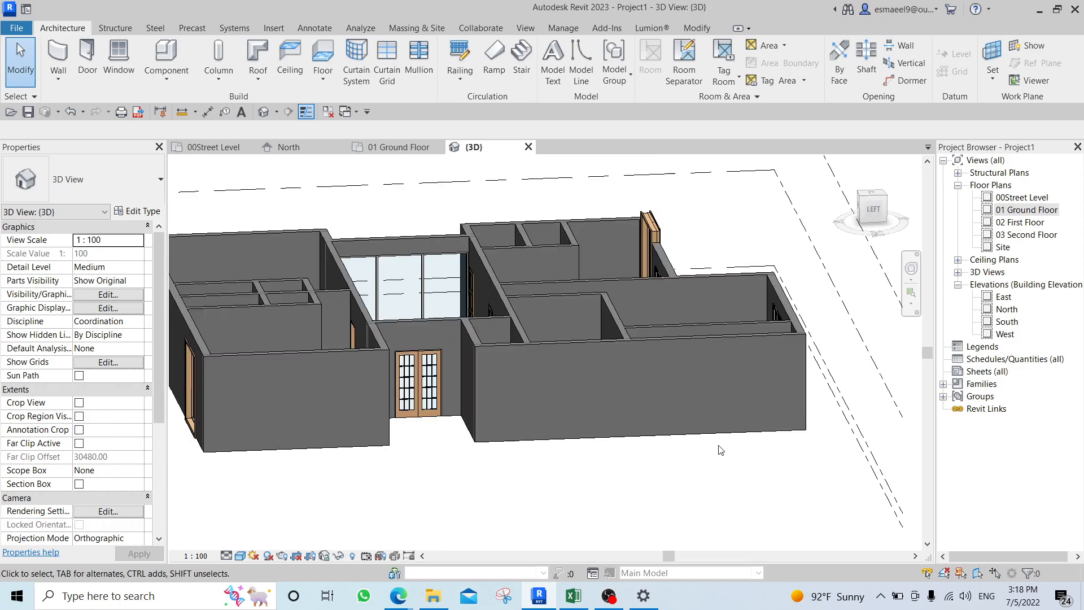
middle_click_drag(779, 435, 582, 413)
left_click(675, 340)
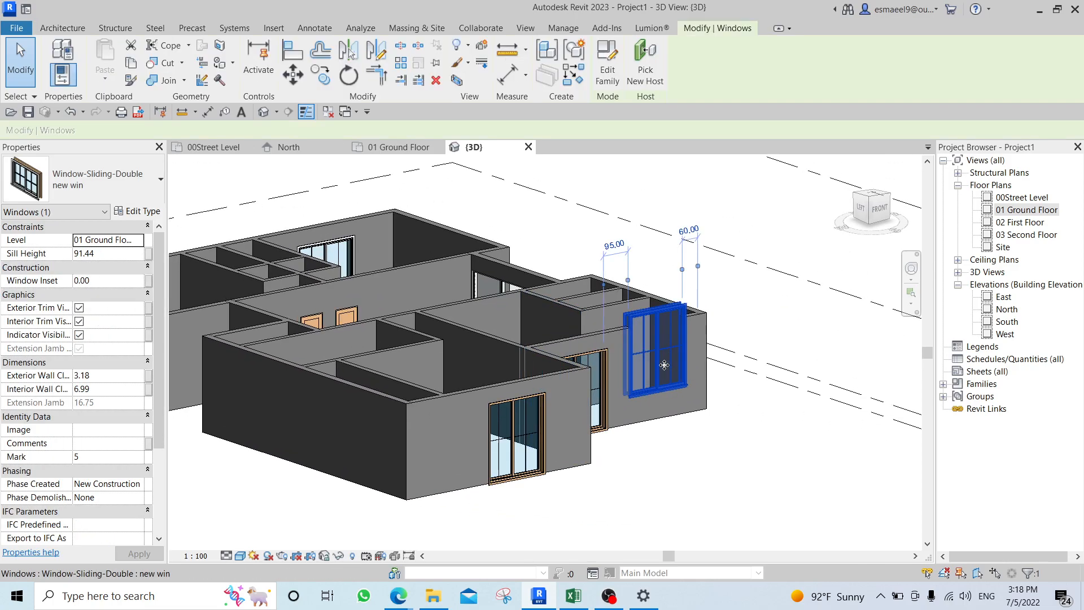
middle_click_drag(714, 468, 534, 489, "shift")
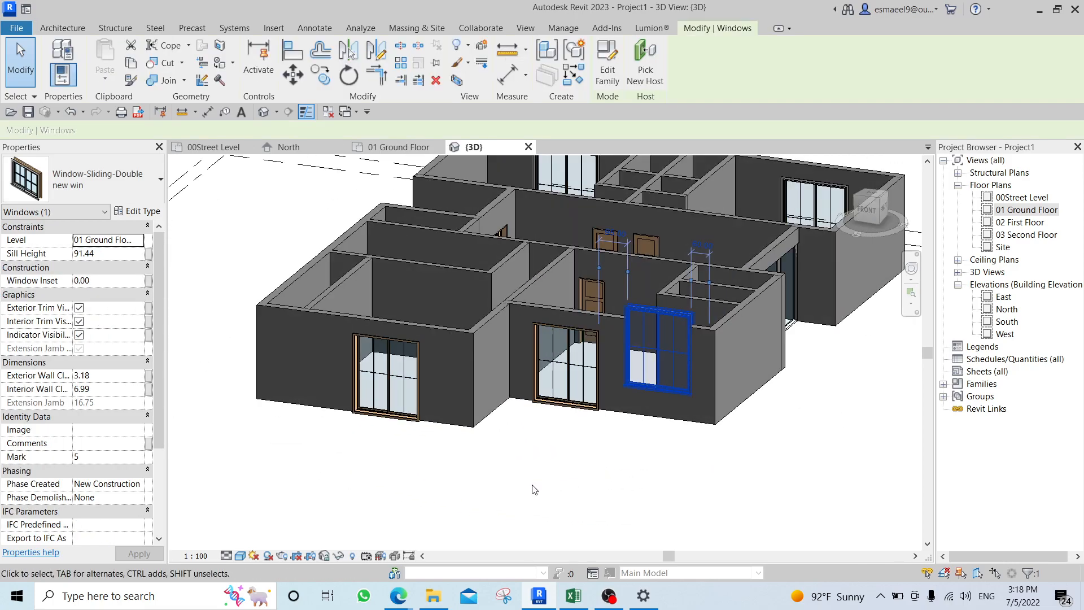
key("Delete")
Switch to the browser to check the N10-house West Elevation drawing, and return to the Revit model.
scroll(748, 454, "down", 1)
middle_click_drag(748, 454, 698, 437, "shift")
left_click(399, 597)
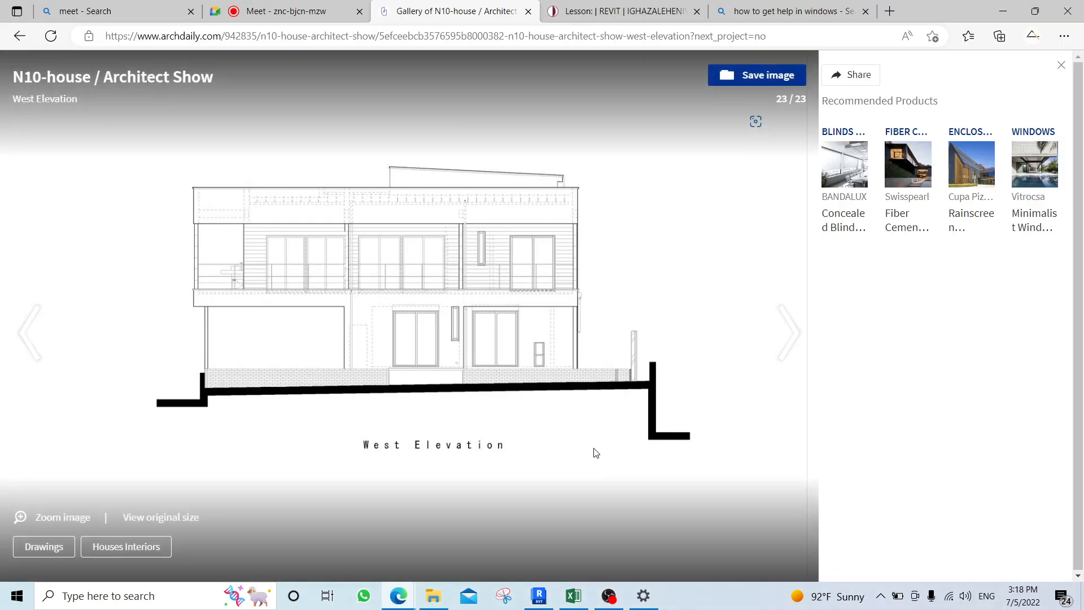
left_click(540, 596)
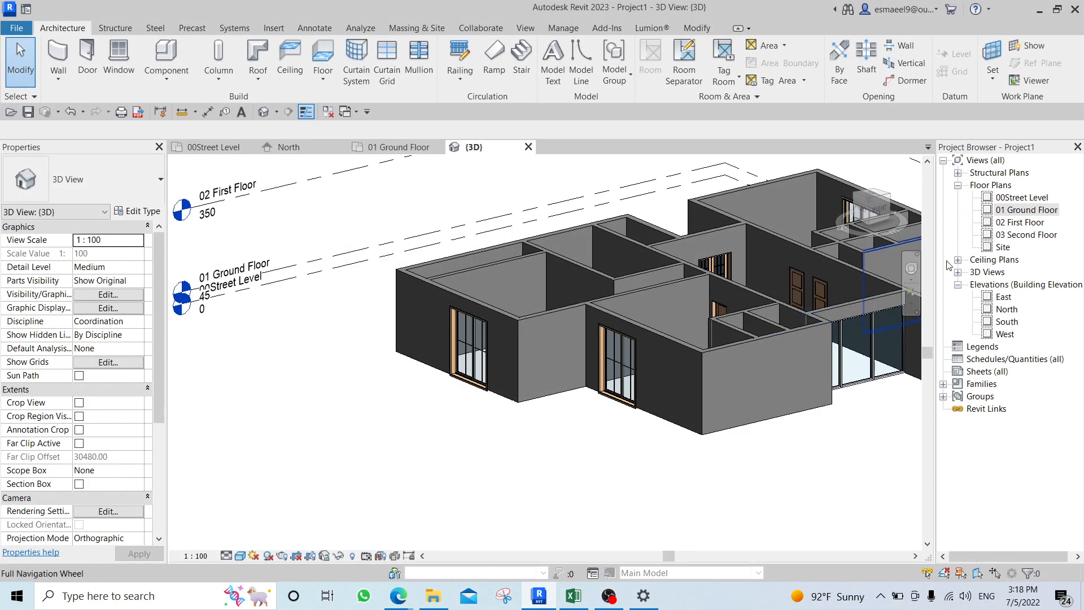
Open the 01 Ground Floor plan and begin a new Generic 150mm floor.
double_click(1025, 211)
scroll(621, 339, "down", 3)
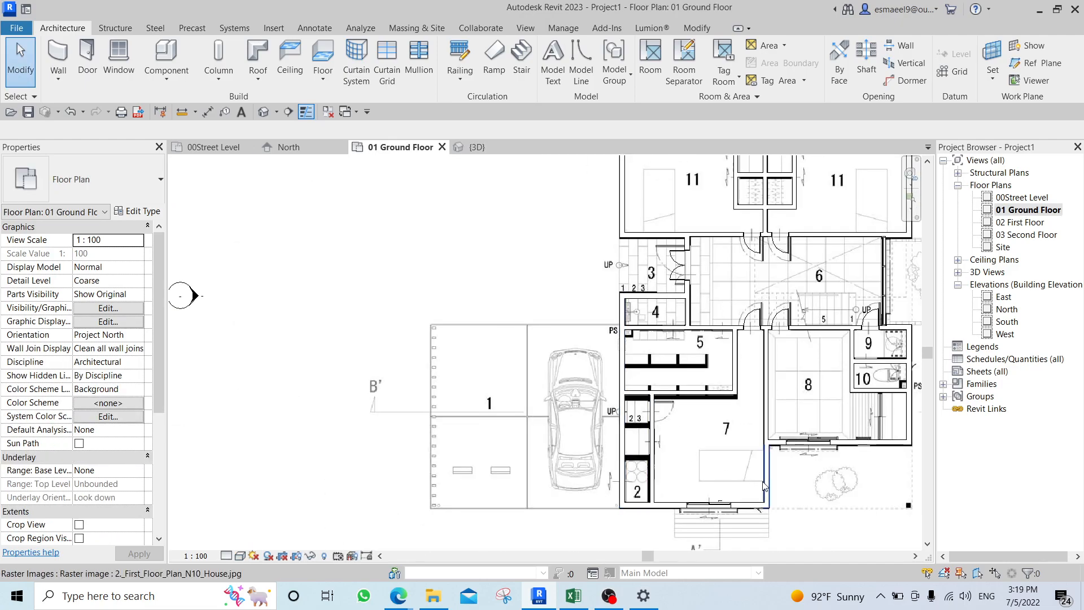
middle_click_drag(674, 351, 581, 392)
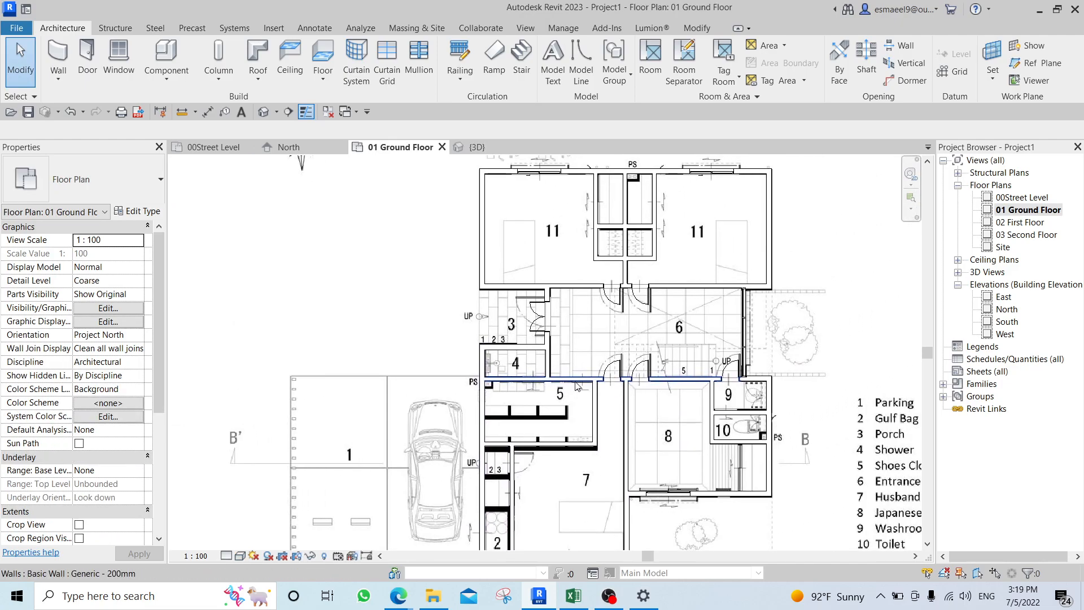
scroll(756, 401, "down", 2)
scroll(768, 363, "up", 2)
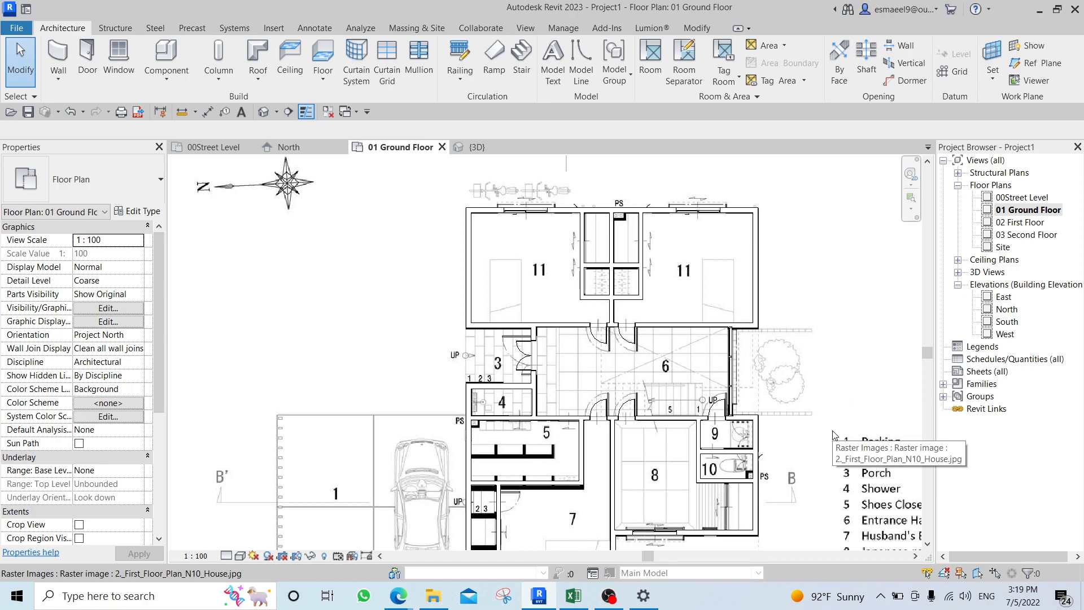
middle_click_drag(725, 469, 745, 381)
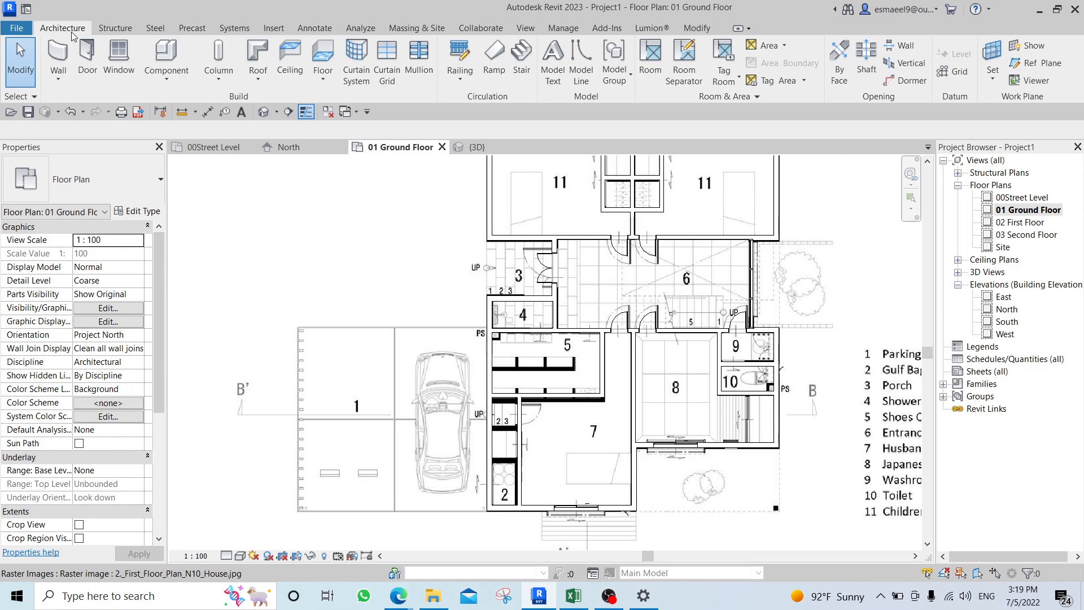
left_click(319, 59)
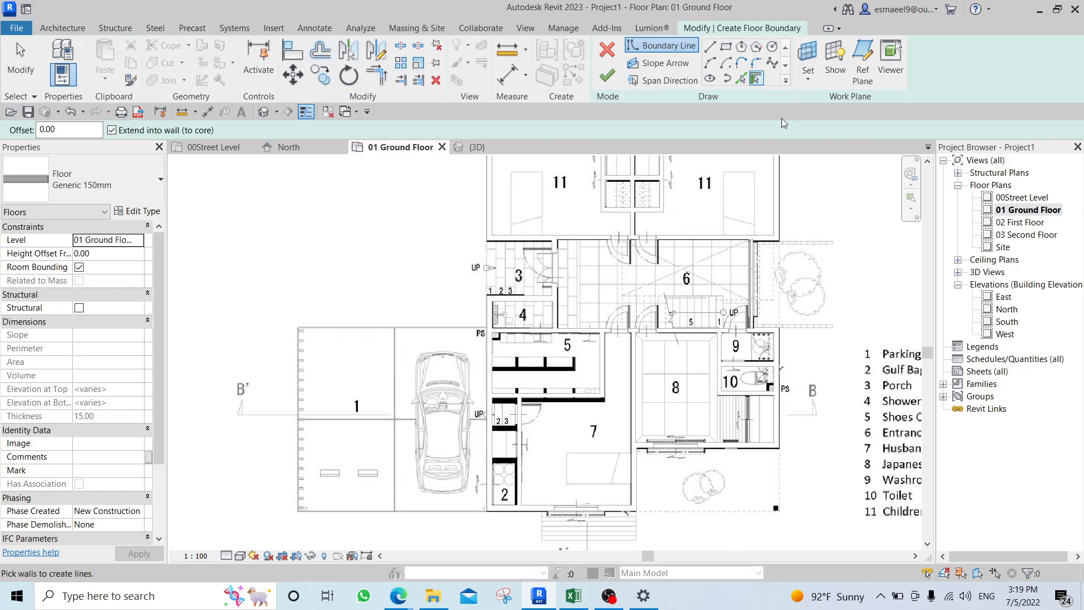
Sketch a rectangular floor boundary about 669 by 727 cm in the empty area beside the compass symbol and finish the floor.
middle_click_drag(760, 284, 727, 340)
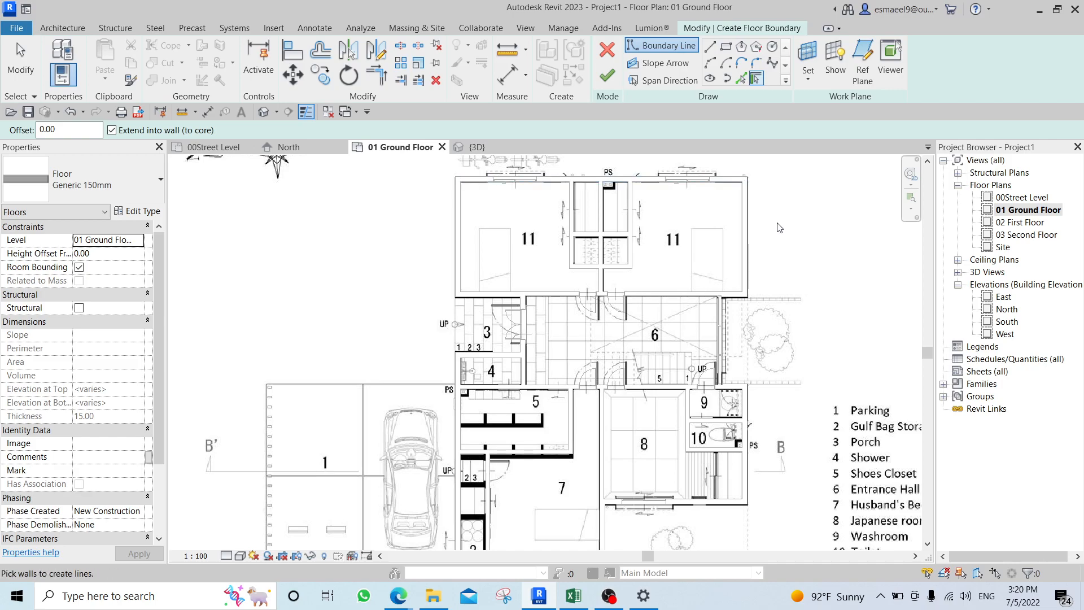
middle_click_drag(778, 222, 760, 265)
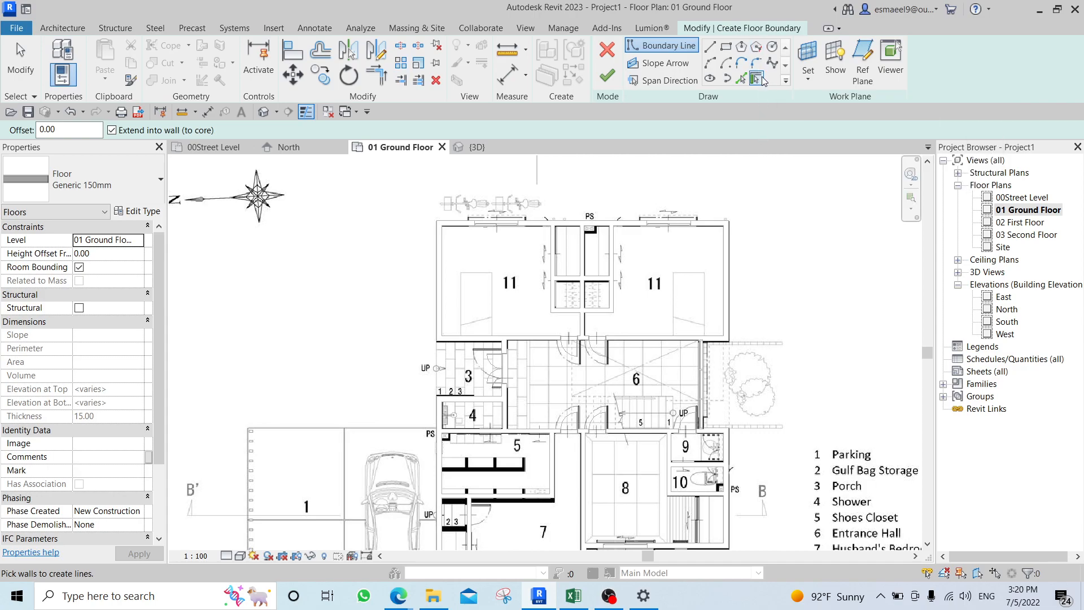
scroll(564, 311, "down", 3)
scroll(643, 335, "up", 2)
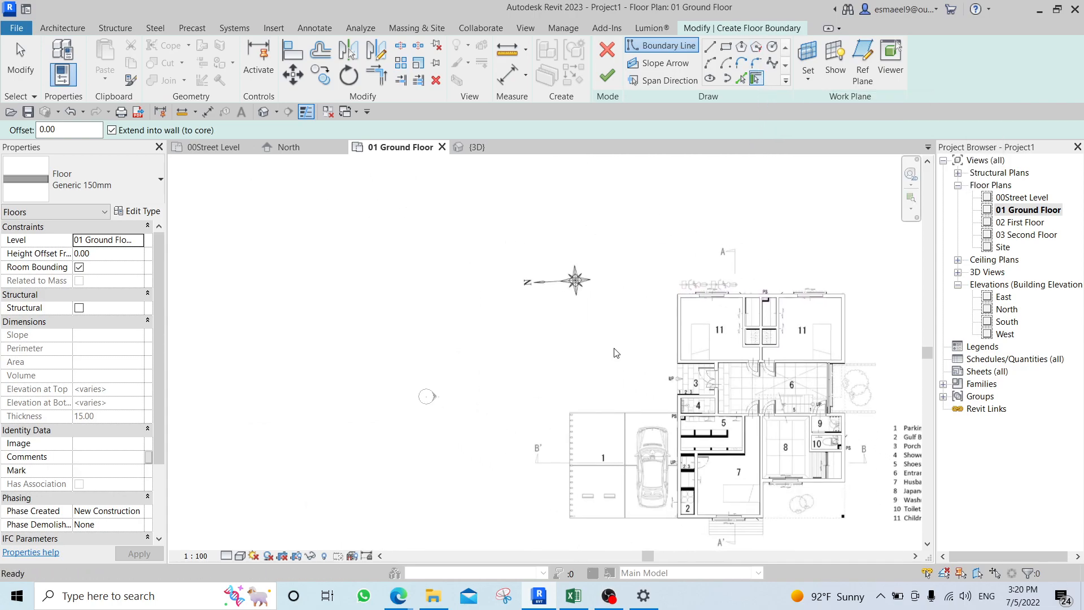
left_click(726, 47)
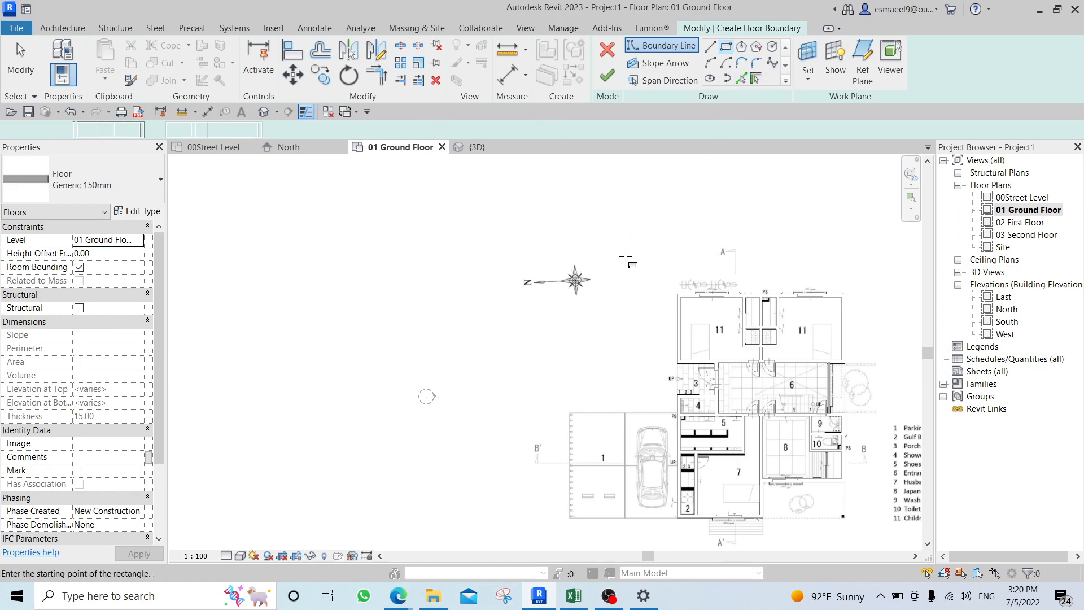
left_click(562, 349)
scroll(509, 308, "up", 3)
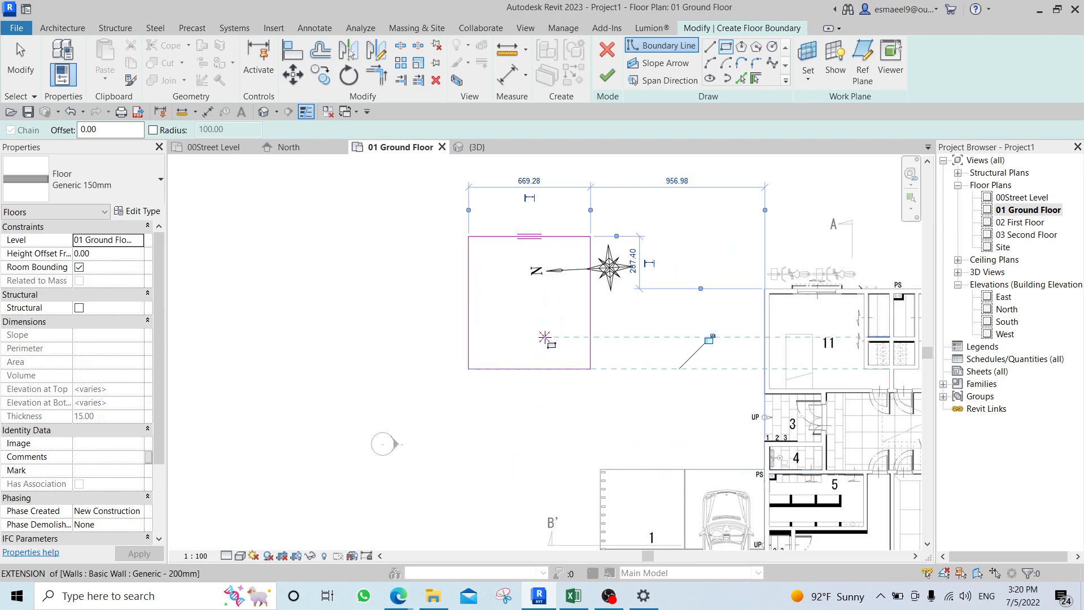
scroll(537, 290, "up", 2)
key("Escape")
key("Escape")
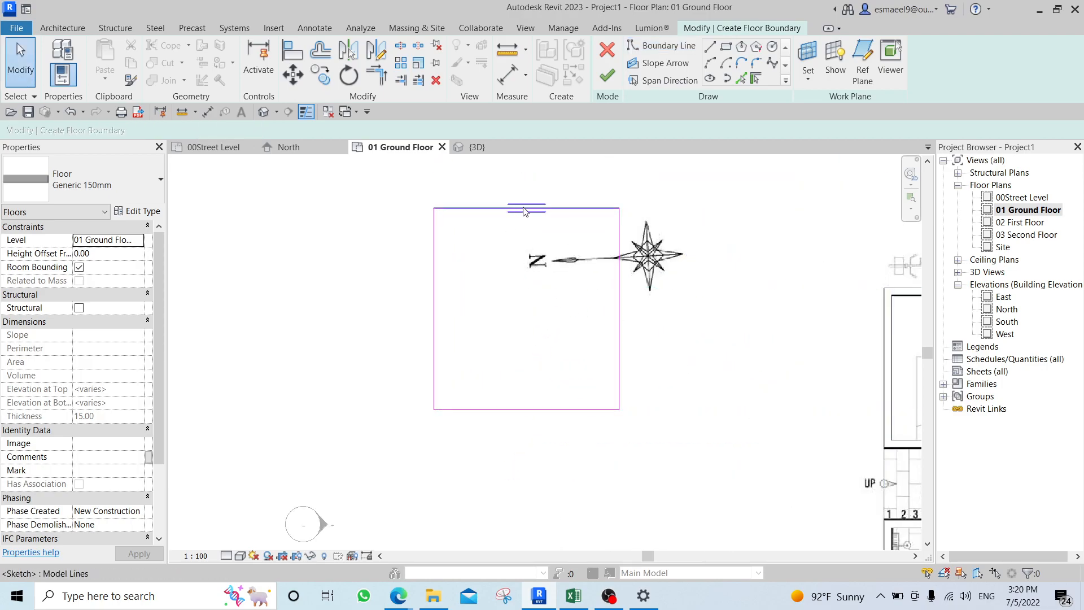
left_click(608, 76)
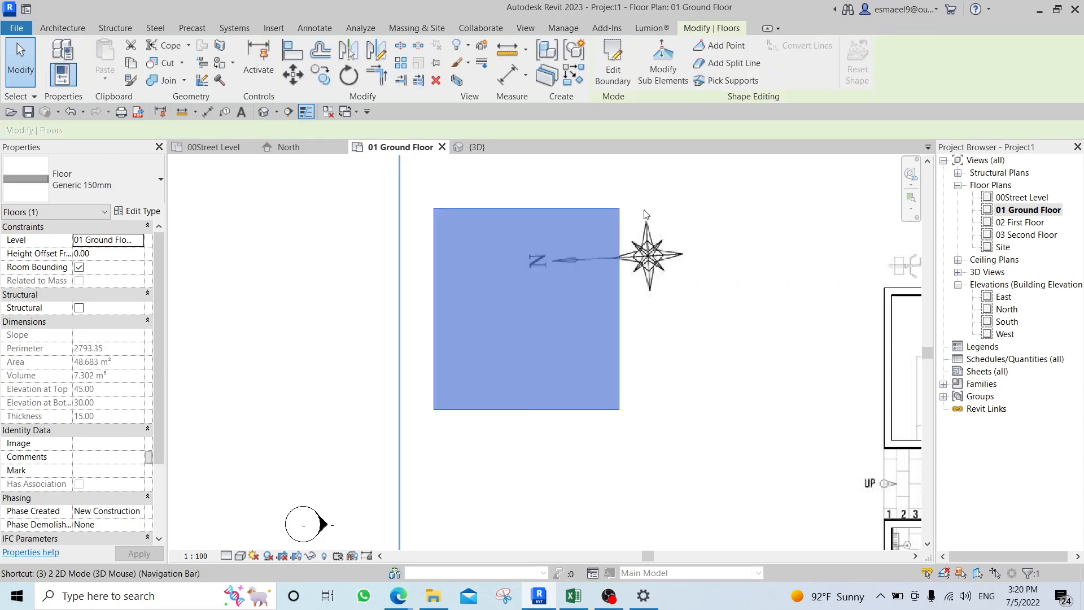
Examine the new floor slab up close in the 3D view.
left_click(477, 147)
middle_click_drag(510, 301, 512, 325)
middle_click_drag(554, 394, 571, 394, "shift")
middle_click_drag(389, 419, 784, 414)
scroll(629, 411, "up", 4)
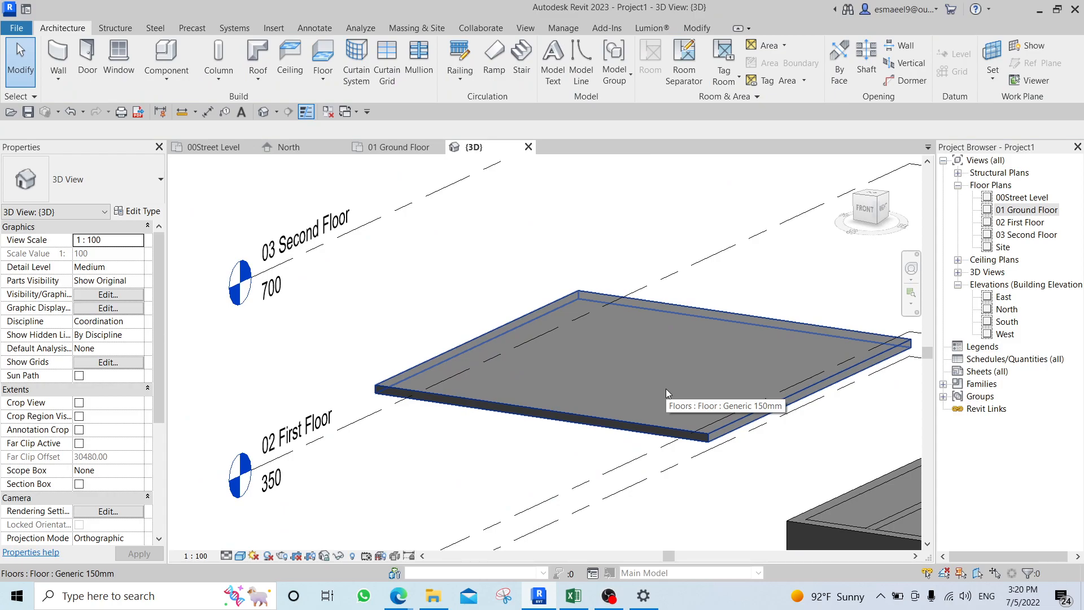
Edit the floor's boundary in the 01 Ground Floor plan and shorten the compass-side line to about 720 cm, opening its upper corner.
double_click(1023, 211)
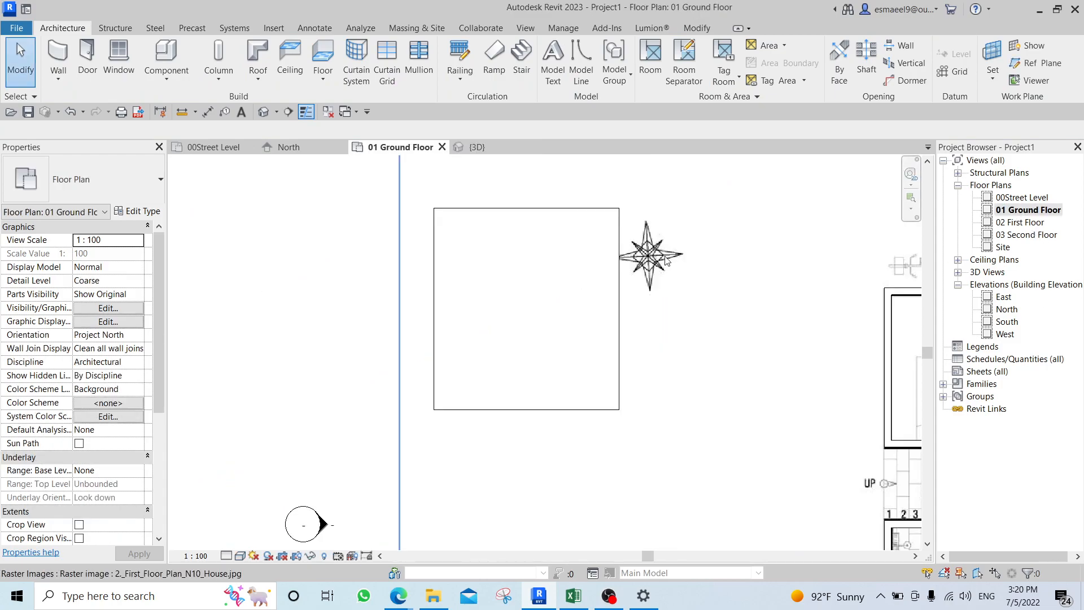
left_click(607, 248)
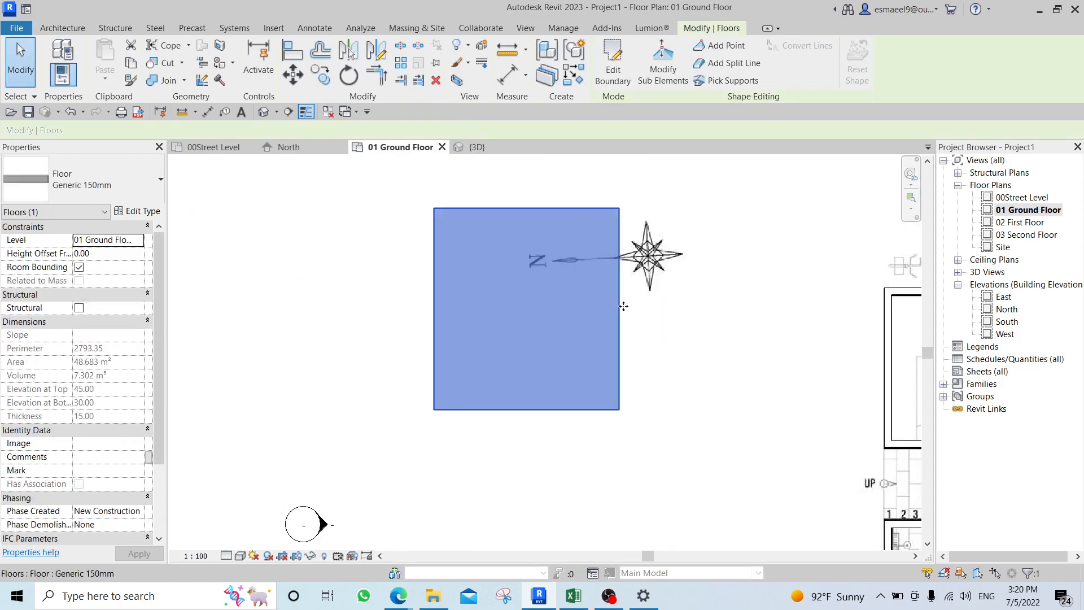
left_click(617, 62)
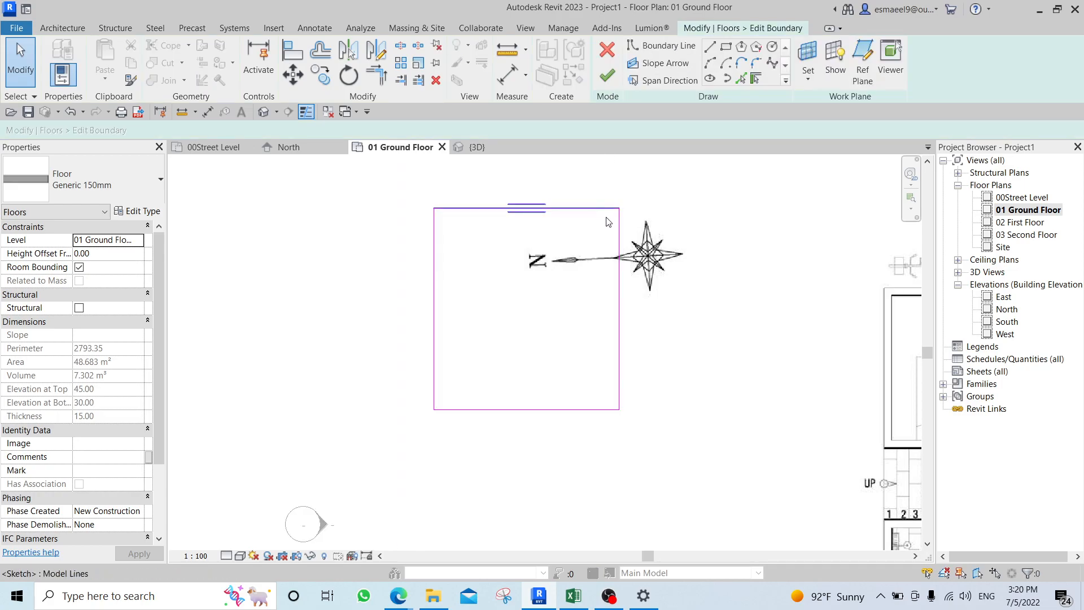
scroll(637, 225, "up", 3)
scroll(626, 287, "up", 2)
left_click(615, 285)
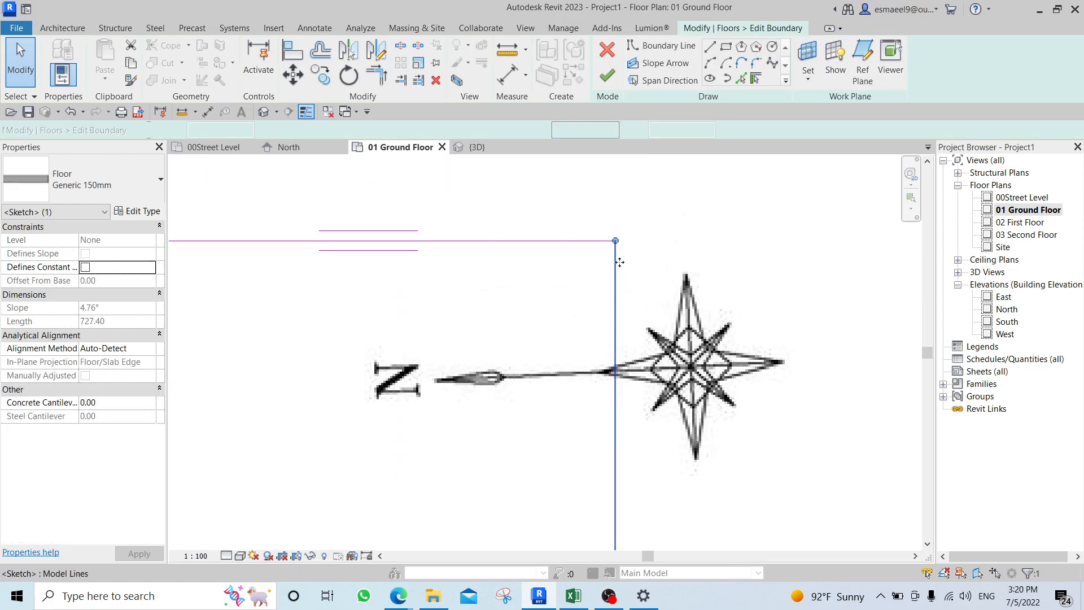
scroll(620, 271, "up", 3)
left_click_drag(611, 191, 608, 205)
Narrow the gap at the boundary's upper corner beside the compass and try to finish the sketch with the loop still open.
scroll(608, 200, "up", 3)
scroll(608, 204, "up", 2)
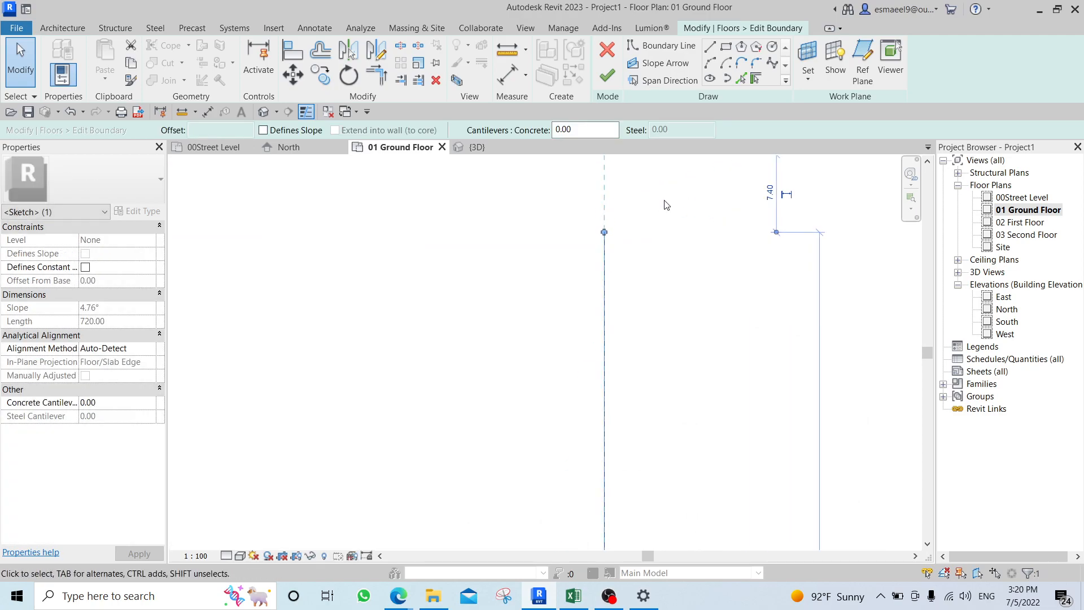
middle_click_drag(618, 226, 608, 358)
mouse_move(593, 366)
left_mouse_down()
mouse_move(593, 292)
mouse_move(570, 305)
mouse_move(569, 294)
mouse_move(570, 387)
left_mouse_up()
scroll(610, 288, "up", 4)
left_click(655, 334)
left_click(570, 300)
left_click(602, 347)
left_click(570, 370)
left_click(625, 450)
scroll(625, 451, "down", 3)
middle_click_drag(624, 445, 727, 282)
scroll(732, 245, "down", 3)
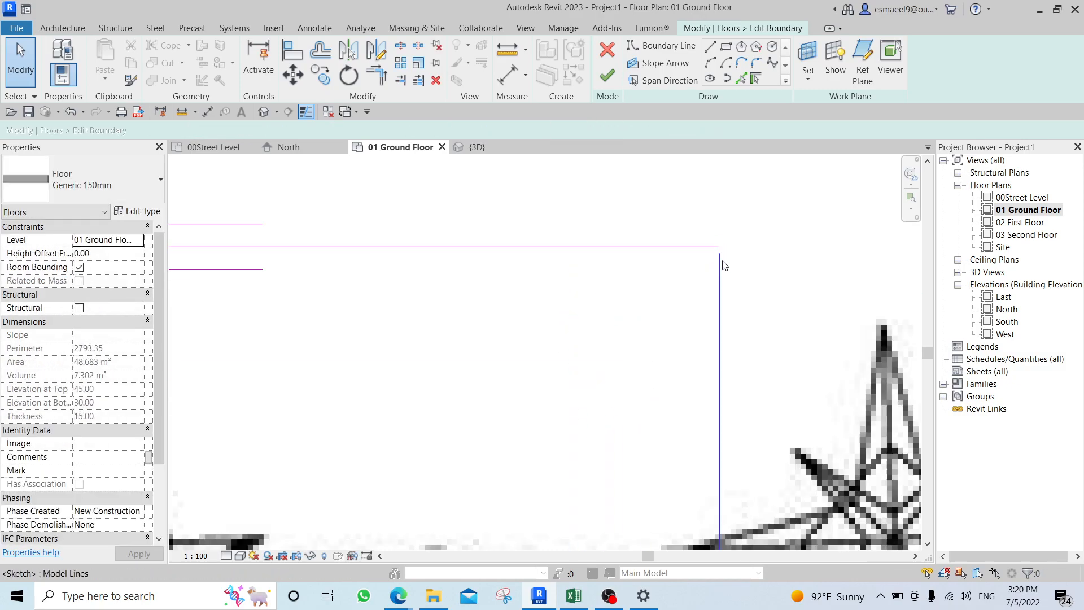
left_click(608, 74)
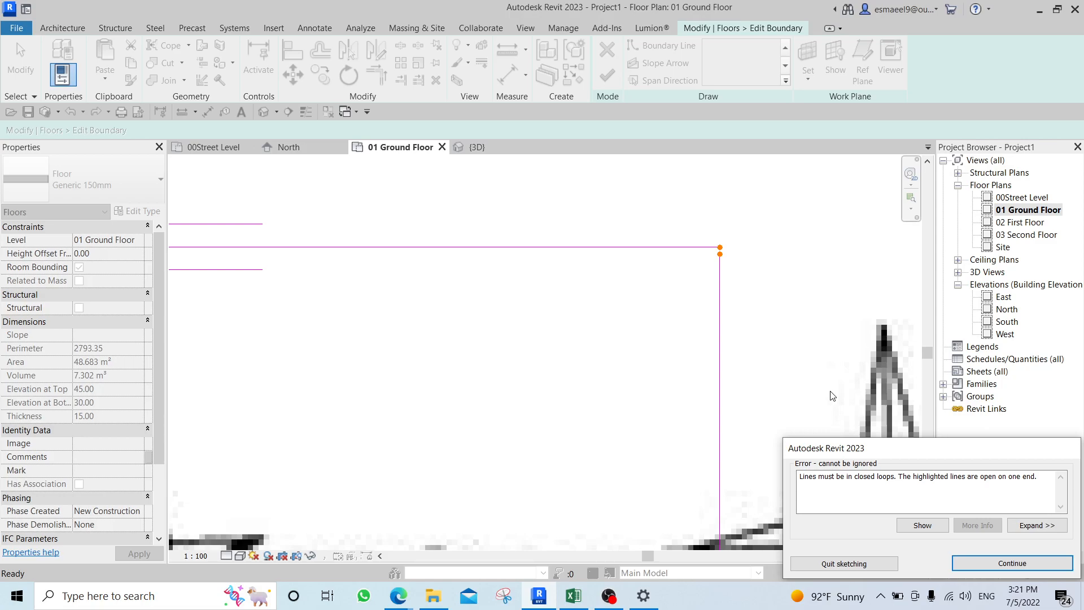
Continue sketching, extend the compass-side line back to the upper boundary line to close the loop, and finish the floor.
key("Return")
left_click(719, 296)
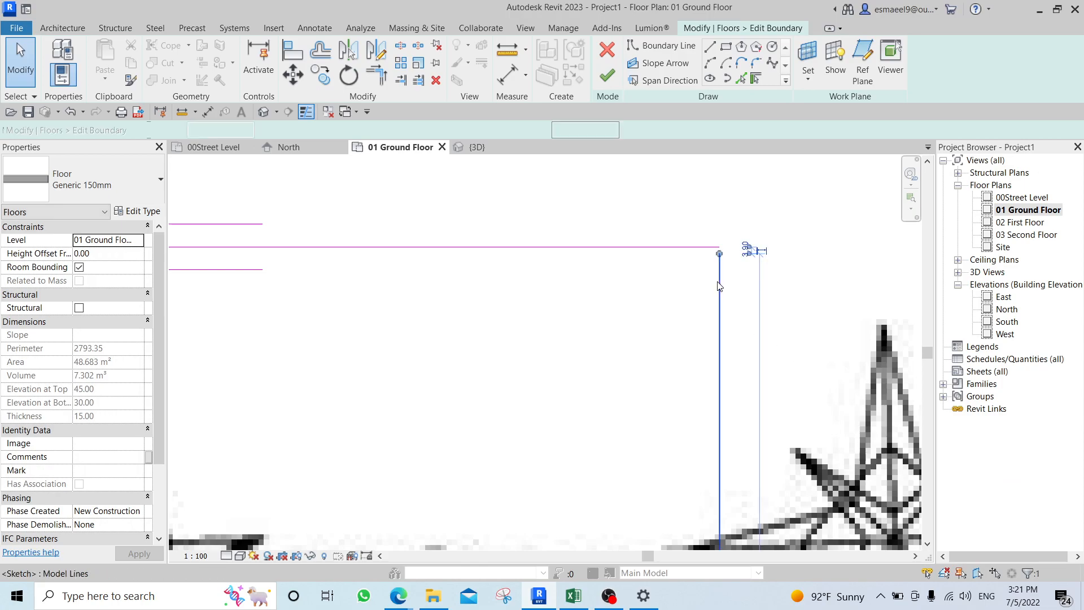
left_click_drag(722, 253, 719, 247)
scroll(756, 316, "down", 3)
scroll(693, 287, "up", 2)
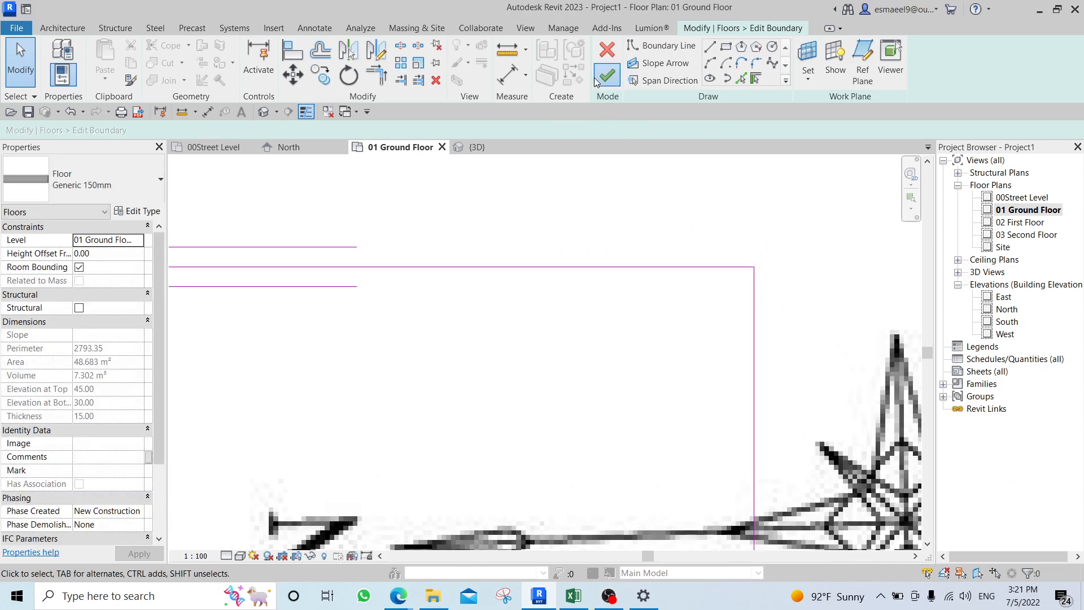
left_click(607, 77)
scroll(675, 256, "down", 1)
middle_click_drag(675, 256, 810, 154)
key("Escape")
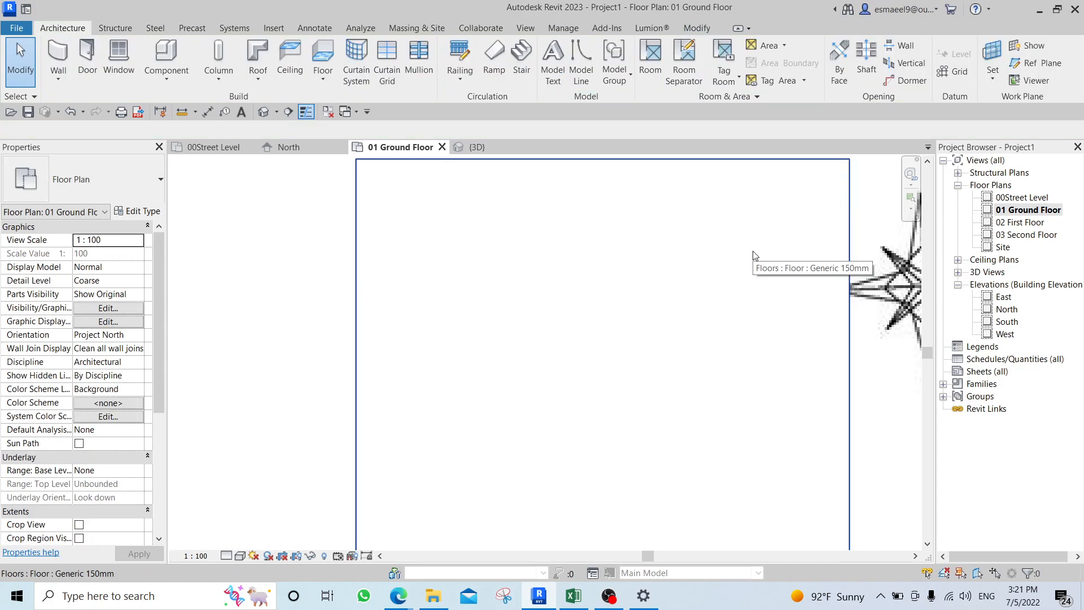
Edit the floor's boundary, sketch a circle about 220 cm in radius inside it, finish the floor and check the opening in the 3D view.
left_click(754, 252)
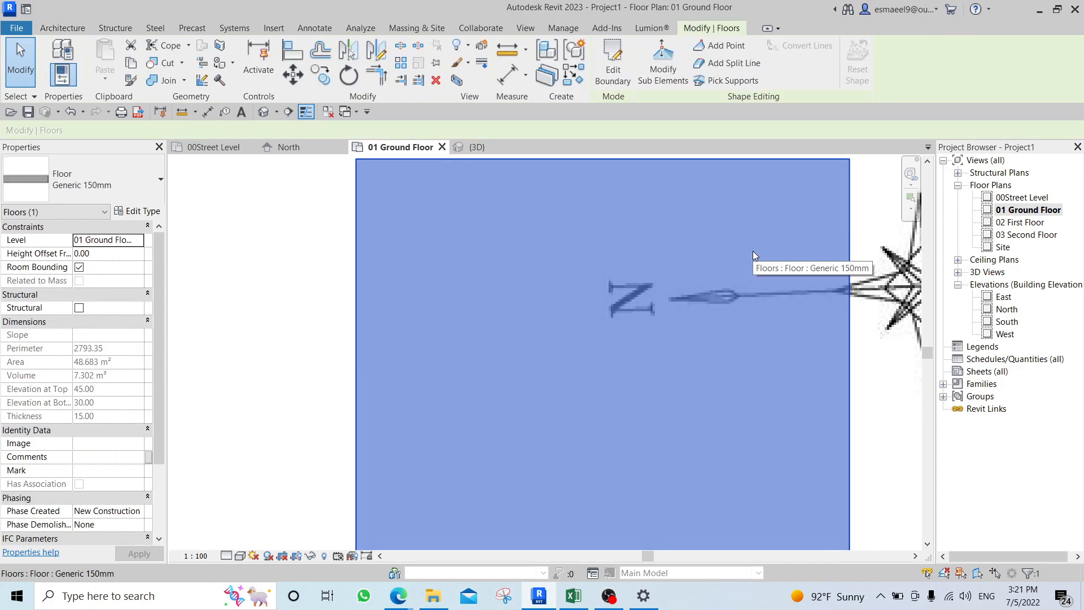
double_click(754, 255)
scroll(763, 189, "down", 2)
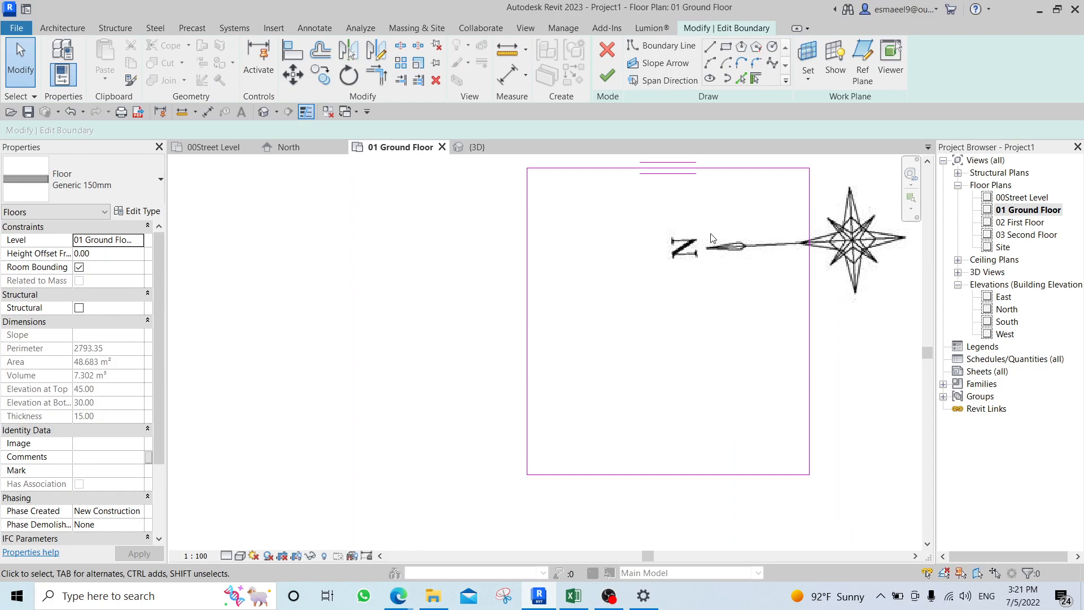
left_click(772, 47)
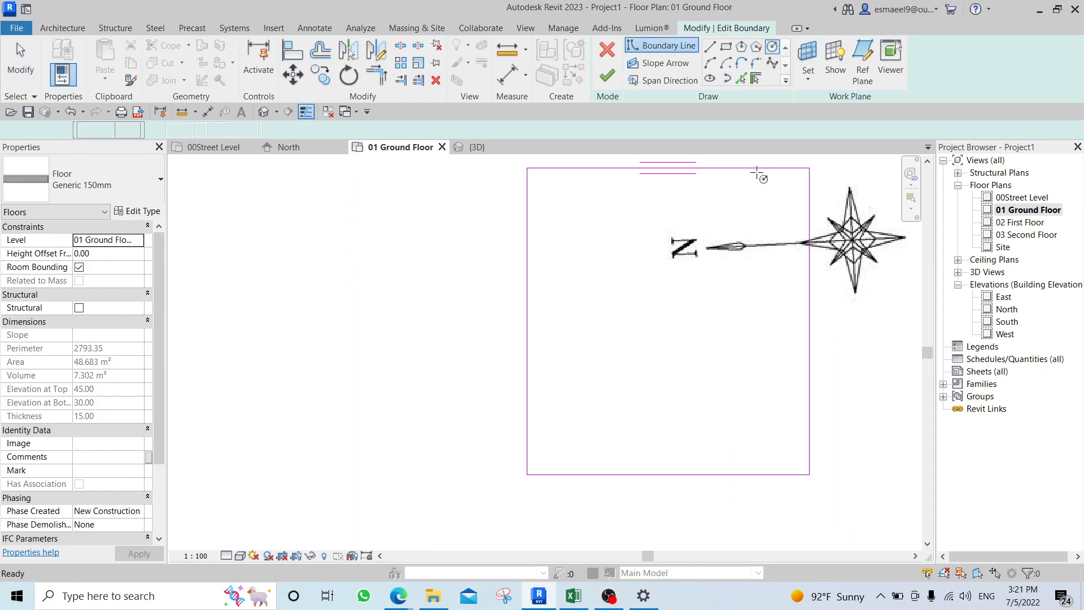
left_click(662, 297)
left_click(721, 368)
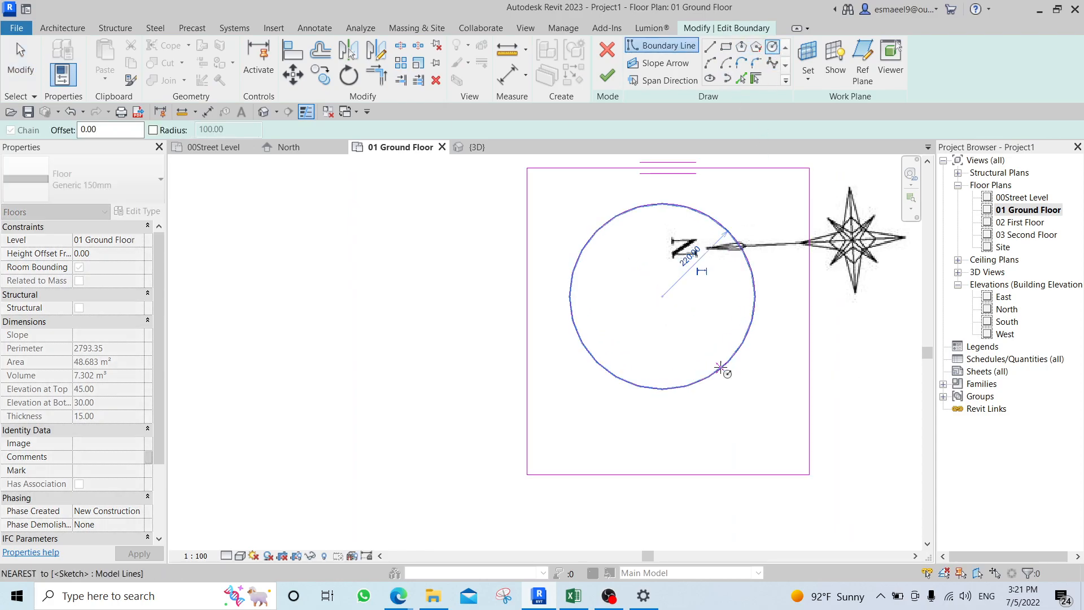
key("Escape")
left_click(608, 75)
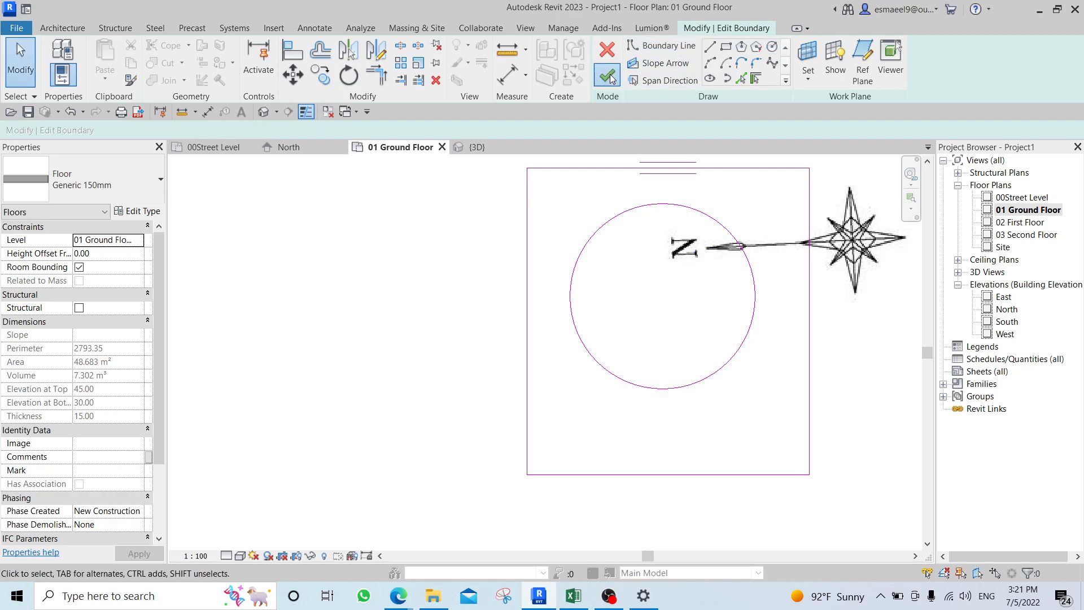
key("3")
key("d")
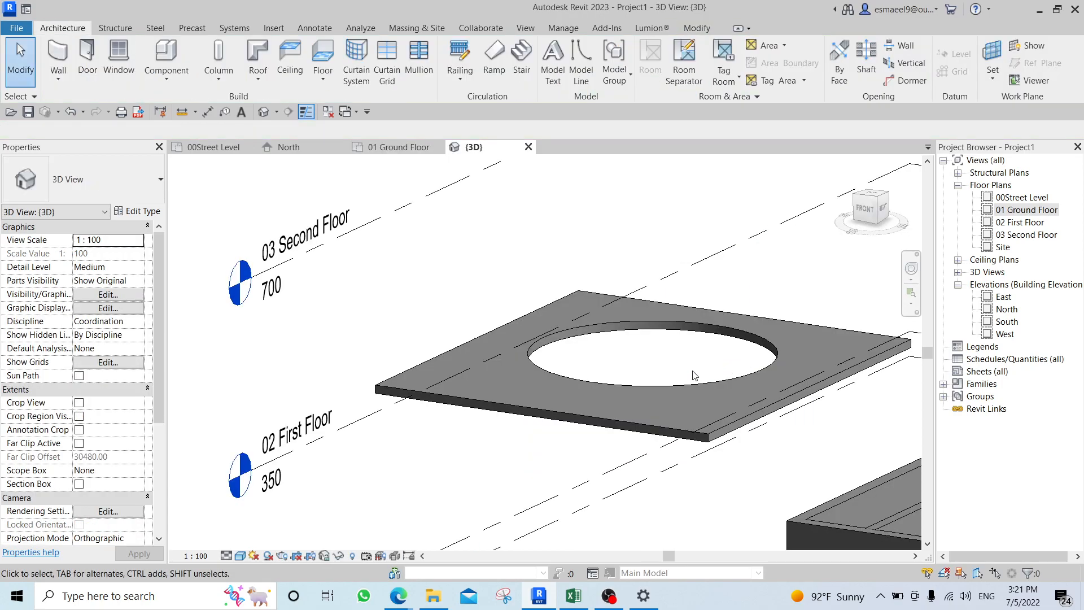
scroll(639, 399, "up", 2)
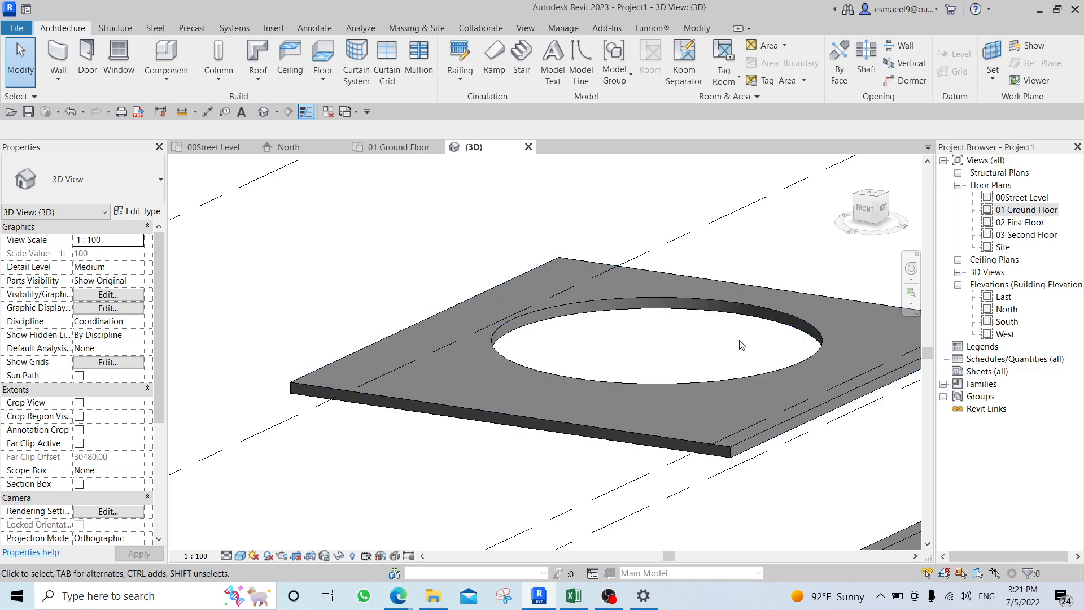
Edit the floor's boundary in the 3D view, add a small rectangular opening between the circle and the slab's front corner, and finish the floor.
double_click(739, 381)
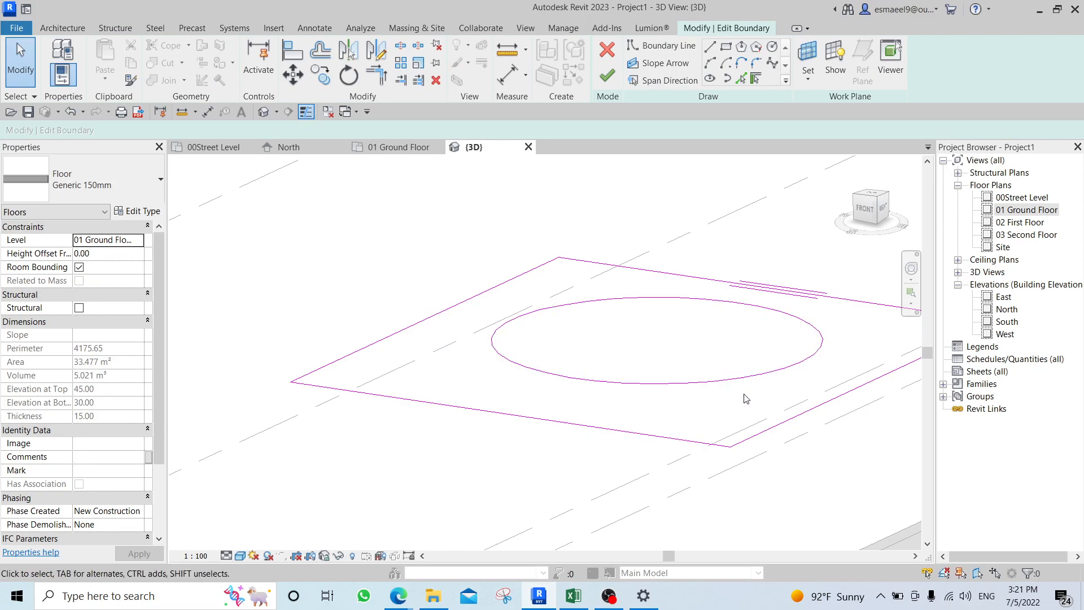
scroll(729, 412, "up", 4)
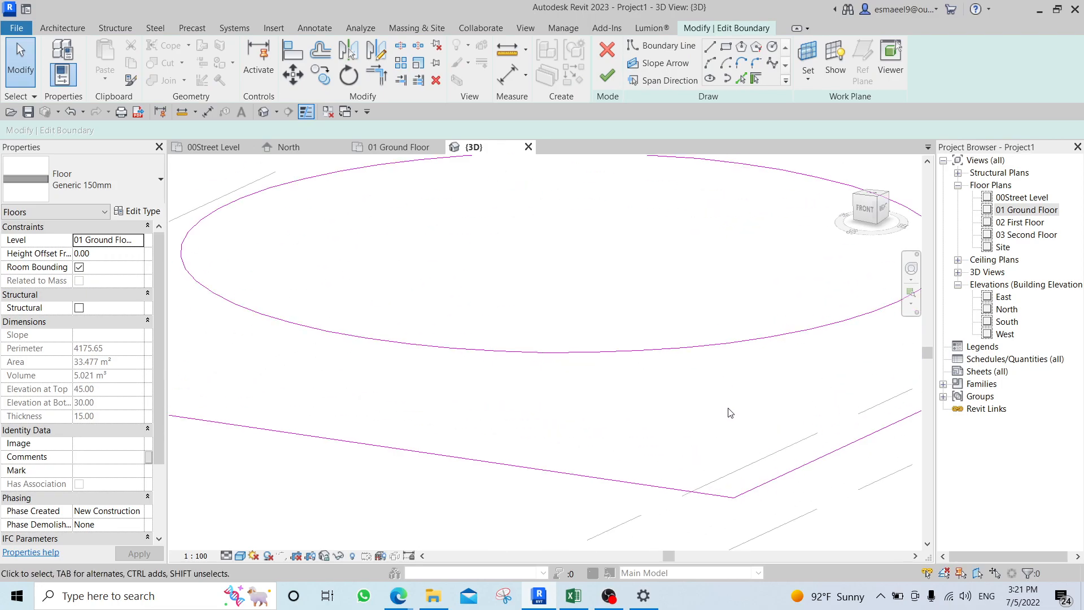
left_click(726, 51)
left_click(757, 374)
left_click(703, 461)
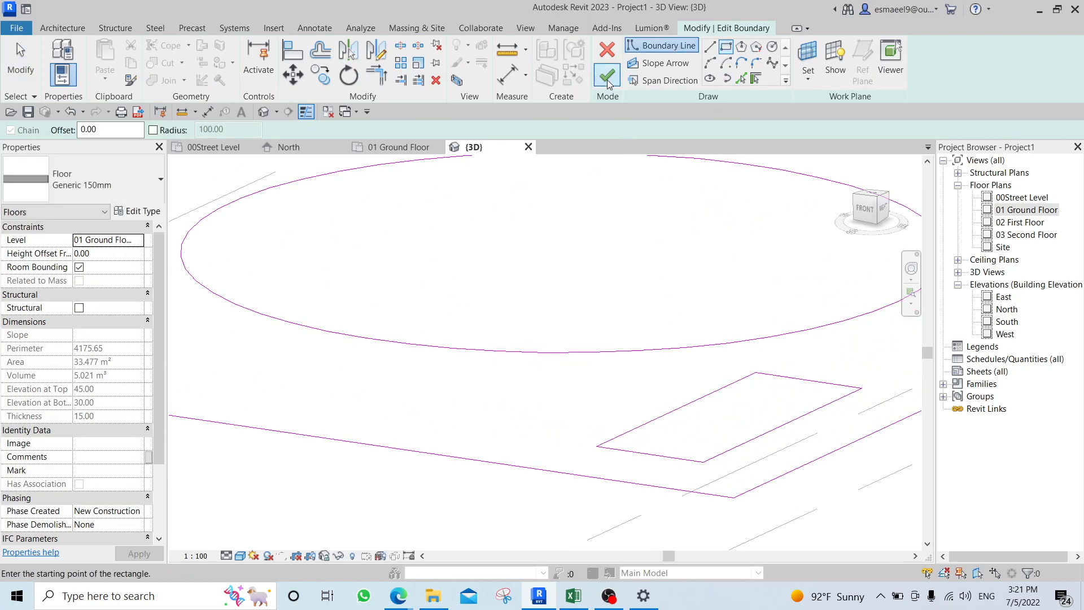
left_click(609, 79)
key("Escape")
middle_click_drag(649, 339, 757, 430, "shift")
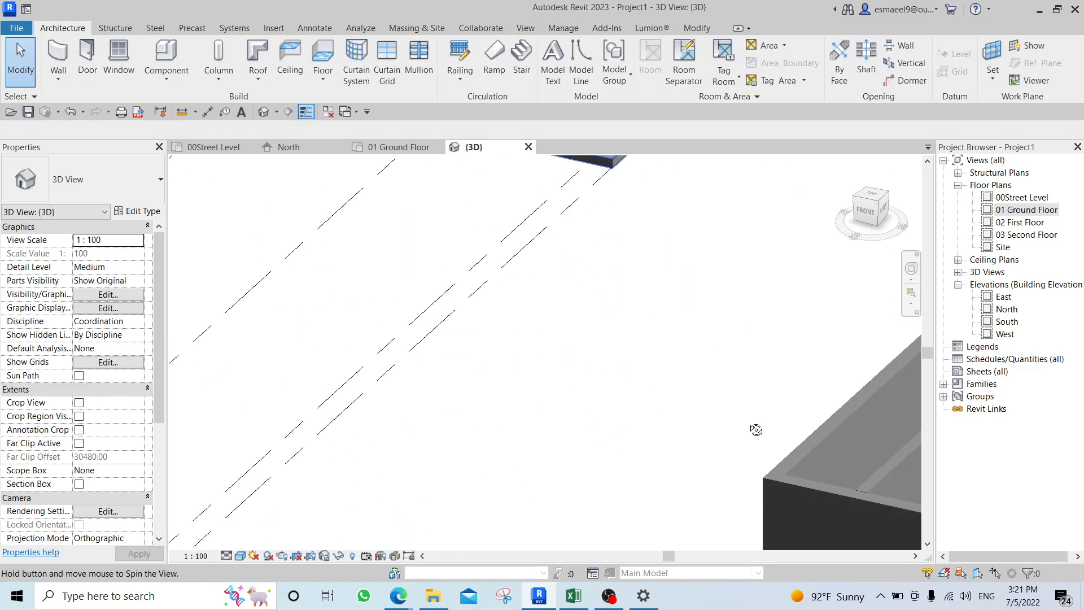
scroll(736, 521, "down", 6)
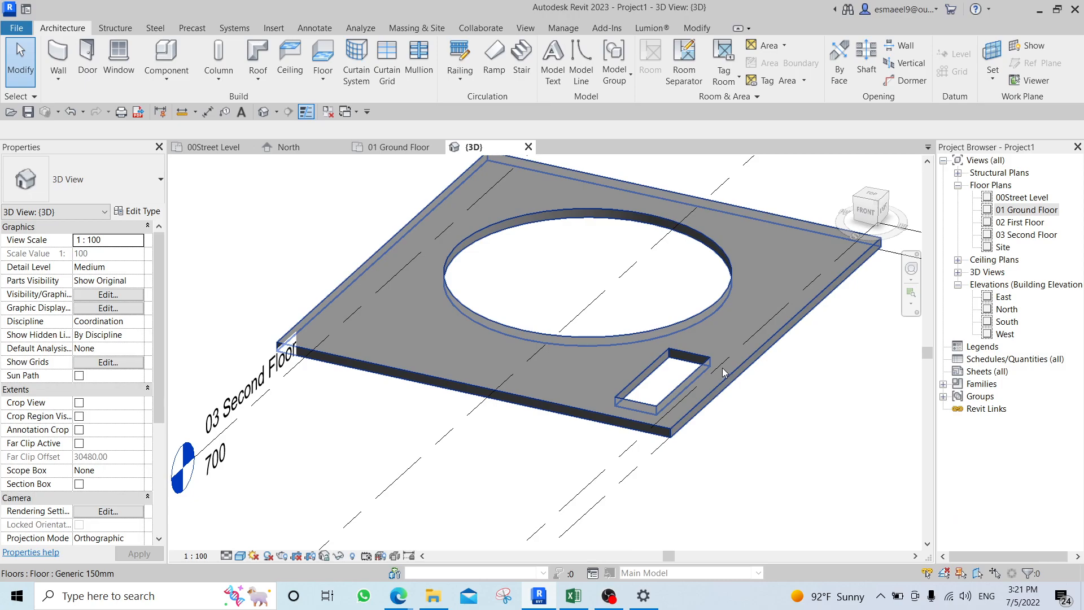
scroll(723, 342, "down", 3)
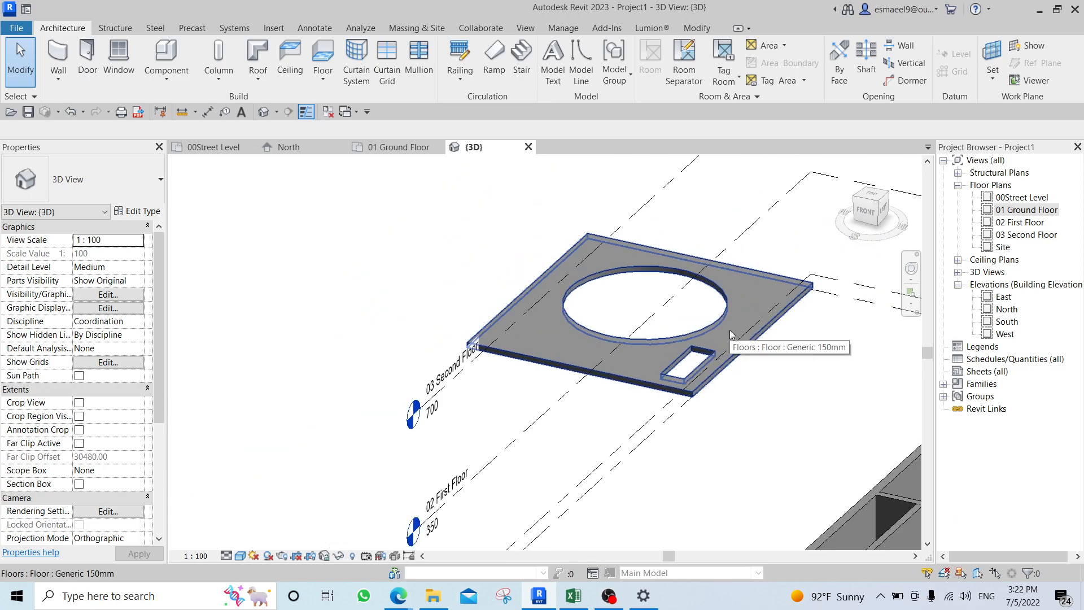
Edit the floor's boundary in the 01 Ground Floor plan and delete the circular and rectangular openings.
left_click(729, 330)
left_click(1041, 211)
double_click(1042, 210)
scroll(745, 267, "down", 3)
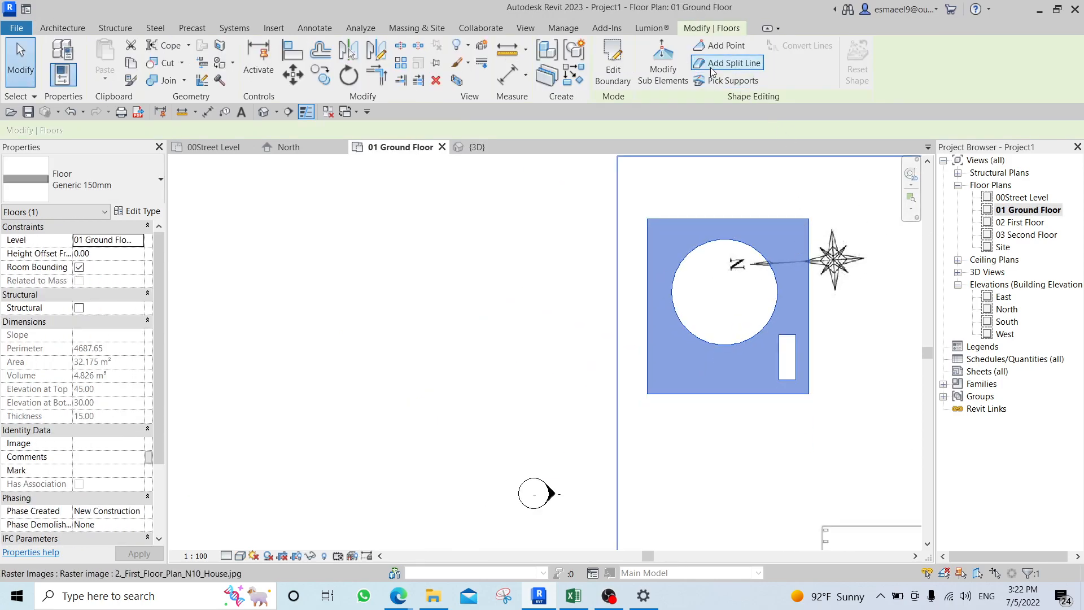
left_click(613, 62)
left_click(776, 294)
key("Delete")
left_click(795, 341)
key("Delete")
middle_click_drag(794, 339, 737, 261)
scroll(737, 261, "down", 1)
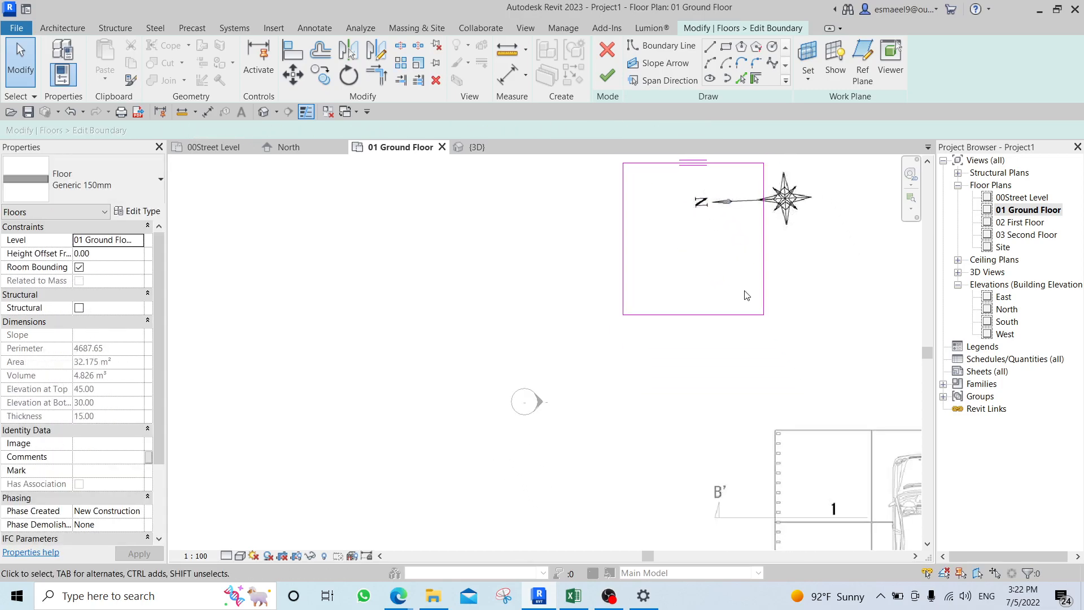
Shrink the floor's boundary to a narrow rectangle about 290 cm long by moving its lower and compass-side lines inward.
left_click(740, 239)
left_click_drag(740, 234, 742, 220)
left_click_drag(764, 184, 656, 182)
scroll(662, 181, "up", 2)
left_click(685, 242)
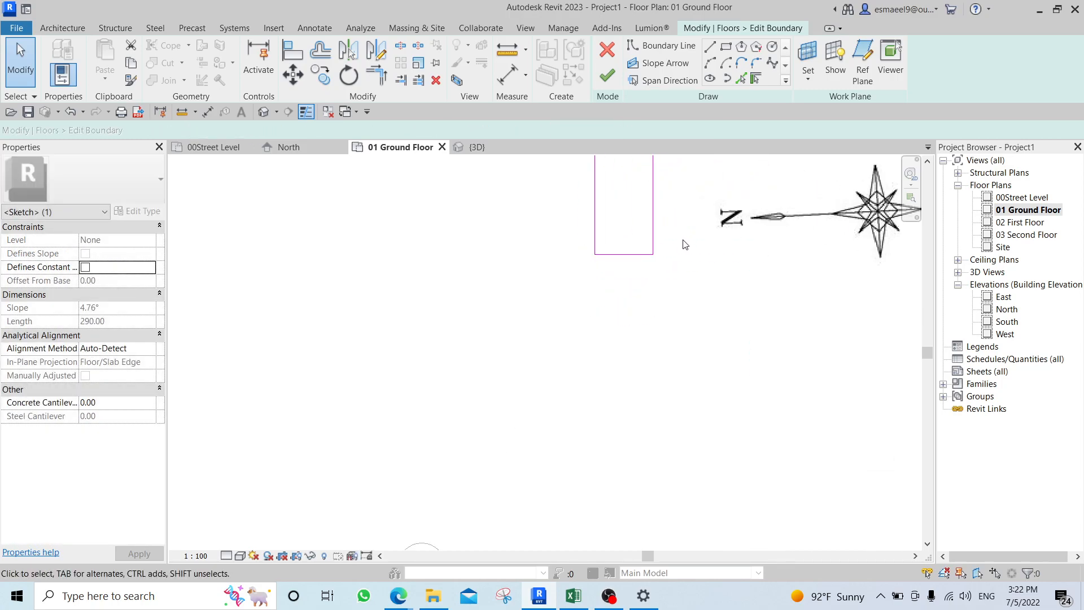
scroll(685, 243, "down", 1)
Copy the whole rectangular boundary loop three times straight down, leaving gaps between the copies.
key("Tab")
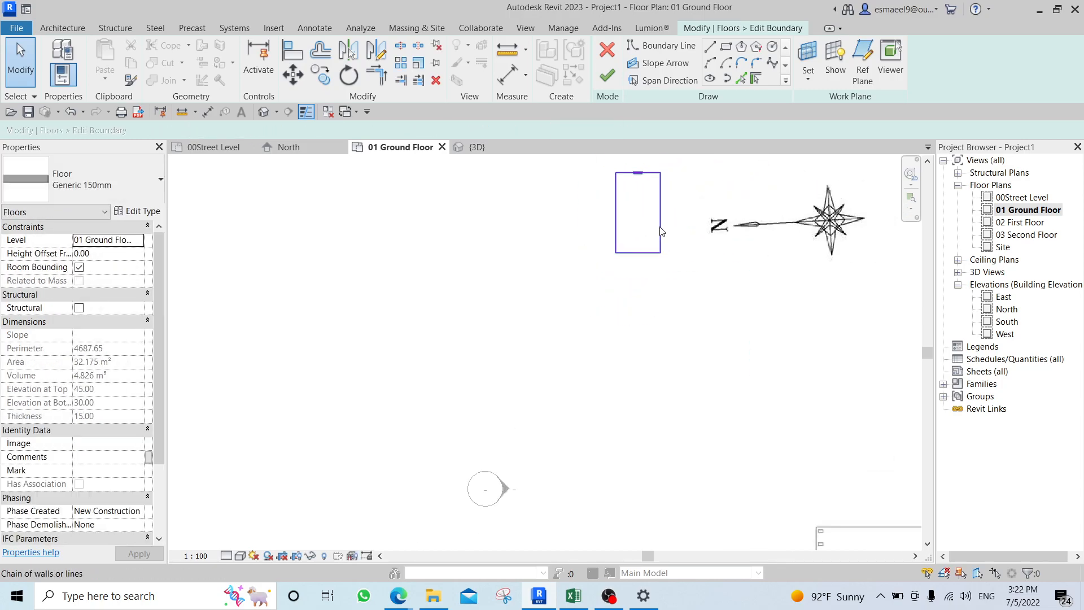
left_click(655, 231)
key("c")
key("o")
left_click(657, 175)
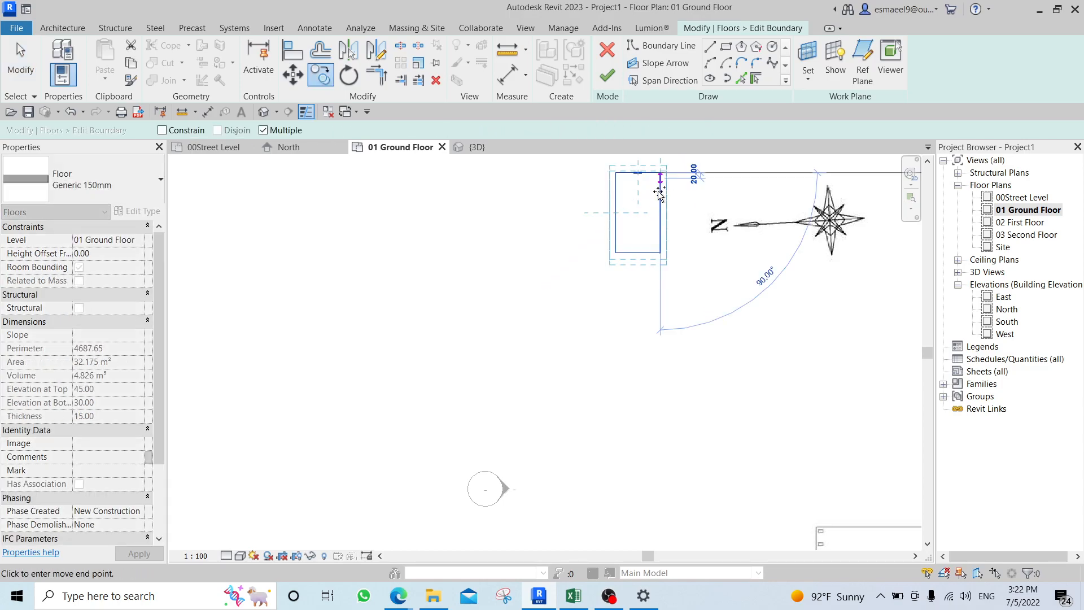
left_click(658, 276)
left_click(661, 388)
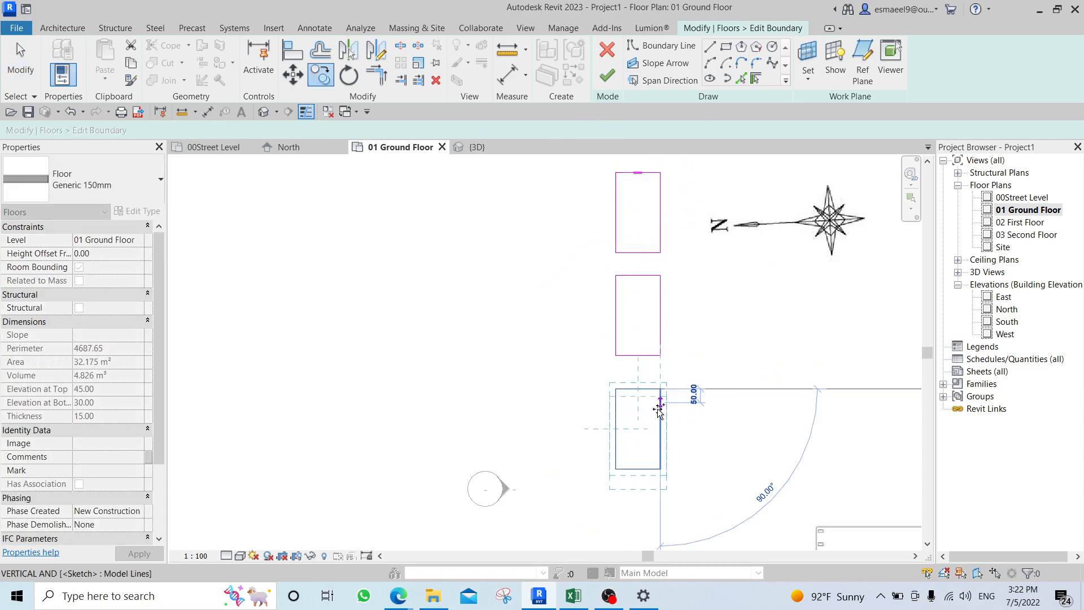
middle_click_drag(657, 427, 641, 308)
left_click(644, 384)
key("Escape")
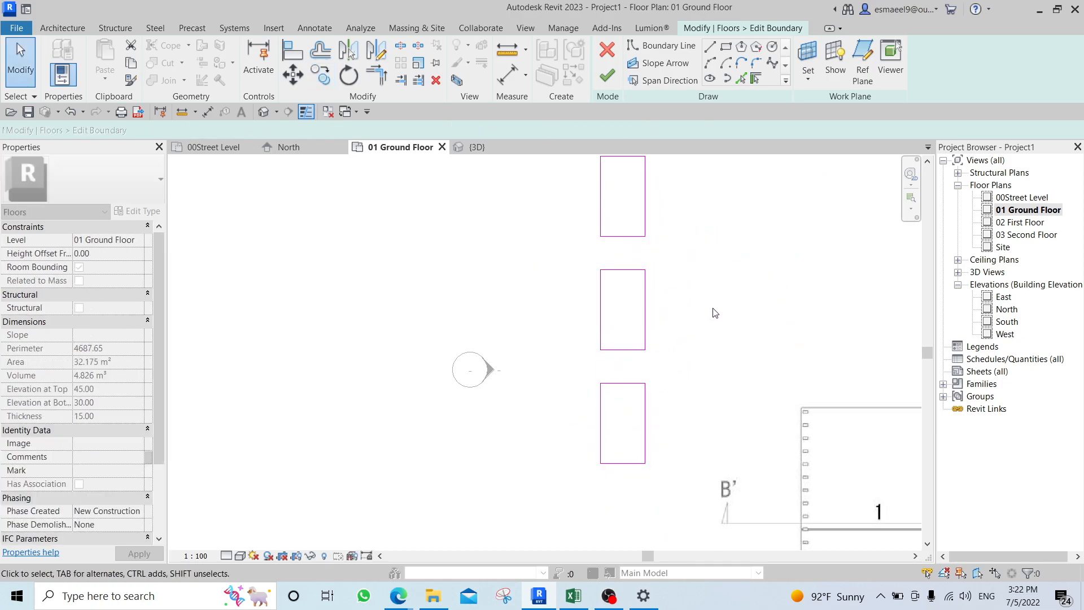
Finish the floor and examine its four separate slabs from several angles in the 3D view.
left_click(477, 147)
middle_click_drag(692, 363, 842, 321)
left_click(573, 239)
middle_click_drag(616, 391, 904, 227, "shift")
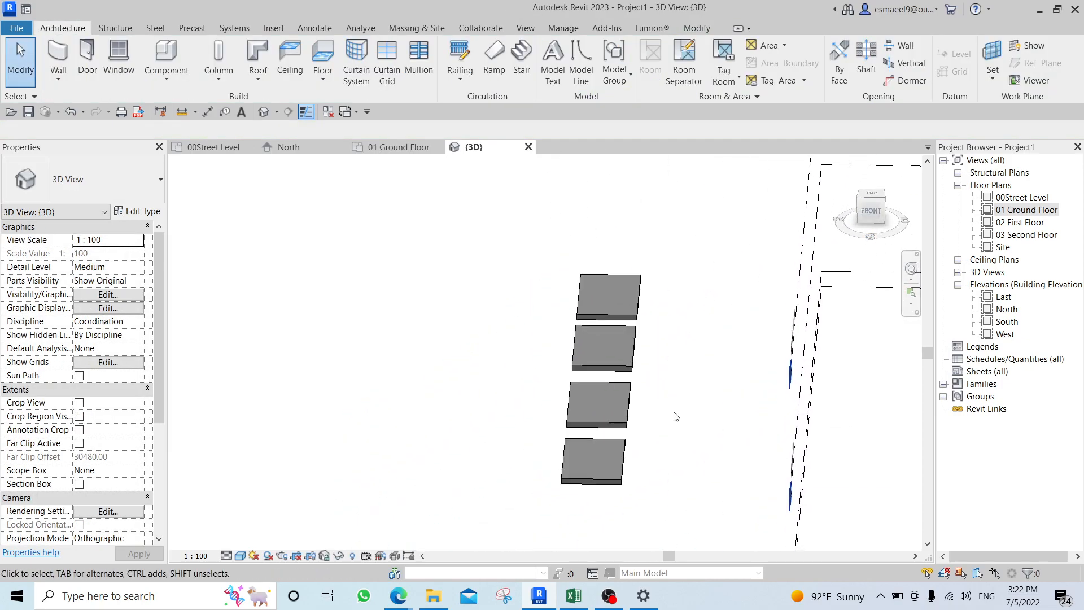
left_click(614, 413)
middle_click_drag(613, 413, 692, 472, "shift")
left_click(741, 393)
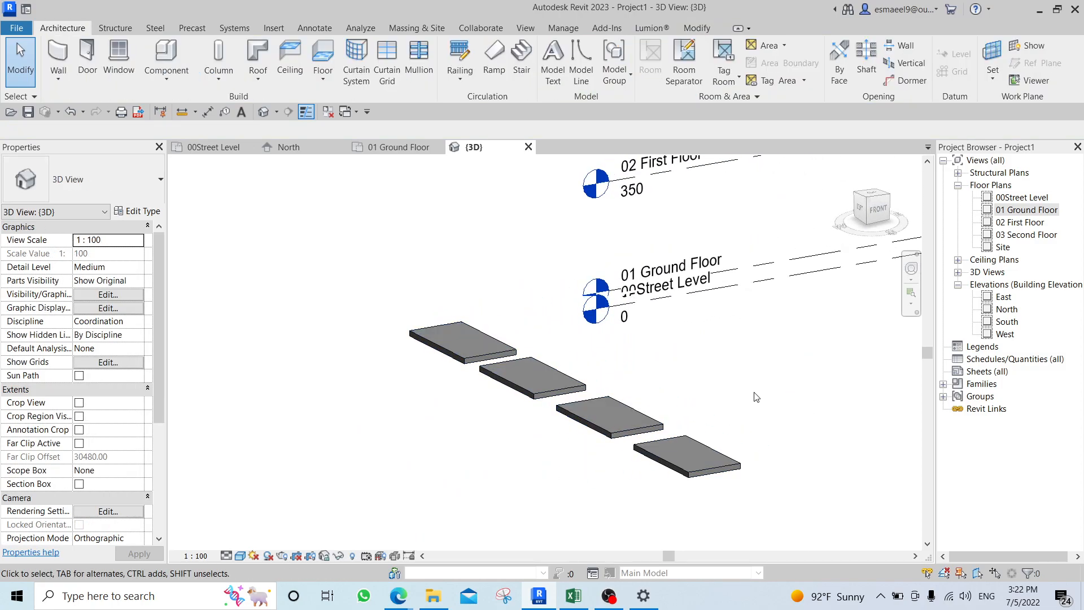
Edit the four-part floor's boundary in the 01 Ground Floor plan and move the lowest rectangle up against the one above it.
left_click(694, 455)
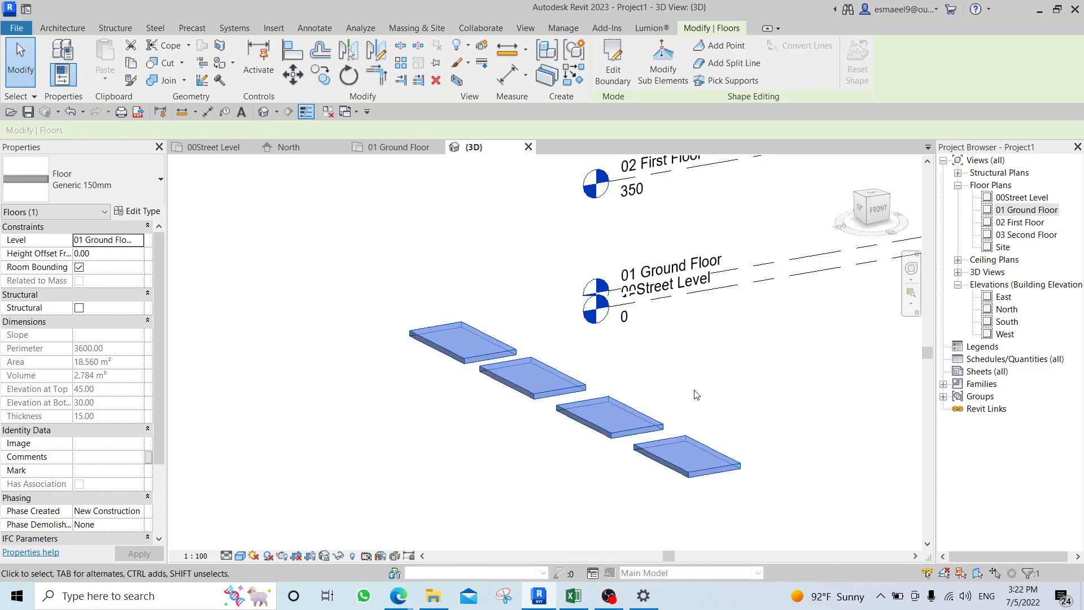
left_click(615, 86)
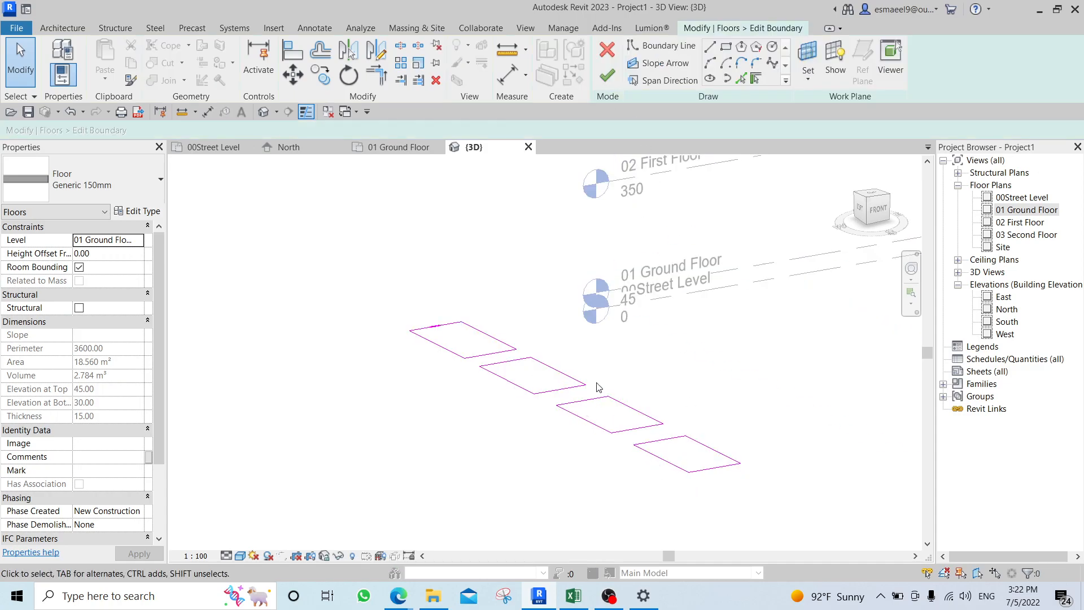
double_click(1011, 211)
key("Tab")
left_click(610, 394)
scroll(635, 383, "up", 3)
key("m")
key("v")
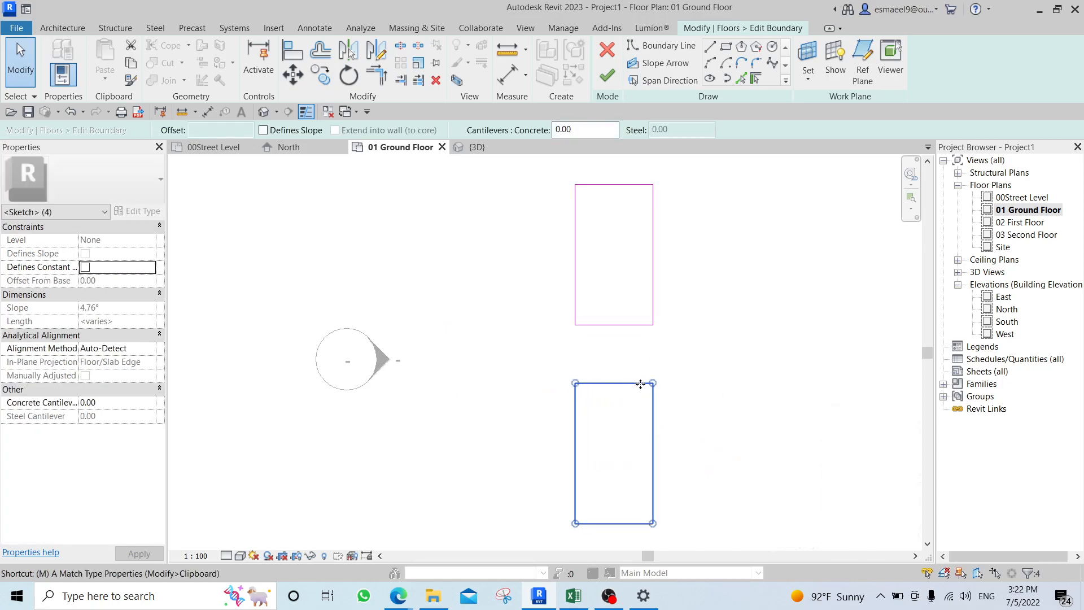
left_click(655, 385)
left_click(653, 325)
scroll(702, 356, "down", 2)
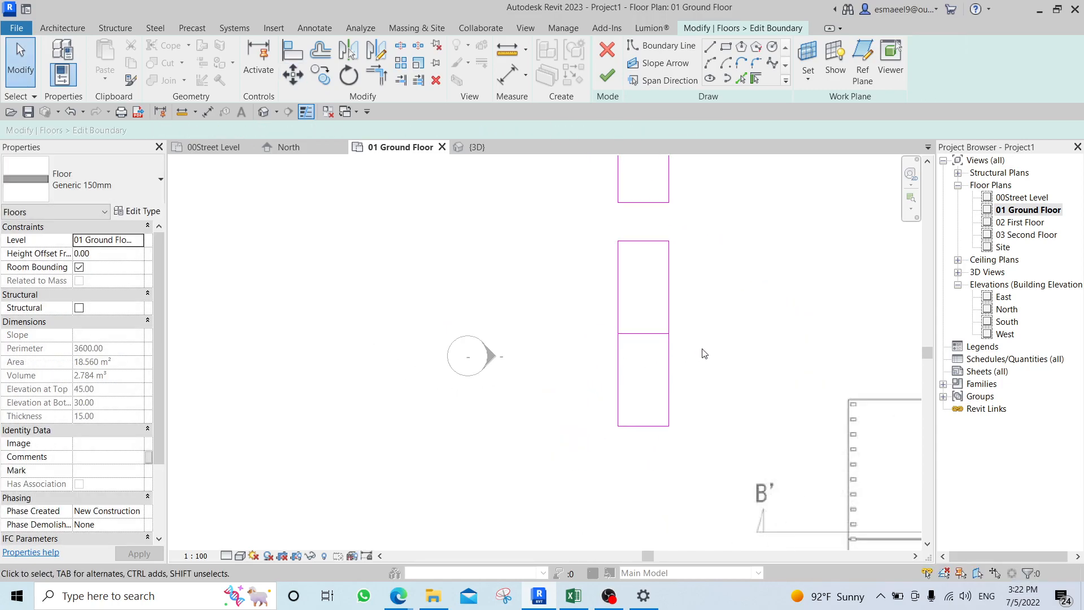
Try to finish the floor sketch with the two touching rectangles, and return to sketching.
left_click(607, 75)
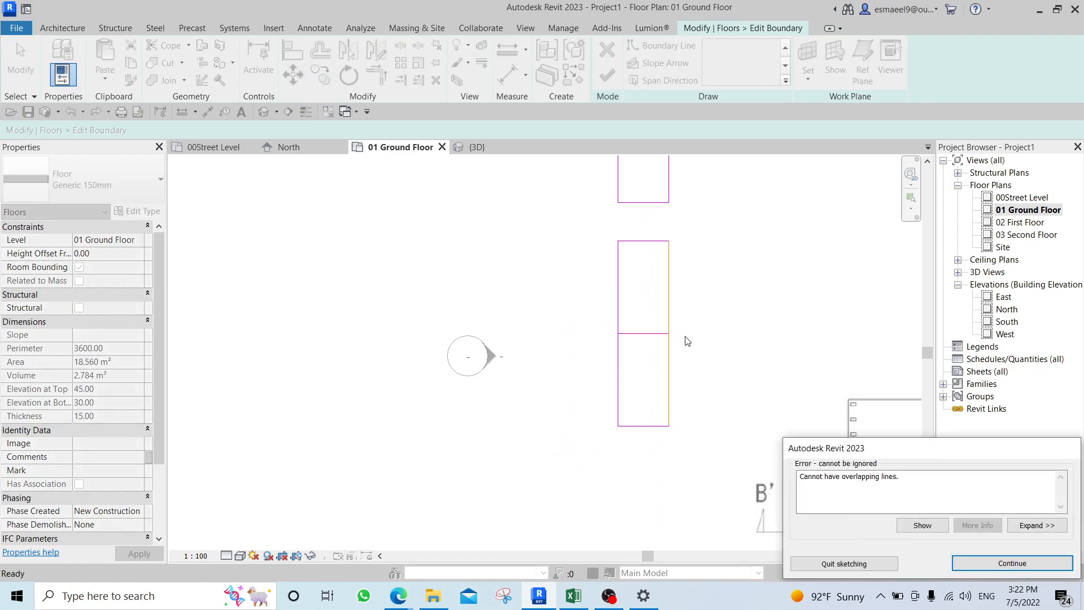
key("Escape")
left_click(607, 76)
key("Escape")
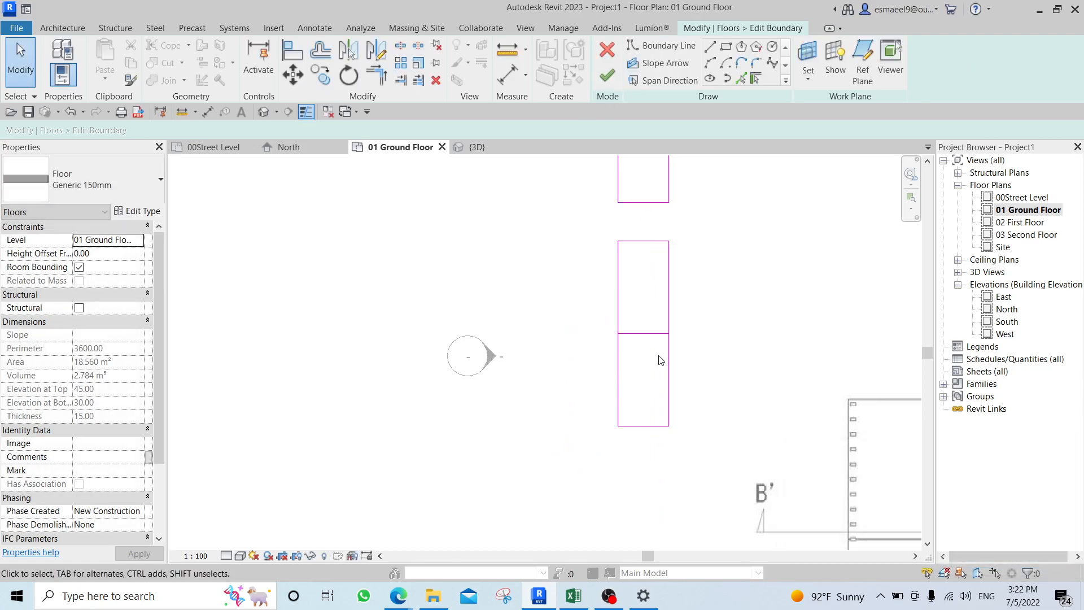
Delete all the rectangular loops from the floor's boundary sketch.
scroll(677, 314, "down", 3)
left_click_drag(620, 202, 482, 498)
key("Delete")
middle_click_drag(674, 318, 379, 321)
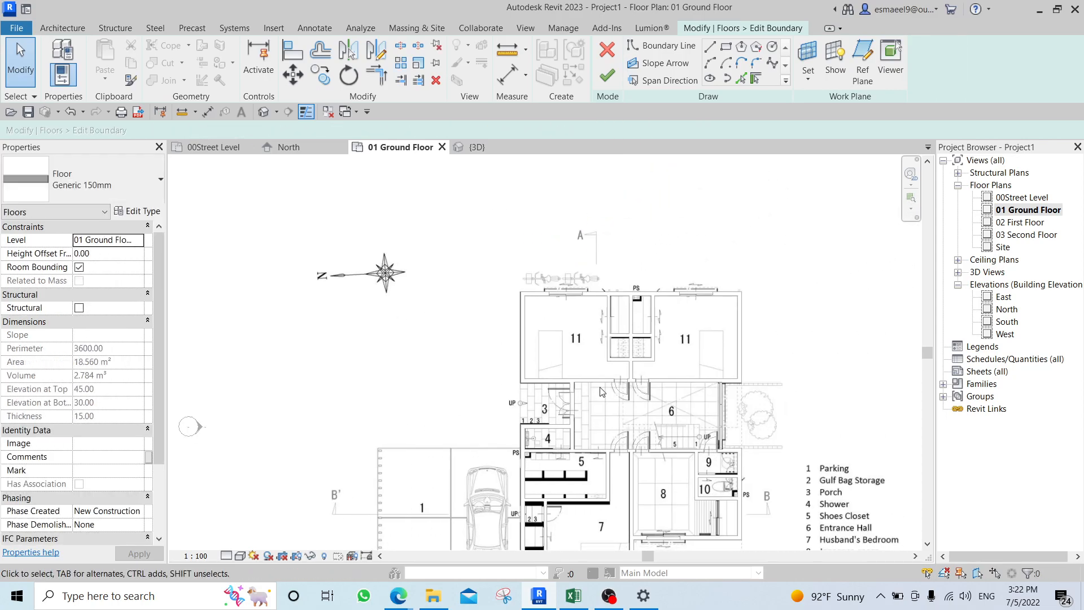
Display the ground floor plan in the Shaded visual style, with the house's rooms in view.
middle_click_drag(600, 387, 566, 292)
key("s")
key("d")
scroll(672, 251, "up", 2)
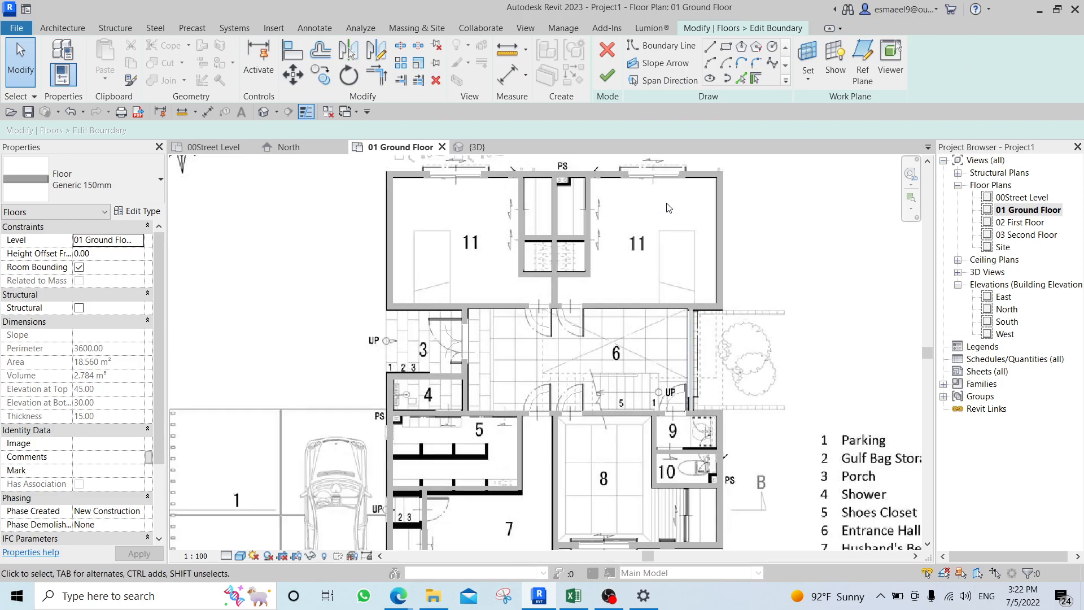
Create a floor boundary line with Pick Walls from the outer side wall of the compass-remote bedroom 11, and flip it to the wall's exterior face.
left_click(757, 79)
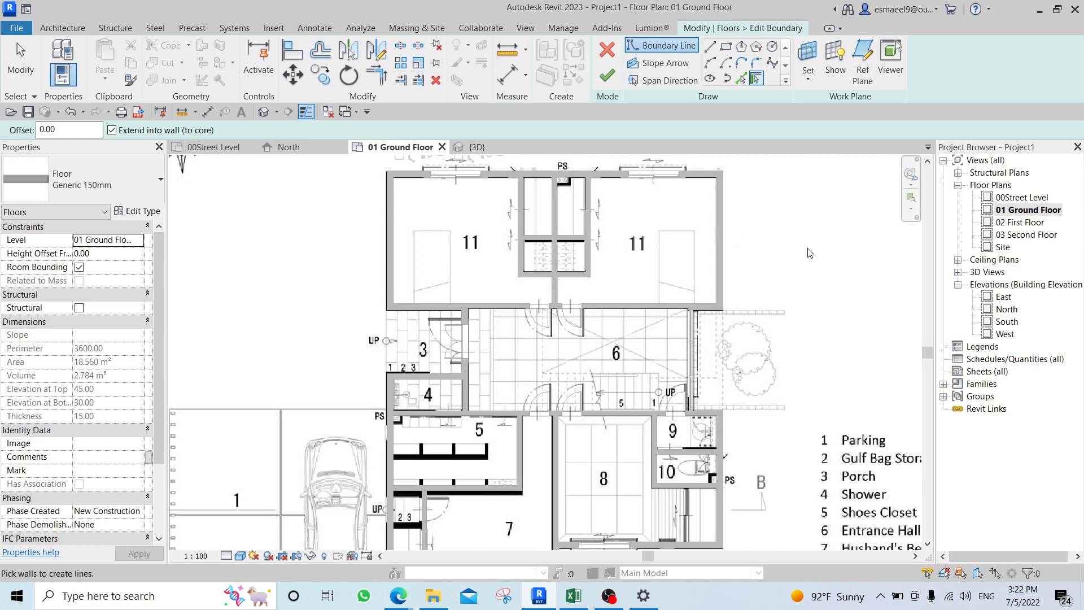
left_click(721, 206)
scroll(720, 209, "up", 4)
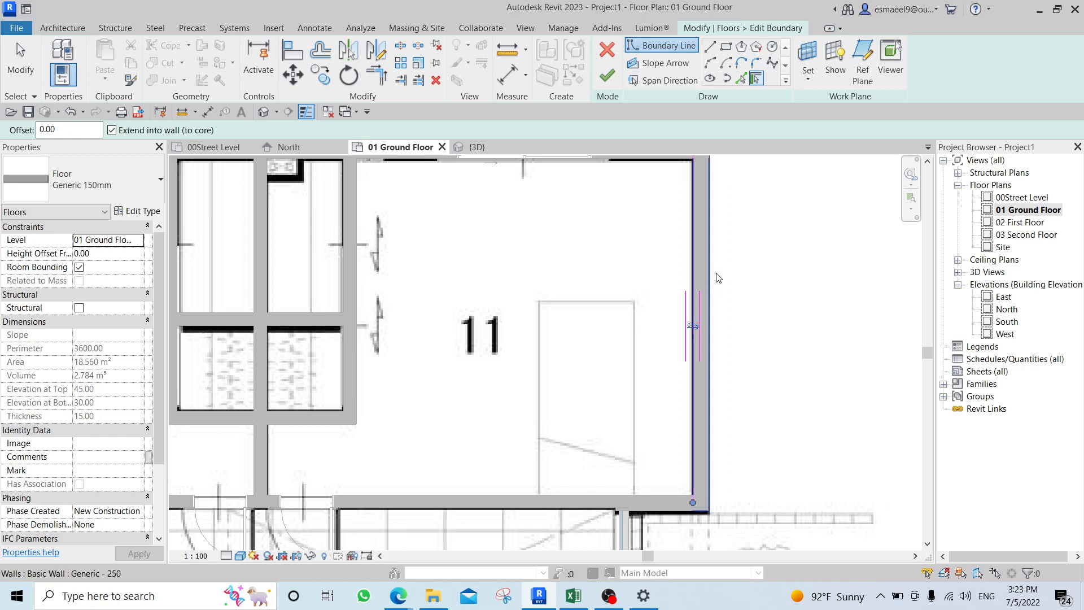
middle_click_drag(718, 266, 710, 314)
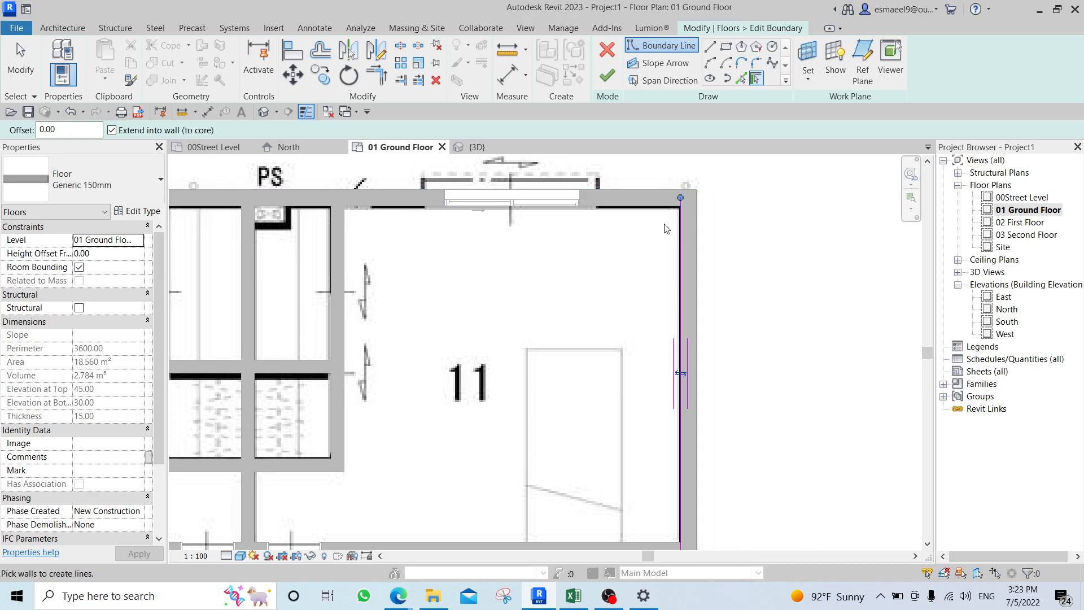
left_click(681, 374)
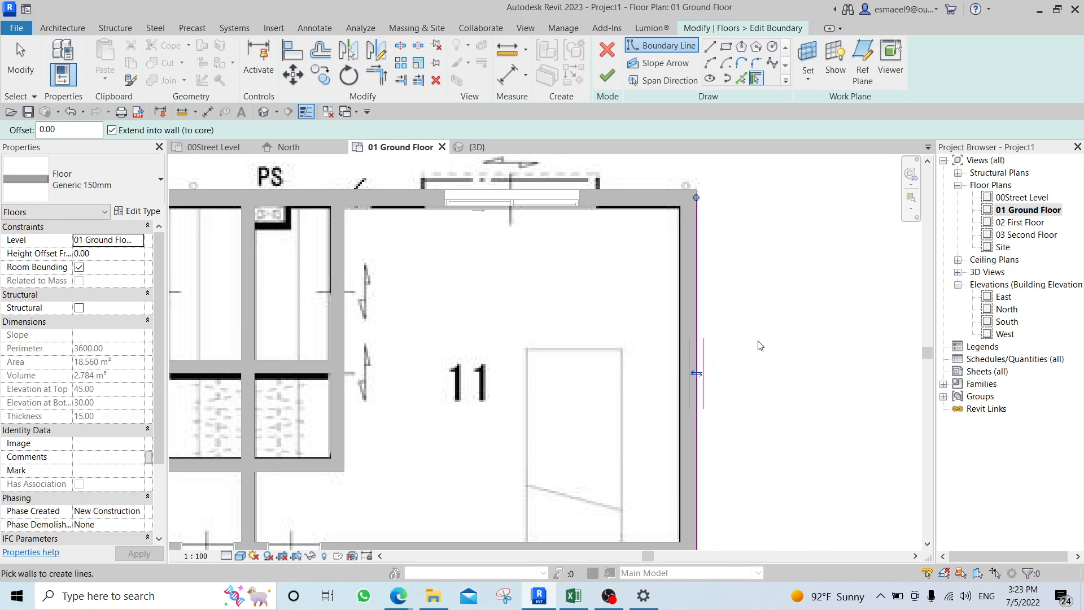
scroll(765, 283, "down", 3)
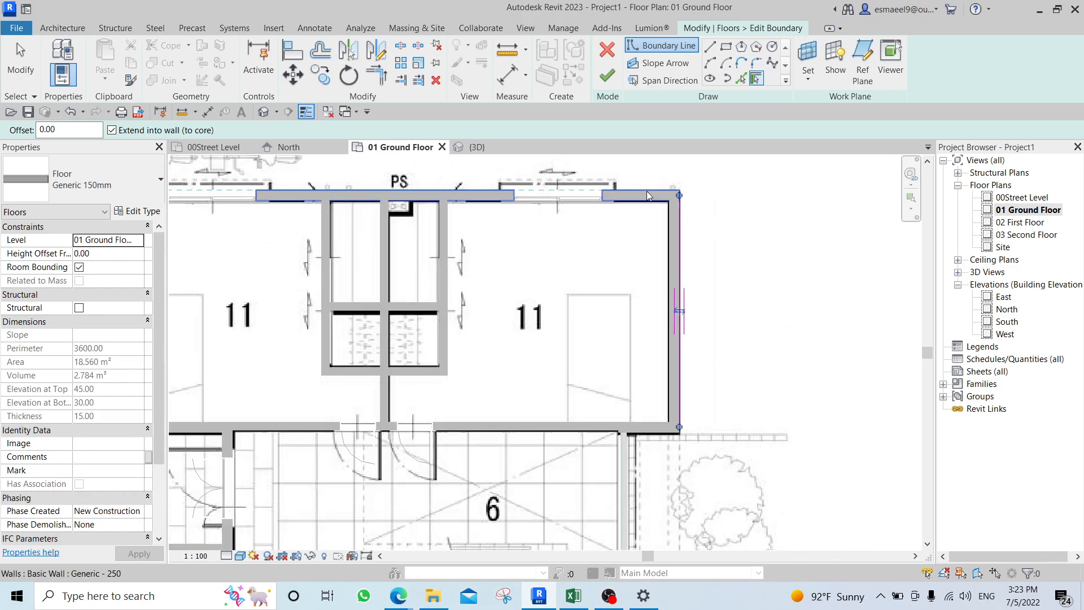
Delete the single boundary line along the outer side wall of bedroom 11 from the floor sketch.
scroll(415, 278, "down", 1)
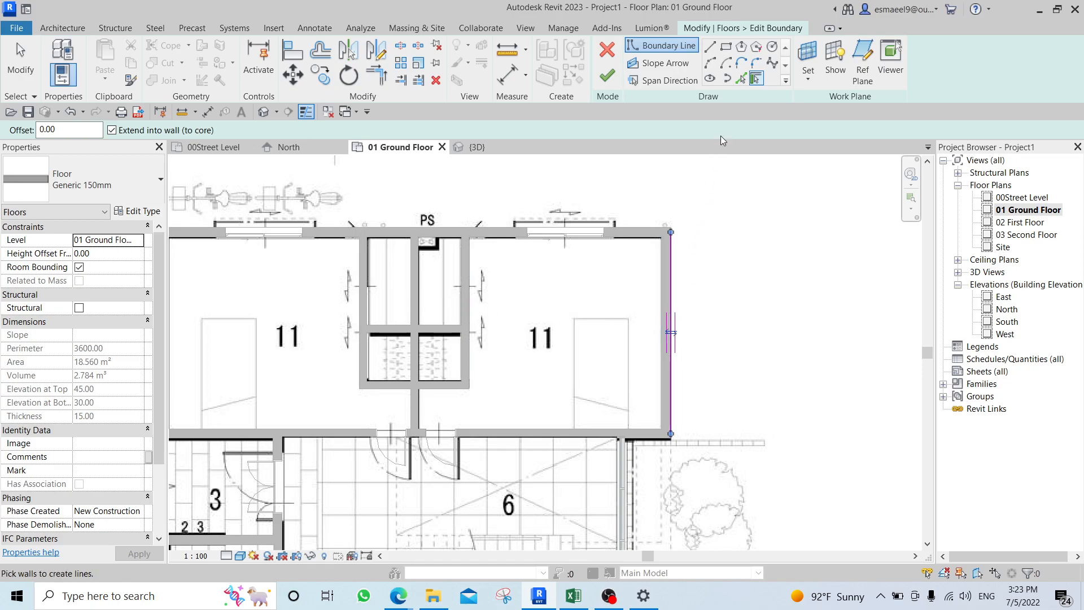
key("Escape")
left_click(671, 285)
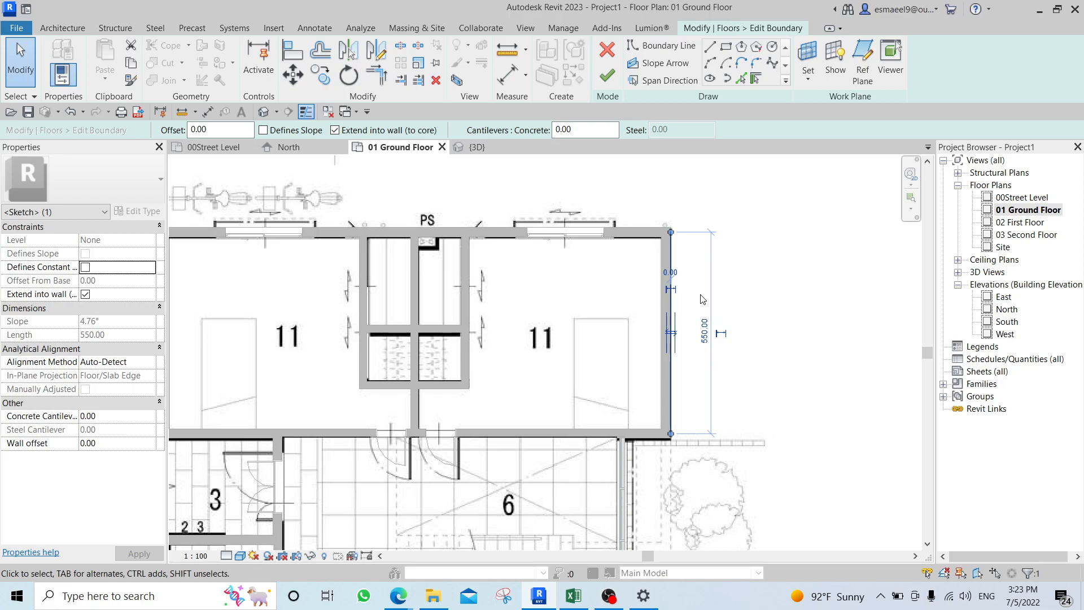
key("Escape")
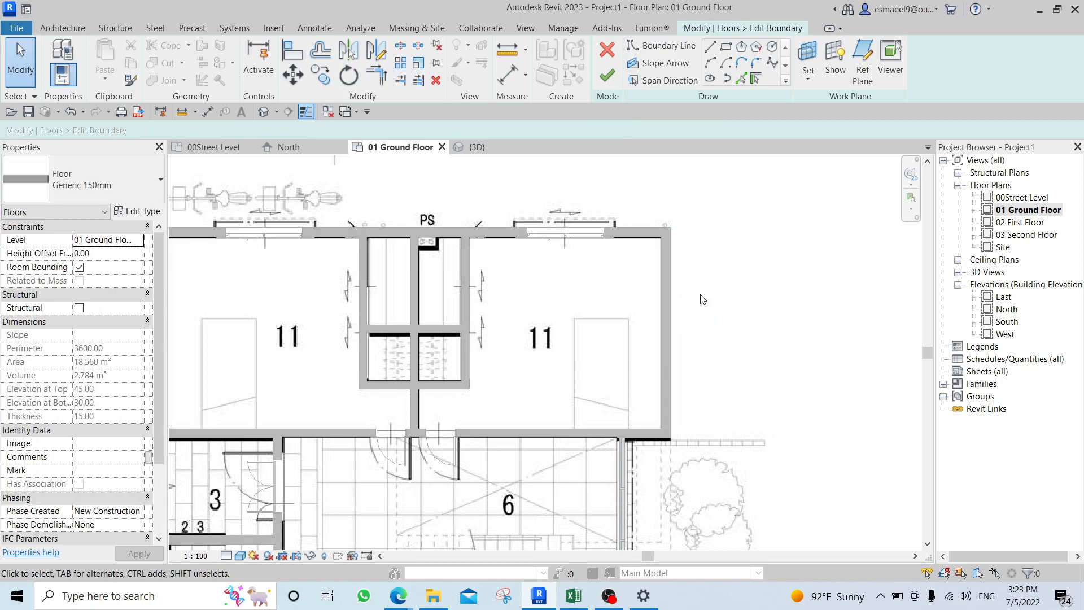
Create the floor boundary with Pick Walls from the whole chain of connected exterior walls, on their exterior faces.
left_click(759, 76)
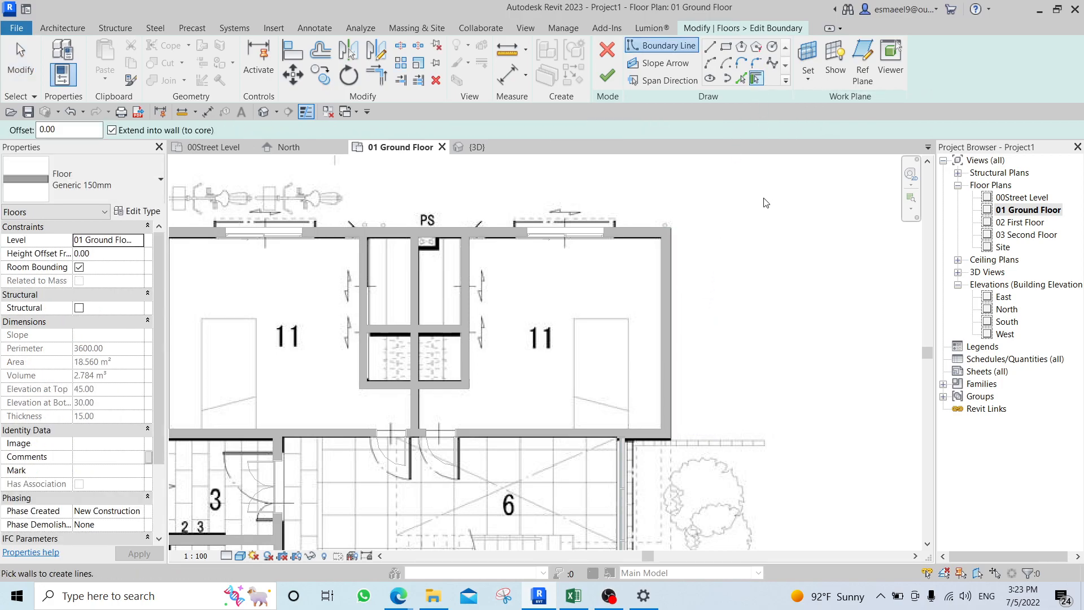
scroll(766, 203, "down", 3)
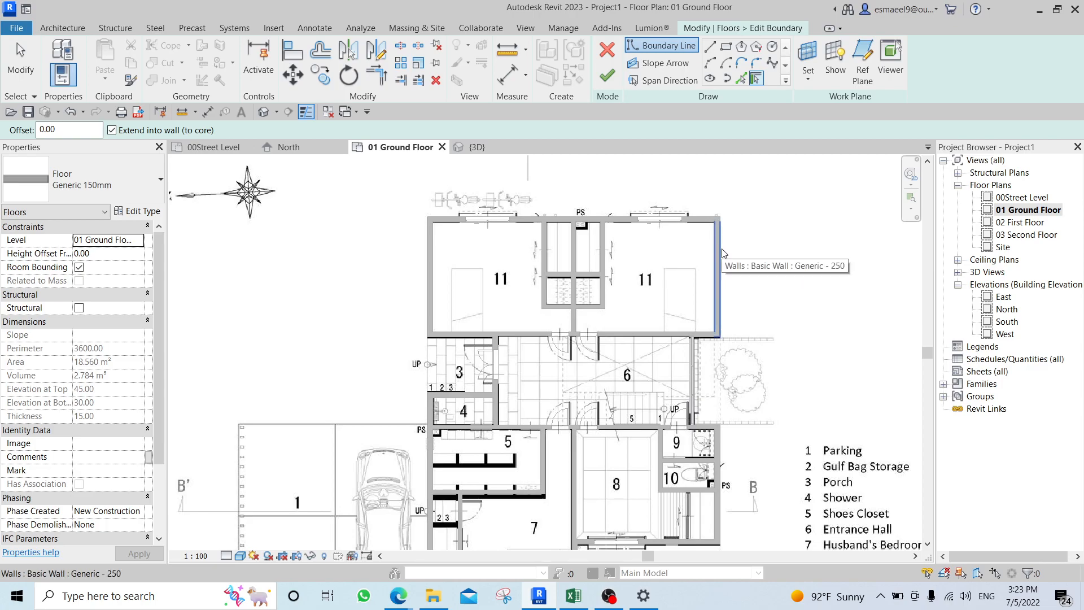
key("Tab")
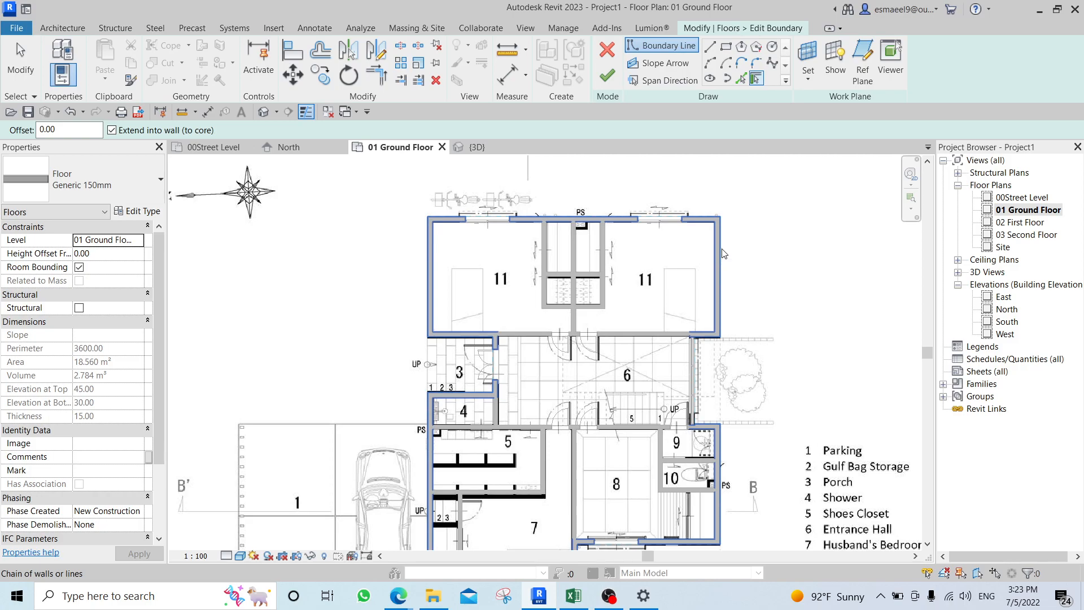
left_click(725, 254)
scroll(725, 255, "down", 3)
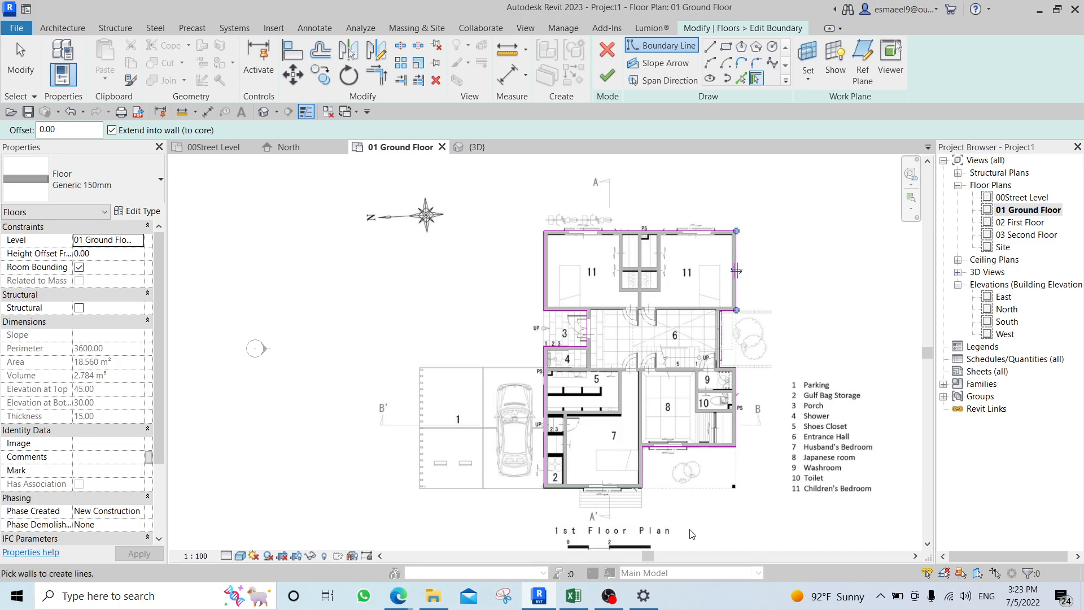
Delete the three recessed boundary lines around porch 3, and stretch the exterior wall's boundary line straight across the porch opening.
scroll(537, 330, "up", 5)
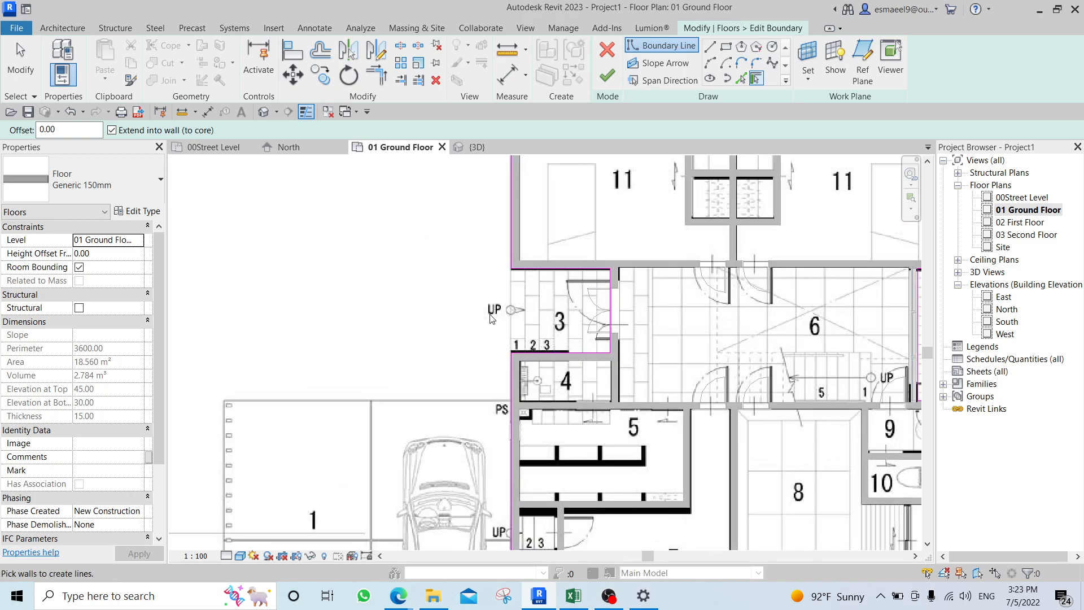
scroll(496, 318, "up", 1)
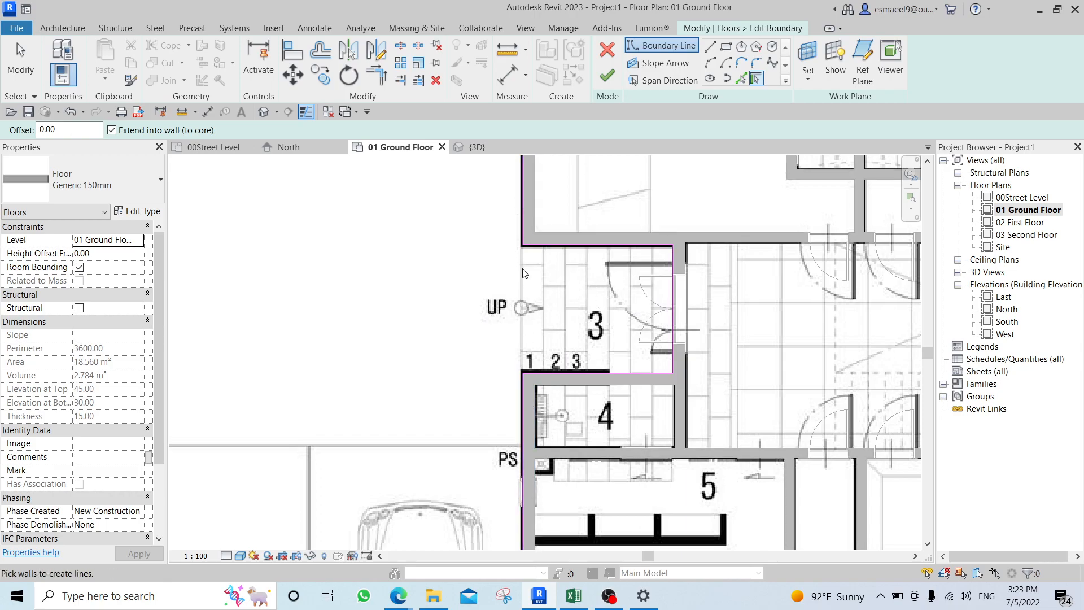
scroll(528, 395, "down", 2)
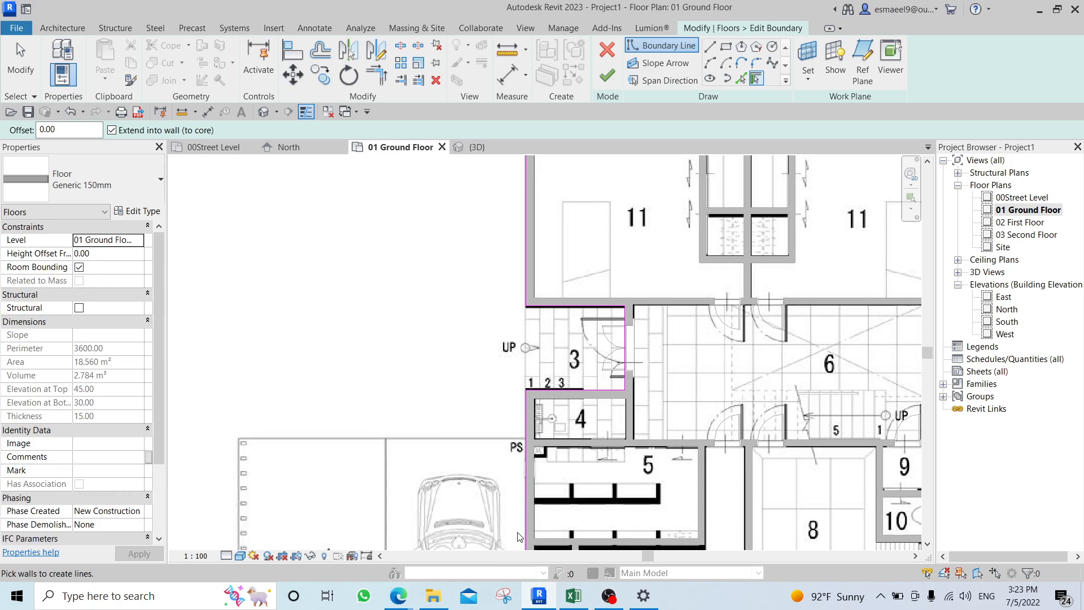
key("Escape")
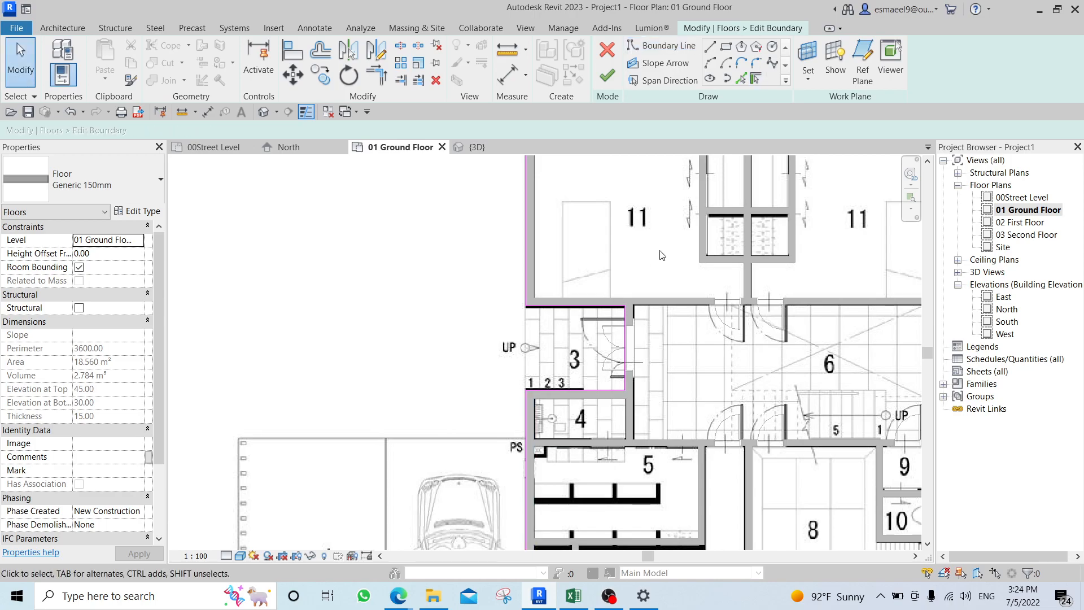
left_click_drag(609, 377, 578, 418)
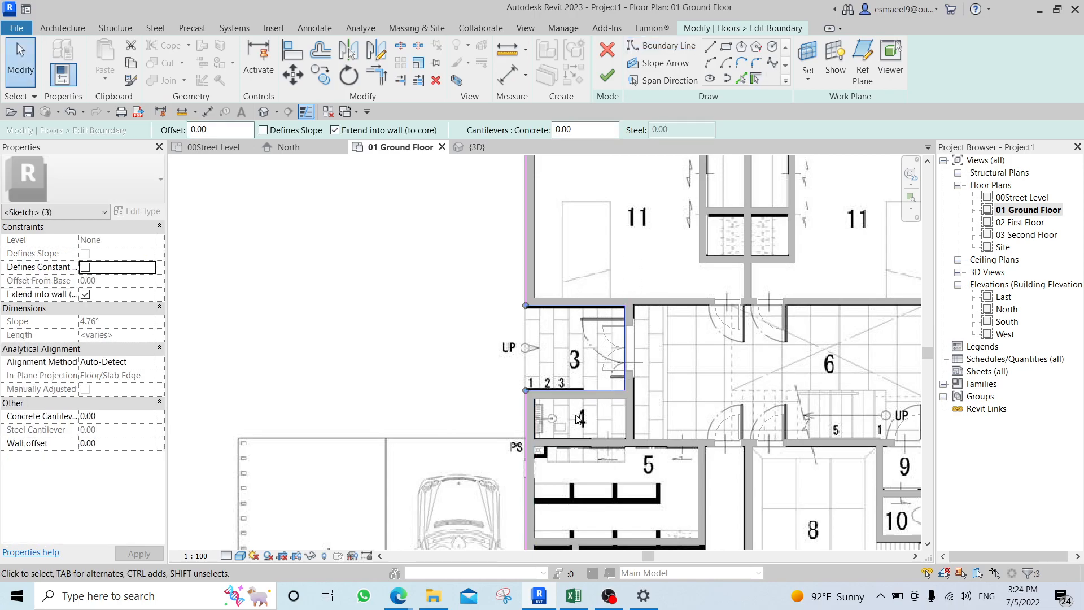
key("Escape")
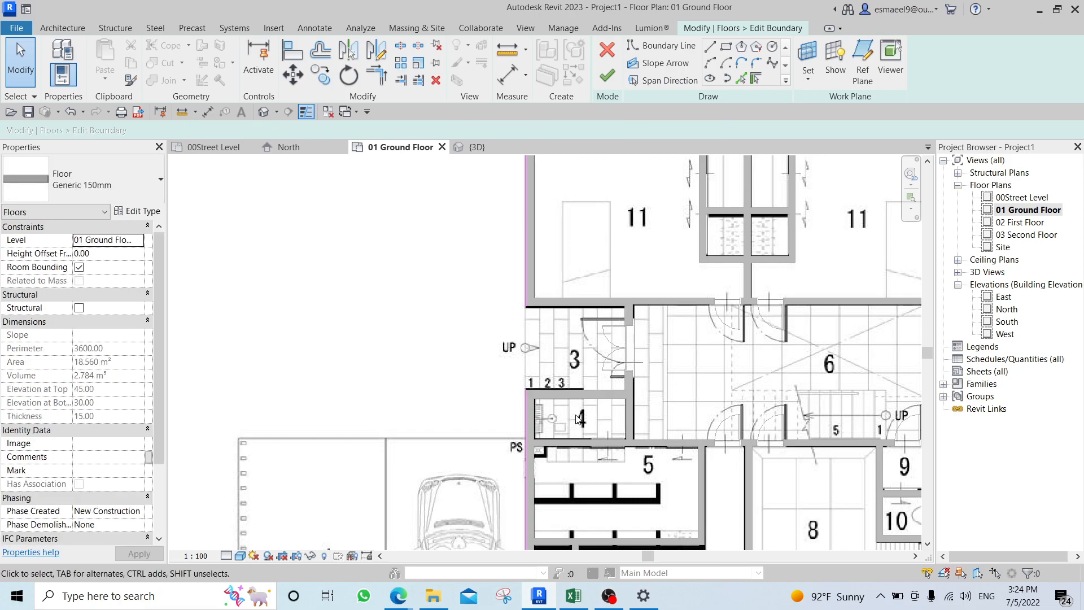
left_click(528, 268)
left_click_drag(526, 306, 527, 389)
key("Escape")
Draw boundary lines for parking area 1: a 900-long edge out from the house wall and the adjoining outer edge.
middle_click_drag(561, 447, 614, 318)
scroll(614, 318, "down", 3)
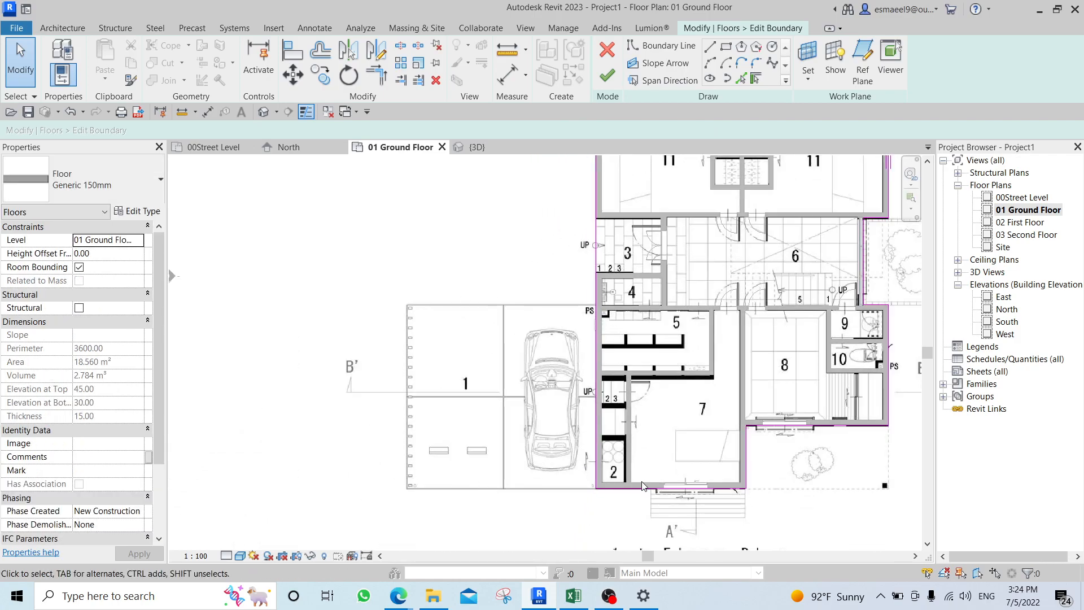
scroll(596, 316, "up", 2)
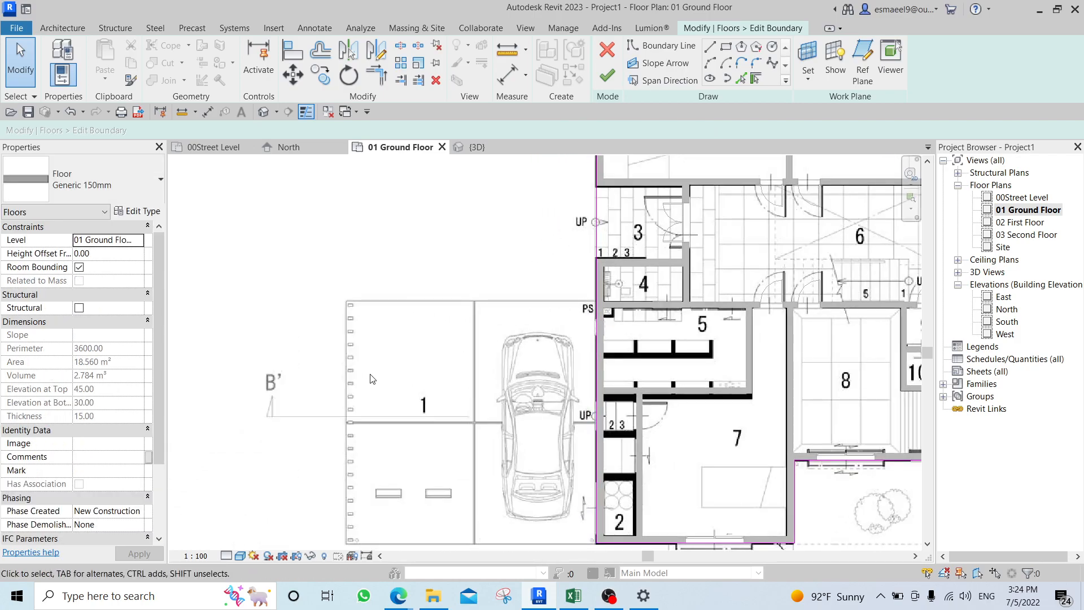
left_click(710, 47)
left_click(596, 304)
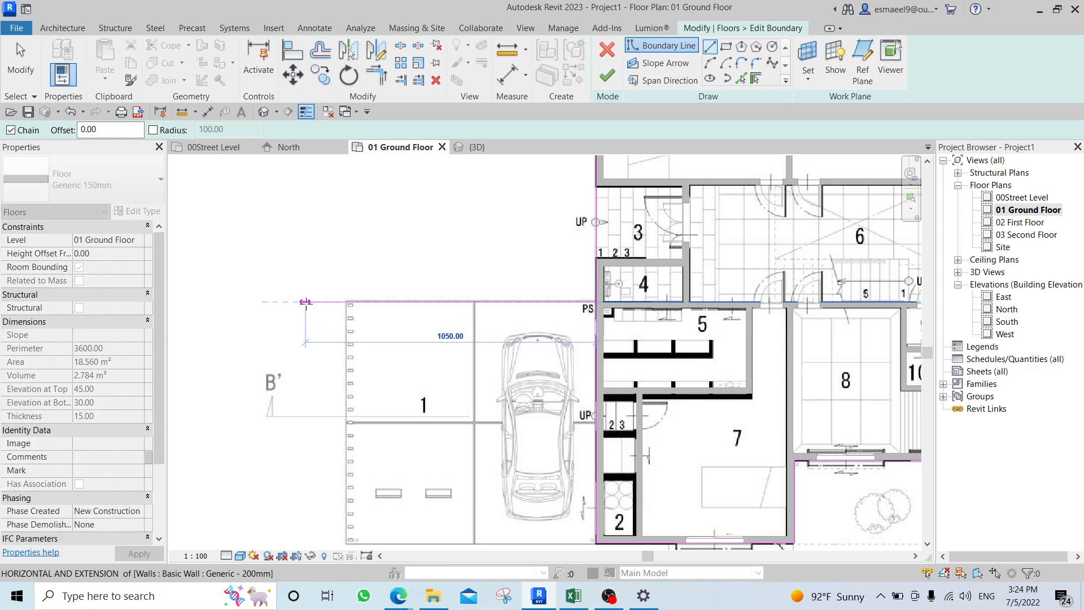
left_click(346, 302)
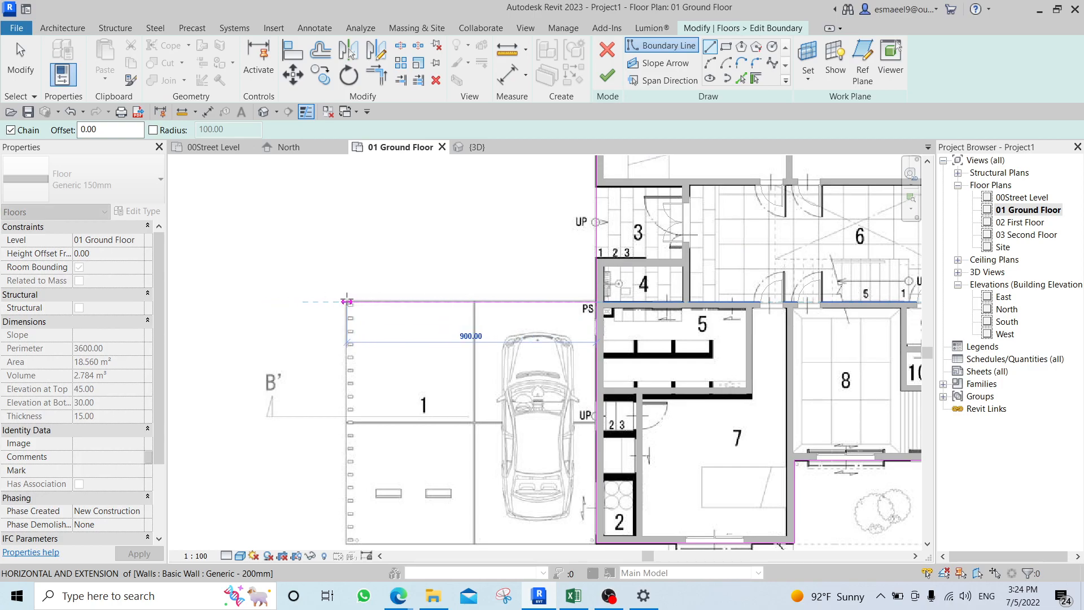
middle_click_drag(347, 496, 363, 397)
left_click(362, 444)
key("Escape")
key("Escape")
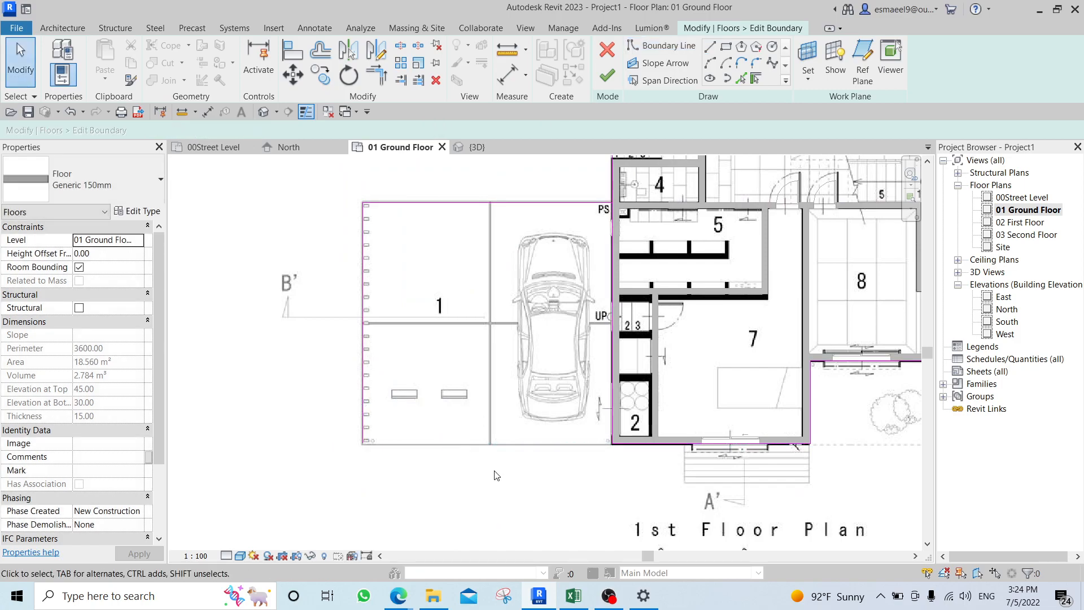
Trim and extend the house and parking boundary lines to corners so they form one closed loop, and finish the floor.
key("t")
key("r")
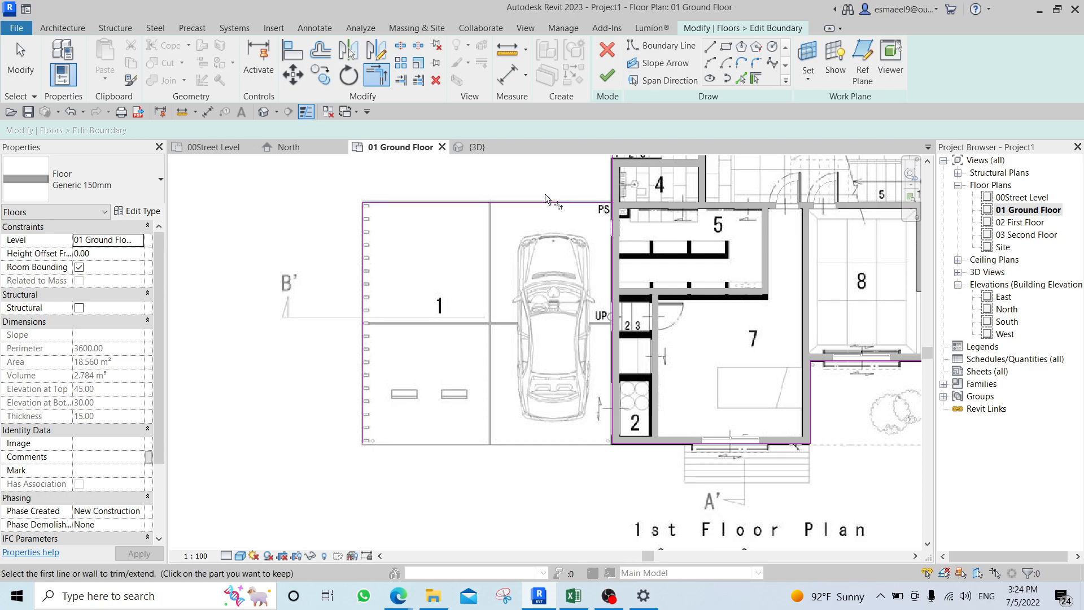
left_click(609, 186)
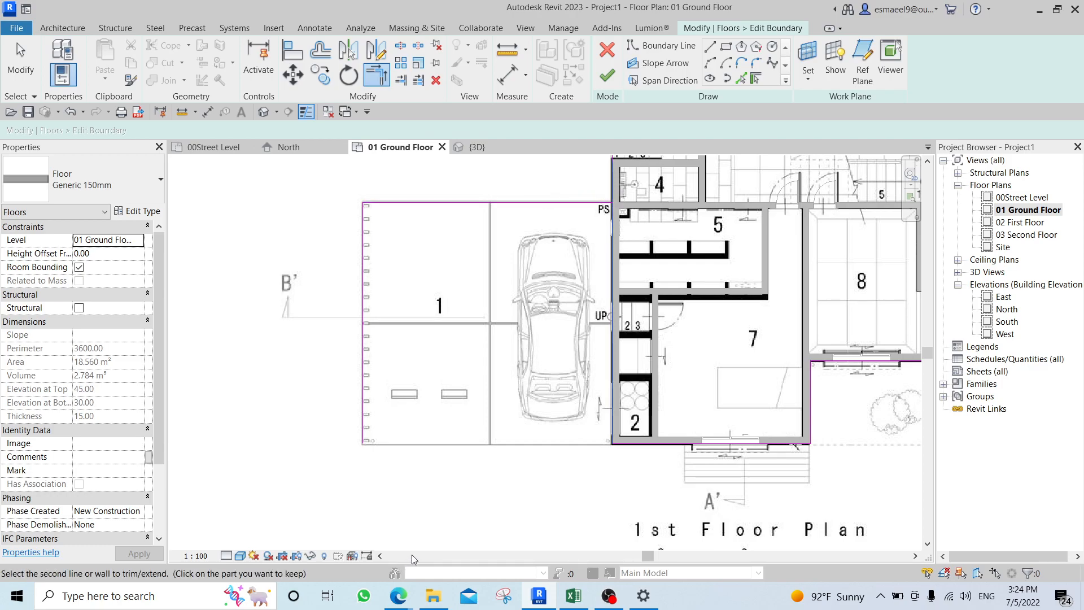
left_click(644, 446)
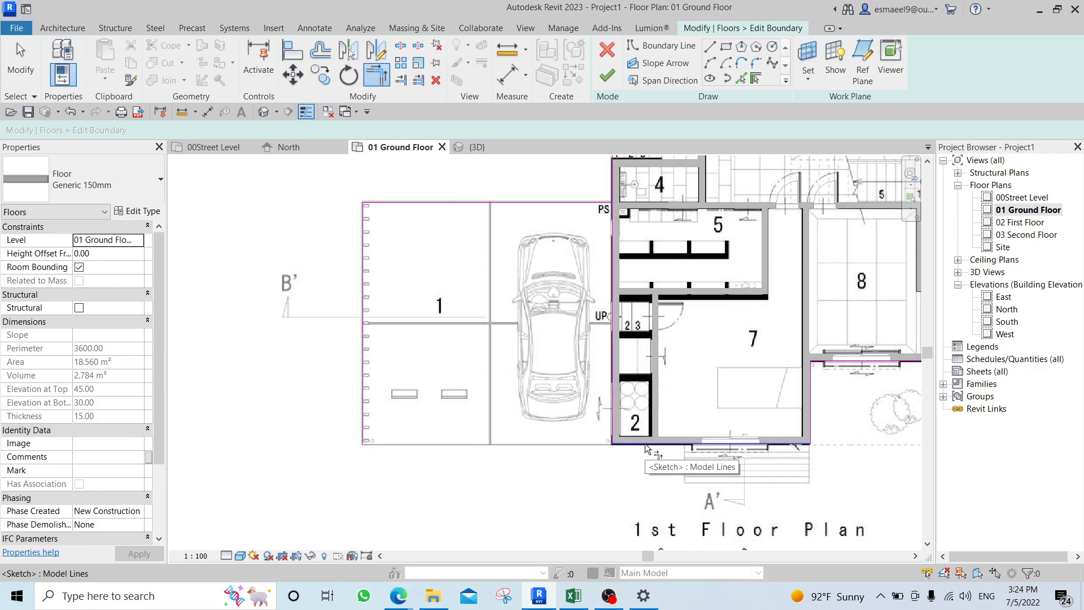
left_click(612, 181)
left_click(576, 201)
left_click(361, 355)
left_click(654, 444)
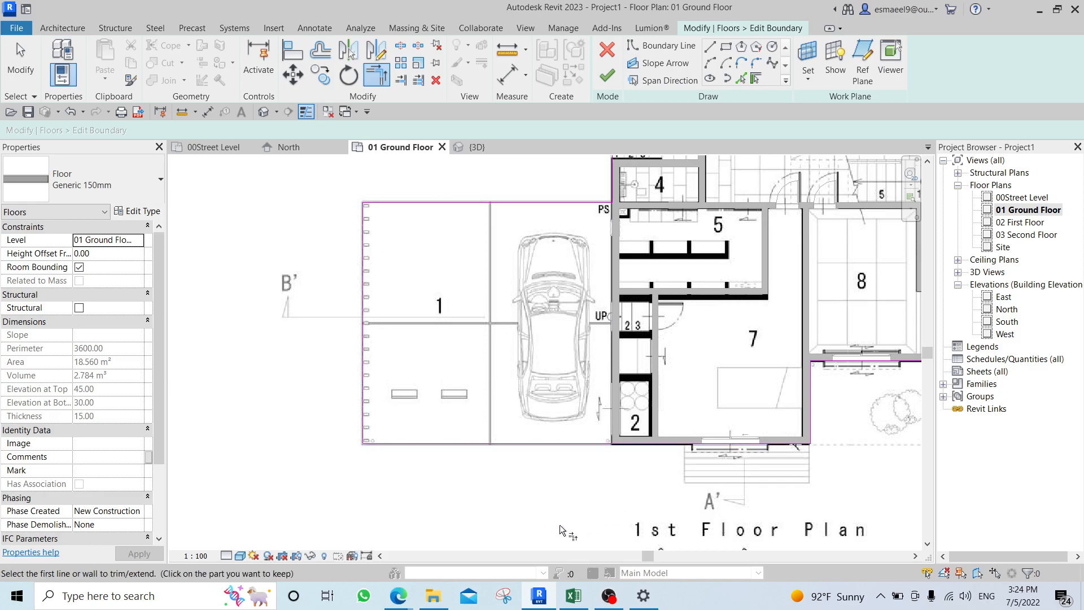
scroll(700, 406, "down", 4)
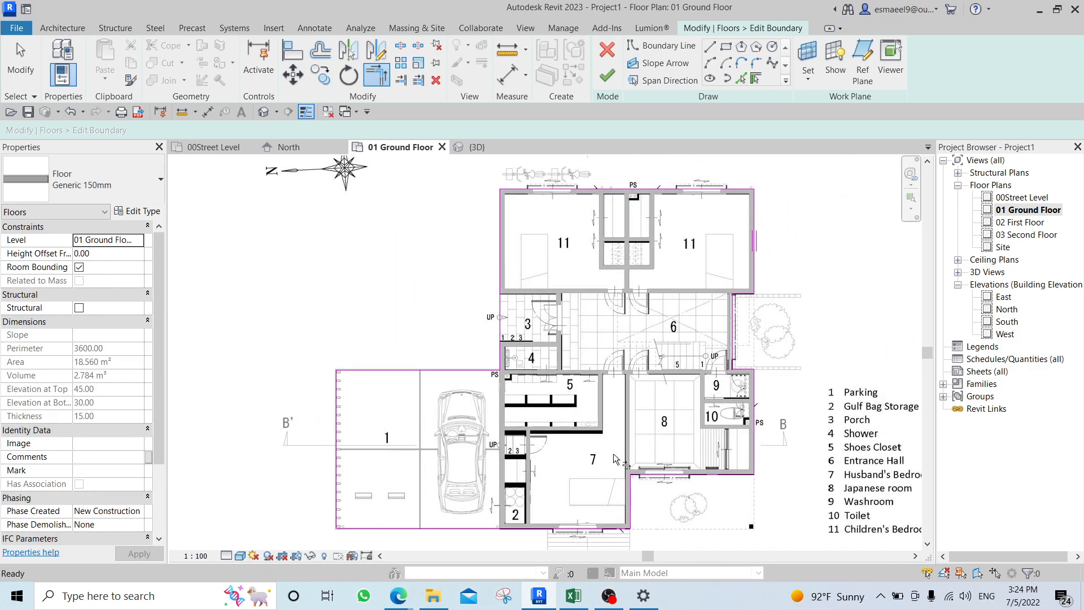
left_click(607, 76)
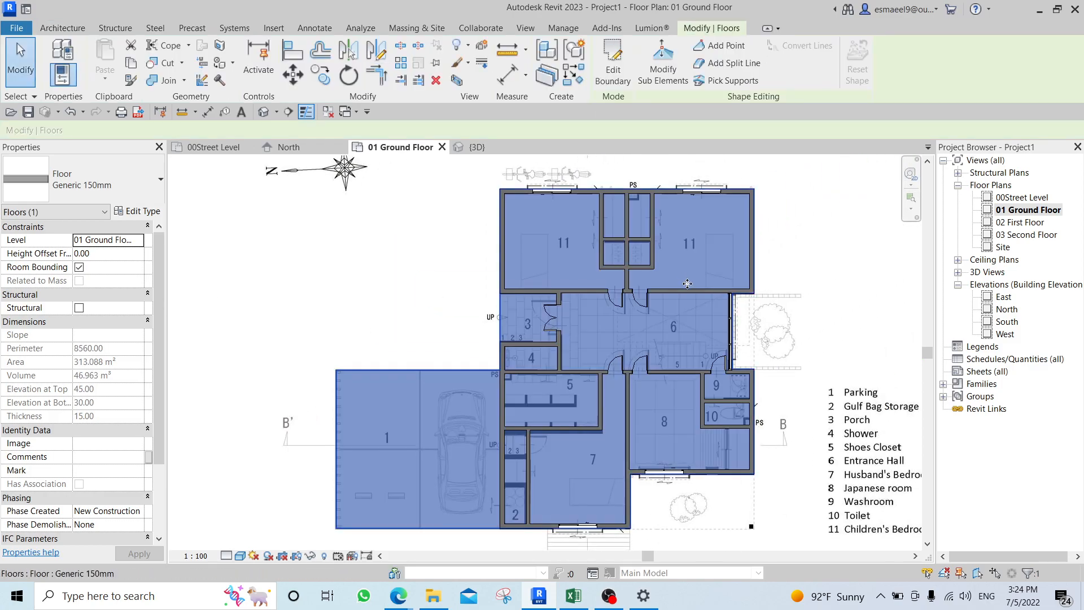
Display the ground floor plan in the Hidden Line visual style.
left_click(843, 291)
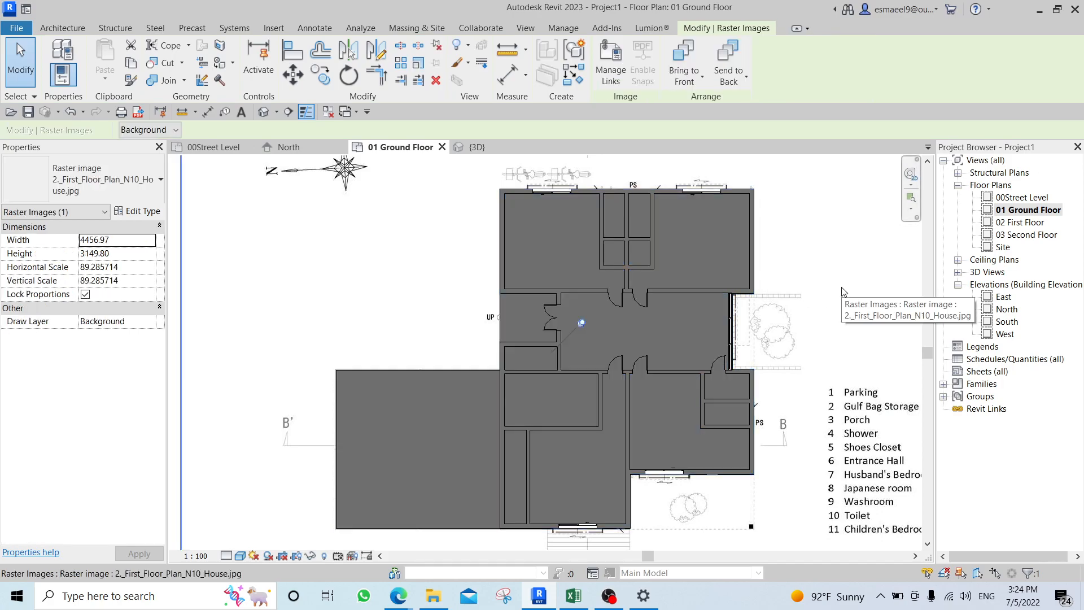
key("h")
key("l")
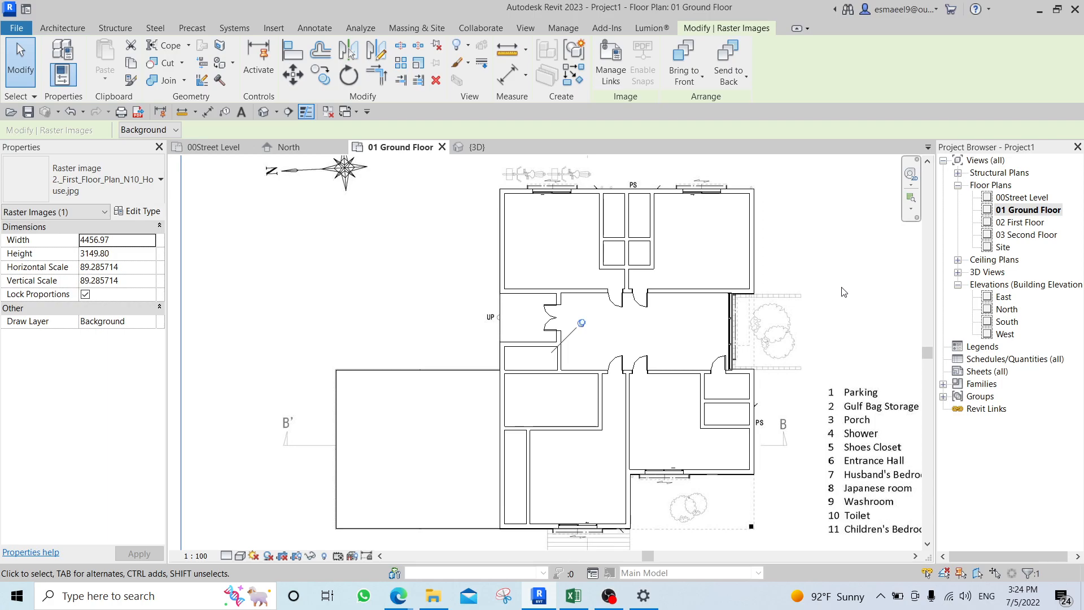
scroll(842, 288, "up", 2)
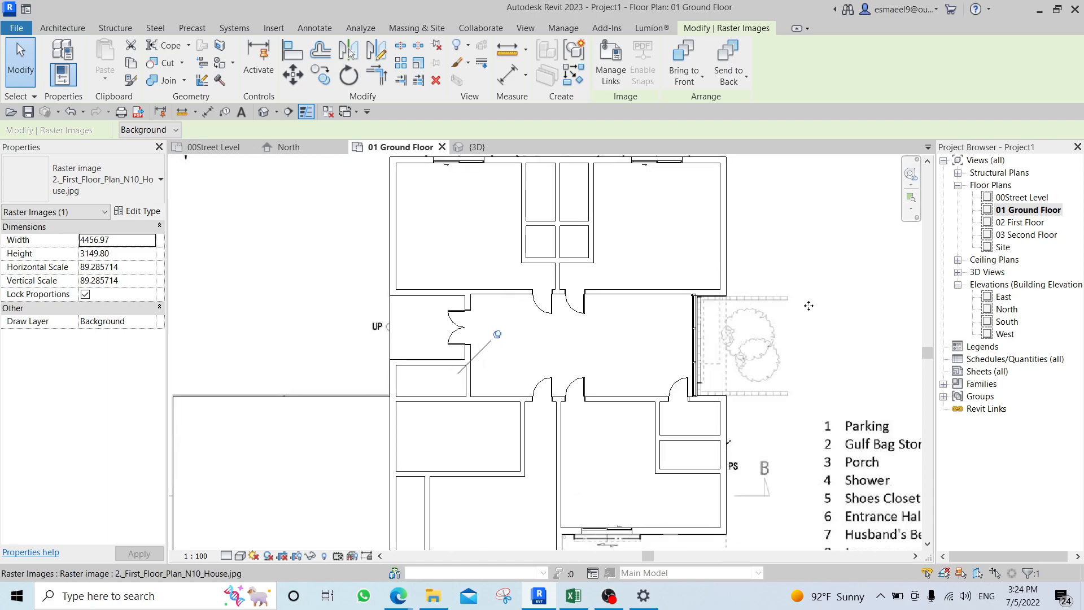
key("Escape")
Examine the house and its new floor in the 3D view, and return to the 01 Ground Floor plan.
middle_click_drag(756, 382, 447, 355)
key("ctrl+Tab")
scroll(777, 323, "down", 3)
middle_click_drag(586, 436, 624, 421, "shift")
middle_click_drag(619, 332, 657, 441)
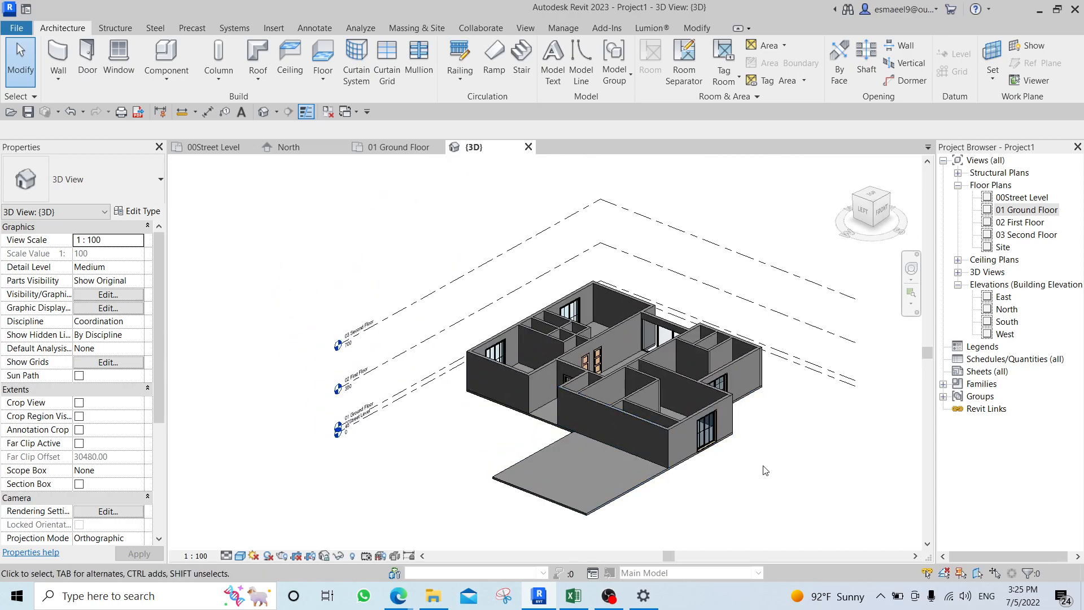
double_click(1040, 211)
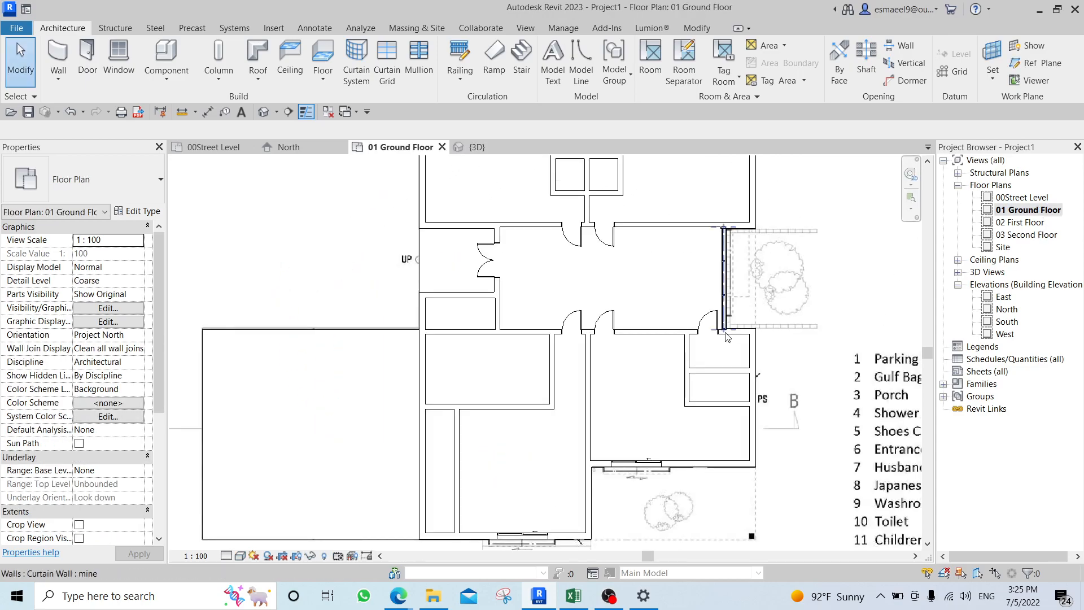
scroll(728, 338, "down", 3)
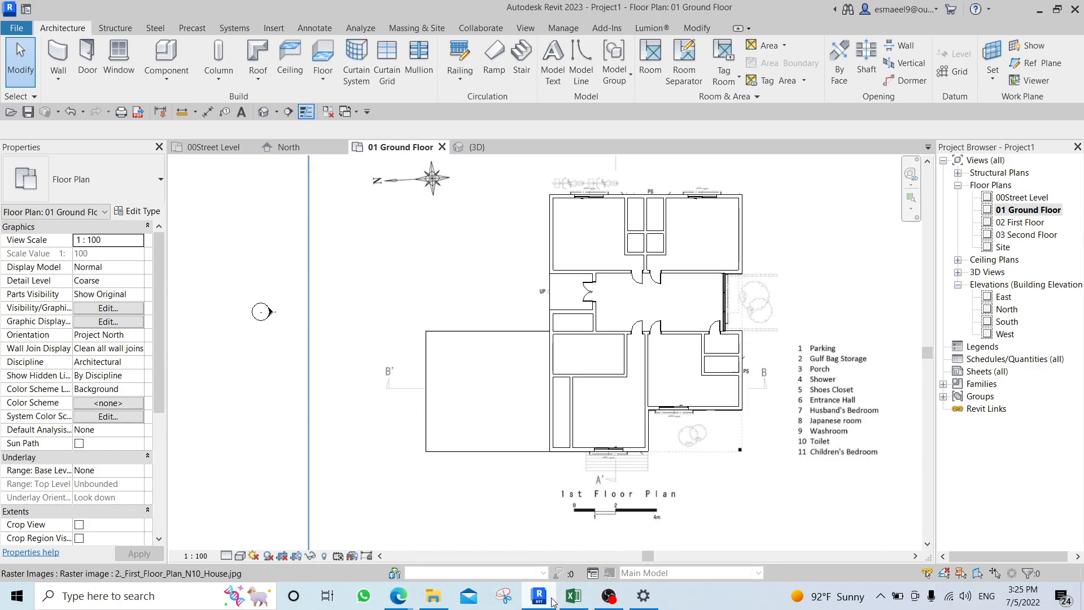
Switch to the browser and go back through the N10-house drawings from the West Elevation to the first floor plan.
mouse_move(552, 603)
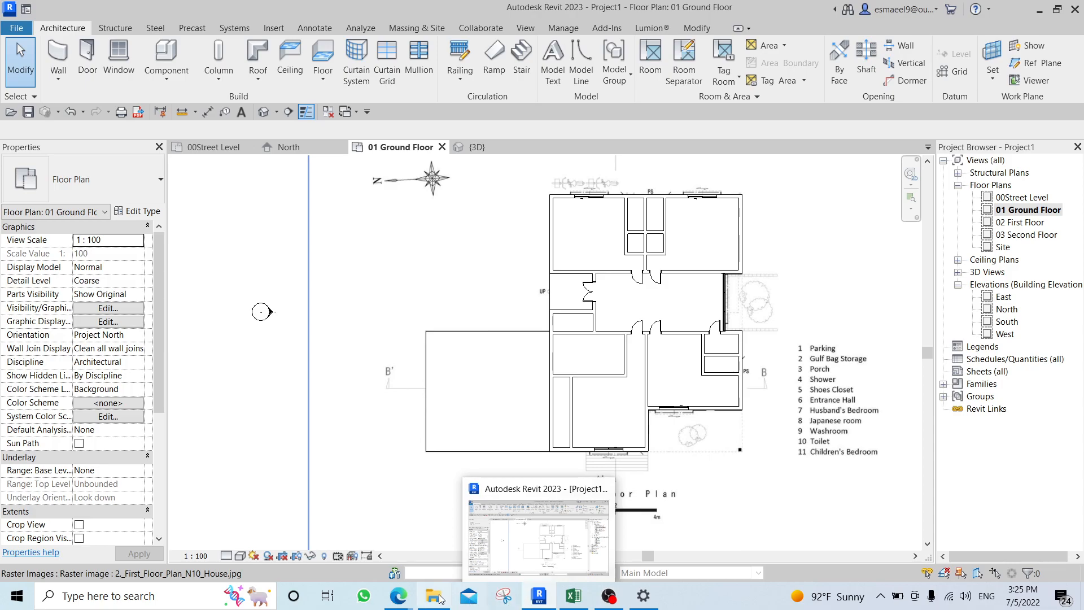
mouse_move(399, 597)
left_click(346, 534)
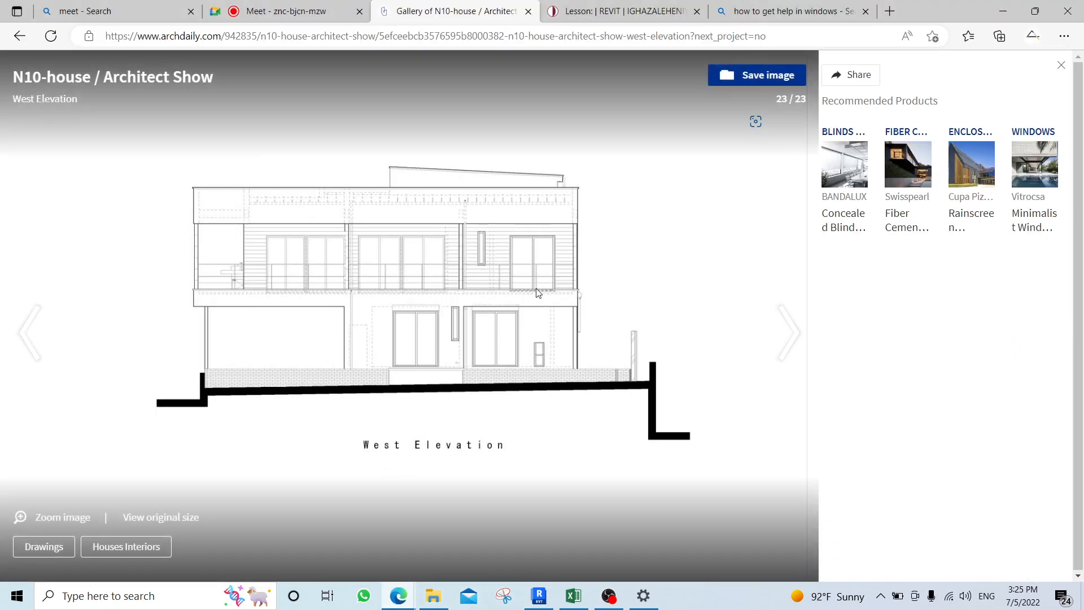
left_click(34, 327)
left_click(34, 328)
left_click(34, 327)
left_click(35, 327)
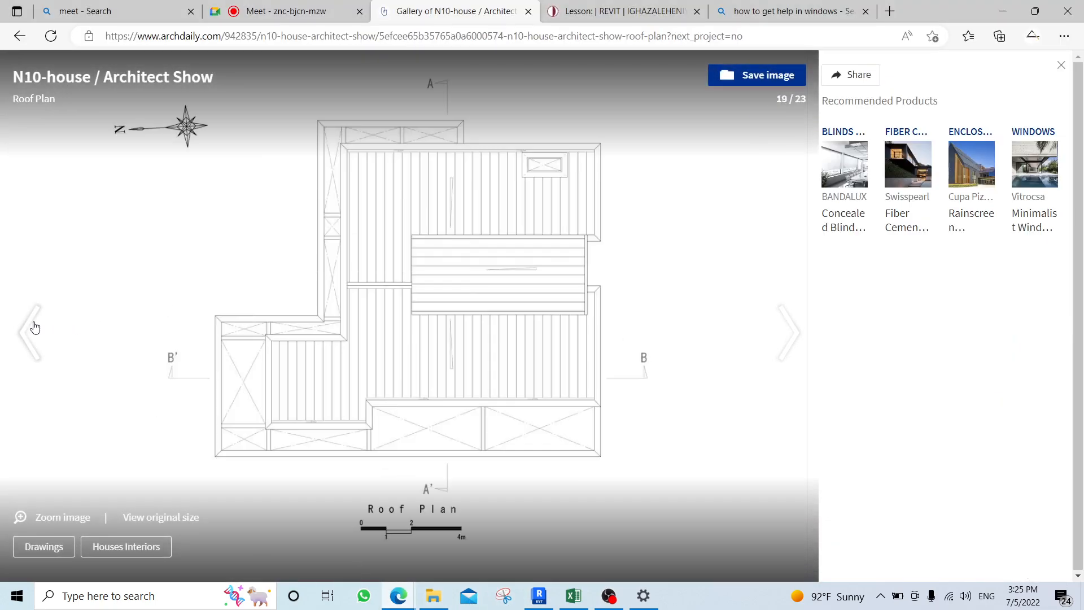
left_click(34, 328)
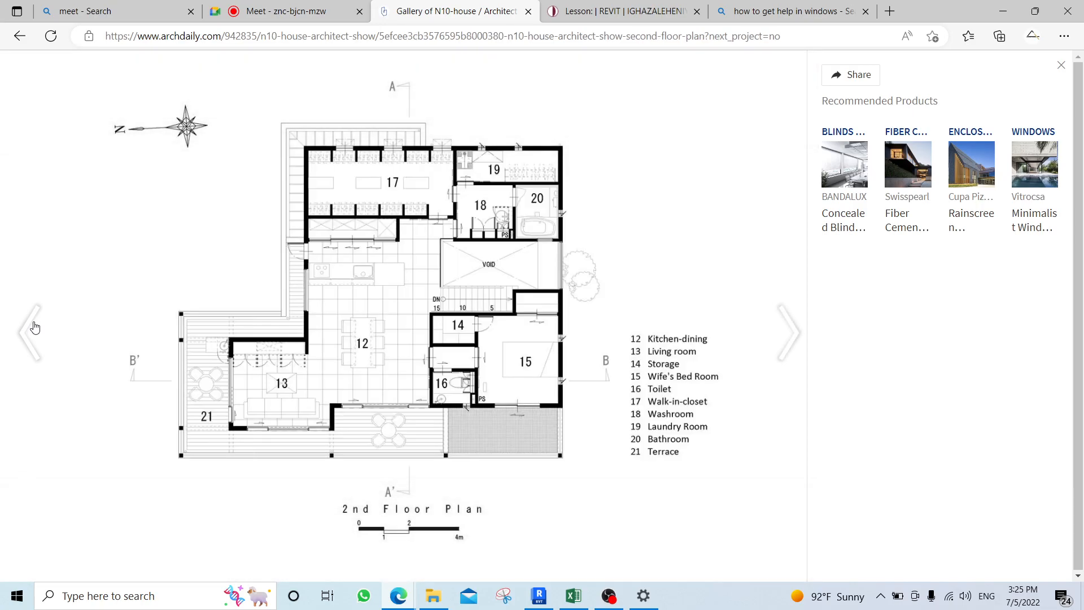
left_click(34, 328)
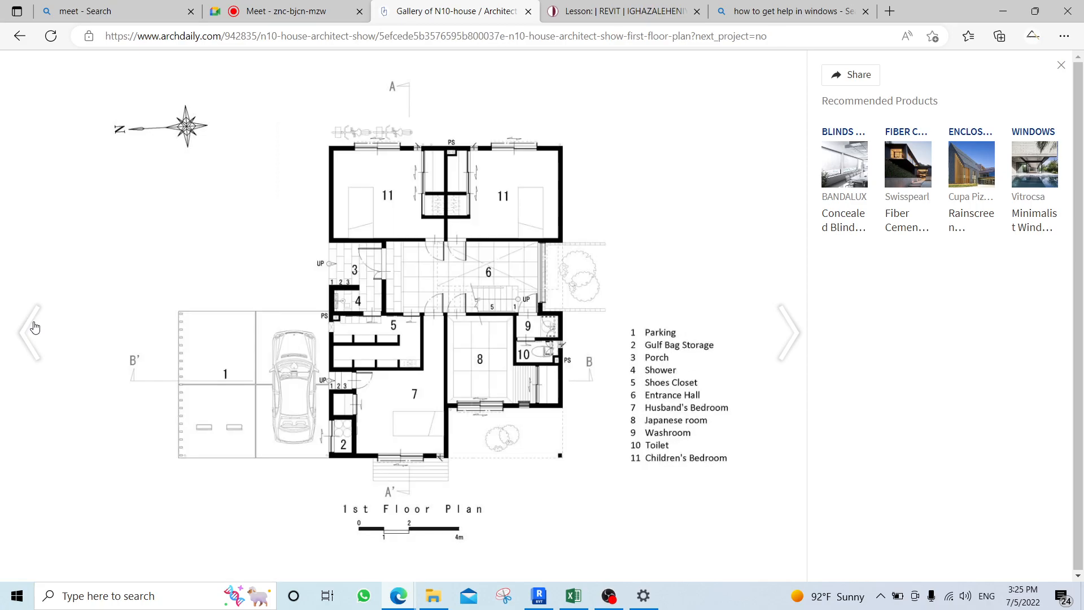
Advance to the N10-house second floor plan drawing and save it to the Desktop as 3._Second_Floor_Plan_N10_House.jpg.
left_click(791, 333)
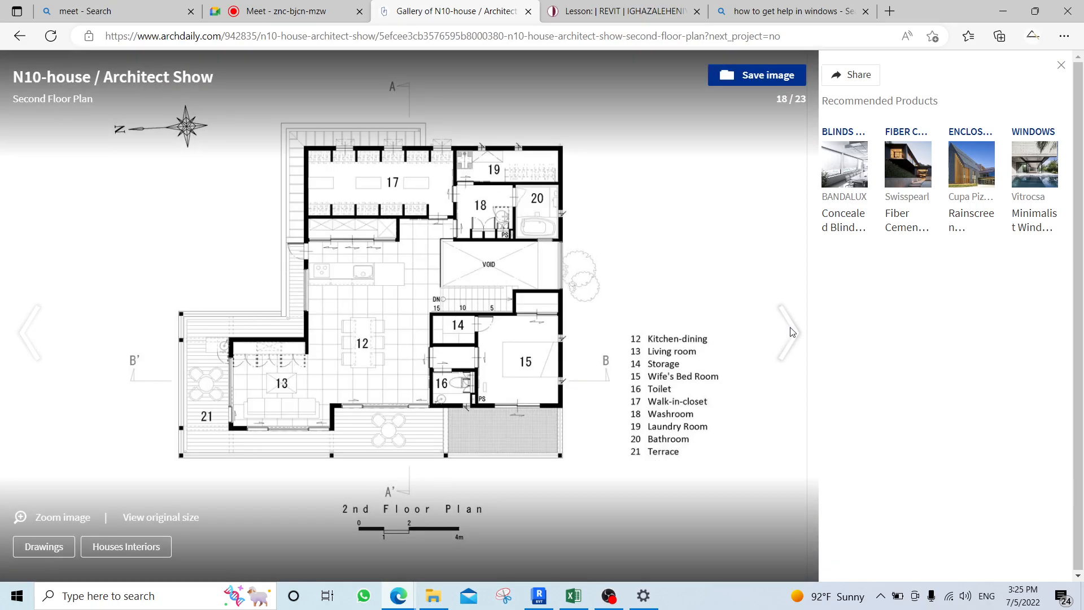
right_click(427, 238)
left_click(457, 275)
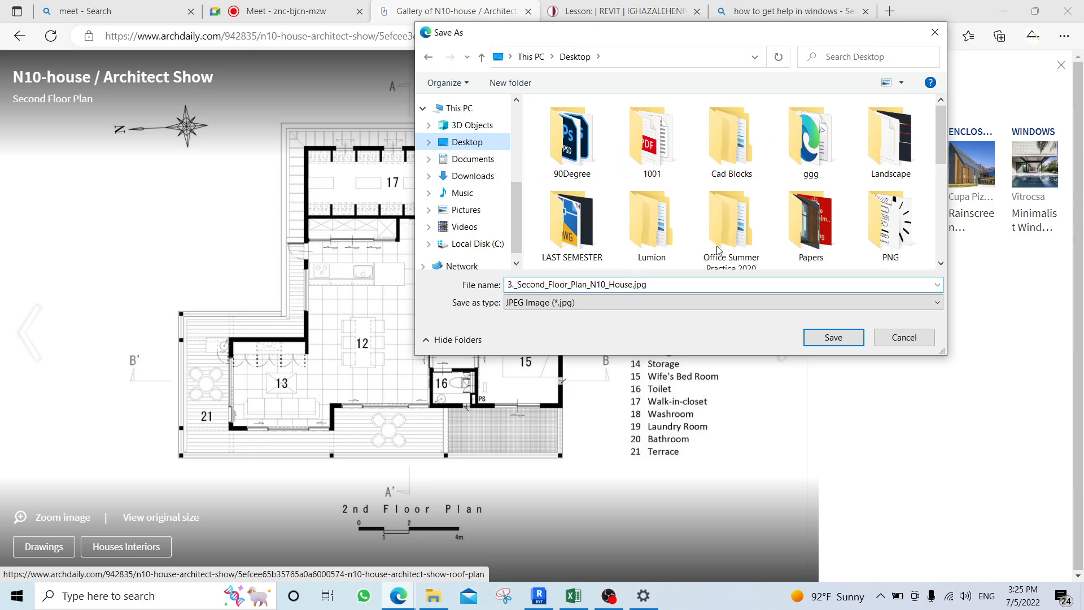
left_click(833, 338)
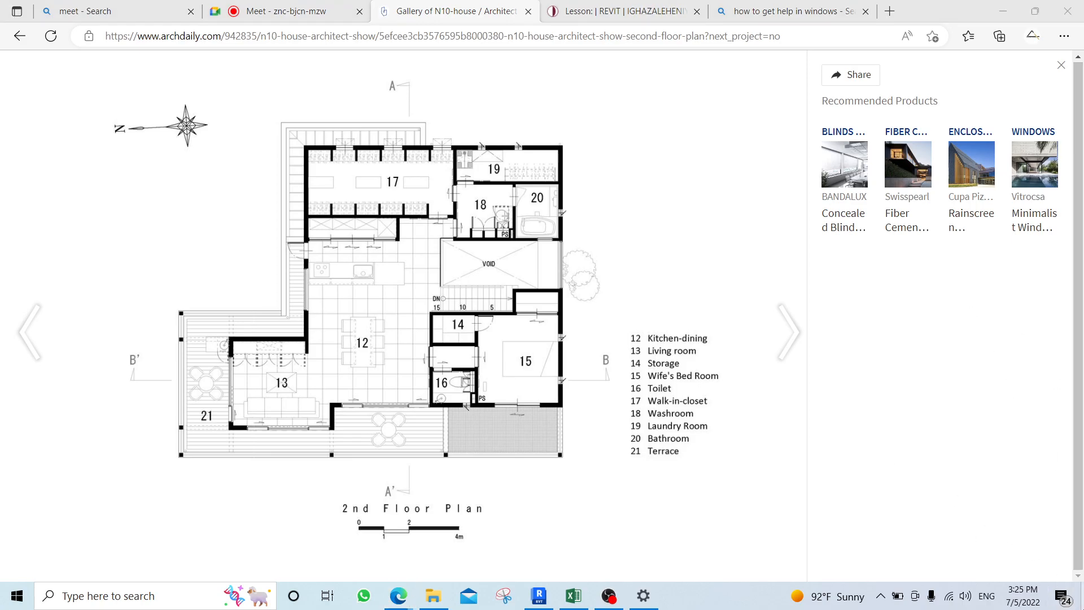
Open the saved second floor plan image from the desktop and examine its room layout.
left_click(1081, 602)
double_click(202, 186)
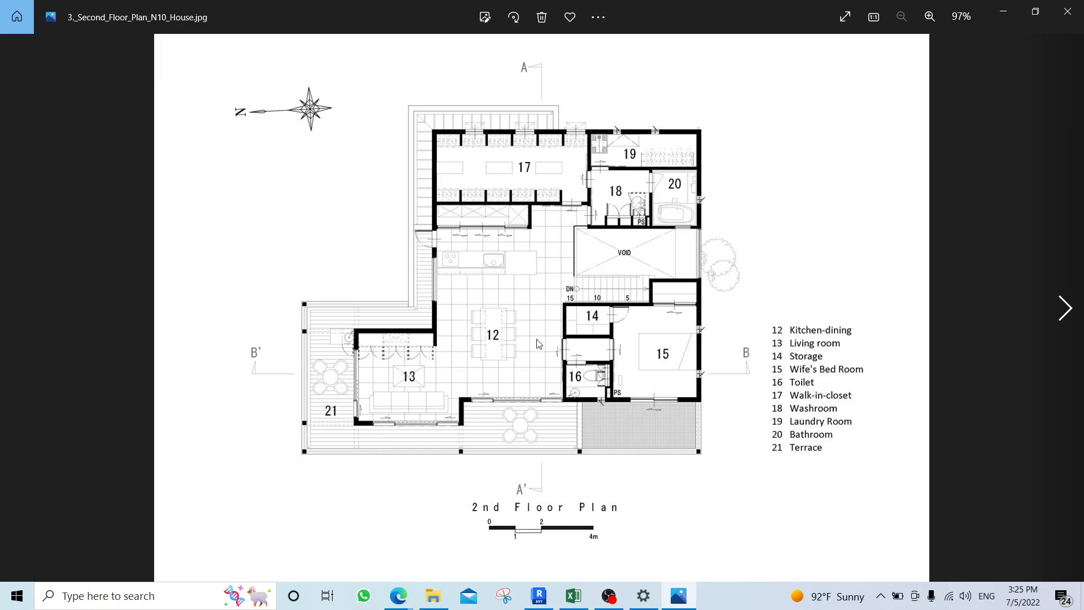
scroll(538, 345, "up", 1)
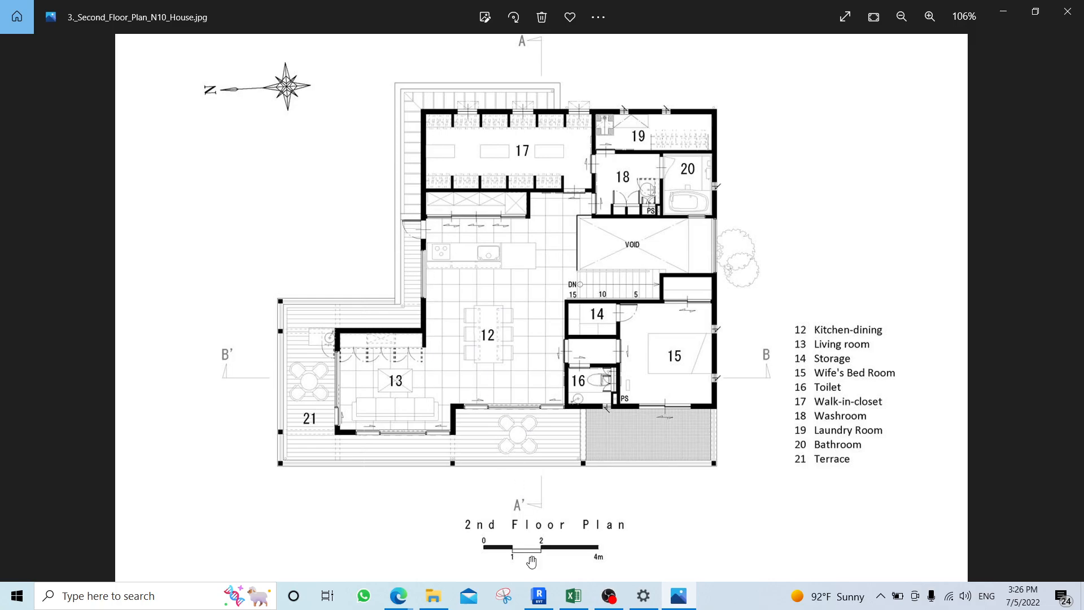
Compare the Revit 3D view of the house with the second floor plan image, ending in the 3D view.
left_click(539, 596)
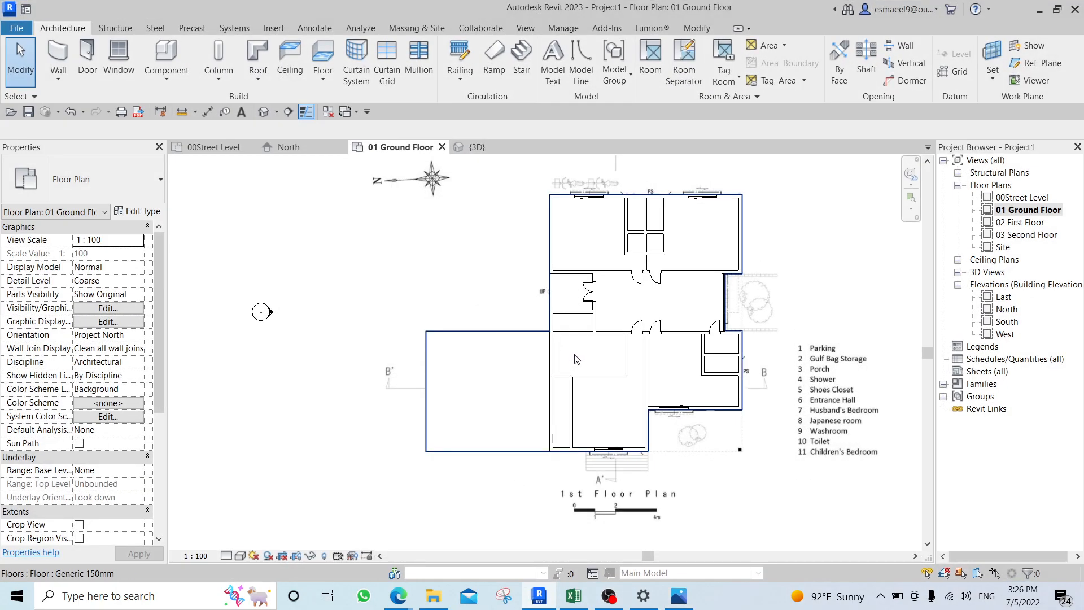
key("ctrl+Tab")
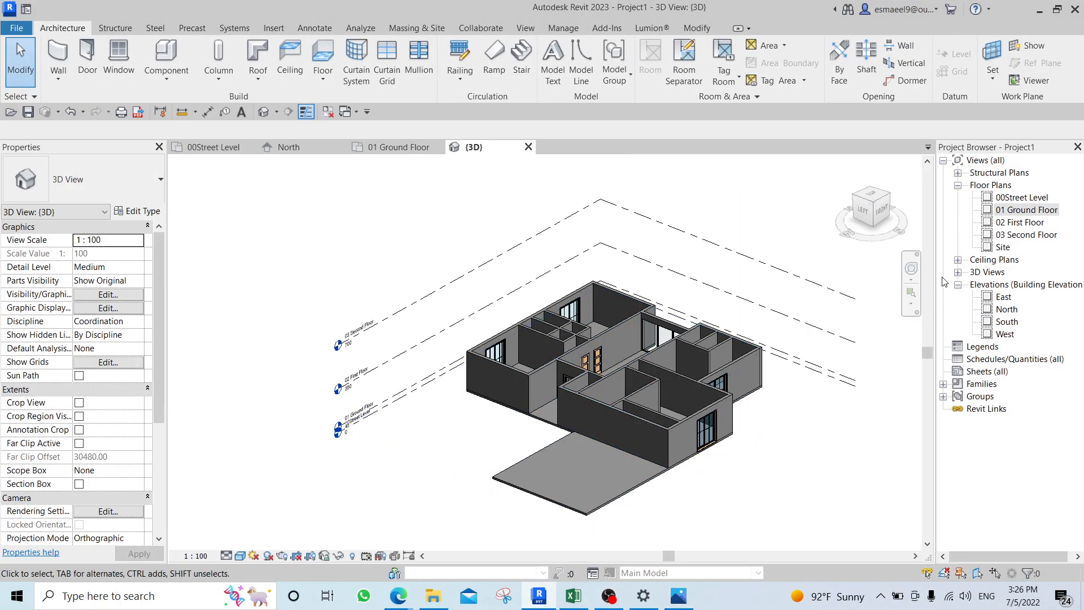
middle_click_drag(791, 402, 608, 378, "shift")
left_click(679, 596)
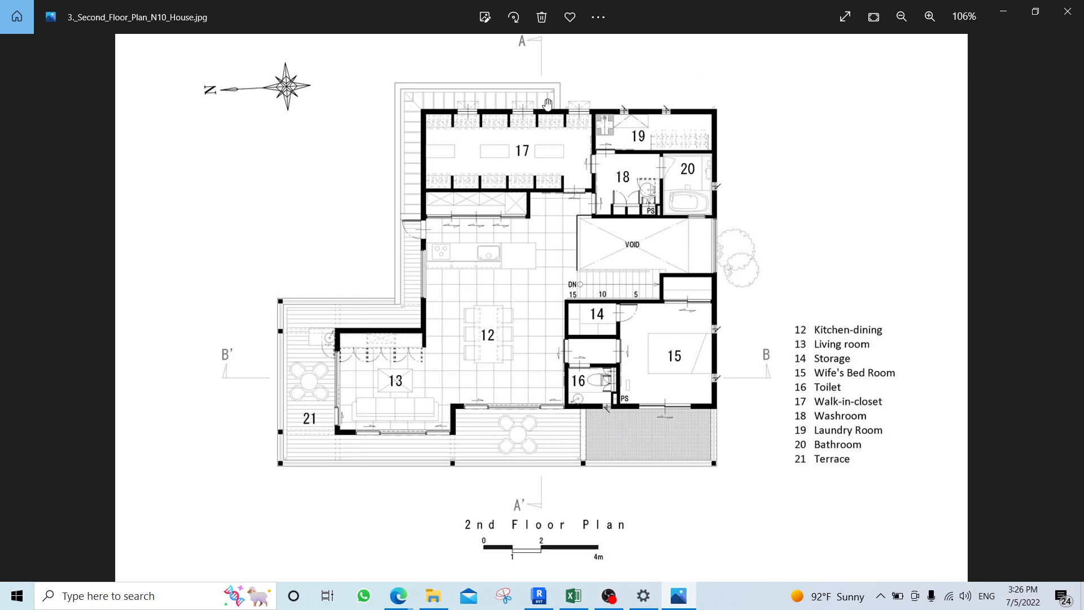
left_click(539, 596)
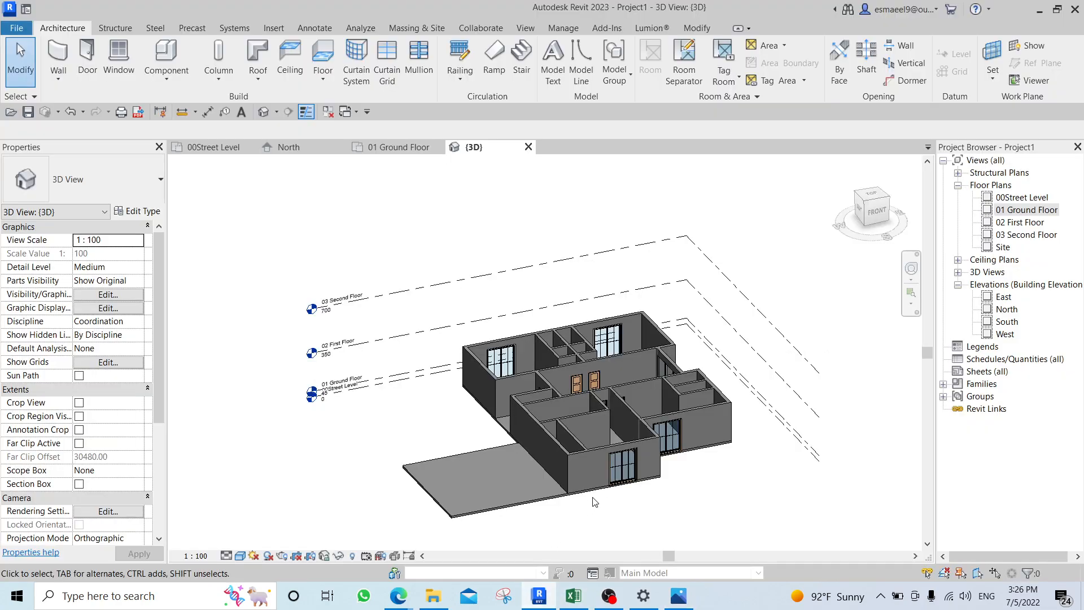
Copy six exterior ground floor walls to the clipboard and paste them aligned to the 02 First Floor level.
left_click(717, 410)
middle_click_drag(697, 486, 528, 514, "shift")
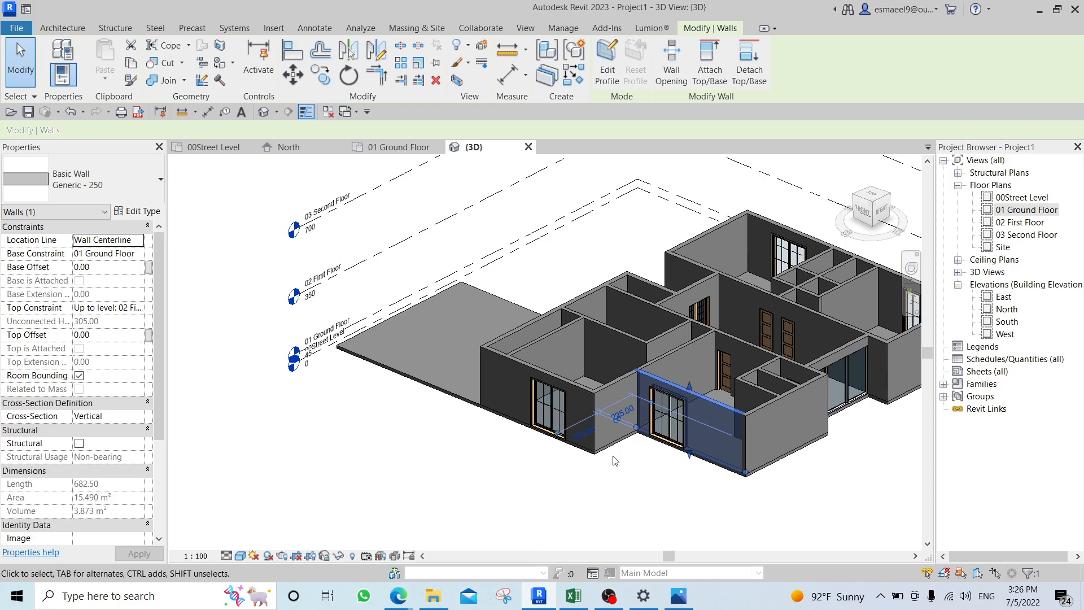
left_click(615, 394, "ctrl")
left_click(564, 394, "ctrl")
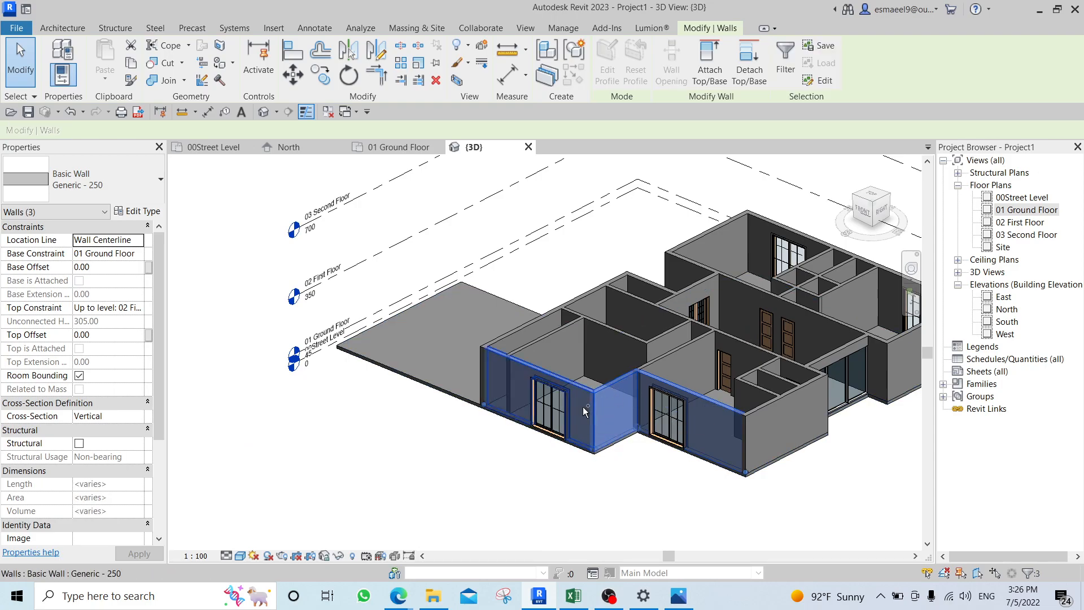
left_click(534, 342, "ctrl")
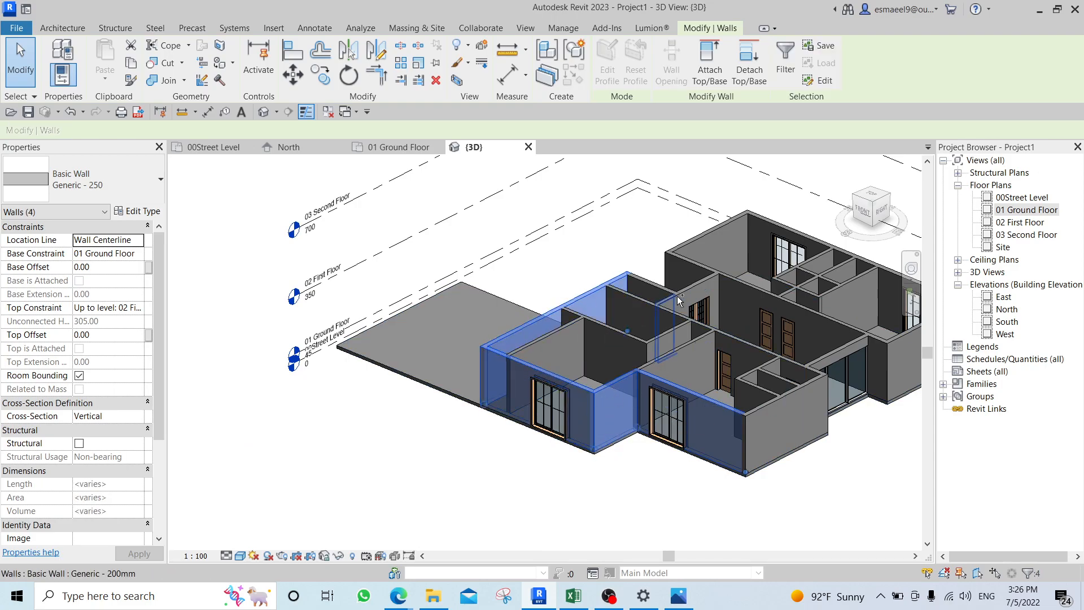
left_click(763, 238, "ctrl")
left_click(814, 423, "ctrl")
middle_click_drag(846, 453, 637, 469)
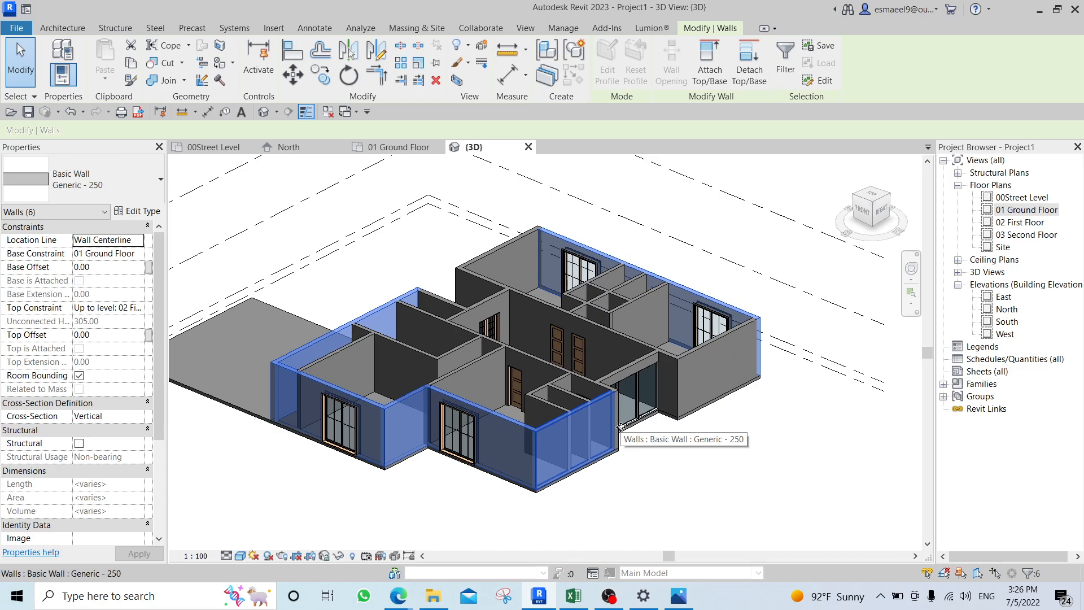
left_click(129, 69)
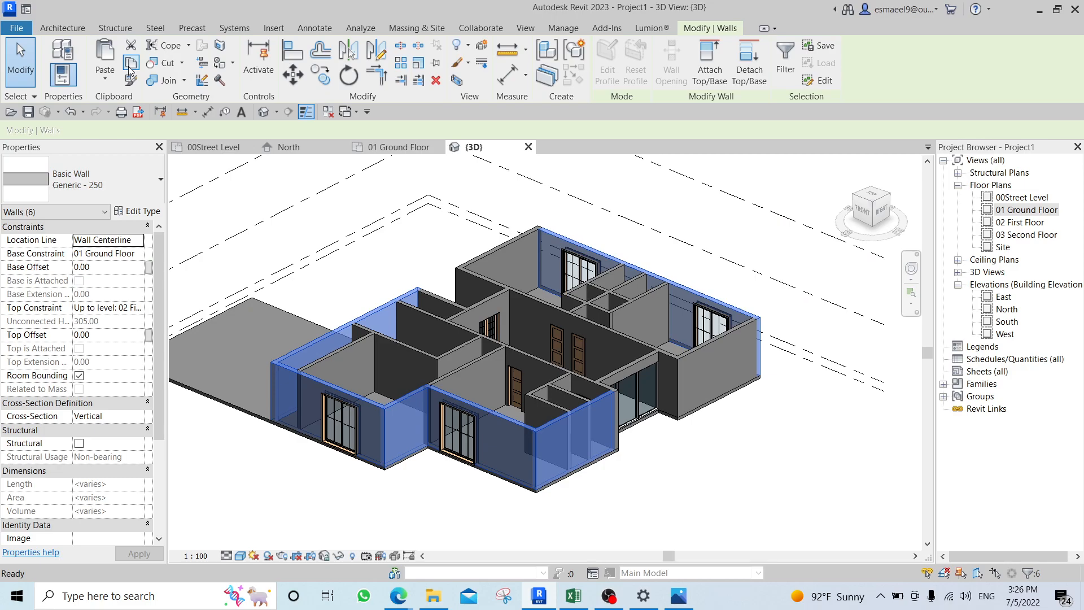
left_click(99, 84)
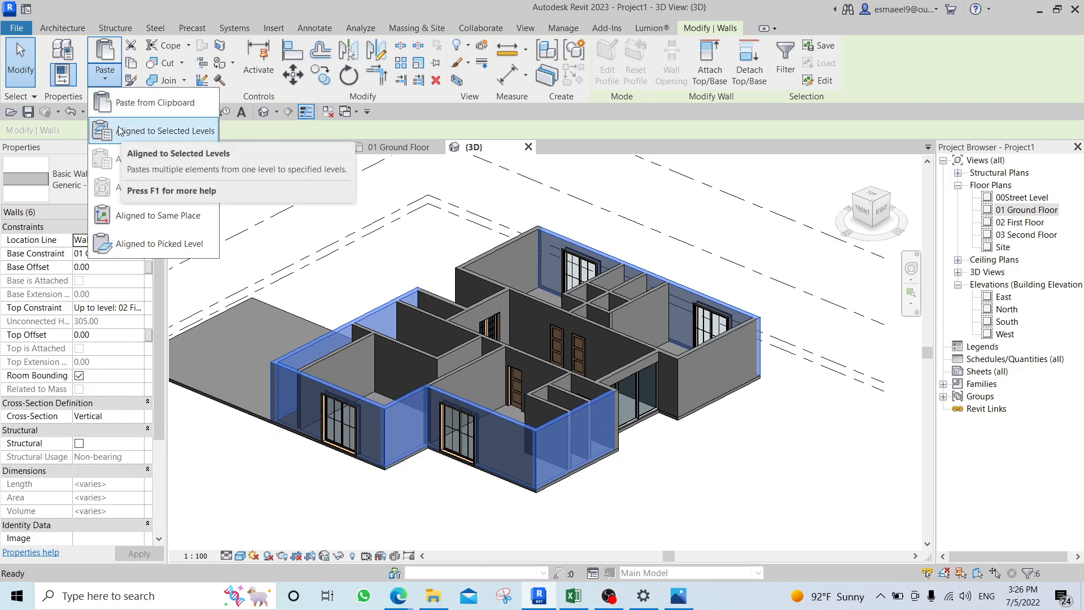
left_click(135, 130)
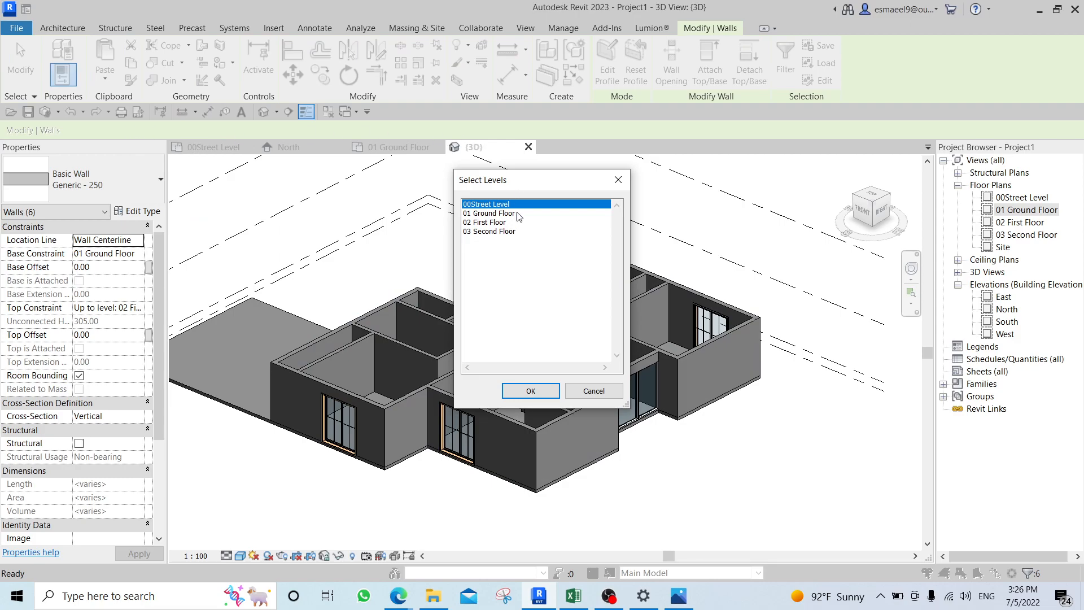
left_click(505, 223)
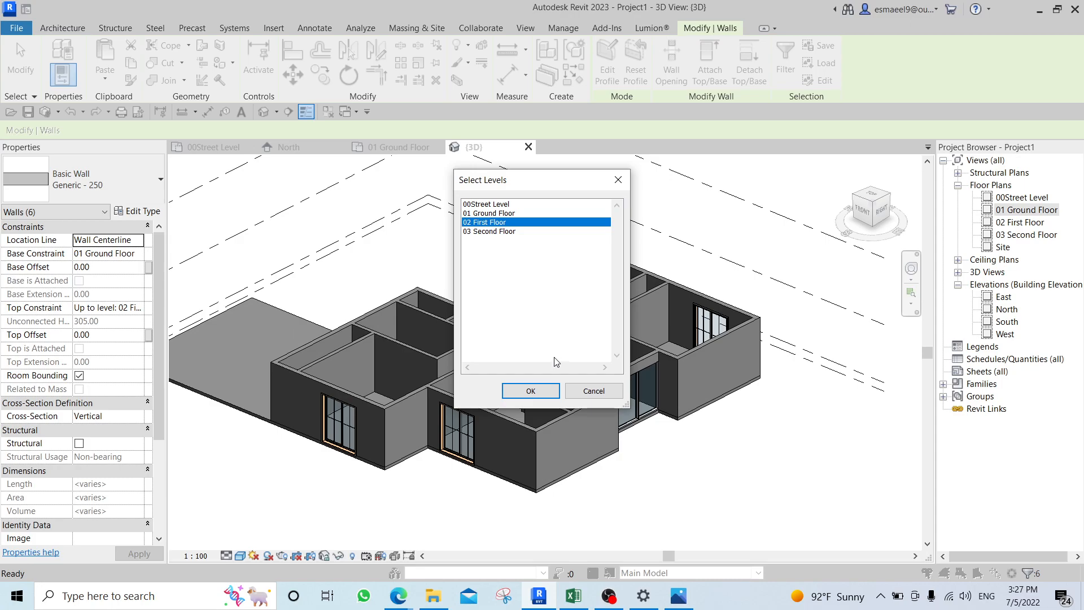
left_click(531, 391)
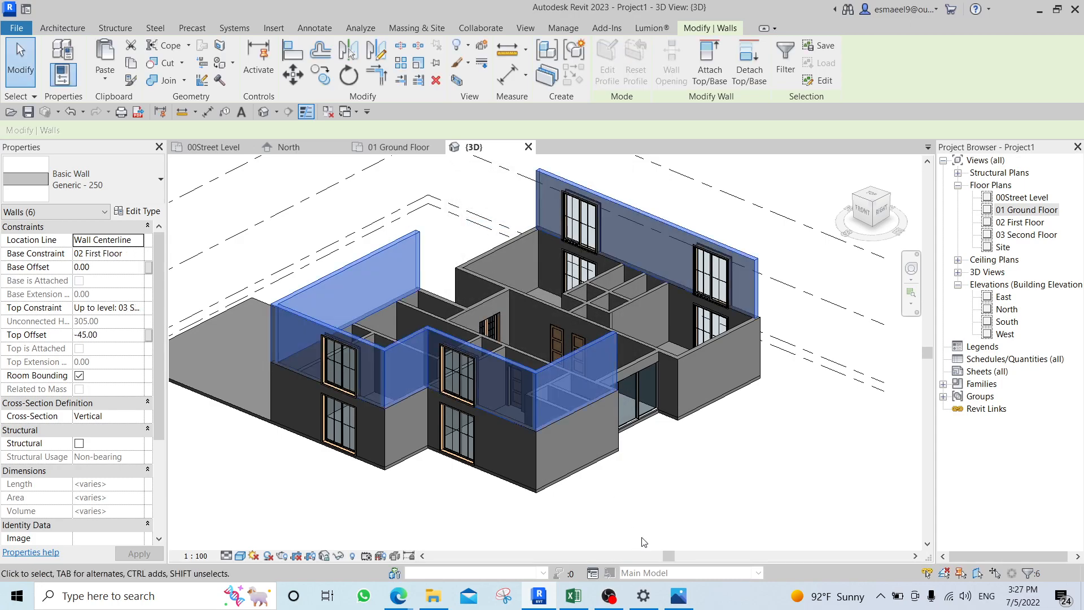
left_click(645, 542)
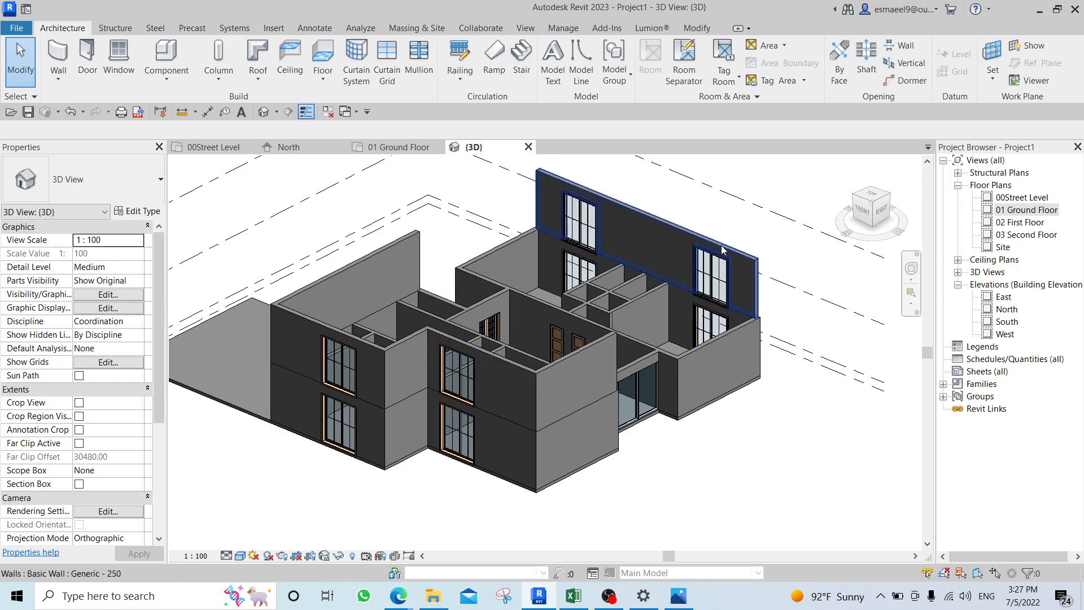
Delete the four windows that were copied with the upper-storey walls.
left_click(456, 379)
key("Delete")
left_click(348, 375)
key("Delete")
left_click(586, 230)
key("Delete")
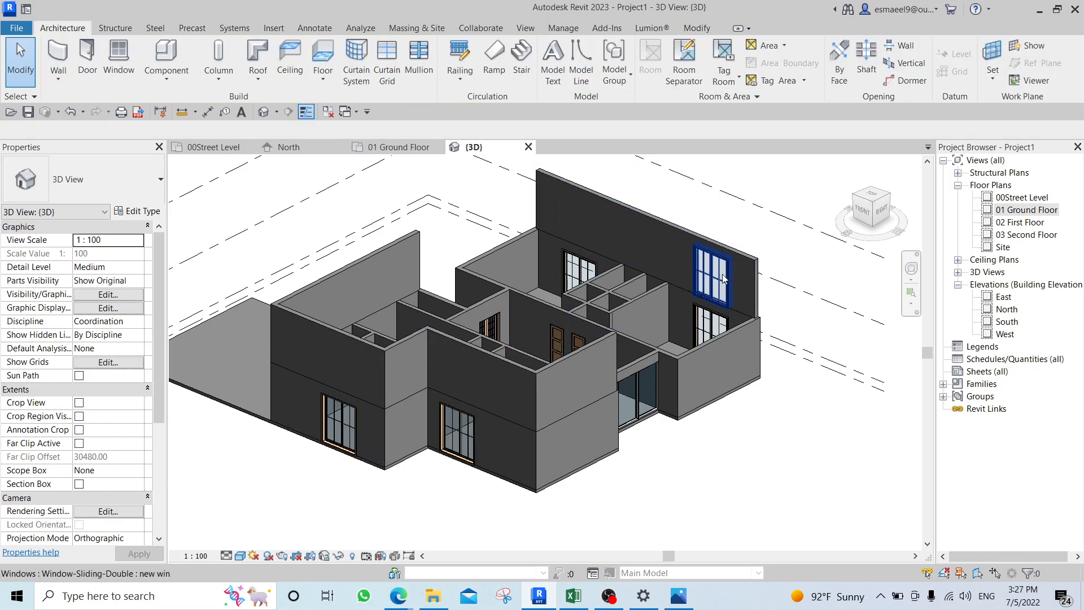
left_click(720, 275)
key("Delete")
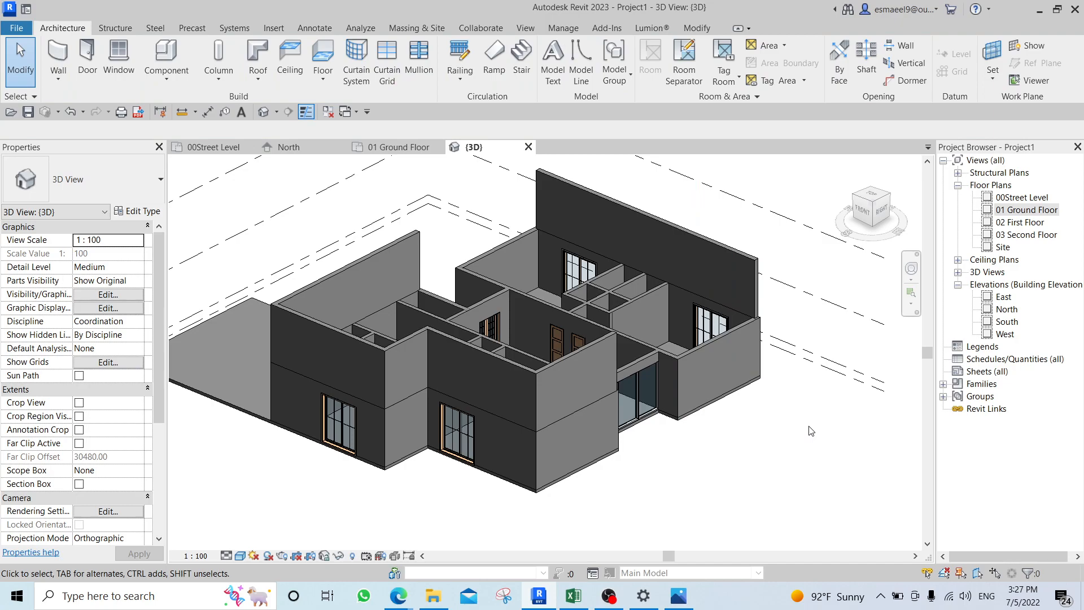
Trim and extend the upper-storey side walls to meet the rear wall at both corners, closing the outline.
key("r")
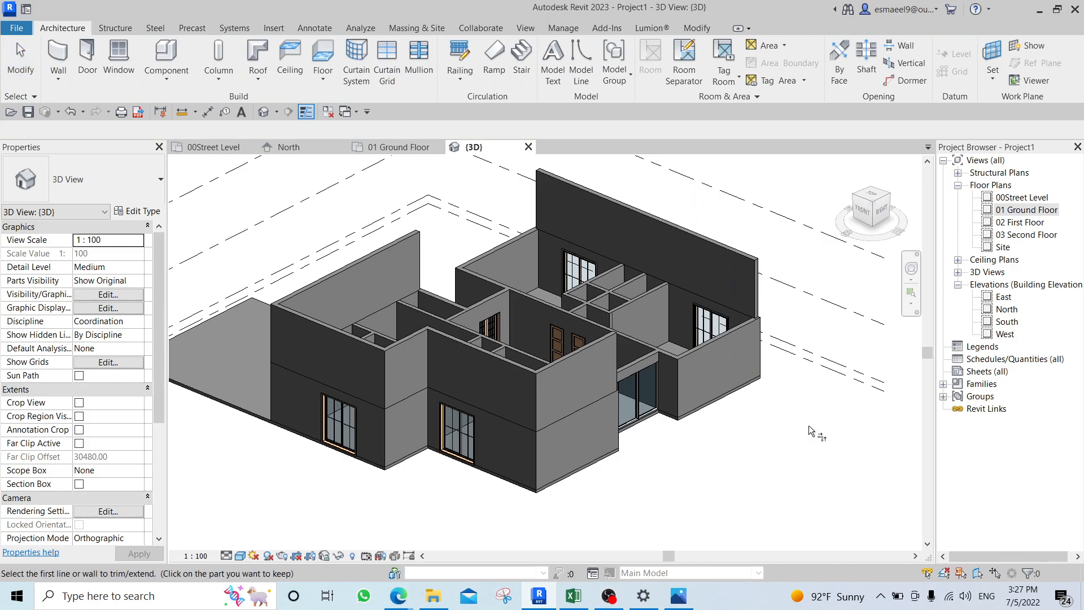
left_click(587, 360)
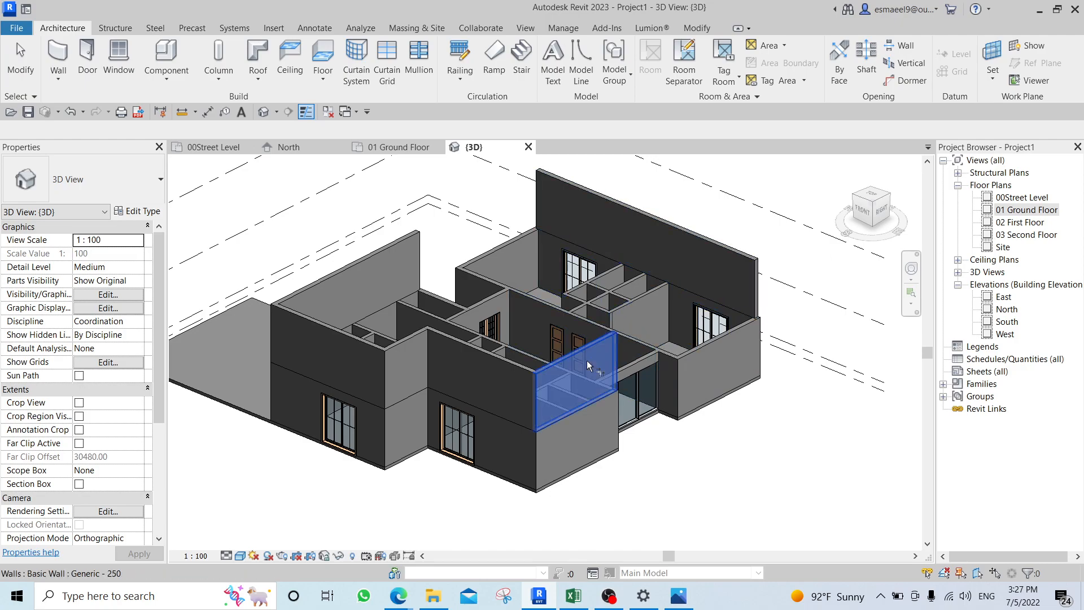
left_click(641, 244)
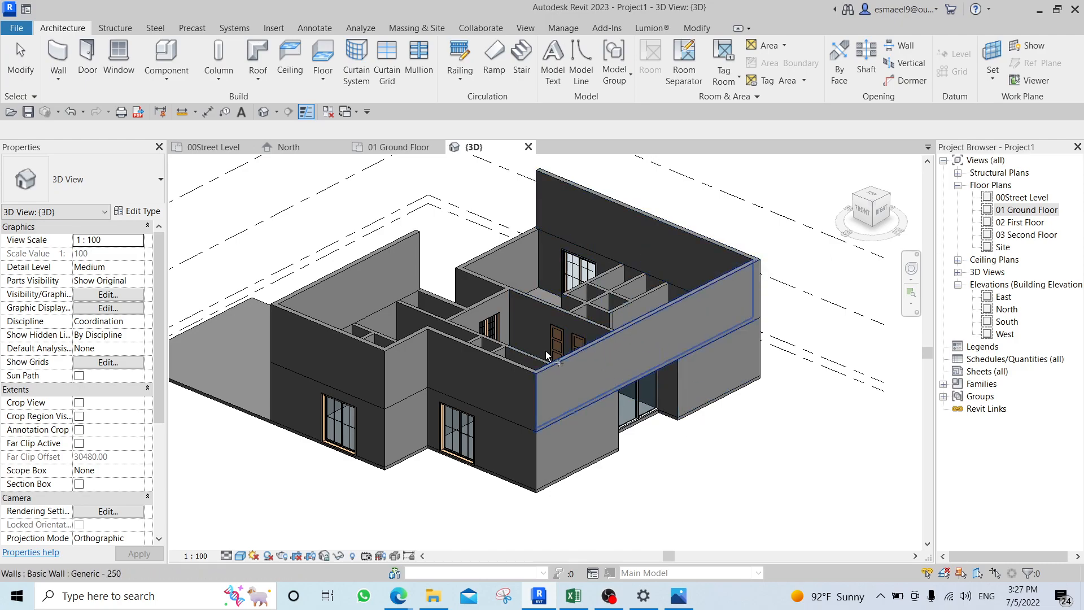
left_click(391, 274)
left_click(557, 205)
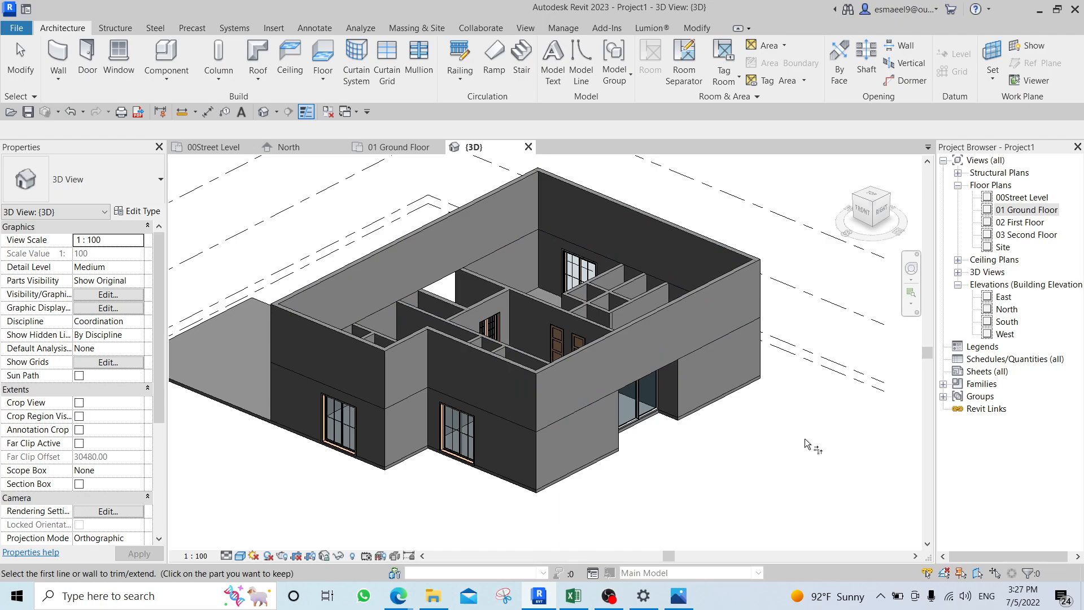
key("Escape")
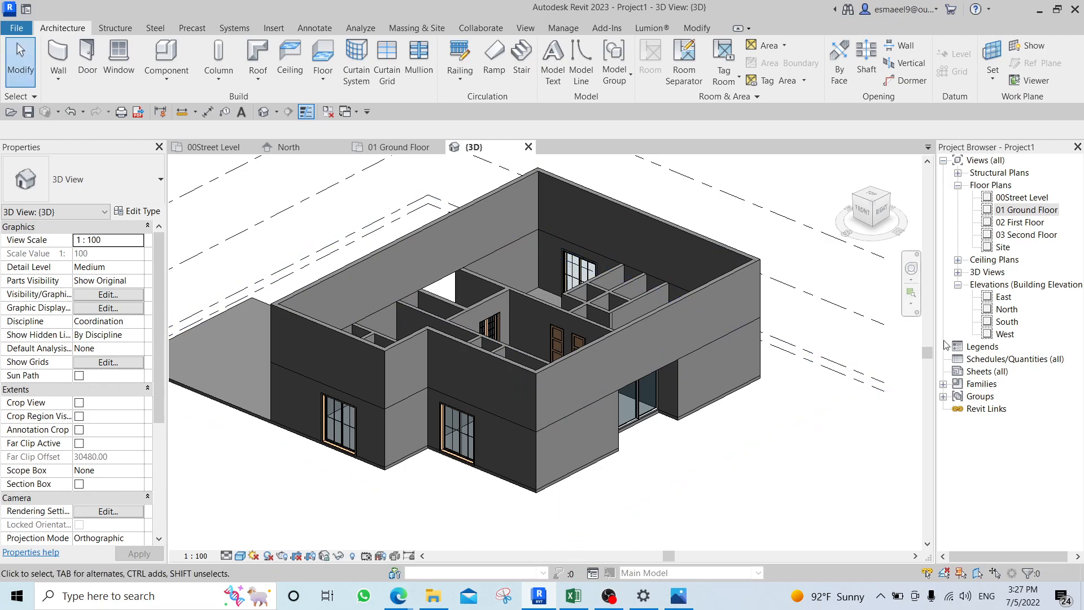
Compare the 01 Ground Floor plan and its underlying drawing with the second floor plan image, and return to Revit.
double_click(1021, 210)
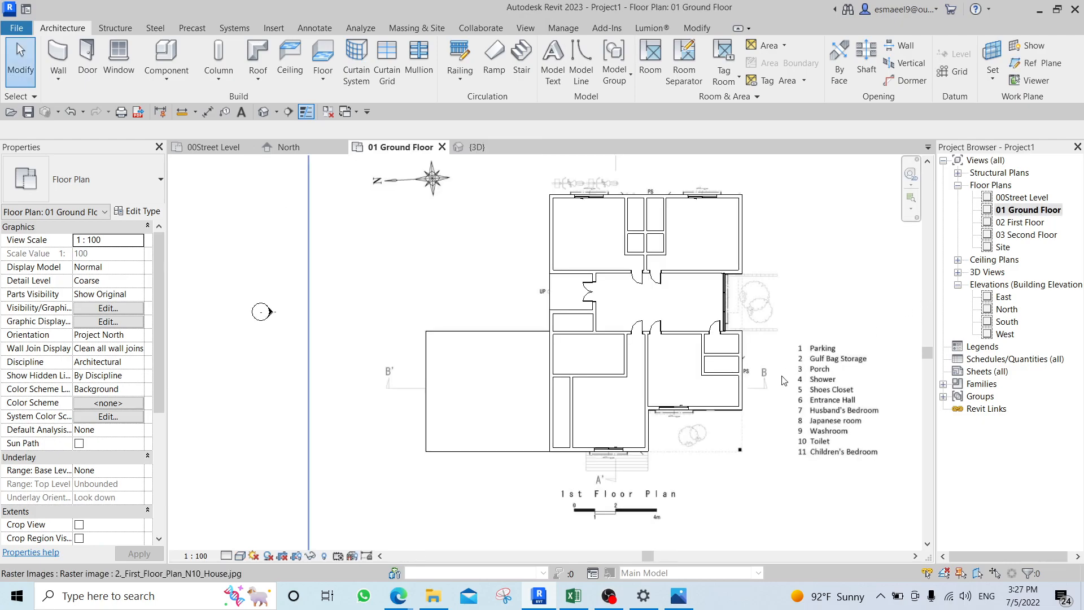
left_click(802, 360)
scroll(802, 360, "down", 3)
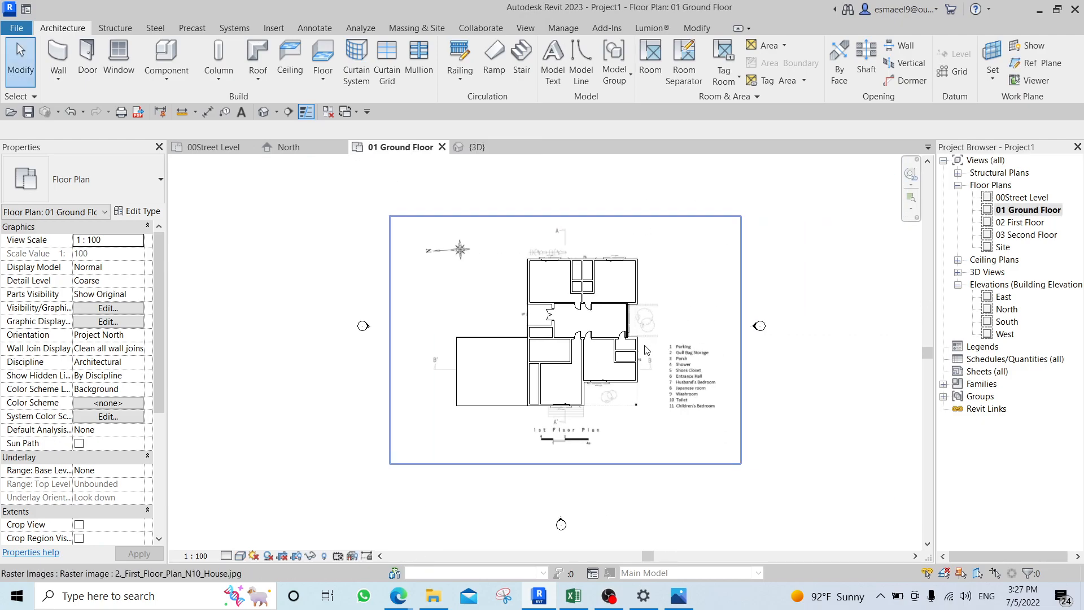
scroll(672, 318, "down", 2)
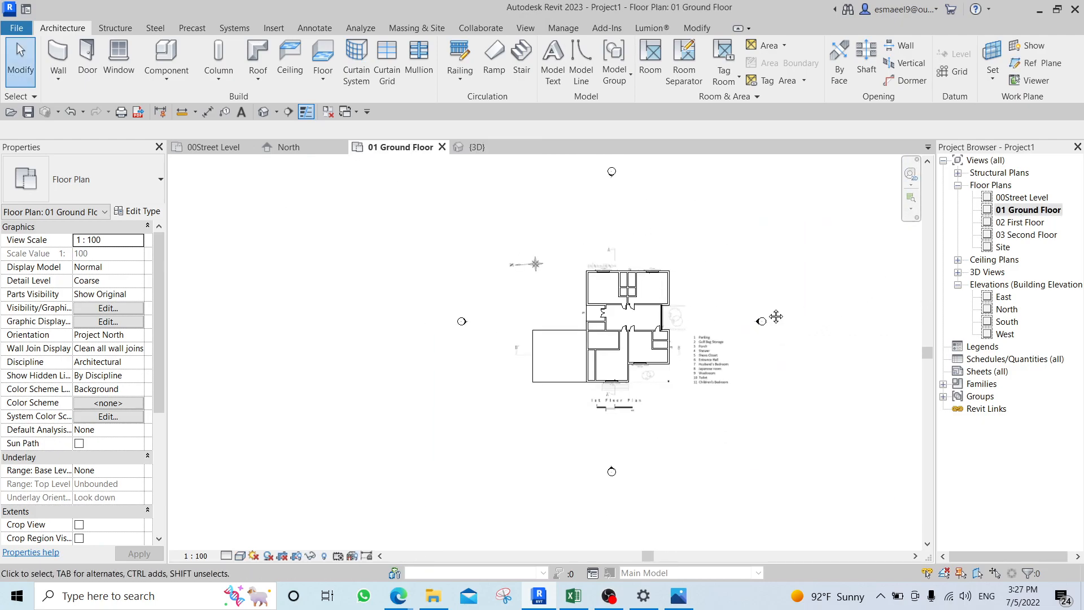
middle_click_drag(594, 320, 500, 321)
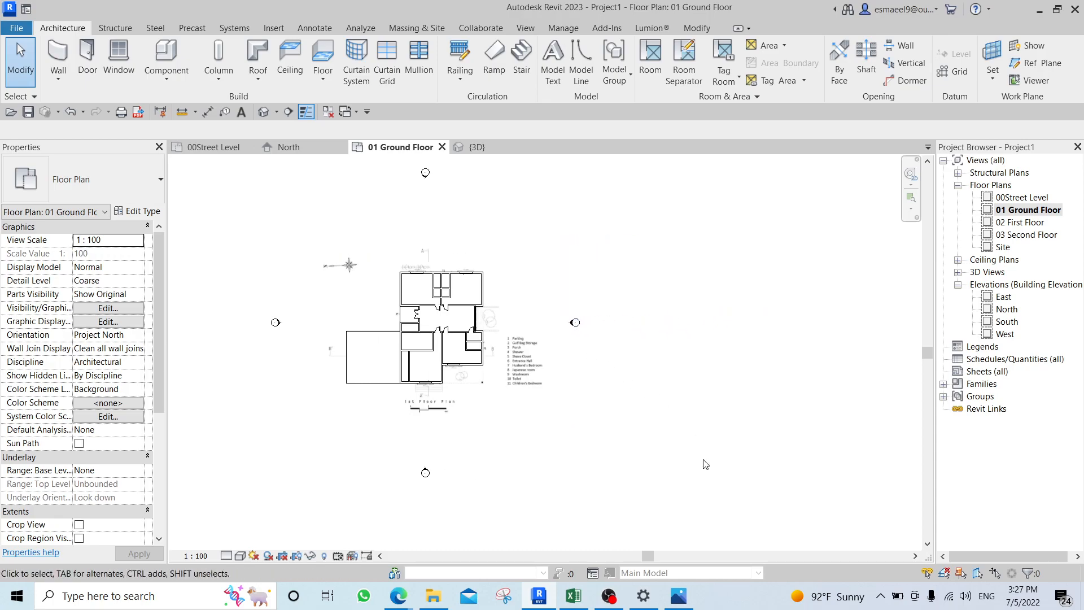
left_click(679, 596)
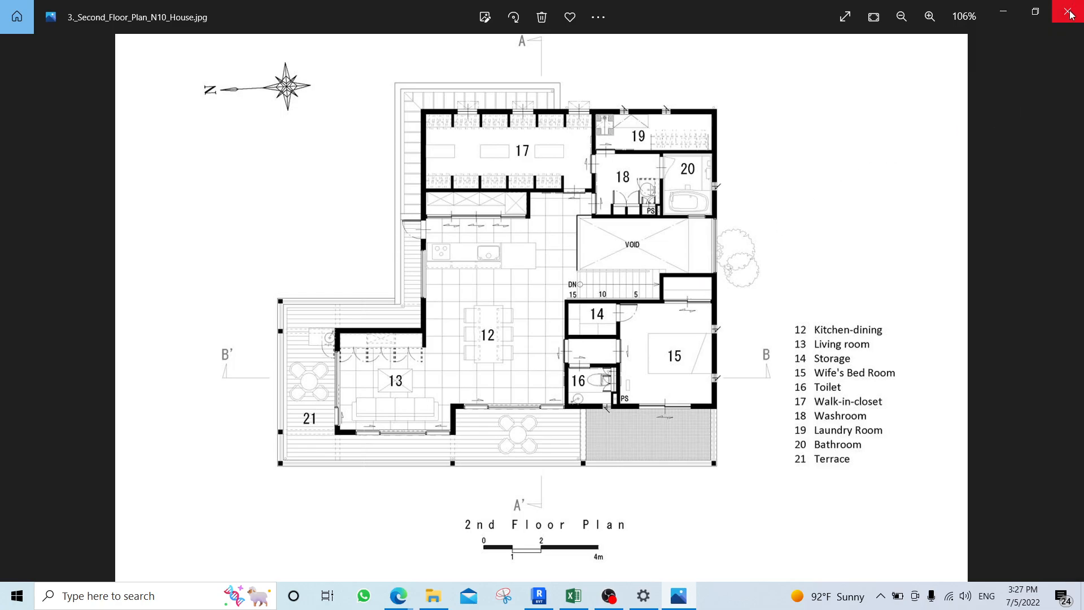
left_click(538, 598)
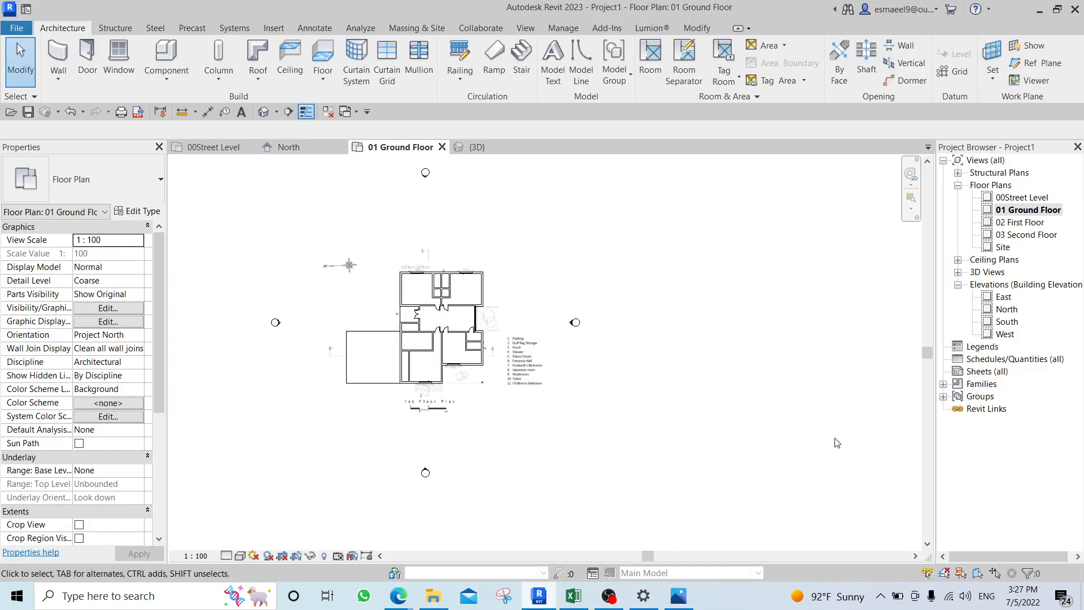
Place the desktop image 3._Second_Floor_Plan_N10_House.jpg over the walls in the 02 First Floor plan.
double_click(1040, 223)
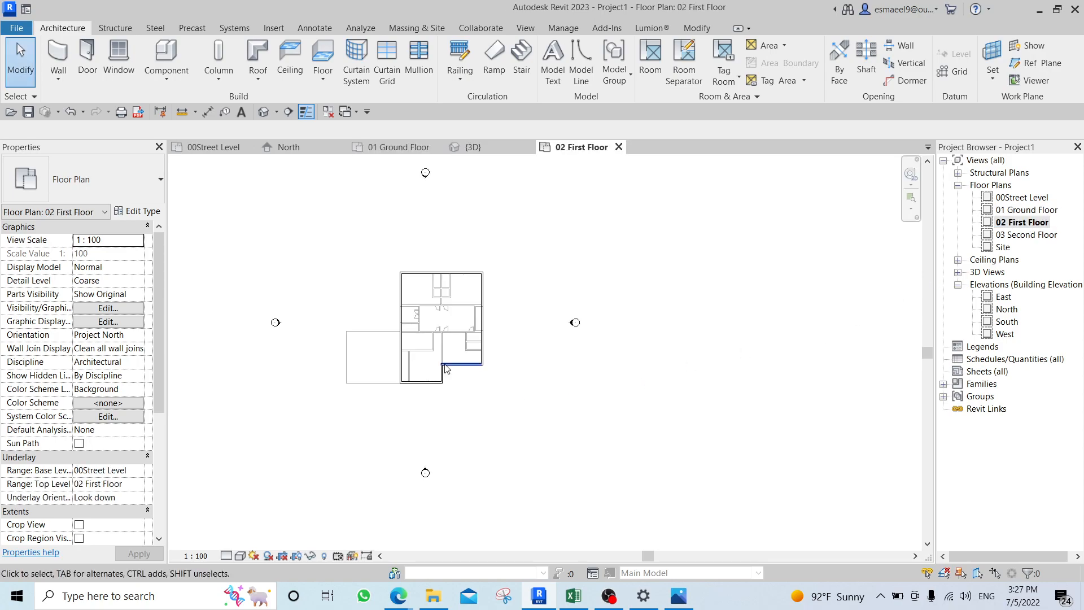
middle_click_drag(423, 357, 569, 366)
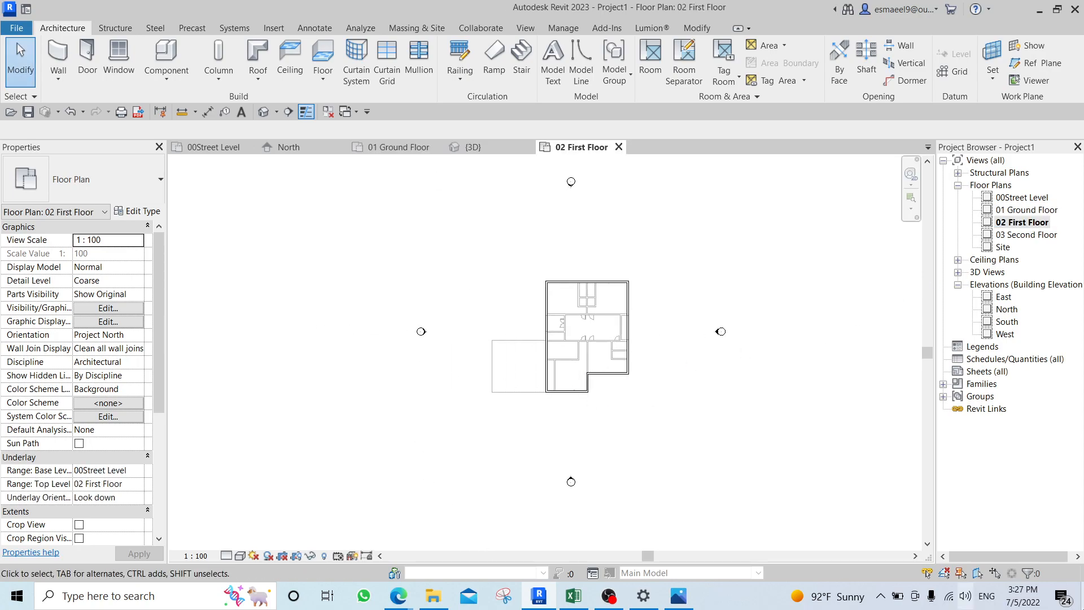
key("super+d")
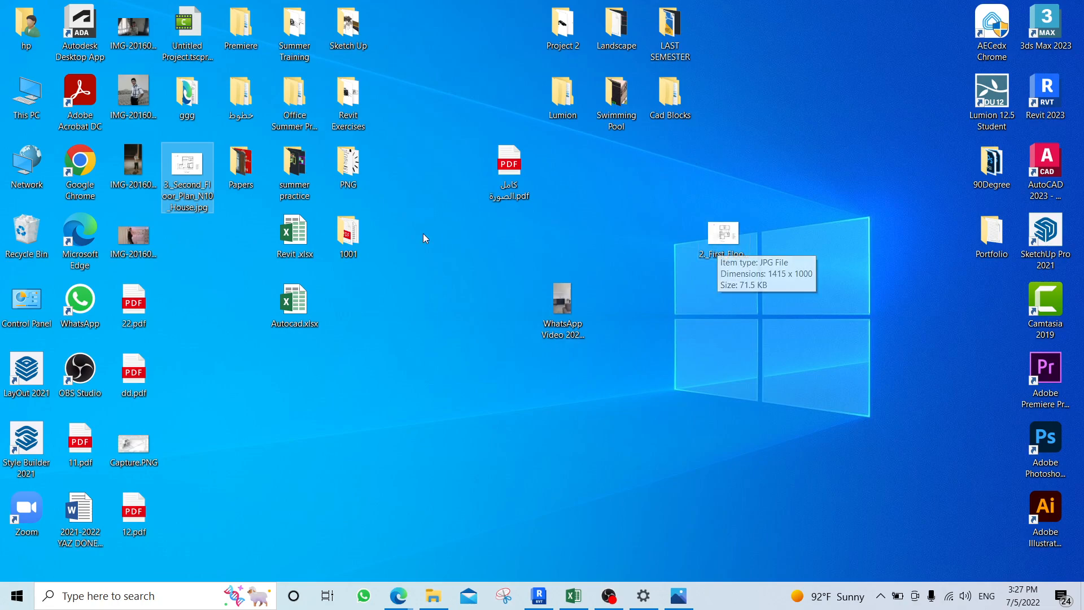
left_click_drag(170, 164, 505, 398)
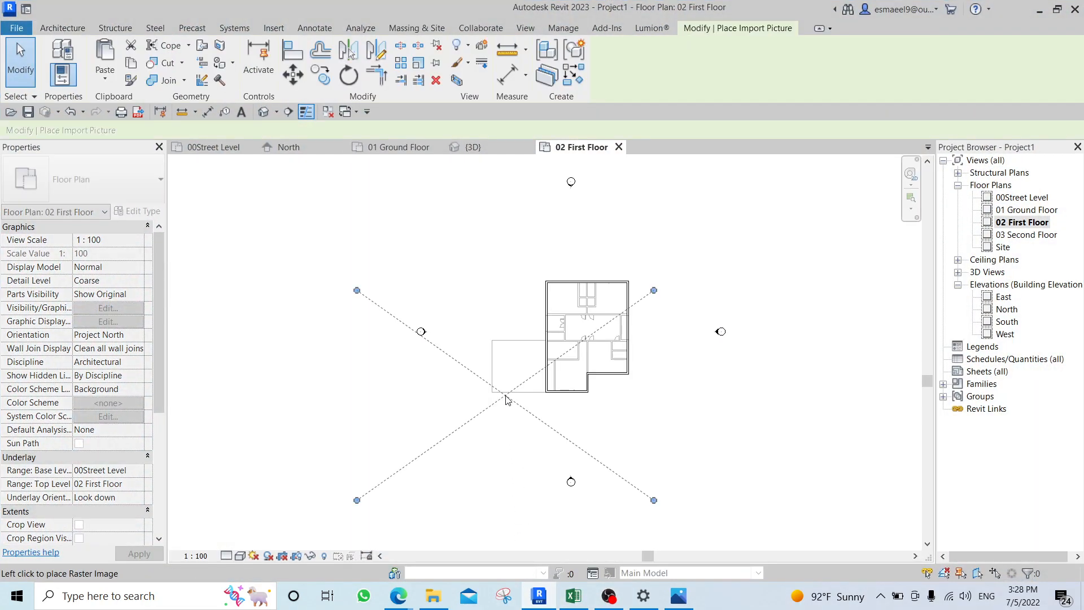
left_click(558, 337)
scroll(648, 283, "up", 5)
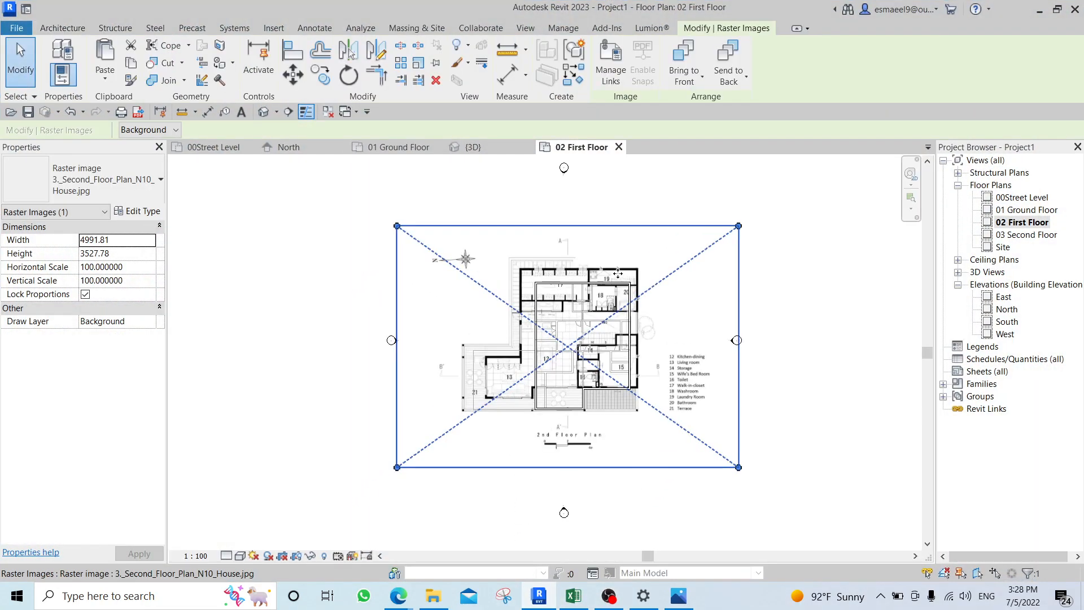
Move the second floor plan image clear of the walls, into the empty area west of the model.
scroll(649, 282, "up", 1)
scroll(689, 278, "down", 8)
scroll(709, 272, "up", 3)
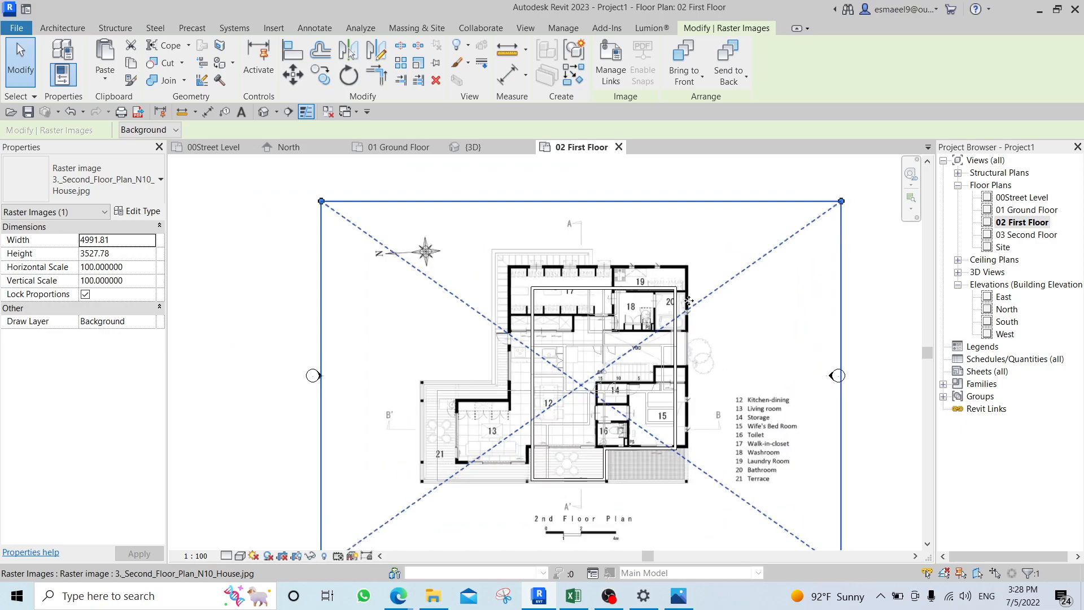
scroll(681, 269, "down", 3)
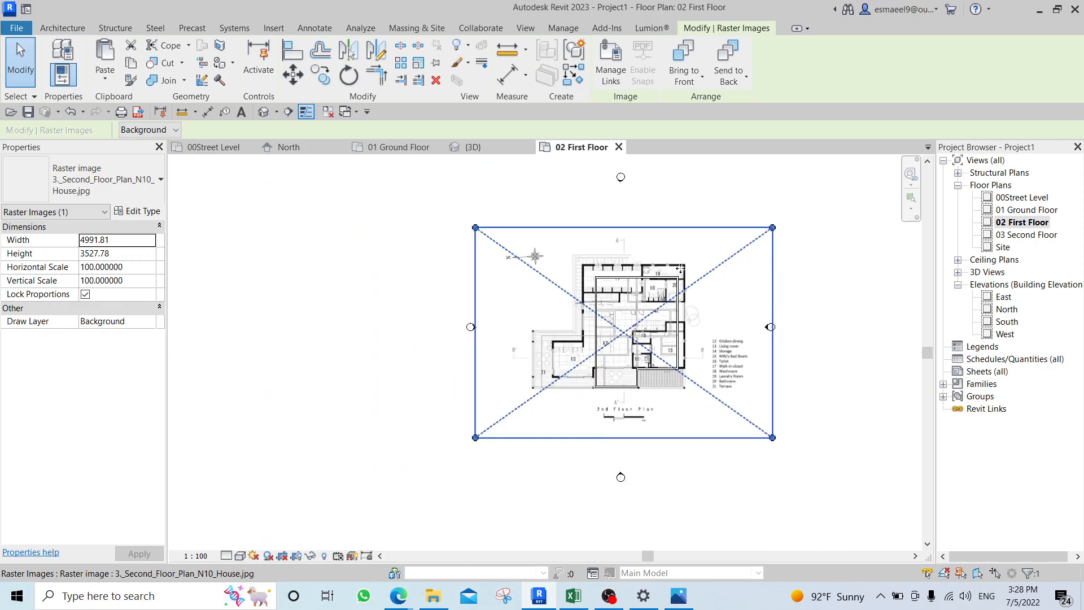
left_click_drag(771, 227, 398, 227)
middle_click_drag(439, 268, 572, 278)
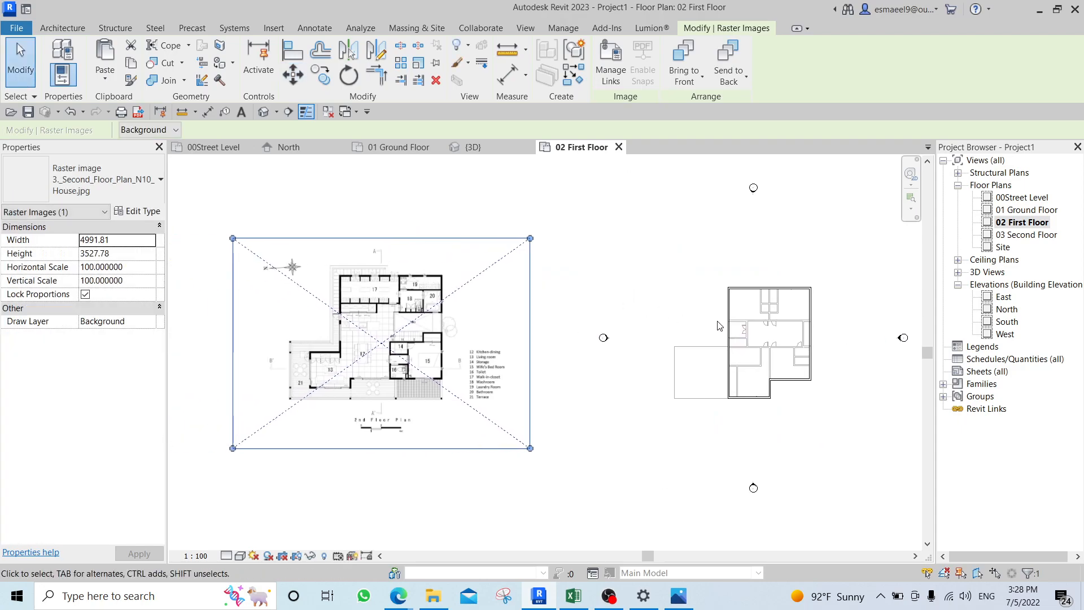
key("Escape")
middle_click_drag(451, 318, 580, 320)
scroll(553, 305, "up", 5)
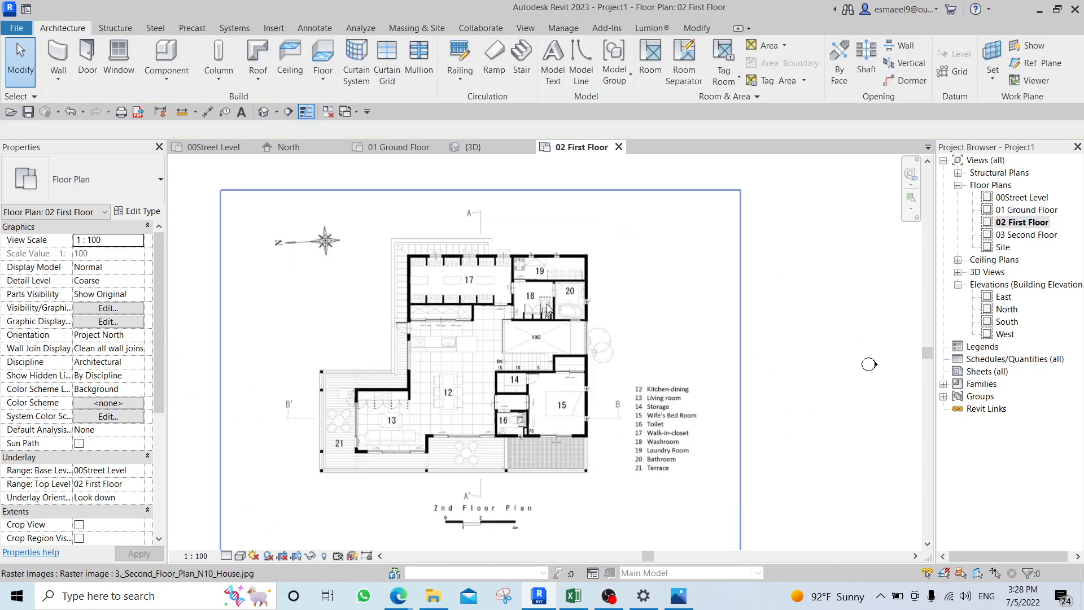
scroll(579, 301, "up", 3)
scroll(556, 262, "down", 2)
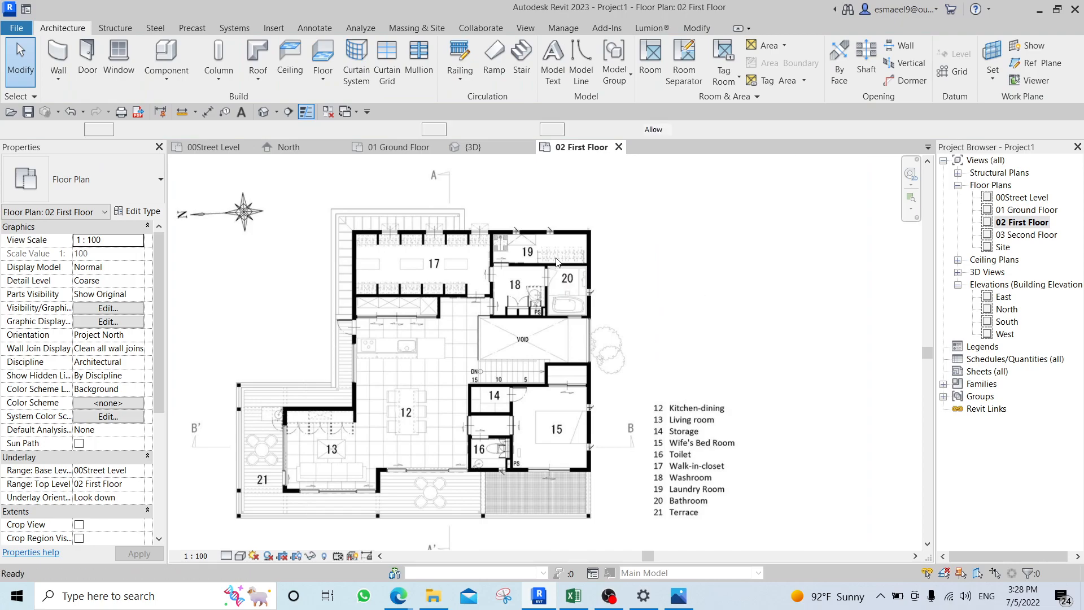
key("w")
key("a")
scroll(585, 251, "up", 2)
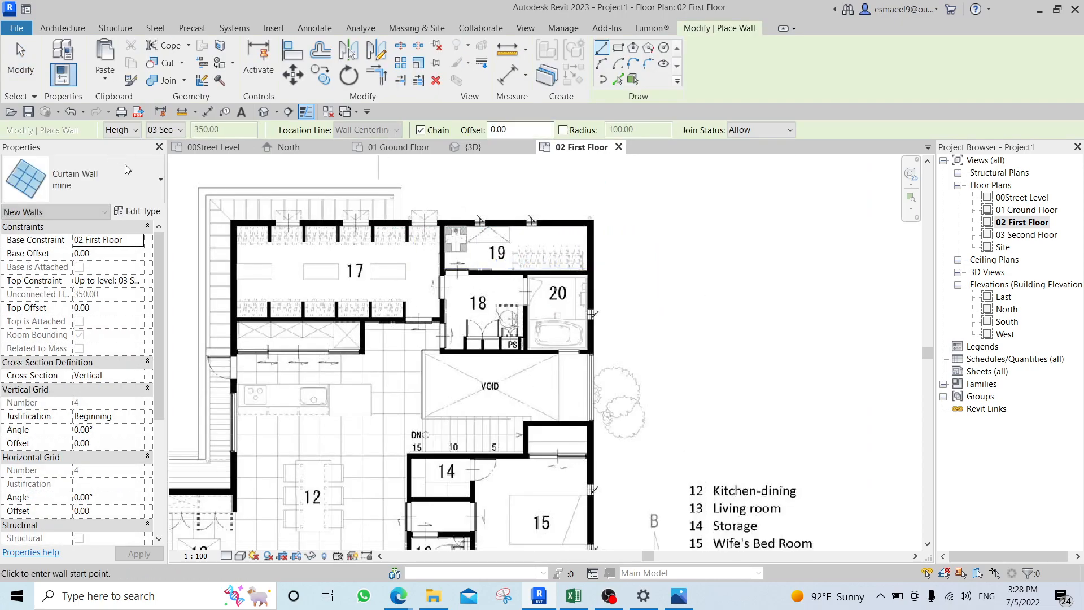
key("Escape")
Trace the house outline on the second floor plan image with Generic - 250 walls matching the copied side wall.
scroll(518, 294, "down", 3)
middle_click_drag(813, 316, 639, 308)
left_click(750, 309)
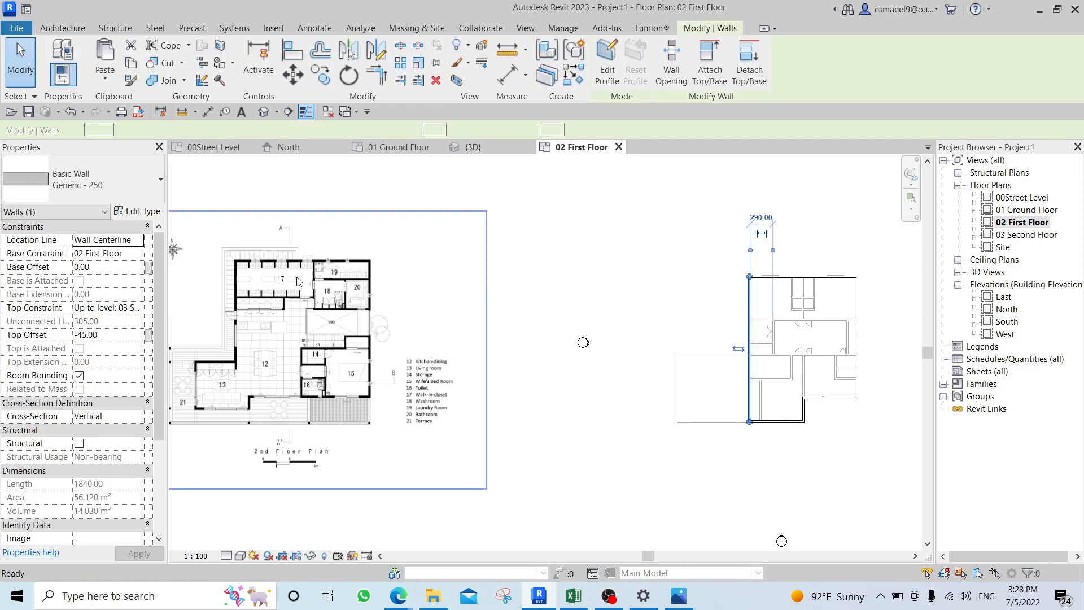
key("c")
key("s")
middle_click_drag(308, 270, 486, 263)
scroll(487, 264, "up", 2)
left_click(585, 249)
left_click(381, 248)
left_click(381, 403)
left_click(309, 404)
left_click(318, 462)
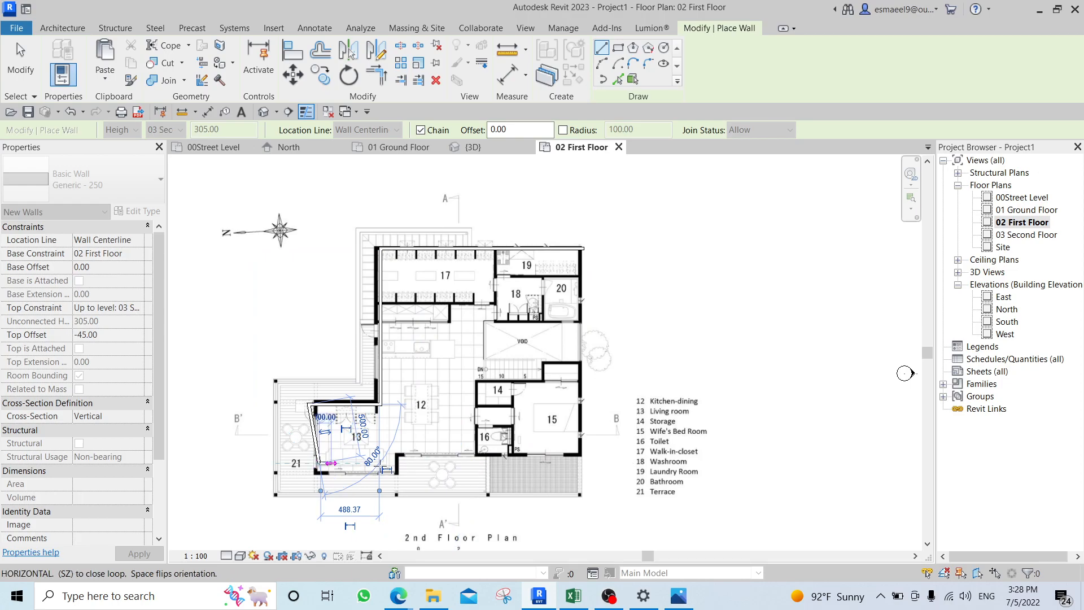
left_click(398, 459)
left_click(584, 455)
left_click(585, 248)
key("Escape")
scroll(595, 328, "down", 2)
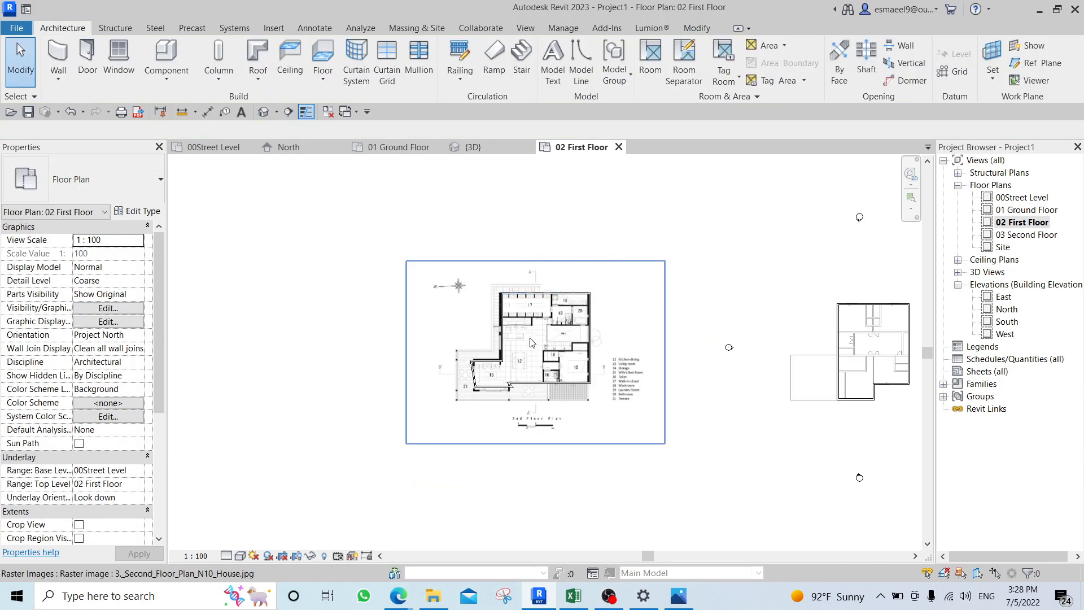
left_click_drag(396, 214, 631, 423)
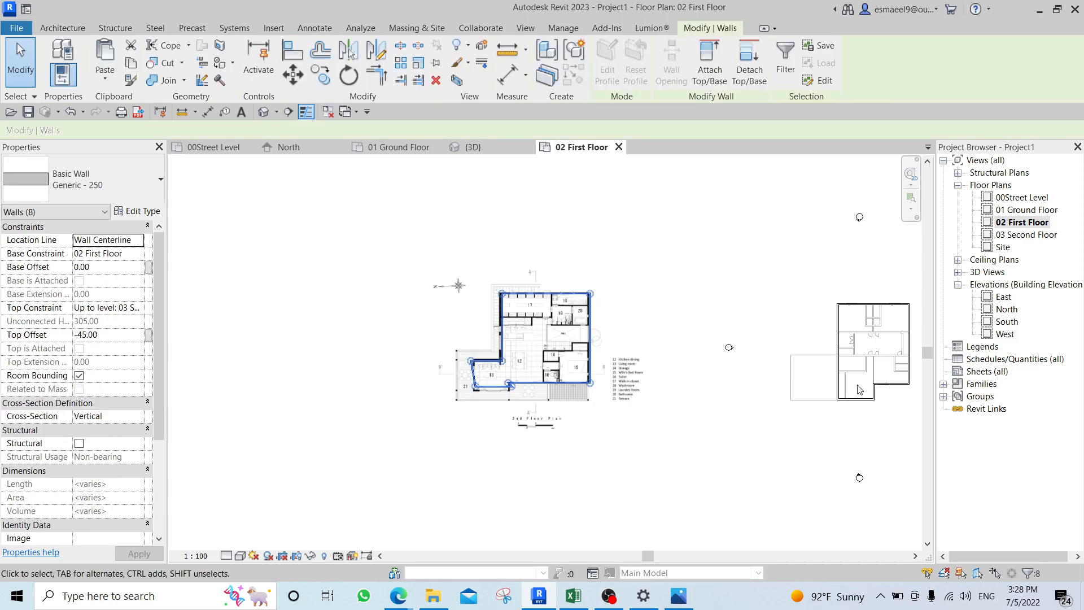
middle_click_drag(830, 313, 723, 325)
scroll(832, 297, "up", 2)
middle_click_drag(693, 417, 789, 360)
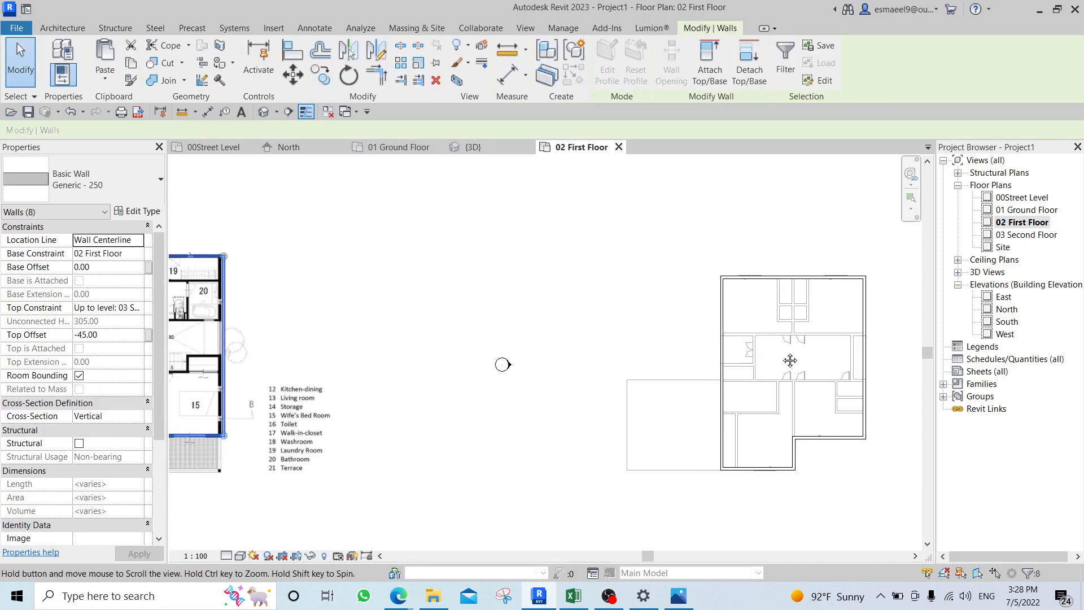
middle_click_drag(373, 339, 598, 288)
key("Escape")
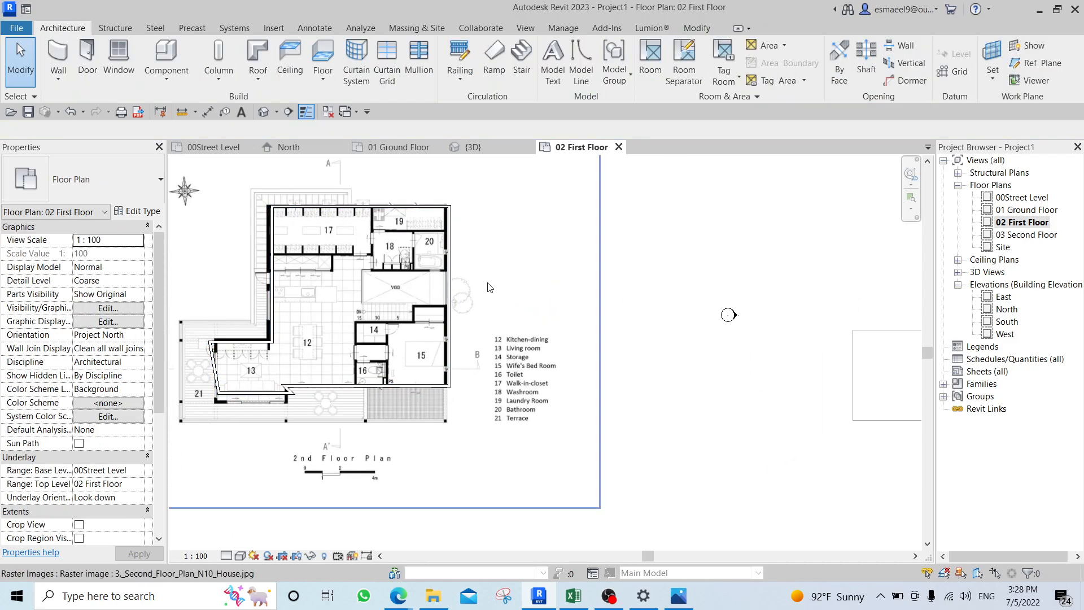
Delete the whole chain of walls traced over the second floor plan image.
key("Tab")
left_click(451, 253)
key("Delete")
Delete the chain of six exterior walls that was copied up from the ground floor.
middle_click_drag(667, 338, 434, 323)
scroll(443, 325, "down", 1)
key("Tab")
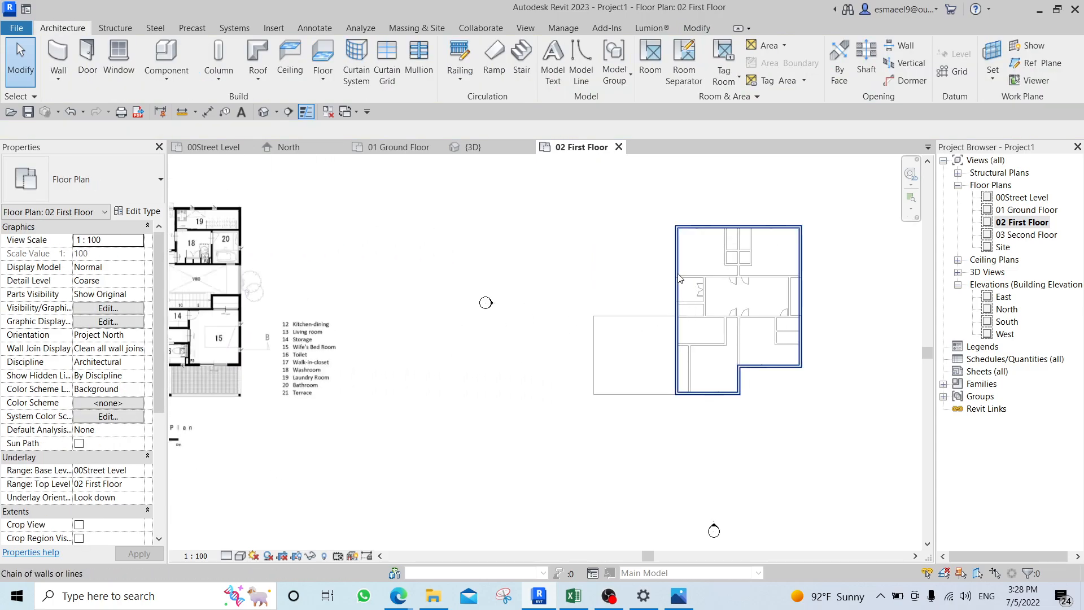
left_click(679, 289)
key("Delete")
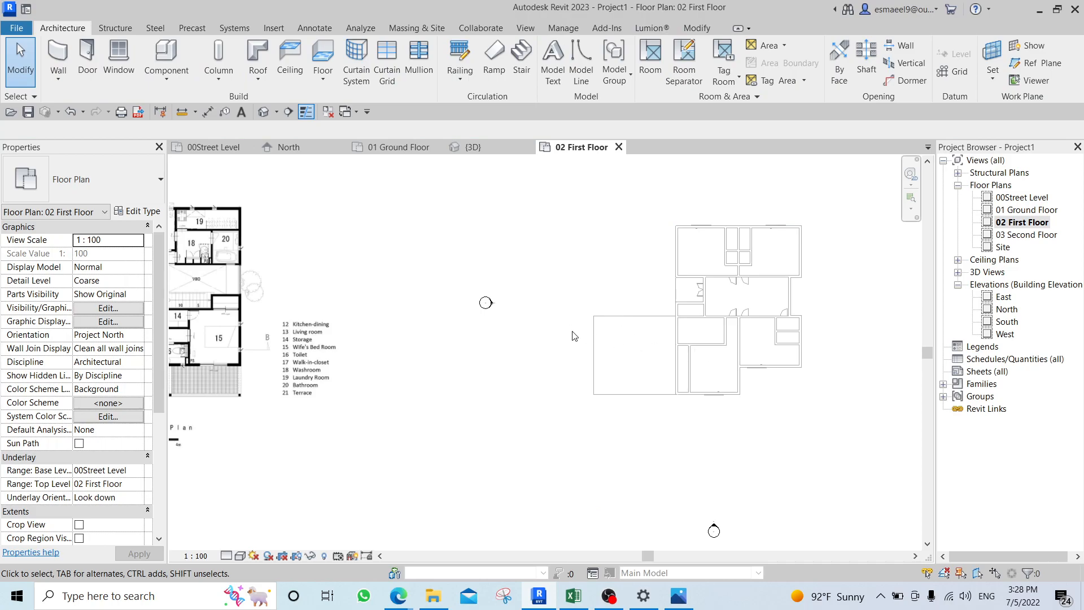
middle_click_drag(575, 337, 782, 300)
scroll(847, 310, "down", 2)
scroll(763, 288, "up", 4)
scroll(694, 278, "up", 1)
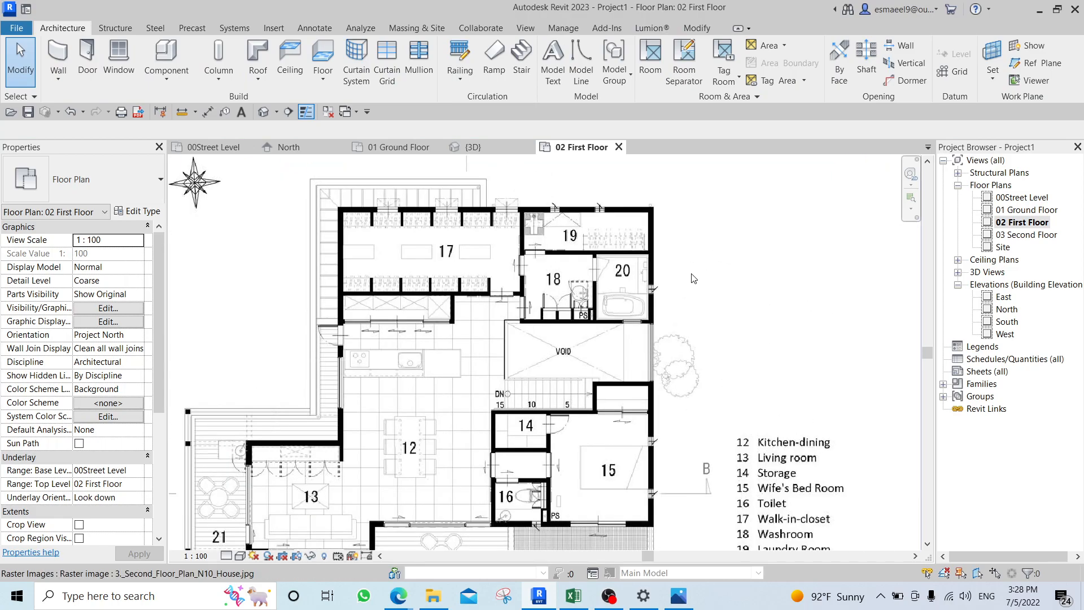
key("w")
key("a")
scroll(724, 242, "up", 3)
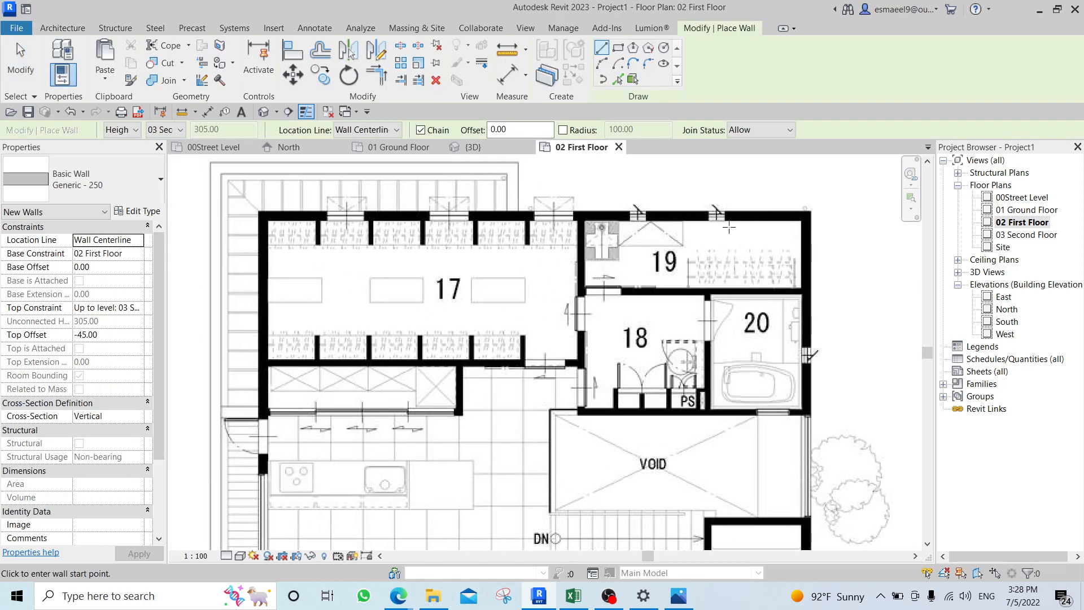
scroll(770, 224, "up", 2)
left_click(833, 207)
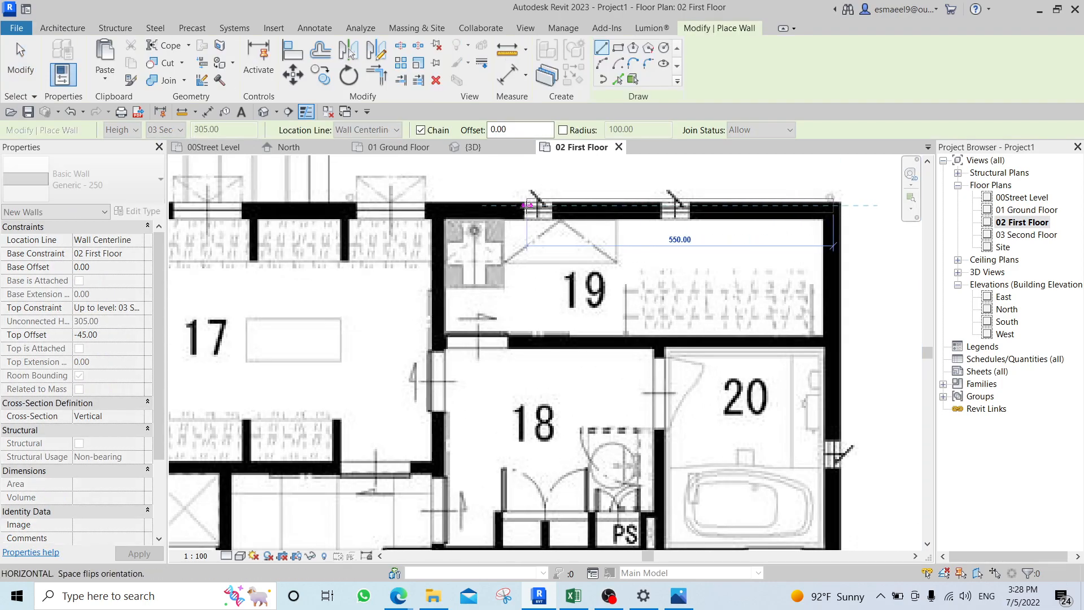
scroll(869, 207, "down", 4)
scroll(539, 206, "down", 5)
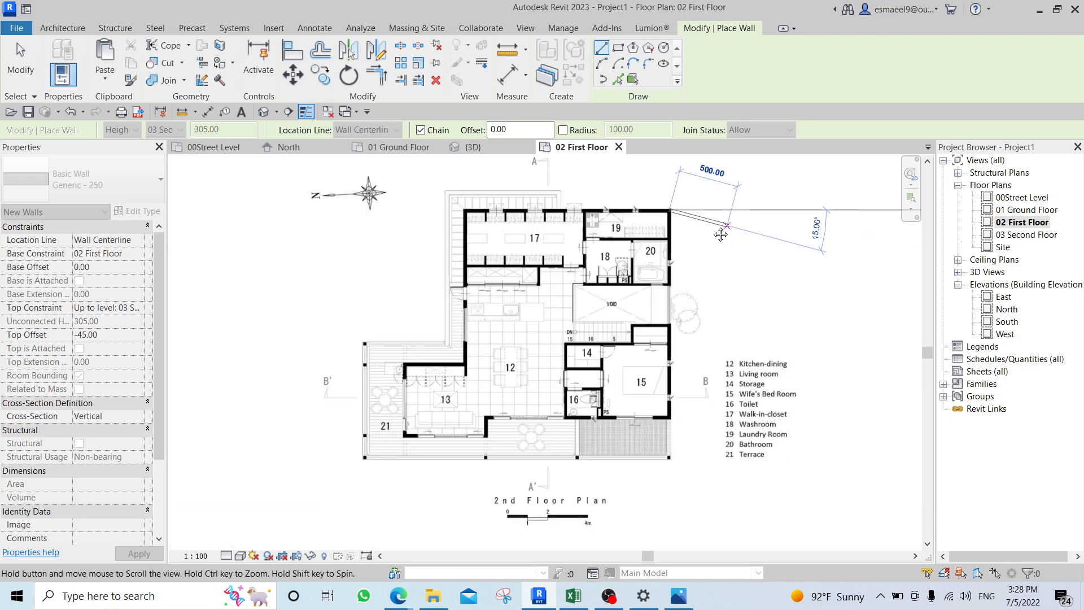
key("Escape")
Undo the deletion of the six copied upper-storey exterior walls.
scroll(595, 275, "down", 1)
scroll(452, 279, "down", 2)
middle_click_drag(594, 275, 484, 261)
scroll(452, 278, "up", 3)
key("Escape")
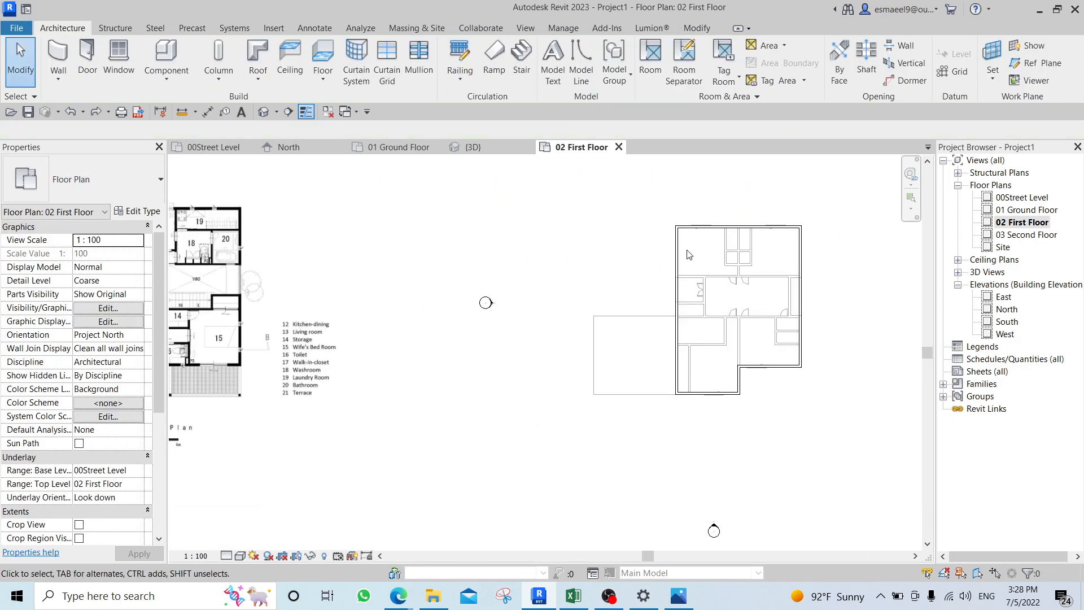
Try to move the six copied upper-storey walls by their northeast corner onto the matching corner of the plan image.
key("Tab")
left_click(678, 251)
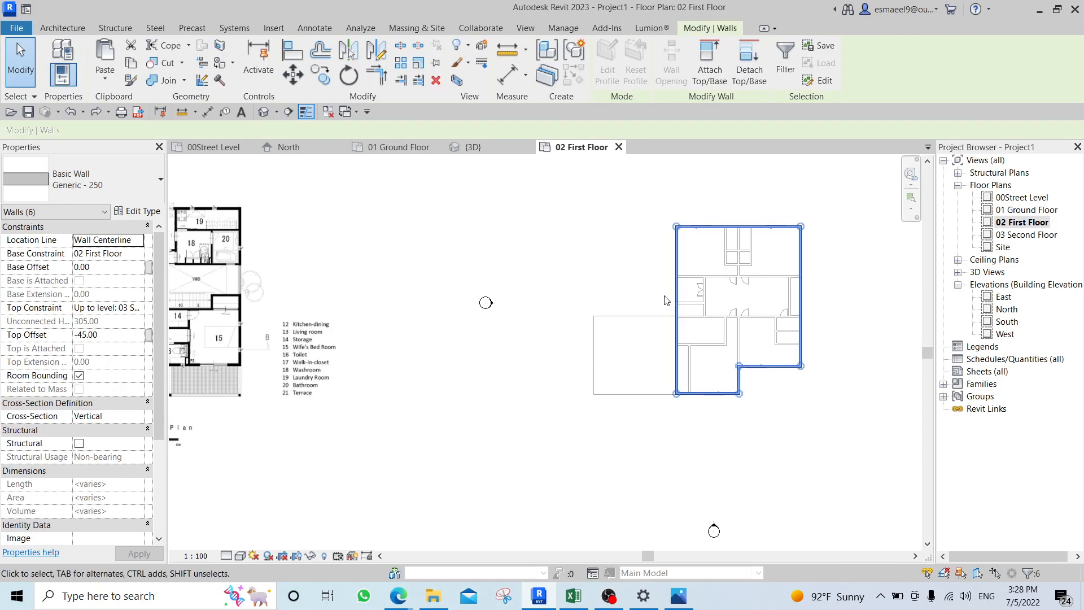
key("Escape")
left_click(682, 275)
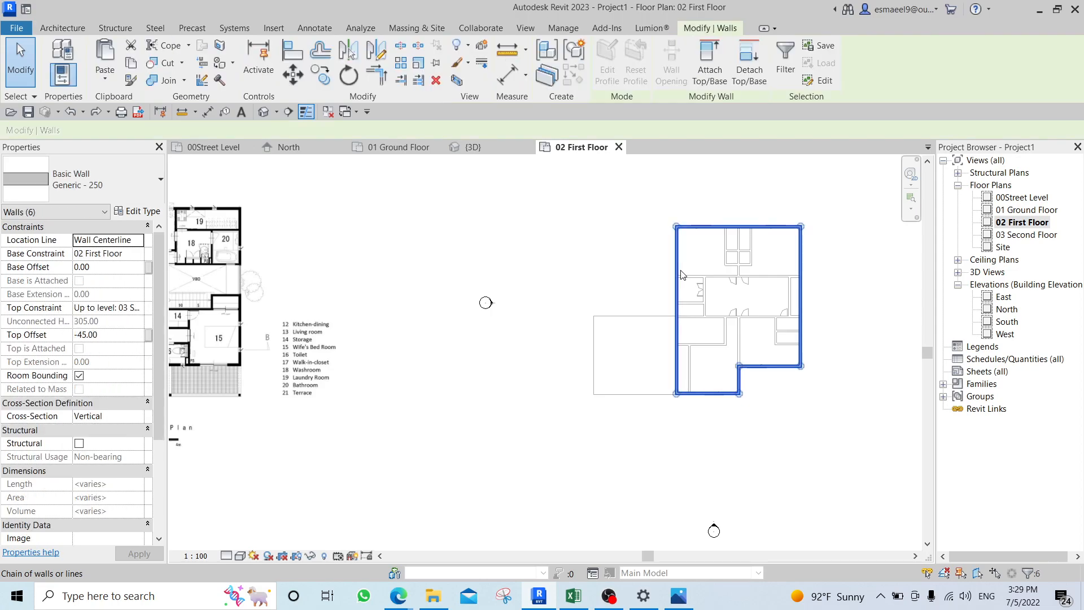
key("m")
key("v")
left_click(803, 227)
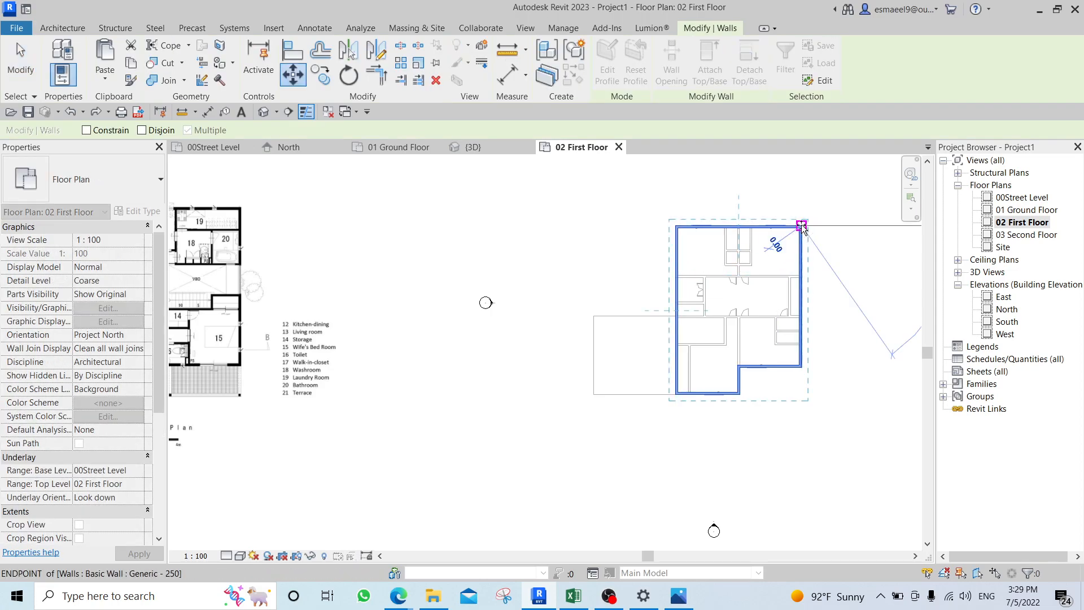
middle_click_drag(266, 205, 473, 244)
left_click(444, 246)
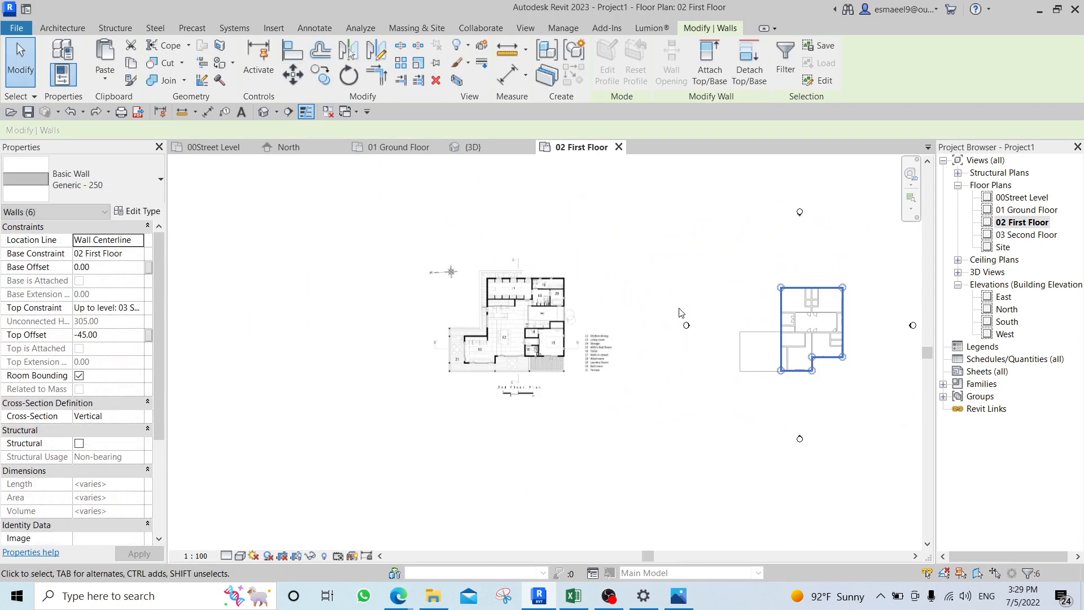
Move the second floor plan image so its outer corner by room 19 lands on the matching corner of the copied walls.
scroll(511, 226, "up", 3)
left_click(434, 277)
scroll(435, 277, "up", 1)
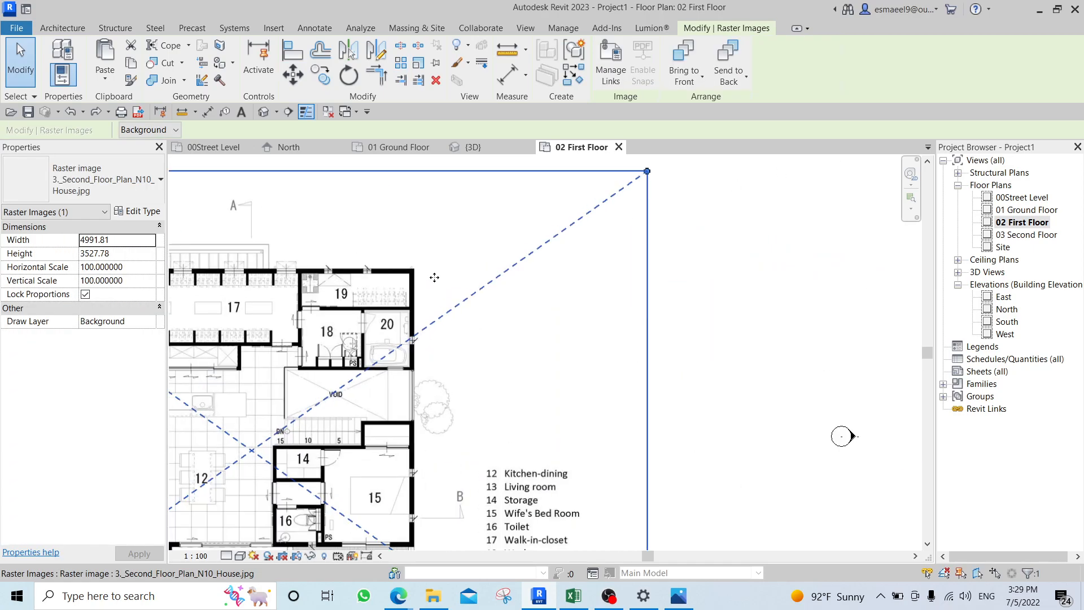
scroll(405, 291, "up", 5)
left_click(472, 225)
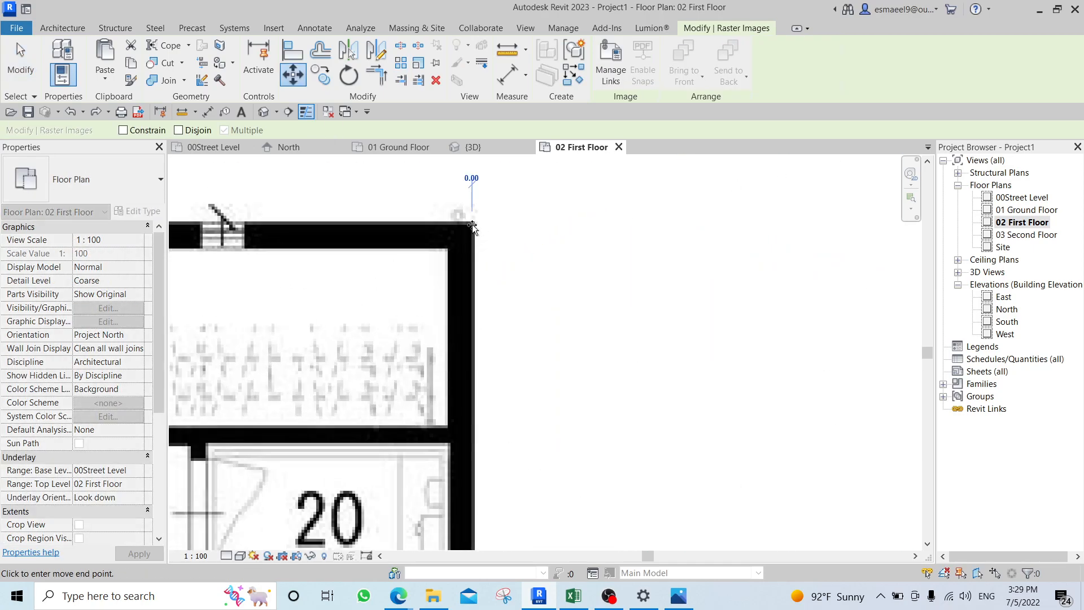
scroll(629, 304, "down", 4)
scroll(712, 311, "down", 4)
scroll(520, 321, "up", 5)
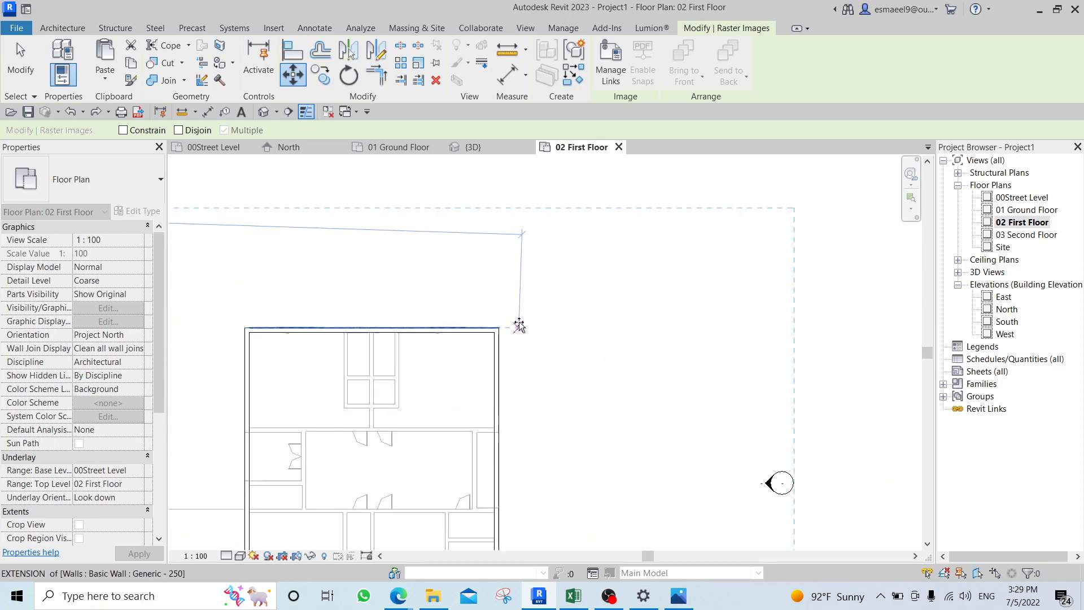
left_click(496, 329)
middle_click_drag(658, 305, 746, 226)
key("Escape")
Resize the second floor plan image graphically to 83.33 percent, using the thickness of its black wall beside living room 13 as reference.
middle_click_drag(583, 292, 737, 239)
scroll(737, 239, "down", 1)
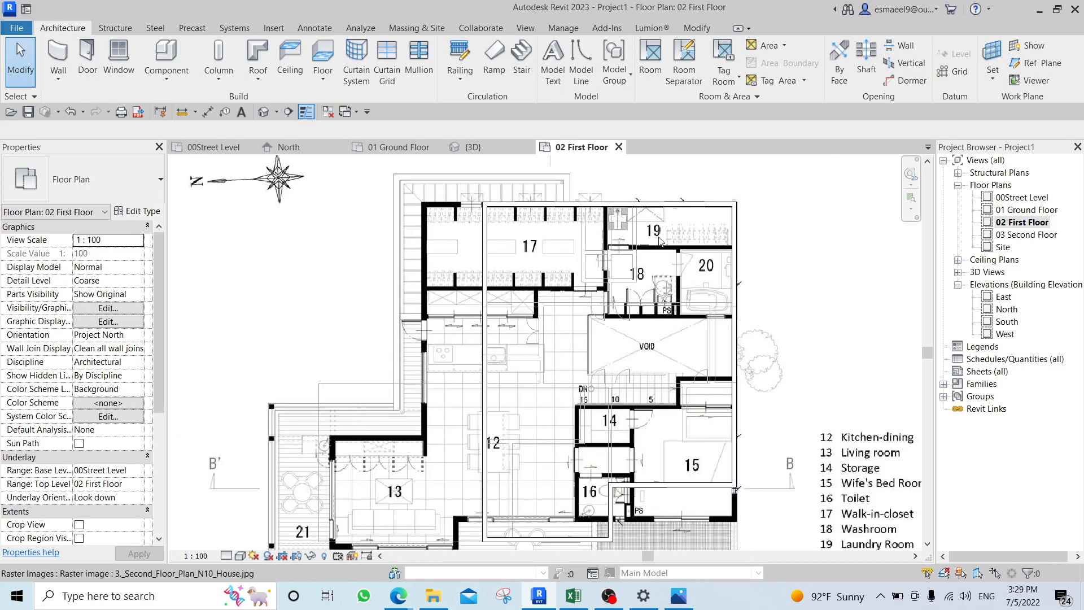
middle_click_drag(490, 322, 506, 263)
scroll(721, 371, "down", 1)
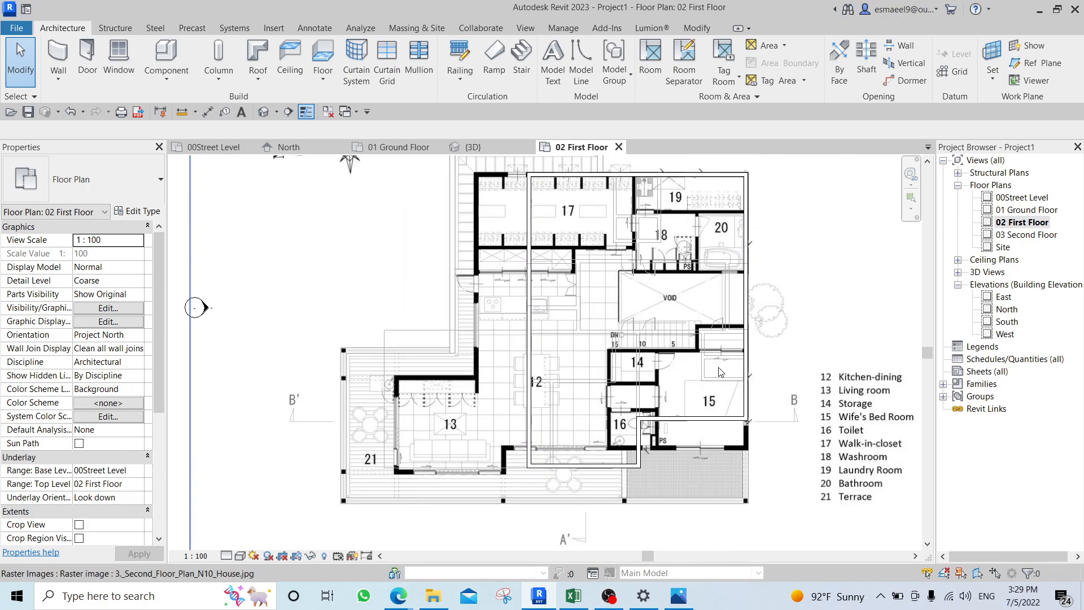
scroll(757, 390, "down", 1)
scroll(538, 361, "up", 10)
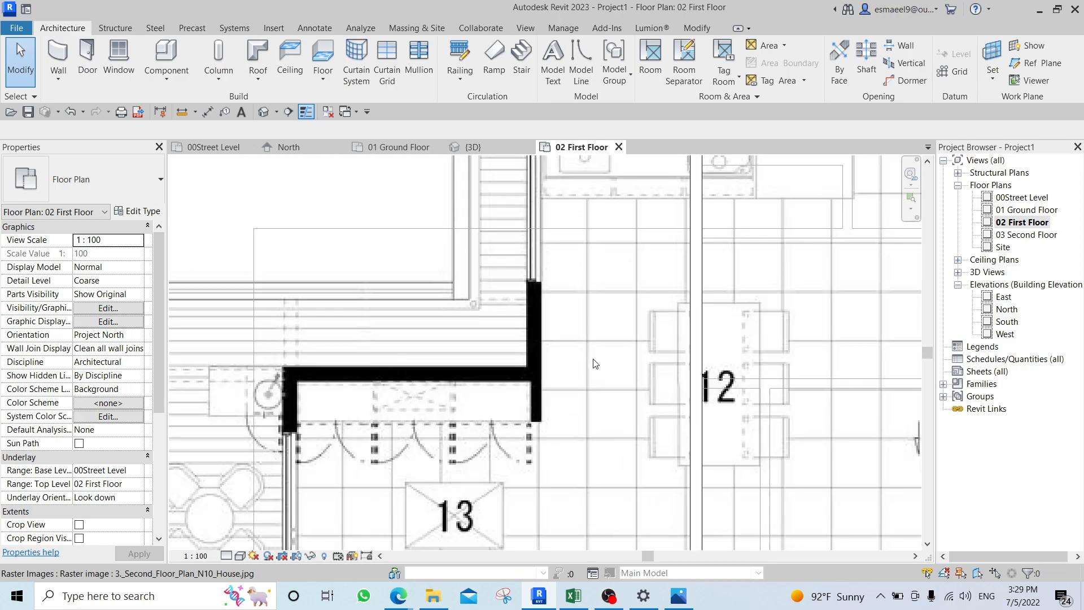
scroll(538, 361, "up", 1)
left_click(539, 364)
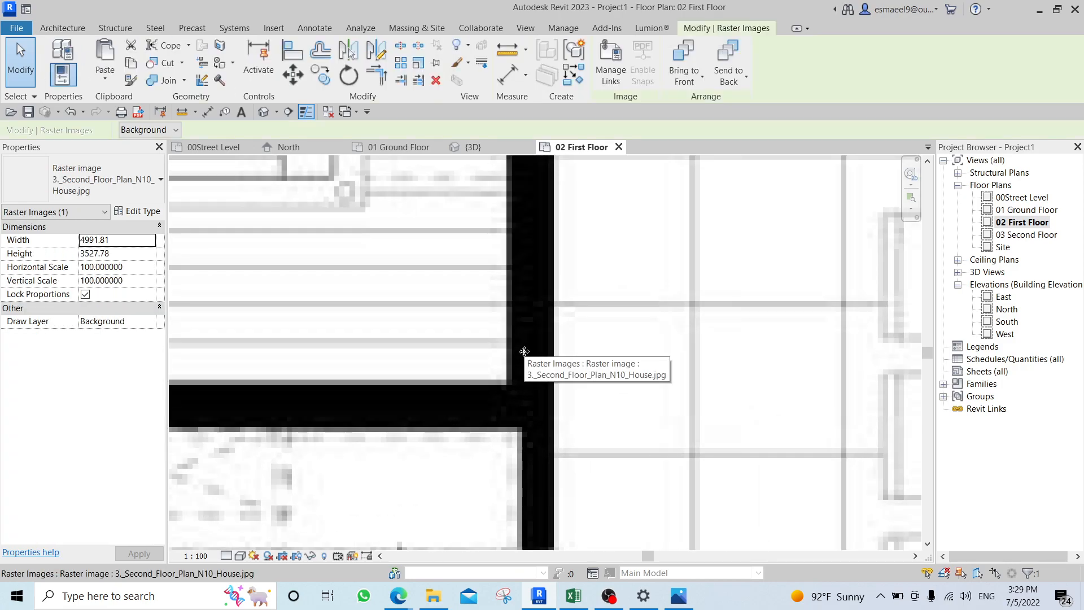
key("r")
key("e")
scroll(524, 353, "up", 2)
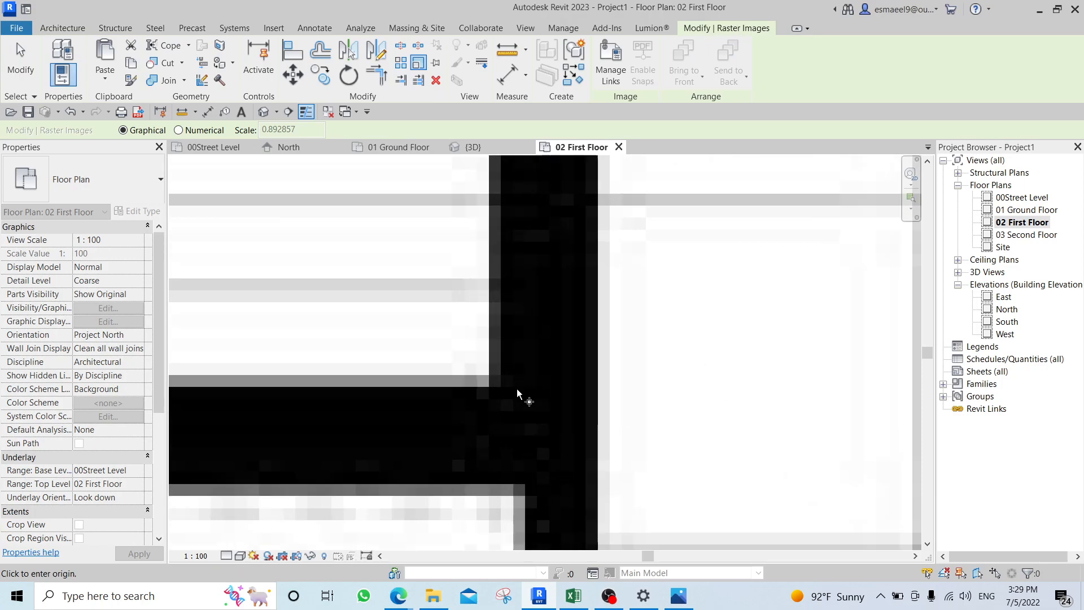
left_click(593, 389)
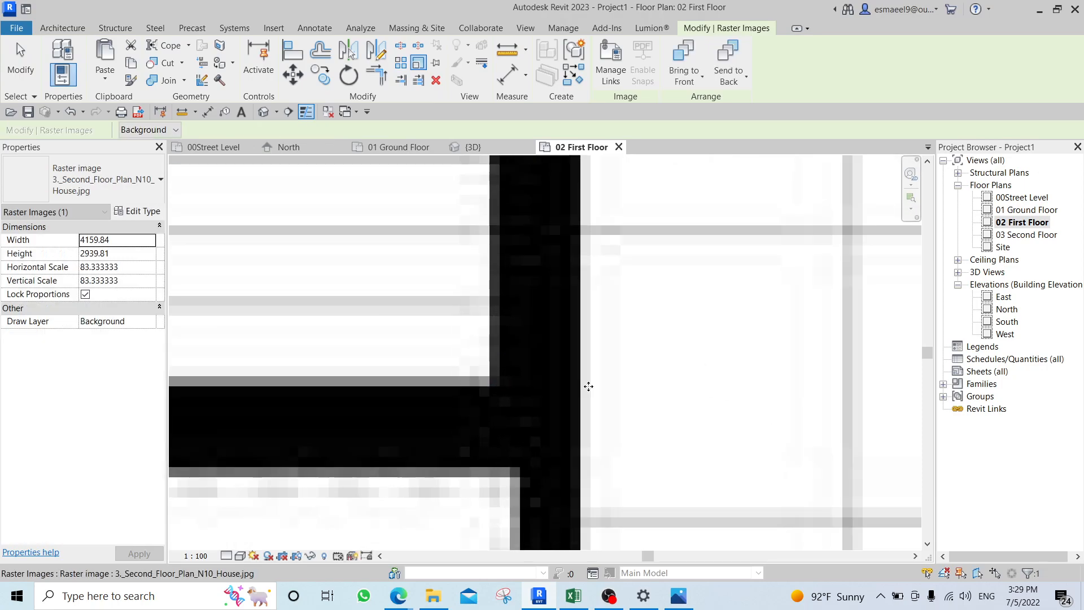
scroll(586, 372, "down", 5)
scroll(586, 372, "down", 1)
middle_click_drag(663, 341, 554, 365)
key("Escape")
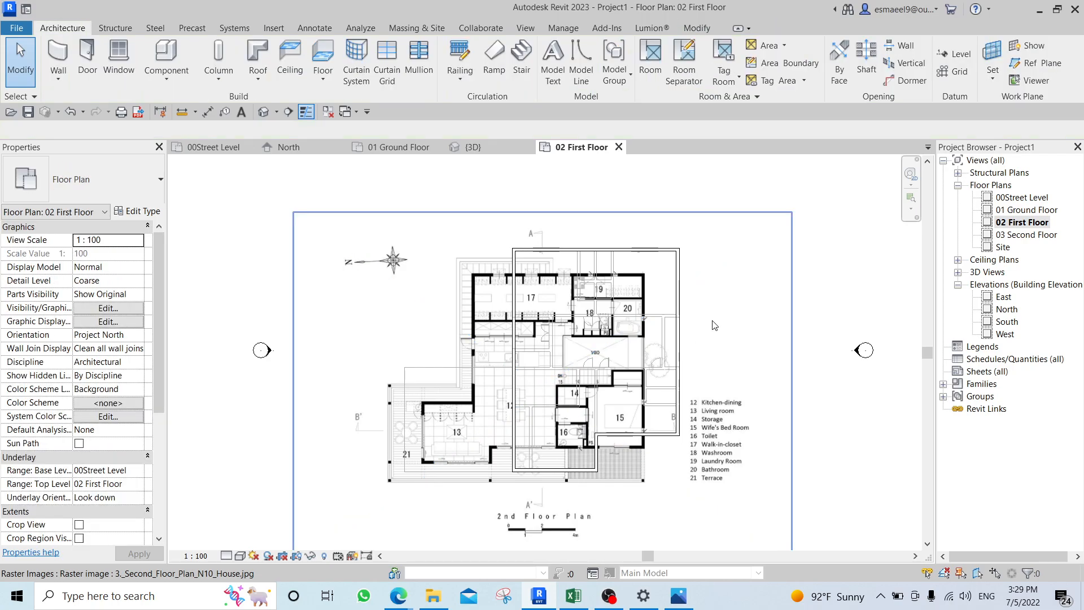
Move the resized second floor plan image so its outer corner by room 19 meets the outer corner of the copied walls.
scroll(655, 275, "up", 1)
left_click(642, 269)
scroll(642, 269, "up", 7)
key("m")
key("v")
scroll(649, 266, "up", 8)
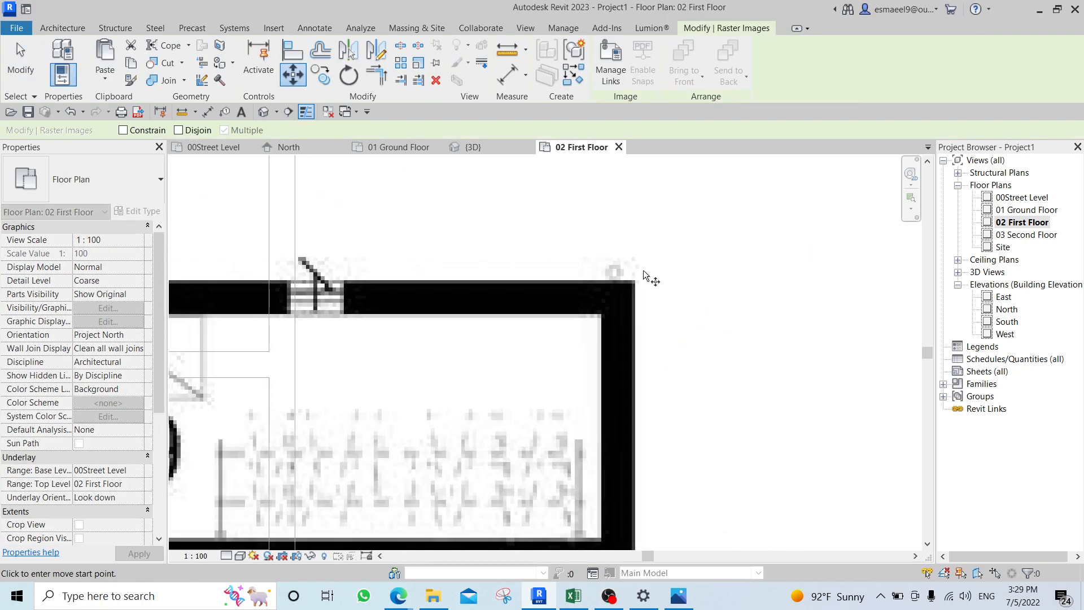
left_click(613, 280)
scroll(613, 279, "down", 5)
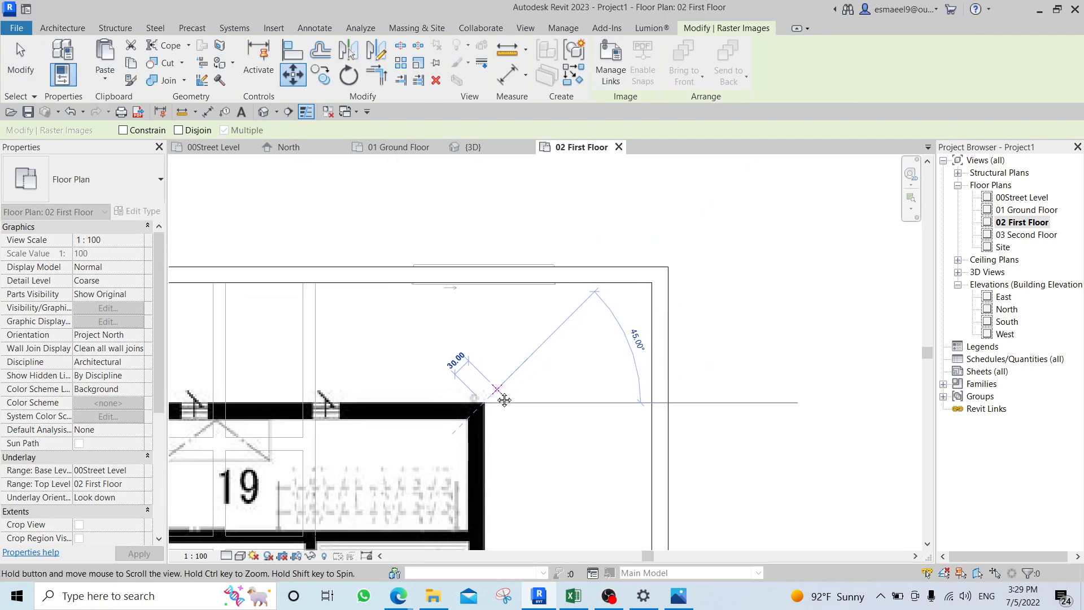
left_click(669, 267)
scroll(750, 375, "down", 4)
key("Escape")
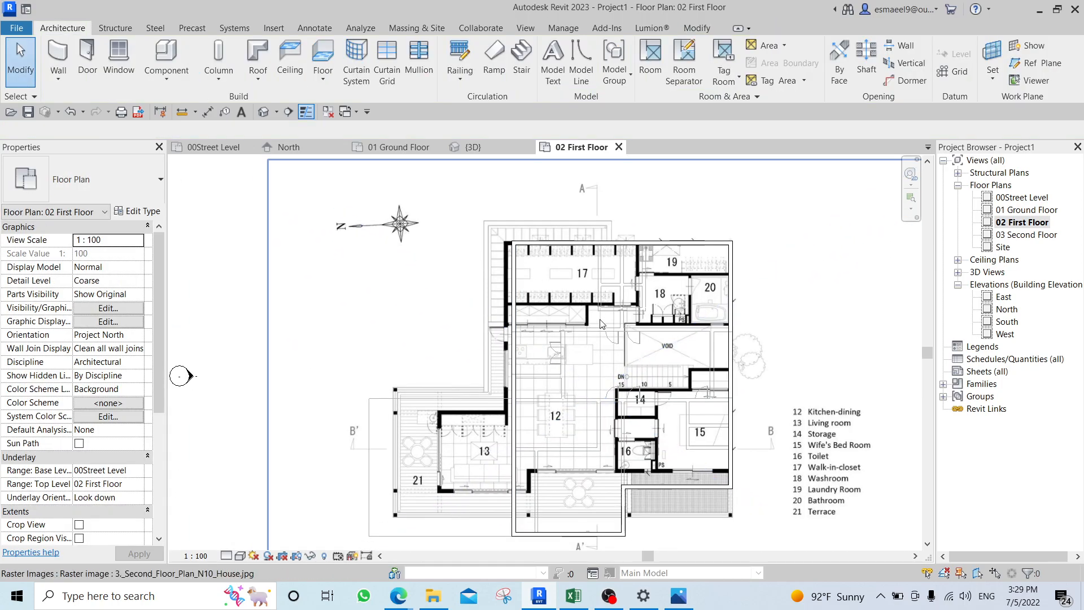
Draw a chain of three Generic - 250 walls around living room 13, starting from the copied exterior wall and following the plan image.
scroll(482, 395, "up", 2)
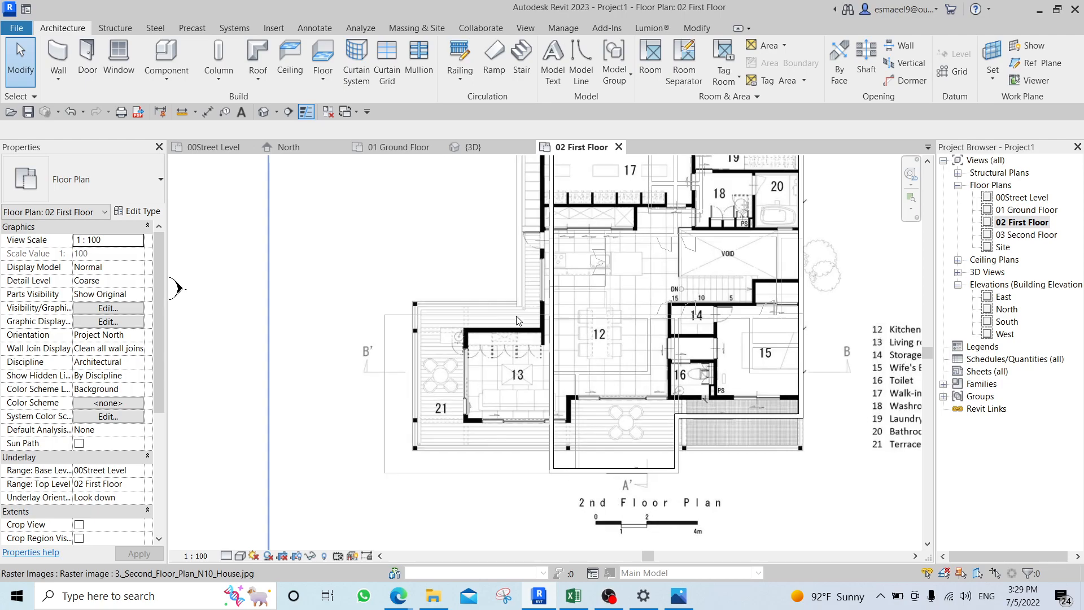
left_click(560, 367)
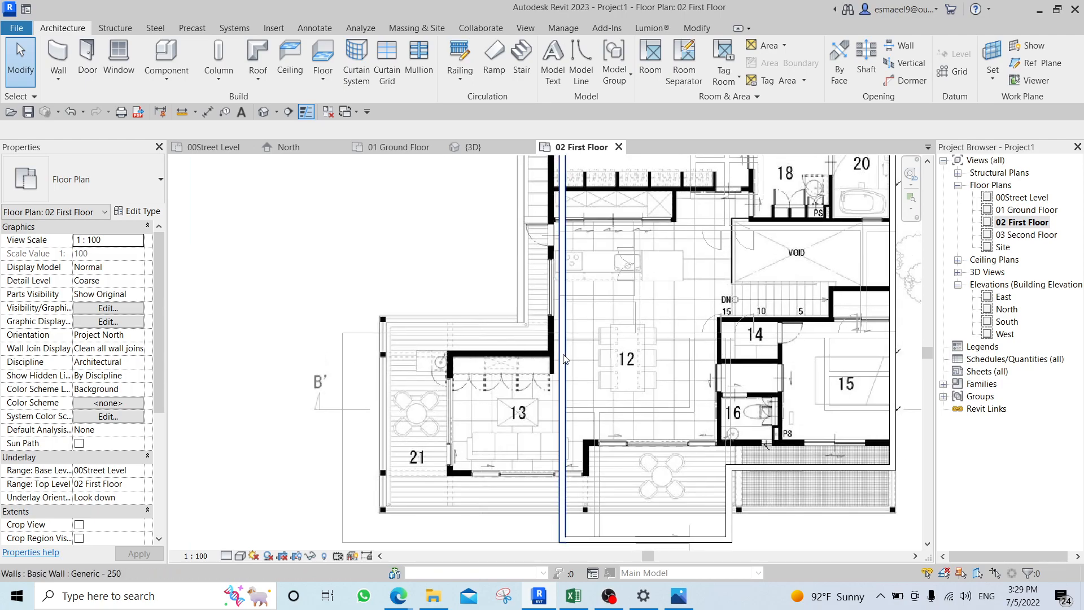
scroll(565, 368, "up", 2)
key("w")
key("a")
scroll(537, 344, "up", 3)
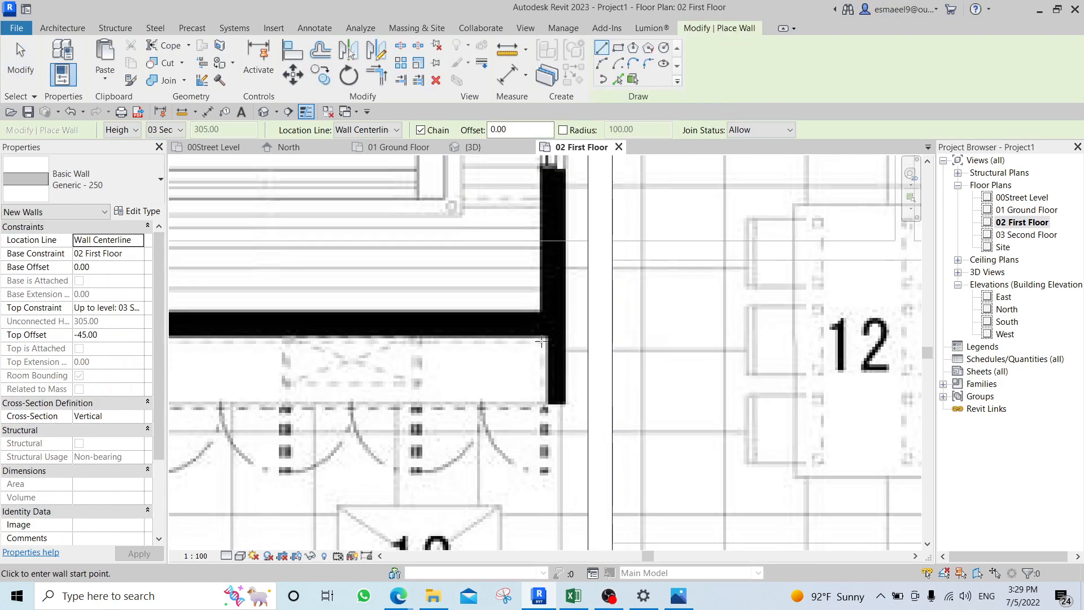
left_click(600, 320)
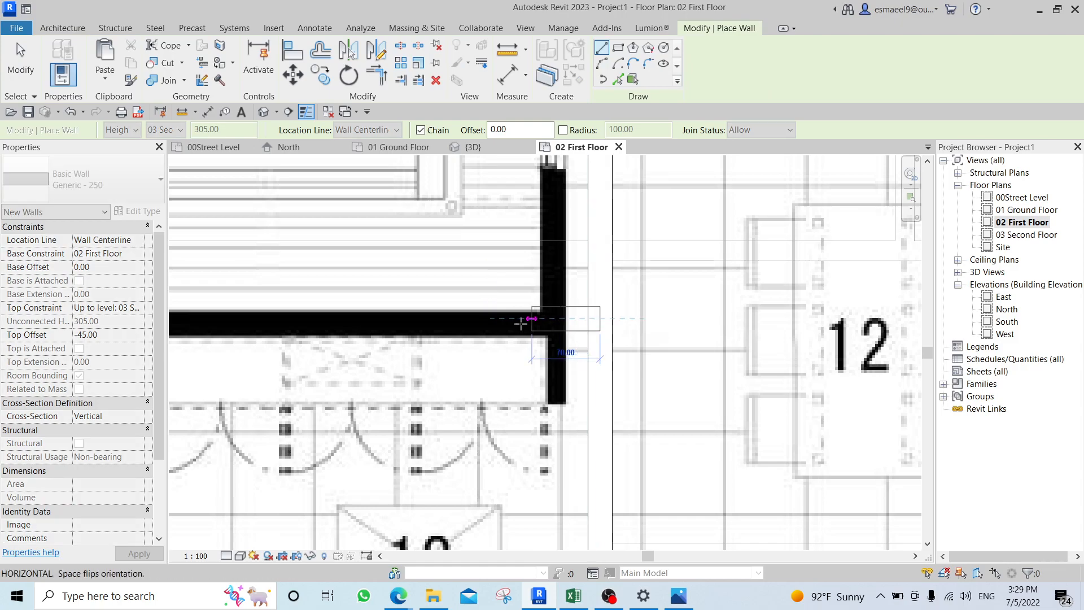
scroll(364, 327, "down", 2)
left_click(373, 321)
middle_click_drag(377, 434, 406, 260)
scroll(406, 260, "down", 1)
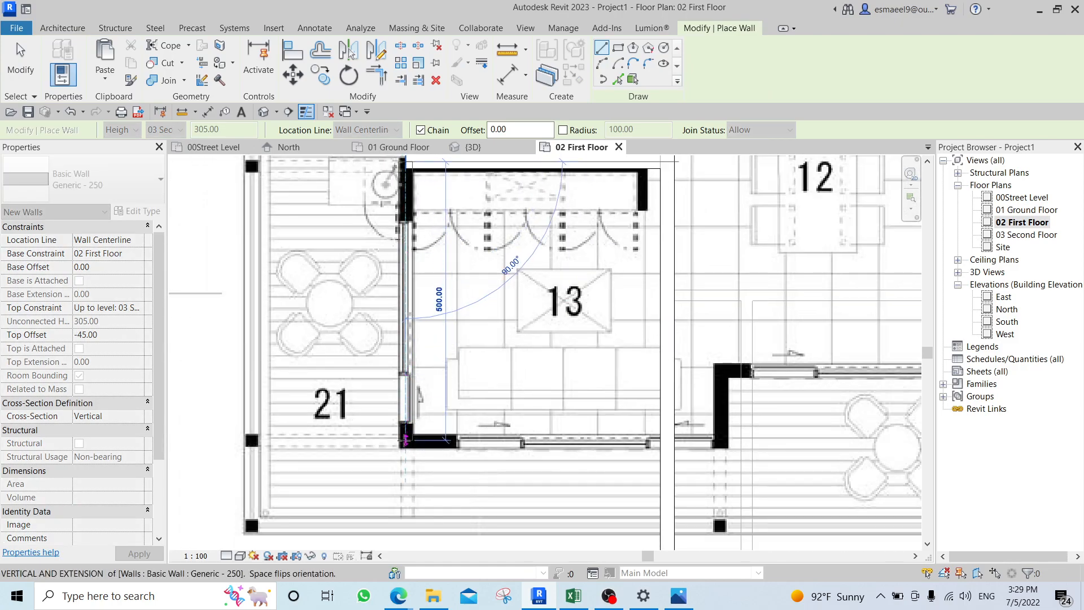
left_click(405, 439)
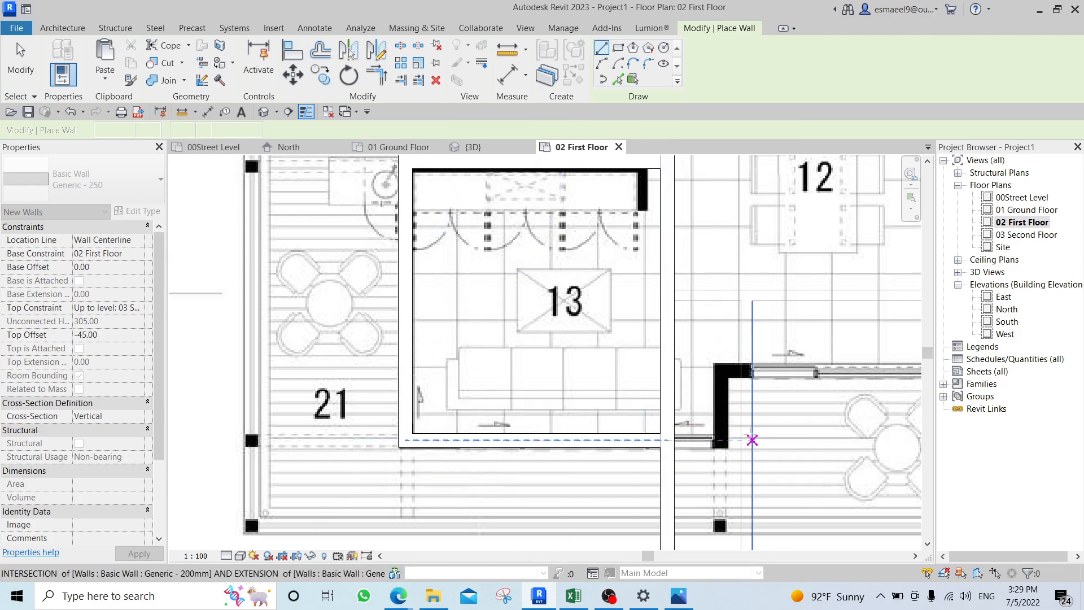
scroll(752, 440, "down", 2)
middle_click_drag(753, 440, 617, 424)
key("Escape")
key("Escape")
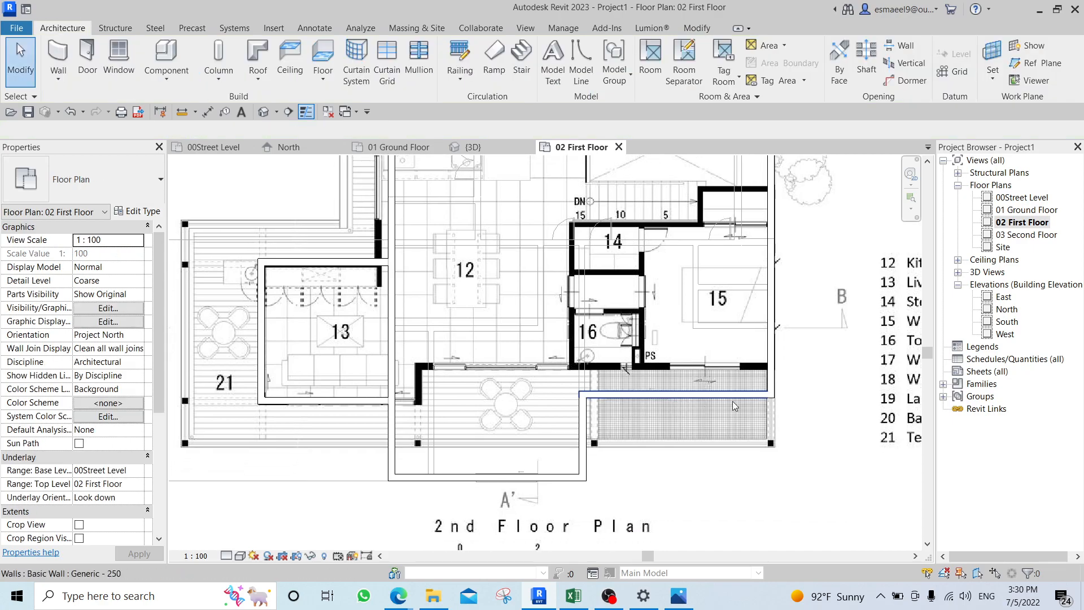
Move the copied exterior wall on the terrace side of room 15 onto the matching black wall in the plan image.
middle_click_drag(714, 354, 650, 355)
scroll(664, 423, "up", 1)
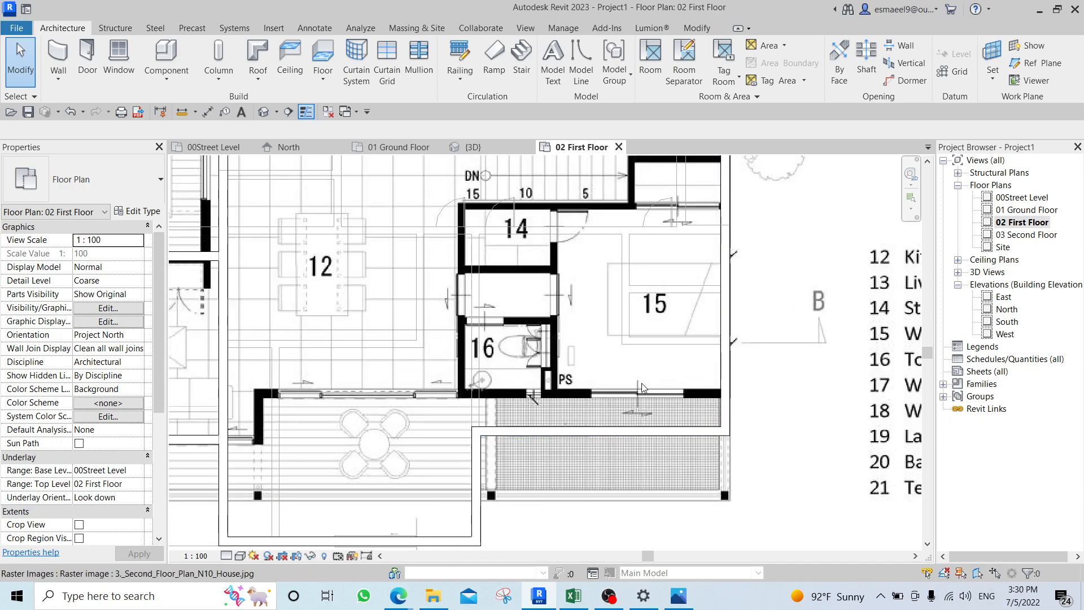
key("ctrl+Tab")
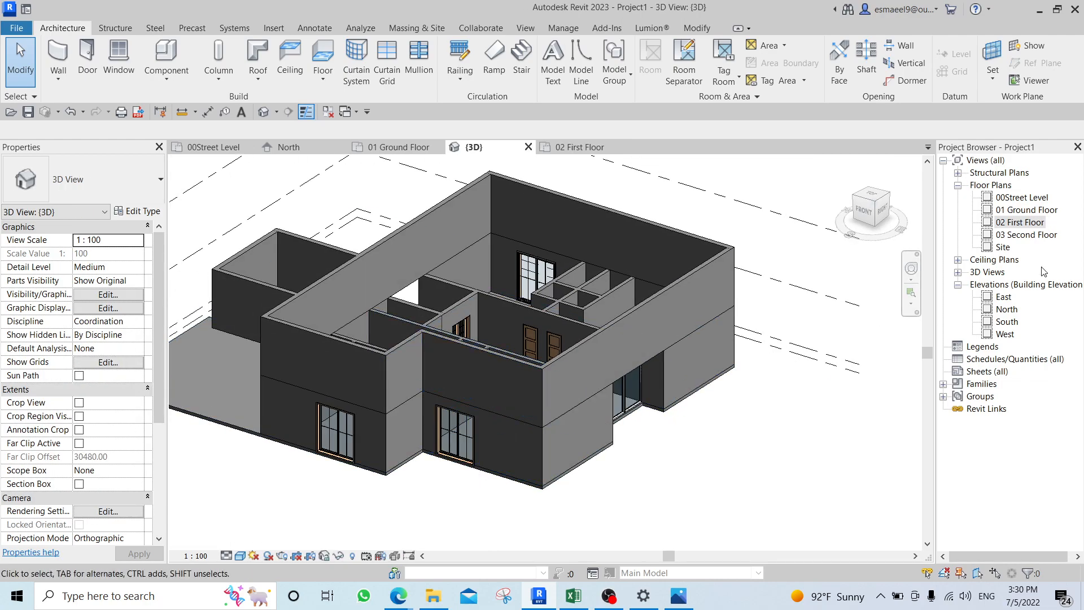
double_click(1021, 222)
middle_click_drag(525, 421, 578, 354)
scroll(728, 383, "up", 2)
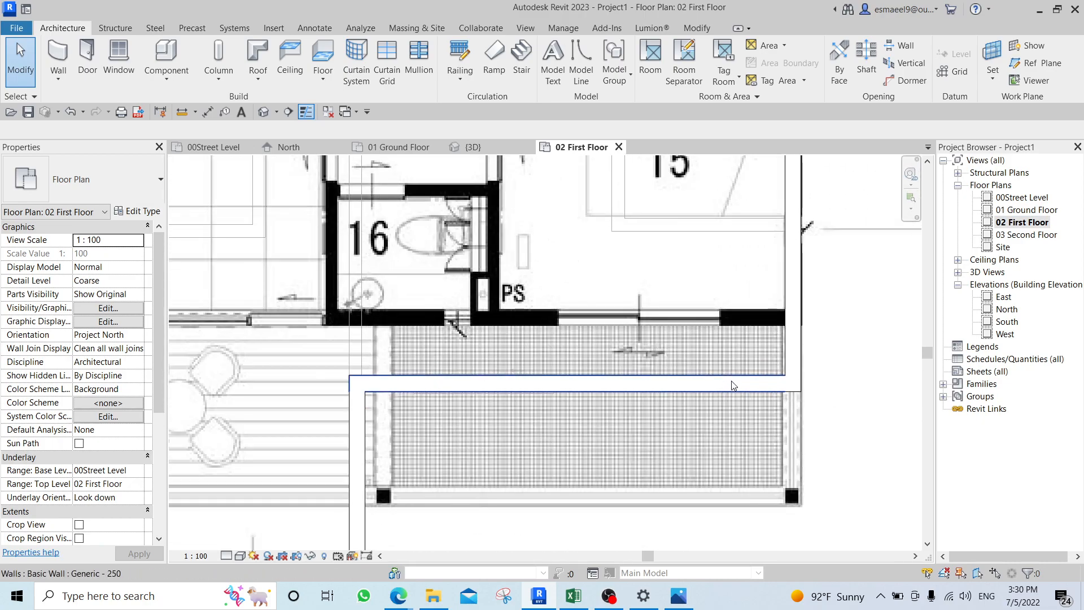
left_click(732, 386)
scroll(732, 384, "up", 3)
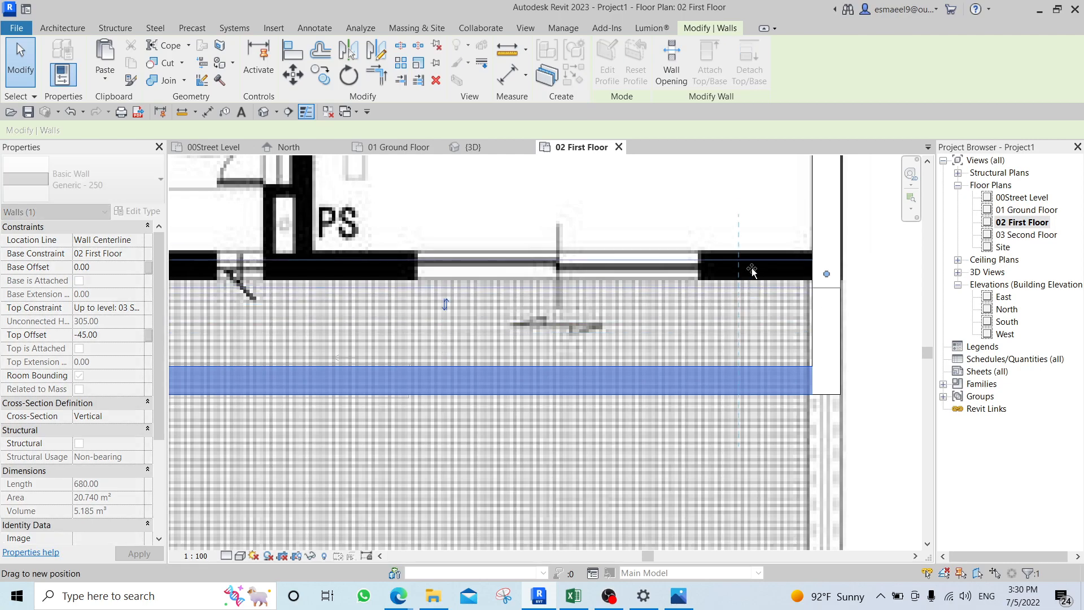
scroll(753, 273, "down", 5)
key("Escape")
Move the copied jog wall to the wall return beside living room 13 and join the living room's terrace-side wall to it as a corner.
left_click(598, 378)
left_click_drag(604, 382, 315, 379)
middle_click_drag(431, 401, 625, 398)
key("Escape")
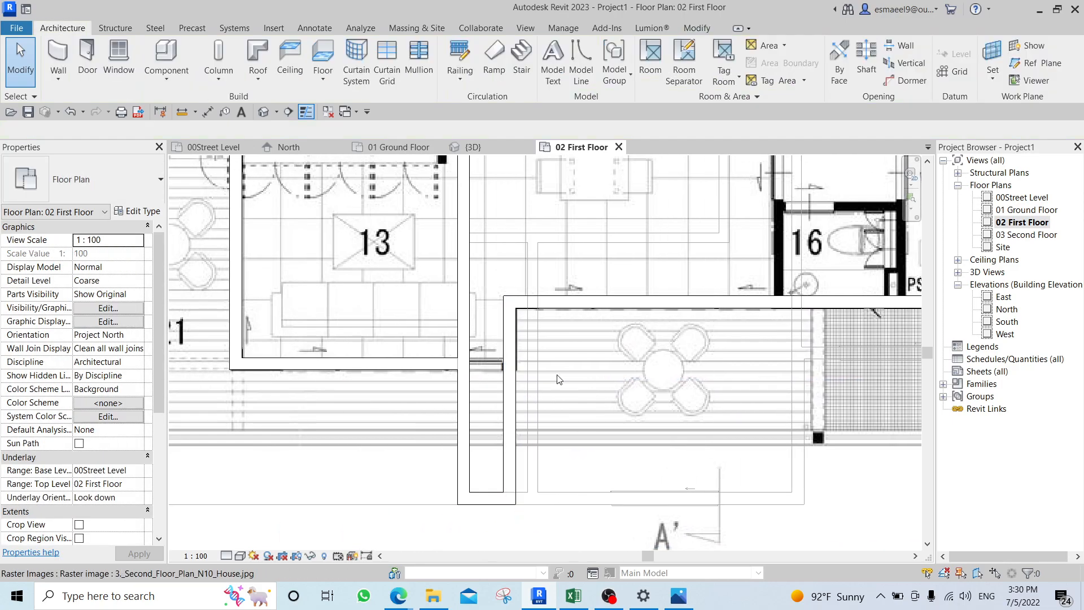
left_click(633, 351)
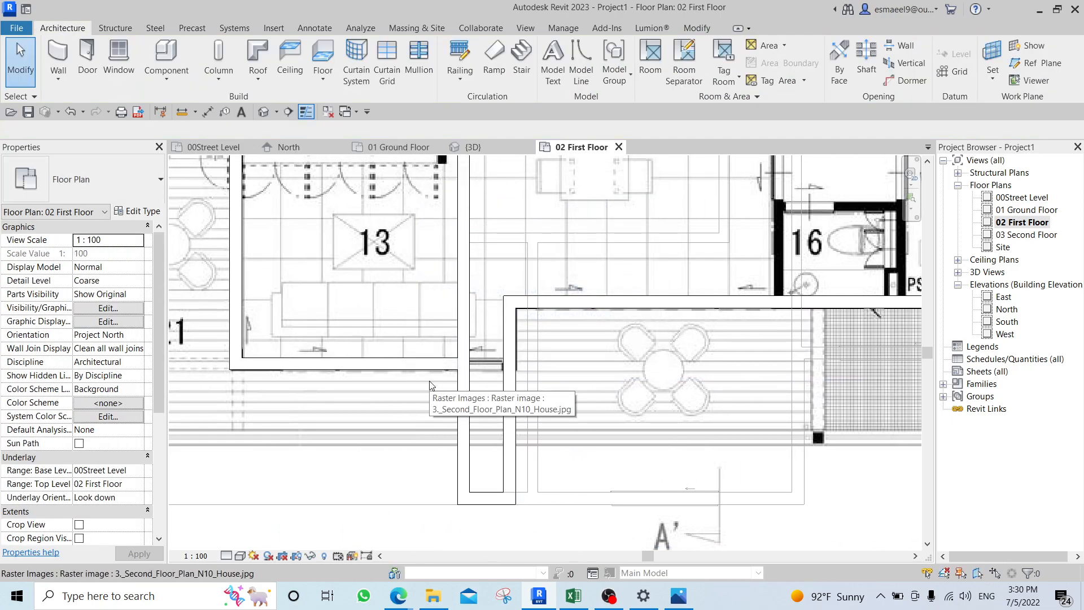
key("Escape")
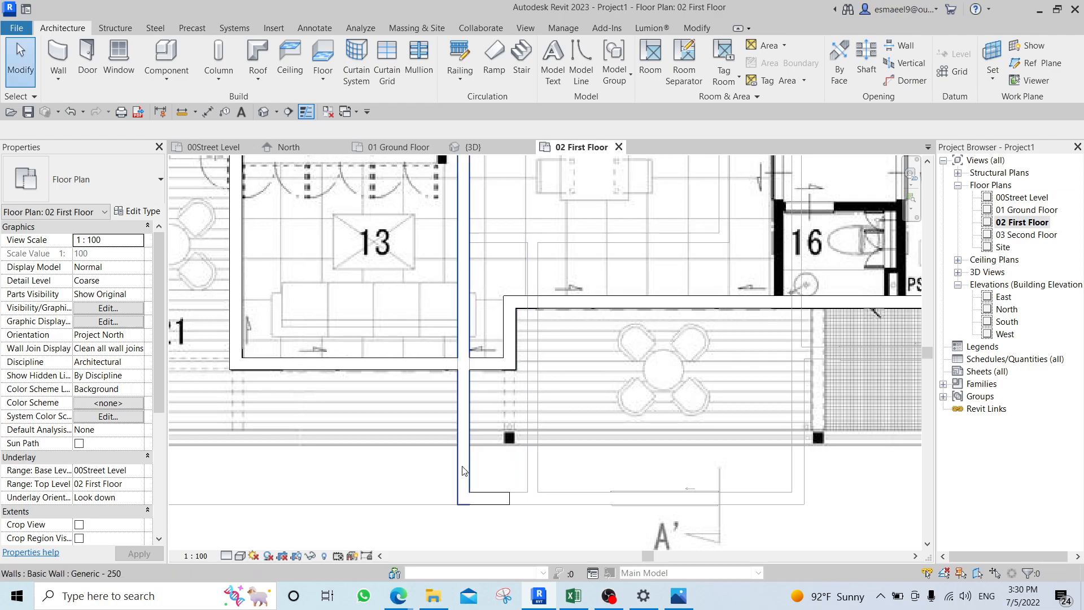
Delete the leftover short wall beyond the terrace and shorten the long exterior wall back to the living room's terrace-side wall.
left_click(456, 462)
key("Escape")
left_click(462, 497)
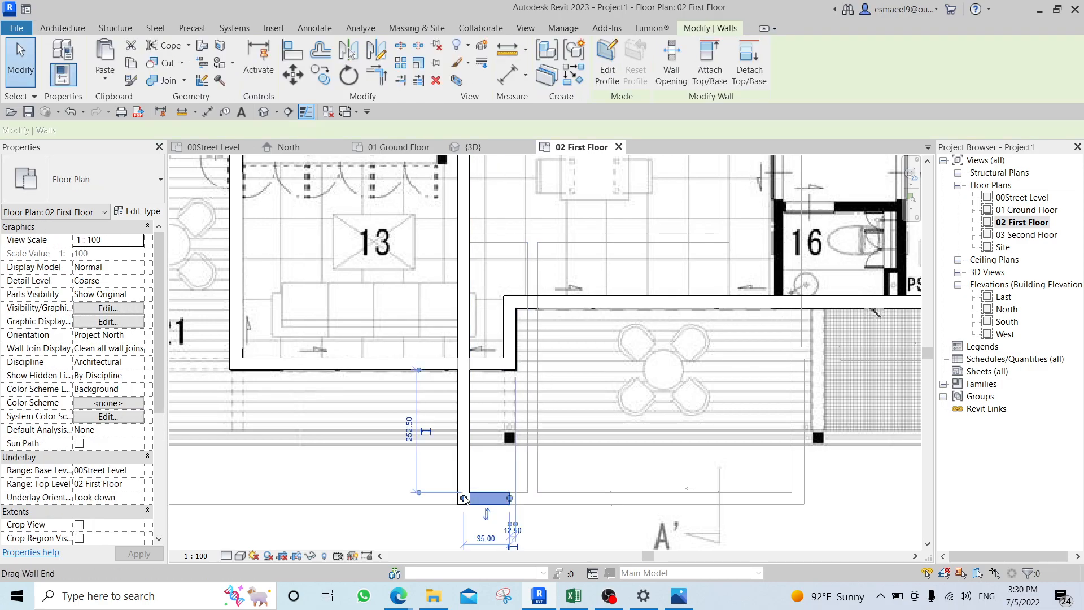
key("Delete")
left_click(461, 494)
left_click_drag(462, 495, 464, 359)
key("Escape")
middle_click_drag(512, 349, 522, 421)
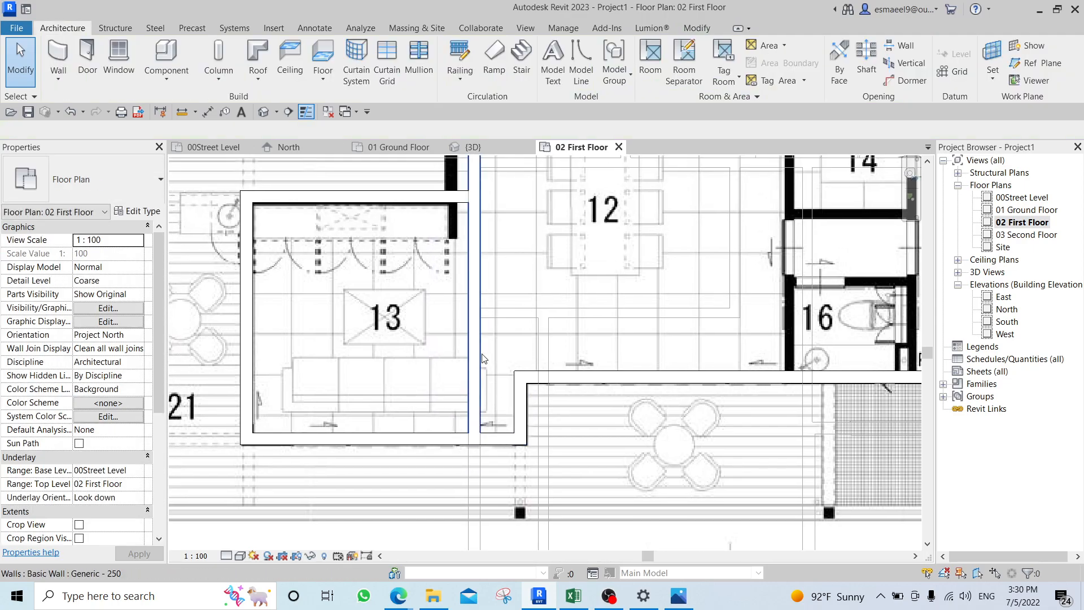
Trim the long exterior wall to a corner with the upper wall of living room 13, removing its stretch between rooms 13 and 12.
left_click(476, 390)
middle_click_drag(477, 390, 508, 426)
key("r")
key("s")
key("Escape")
key("Escape")
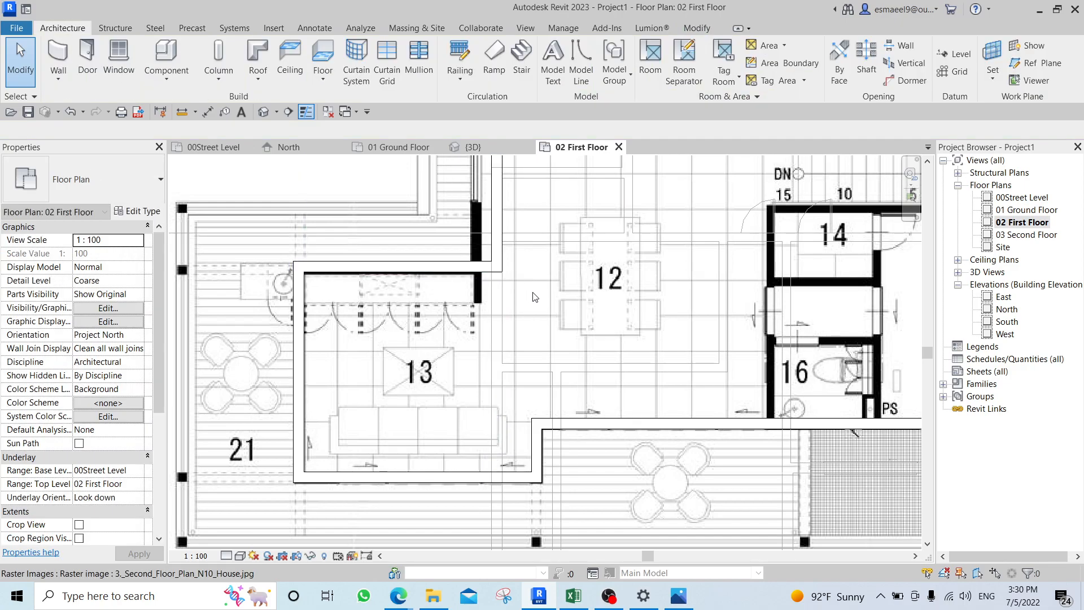
Examine the reshaped upper-storey exterior walls in the 3D view and compare them with the 02 First Floor plan.
scroll(464, 326, "down", 5)
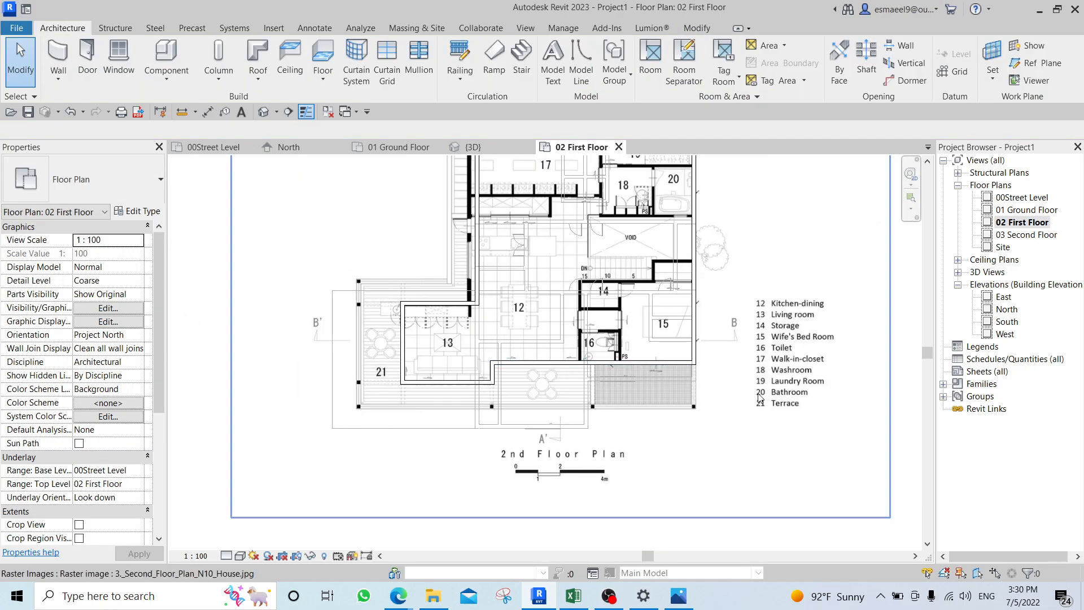
key("ctrl+Tab")
middle_click_drag(558, 399, 650, 288, "shift")
double_click(1034, 223)
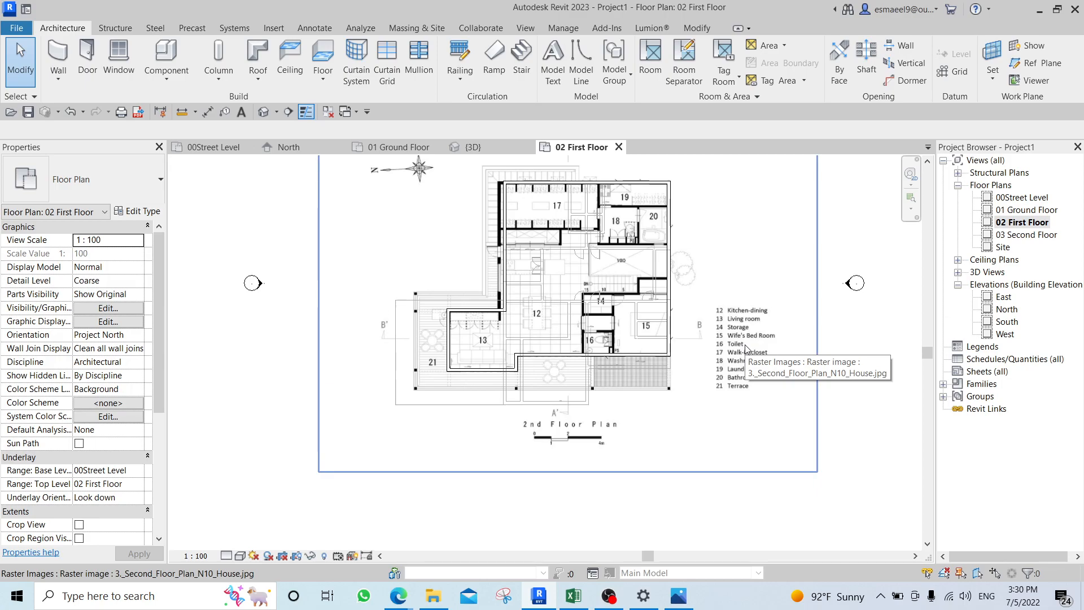
key("ctrl+Tab")
middle_click_drag(741, 354, 599, 334, "shift")
key("Escape")
double_click(1023, 222)
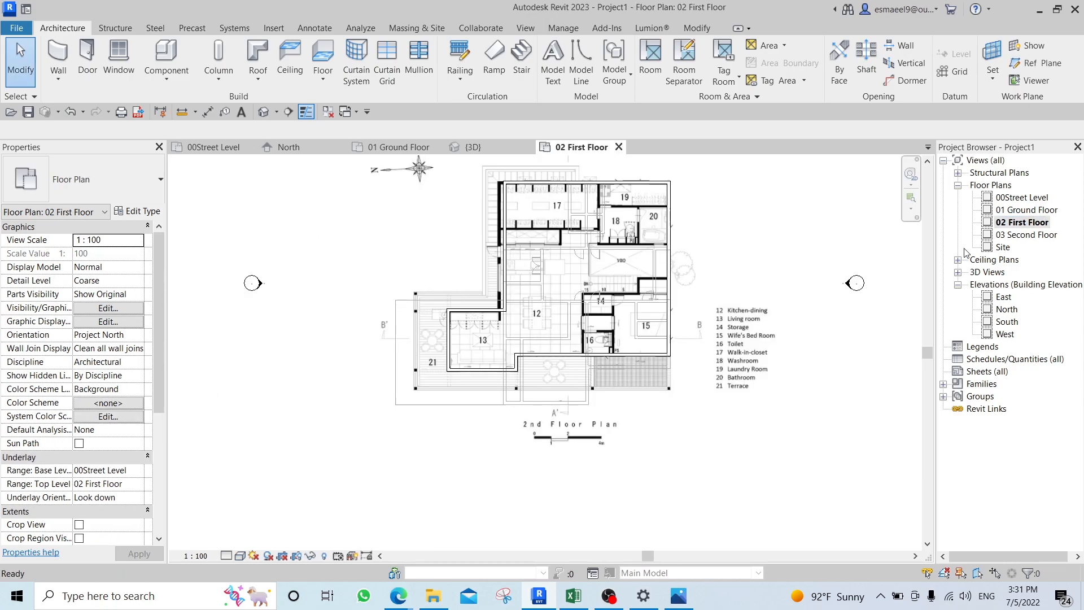
Switch to Photos and examine the room layout in 3._Second_Floor_Plan_N10_House.jpg.
scroll(654, 275, "up", 4)
scroll(654, 275, "down", 1)
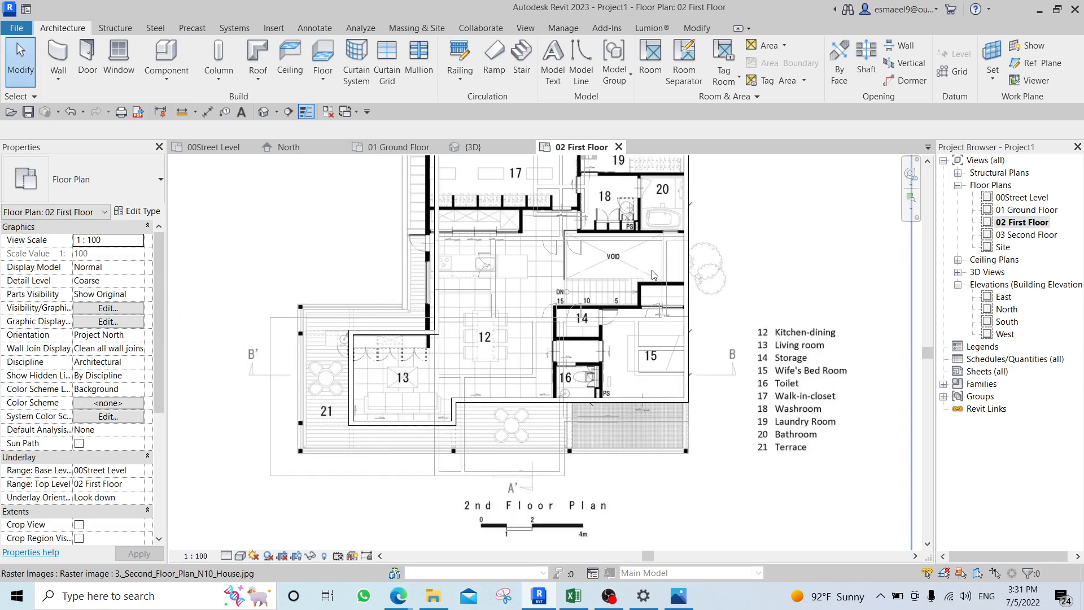
left_click(679, 595)
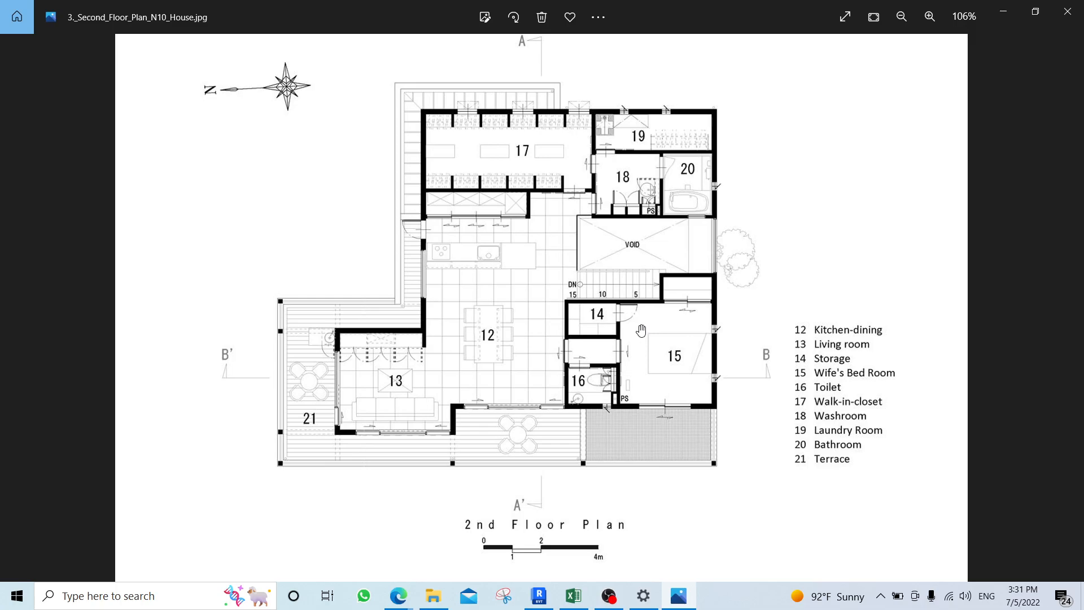
left_click(618, 604)
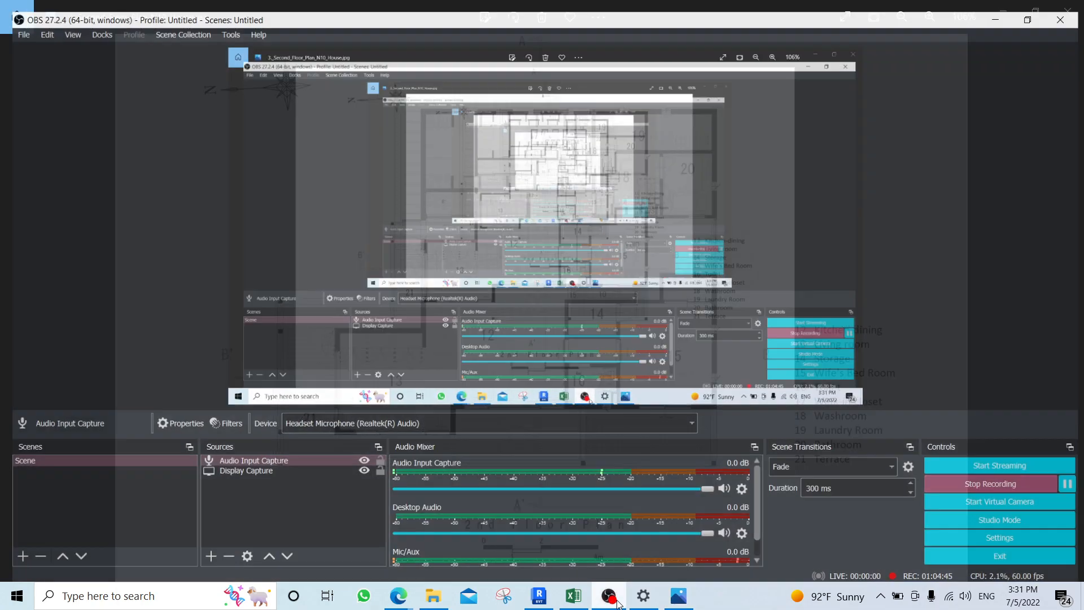